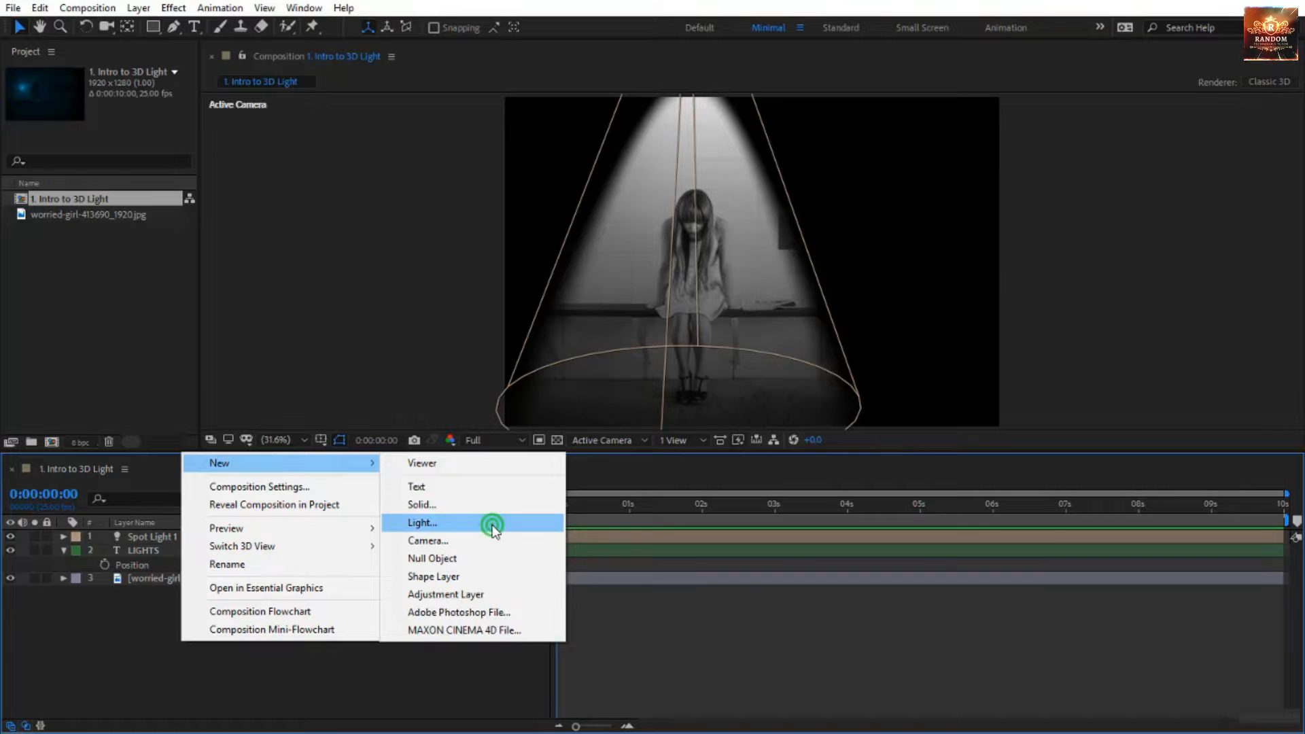
# Add an ambient light at 100% intensity to the spotlit scene of the girl on the bench.
pyautogui.moveTo(692, 162); pyautogui.dragTo(1061, 145)
pyautogui.click(1051, 211)
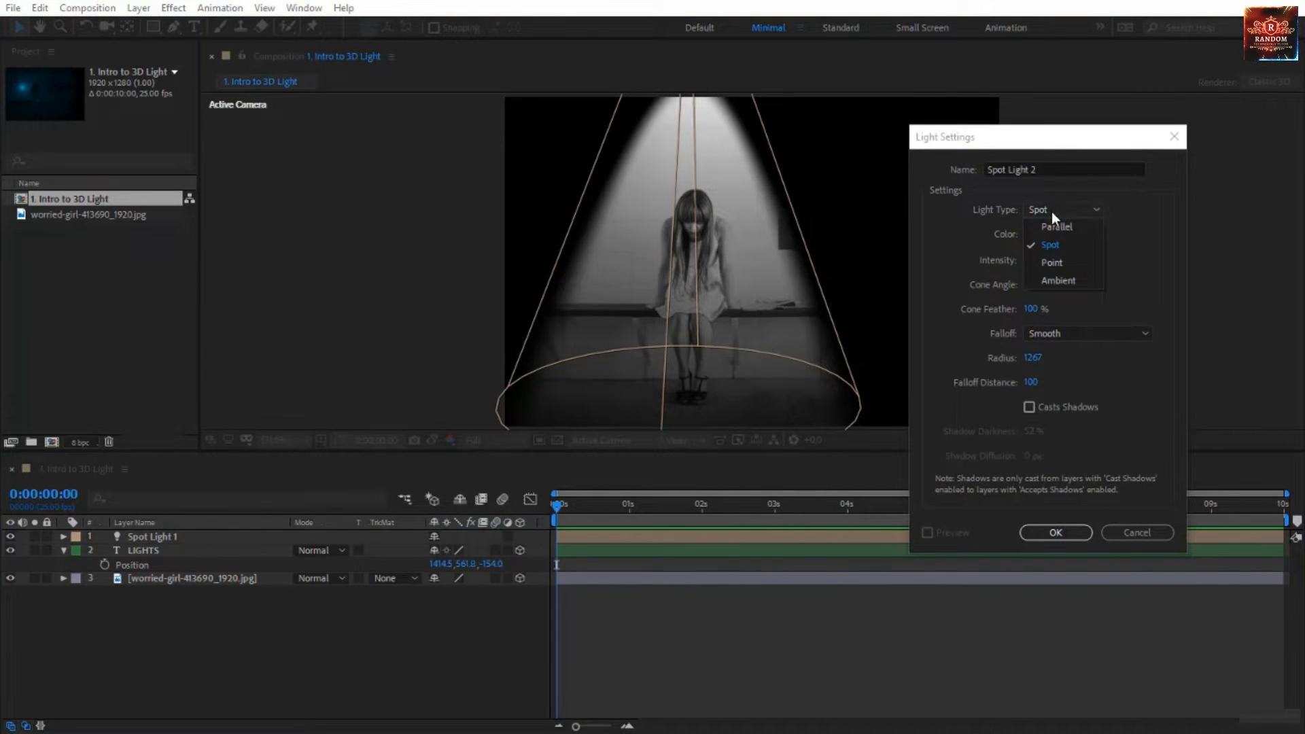
pyautogui.click(1067, 277)
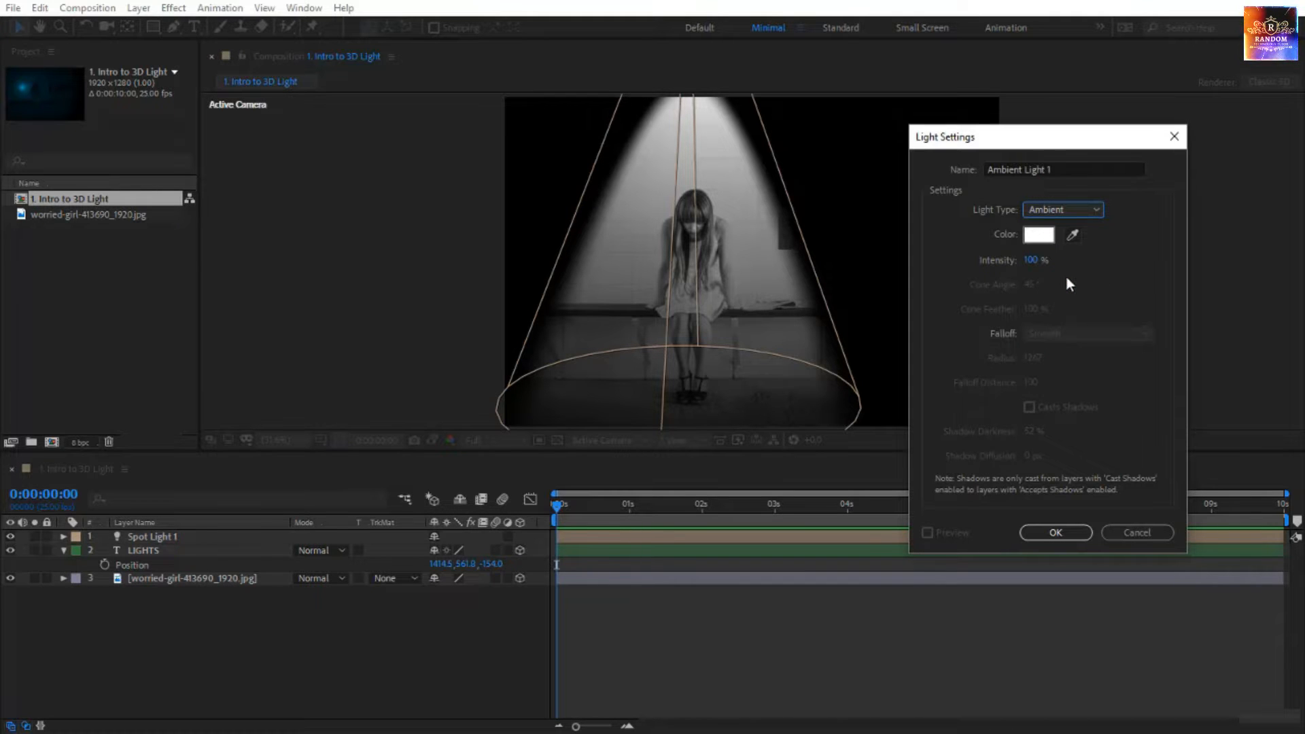
pyautogui.click(1039, 539)
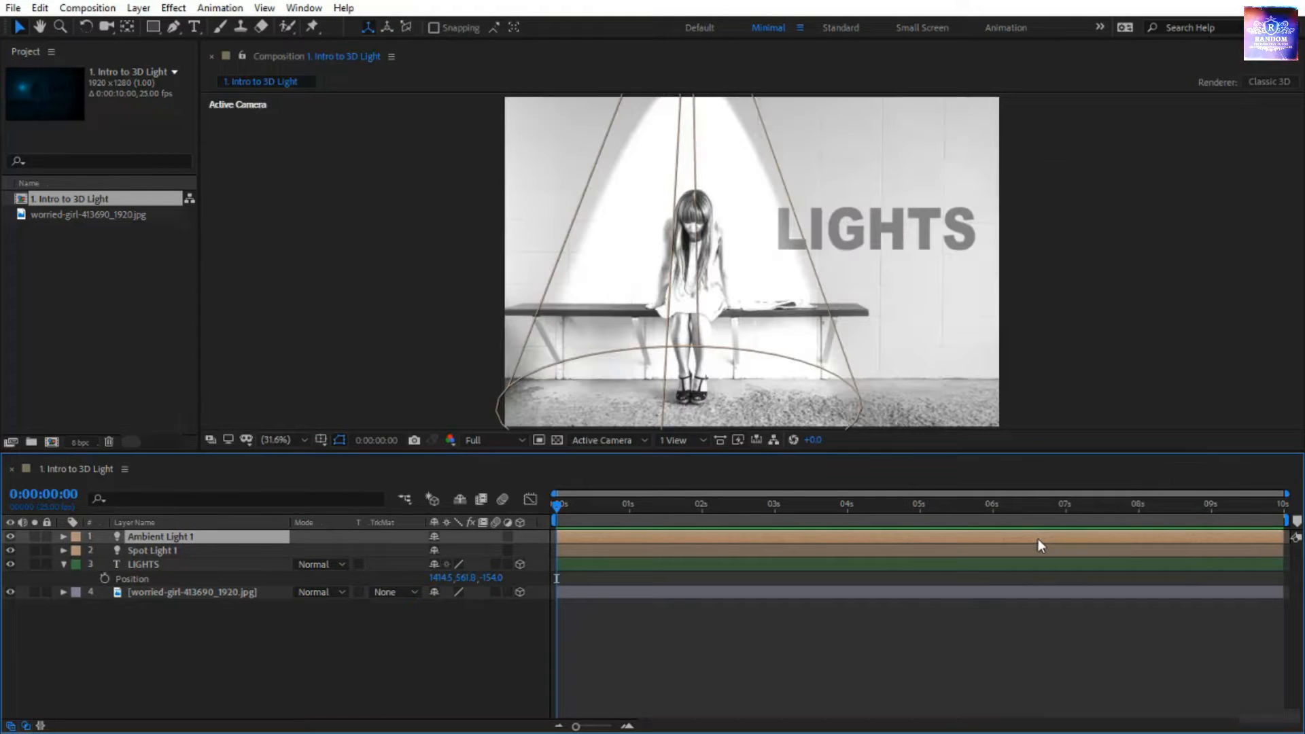
pyautogui.click(64, 537)
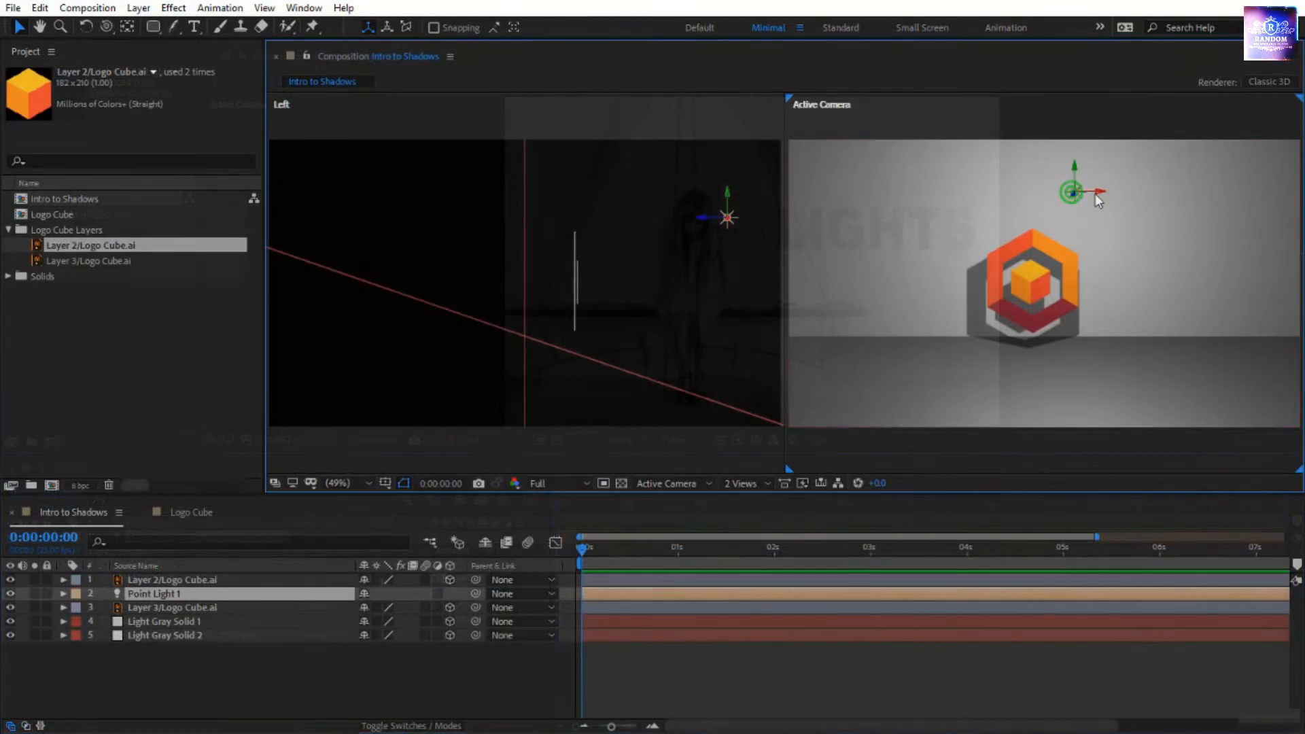
# Reposition the point light around the cube logo in the Intro to Shadows composition, lowering it to the logo's height.
pyautogui.press('Return')
pyautogui.moveTo(1126, 193); pyautogui.dragTo(1086, 208)
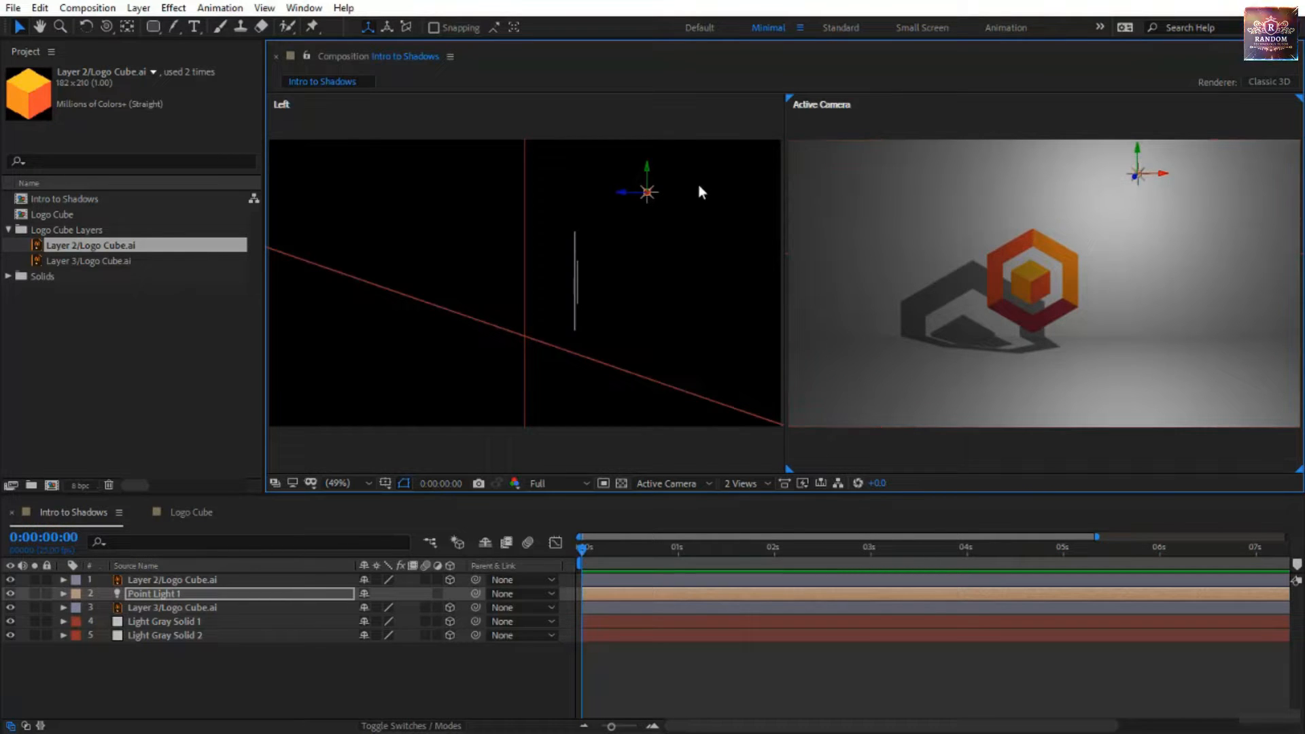
pyautogui.moveTo(649, 170); pyautogui.dragTo(651, 269)
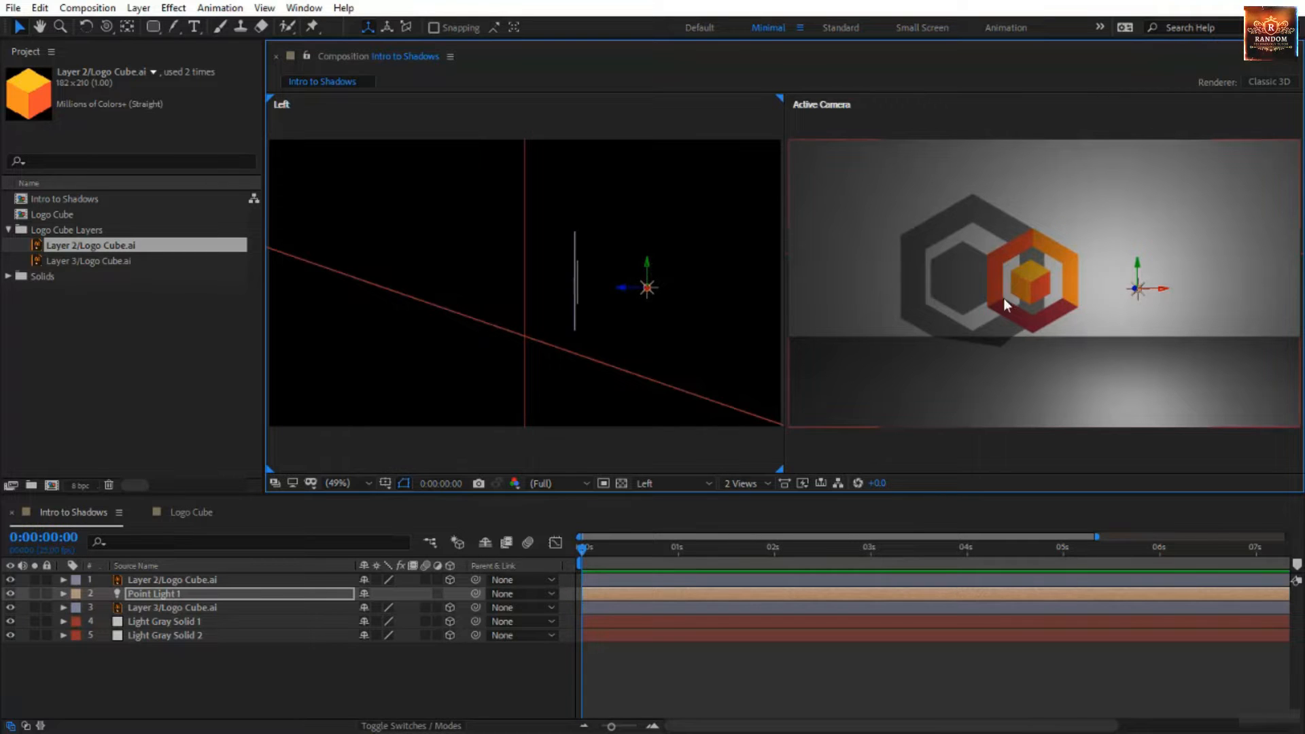
pyautogui.click(1035, 321)
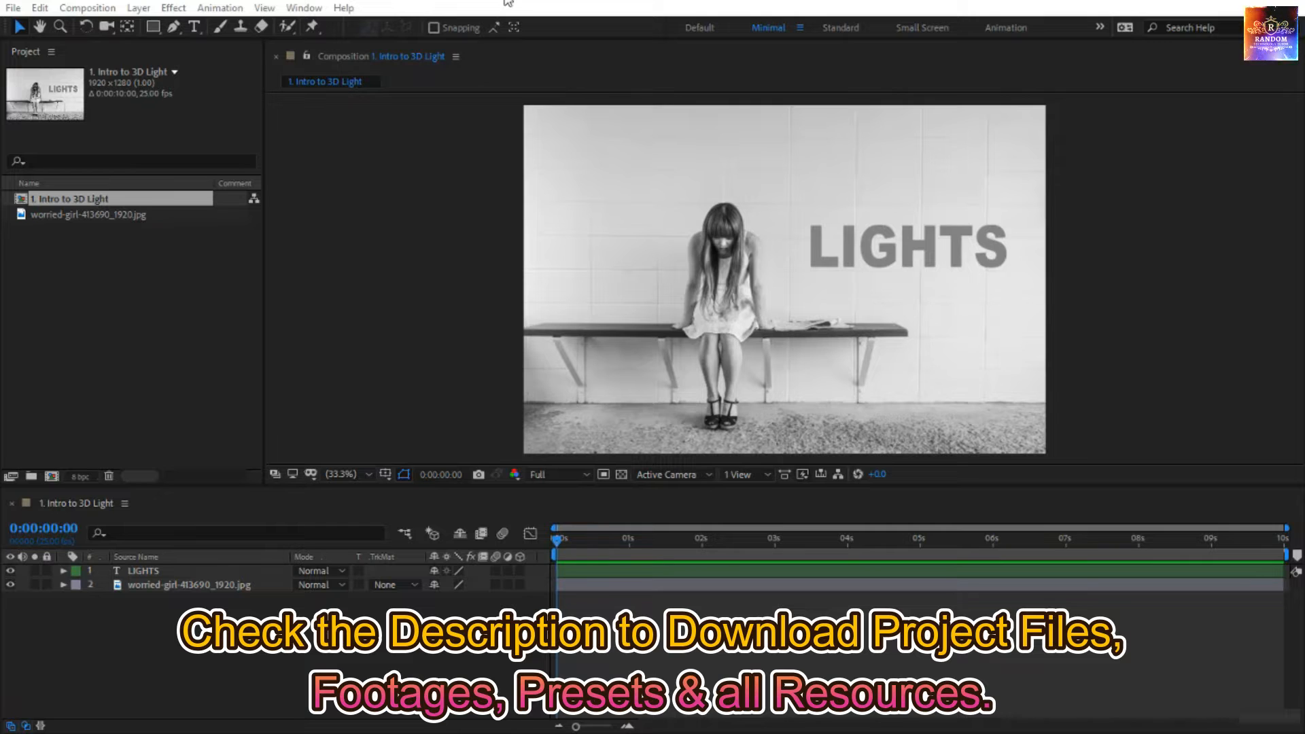
# Select the worried-girl photo layer and the LIGHTS text layer in turn to identify them, and deselect everything.
pyautogui.click(550, 204)
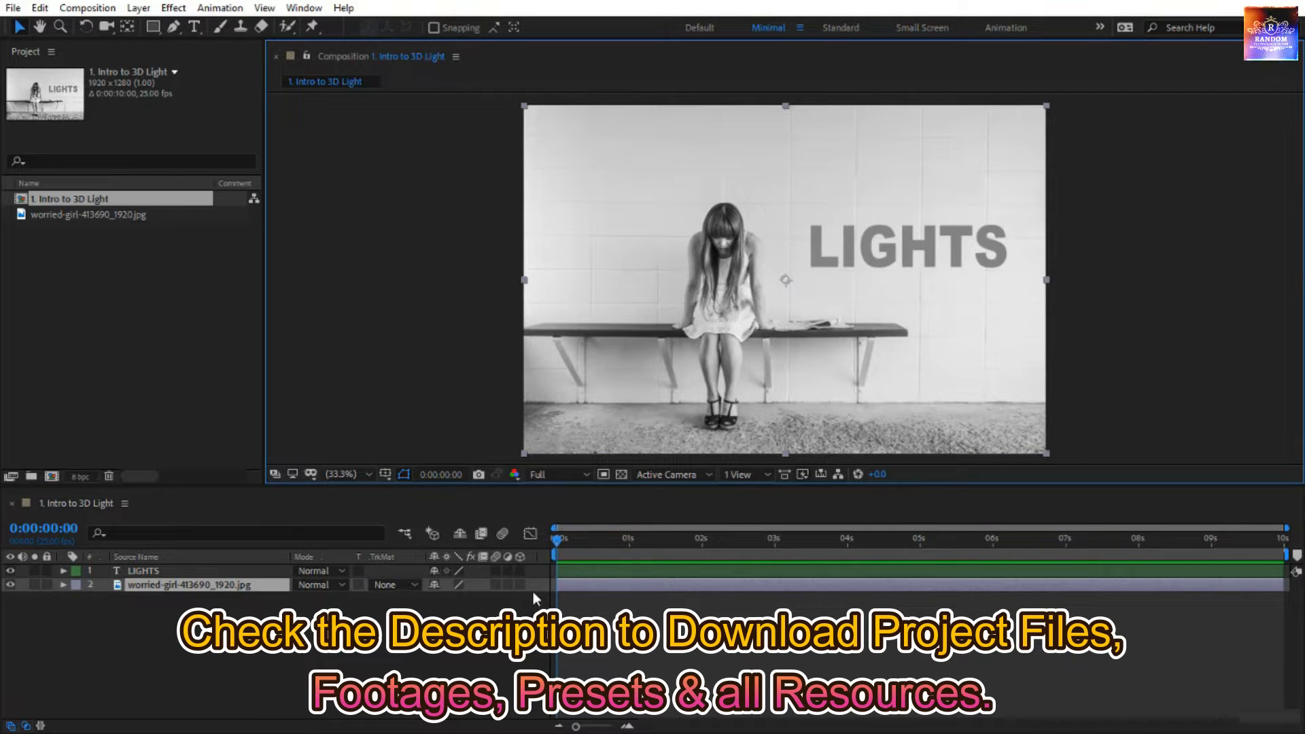
pyautogui.click(186, 569)
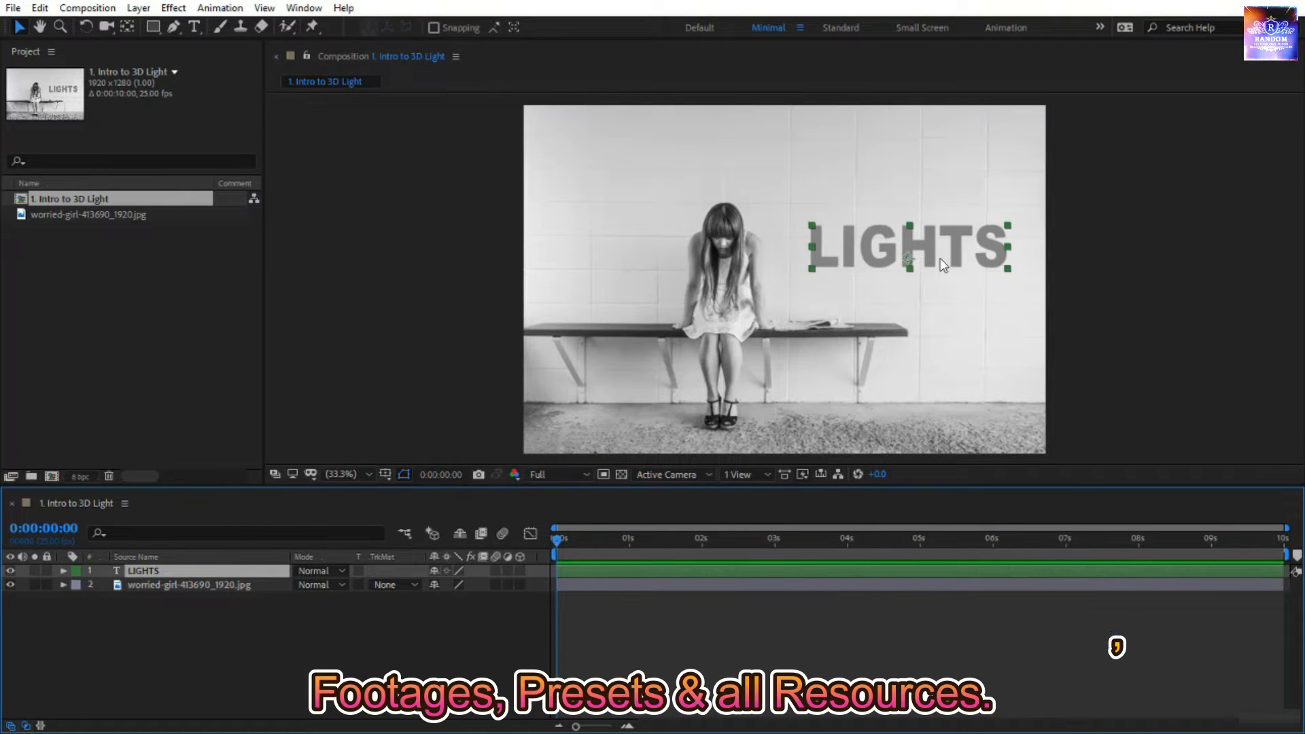
pyautogui.click(1151, 259)
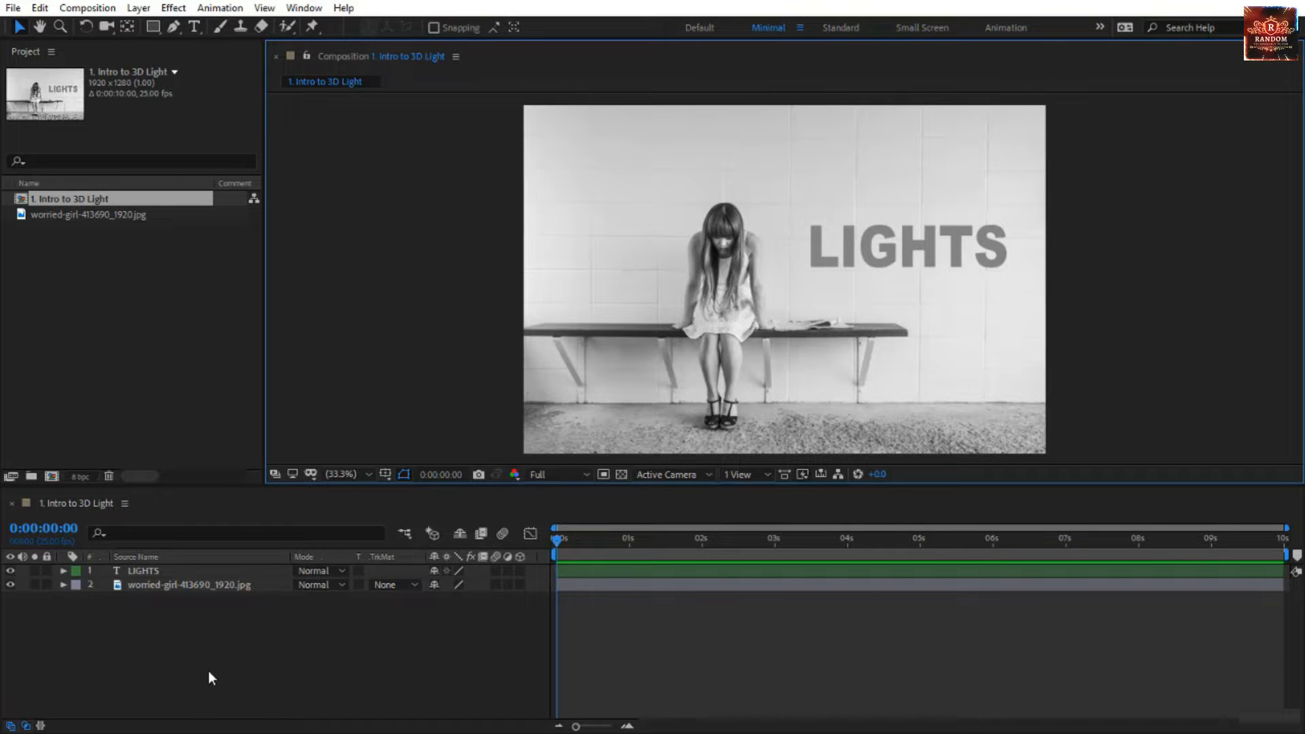
# Create a white ambient light with 100% intensity in the 1. Intro to 3D Light composition.
pyautogui.rightClick(272, 635)
pyautogui.moveTo(368, 454)
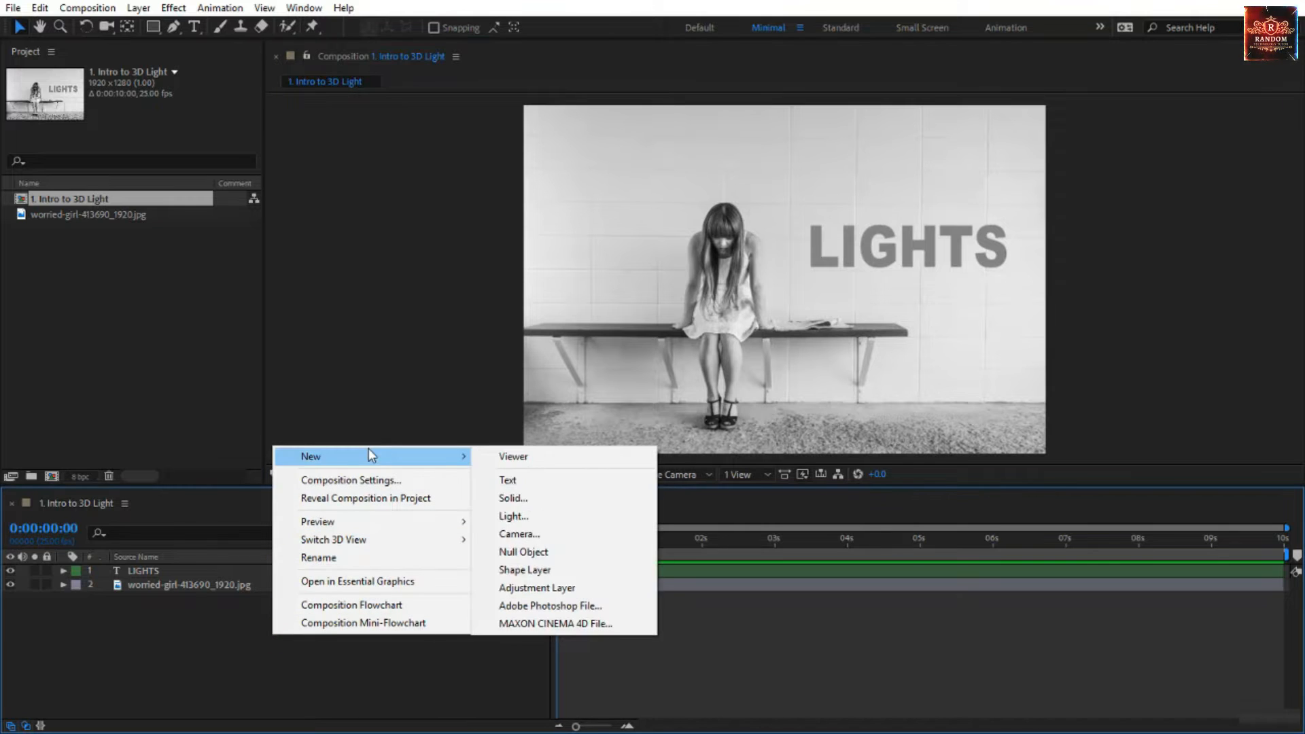
pyautogui.click(525, 518)
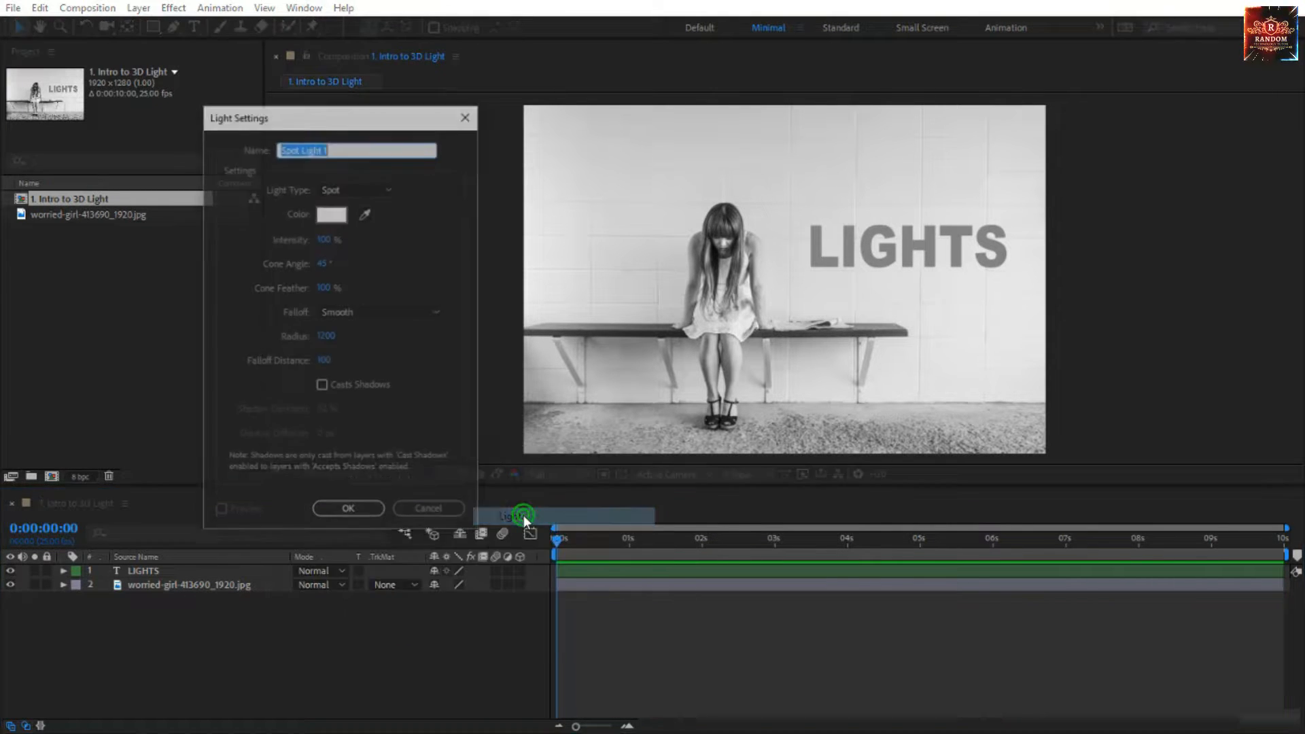
pyautogui.moveTo(218, 120); pyautogui.dragTo(474, 155)
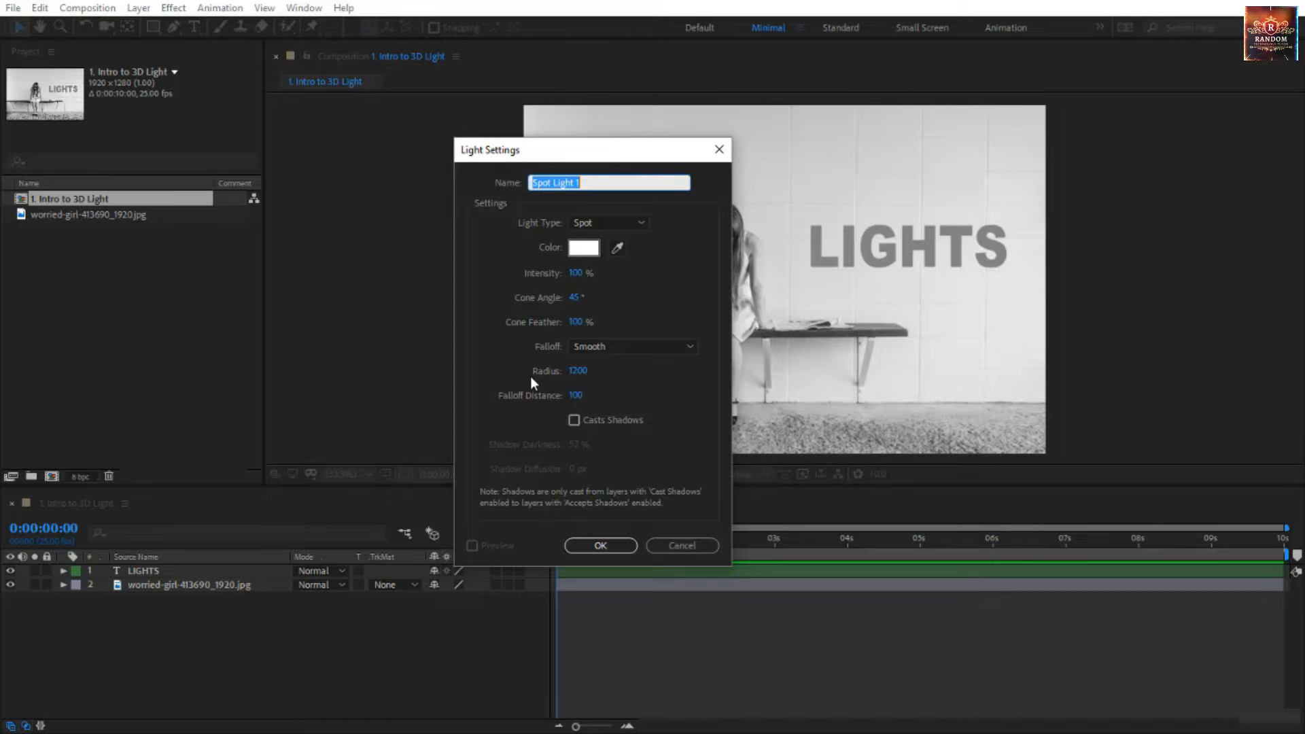
pyautogui.click(608, 225)
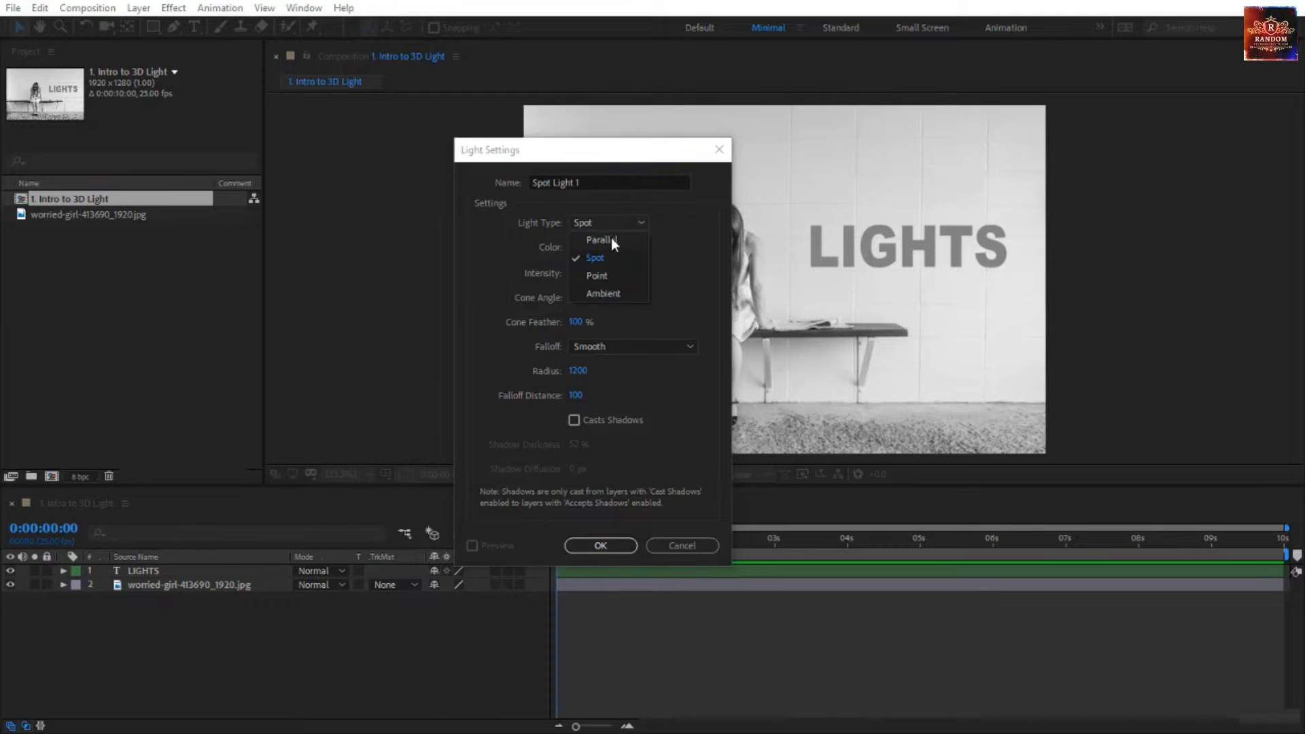
pyautogui.click(668, 242)
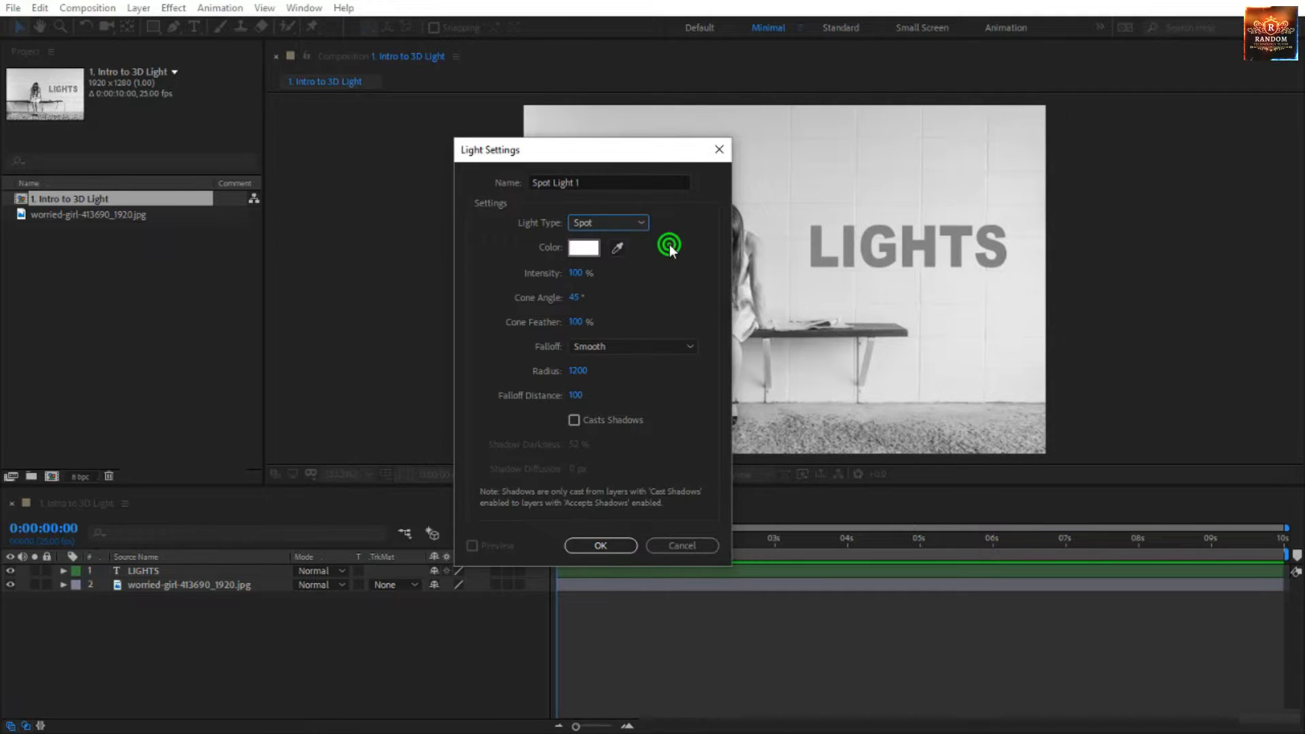
pyautogui.click(601, 224)
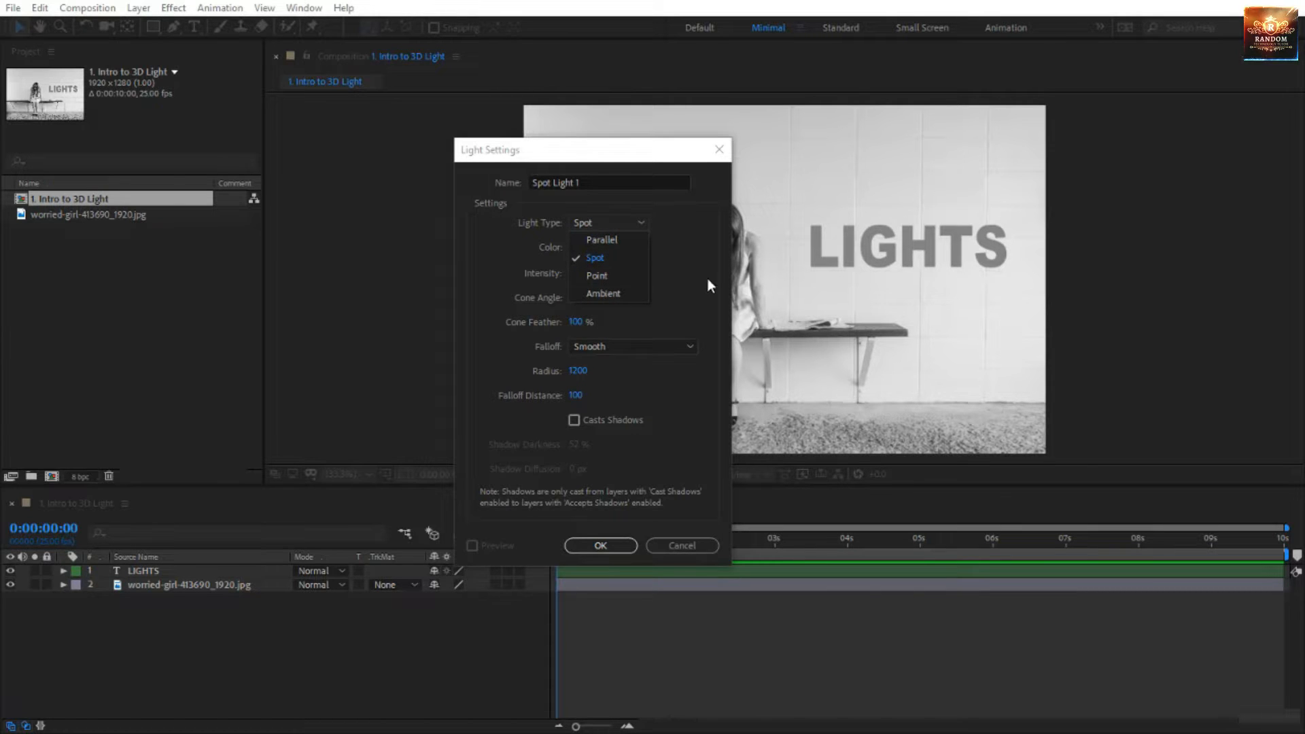
pyautogui.click(640, 294)
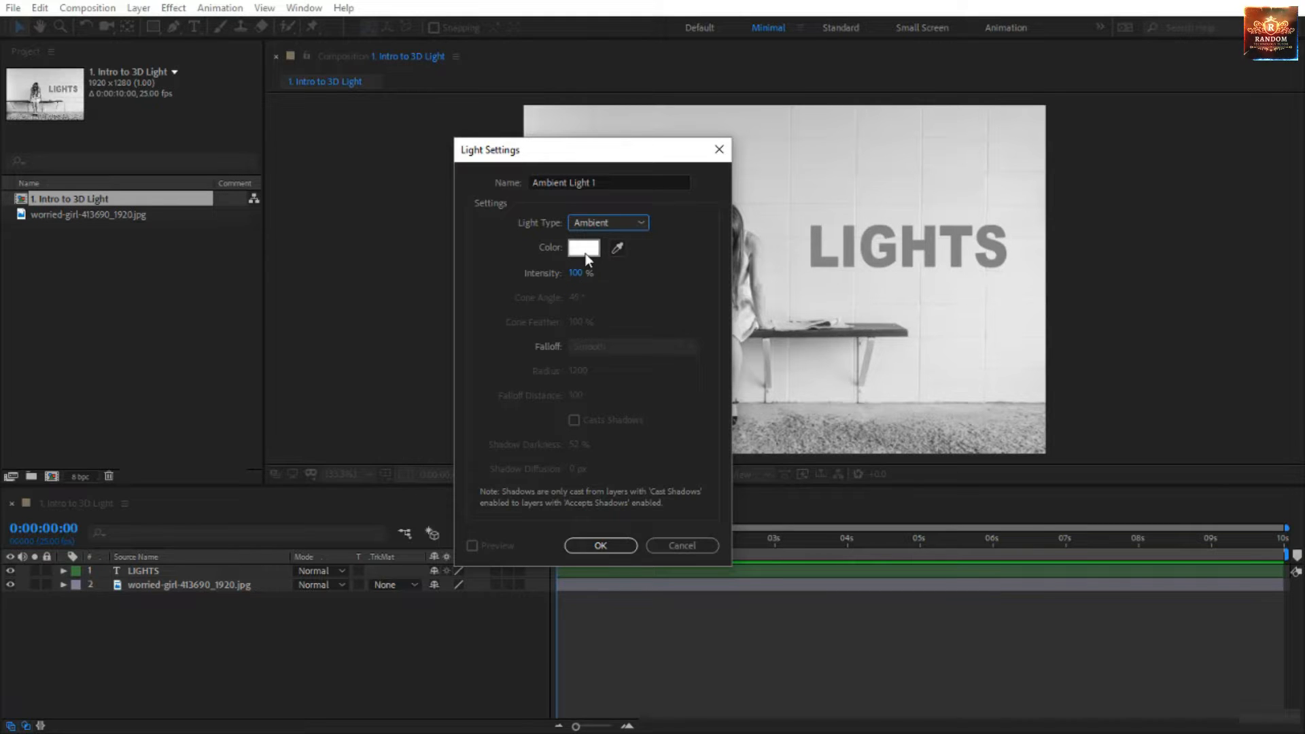
pyautogui.click(633, 545)
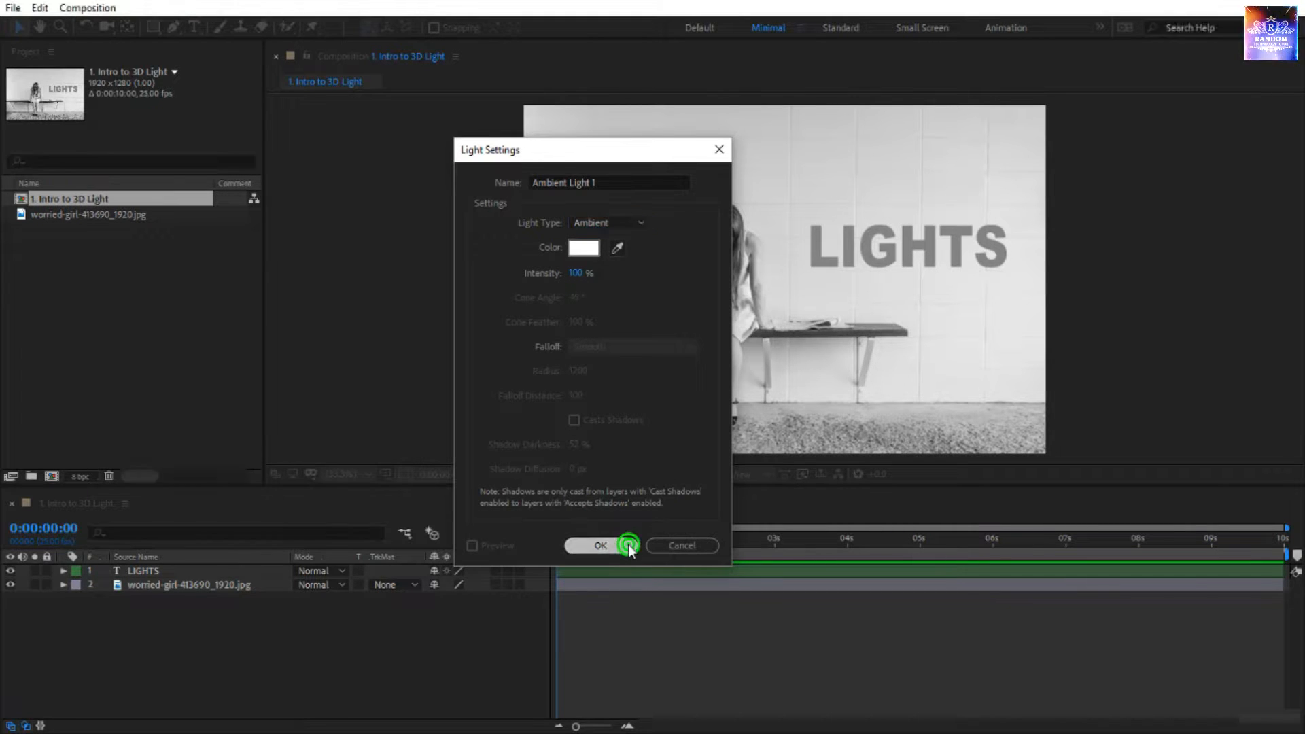
pyautogui.moveTo(590, 158); pyautogui.dragTo(626, 225)
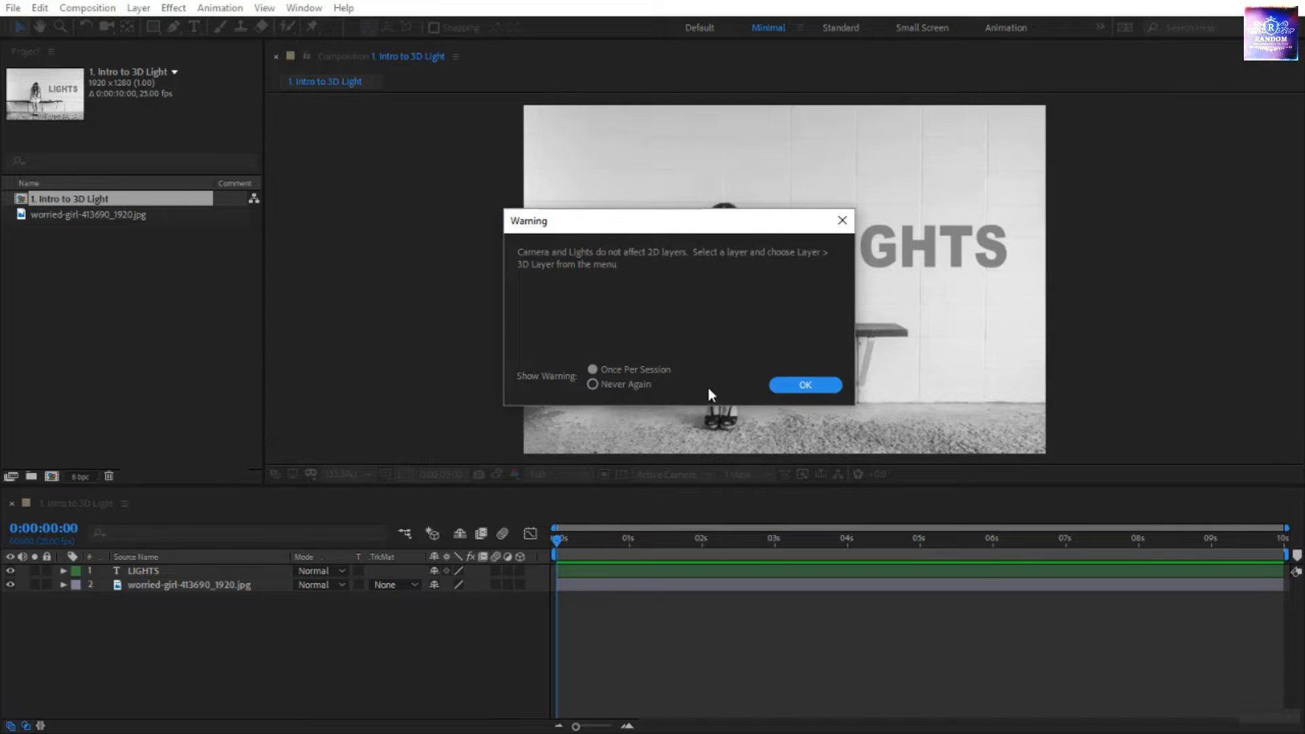
pyautogui.click(805, 385)
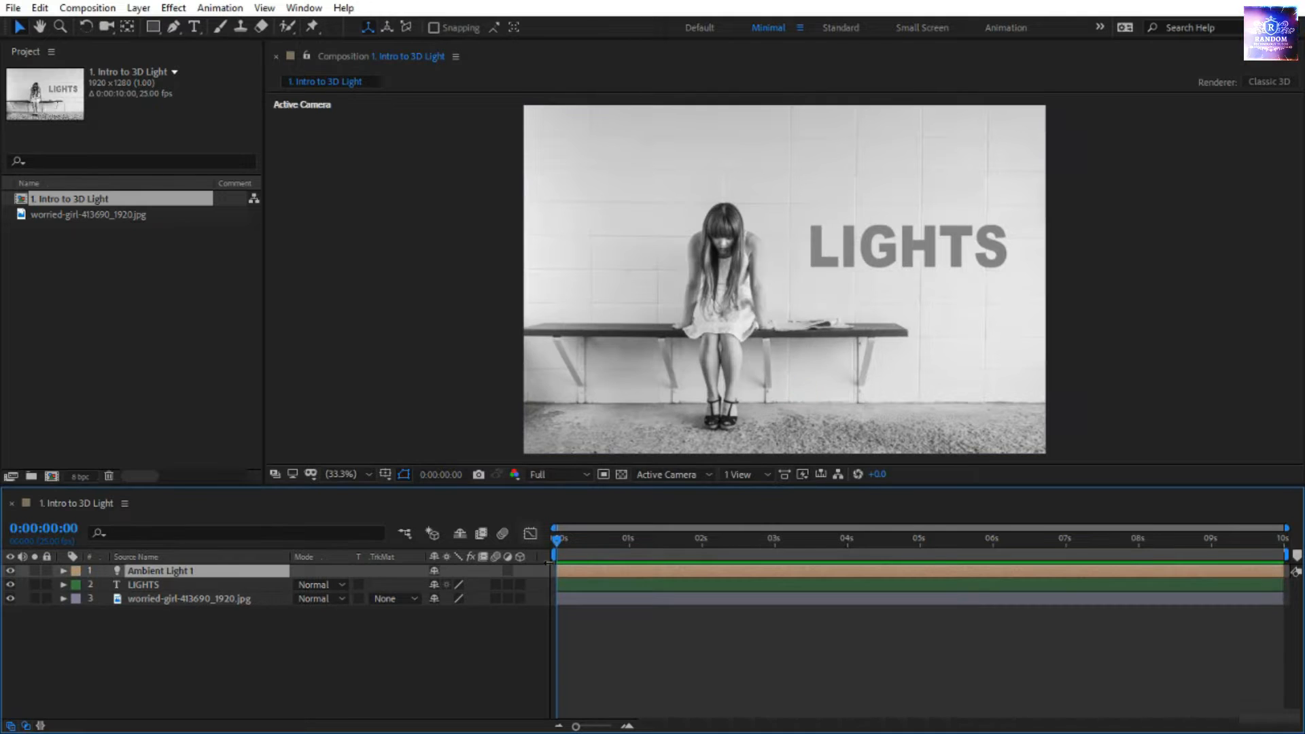
# Turn the LIGHTS text layer and the worried-girl photo layer into 3D layers.
pyautogui.click(520, 585)
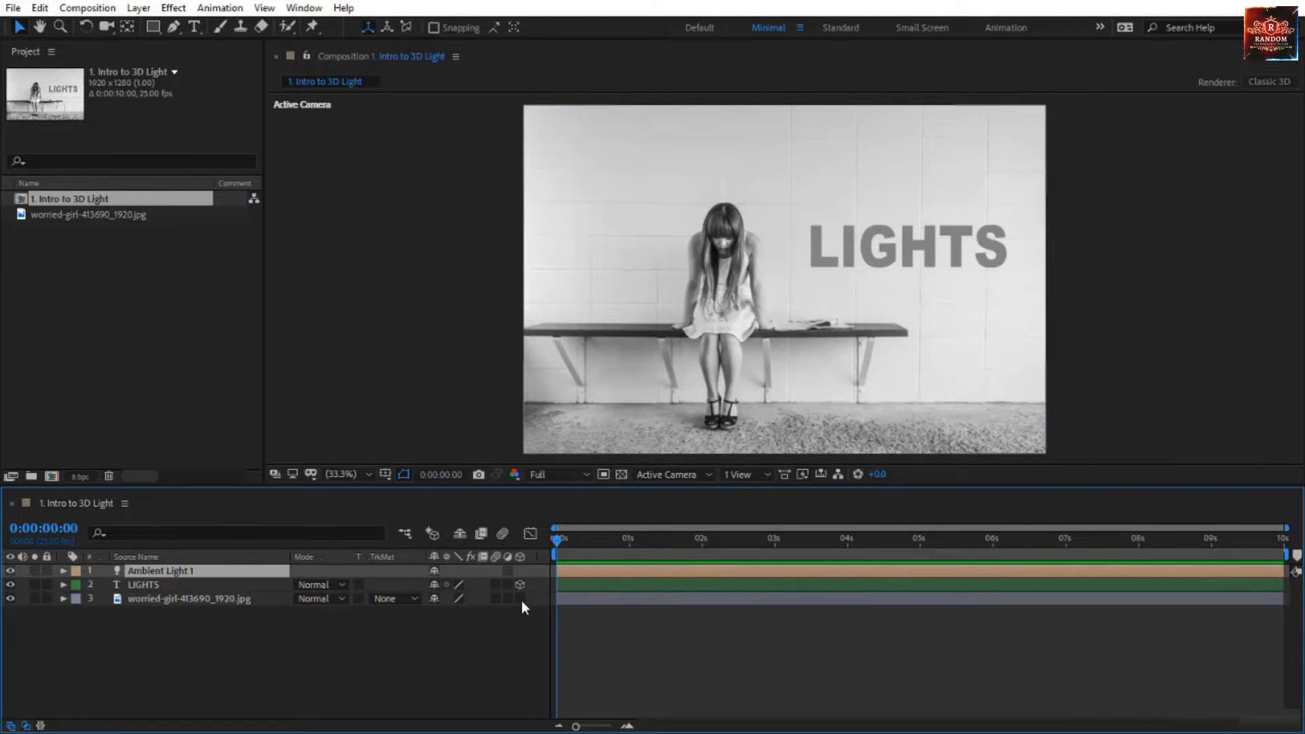
pyautogui.click(521, 600)
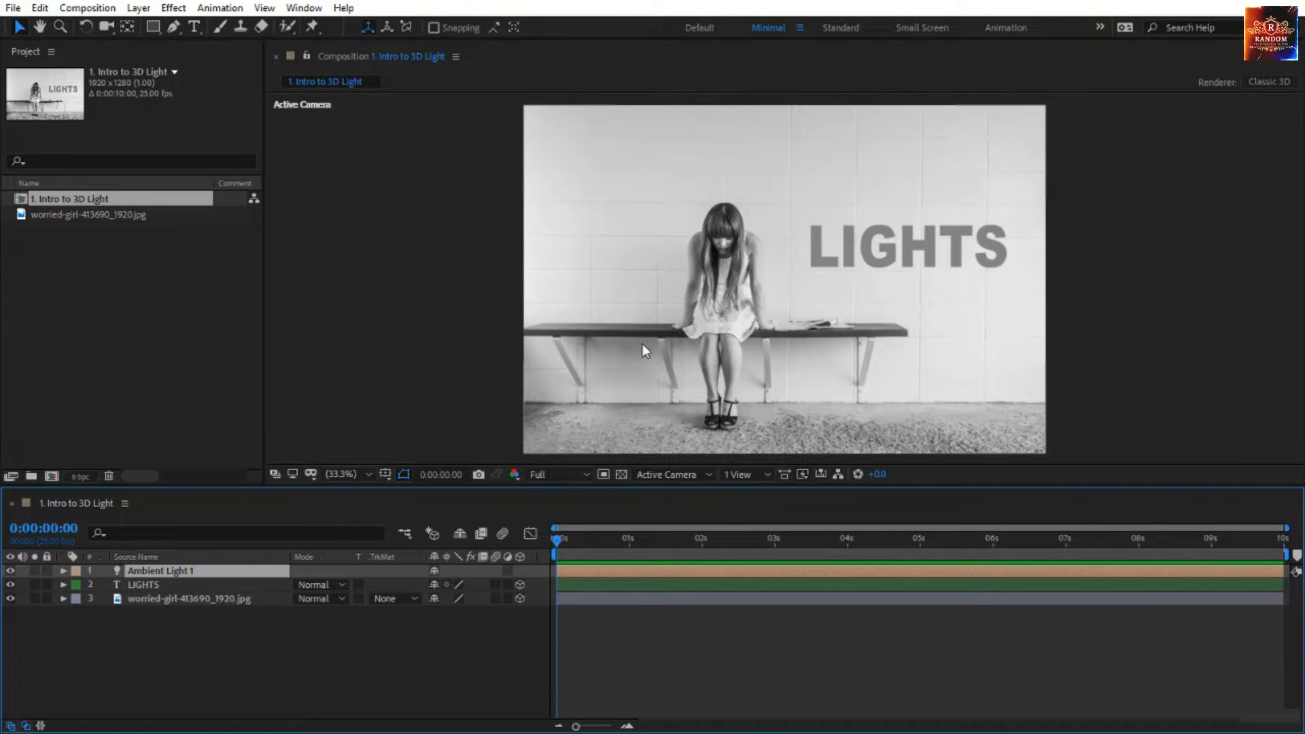
# Expand the ambient light's options, dim its intensity to 55%, and raise it to 104%.
pyautogui.click(62, 575)
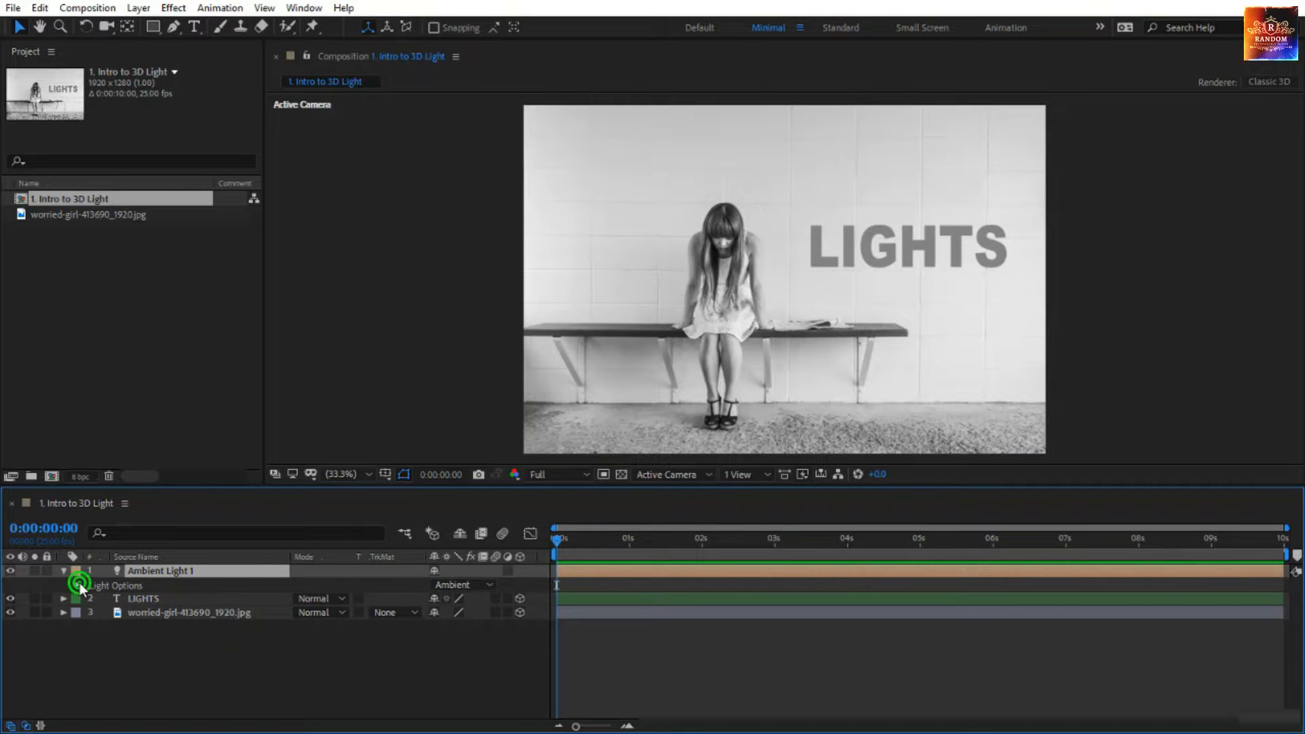
pyautogui.click(78, 584)
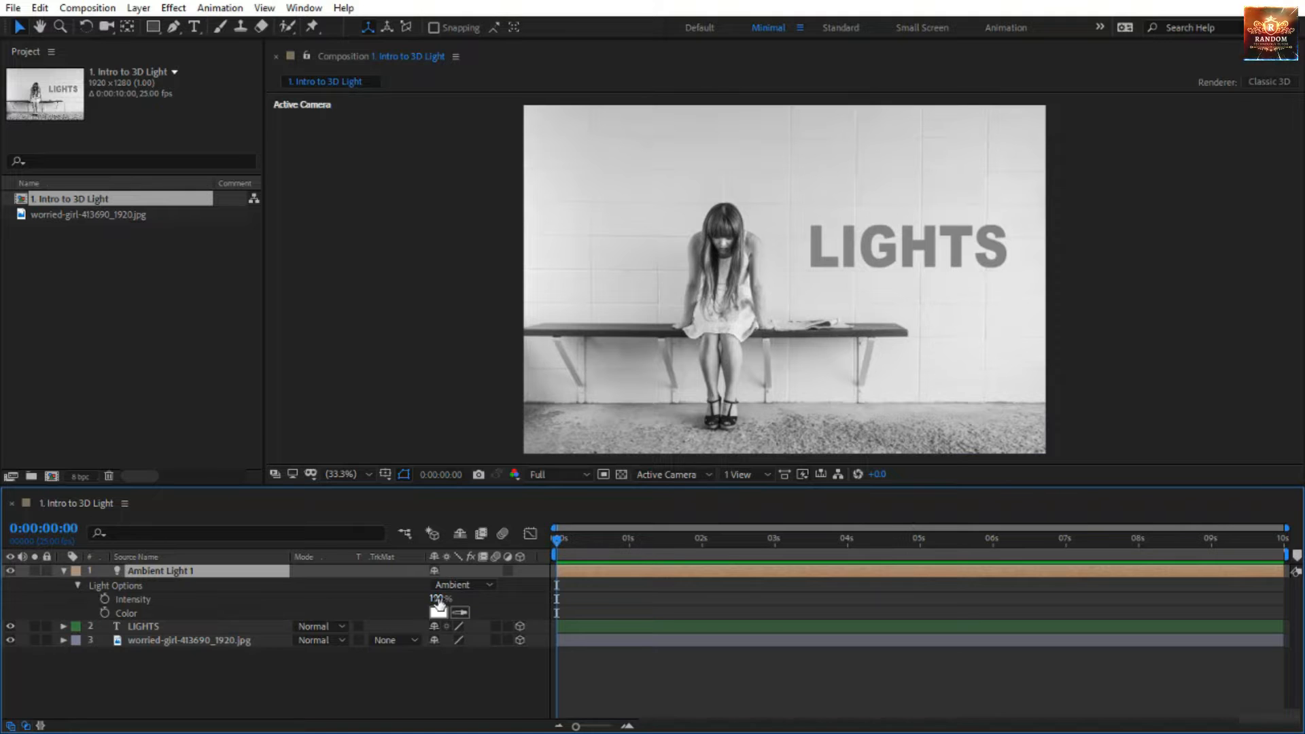
pyautogui.moveTo(438, 600); pyautogui.dragTo(415, 613)
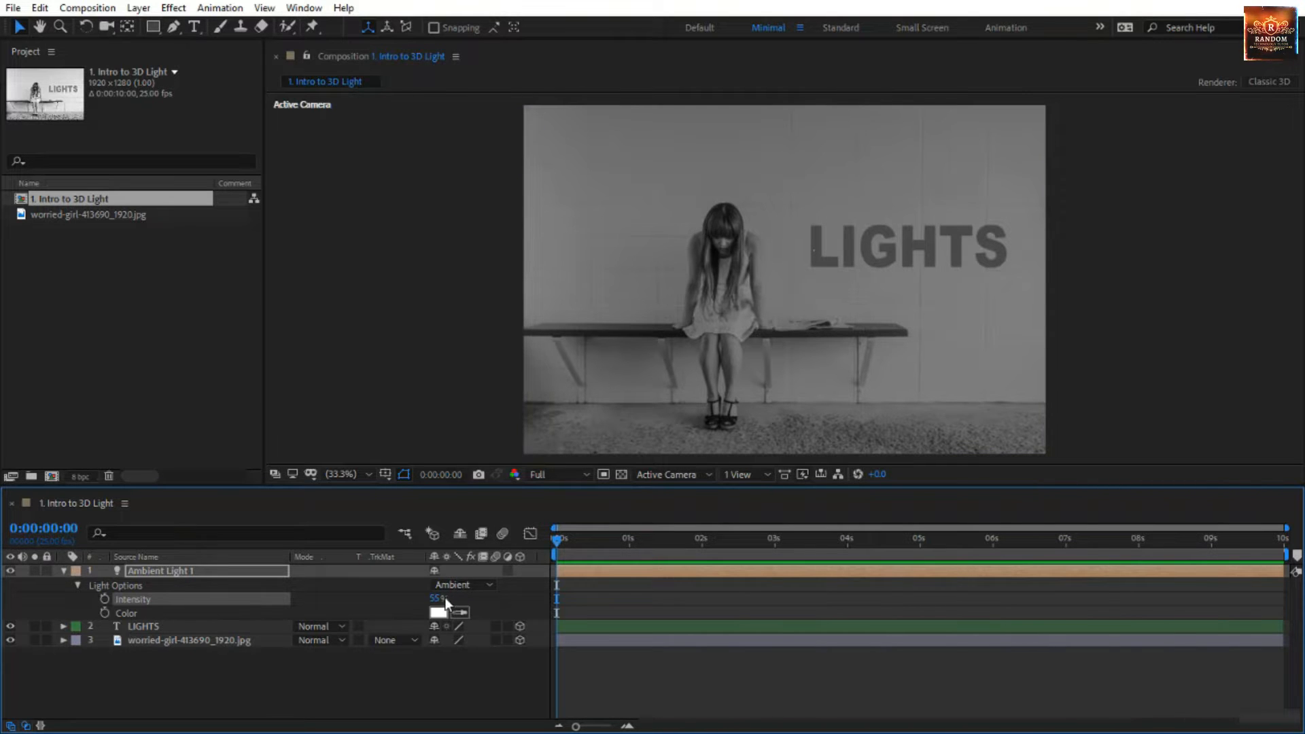
pyautogui.moveTo(443, 602); pyautogui.dragTo(478, 610)
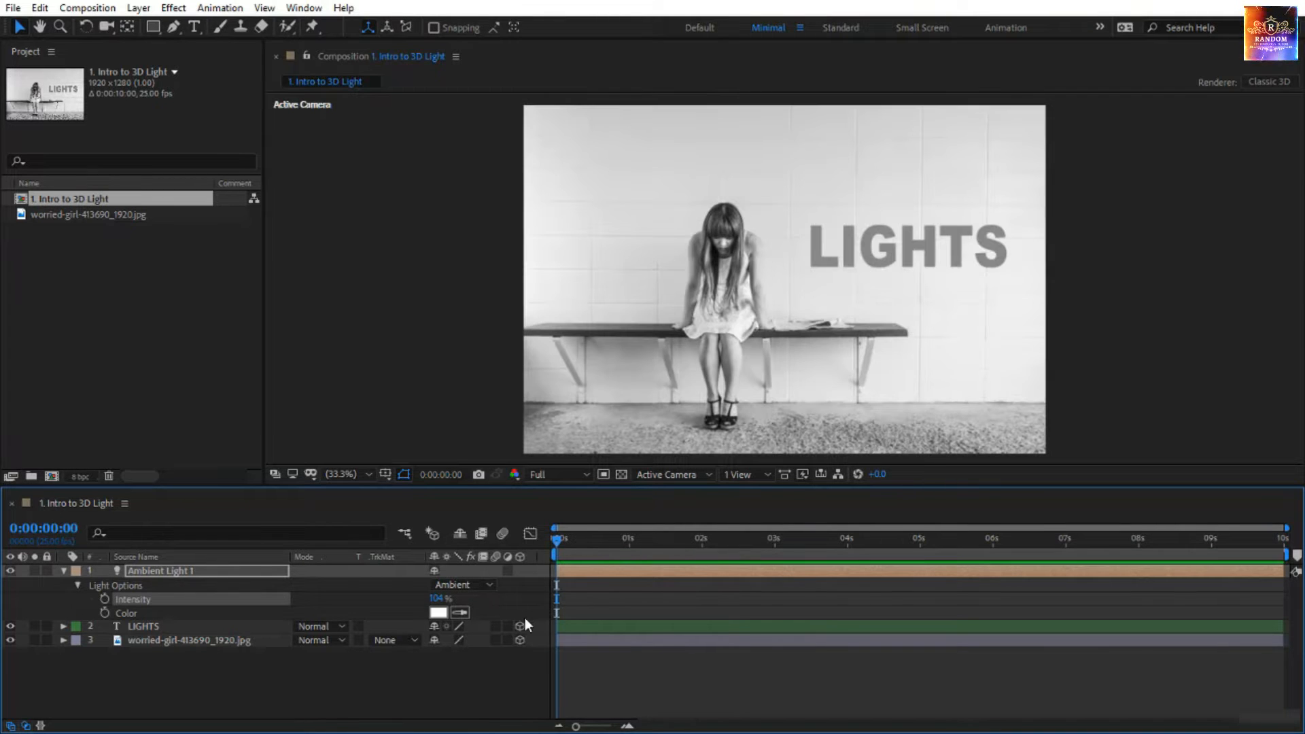
# Change the ambient light's color to yellow and set its intensity to 122%.
pyautogui.click(437, 613)
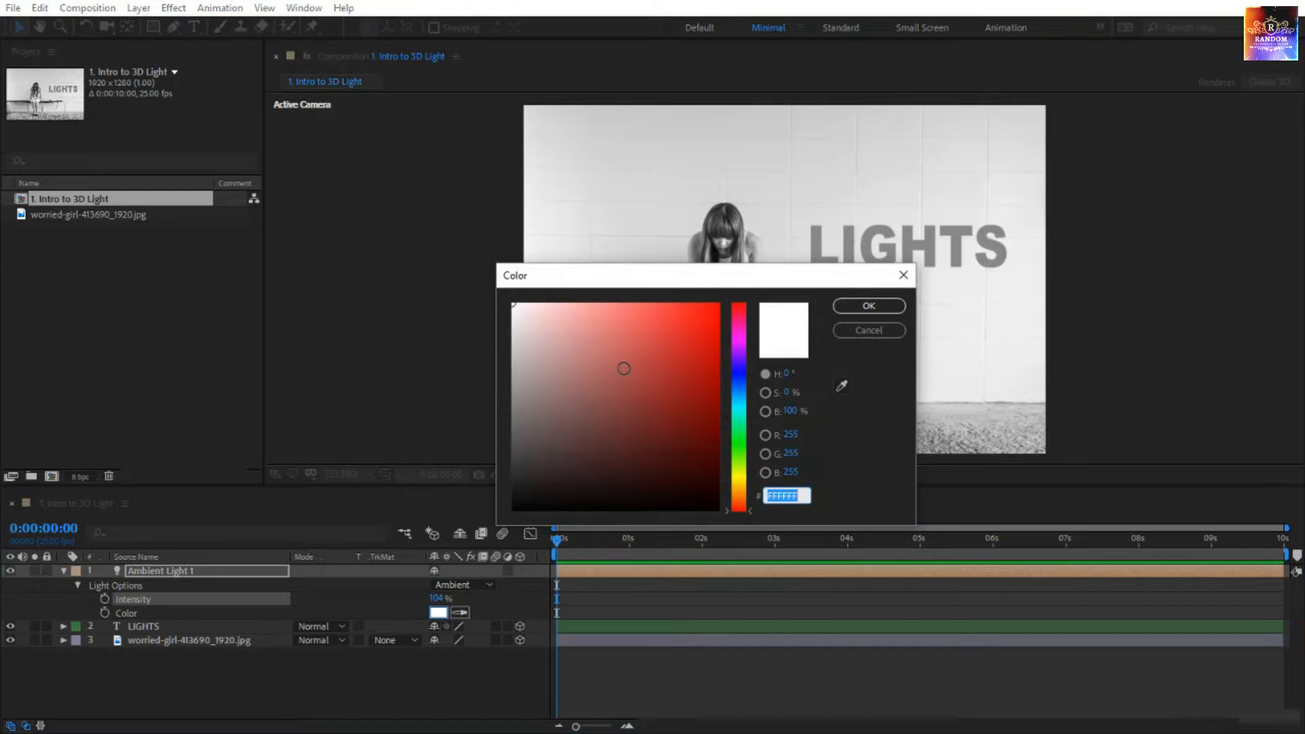
pyautogui.click(739, 435)
pyautogui.moveTo(625, 354); pyautogui.dragTo(749, 302)
pyautogui.click(864, 306)
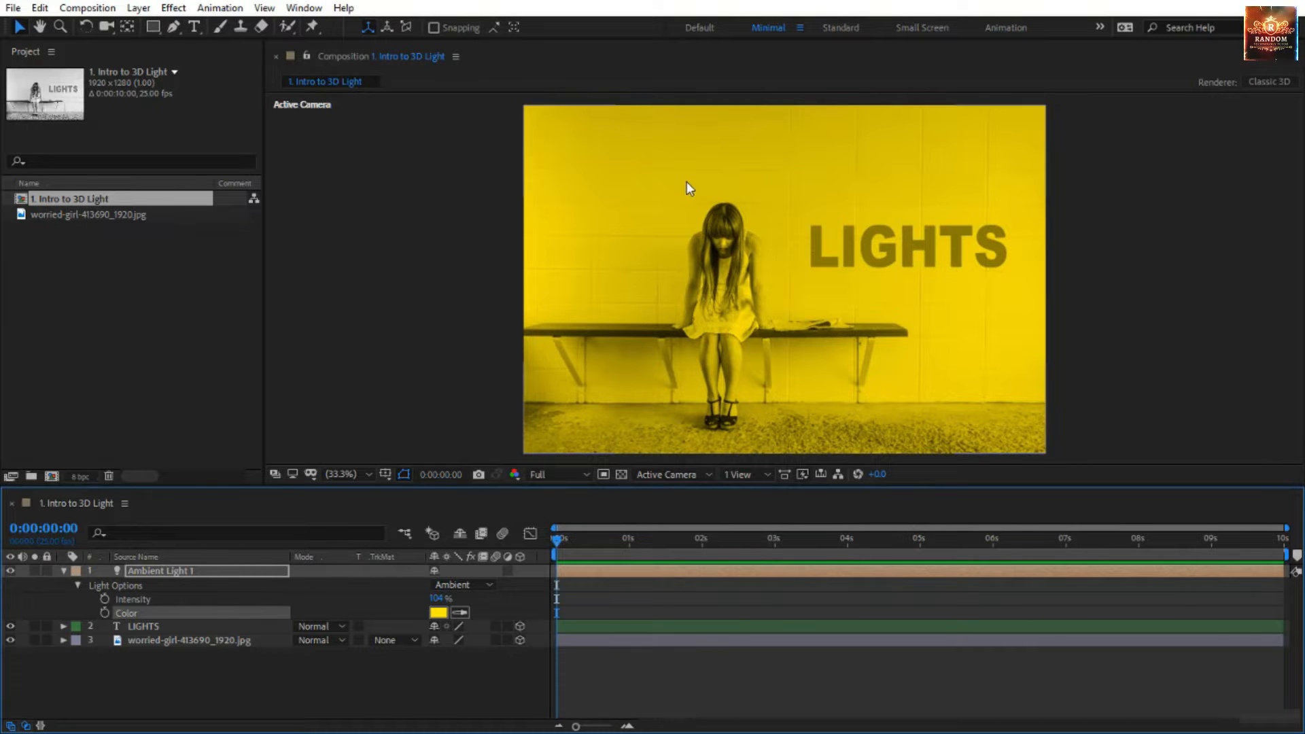
pyautogui.click(440, 599)
pyautogui.moveTo(440, 599); pyautogui.dragTo(490, 617)
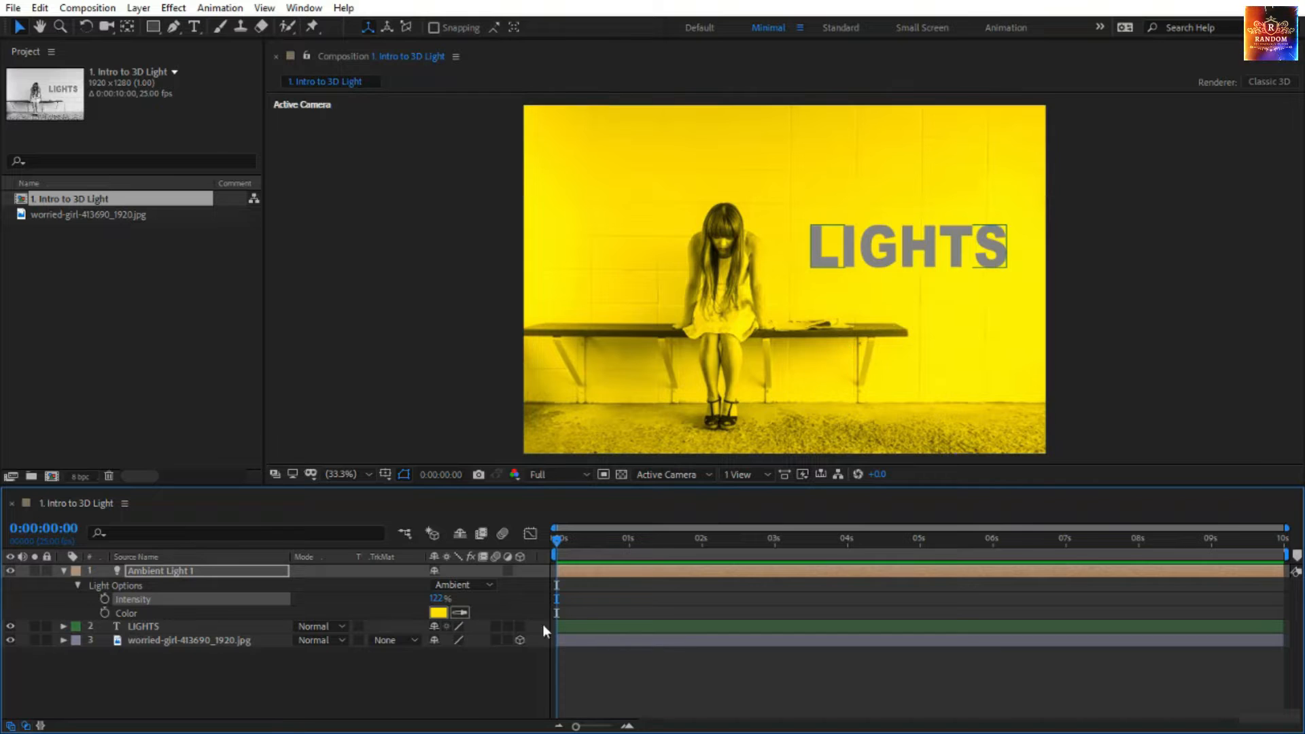
# Make the LIGHTS text layer 3D again and deselect all layers.
pyautogui.moveTo(518, 627); pyautogui.dragTo(518, 640)
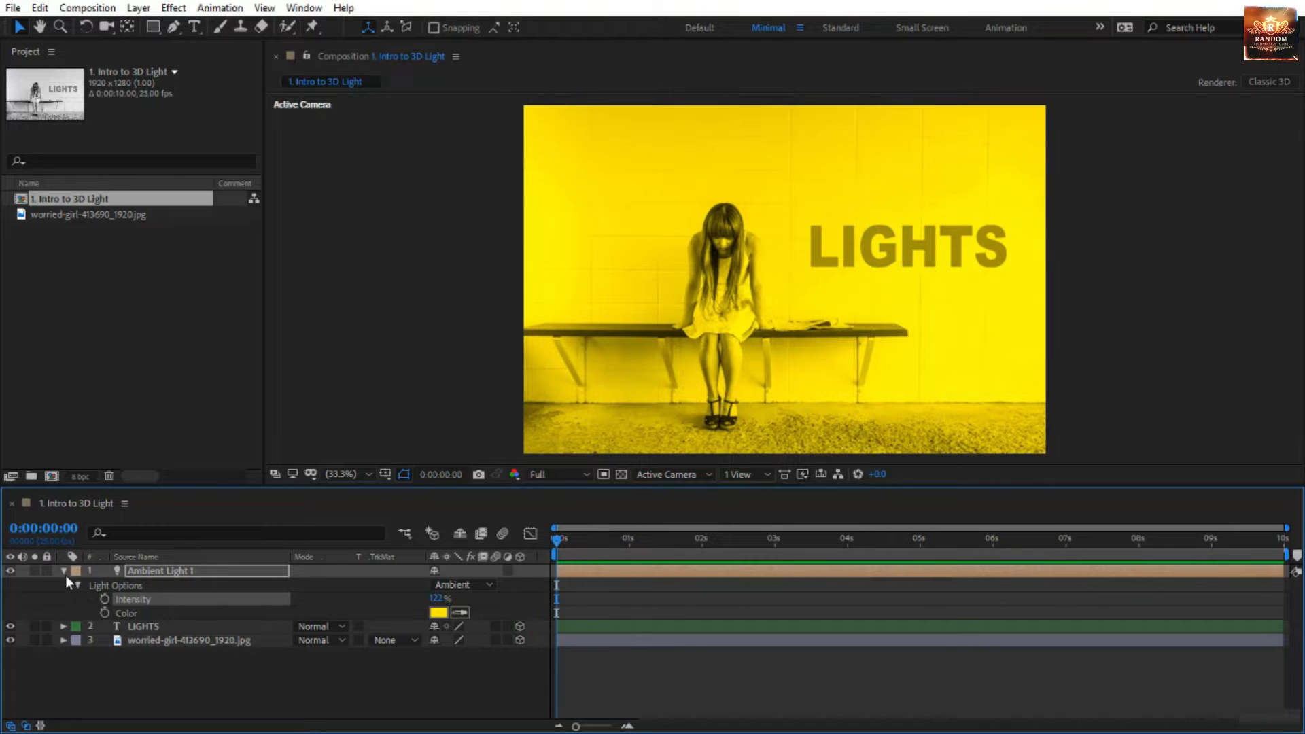
pyautogui.click(196, 703)
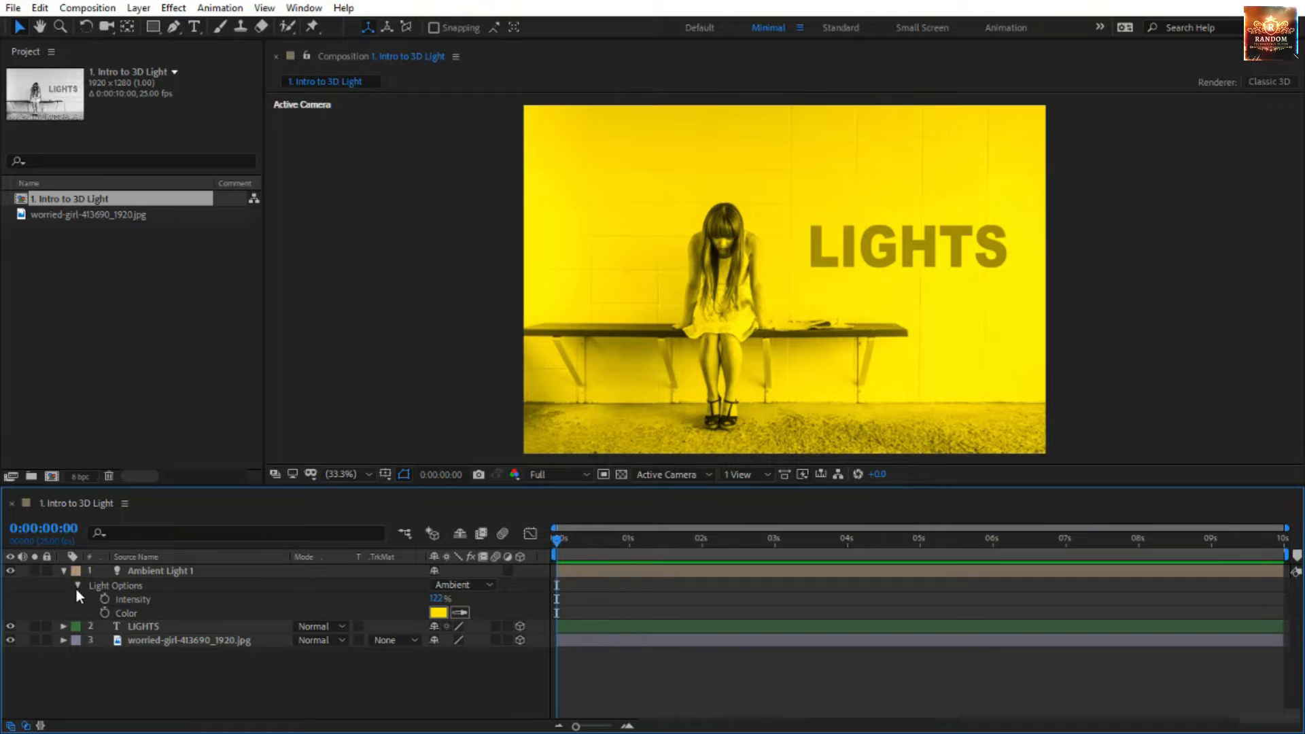
# Collapse and re-expand the ambient light's options, and open its light settings.
pyautogui.click(64, 570)
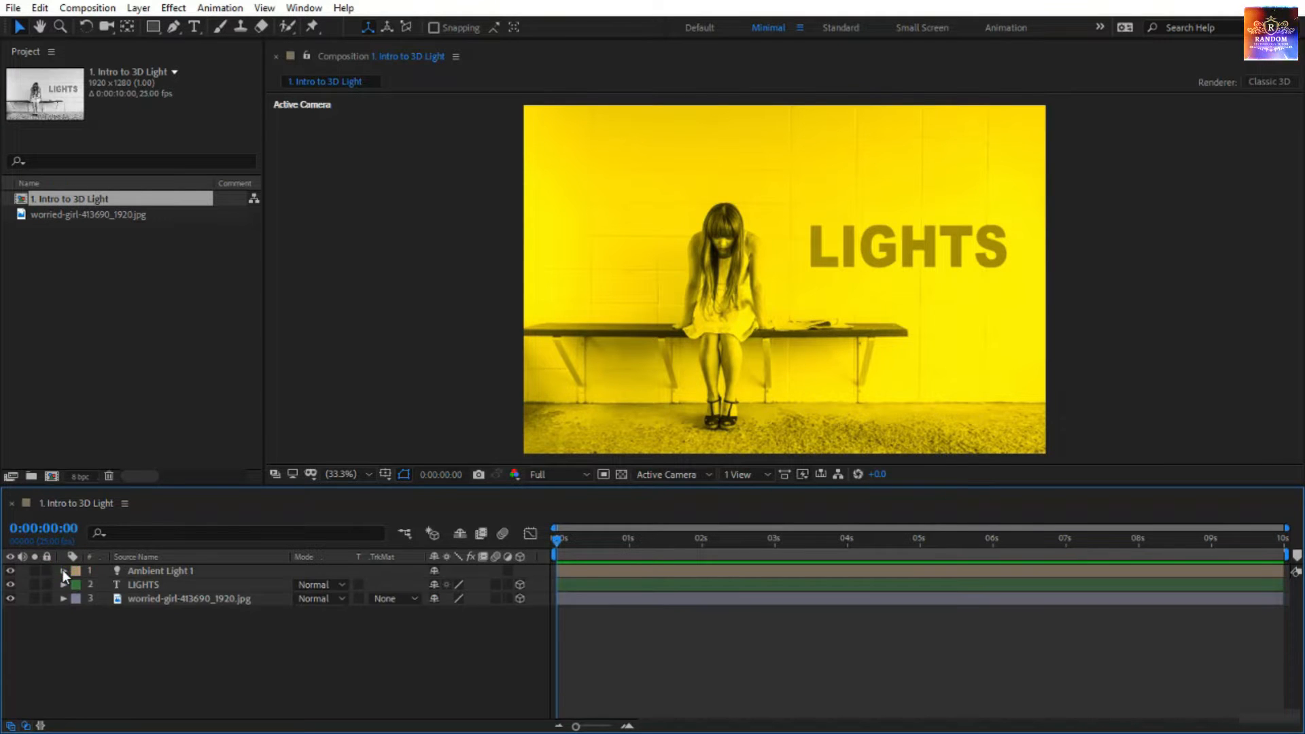
pyautogui.click(63, 570)
pyautogui.click(79, 585)
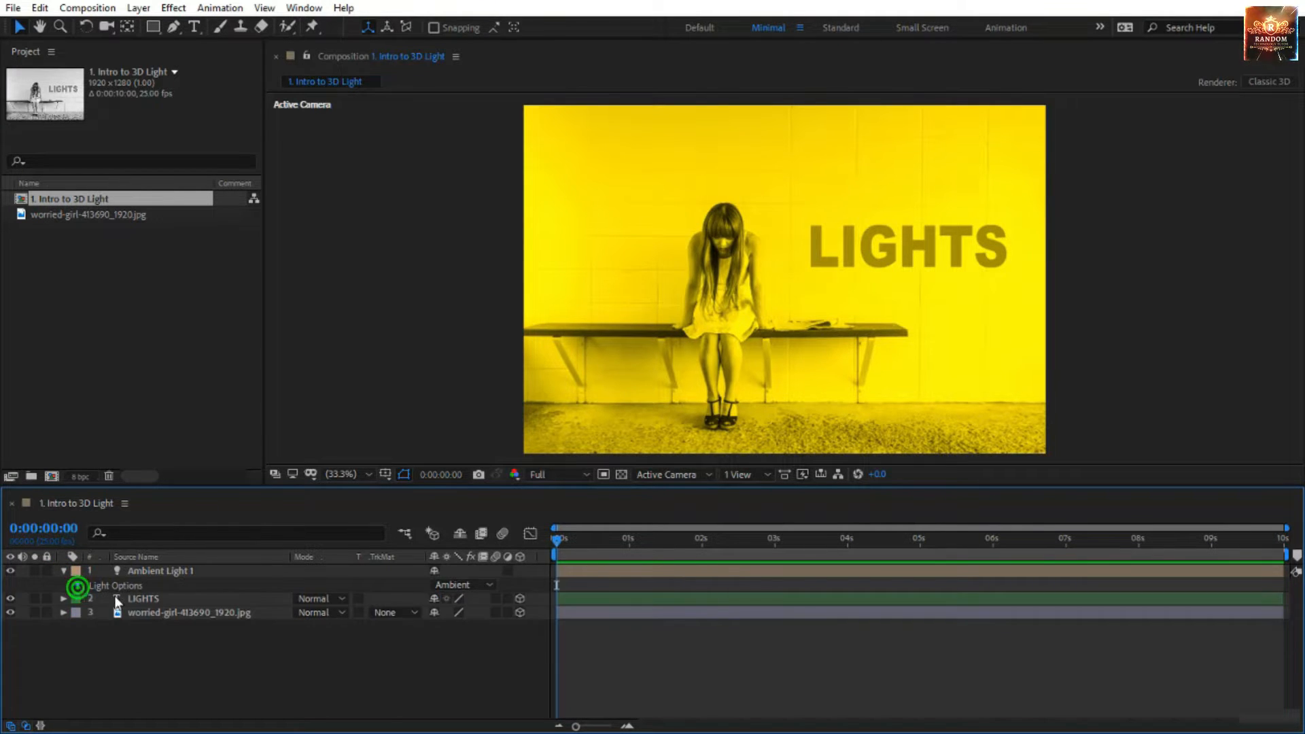
pyautogui.click(79, 585)
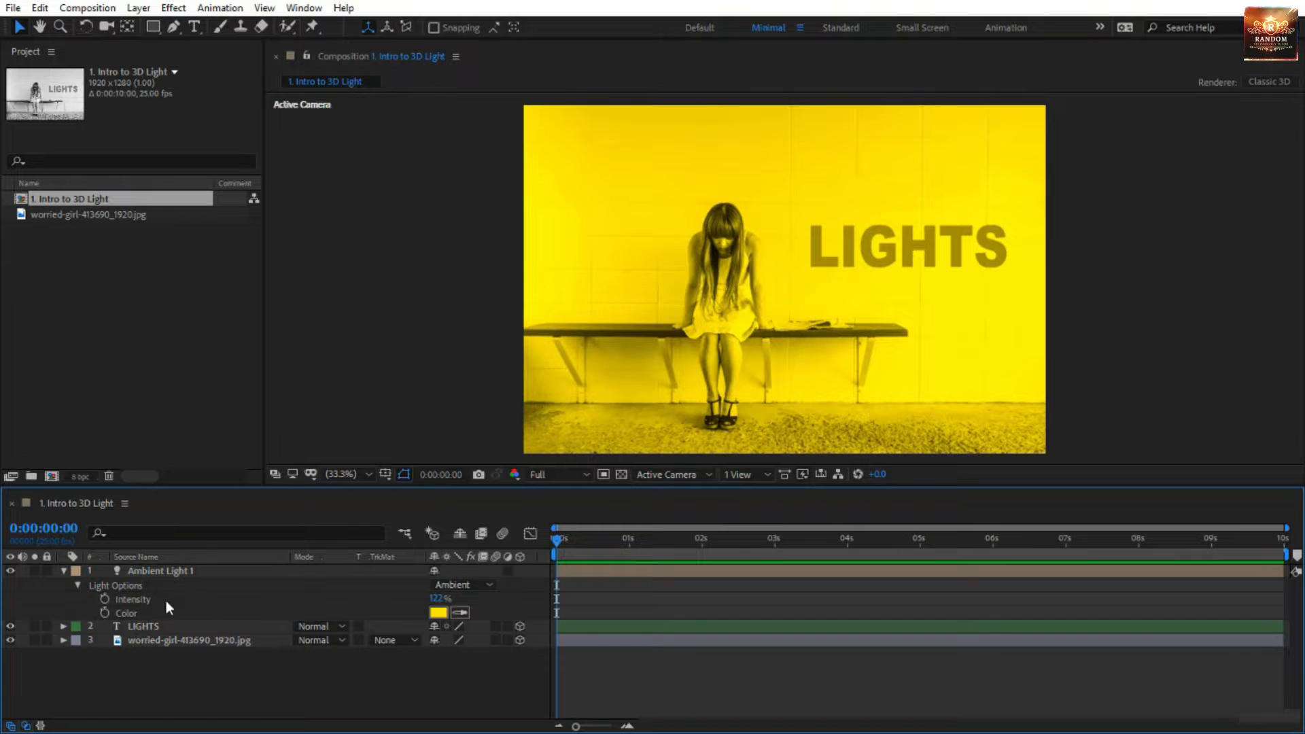
pyautogui.doubleClick(190, 574)
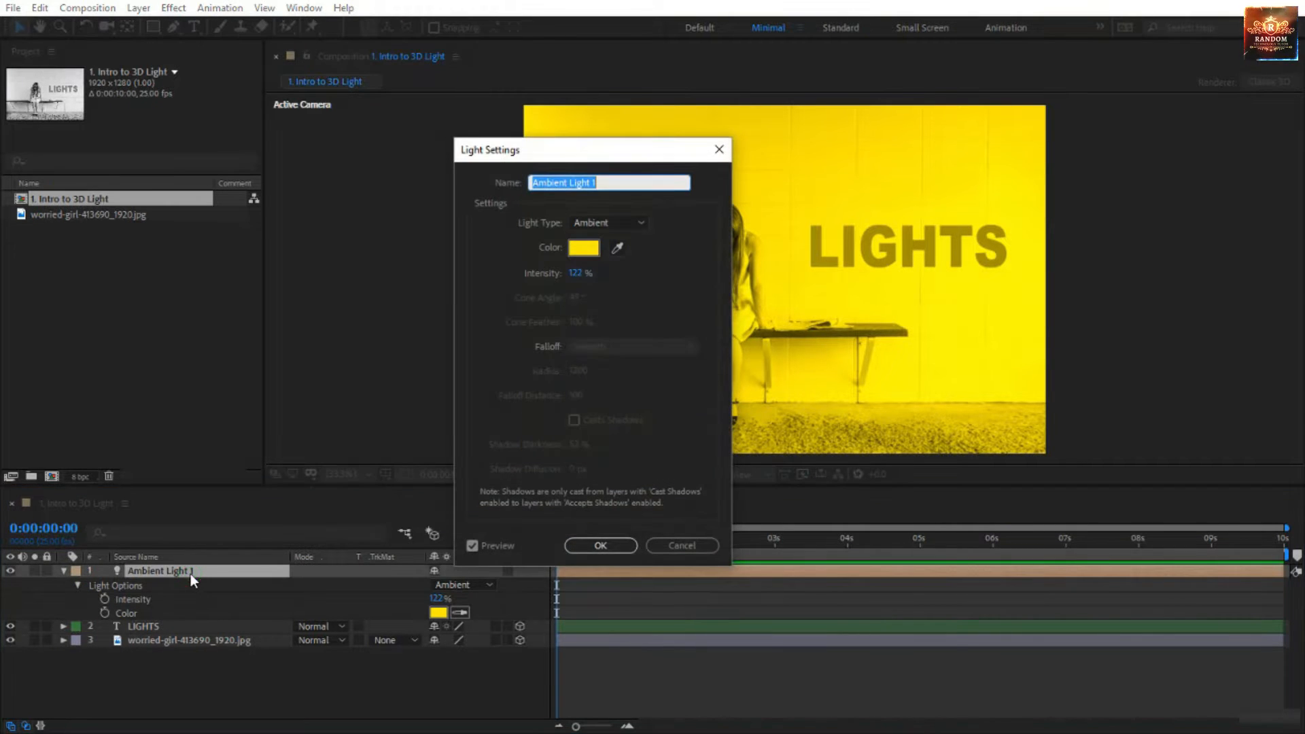
# Close the light settings and set the ambient light's intensity to 100%.
pyautogui.moveTo(581, 154); pyautogui.dragTo(951, 150)
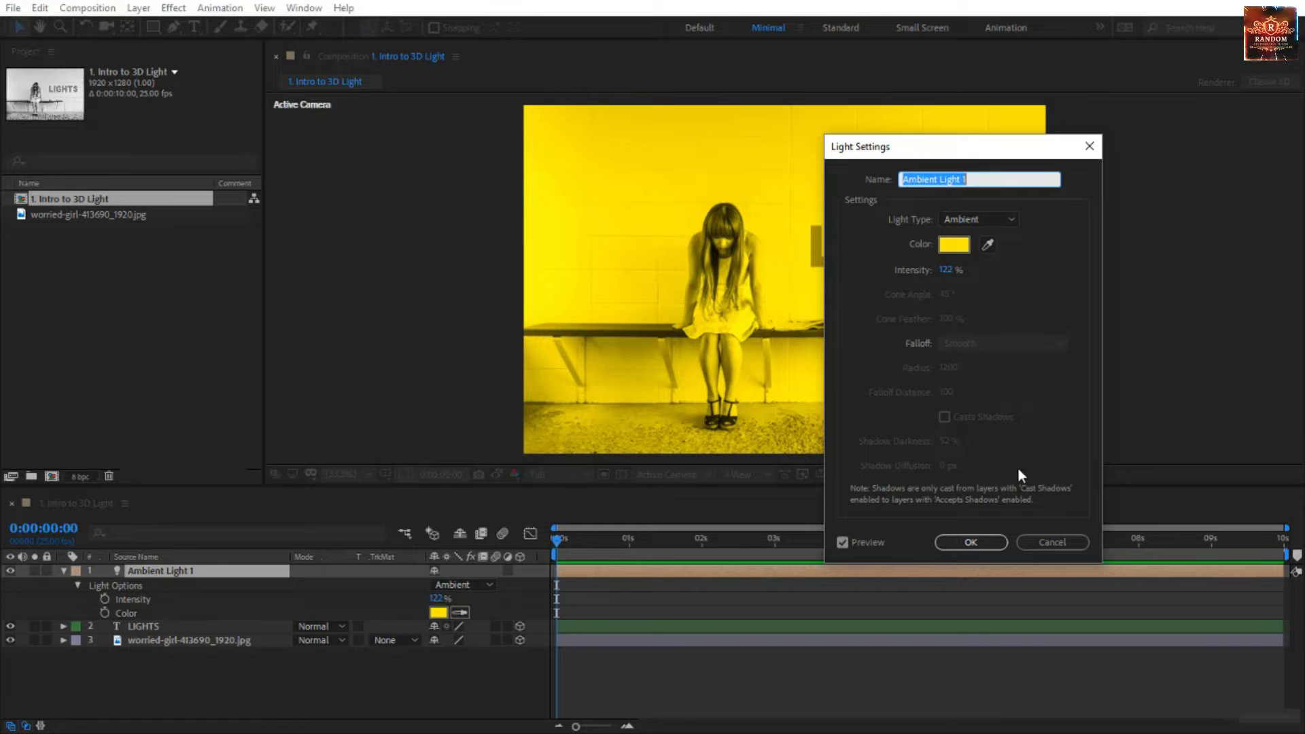
pyautogui.click(1004, 543)
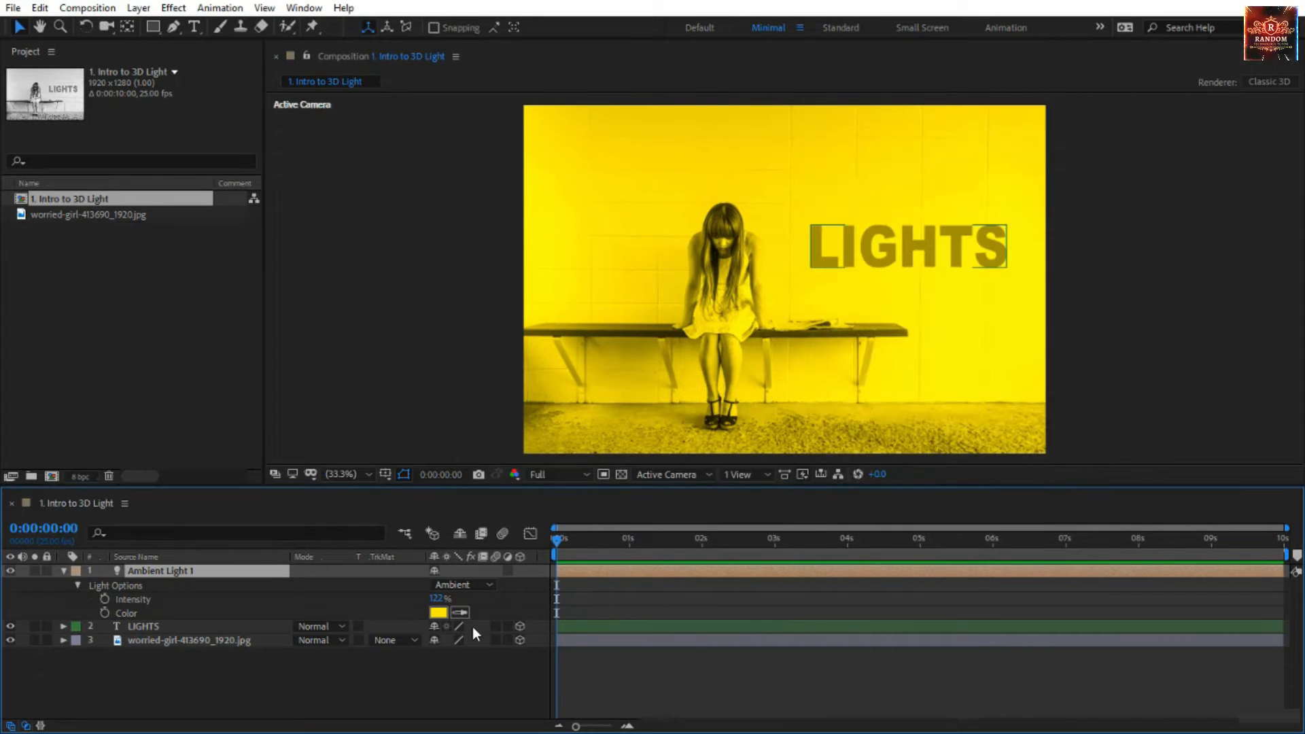
pyautogui.click(437, 598)
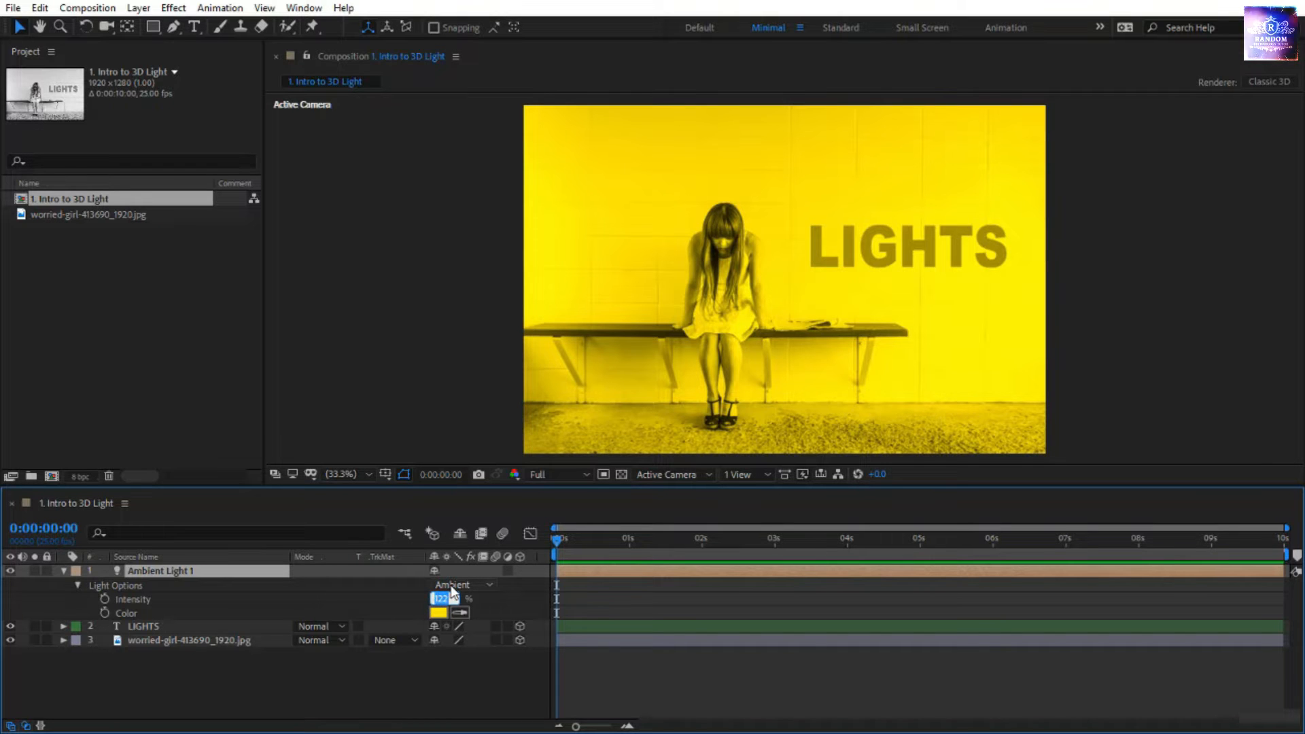
pyautogui.write('100')
pyautogui.press('Return')
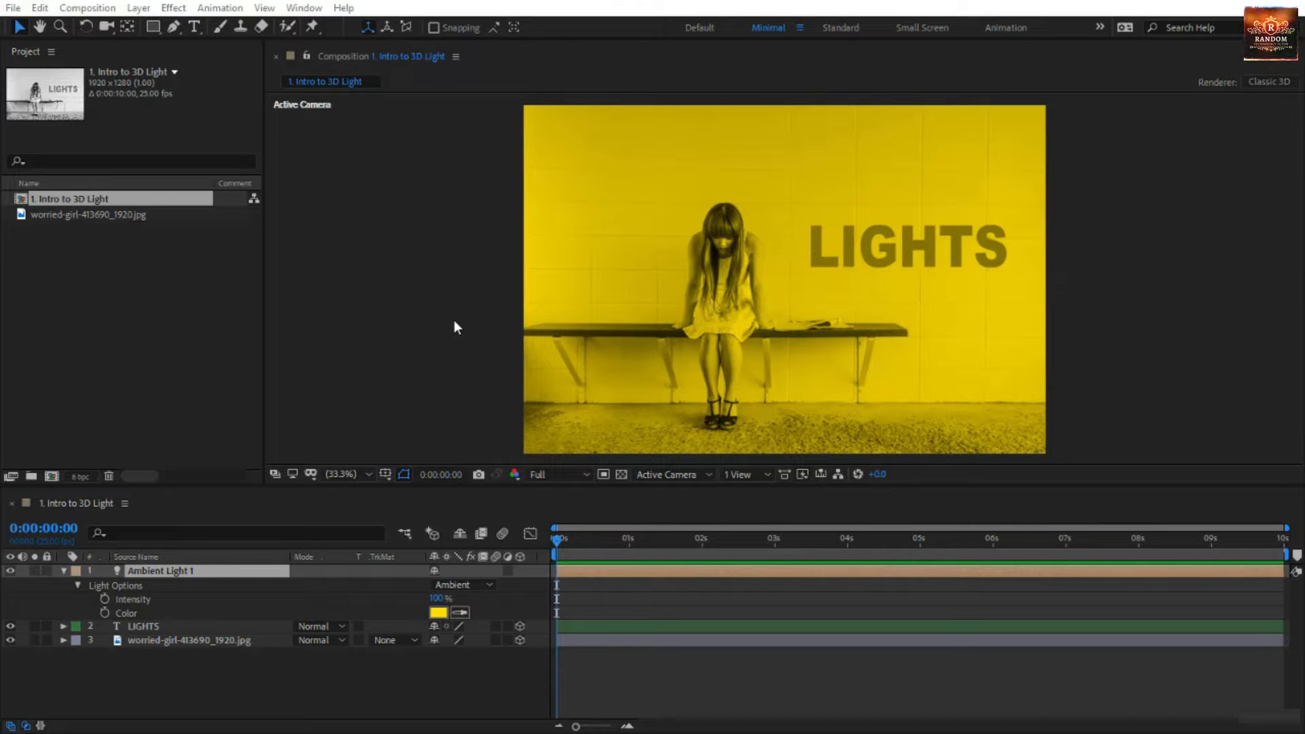
# Reopen the ambient light's settings and change its type to Parallel with Smooth falloff.
pyautogui.doubleClick(204, 571)
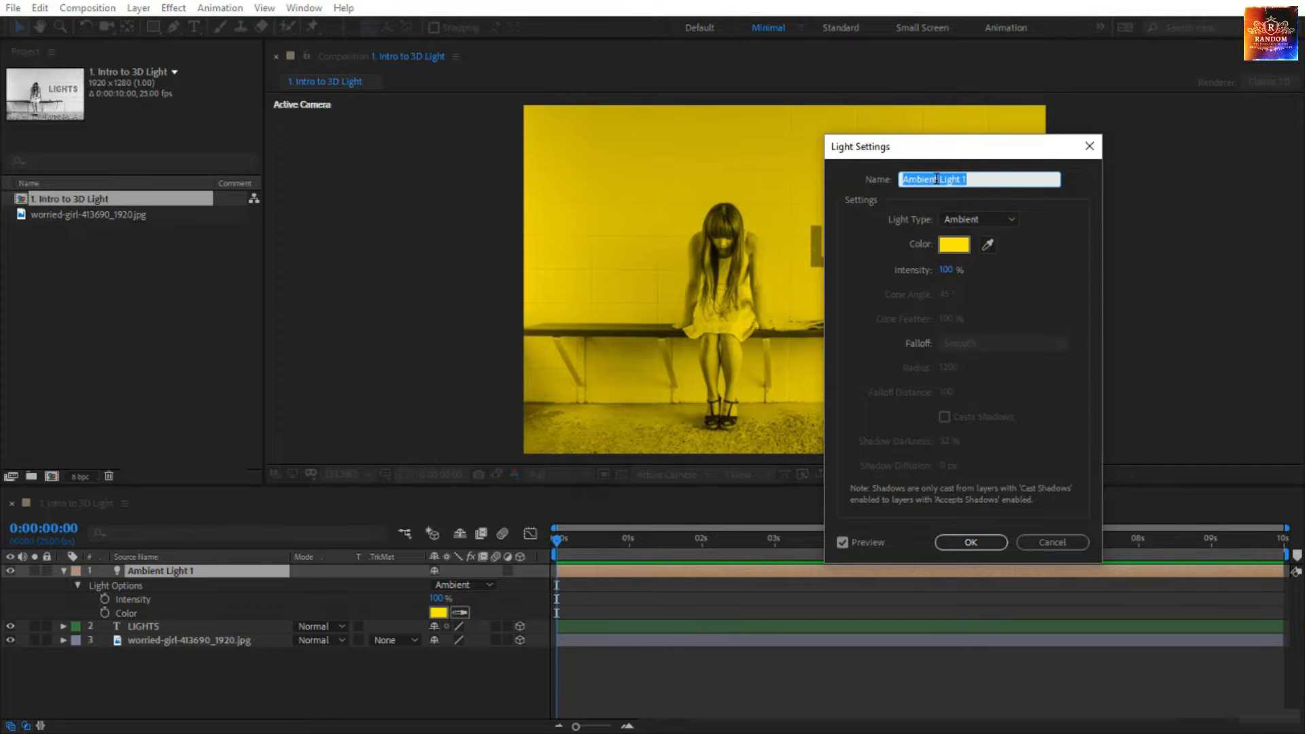
pyautogui.click(988, 222)
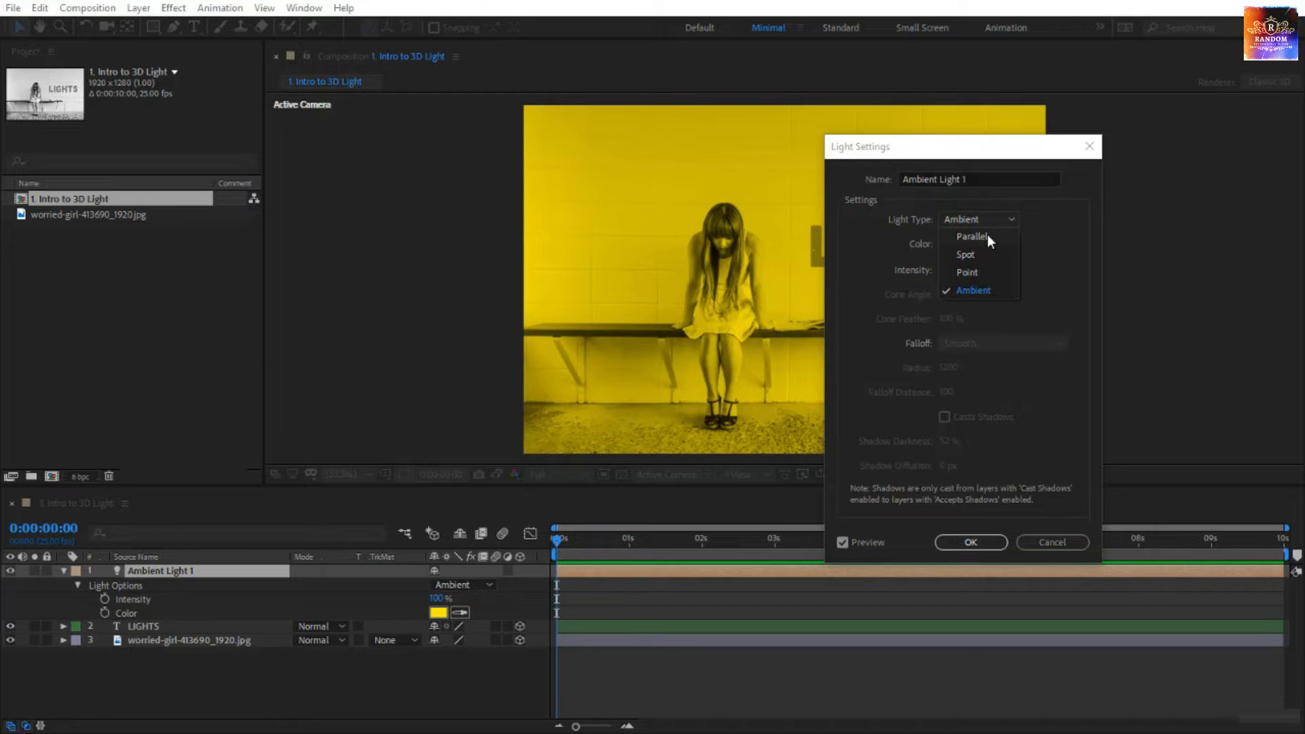
pyautogui.click(987, 235)
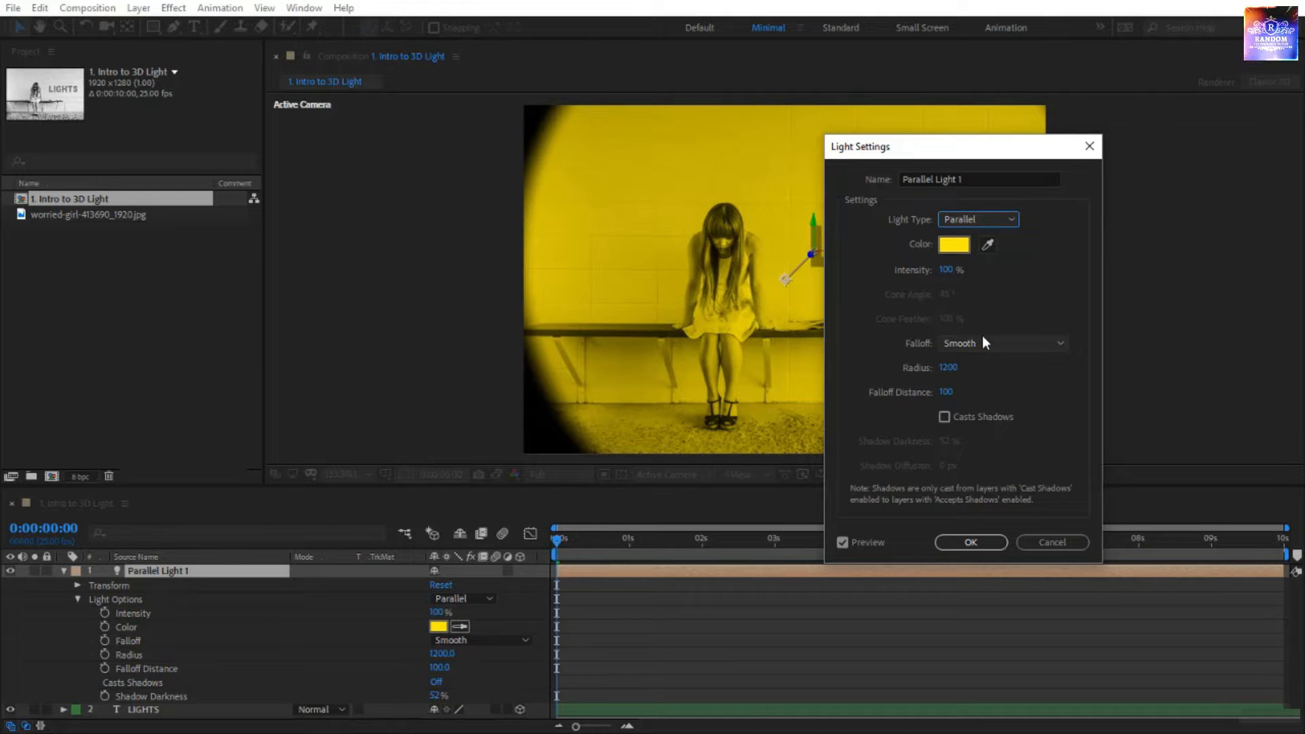
pyautogui.click(1002, 343)
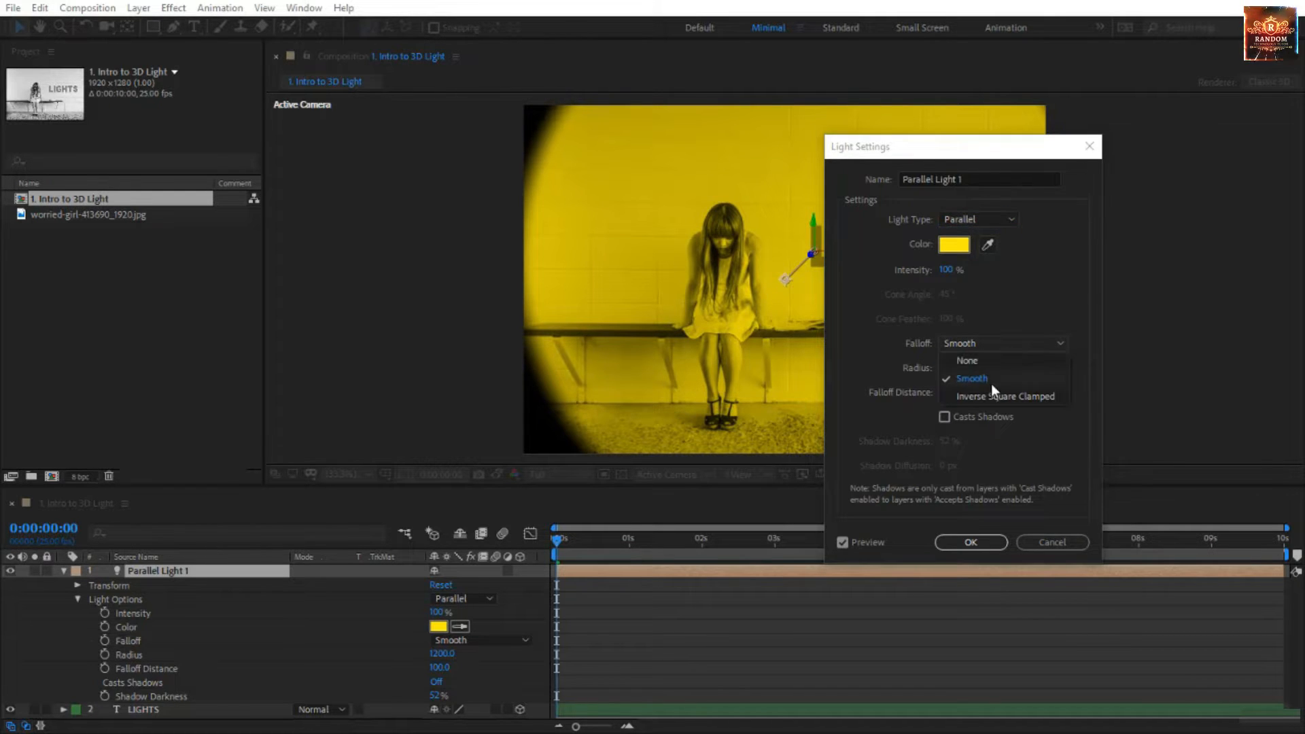
pyautogui.click(990, 369)
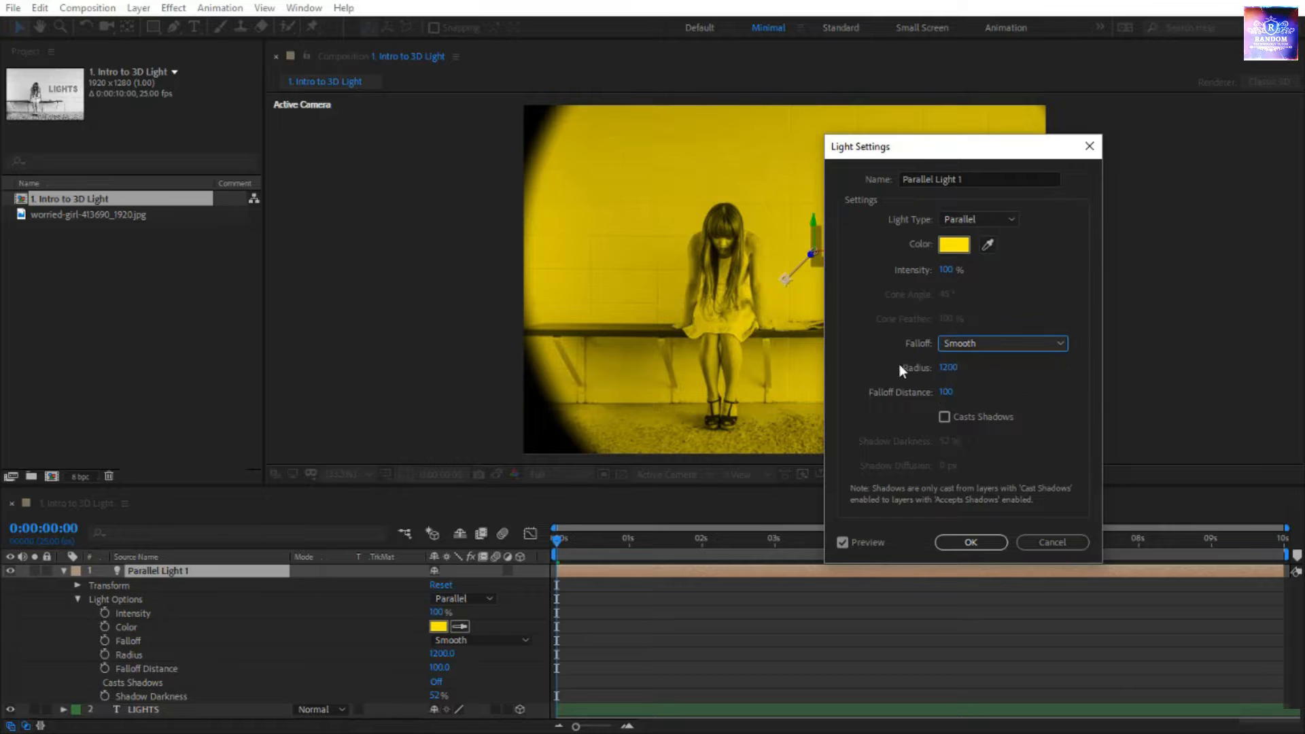
# Turn the parallel light's shadow casting on and back off, and apply the light settings.
pyautogui.moveTo(903, 369); pyautogui.dragTo(1060, 353)
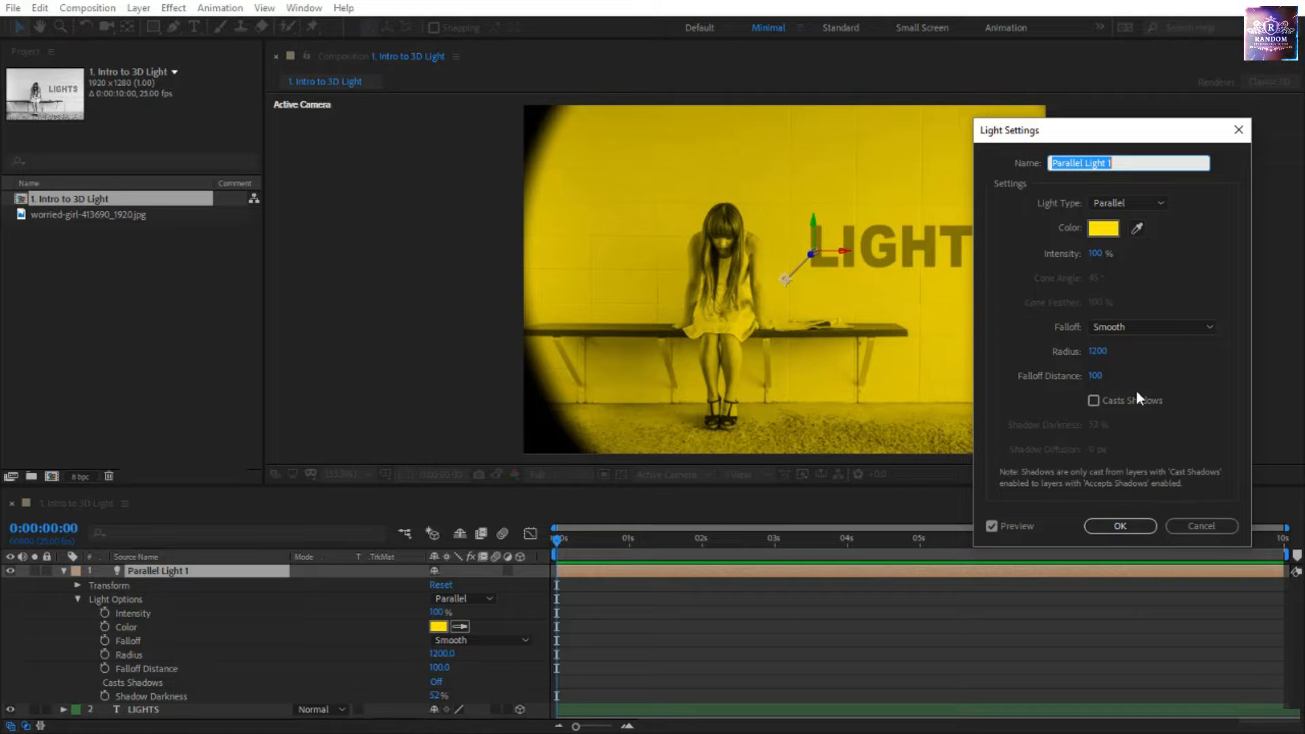
pyautogui.click(1093, 401)
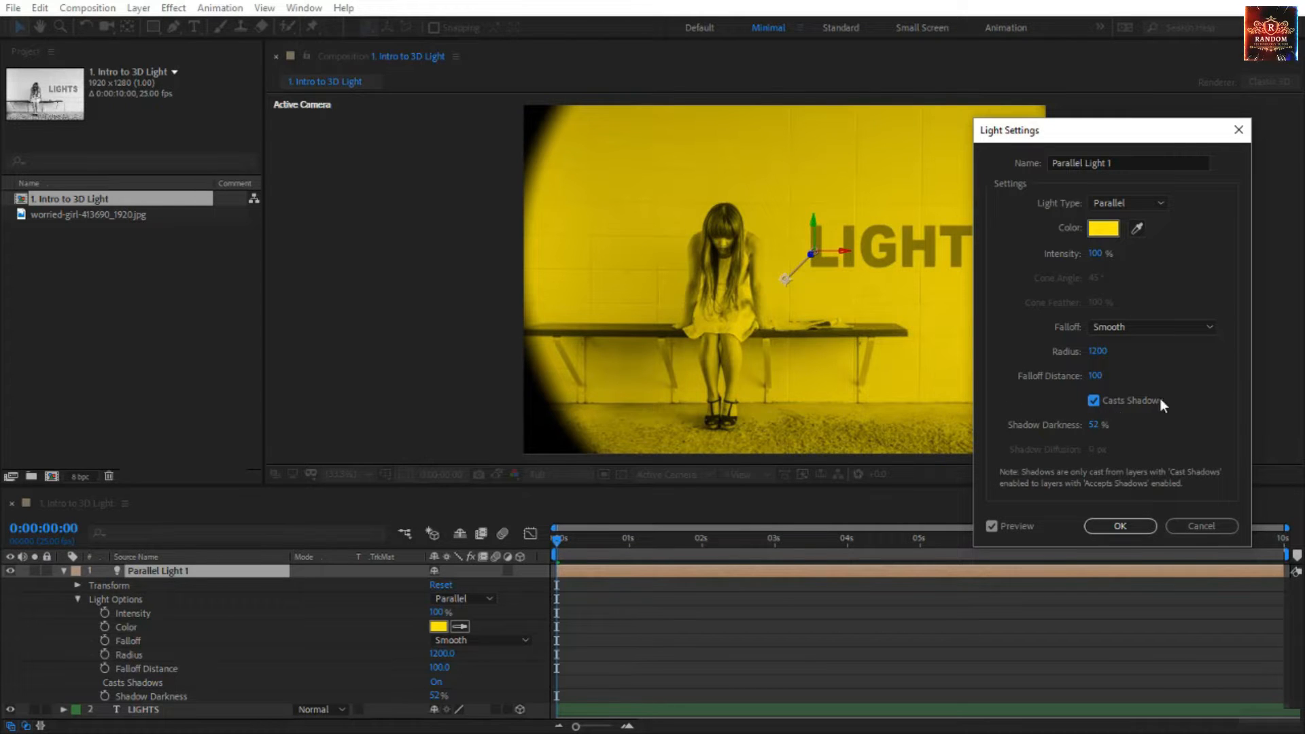
pyautogui.click(1096, 402)
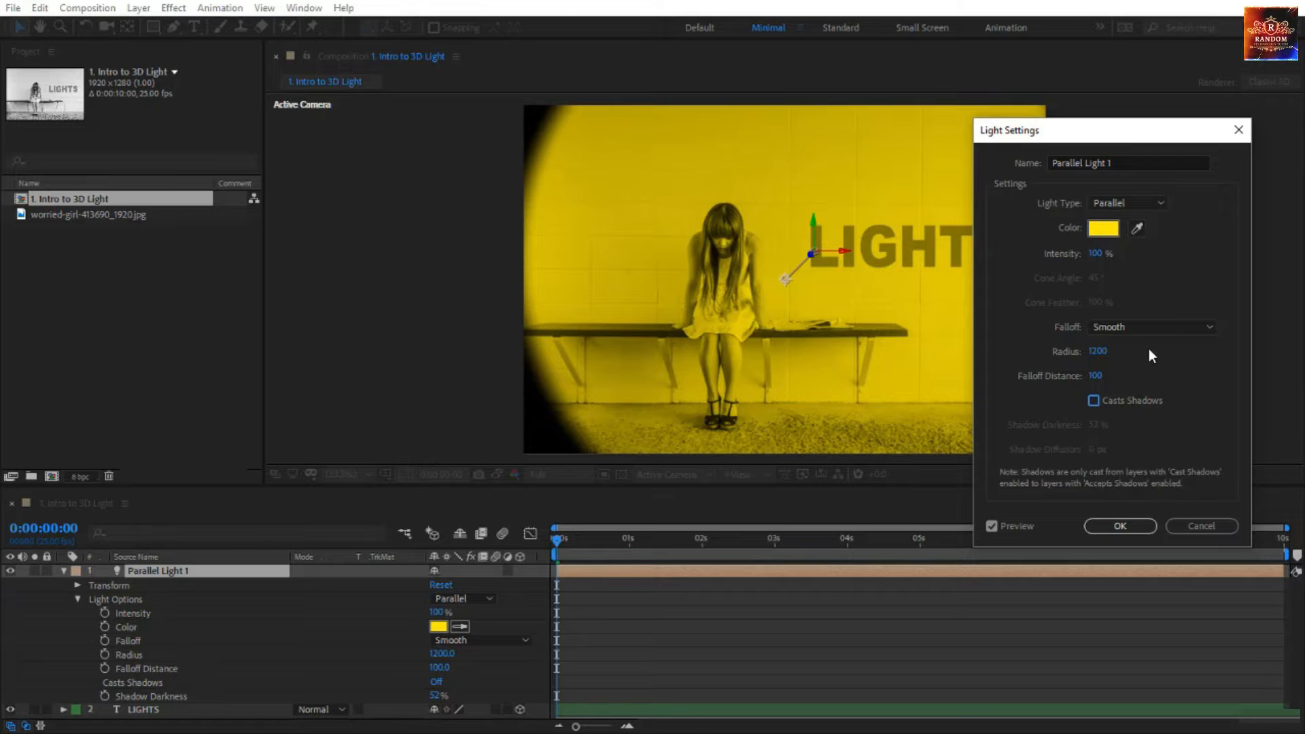
pyautogui.click(1125, 526)
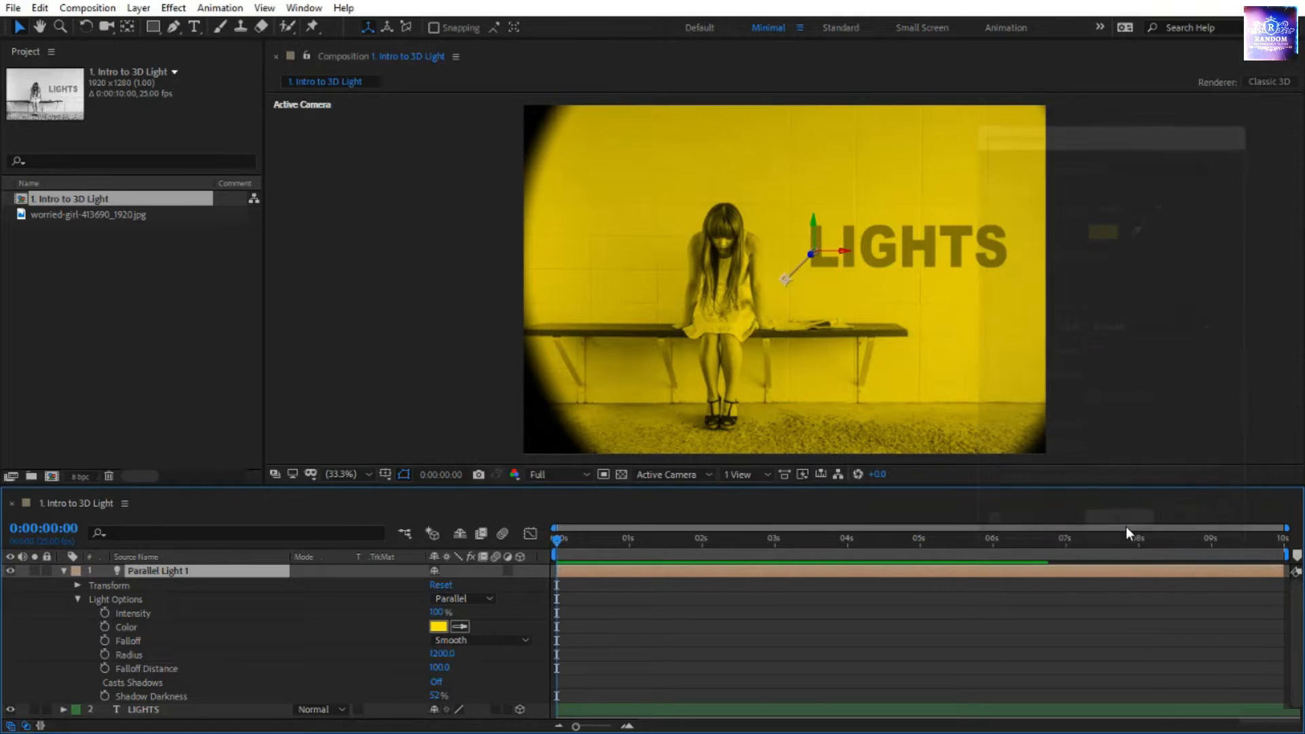
# Review the parallel light's Intensity, Color, Falloff, Radius and Falloff Distance properties in the timeline.
pyautogui.click(138, 615)
pyautogui.click(151, 624)
pyautogui.click(149, 643)
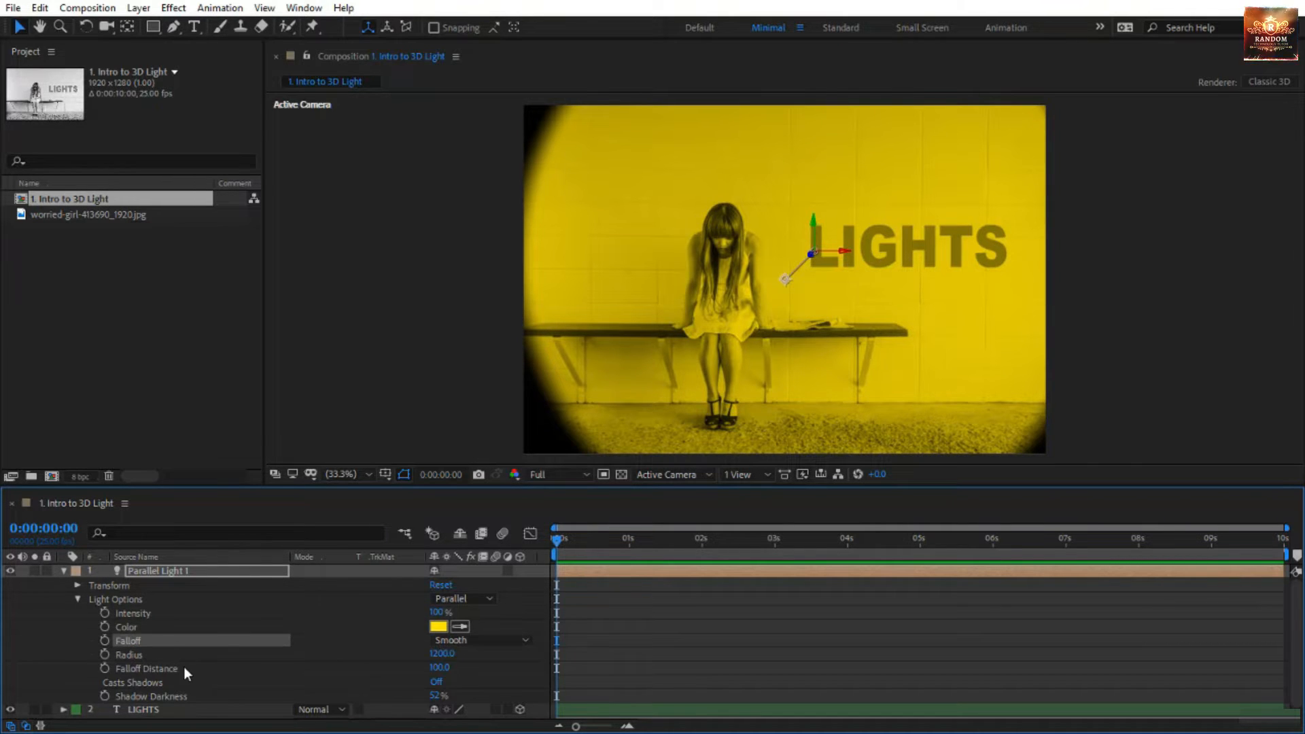
pyautogui.click(154, 652)
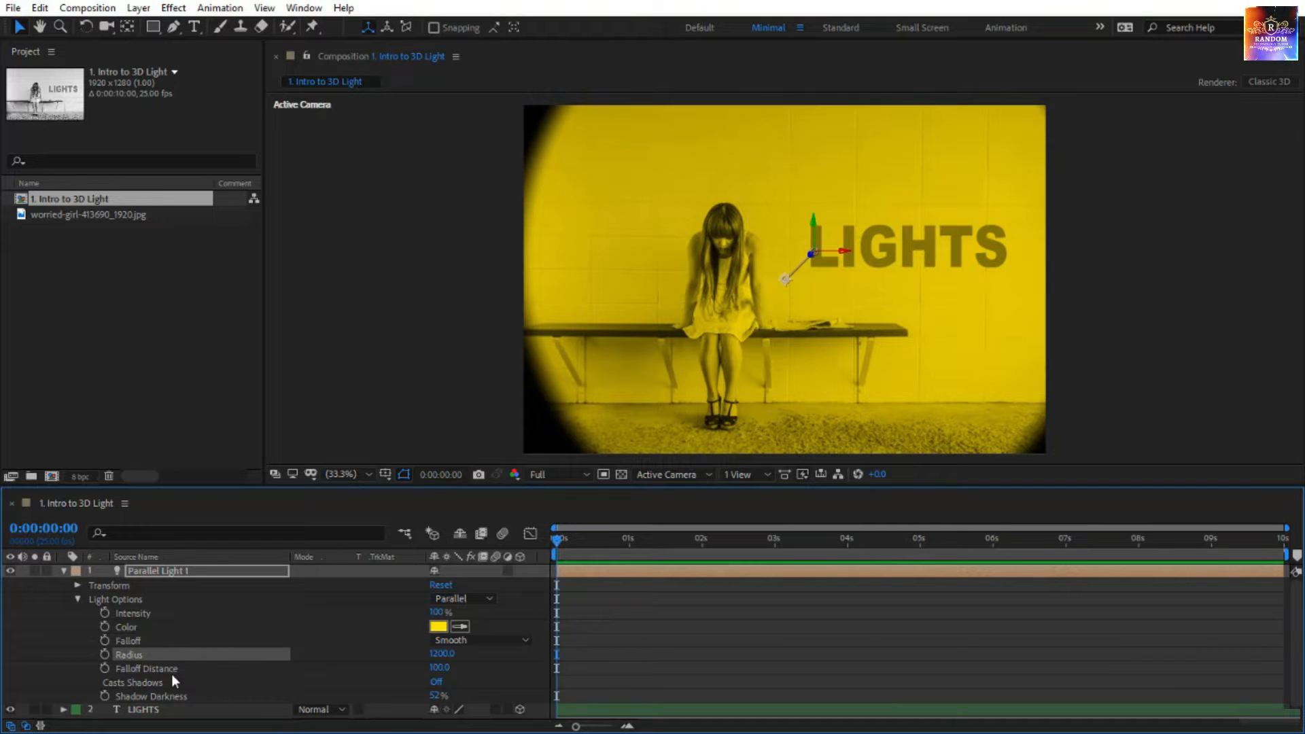
pyautogui.click(171, 672)
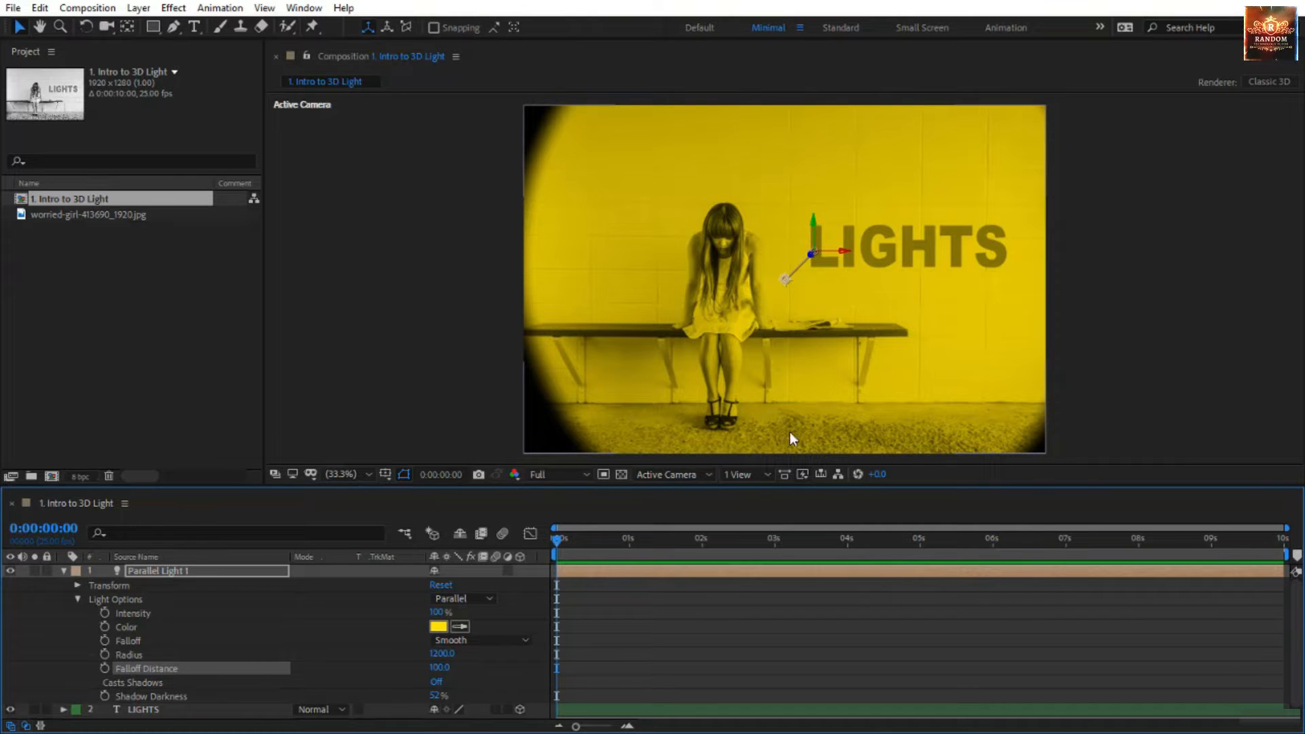
# Split the composition viewer into two horizontal views to see the light from the Left view beside the Active Camera.
pyautogui.click(767, 476)
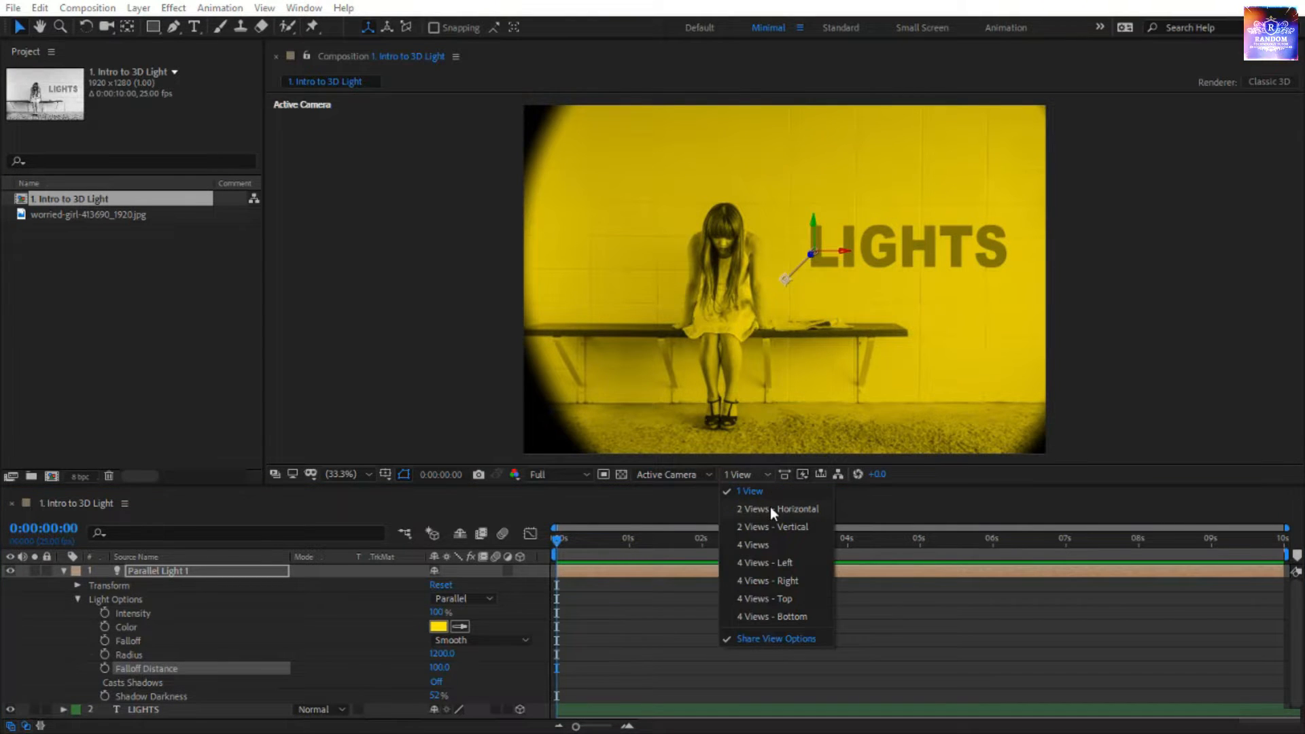
pyautogui.click(772, 511)
pyautogui.scroll(-3, 582, 296)
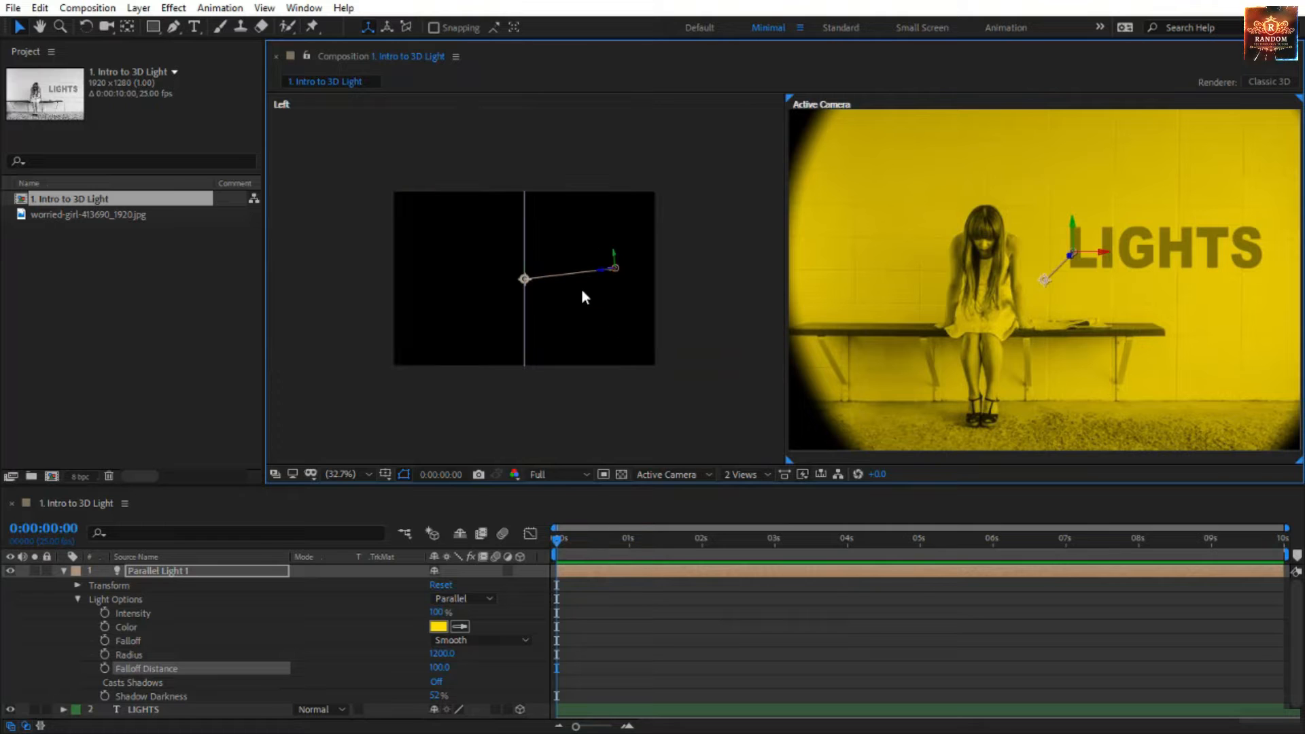
pyautogui.scroll(3, 582, 298)
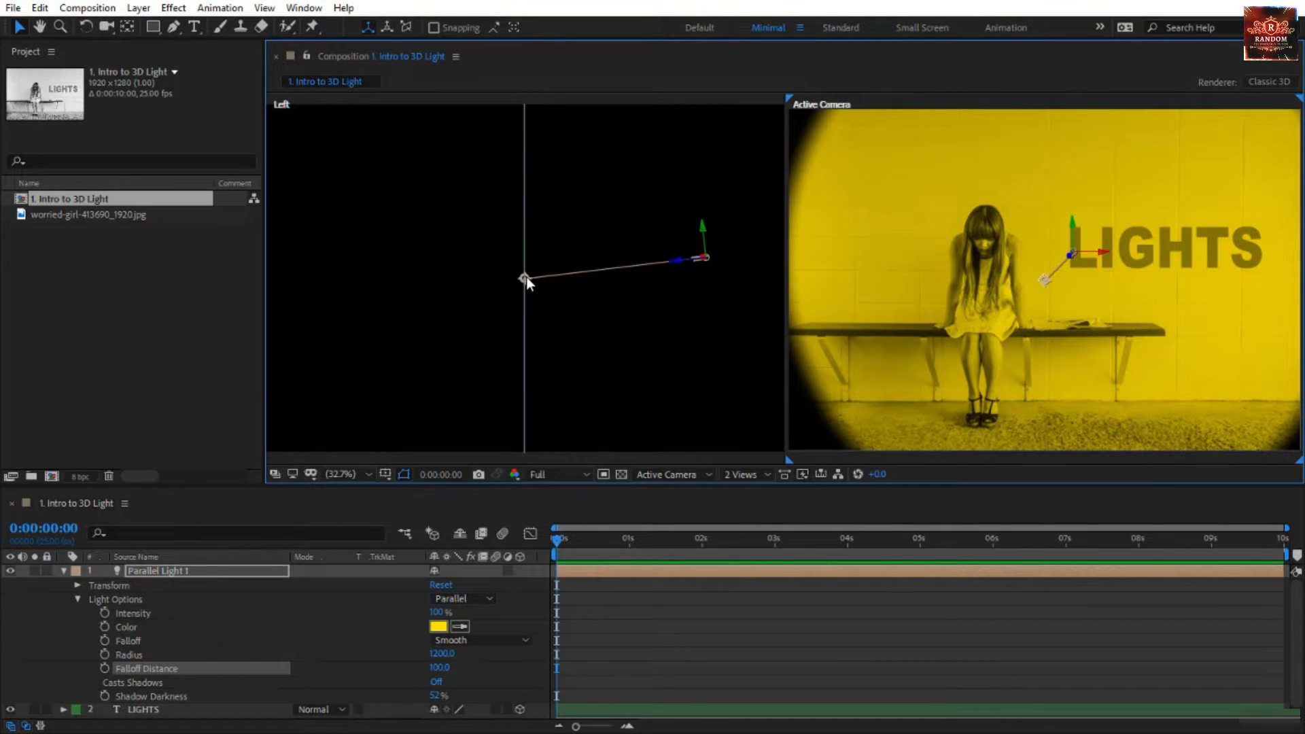
# Expand the light's Transform properties and raise its point of interest to about 960, 595, 0 in the Left view.
pyautogui.click(77, 585)
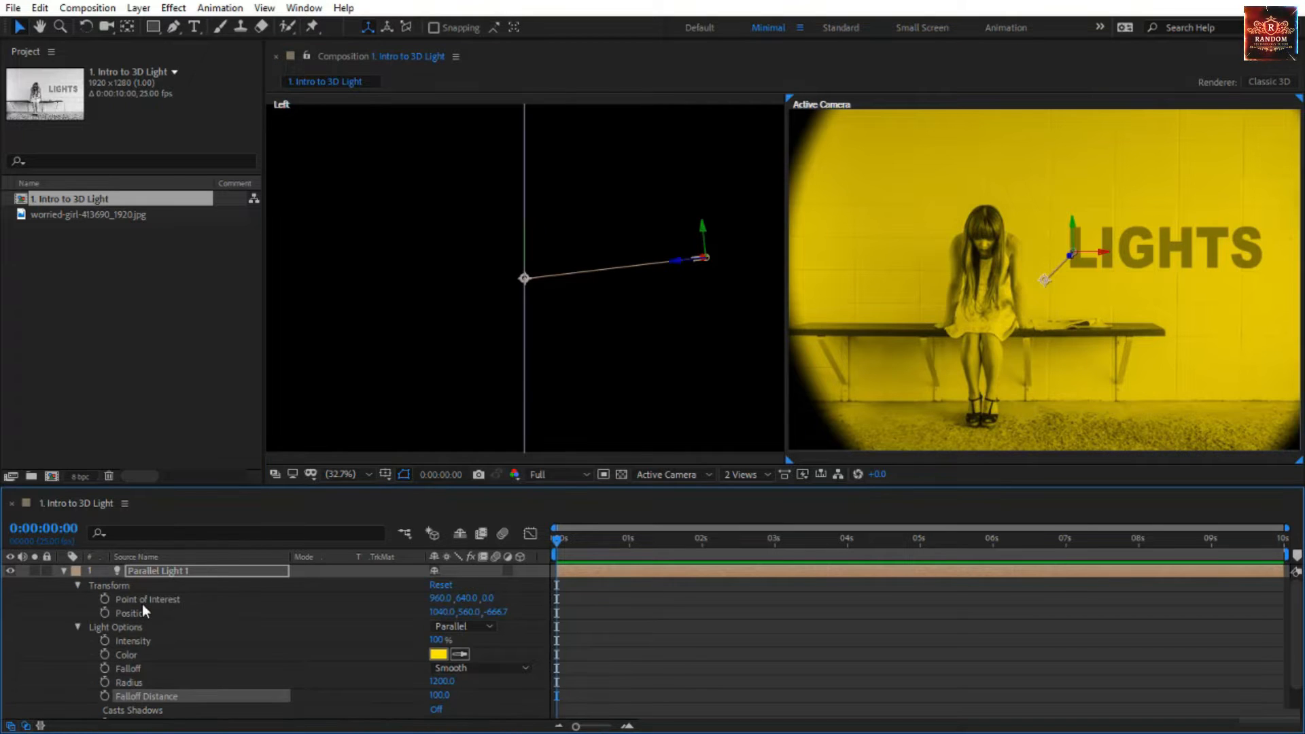
pyautogui.click(155, 601)
pyautogui.click(170, 614)
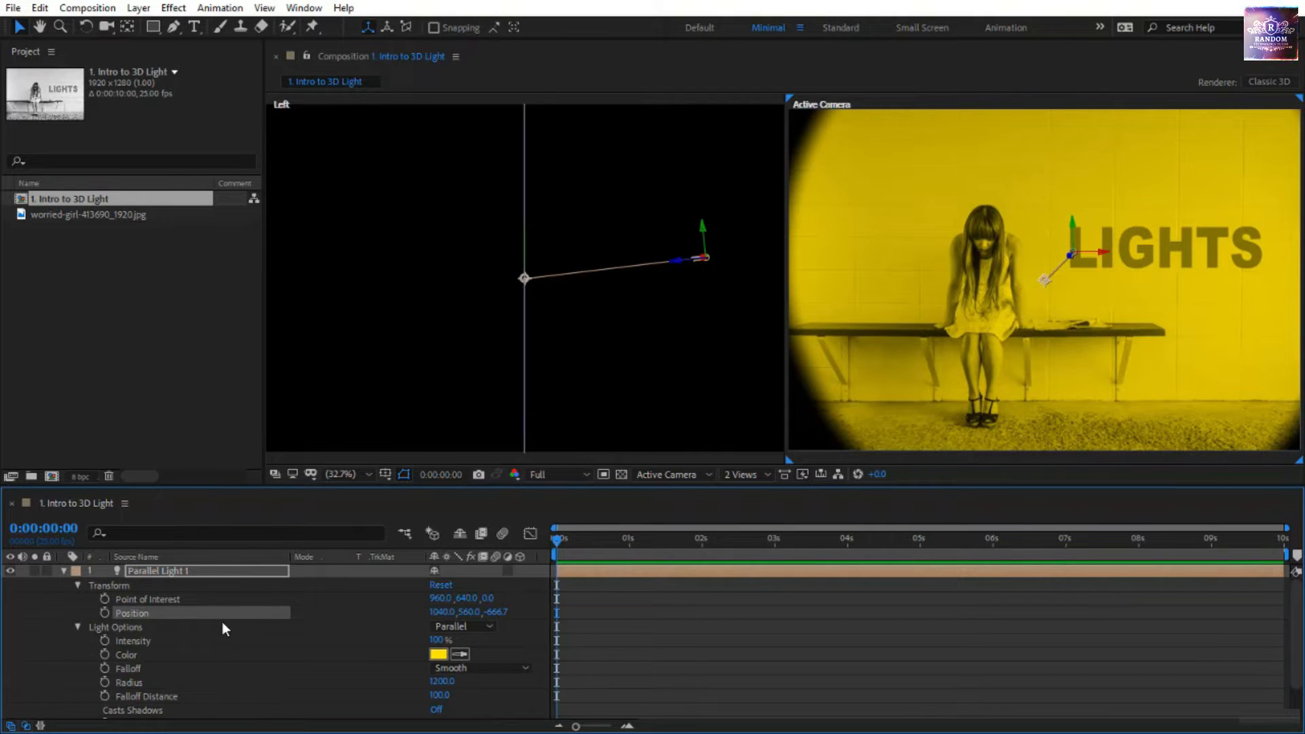
pyautogui.click(529, 279)
pyautogui.moveTo(529, 279)
pyautogui.mouseDown()
pyautogui.moveTo(546, 218)
pyautogui.moveTo(521, 166)
pyautogui.moveTo(524, 423)
pyautogui.moveTo(526, 268)
pyautogui.mouseUp()
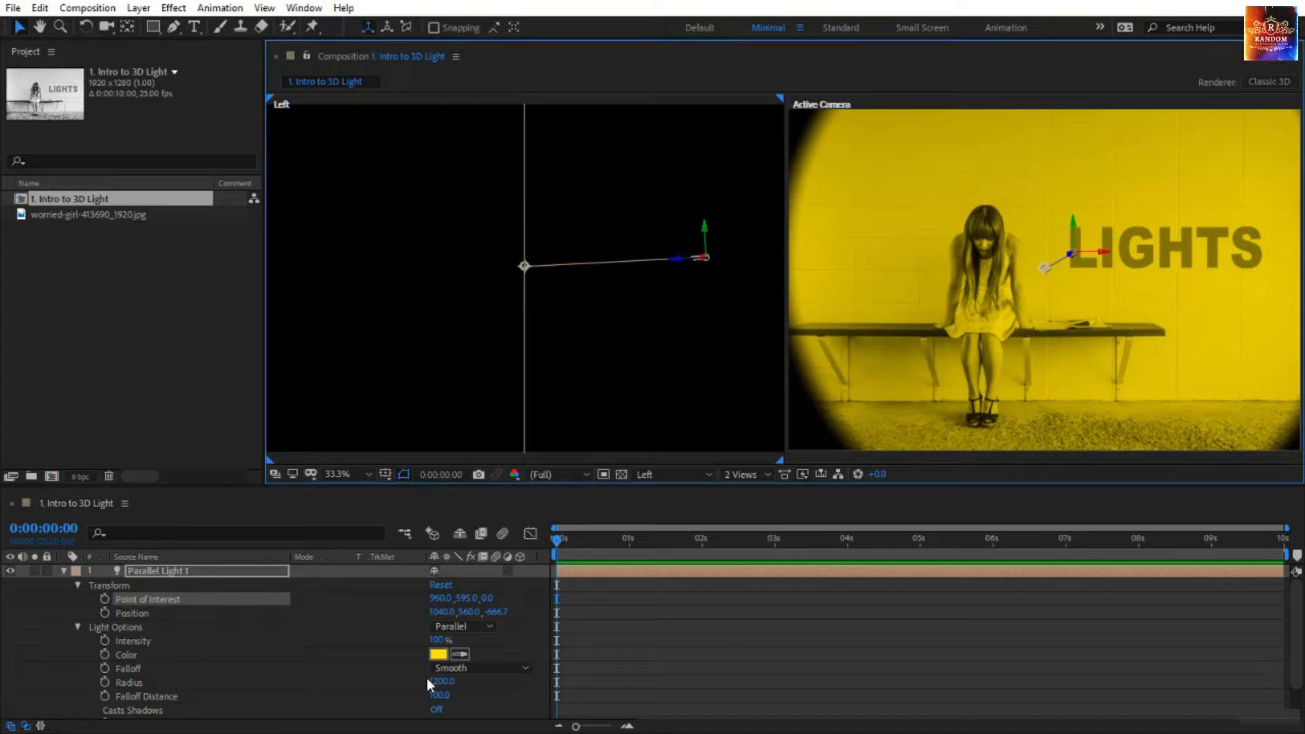
# Reduce the light's radius to 802, and try raising its point of interest to about Y 217 before undoing that move.
pyautogui.moveTo(432, 681); pyautogui.dragTo(174, 681)
pyautogui.moveTo(444, 689); pyautogui.dragTo(361, 683)
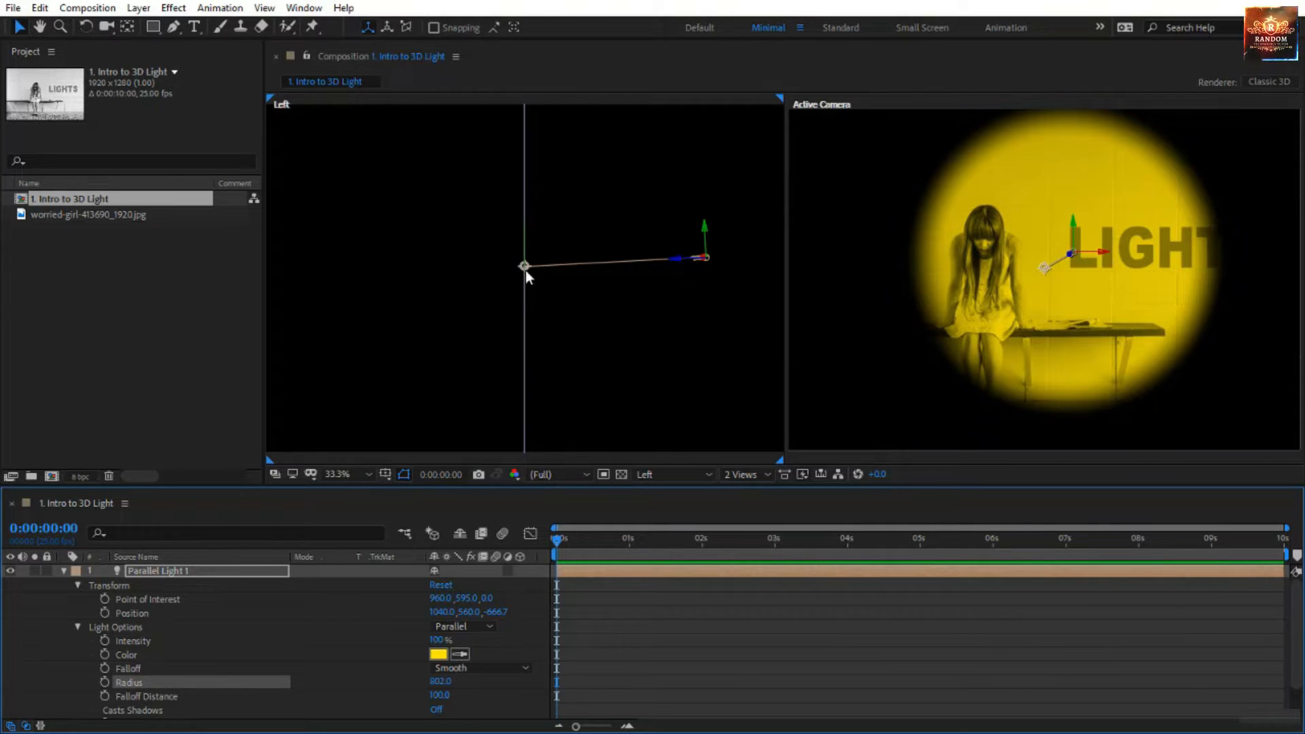
pyautogui.moveTo(525, 266); pyautogui.dragTo(531, 163)
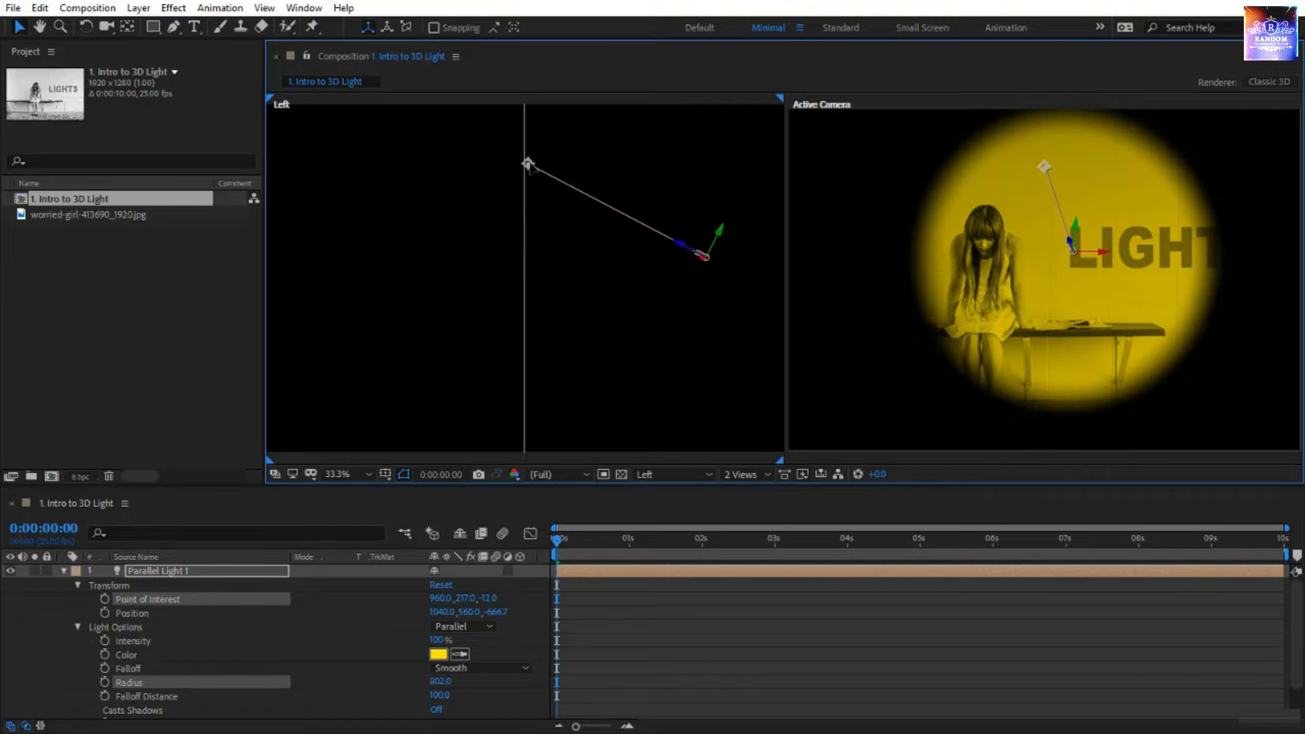
pyautogui.hotkey('ctrl', 'z')
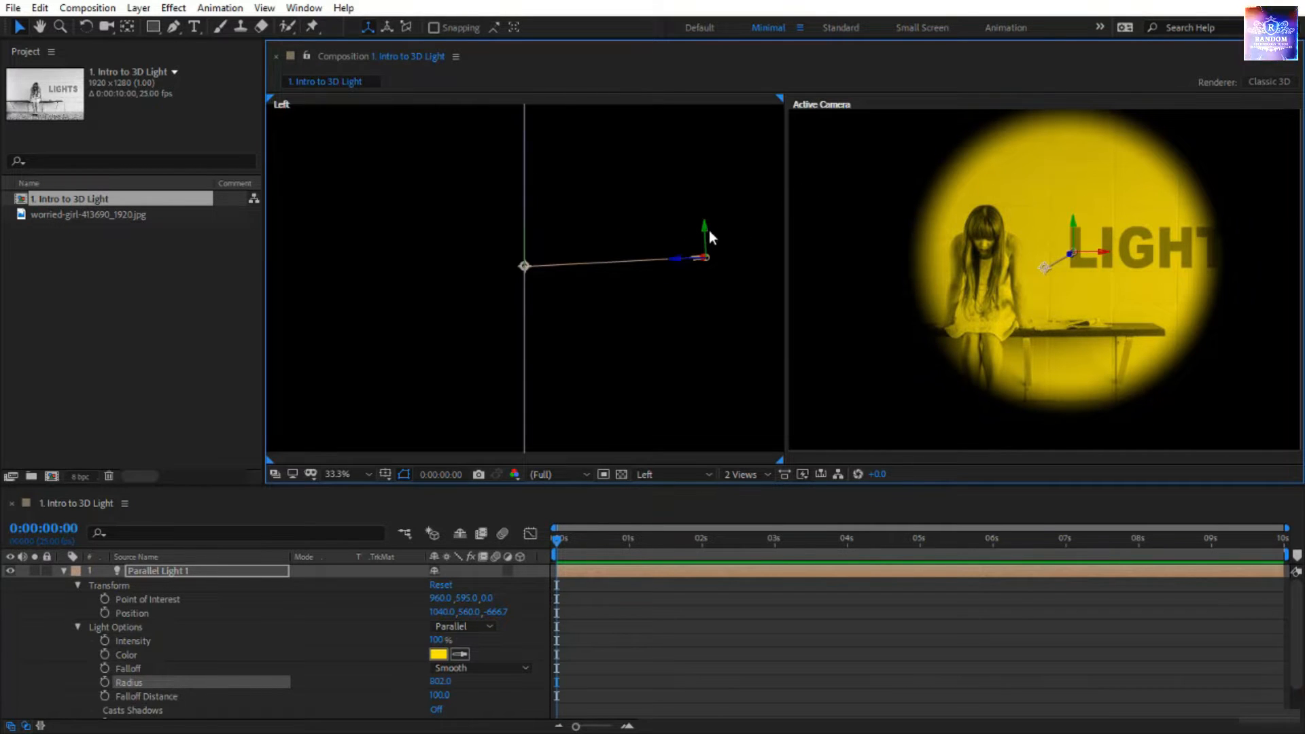
# Lower the light with its point of interest and bring it closer to the layers, positioning it at about 1025, 704, -538.
pyautogui.moveTo(710, 234); pyautogui.dragTo(677, 313)
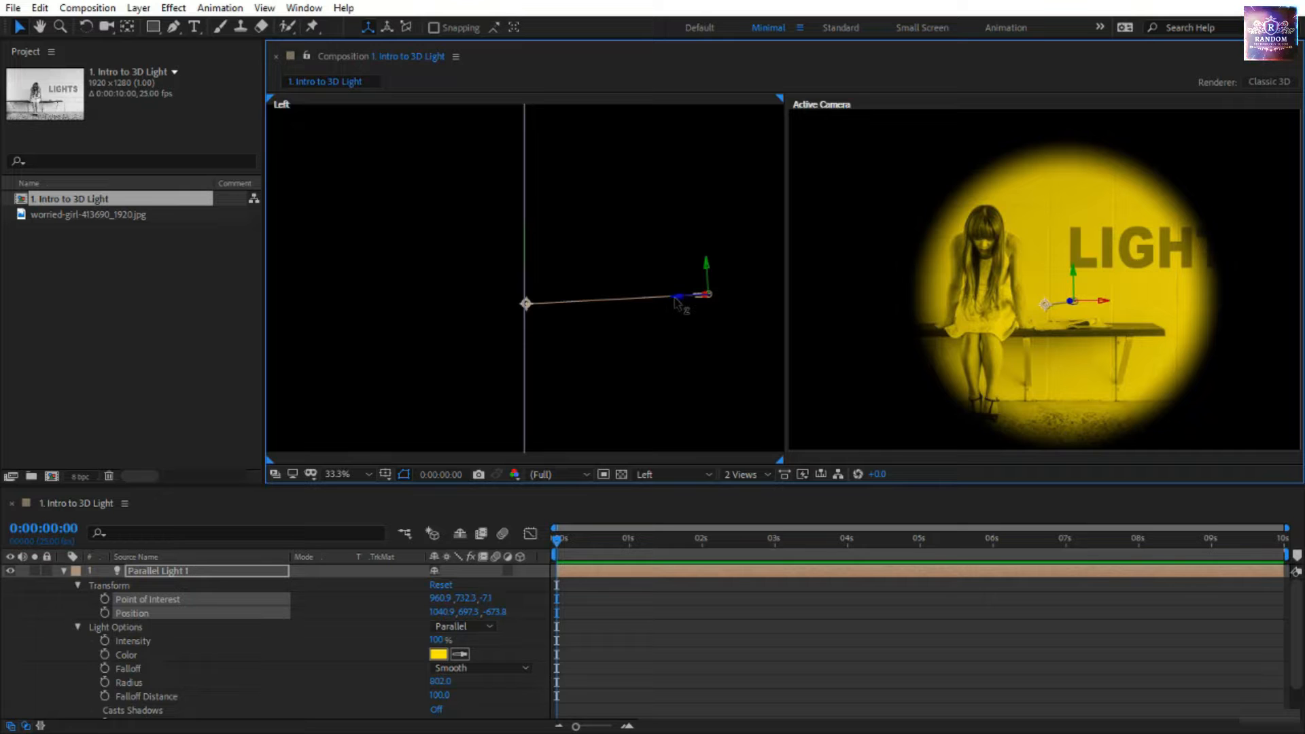
pyautogui.moveTo(677, 303); pyautogui.dragTo(552, 308)
pyautogui.moveTo(669, 306)
pyautogui.mouseDown()
pyautogui.moveTo(787, 312)
pyautogui.moveTo(631, 310)
pyautogui.moveTo(674, 311)
pyautogui.mouseUp()
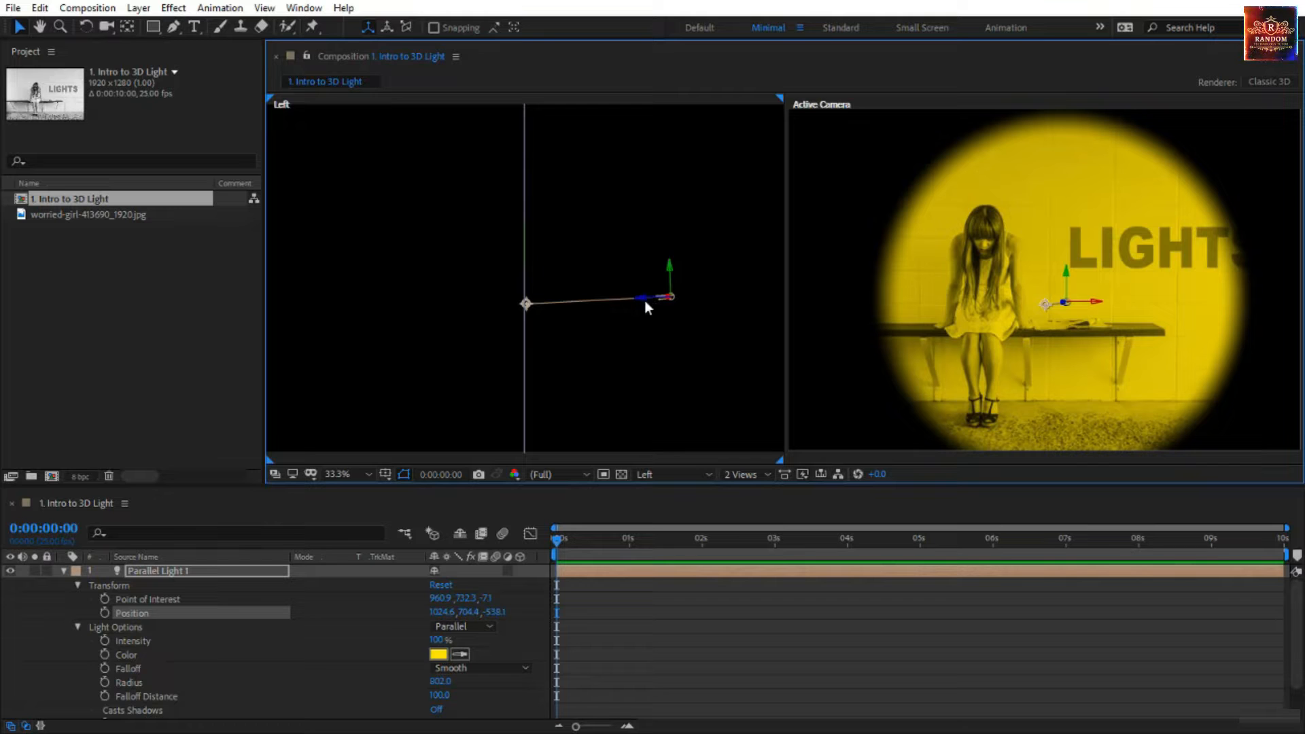
pyautogui.moveTo(646, 302); pyautogui.dragTo(688, 305)
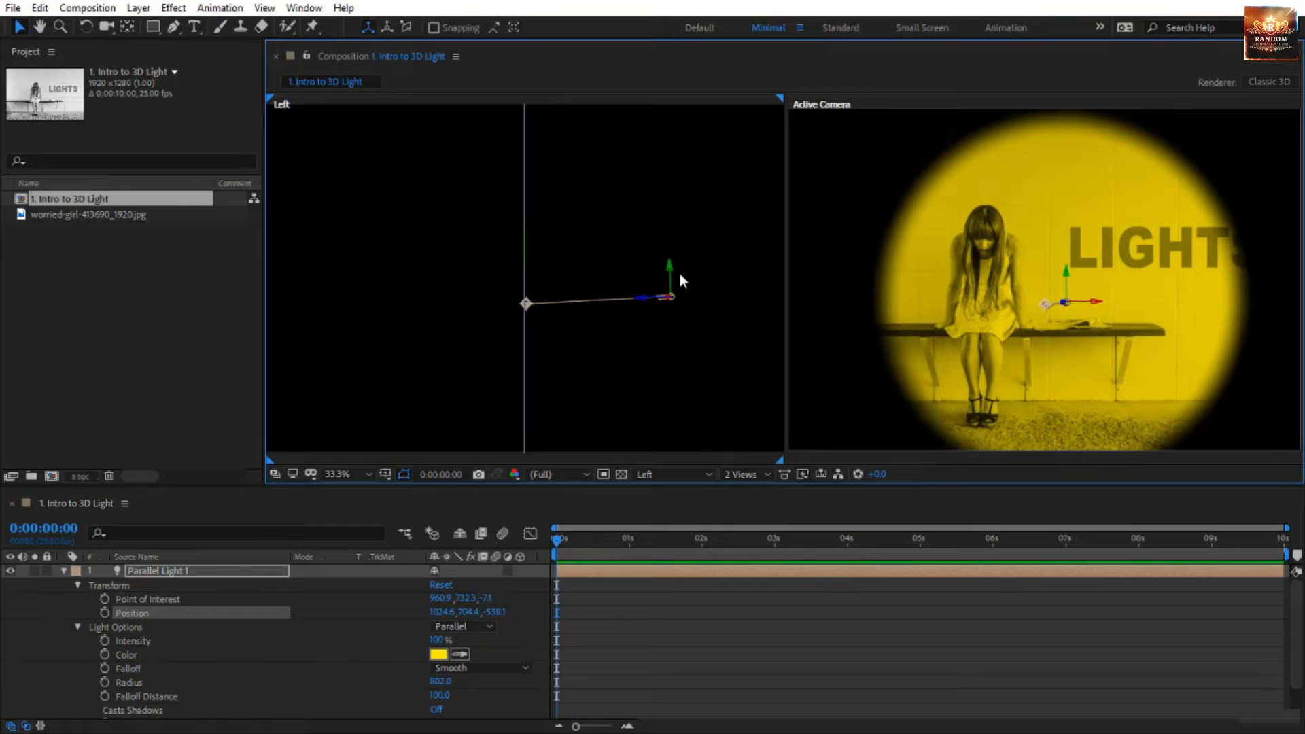
# Switch the Left view to Custom View 1, and move the light along its Z axis through the layers and back.
pyautogui.click(652, 476)
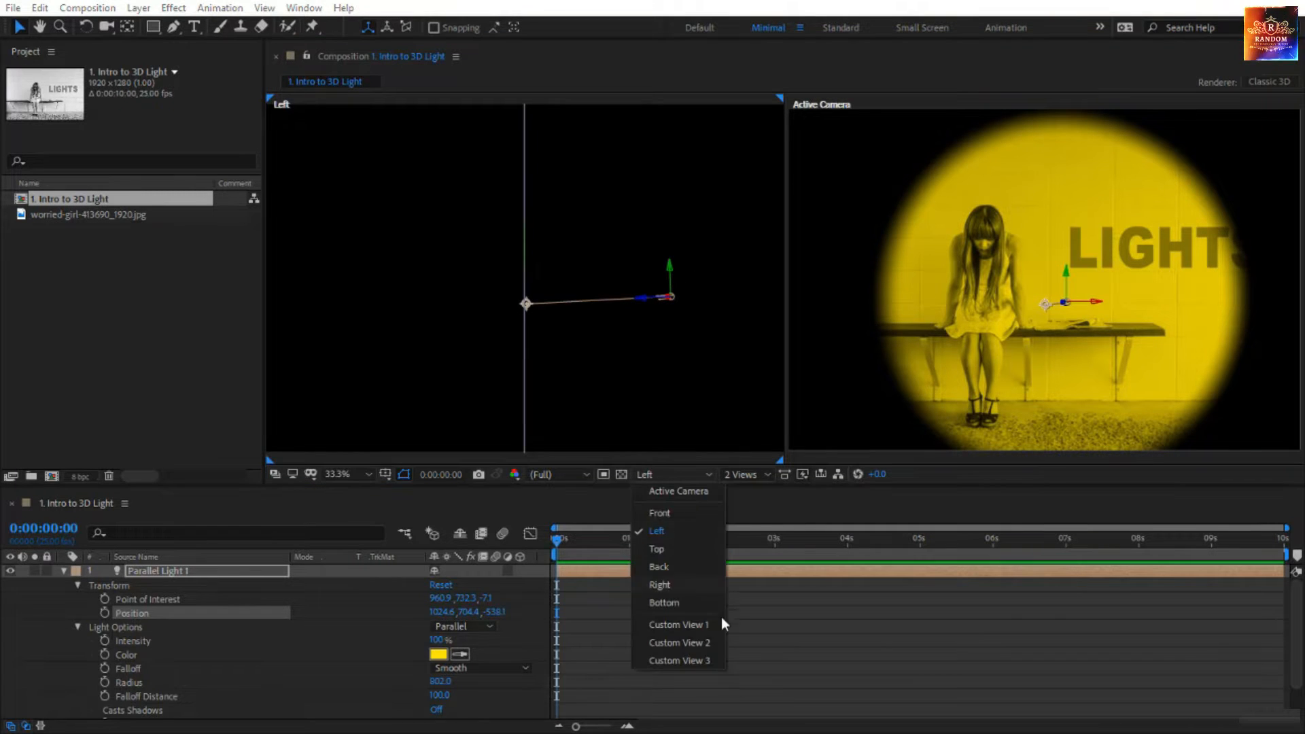
pyautogui.click(704, 626)
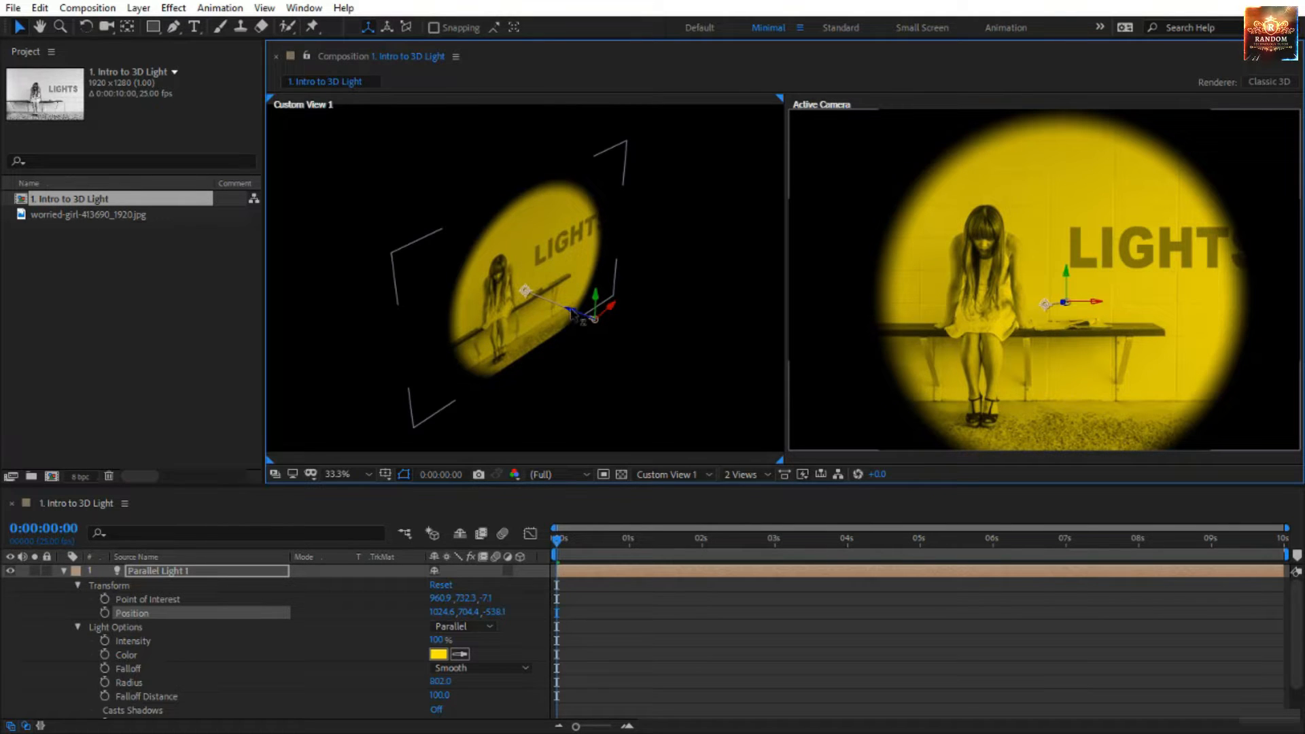
pyautogui.click(574, 315)
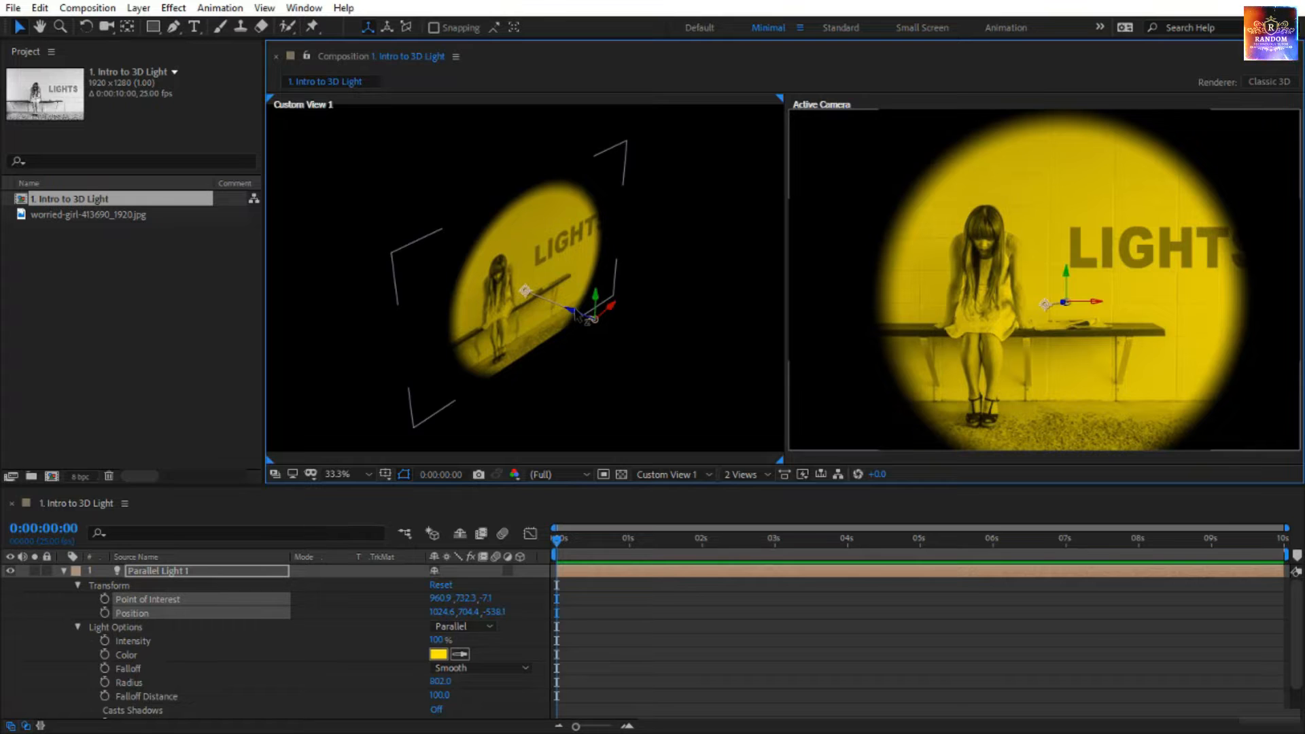
pyautogui.moveTo(577, 318); pyautogui.dragTo(410, 250)
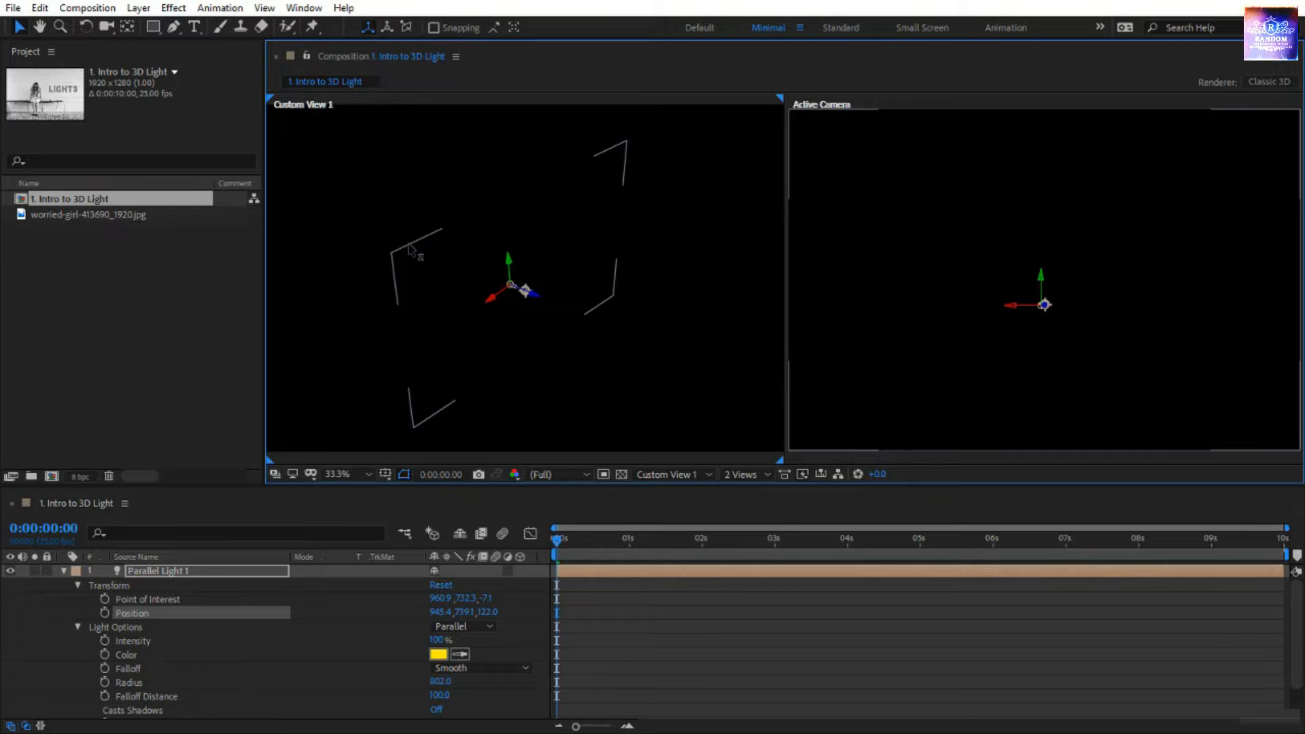
pyautogui.moveTo(410, 250); pyautogui.dragTo(600, 339)
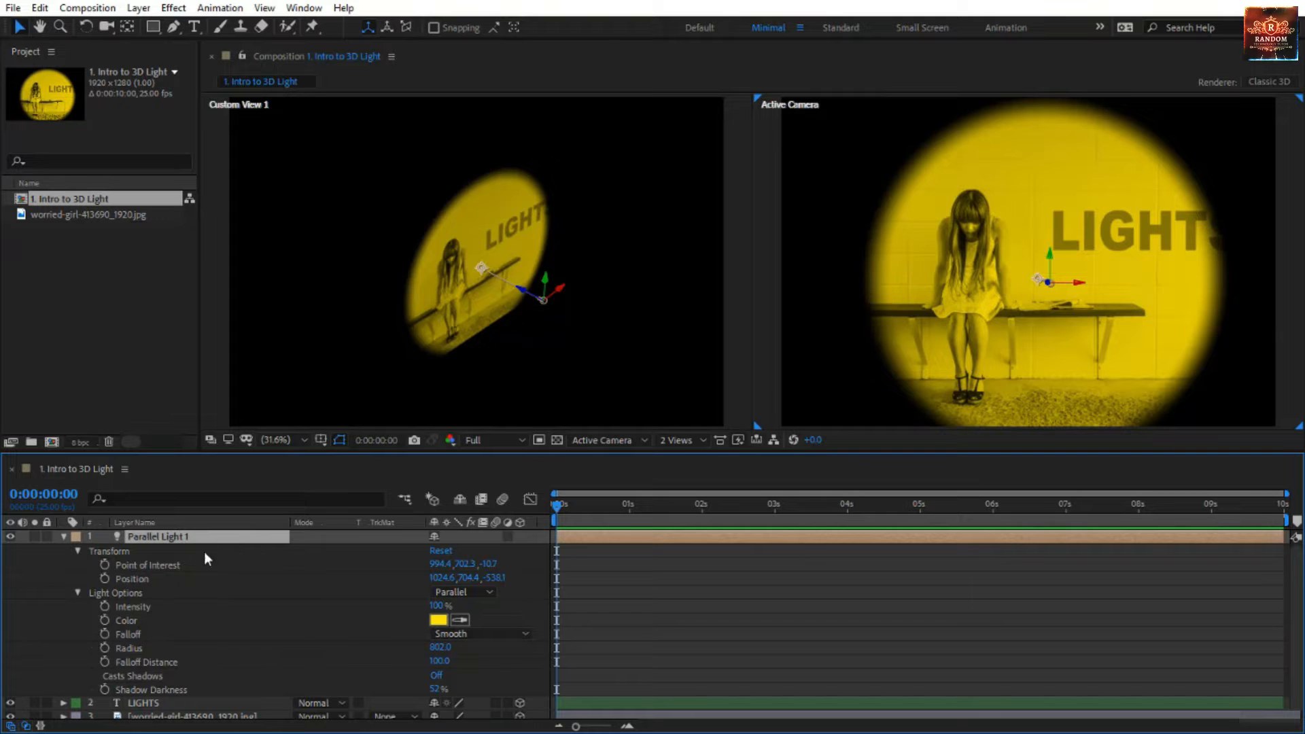
# Shift the parallel light's point of interest to about 1018, 702, -34 in Custom View 1.
pyautogui.click(185, 565)
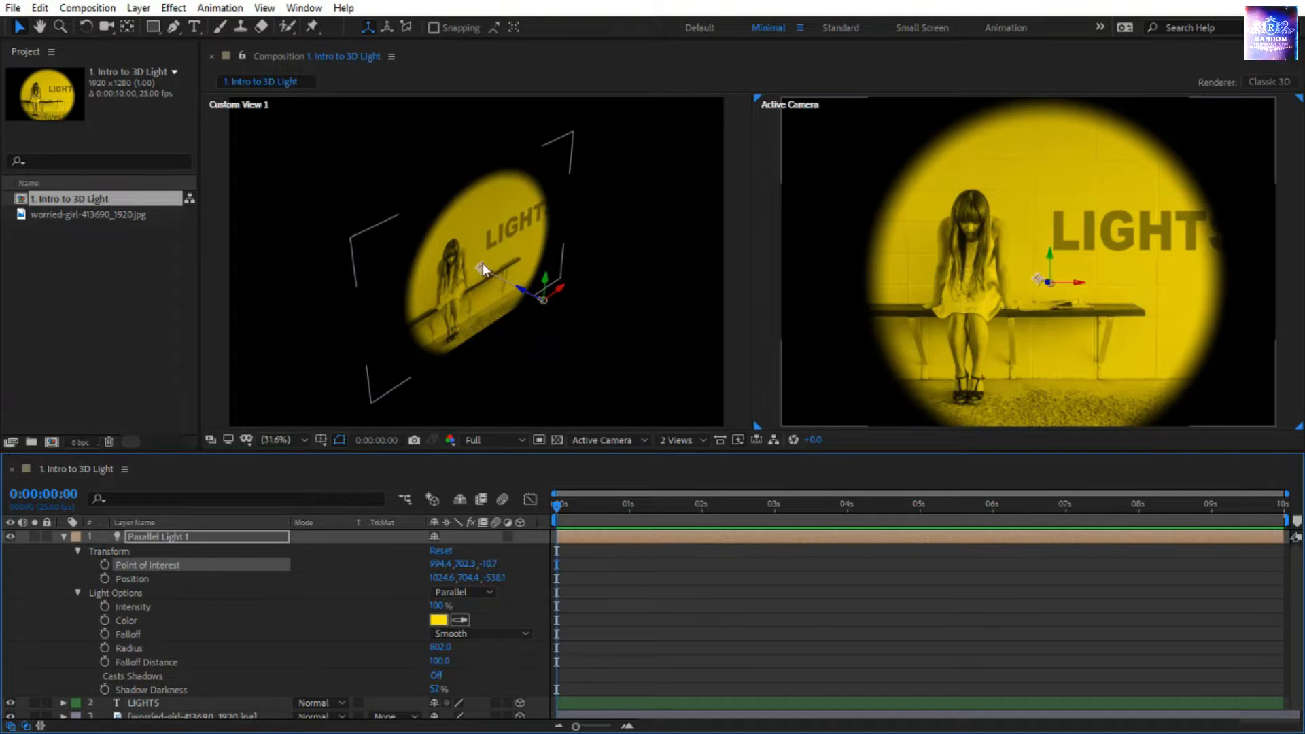
pyautogui.moveTo(484, 268)
pyautogui.mouseDown()
pyautogui.moveTo(565, 216)
pyautogui.moveTo(321, 268)
pyautogui.moveTo(300, 303)
pyautogui.moveTo(290, 385)
pyautogui.moveTo(418, 287)
pyautogui.moveTo(487, 267)
pyautogui.mouseUp()
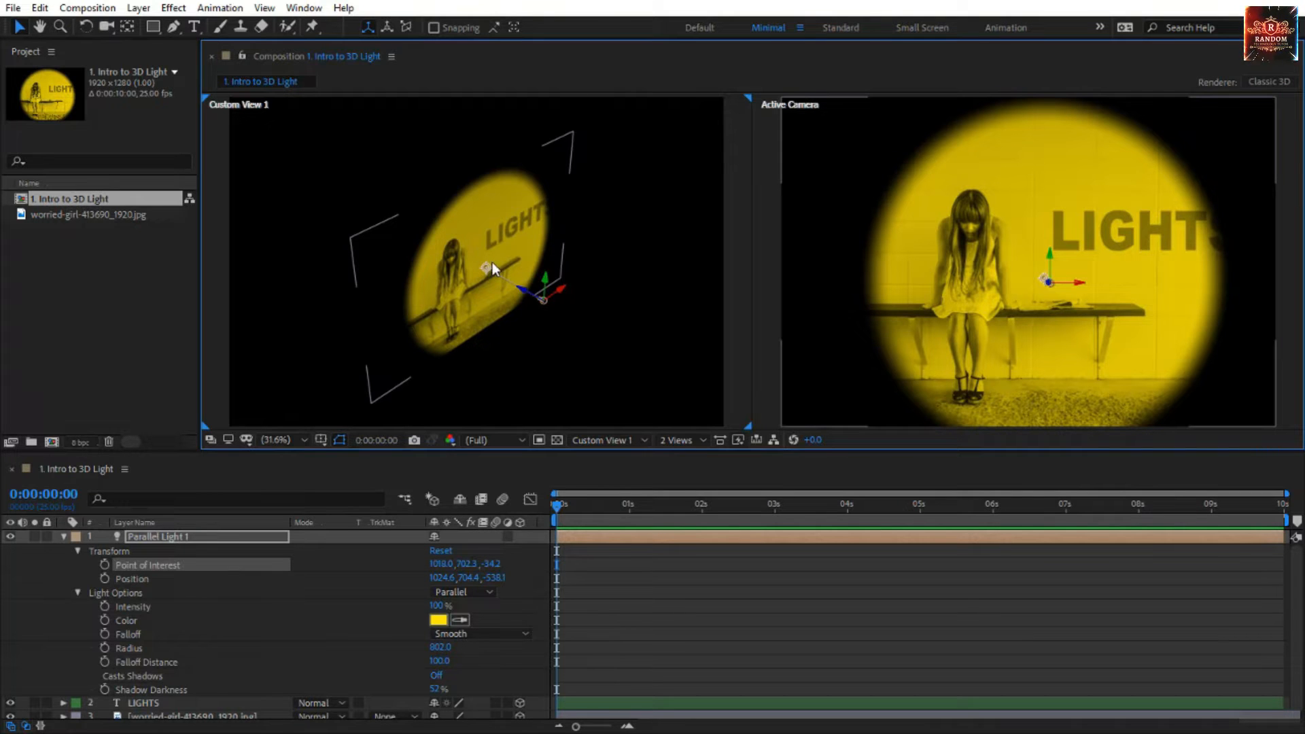
# Undo the last point of interest move, and try switching the light's type to Point before undoing that change.
pyautogui.hotkey('ctrl', 'z')
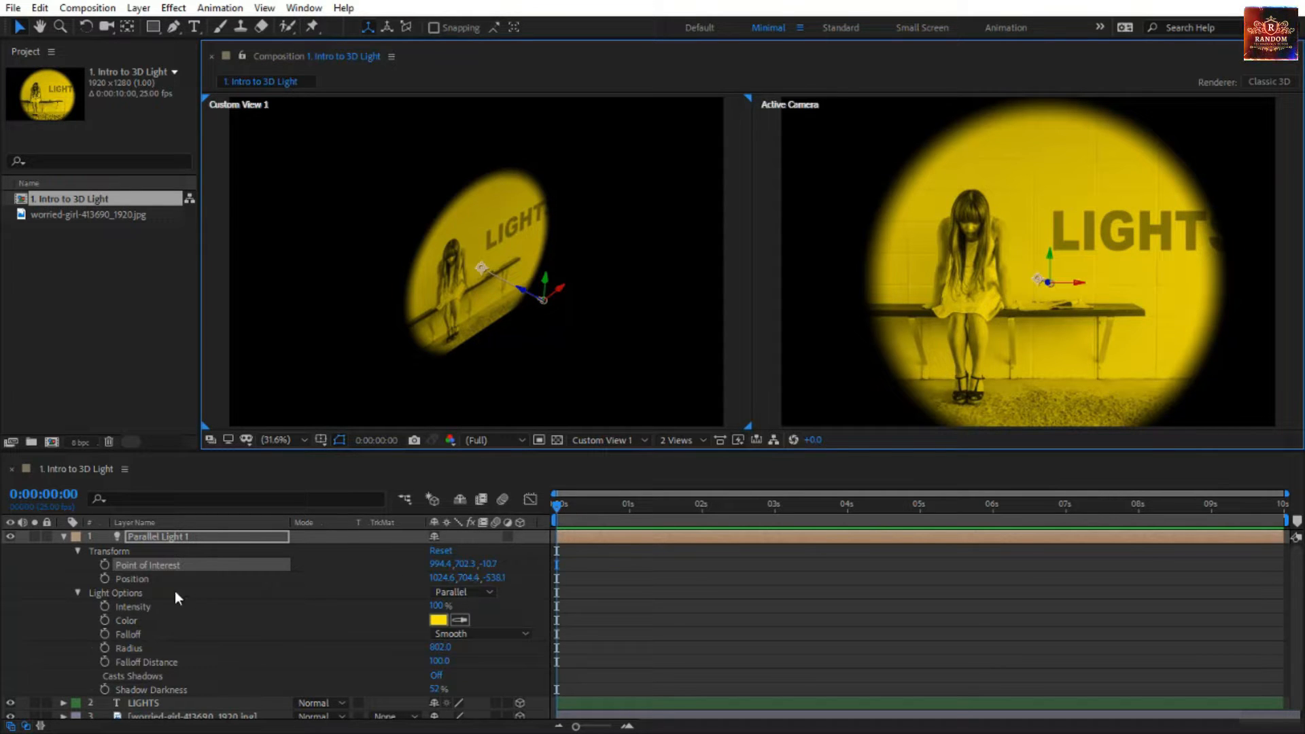
pyautogui.click(465, 591)
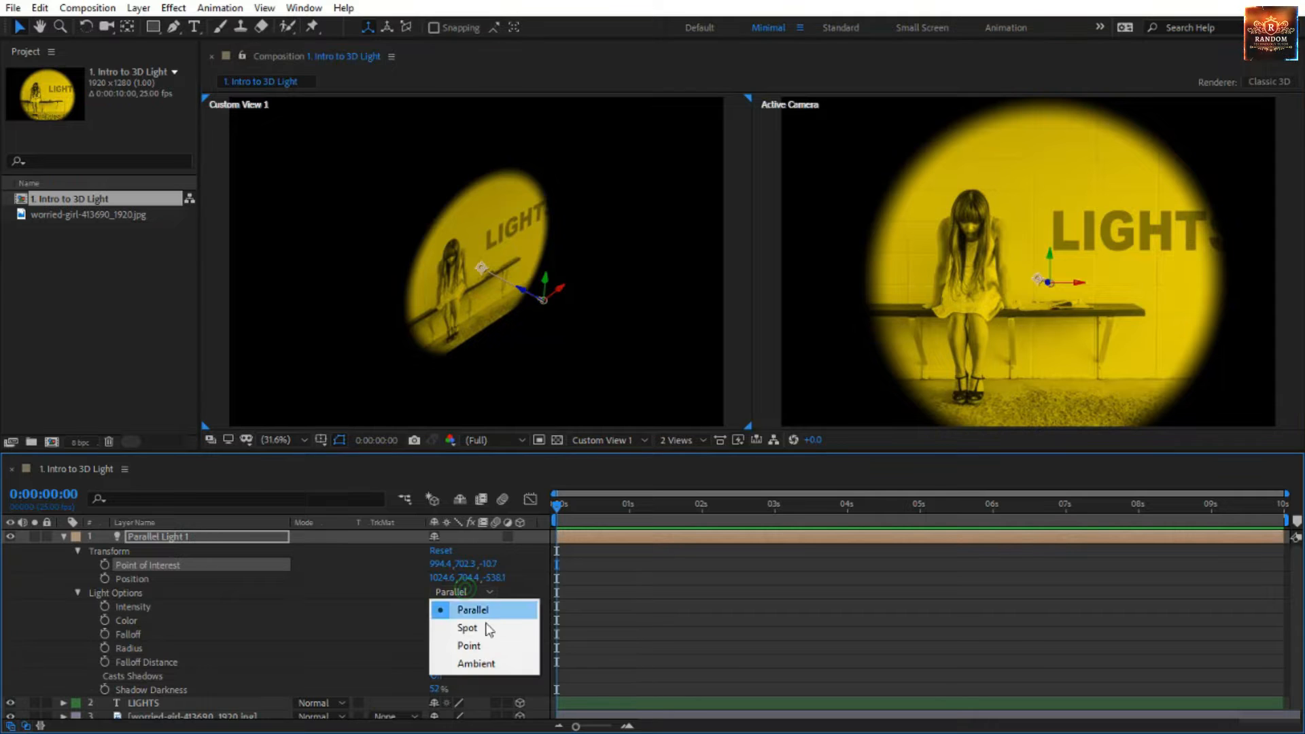
pyautogui.click(487, 645)
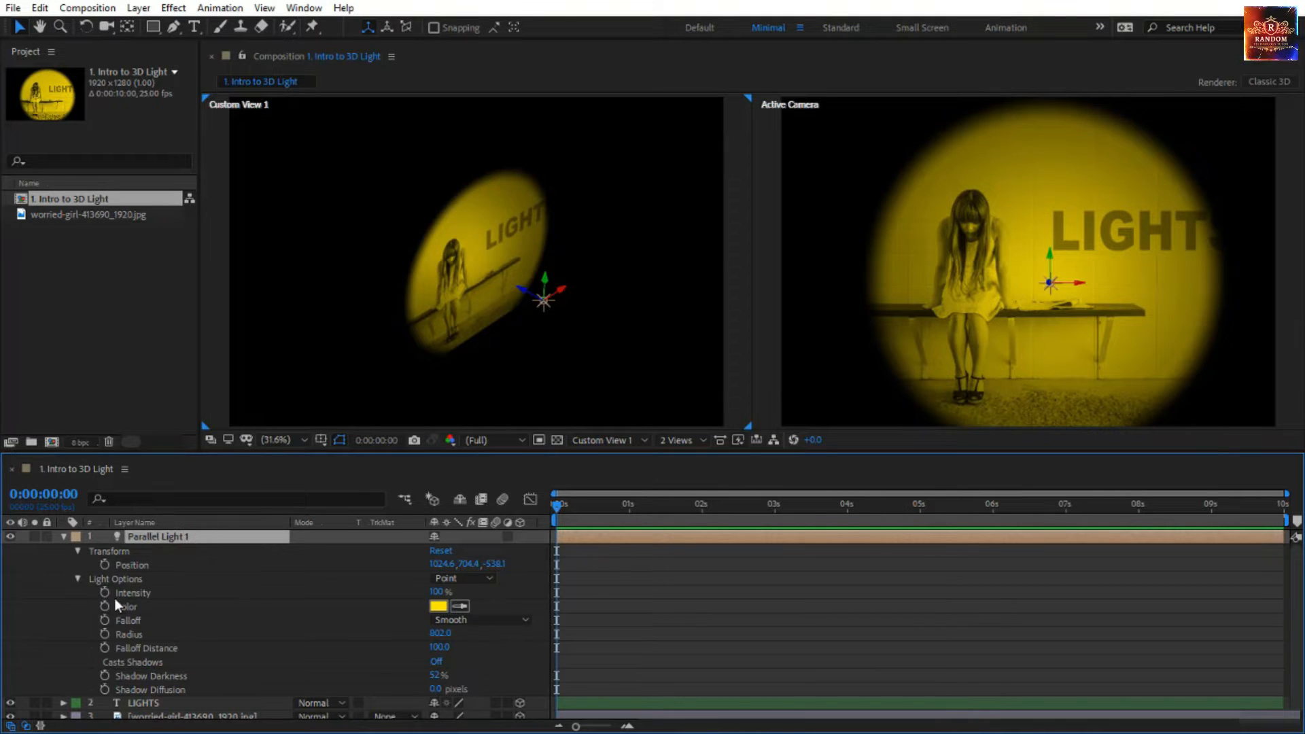
pyautogui.hotkey('ctrl', 'z')
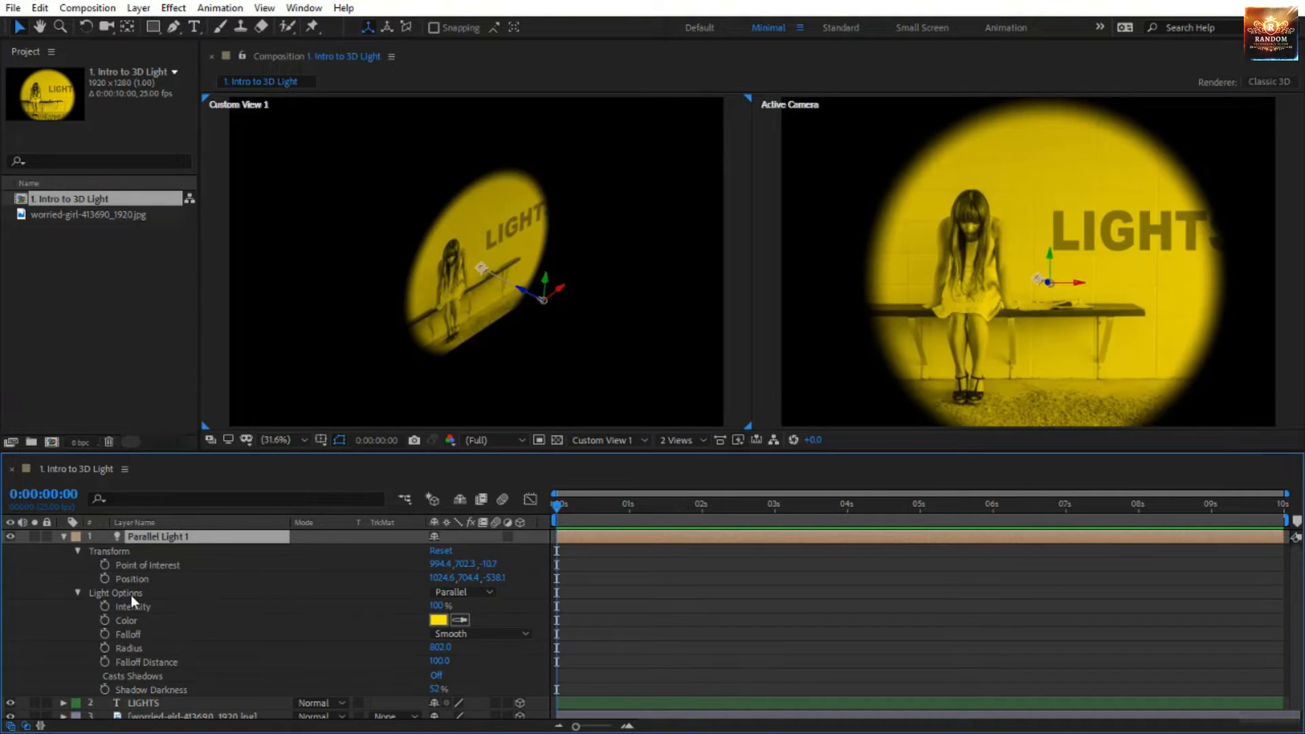
# Change the light's type to Point in its Light Settings, comparing it with Parallel before confirming.
pyautogui.doubleClick(175, 537)
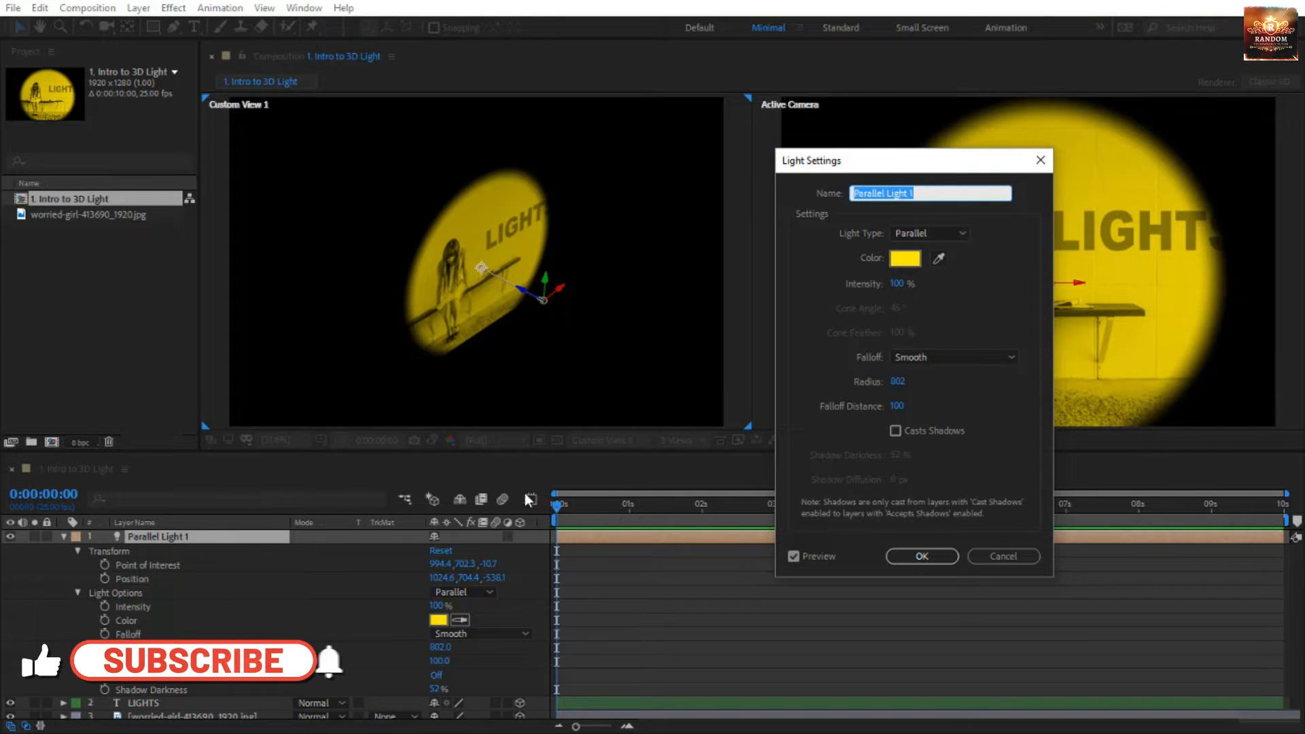
pyautogui.click(932, 235)
pyautogui.click(932, 280)
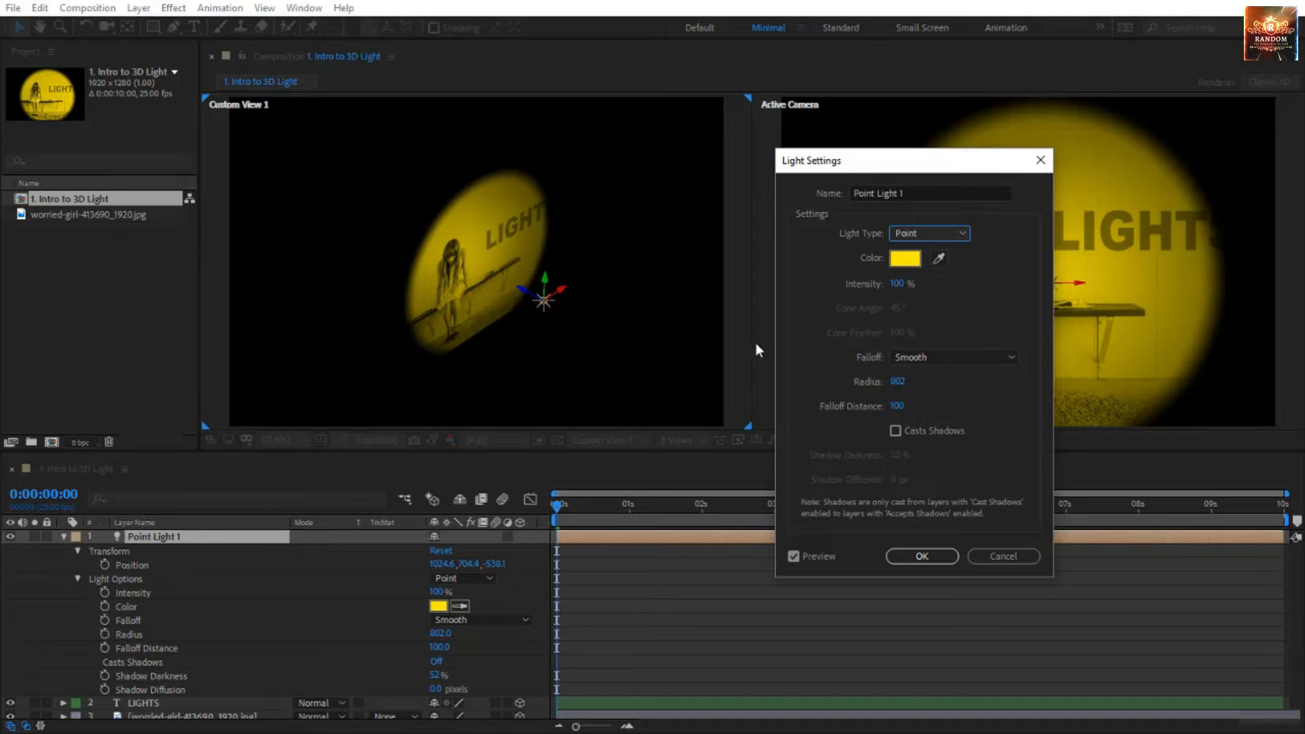
pyautogui.click(942, 233)
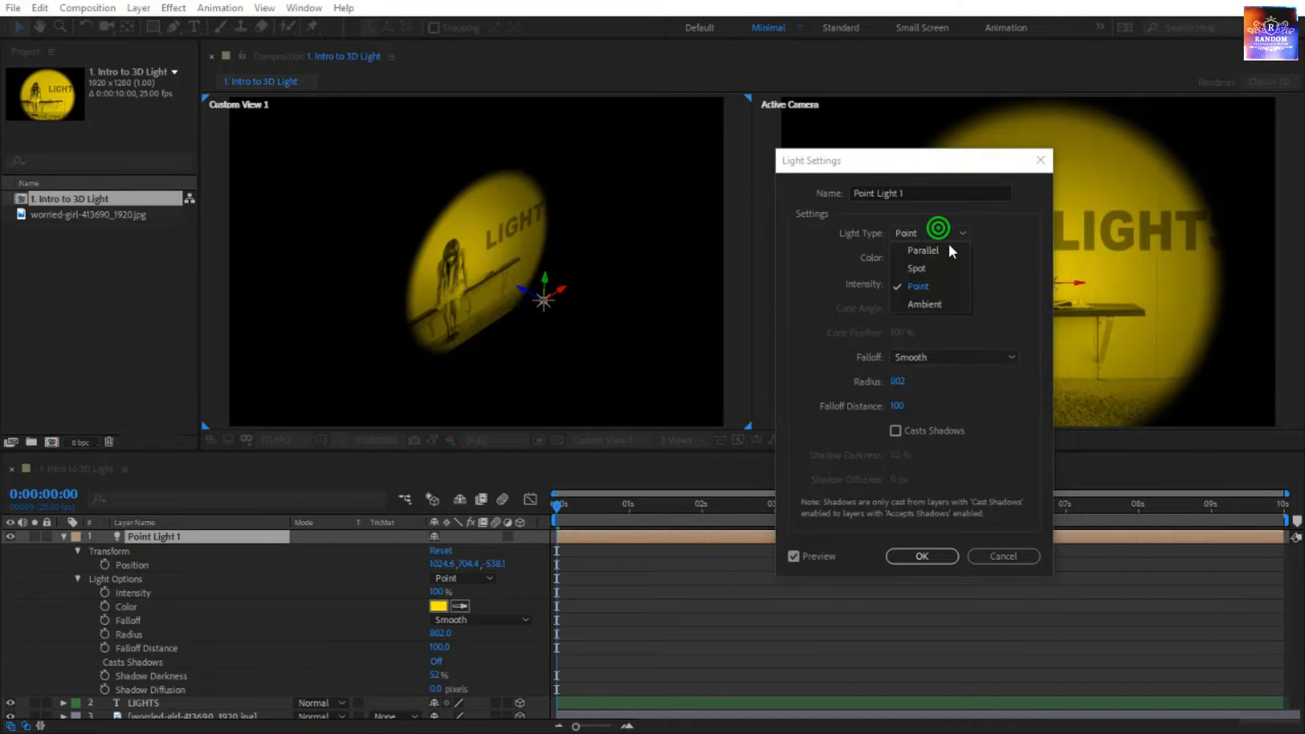
pyautogui.click(947, 246)
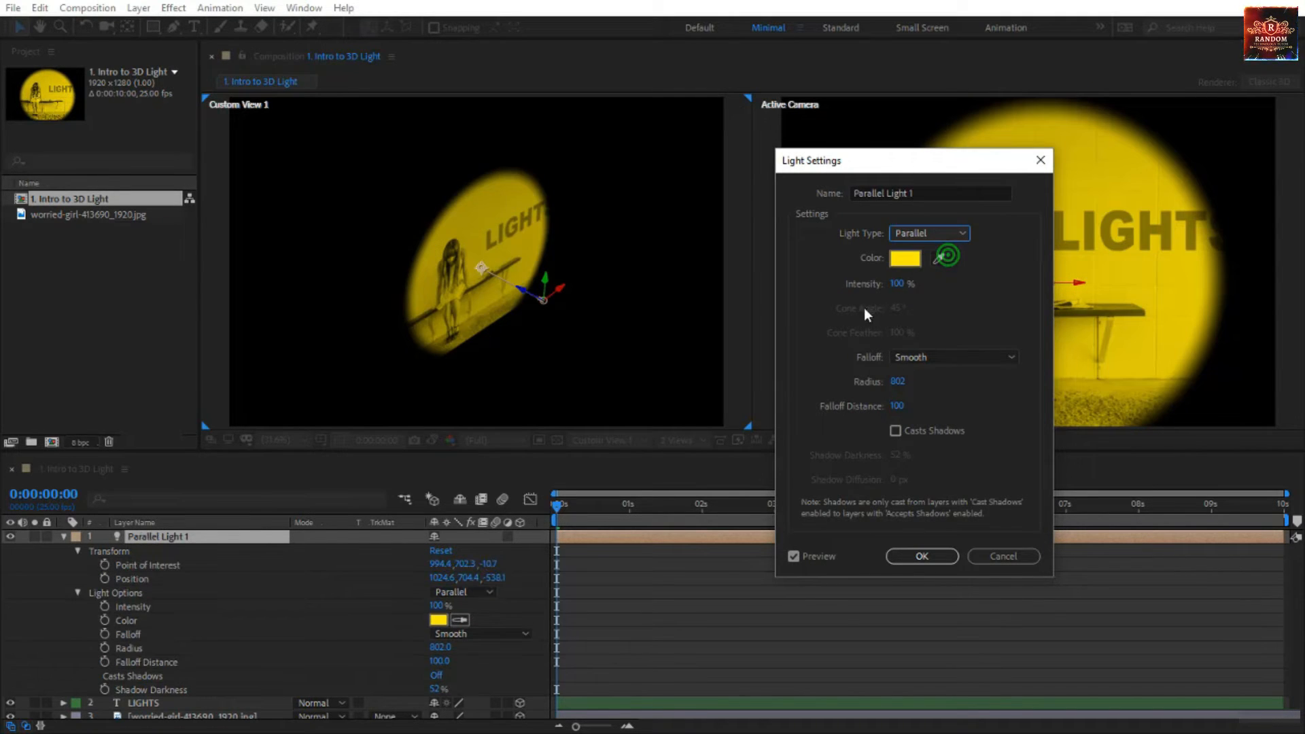
pyautogui.click(935, 234)
pyautogui.click(924, 286)
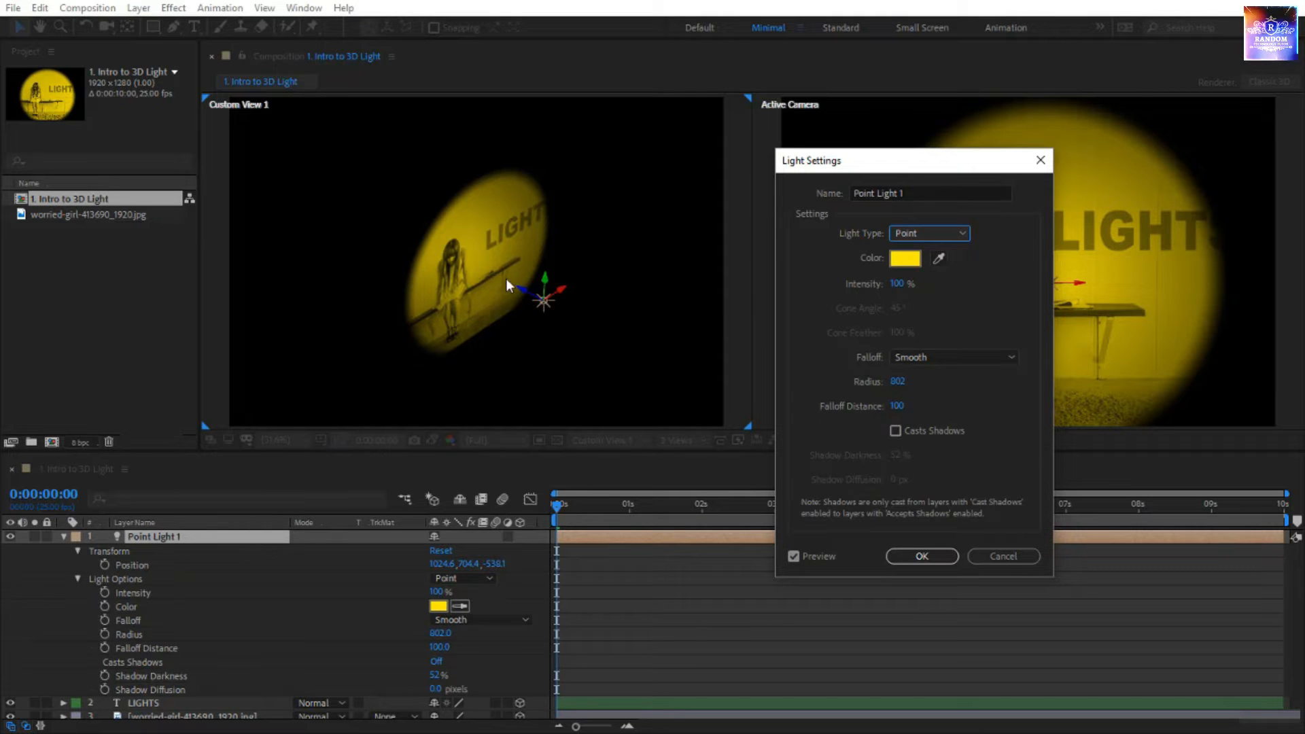
pyautogui.click(922, 557)
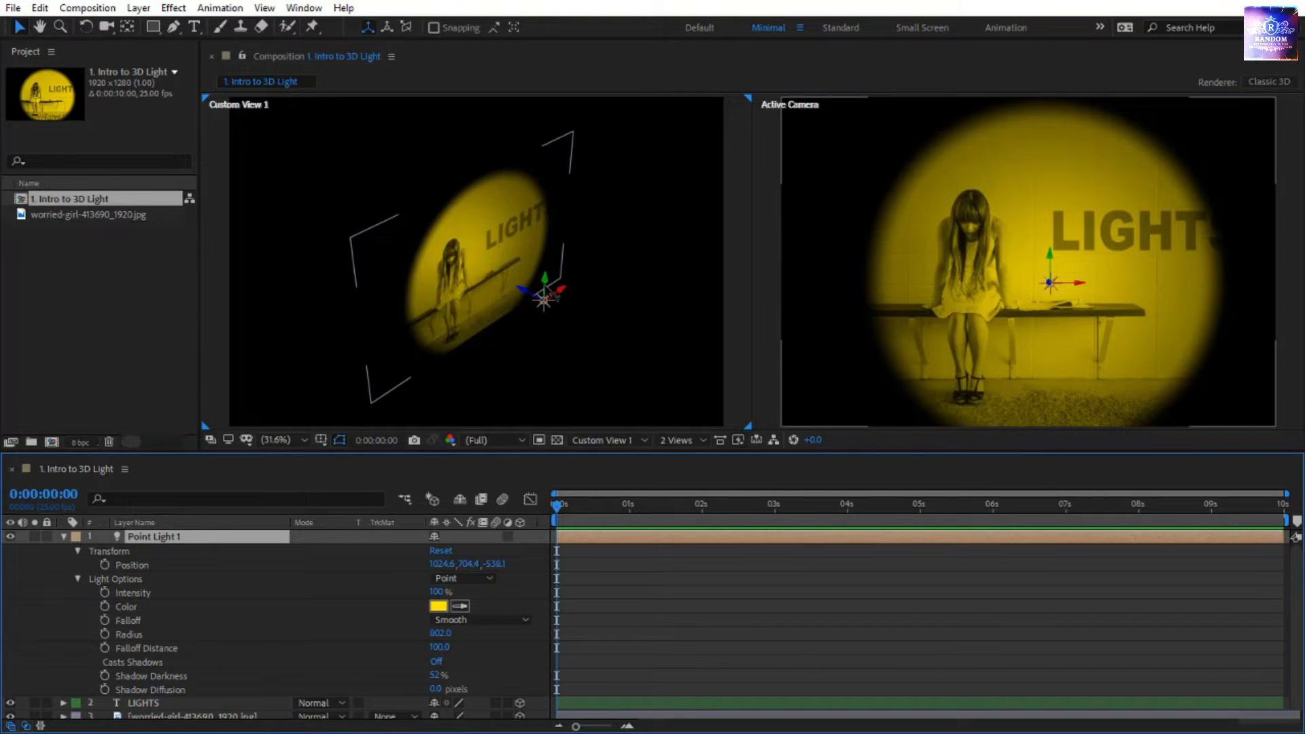
# Push the point light along its Z axis to about -45.5 in Custom View 1, and raise its radius to 1267.
pyautogui.click(525, 279)
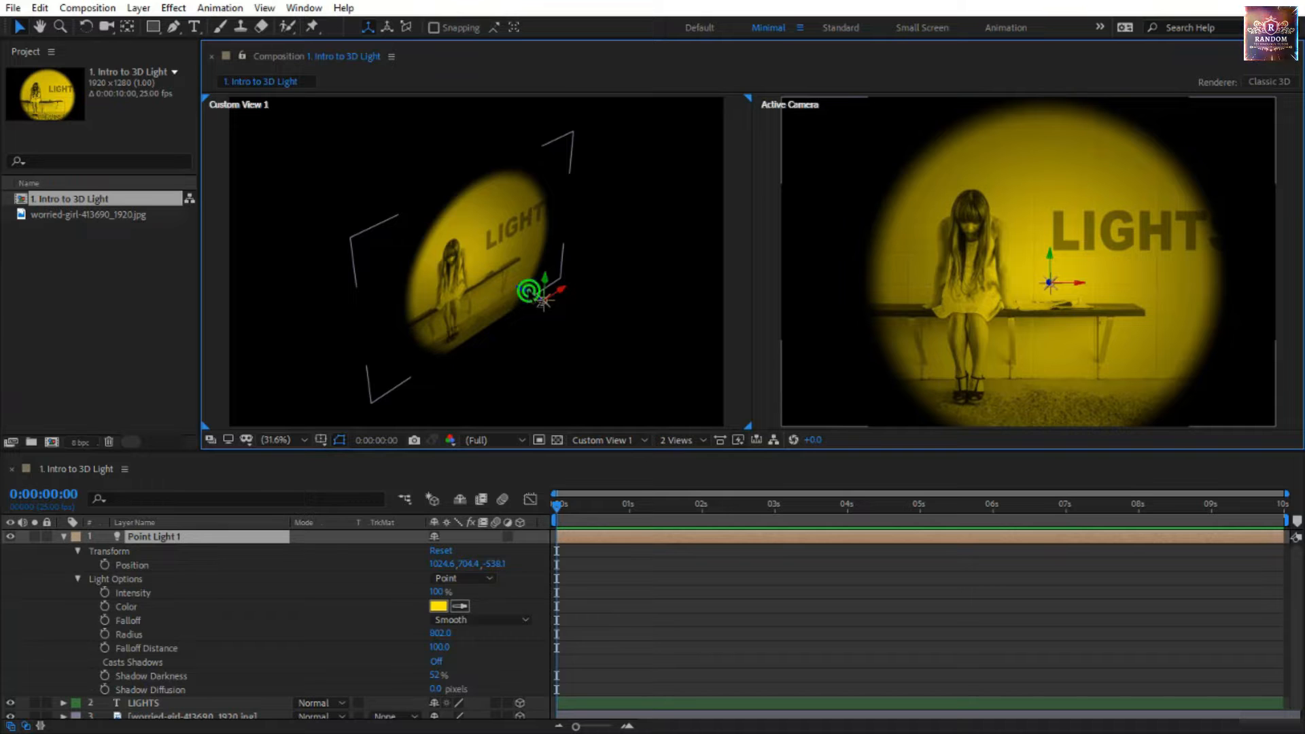
pyautogui.moveTo(524, 289); pyautogui.dragTo(419, 225)
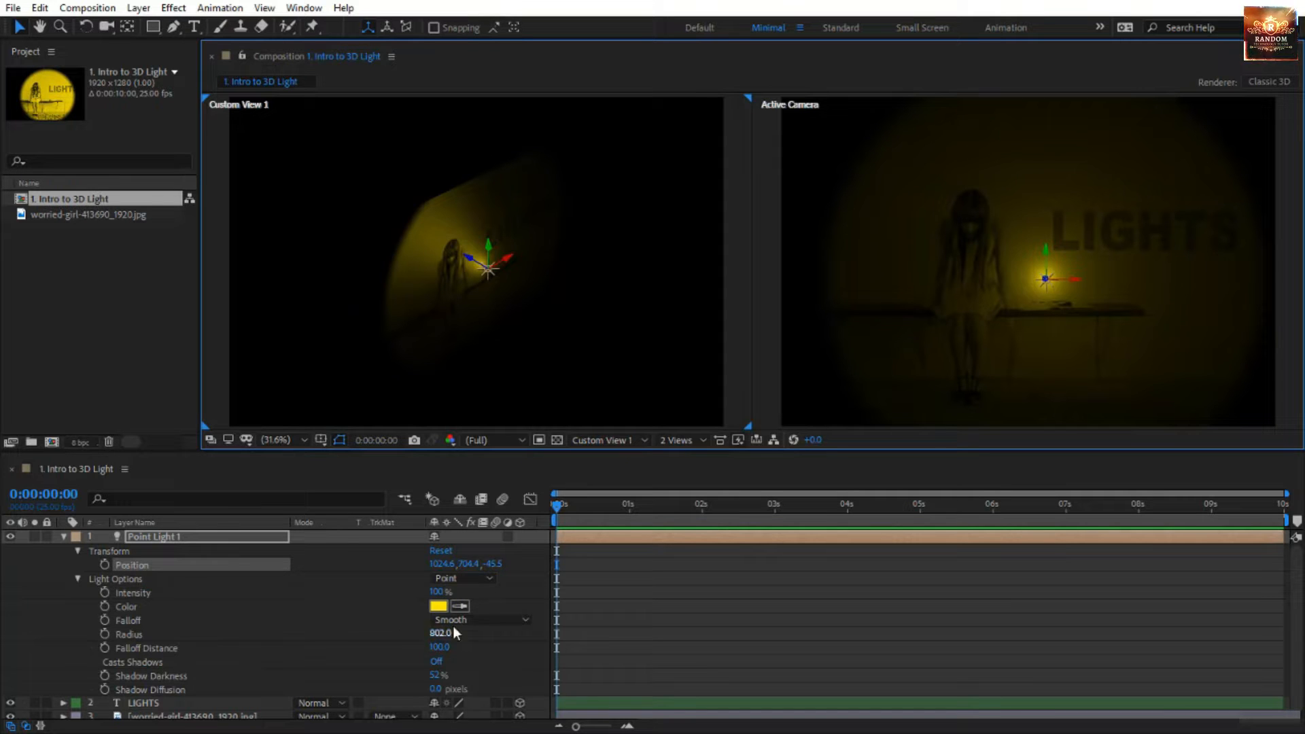
pyautogui.moveTo(440, 634); pyautogui.dragTo(853, 646)
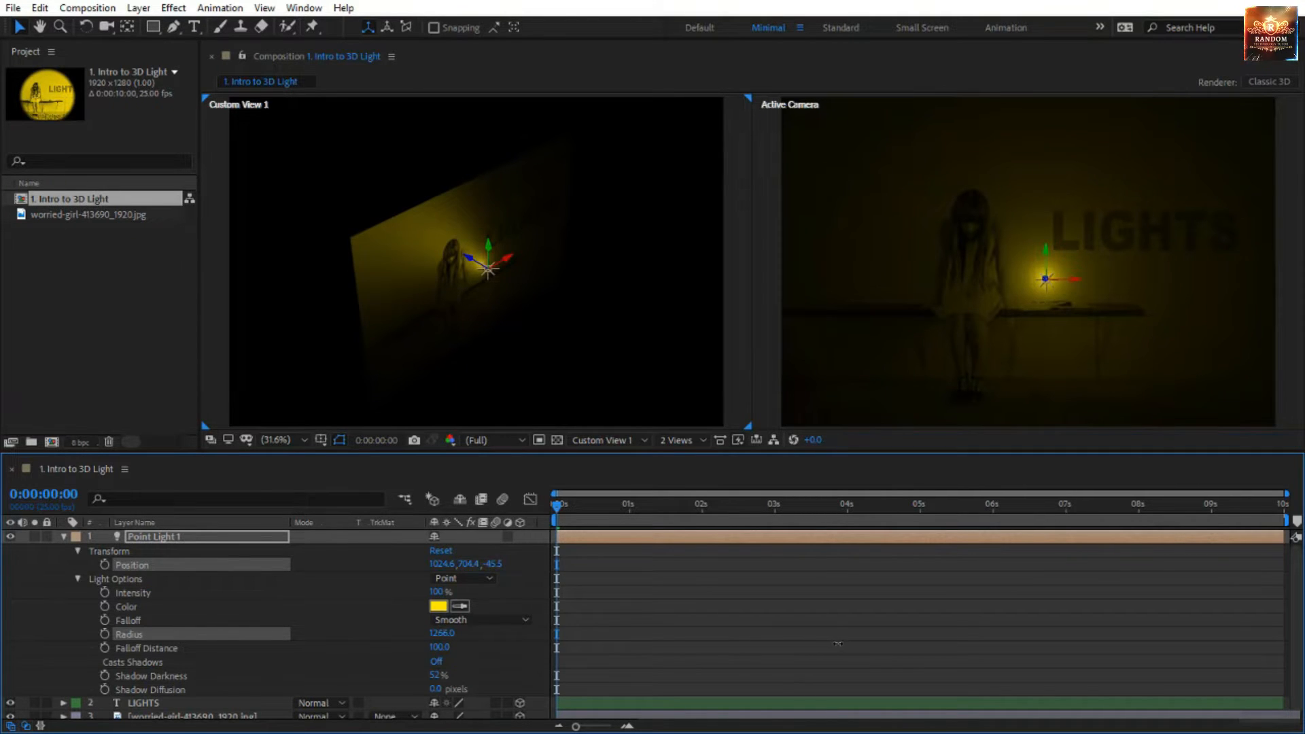
# Move the point light in the Active Camera view onto the girl's face, at about X 736, Y 483.
pyautogui.click(1047, 255)
pyautogui.moveTo(1047, 255); pyautogui.dragTo(1041, 167)
pyautogui.moveTo(1049, 231); pyautogui.dragTo(1053, 253)
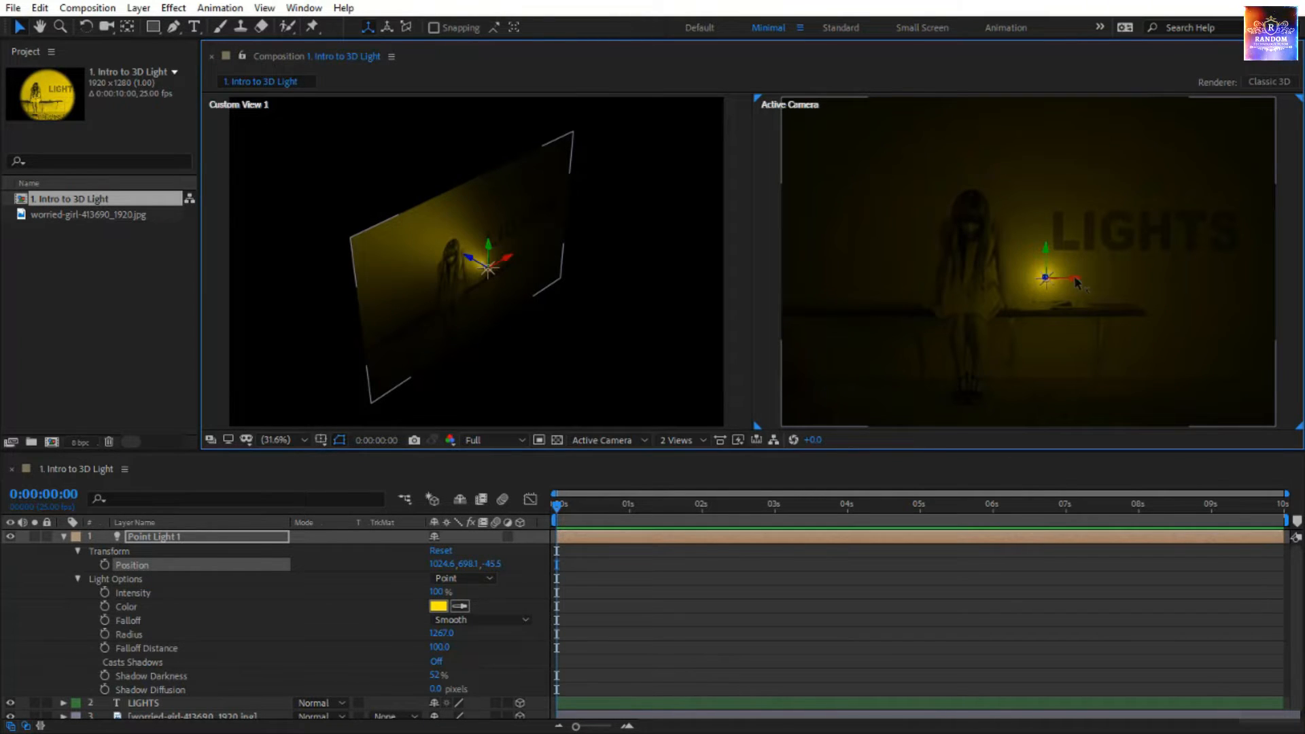
pyautogui.moveTo(1077, 279); pyautogui.dragTo(1005, 291)
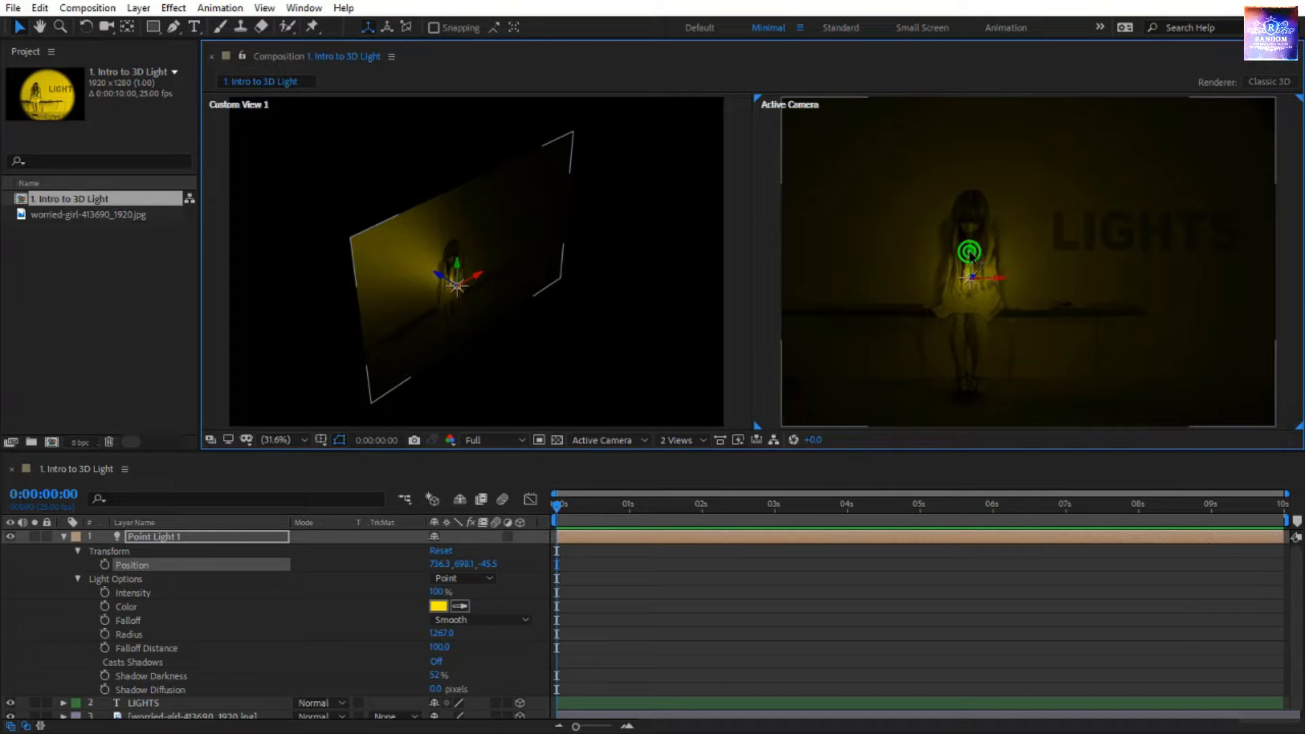
pyautogui.moveTo(969, 256); pyautogui.dragTo(974, 150)
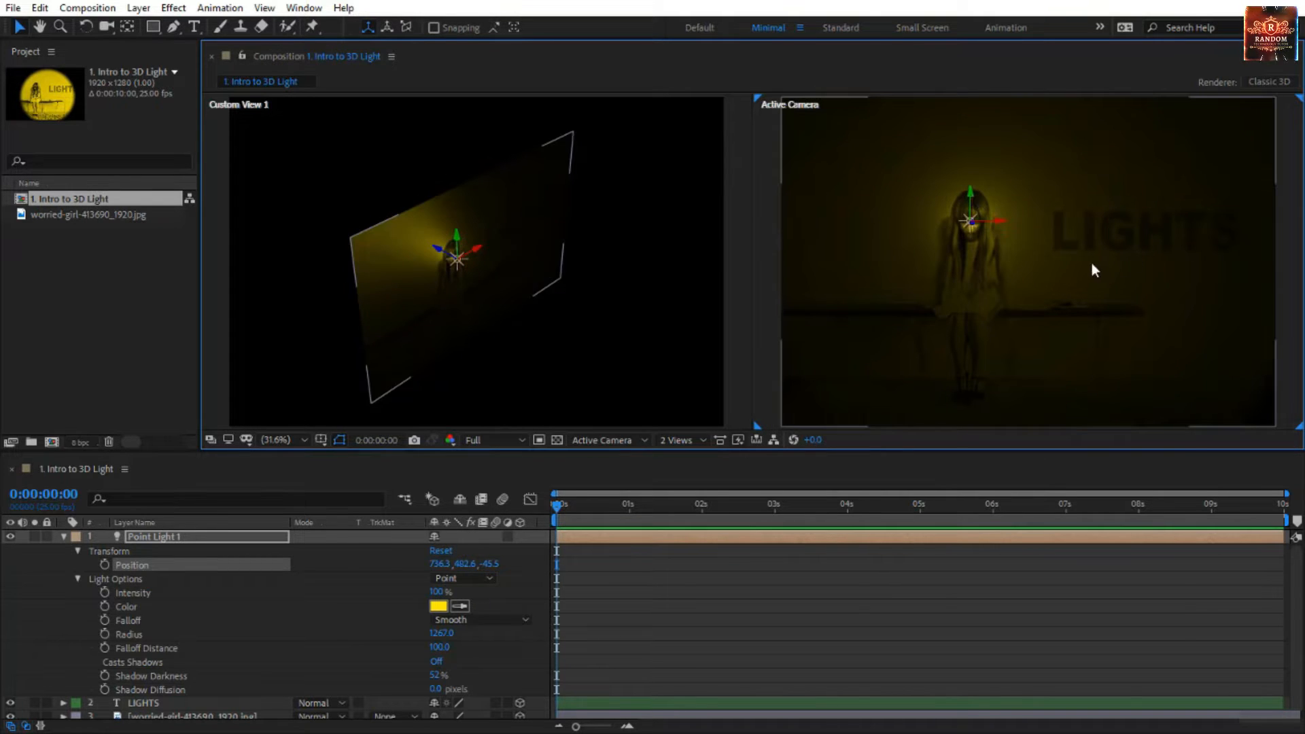
# Bring the LIGHTS text forward to Z -154, and move the point light to the empty wall beside the girl at about X 397.
pyautogui.click(1092, 239)
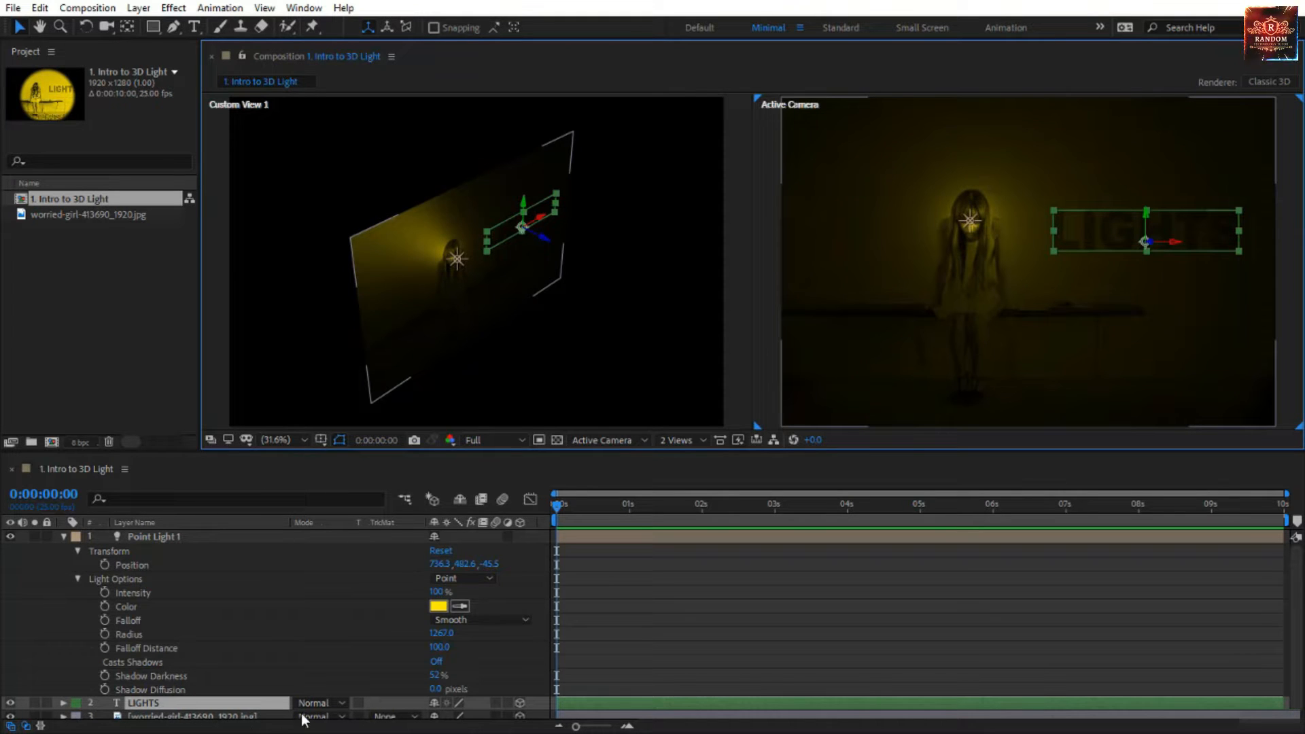
pyautogui.press('p')
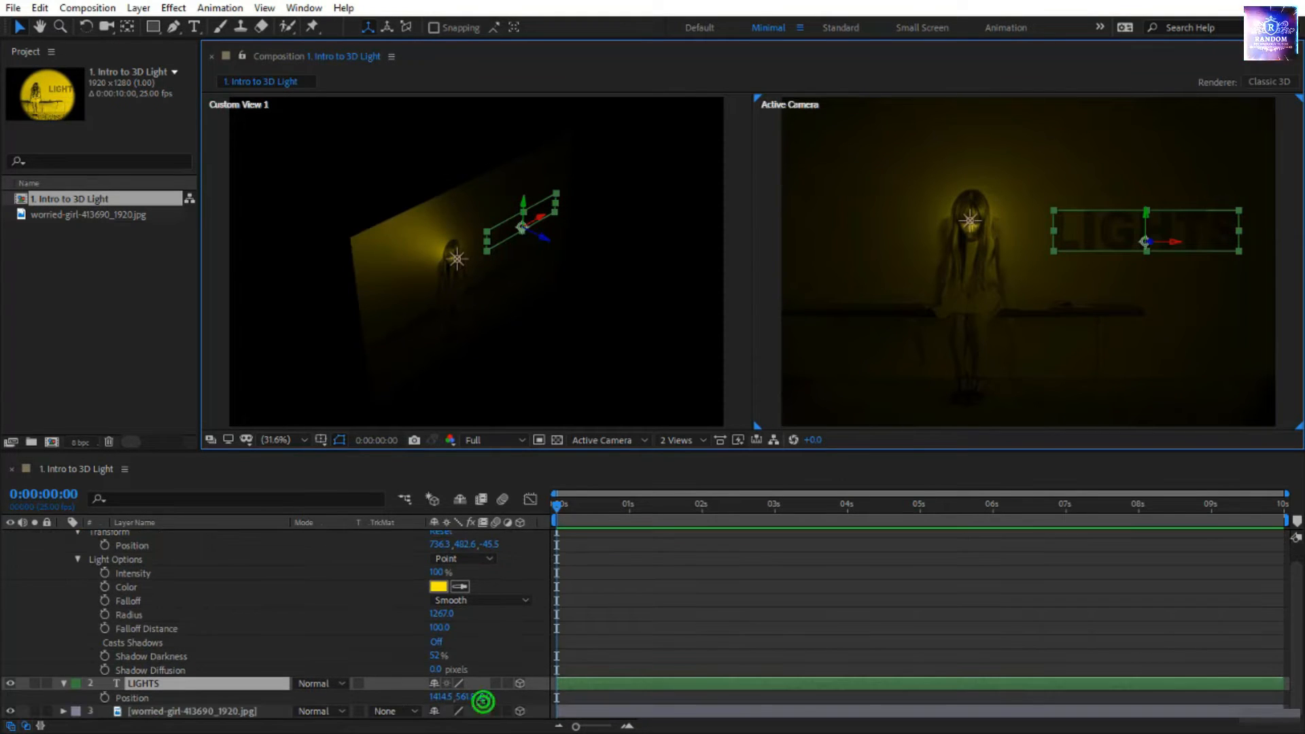
pyautogui.moveTo(483, 701); pyautogui.dragTo(358, 707)
pyautogui.click(969, 218)
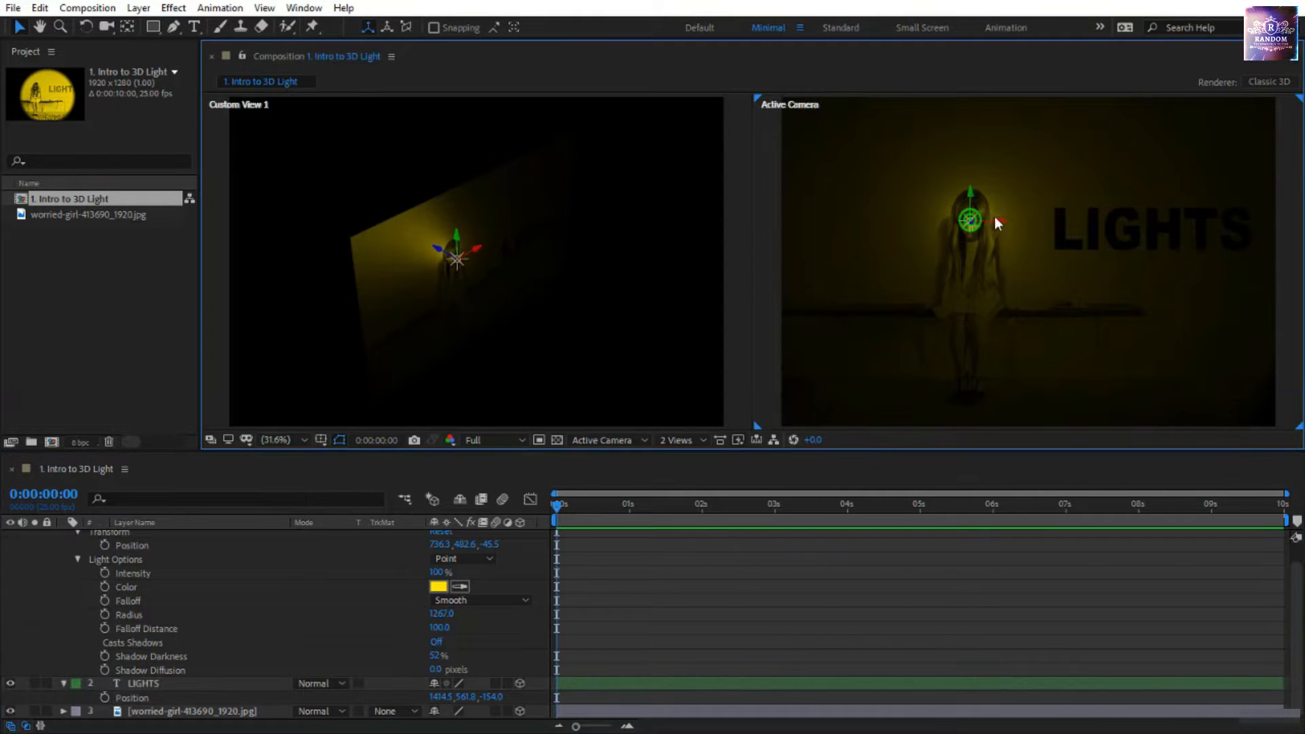
pyautogui.moveTo(1000, 223); pyautogui.dragTo(911, 246)
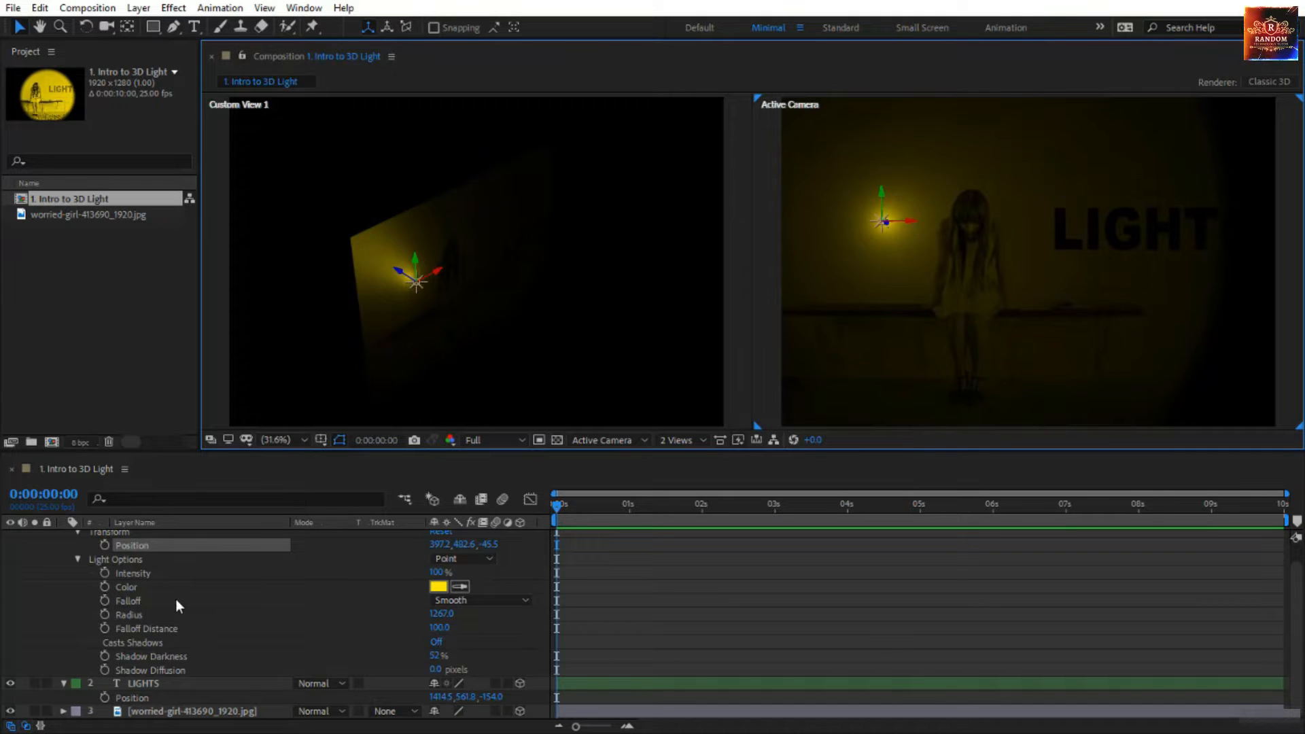
# Change the point light's color to bright blue, 00D2FF.
pyautogui.scroll(1, 104, 590)
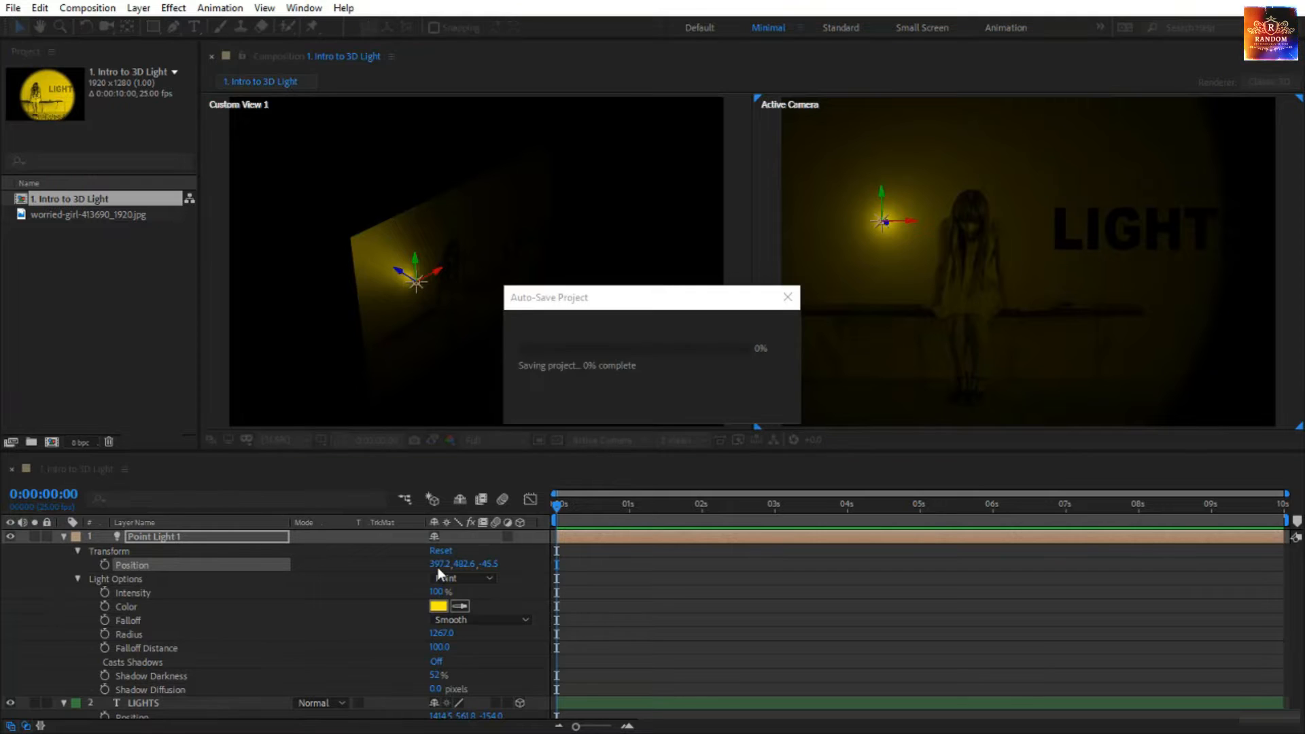
pyautogui.click(438, 607)
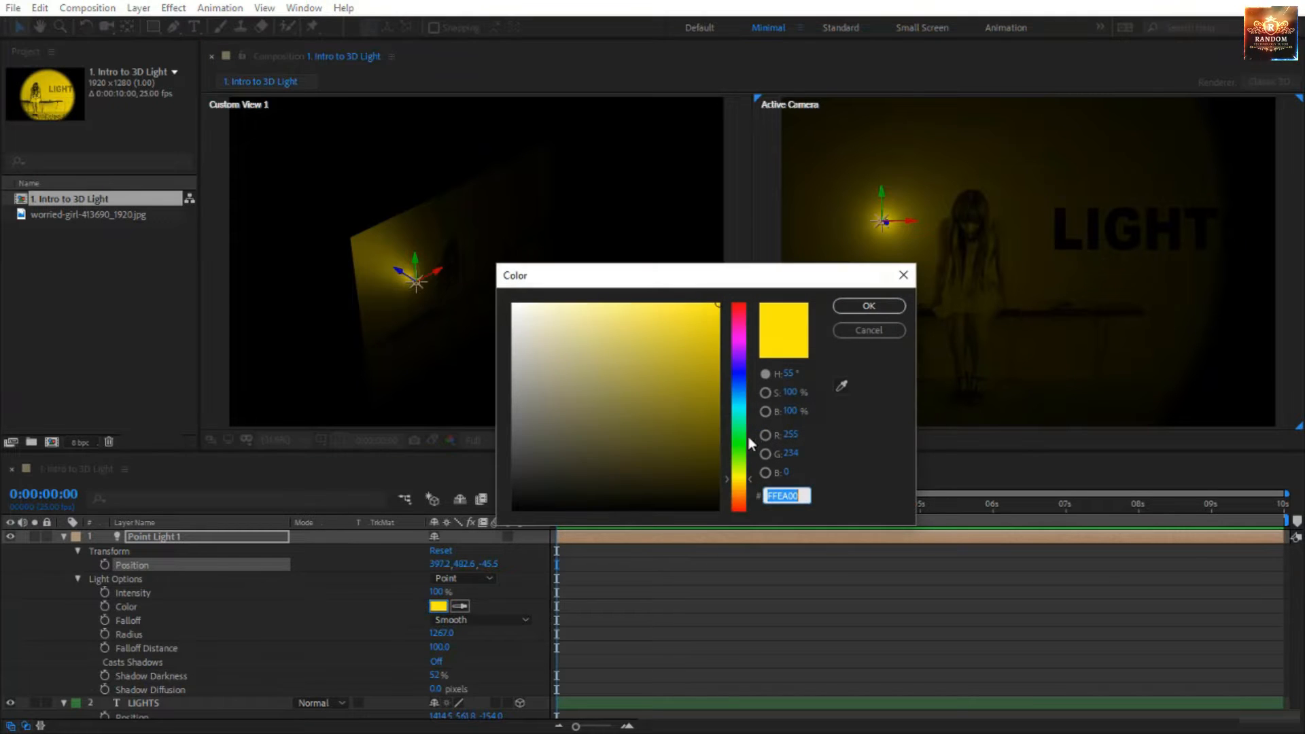
pyautogui.moveTo(745, 426); pyautogui.dragTo(746, 407)
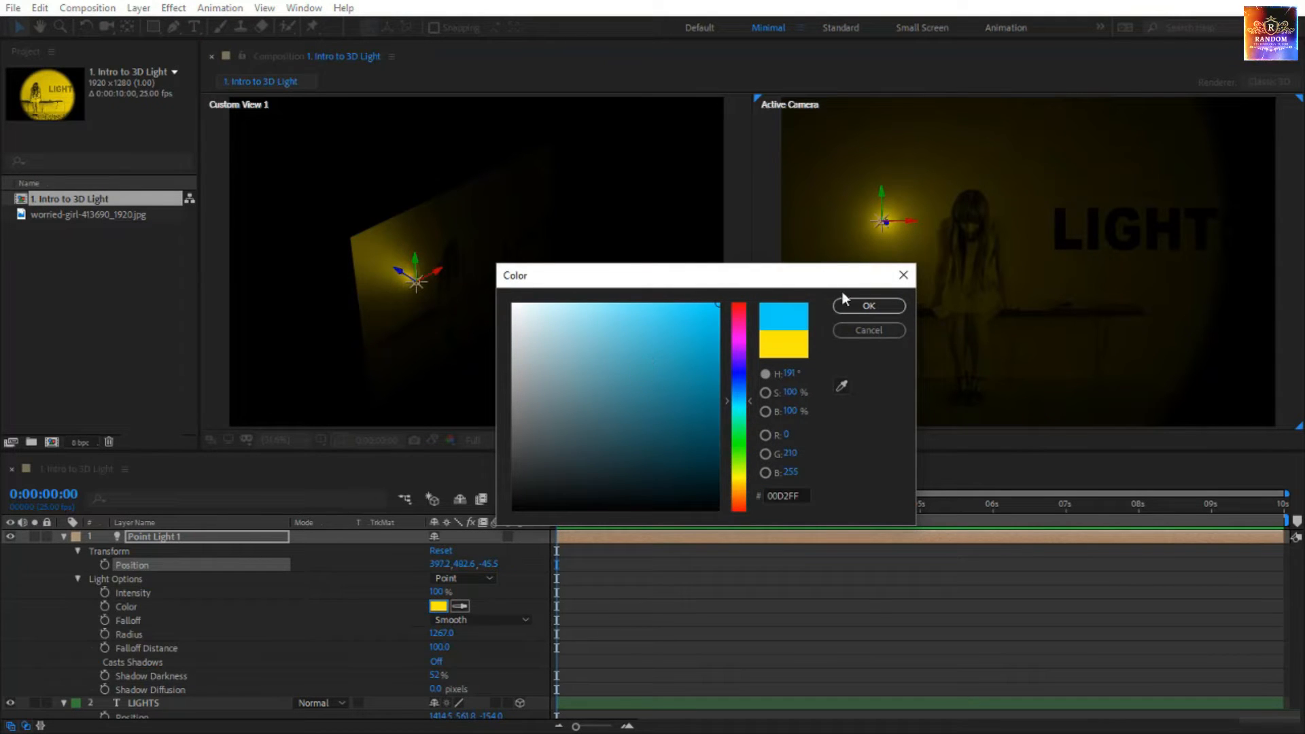
pyautogui.click(867, 306)
pyautogui.click(666, 304)
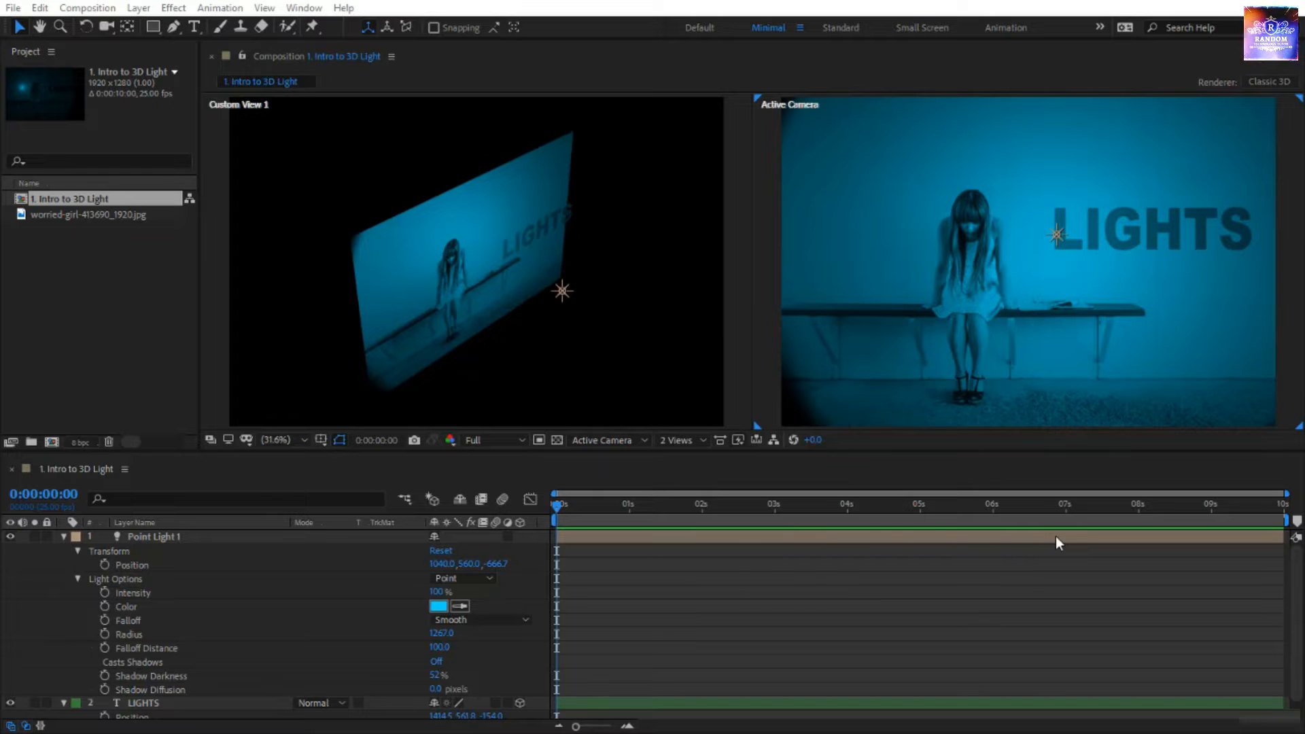
# Change the light's type from Point to Spot in its Light Settings, and move the dialog clear of the Active Camera view.
pyautogui.click(176, 539)
pyautogui.doubleClick(175, 541)
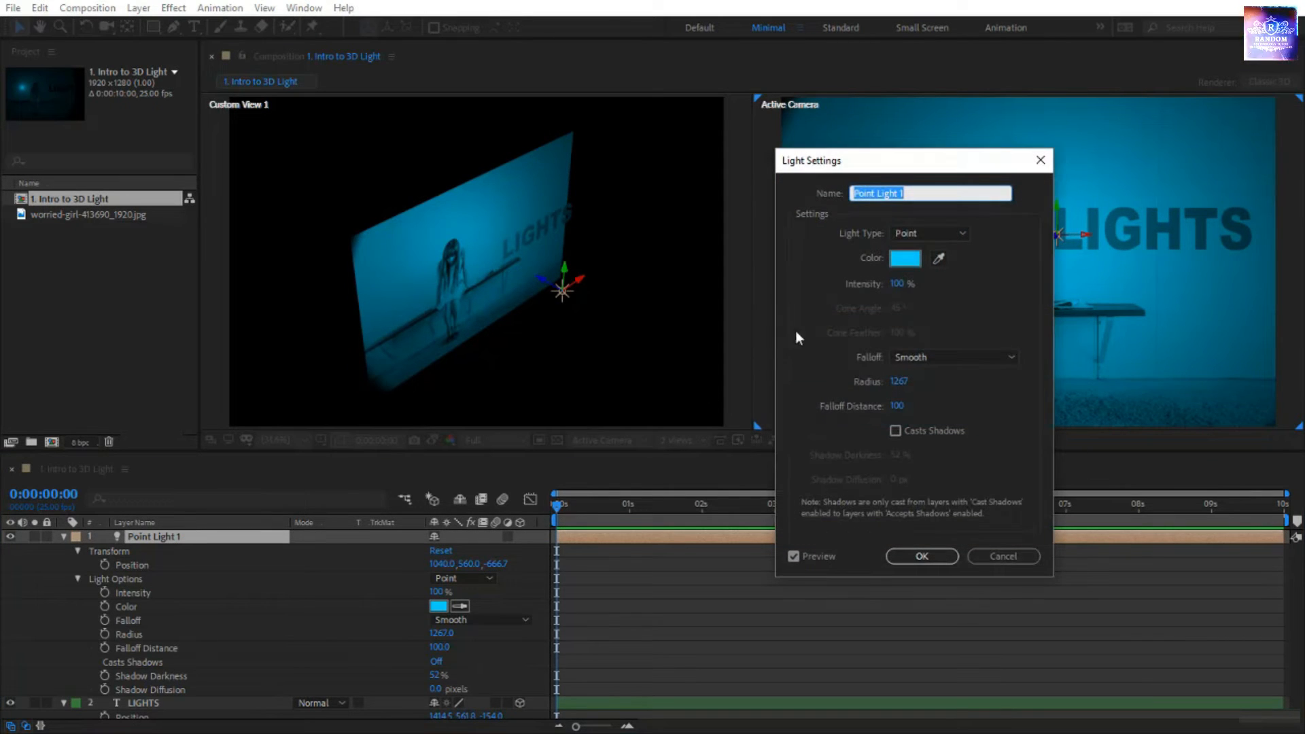
pyautogui.click(907, 236)
pyautogui.click(917, 268)
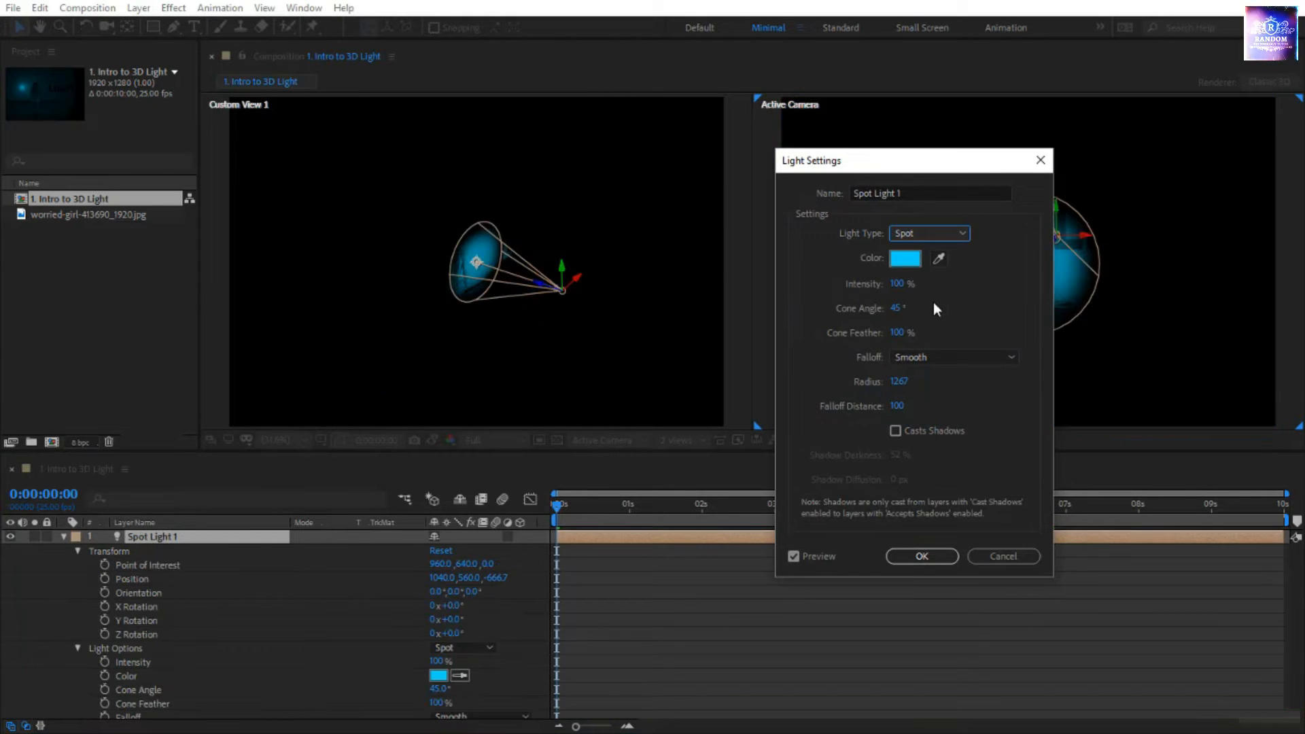
pyautogui.moveTo(935, 161); pyautogui.dragTo(731, 188)
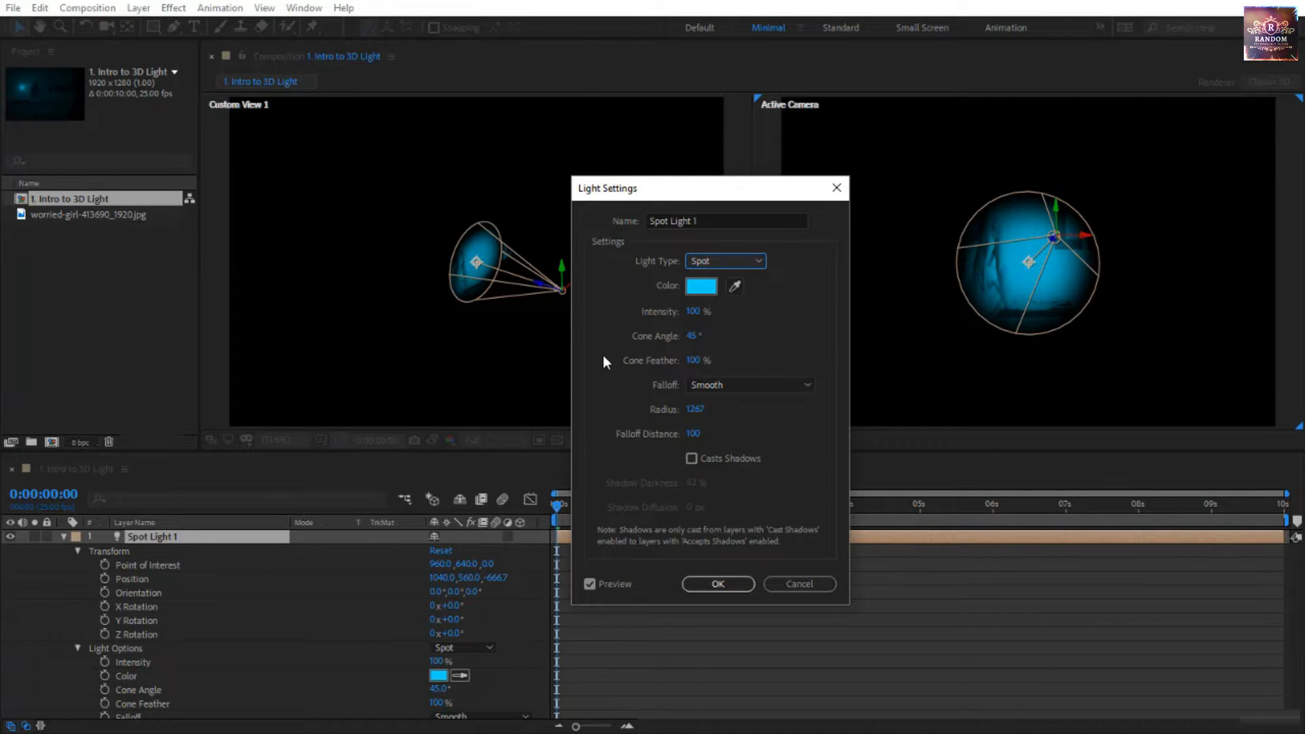
# Set the spot light's color to white, FFFFFF, and confirm the light settings.
pyautogui.click(701, 300)
pyautogui.moveTo(635, 350); pyautogui.dragTo(514, 305)
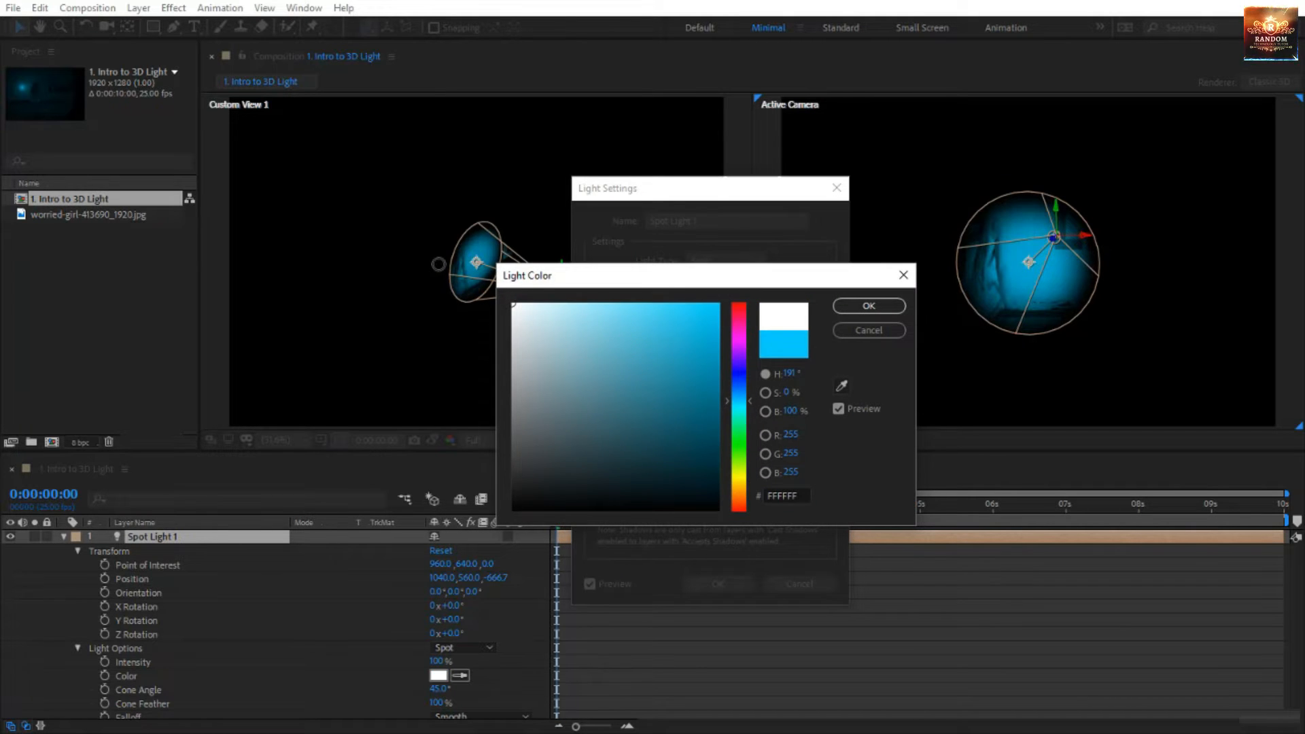
pyautogui.click(874, 307)
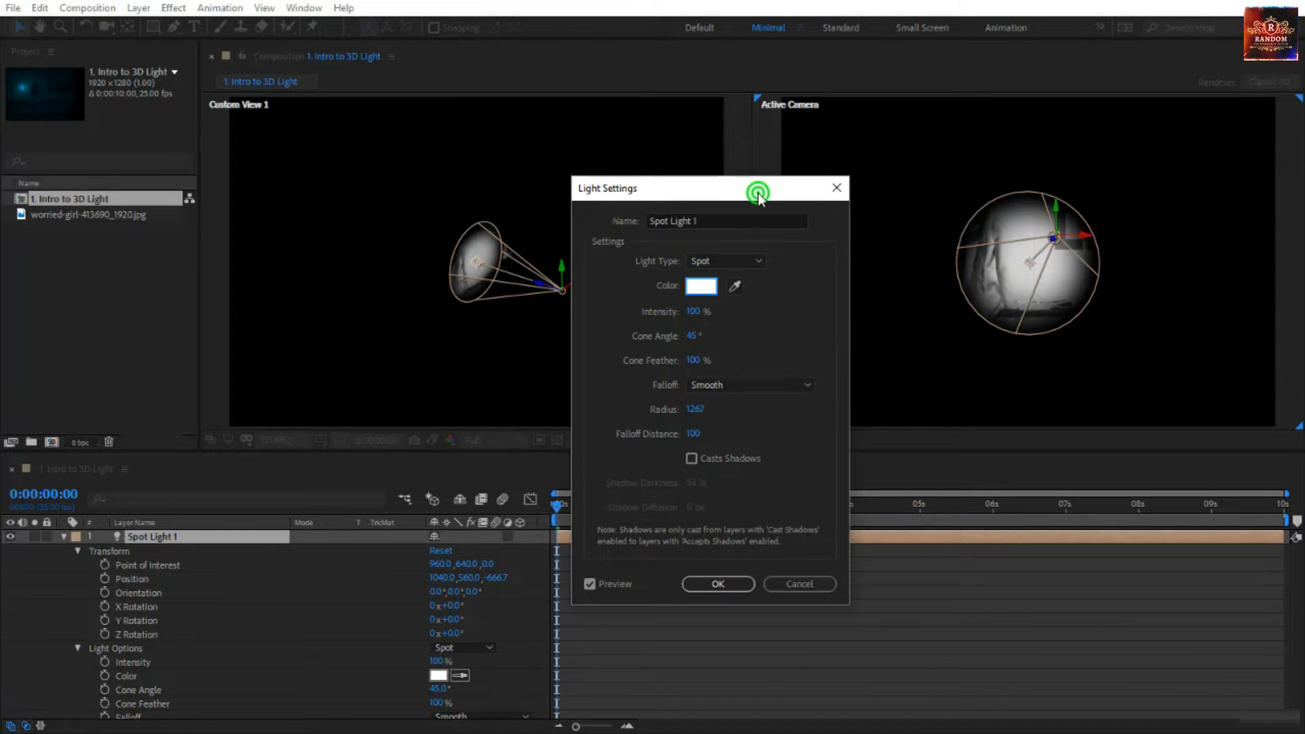
pyautogui.moveTo(758, 195); pyautogui.dragTo(727, 161)
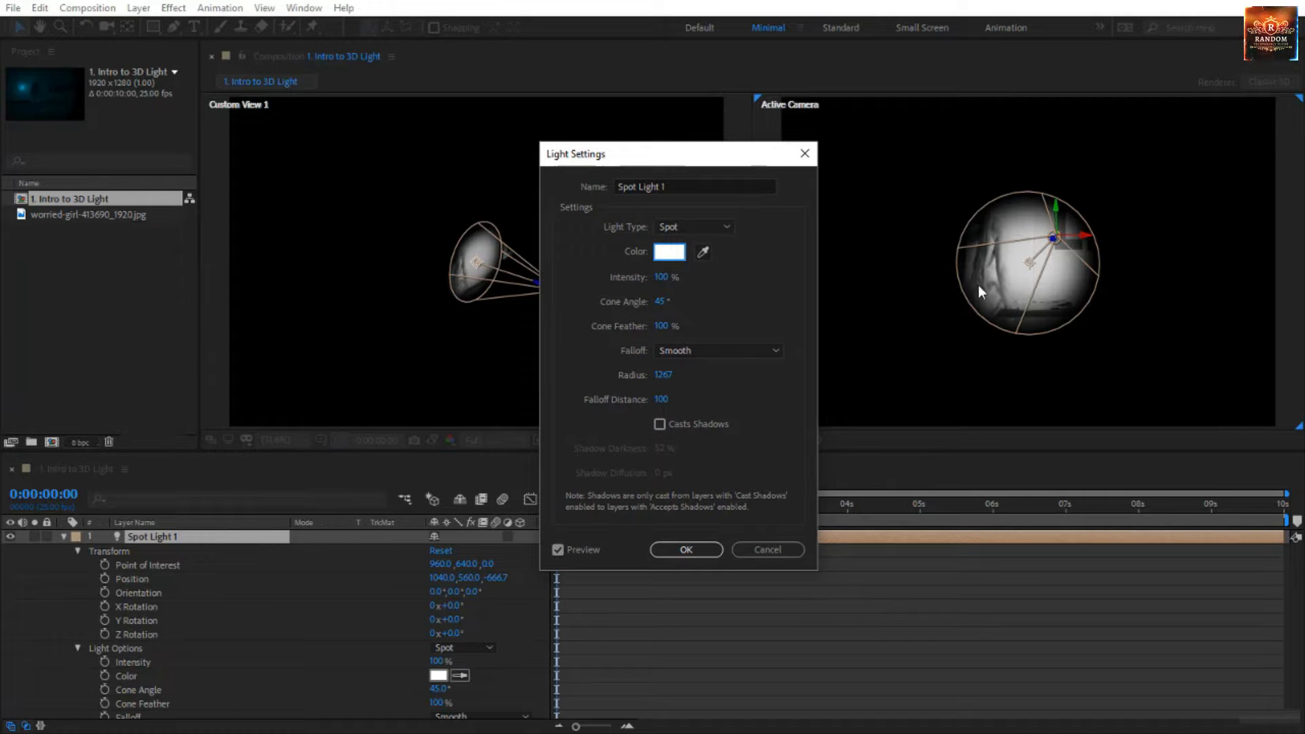
pyautogui.click(692, 548)
# Look through the spot light's transform properties and light options, including cone angle, cone feather and falloff.
pyautogui.scroll(-4, 169, 622)
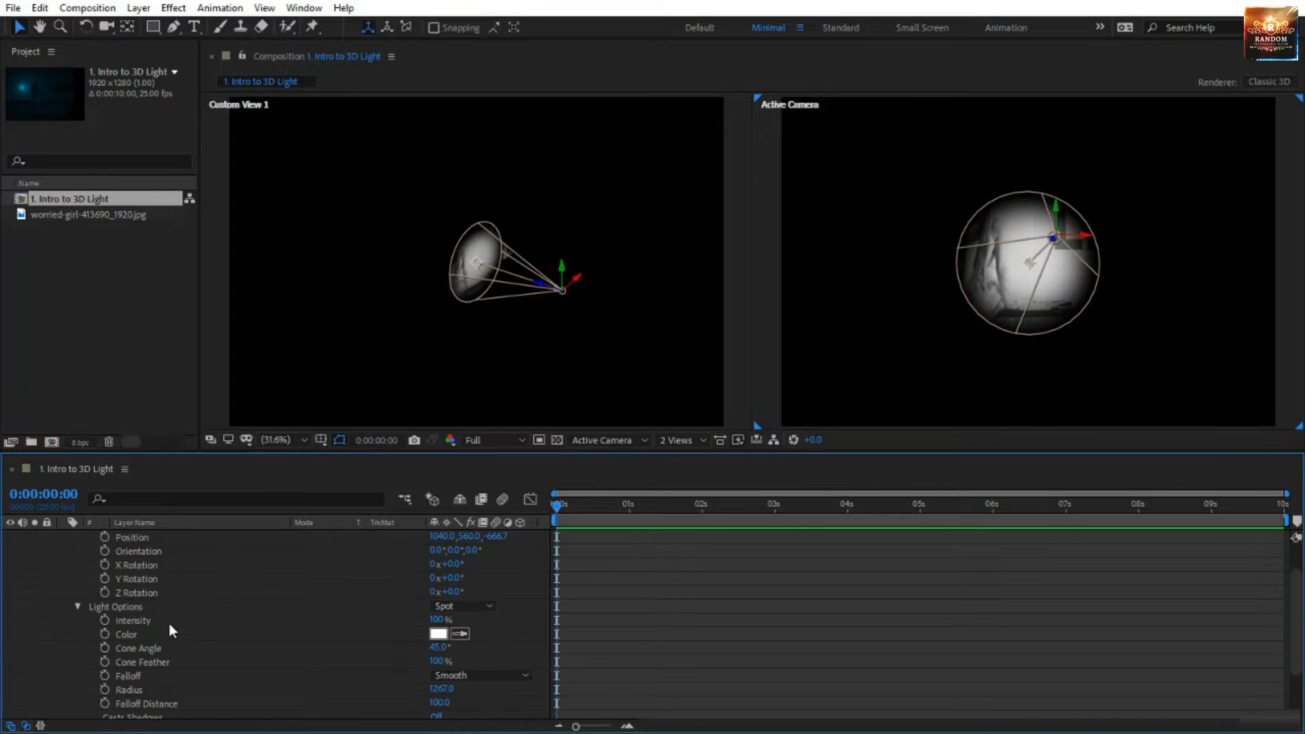
pyautogui.scroll(3, 157, 631)
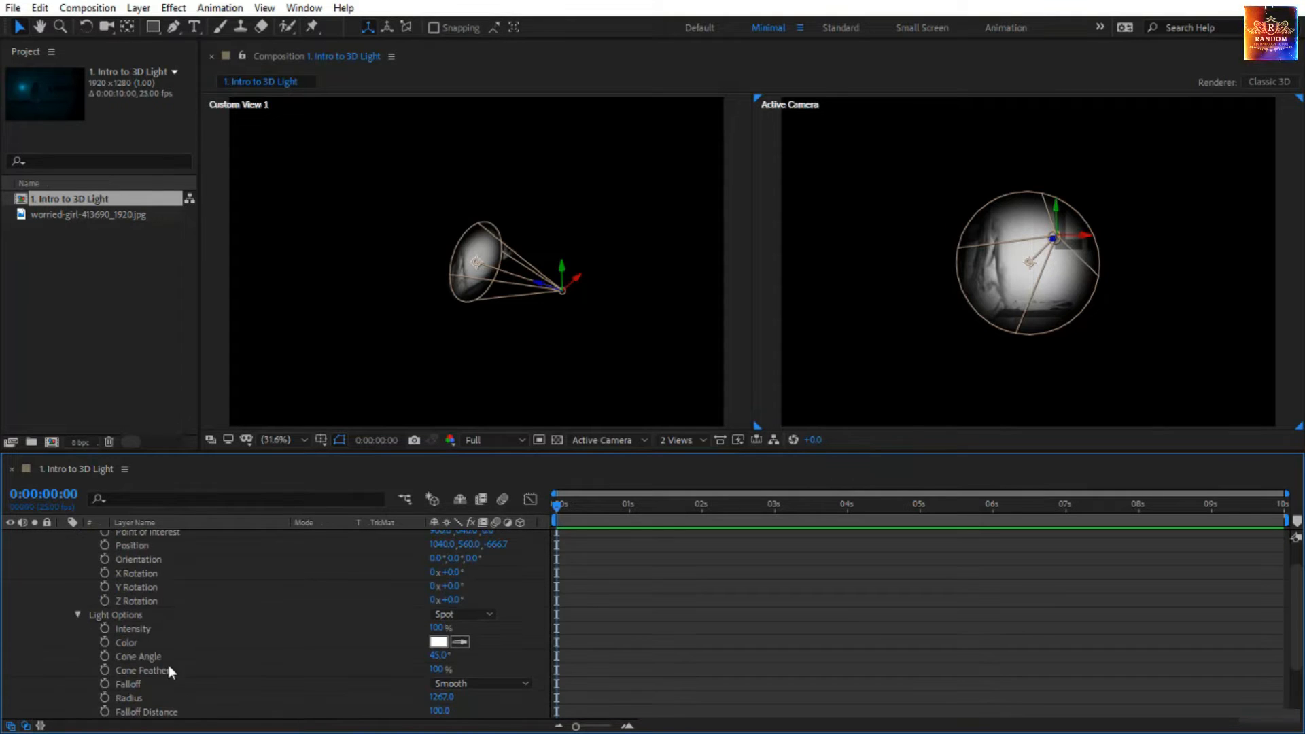
pyautogui.scroll(-2, 192, 671)
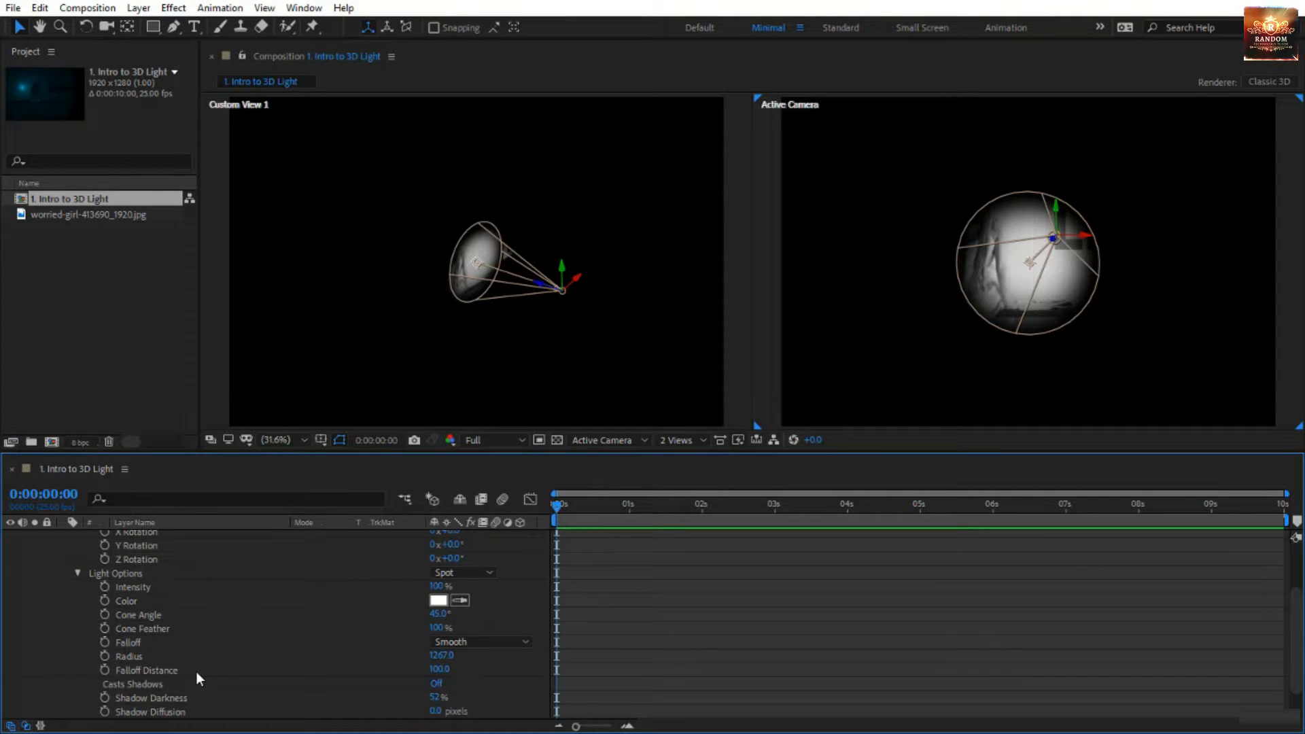
pyautogui.scroll(3, 196, 672)
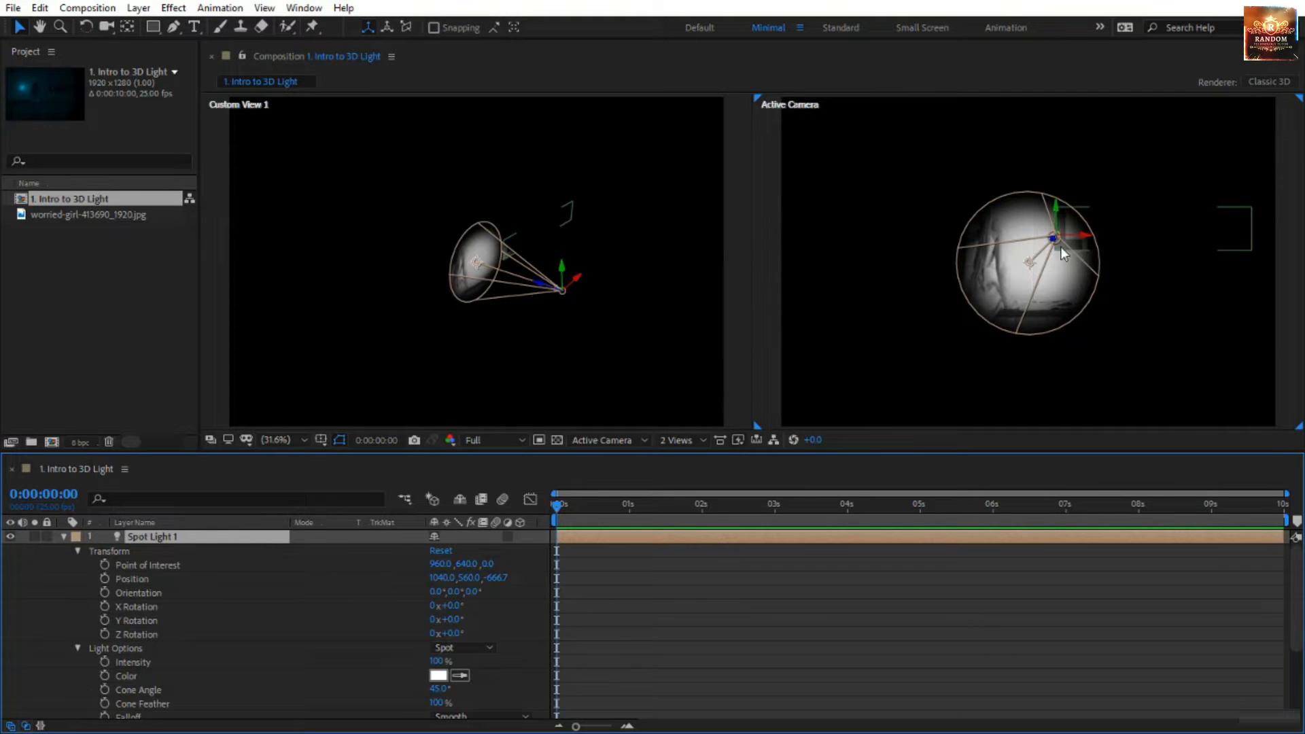
# Check the Spotlight Wireframes setting in the composition's View Options, keep it On, and confirm.
pyautogui.click(390, 60)
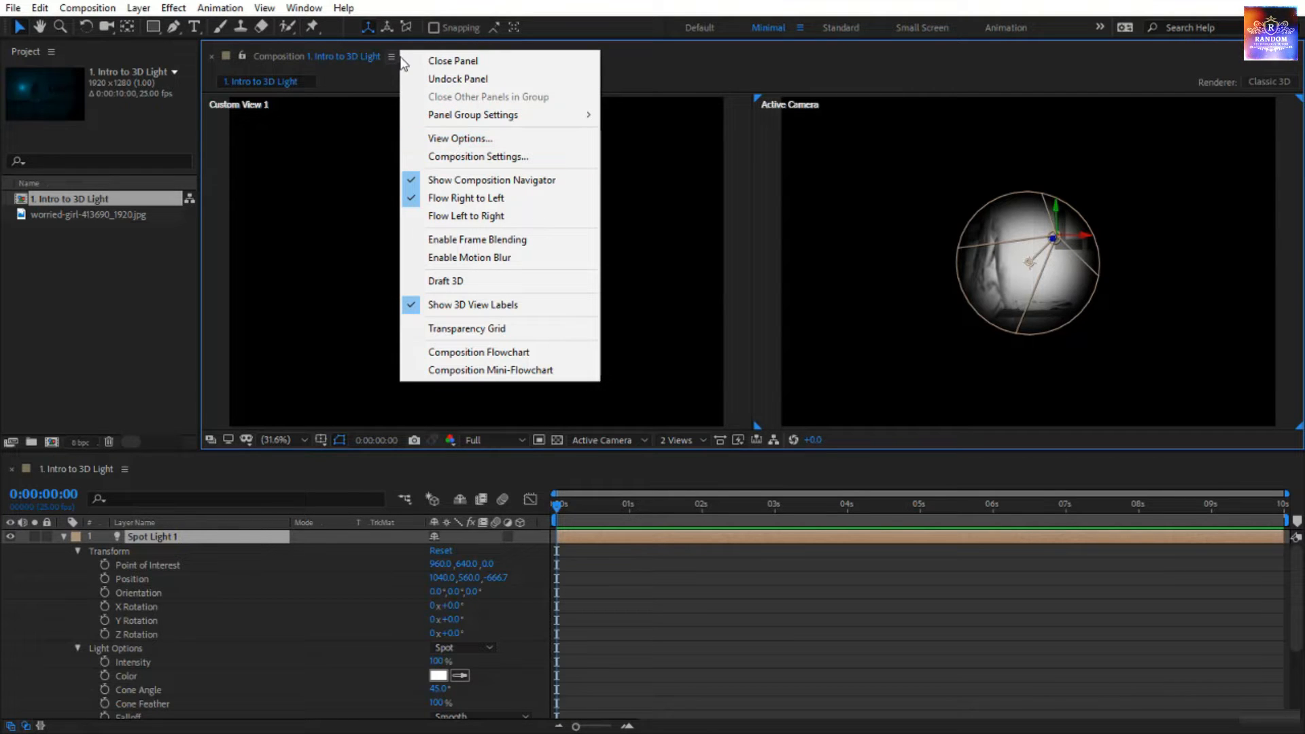
pyautogui.click(460, 138)
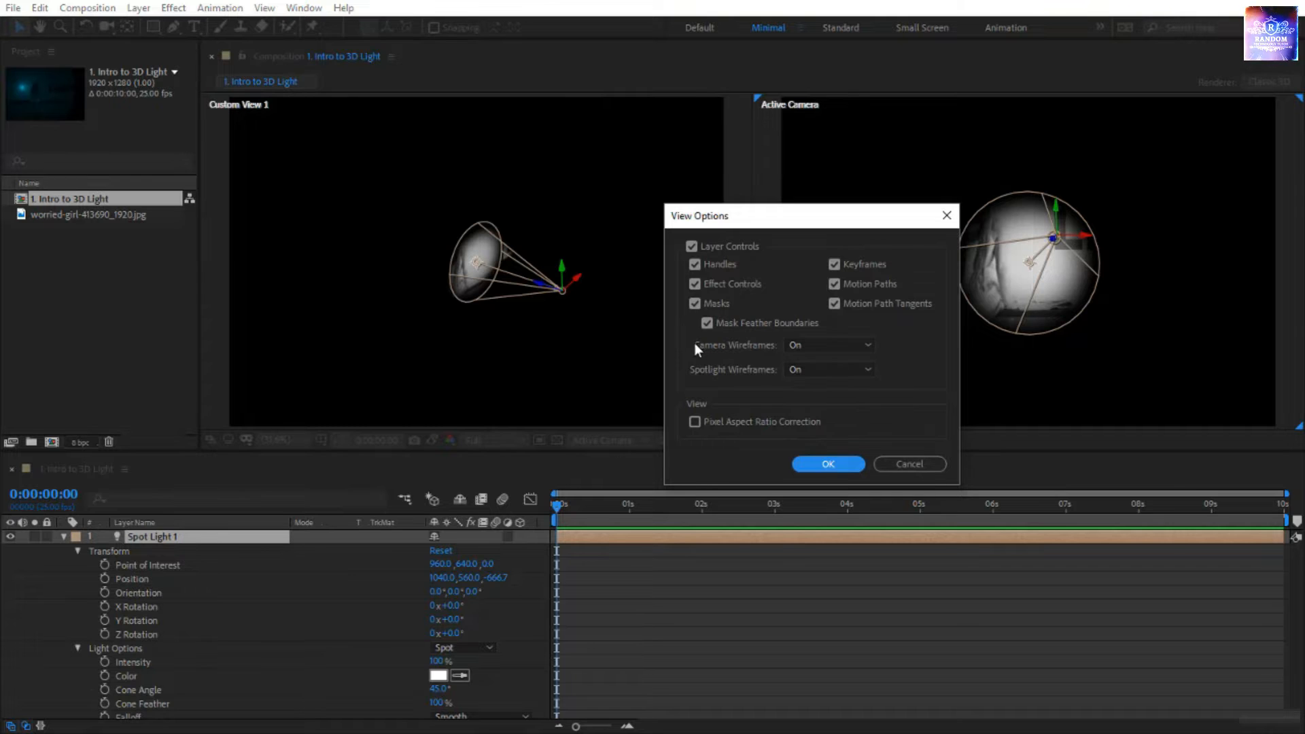
pyautogui.click(807, 370)
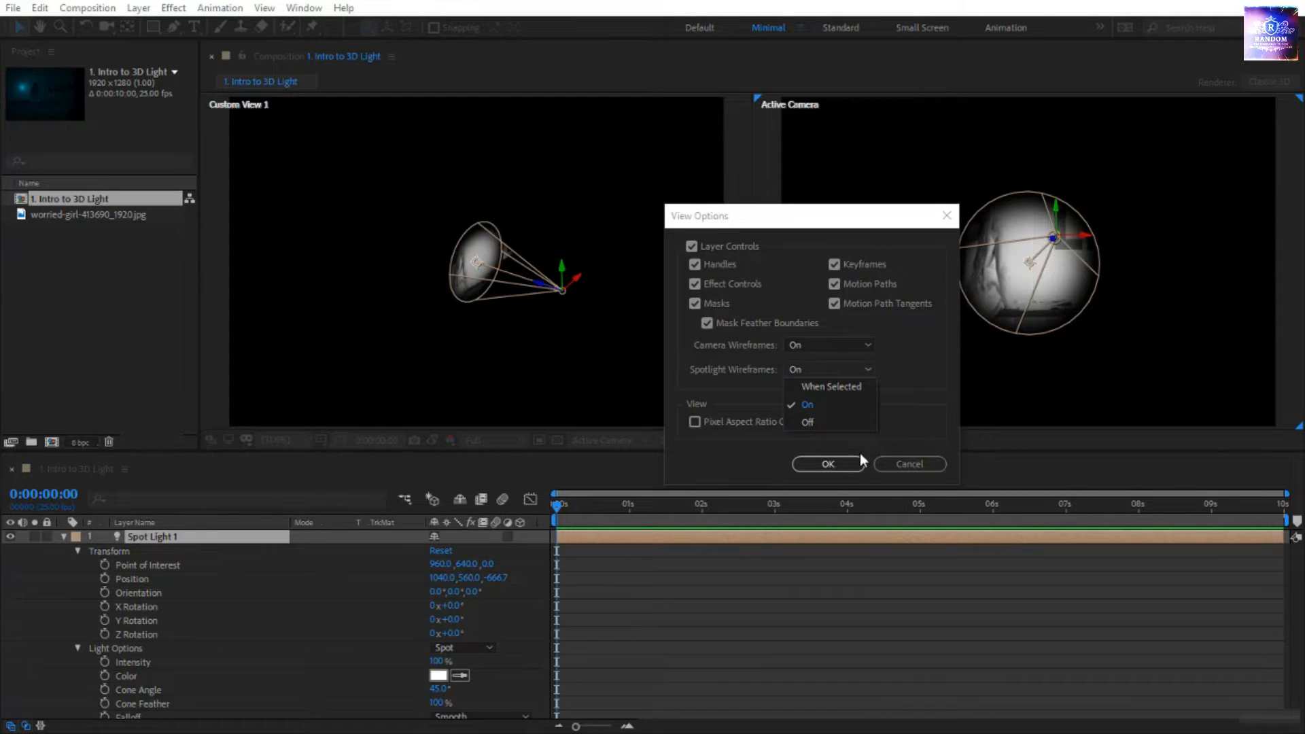
pyautogui.click(832, 463)
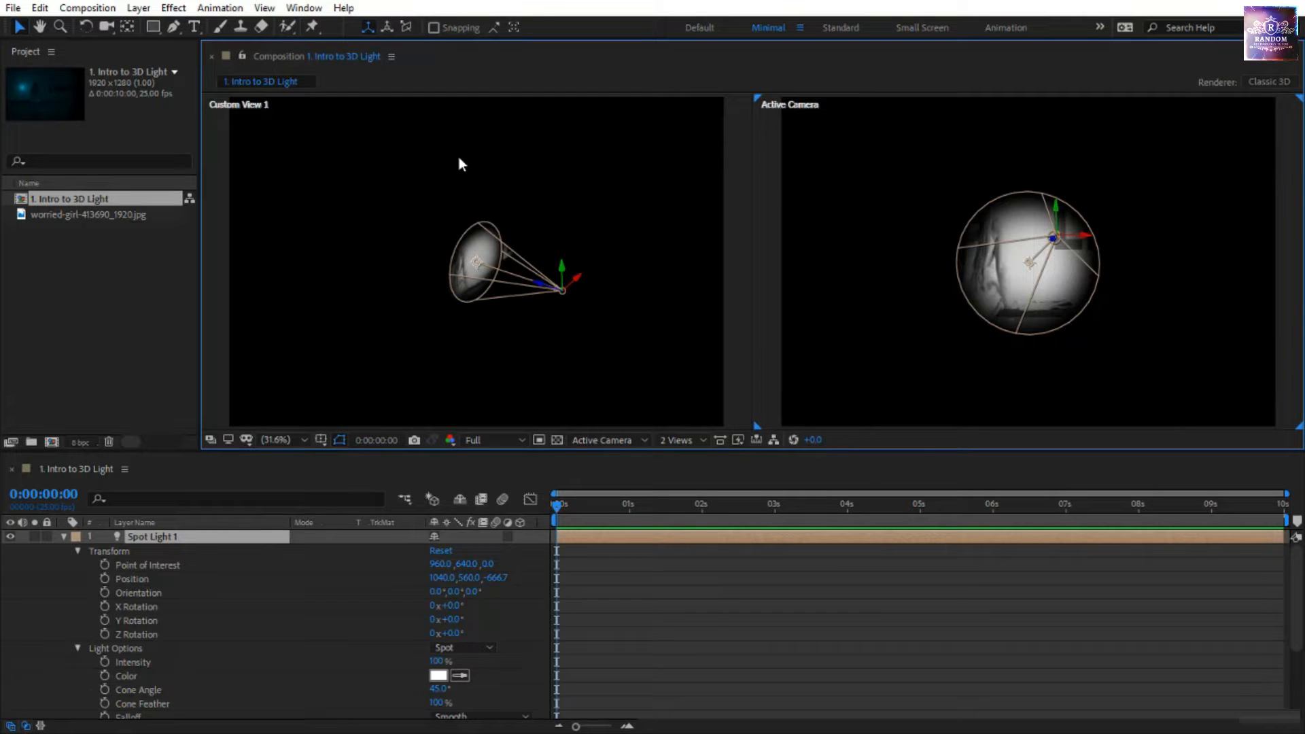
# Move the spot light's point of interest down onto the girl's legs in the Active Camera view, to about 744.6, 922.0, 0.0.
pyautogui.click(485, 269)
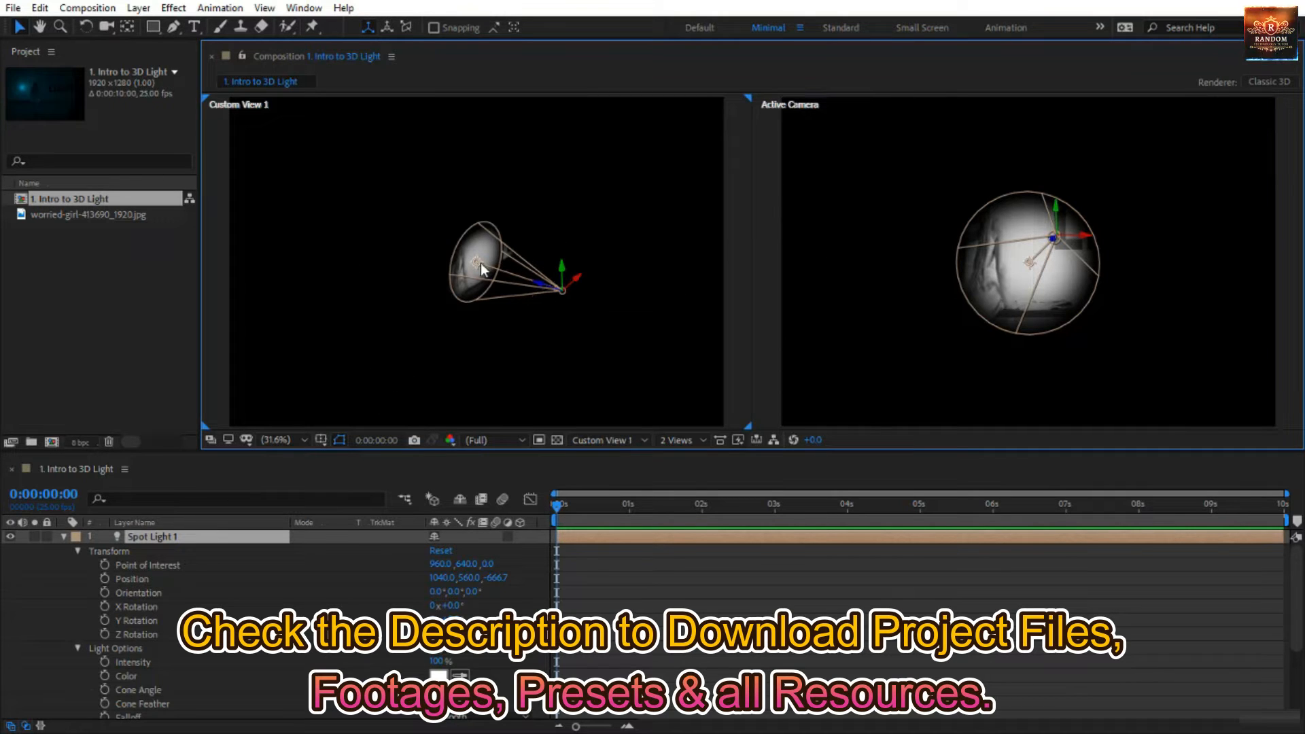
pyautogui.moveTo(480, 267); pyautogui.dragTo(500, 293)
pyautogui.hotkey('ctrl', 'z')
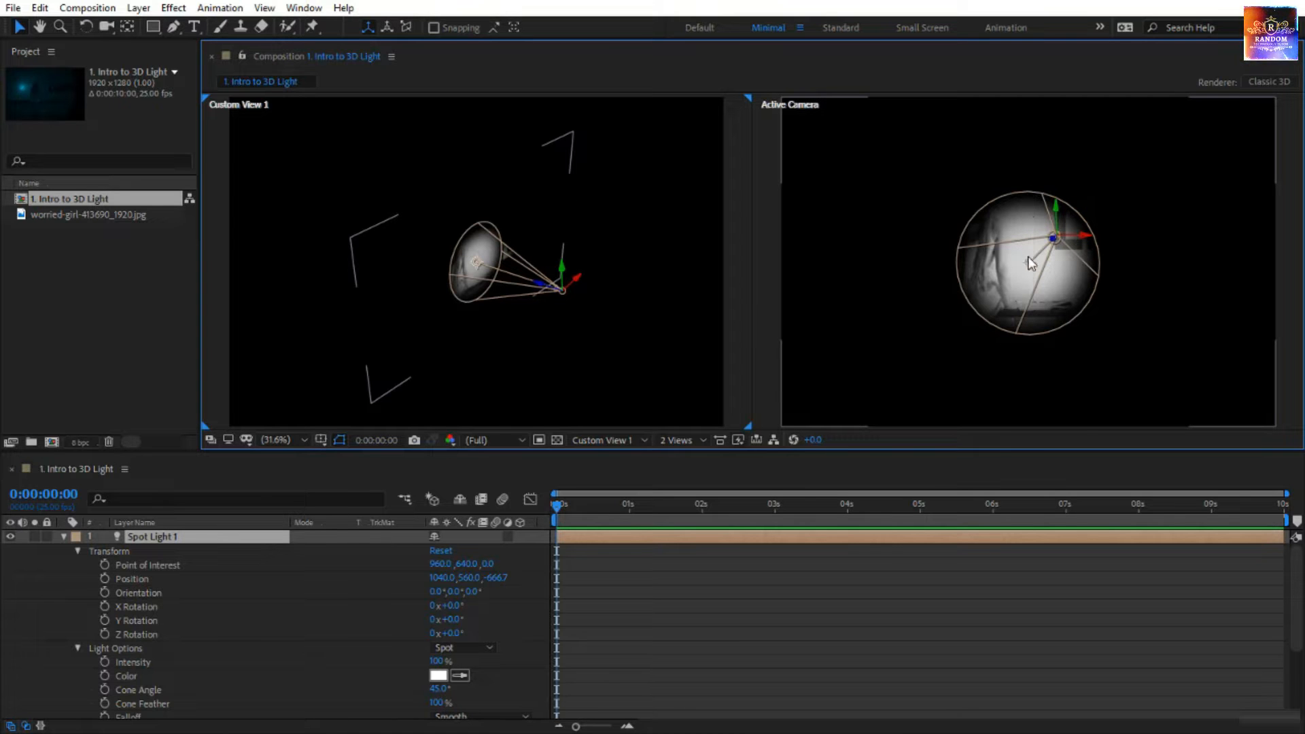
pyautogui.moveTo(1030, 260); pyautogui.dragTo(973, 334)
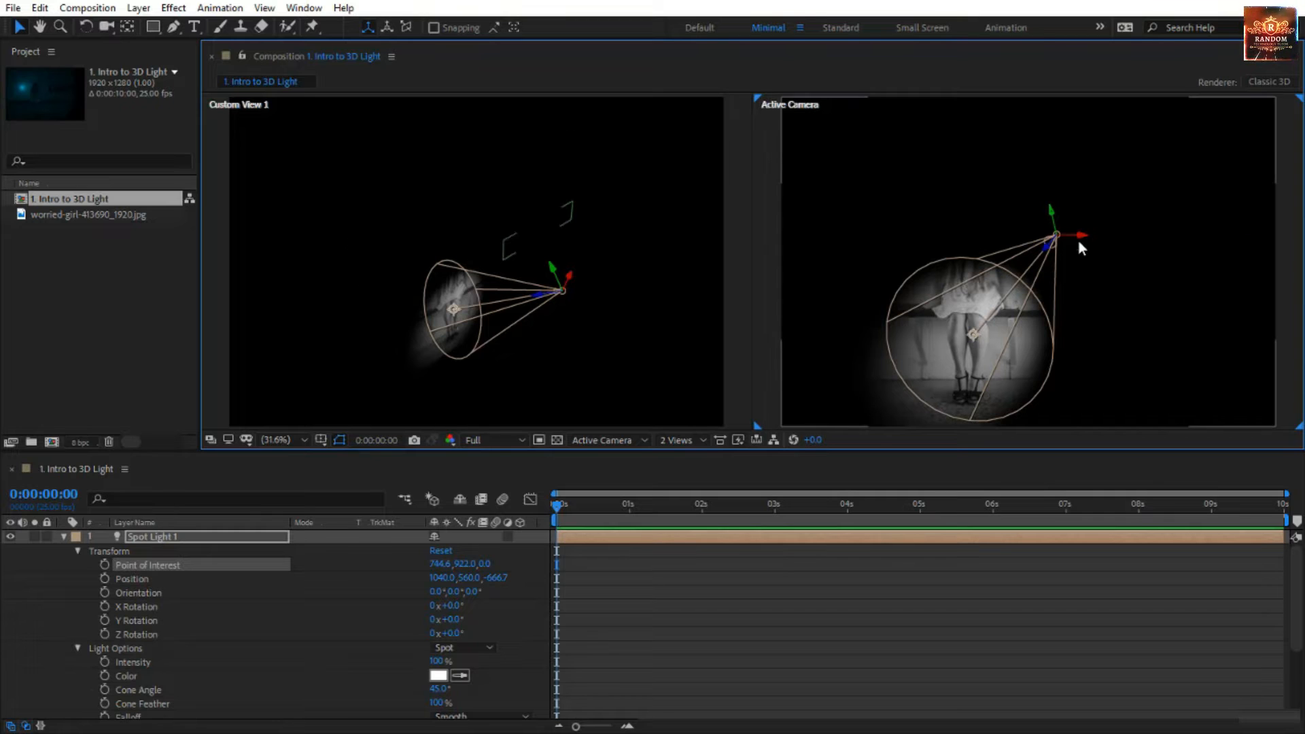
# Shift the spot light together with its point of interest to a position of about 930.1, 572.2, -688.4, undoing the extra downward move.
pyautogui.moveTo(1081, 237); pyautogui.dragTo(1018, 259)
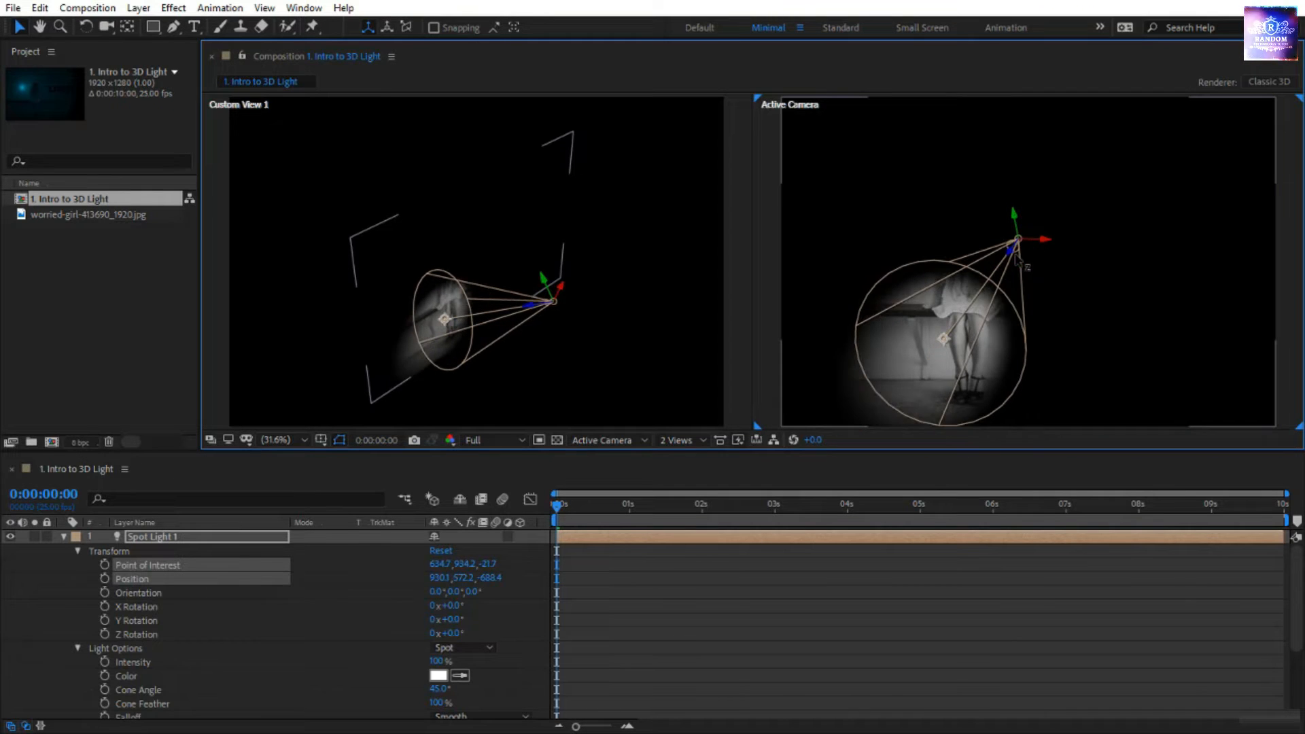
pyautogui.moveTo(1013, 214); pyautogui.dragTo(1019, 241)
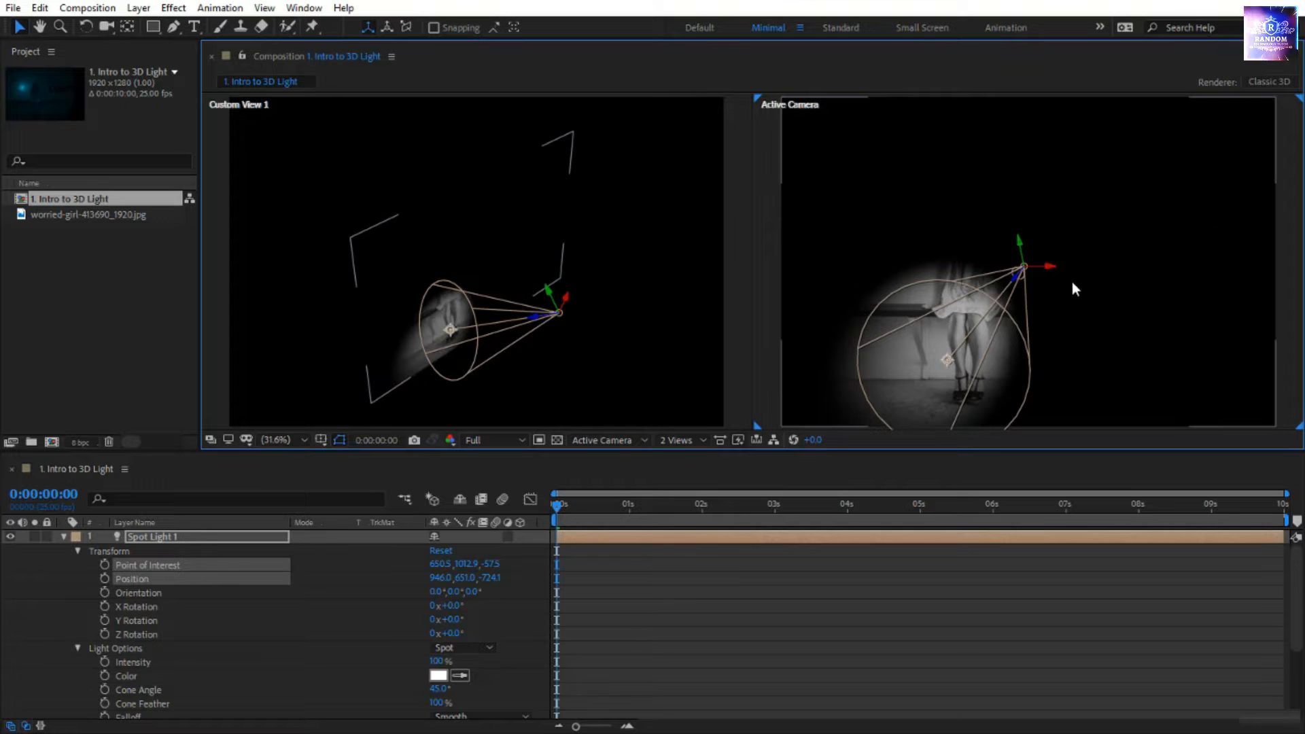
pyautogui.hotkey('ctrl', 'z')
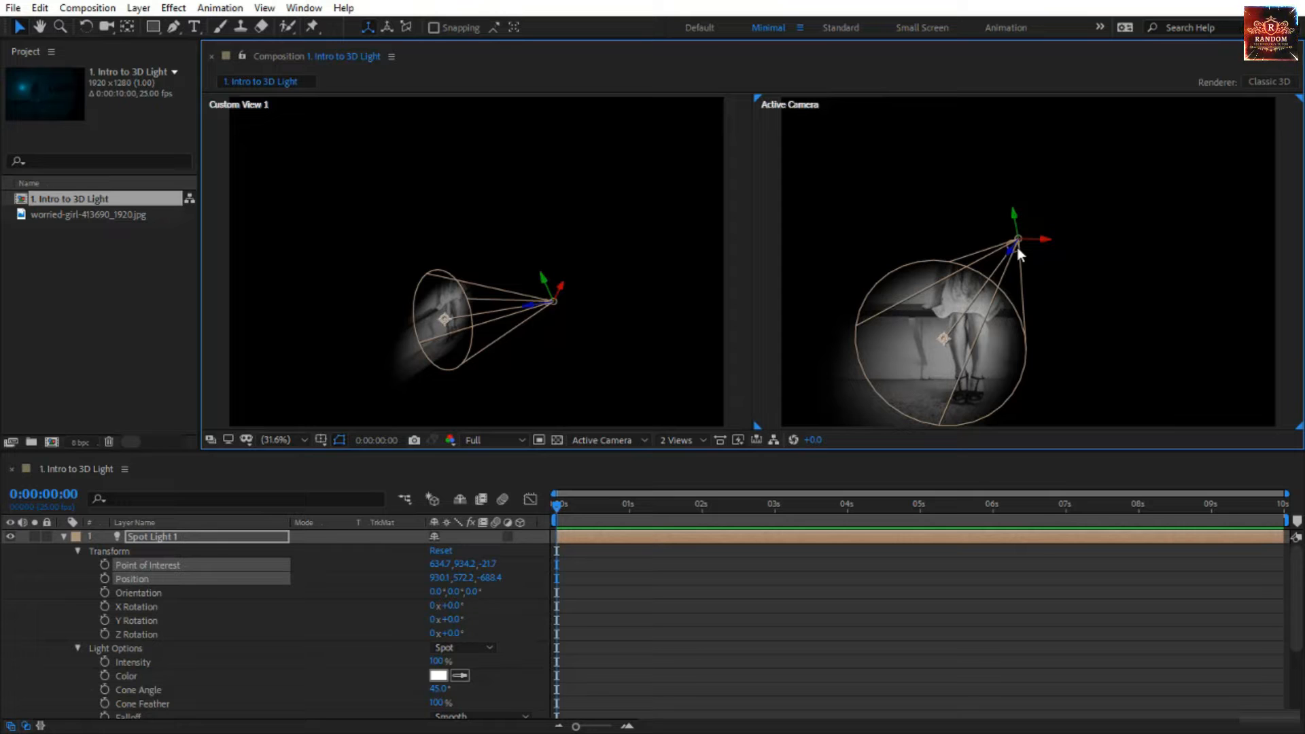
# Raise the light source alone to about 730.3, 69.2, -688.4, and compare its Point of Interest and Position properties.
pyautogui.moveTo(1017, 248); pyautogui.dragTo(945, 71)
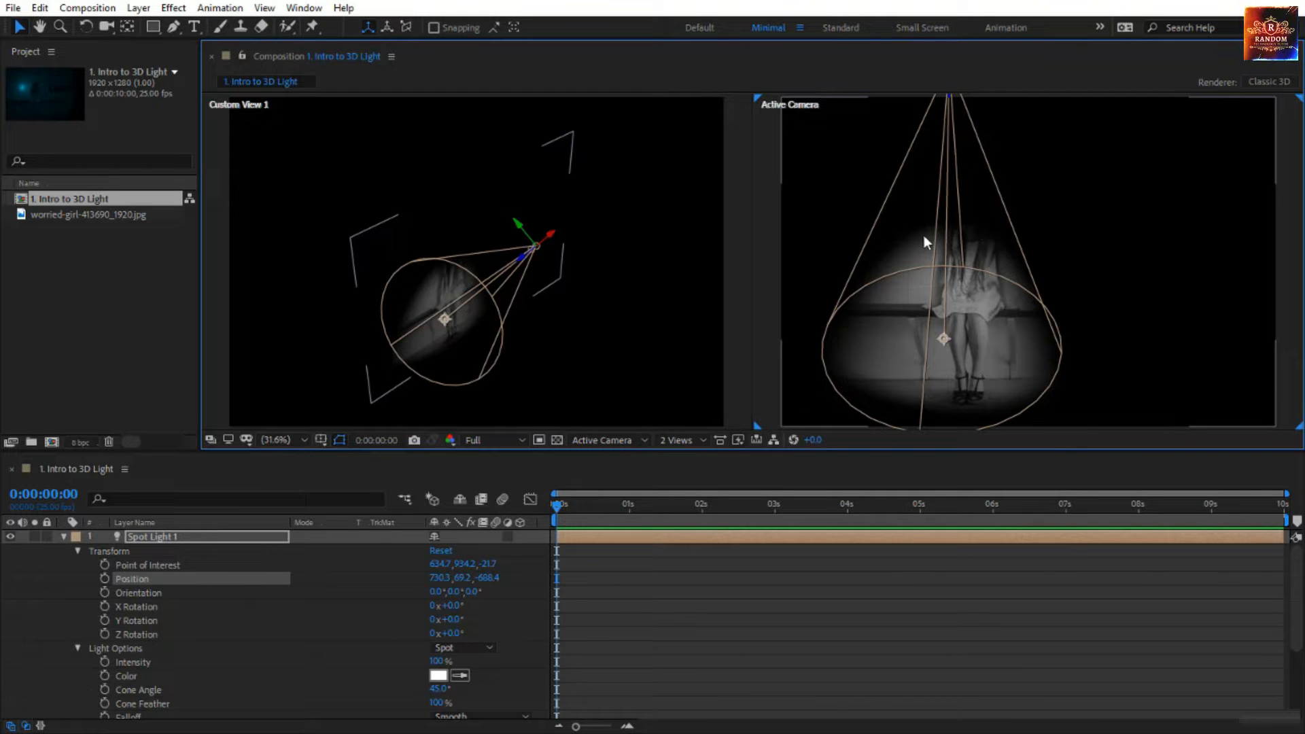
pyautogui.click(174, 566)
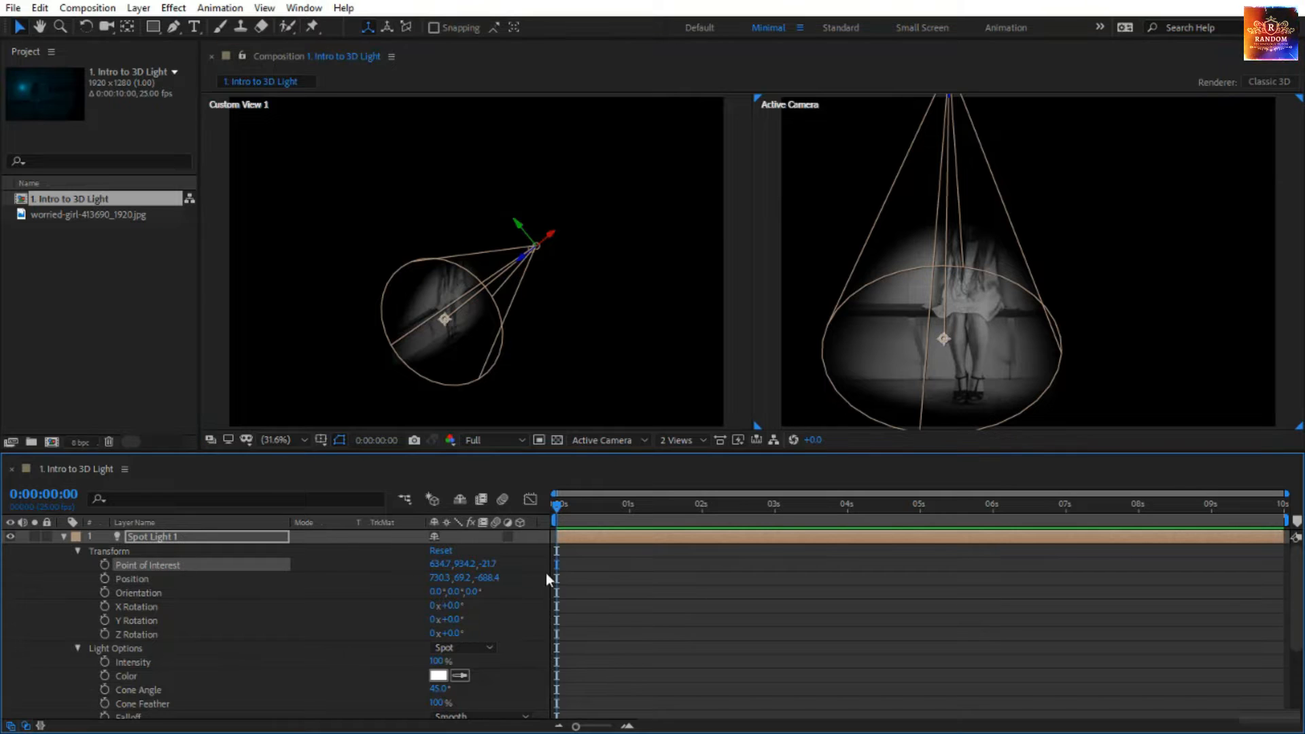
pyautogui.click(210, 579)
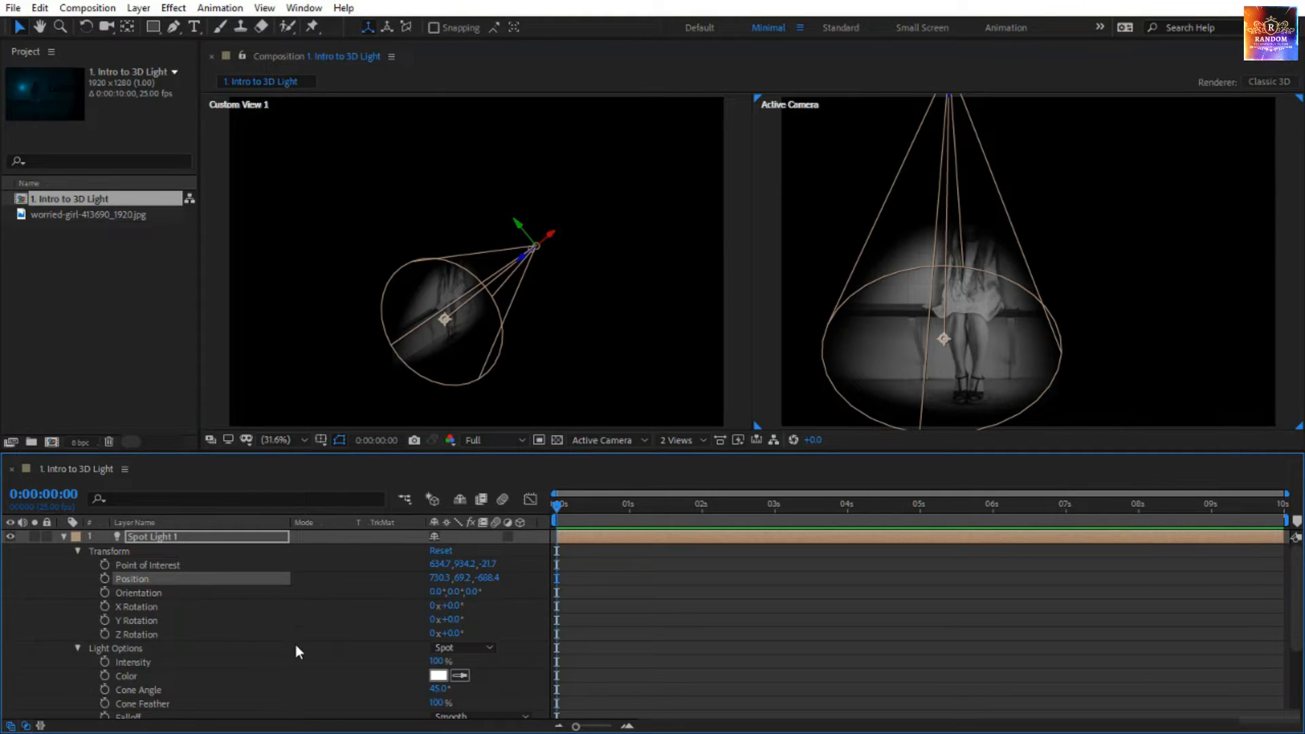
# Try a 20° cone angle, settle on 43°, and reposition the light to Z -717.4 with its point of interest near the girl's feet.
pyautogui.scroll(-1, 295, 643)
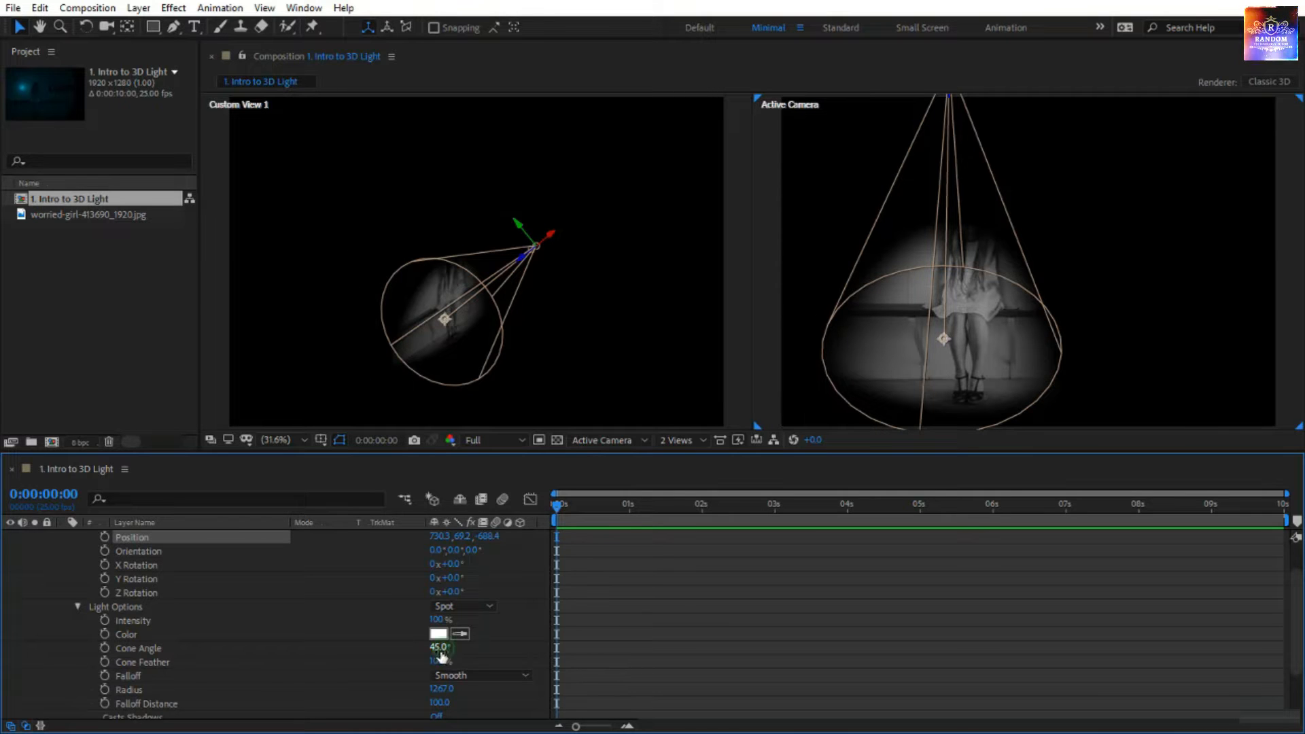
pyautogui.moveTo(440, 648); pyautogui.dragTo(423, 650)
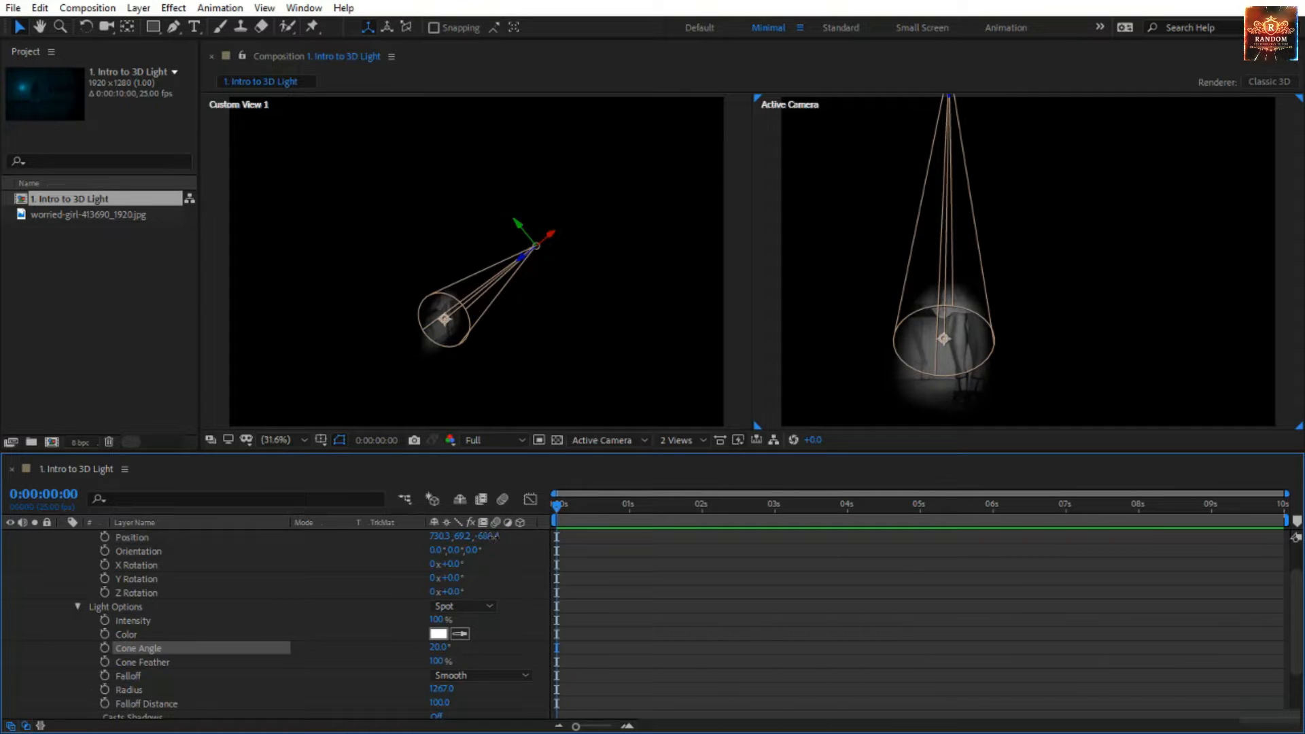
pyautogui.moveTo(493, 536)
pyautogui.mouseDown()
pyautogui.moveTo(605, 545)
pyautogui.moveTo(483, 554)
pyautogui.mouseUp()
pyautogui.moveTo(439, 647); pyautogui.dragTo(460, 654)
pyautogui.moveTo(941, 337); pyautogui.dragTo(956, 400)
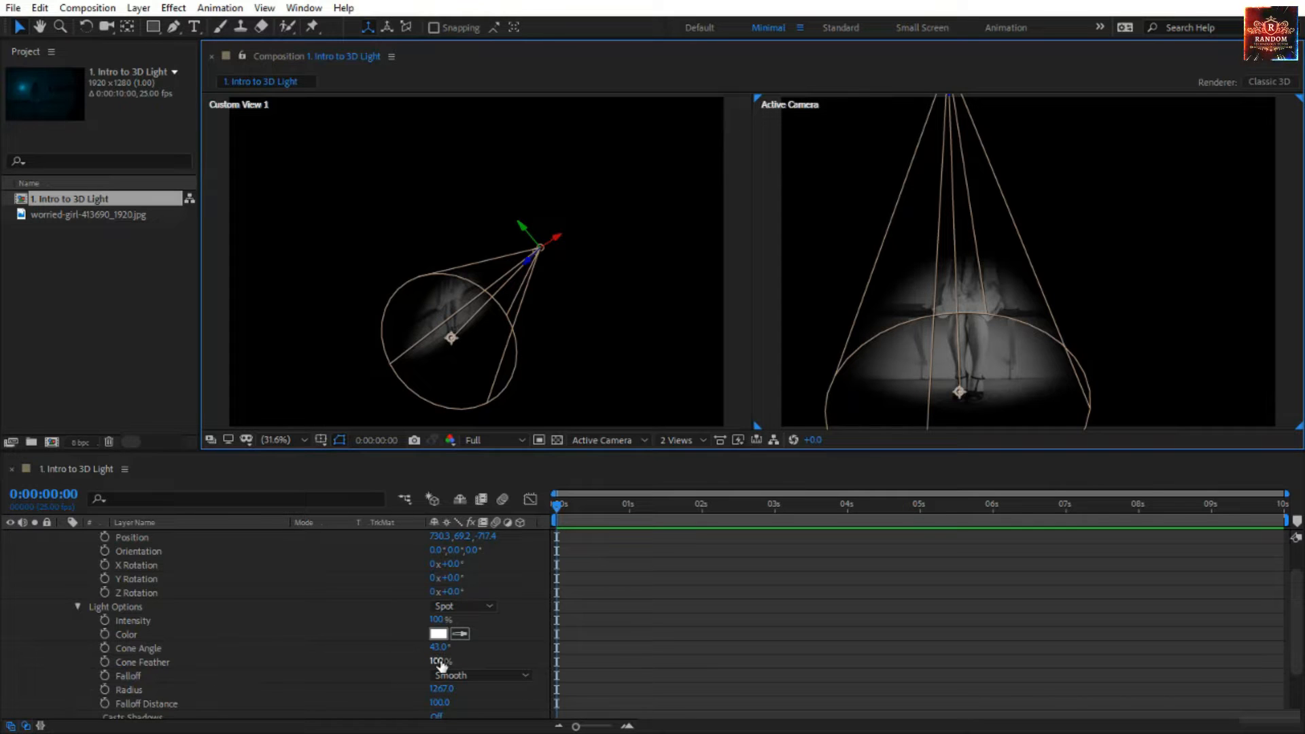
# Try a cone feather of 0%, set the falloff distance to 177, and soften the cone feather to 24%.
pyautogui.moveTo(442, 665); pyautogui.dragTo(324, 663)
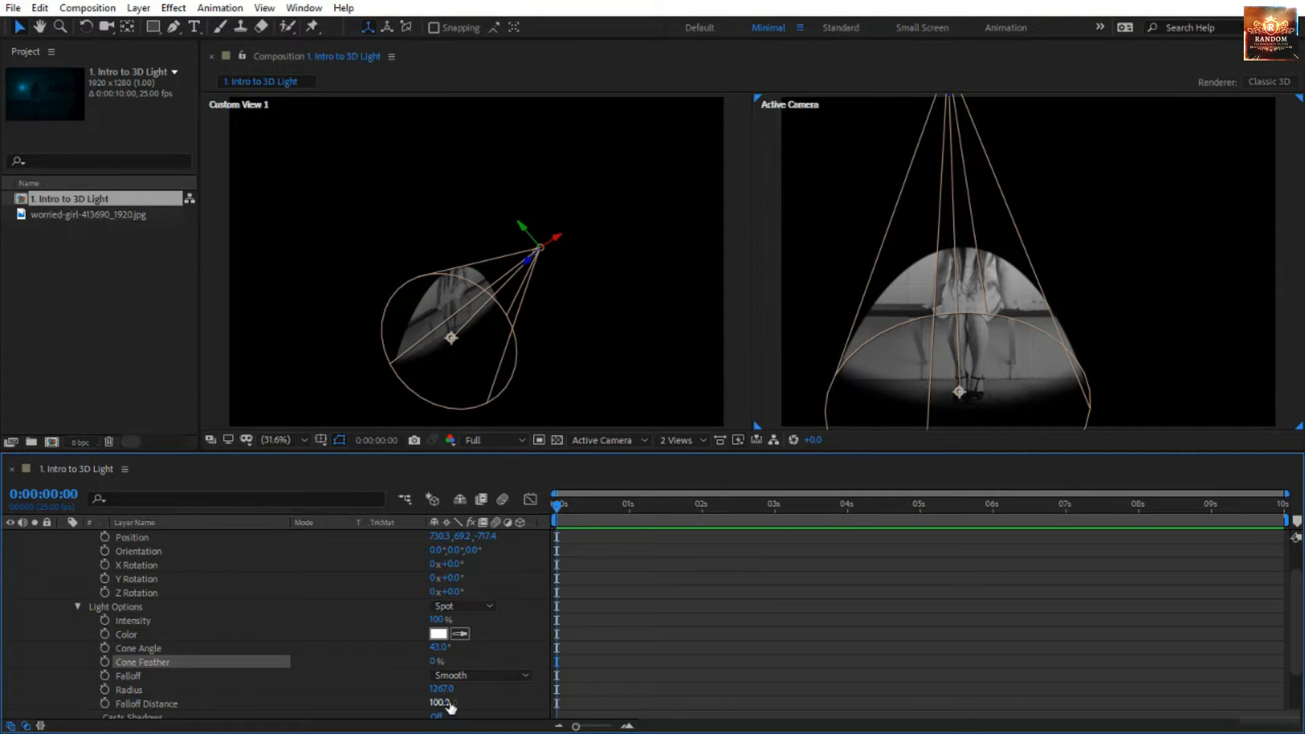
pyautogui.moveTo(443, 710)
pyautogui.mouseDown()
pyautogui.moveTo(315, 713)
pyautogui.moveTo(452, 709)
pyautogui.mouseUp()
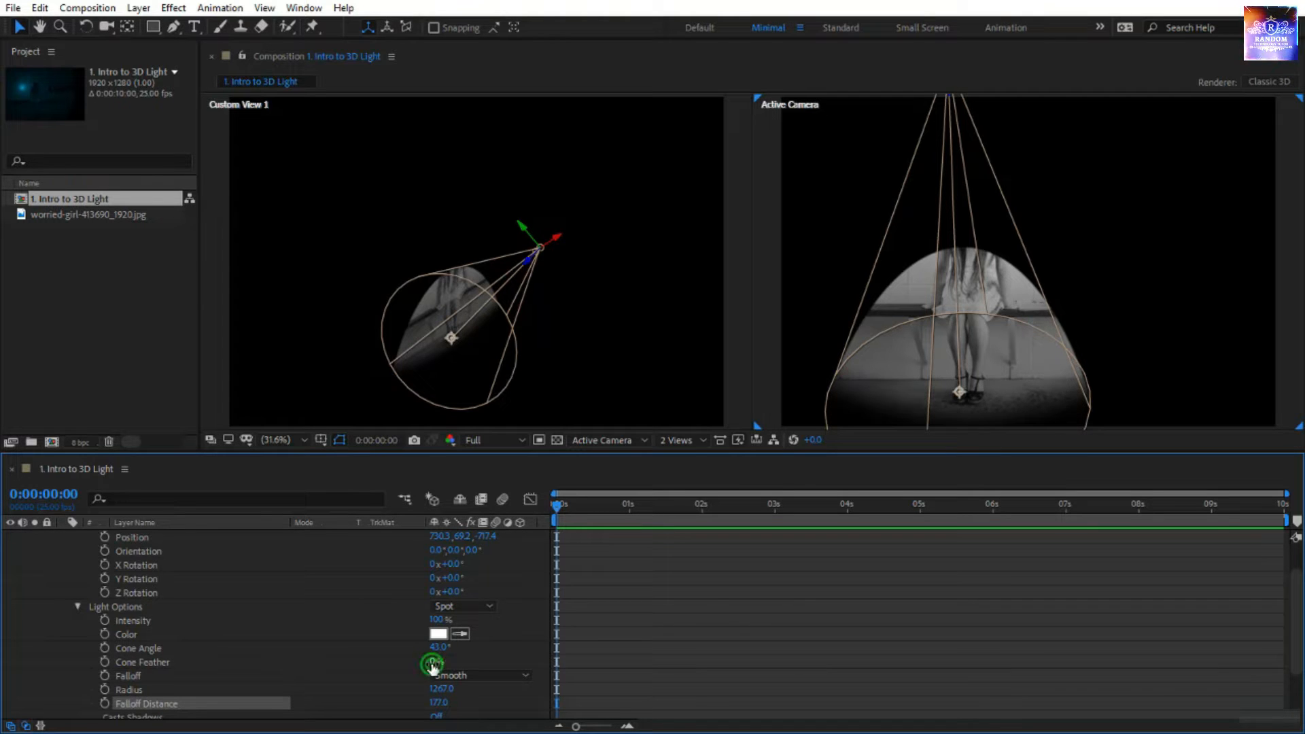
pyautogui.moveTo(433, 661)
pyautogui.mouseDown()
pyautogui.moveTo(468, 663)
pyautogui.moveTo(447, 661)
pyautogui.mouseUp()
pyautogui.scroll(1, 505, 570)
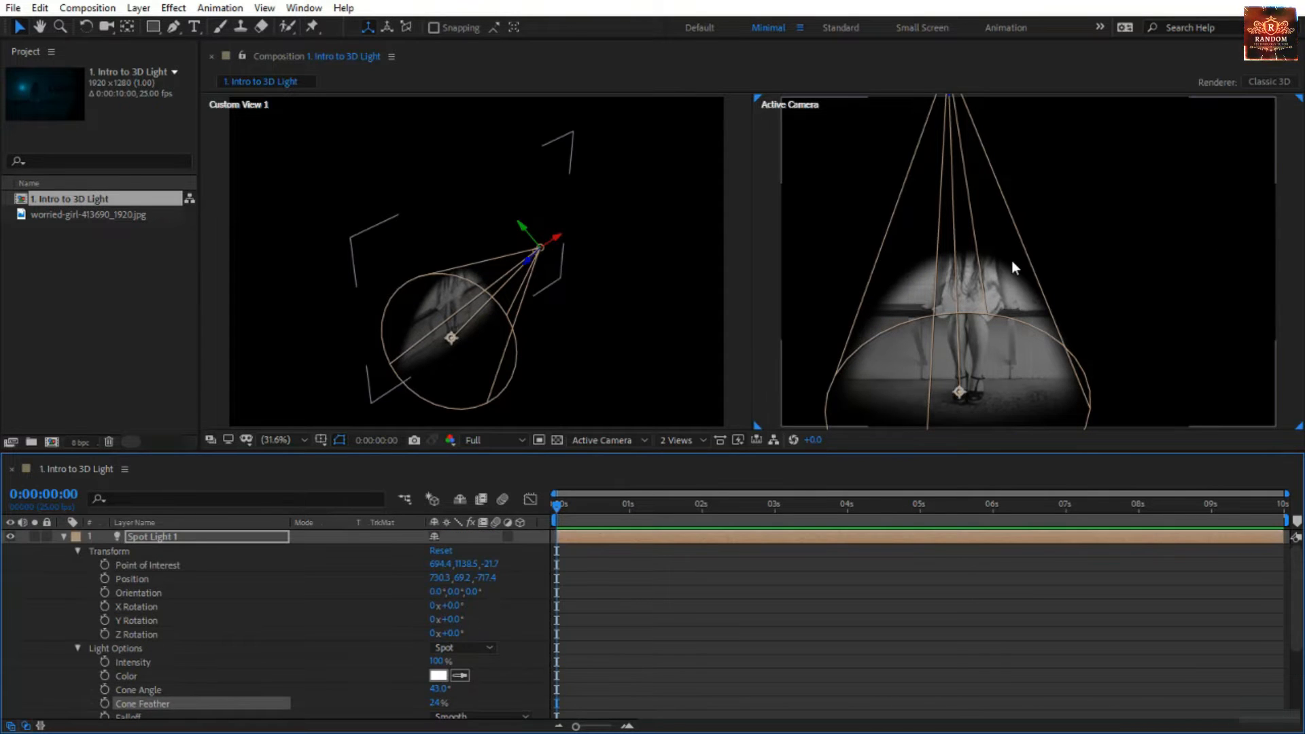
# Set the spot light's intensity to 132% and raise the light above the girl to about 741.3, -399.1, -260.0.
pyautogui.scroll(-2, 1012, 260)
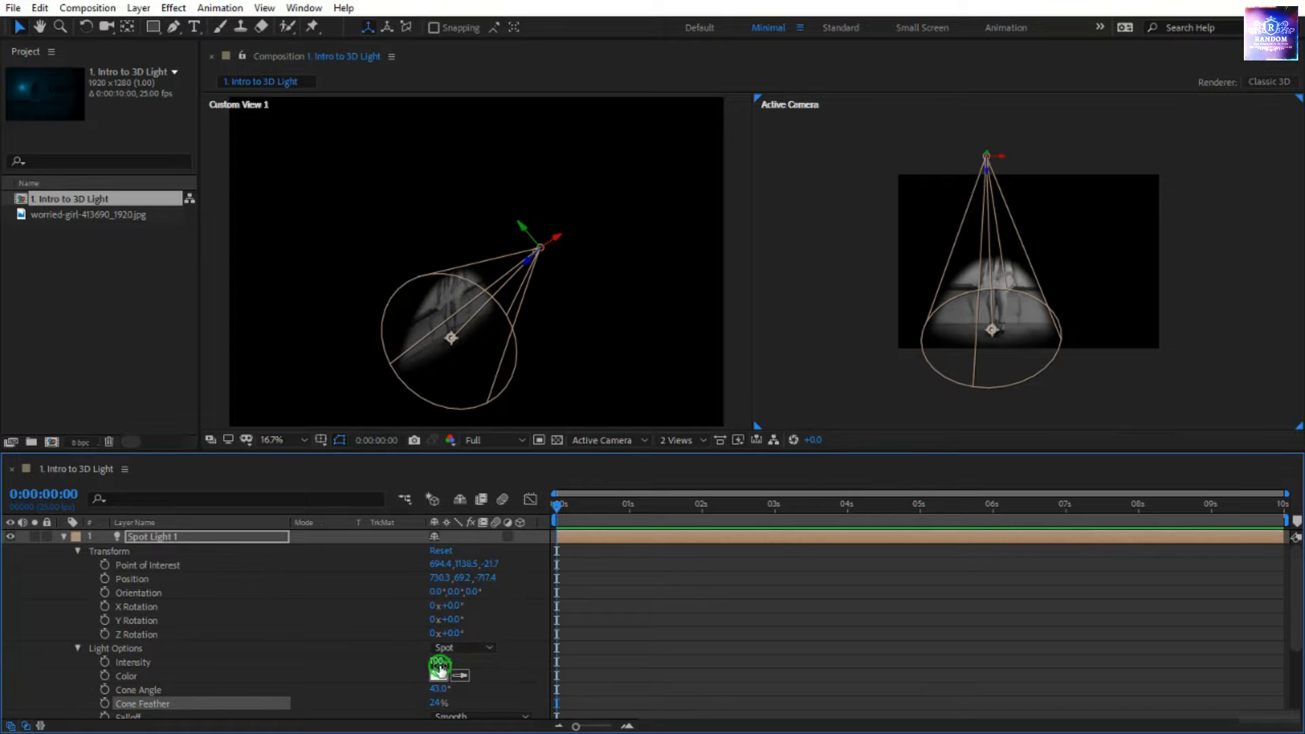
pyautogui.moveTo(436, 661); pyautogui.dragTo(465, 665)
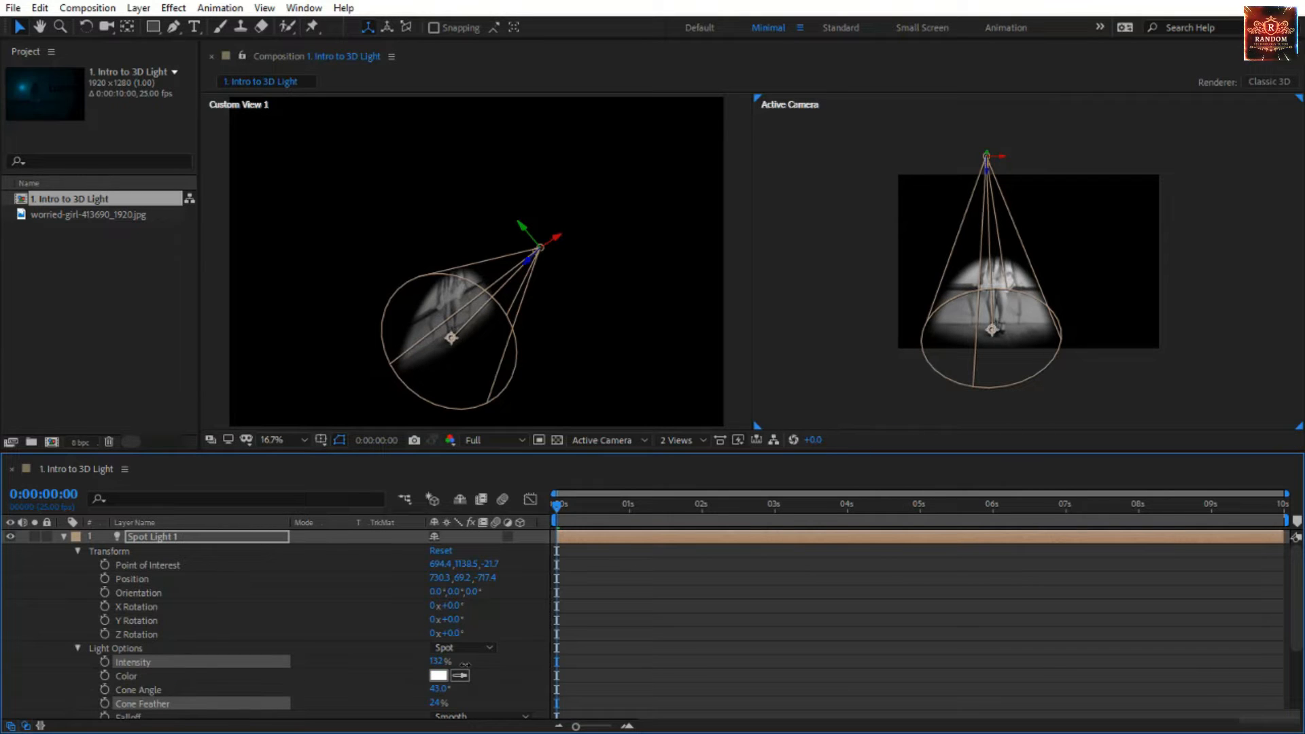
pyautogui.click(609, 270)
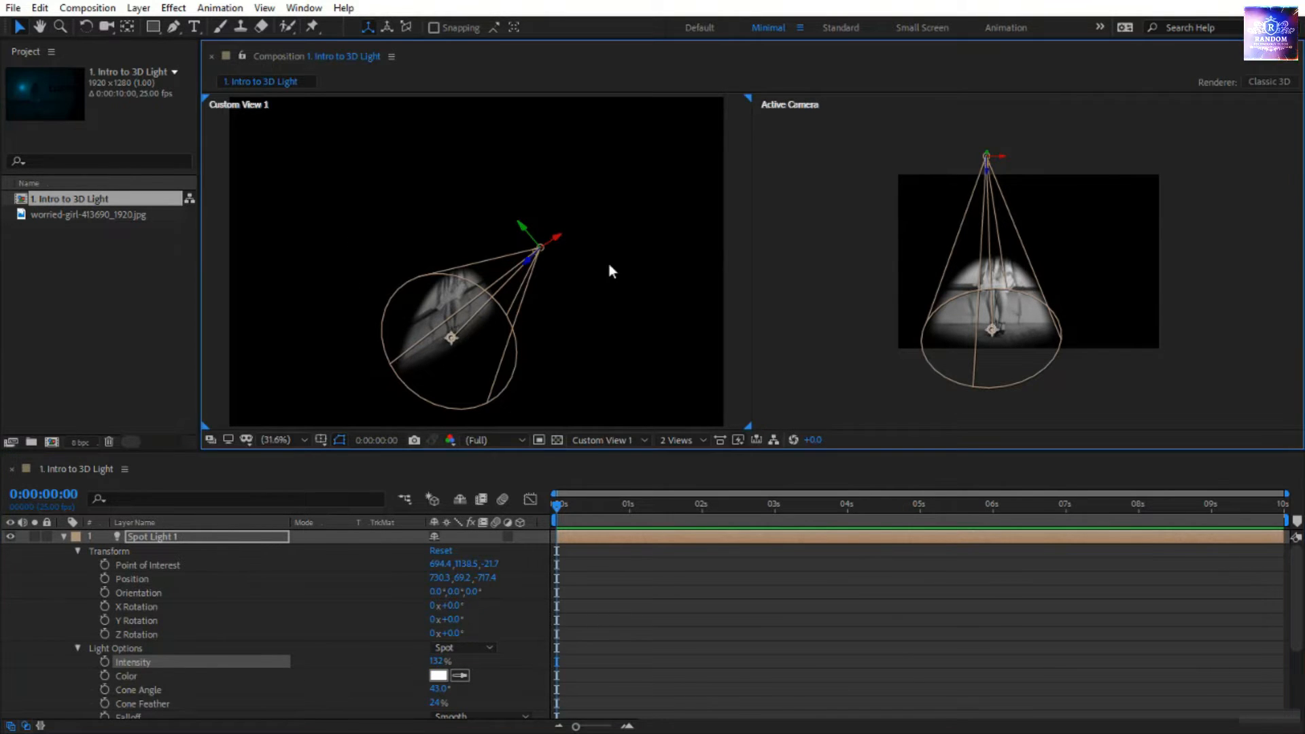
pyautogui.moveTo(541, 251); pyautogui.dragTo(488, 148)
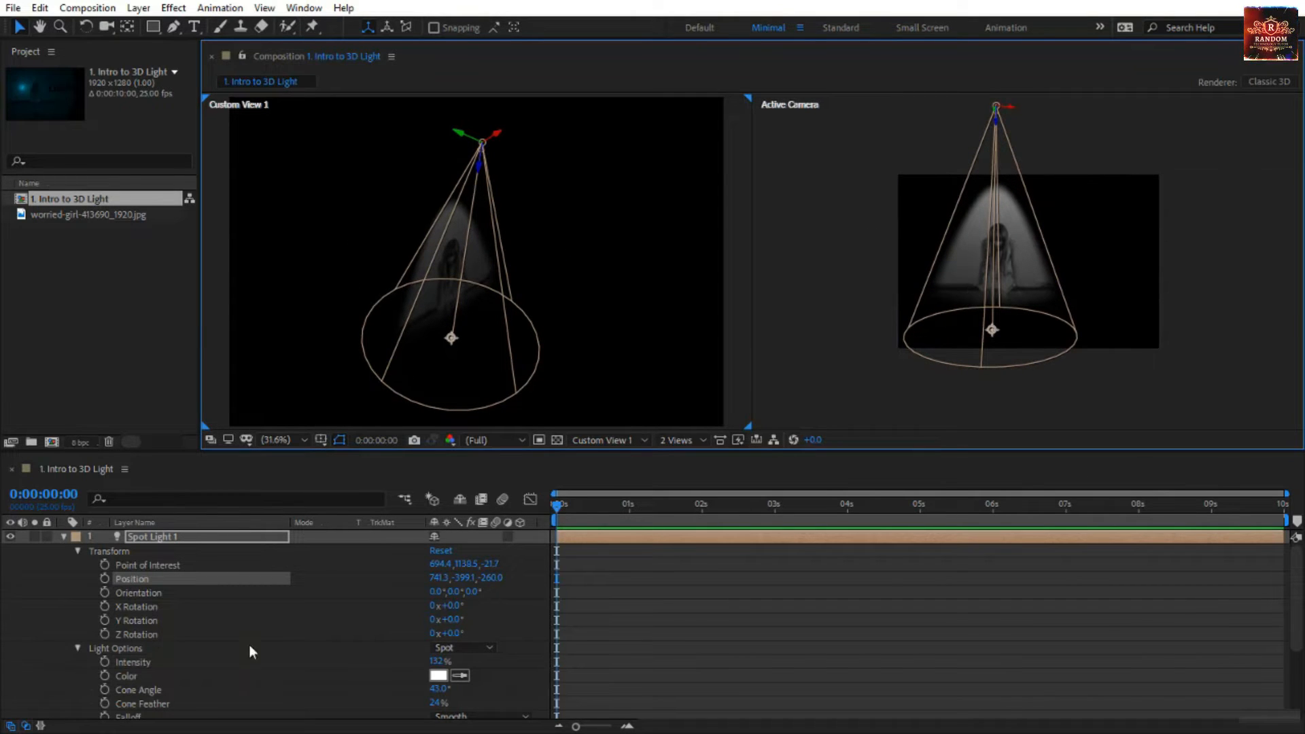
# Increase the spot light's falloff distance to 1189.
pyautogui.scroll(-3, 132, 704)
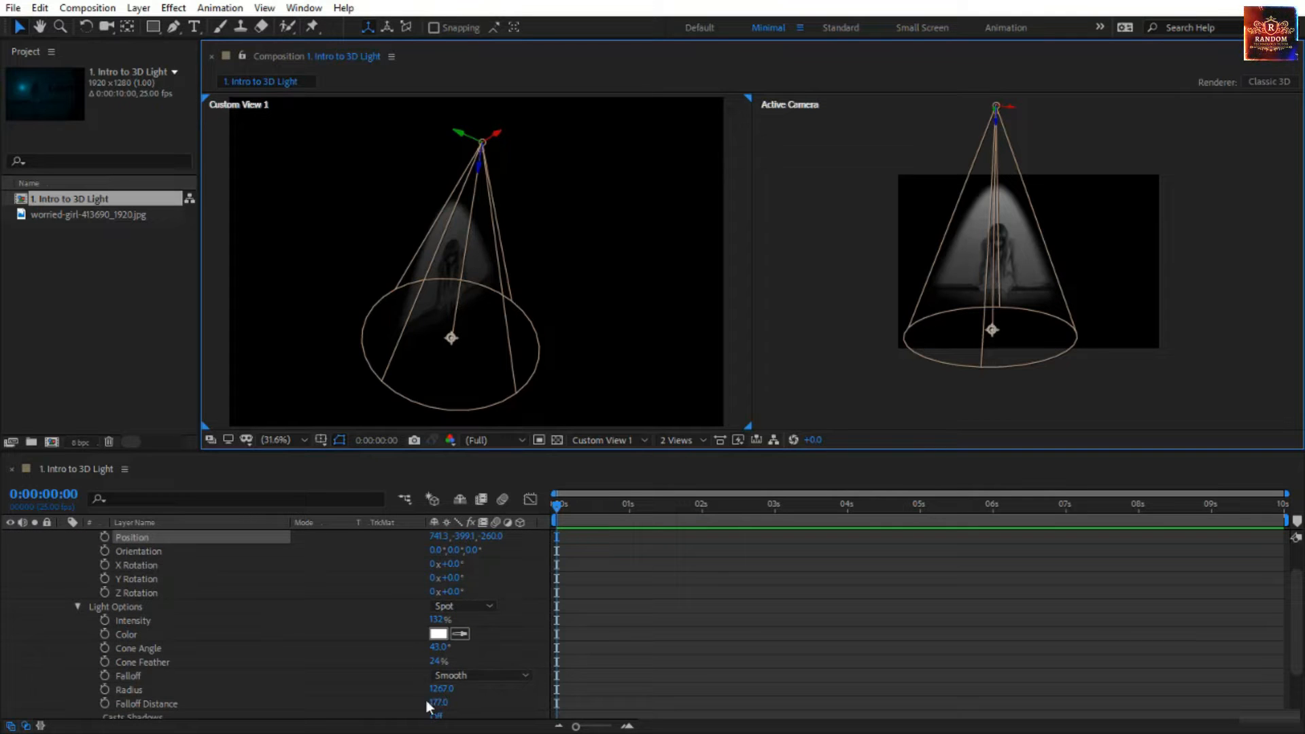
pyautogui.moveTo(463, 712); pyautogui.dragTo(644, 697)
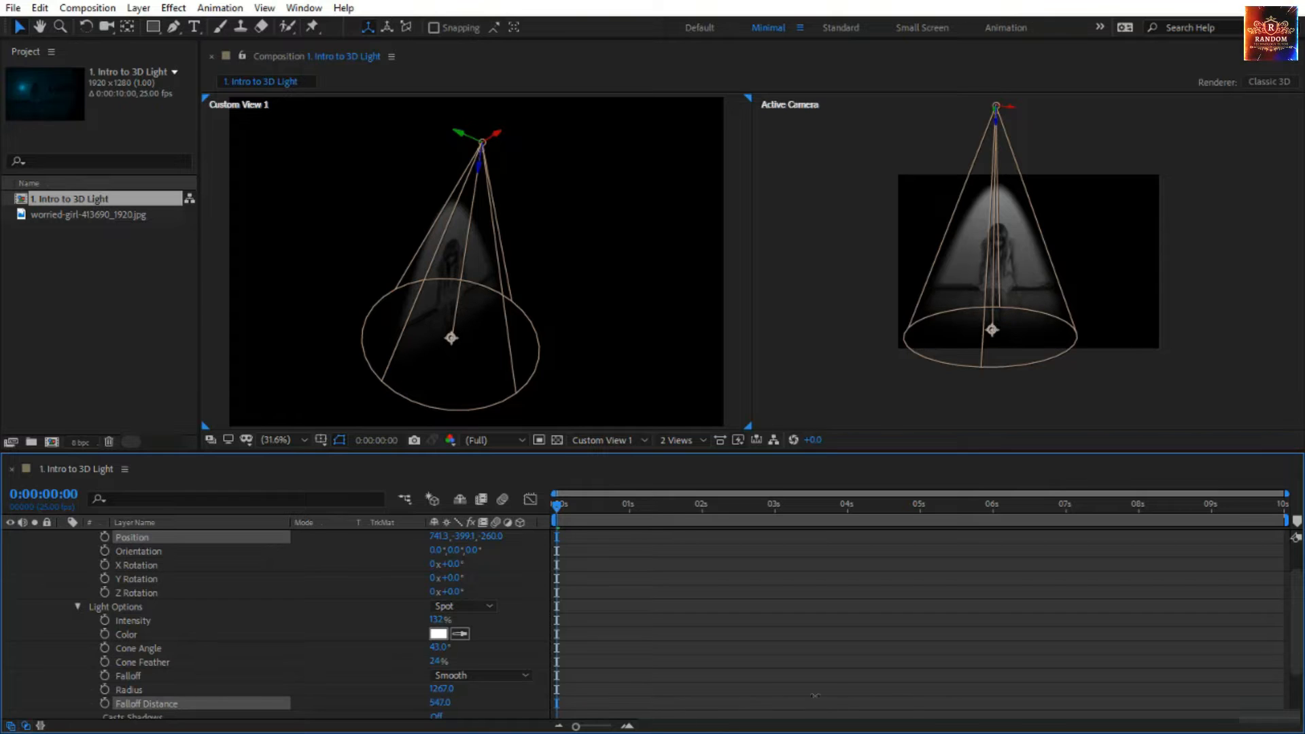
pyautogui.moveTo(814, 695); pyautogui.dragTo(1232, 674)
# Show the composition in a single Active Camera view fitted up to 100%, and set the spot light's intensity to 232%.
pyautogui.click(683, 437)
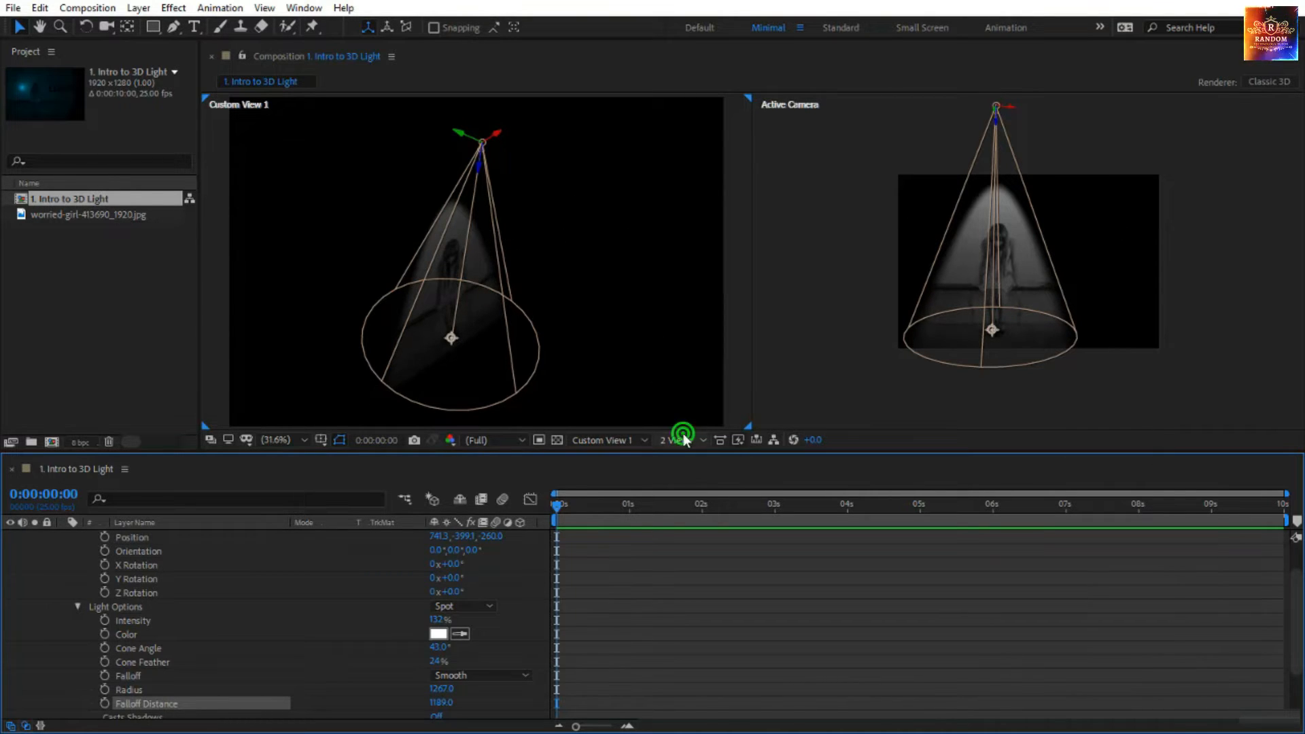
pyautogui.click(697, 454)
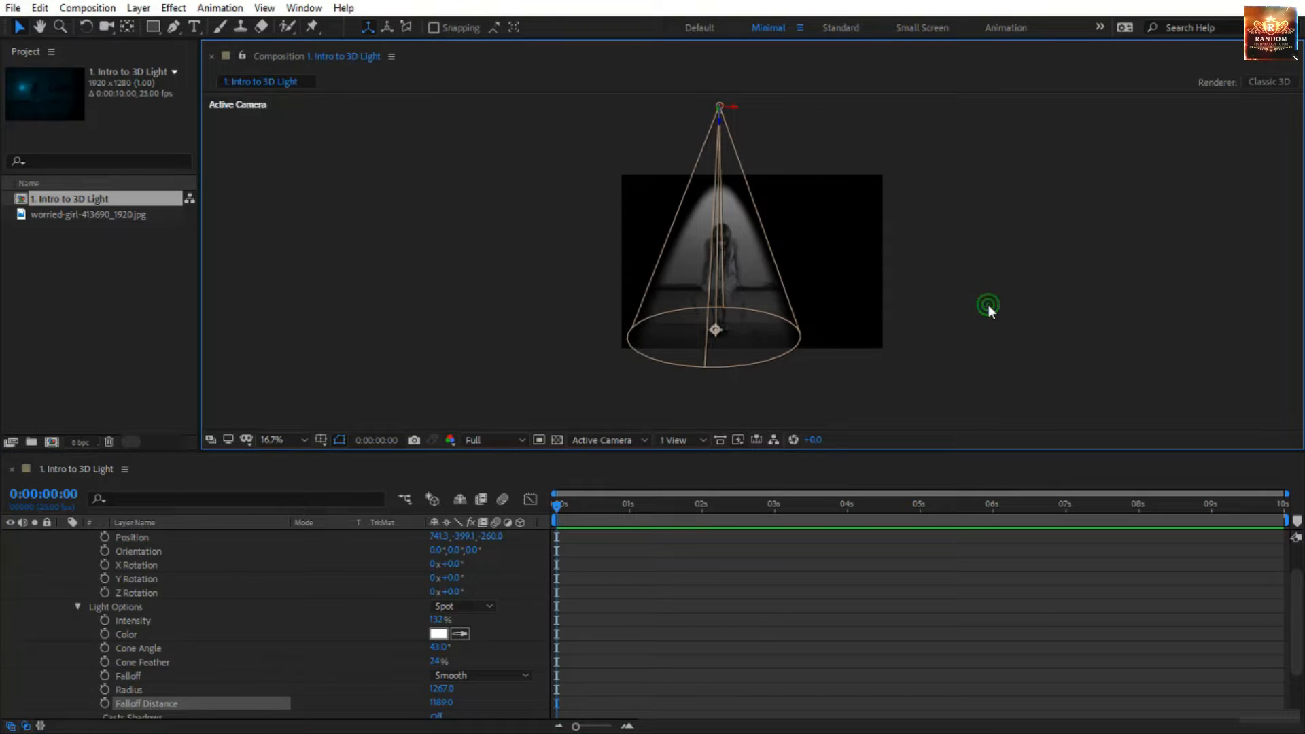
pyautogui.click(988, 304)
pyautogui.click(291, 442)
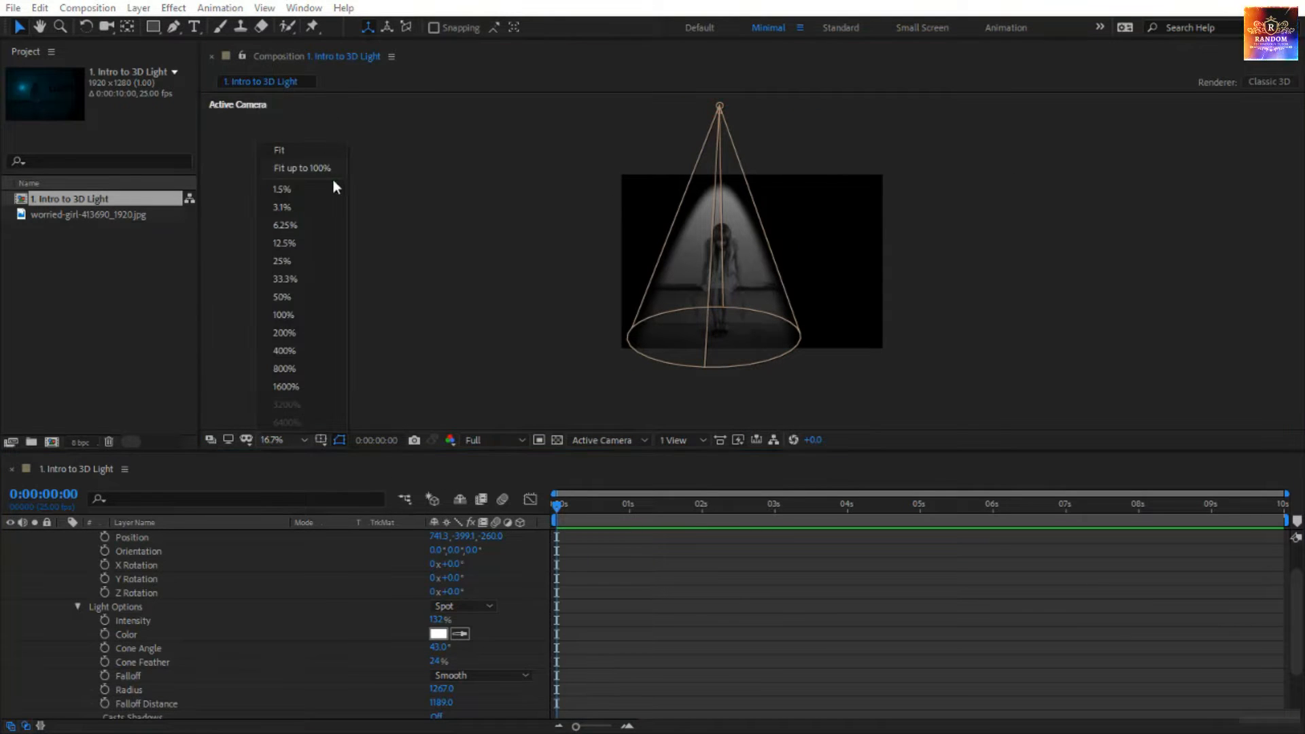
pyautogui.click(326, 170)
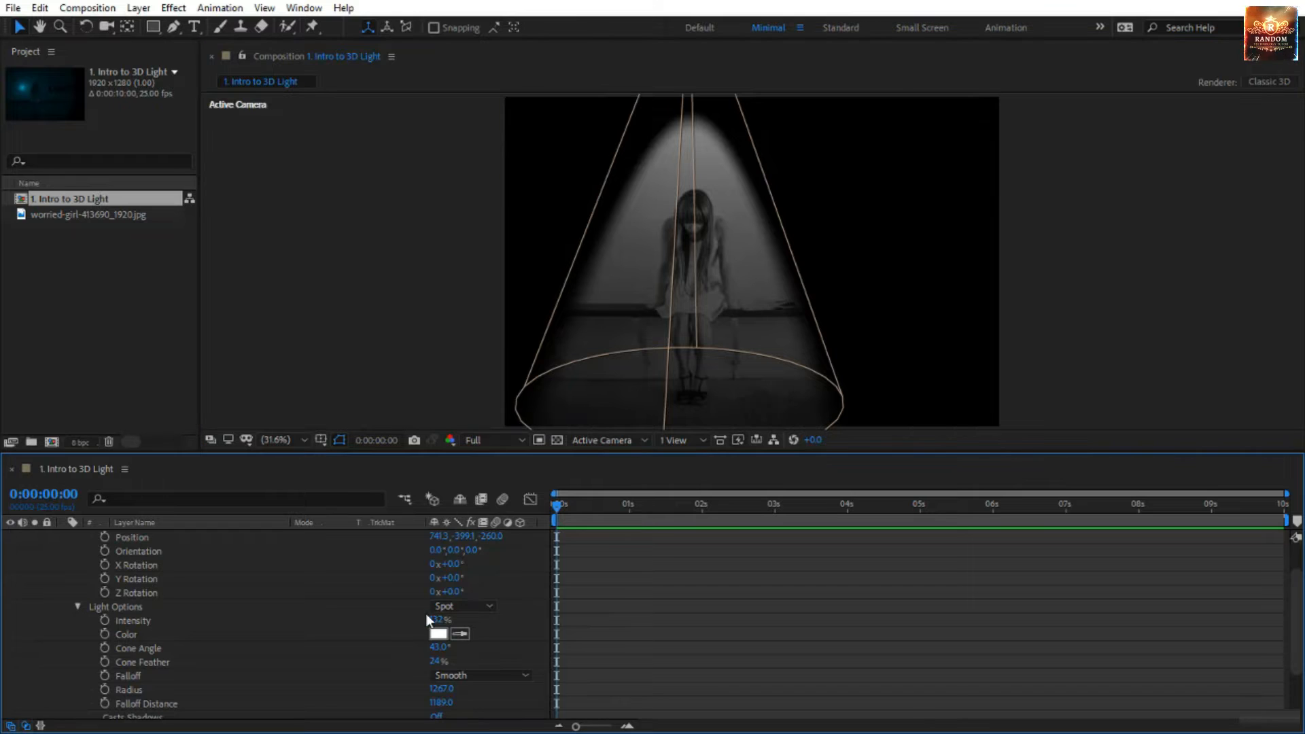
pyautogui.moveTo(437, 620); pyautogui.dragTo(521, 625)
pyautogui.click(1124, 253)
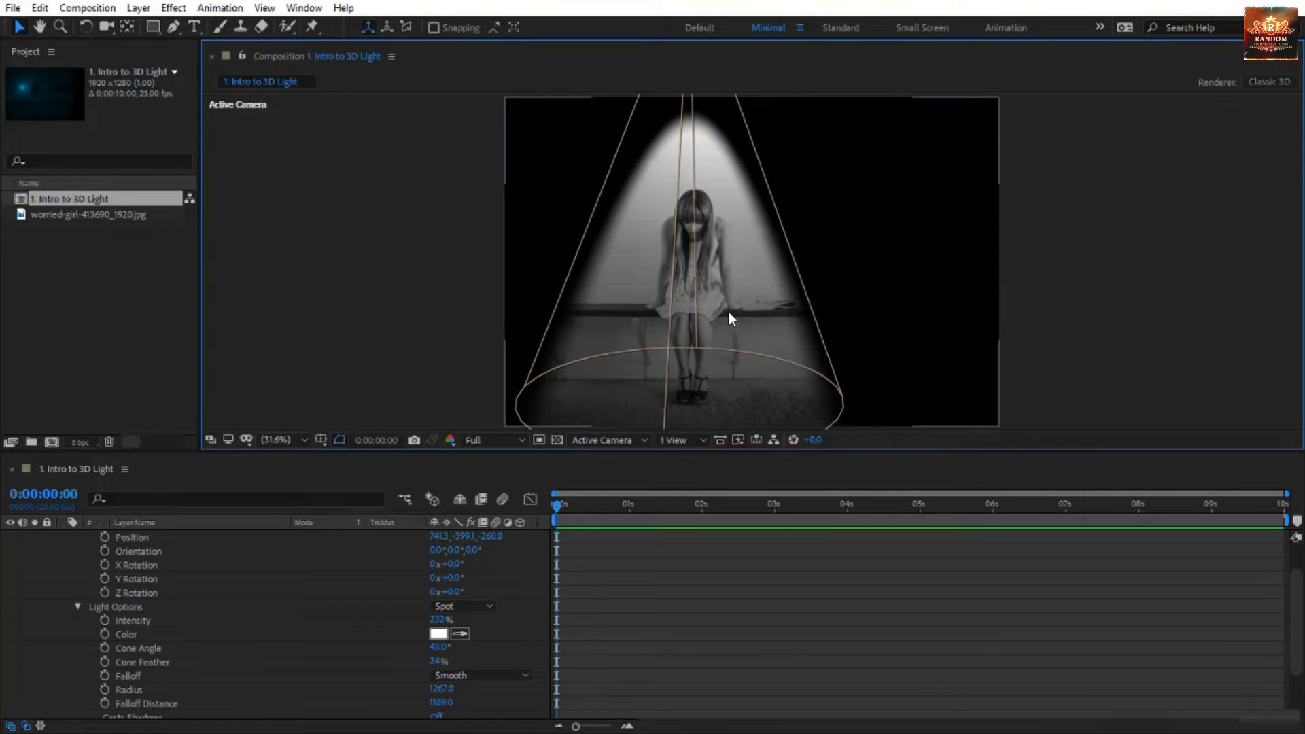
# Select the spot light, try a Y rotation of 29°, and undo the rotation.
pyautogui.press(',')
pyautogui.press(',')
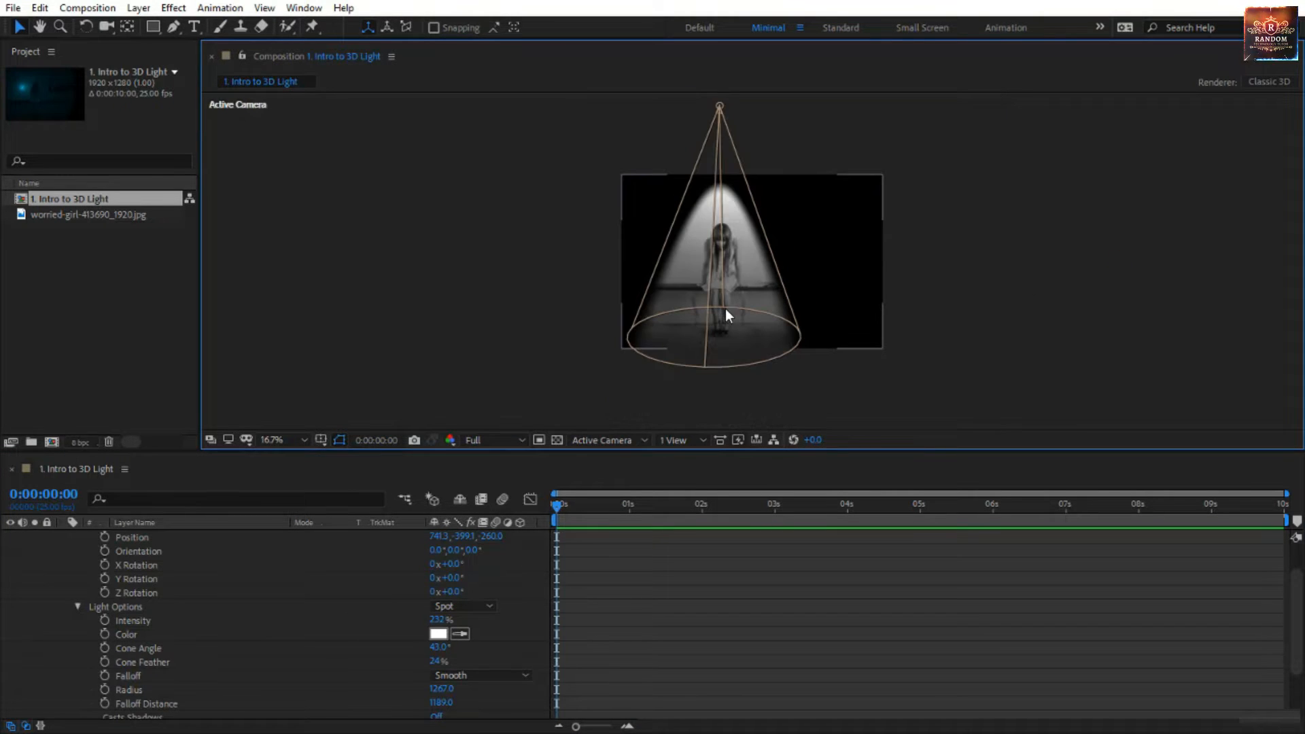
pyautogui.click(721, 106)
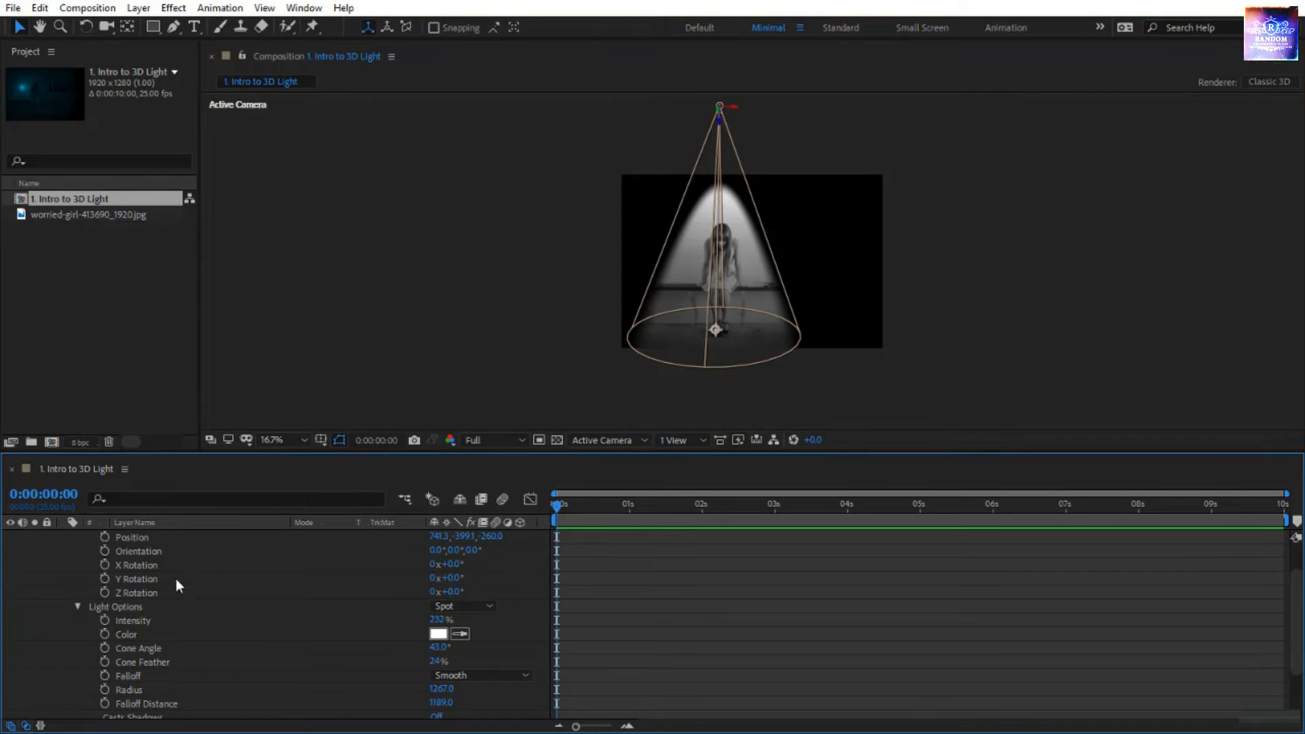
pyautogui.click(144, 555)
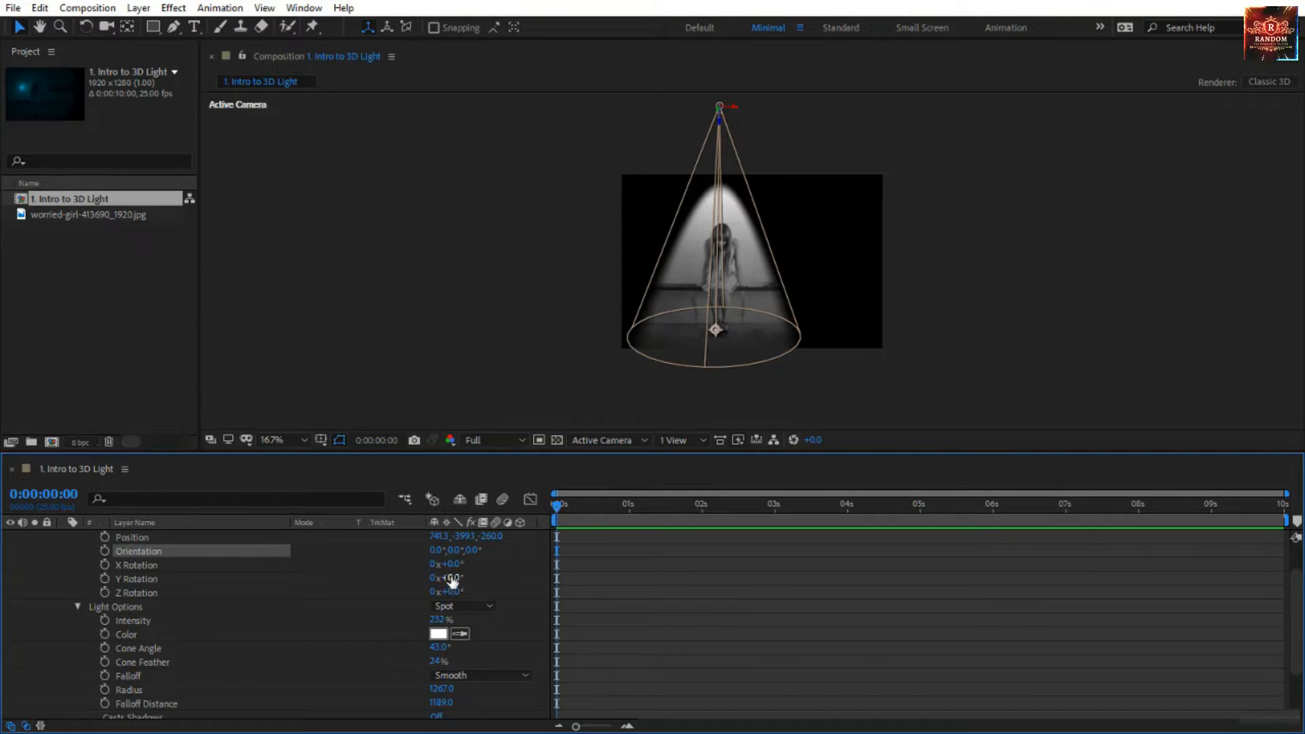
pyautogui.moveTo(453, 585); pyautogui.dragTo(485, 586)
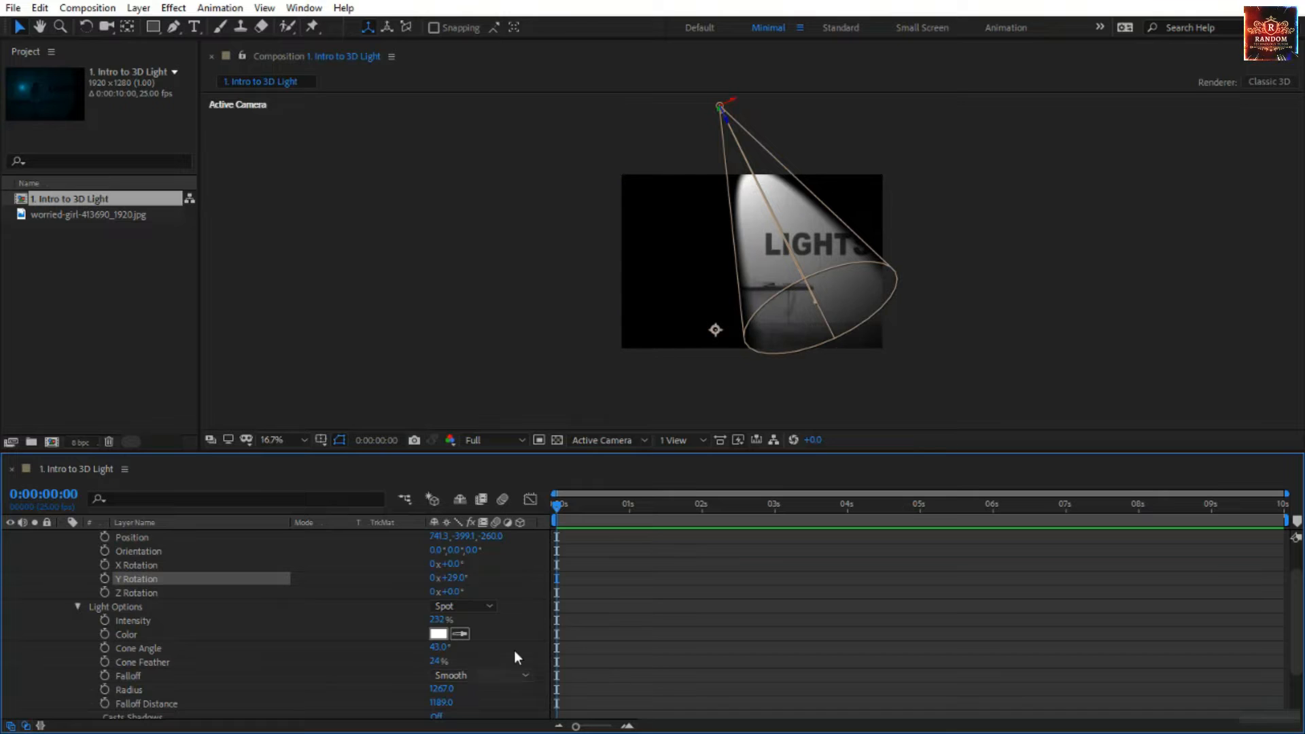
pyautogui.hotkey('ctrl', 'z')
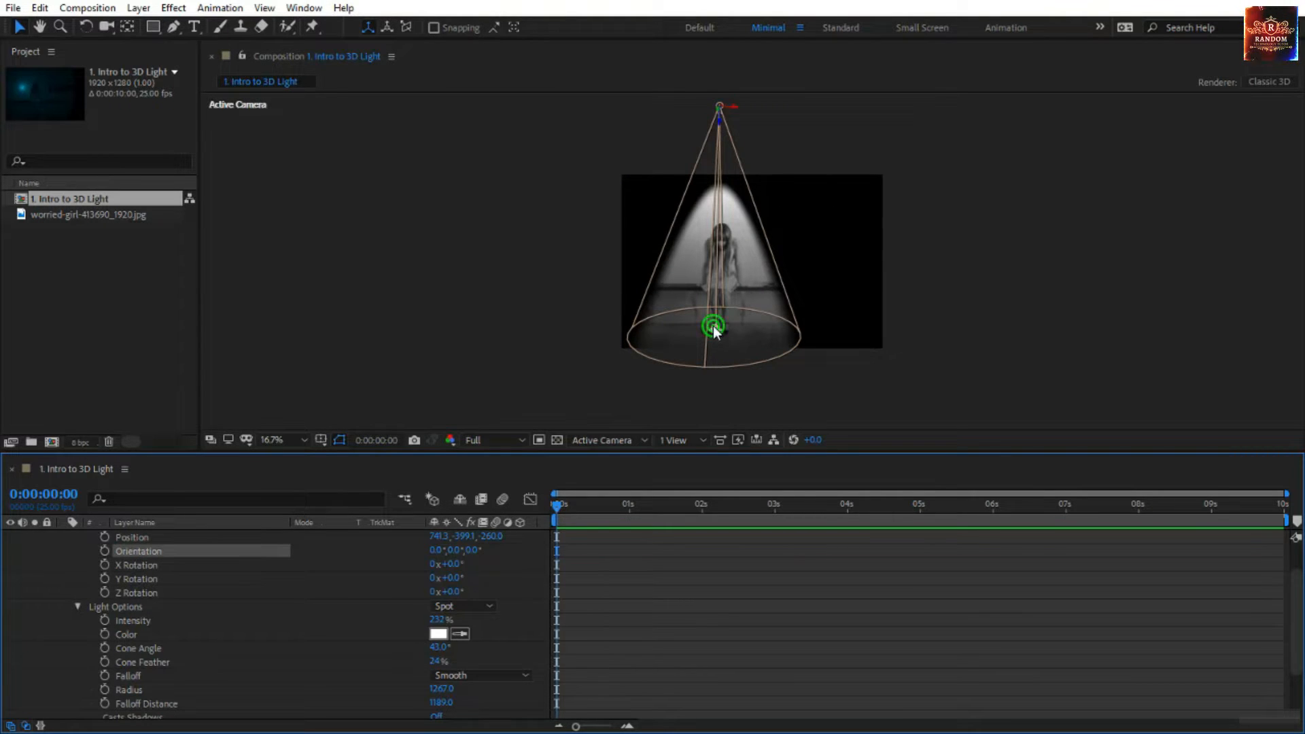
# Raise the spot light further above the girl to about 741.3, -561.5, -260.0.
pyautogui.moveTo(713, 330)
pyautogui.mouseDown()
pyautogui.moveTo(831, 293)
pyautogui.moveTo(850, 272)
pyautogui.moveTo(746, 320)
pyautogui.moveTo(641, 327)
pyautogui.moveTo(722, 330)
pyautogui.moveTo(711, 330)
pyautogui.mouseUp()
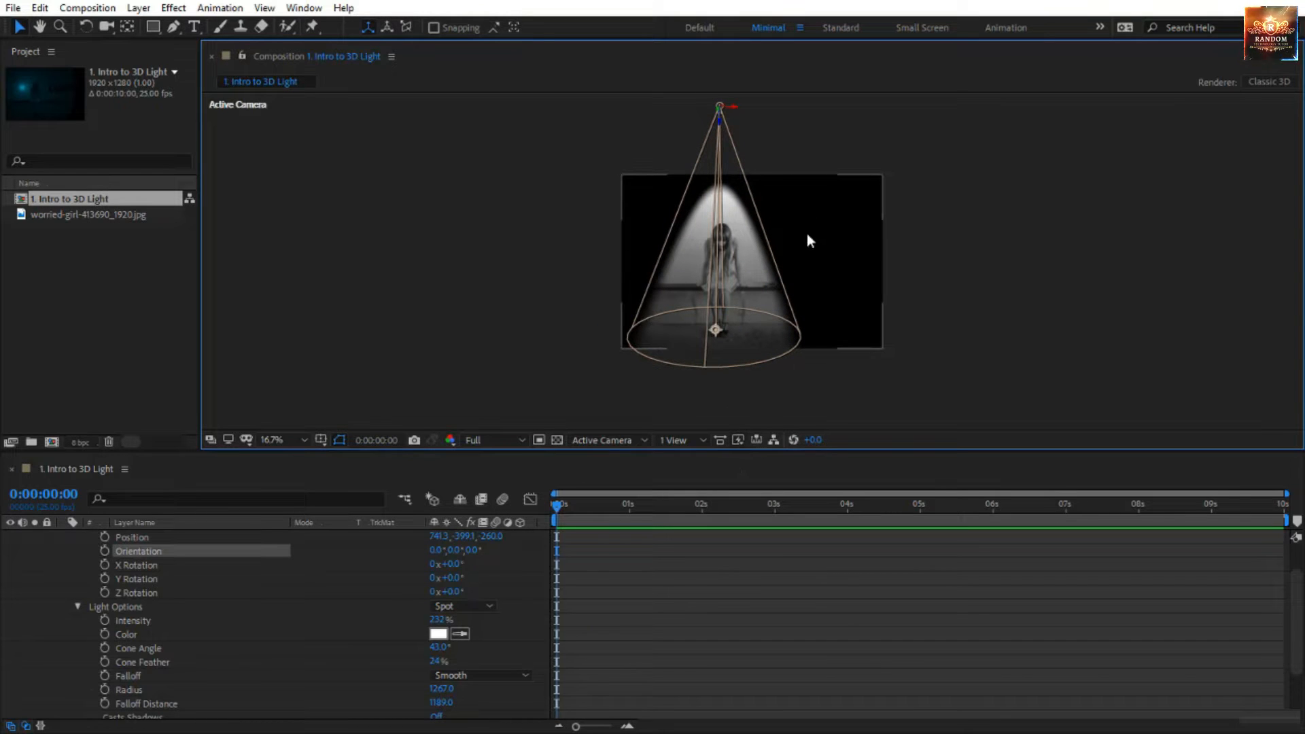
pyautogui.click(287, 446)
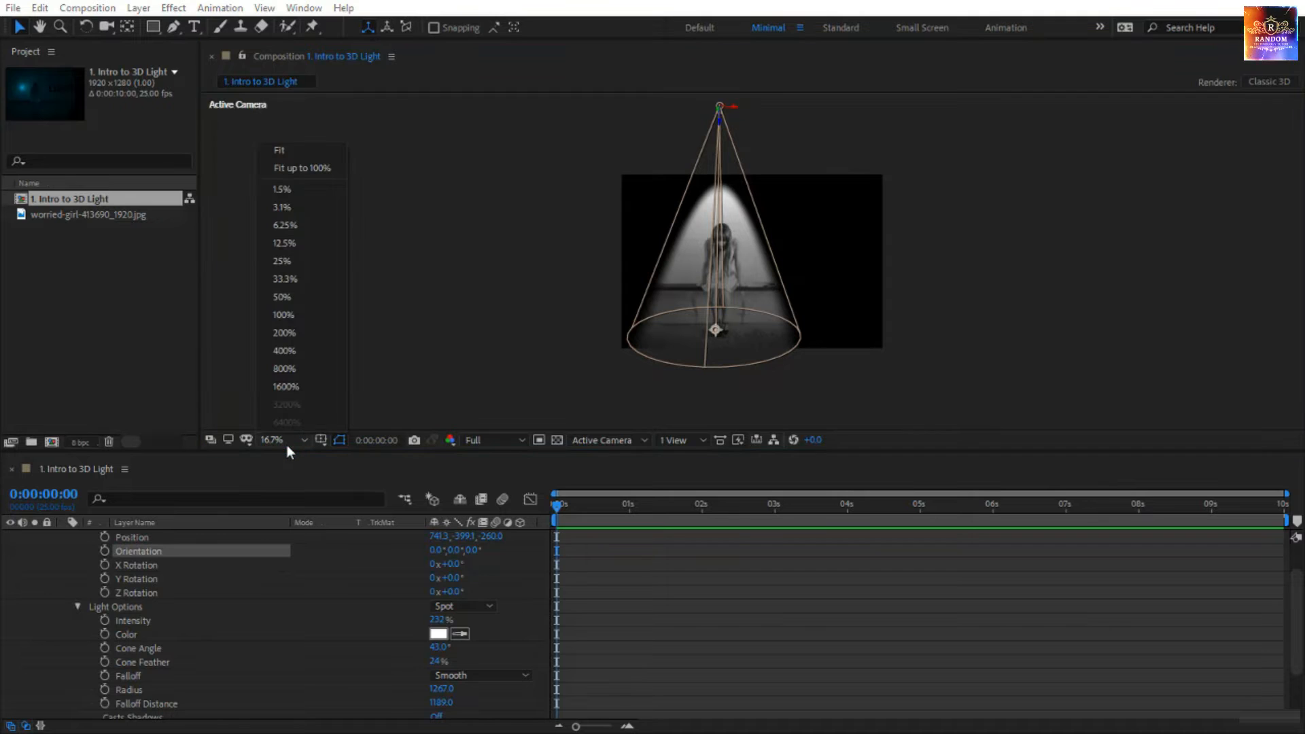
pyautogui.click(324, 171)
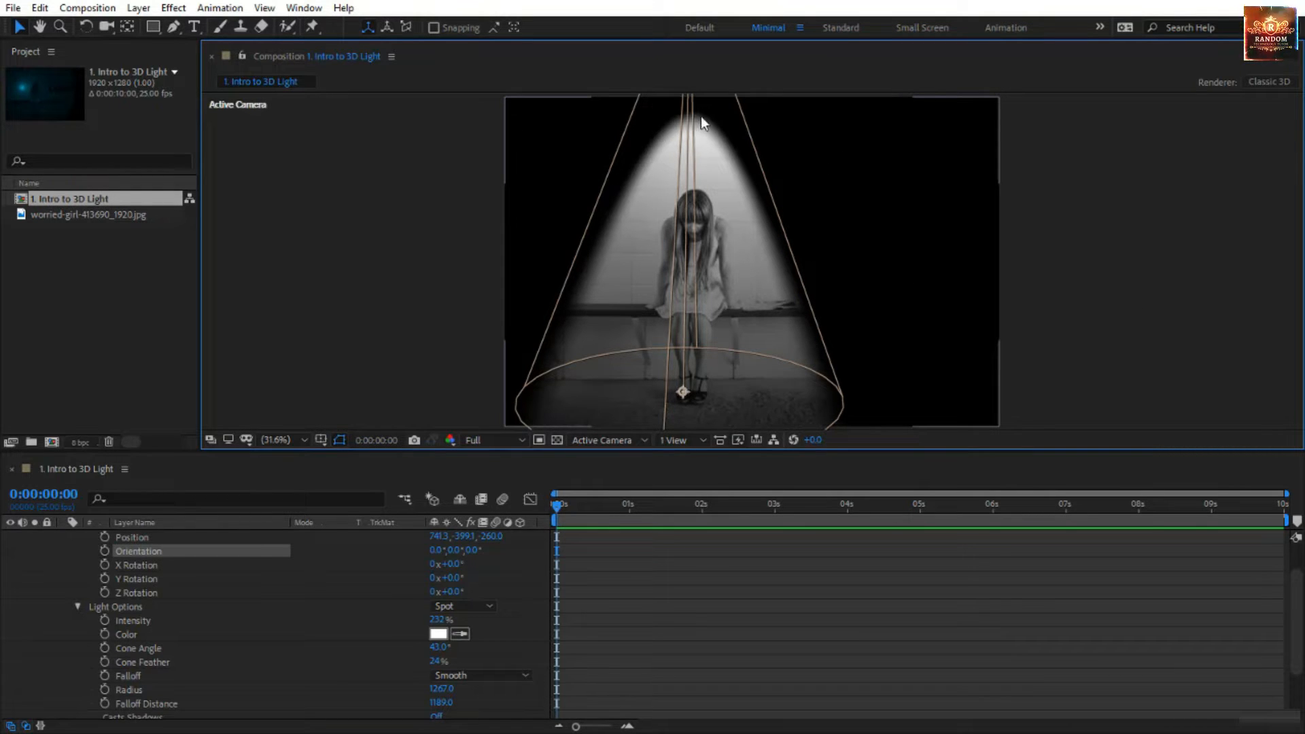
pyautogui.press(',')
pyautogui.press(',')
pyautogui.press(',')
pyautogui.press(',')
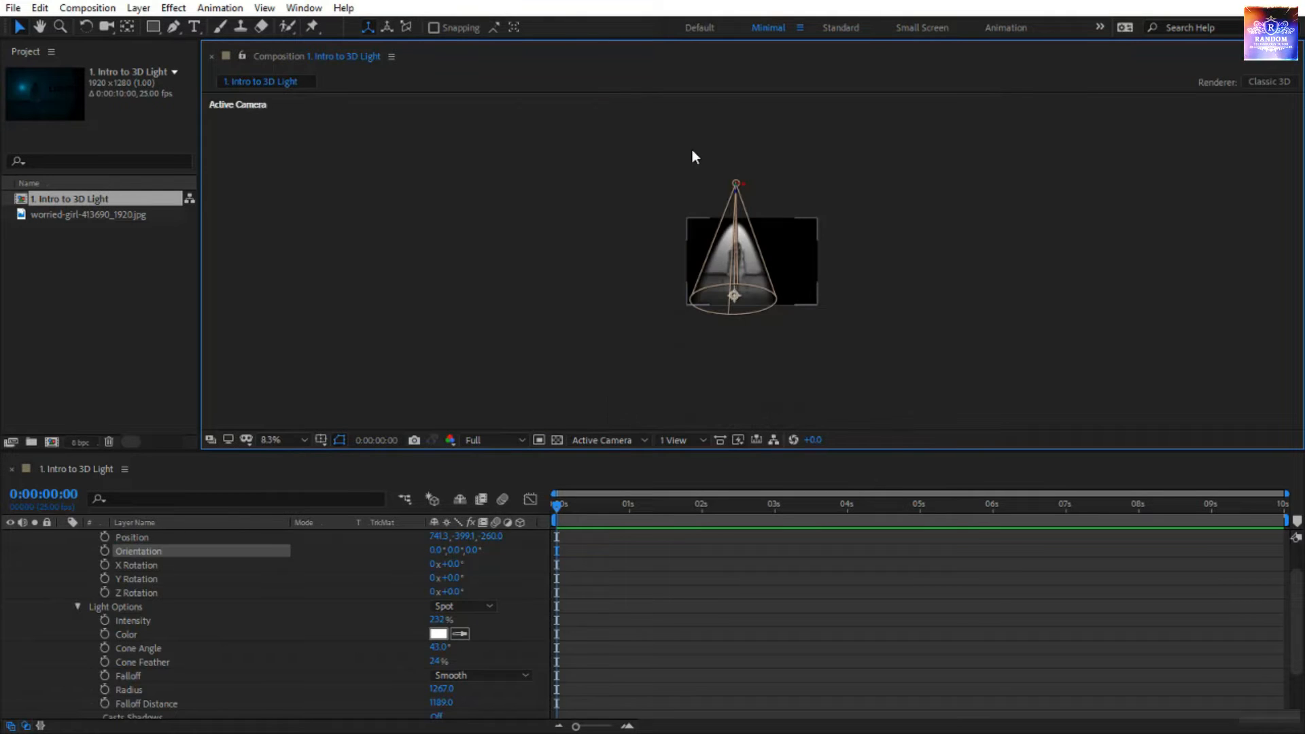
pyautogui.moveTo(736, 188); pyautogui.dragTo(736, 173)
pyautogui.click(276, 440)
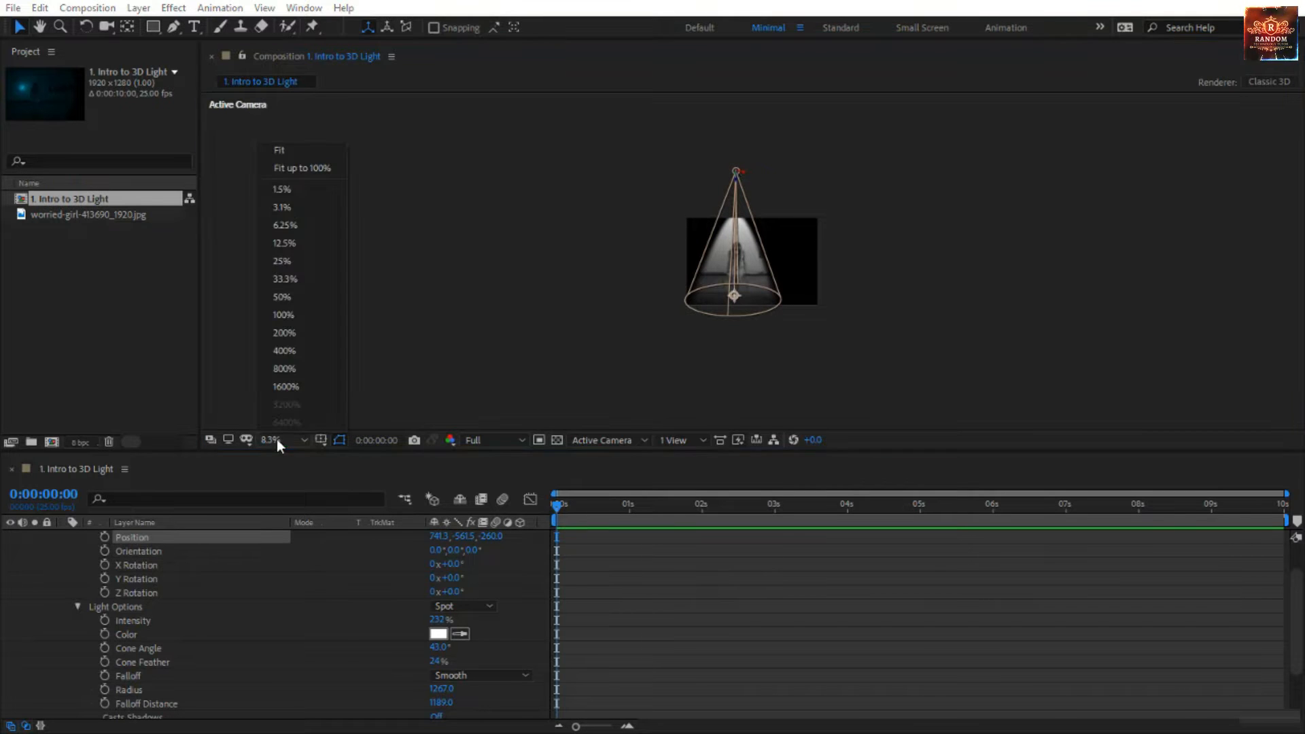
pyautogui.click(303, 170)
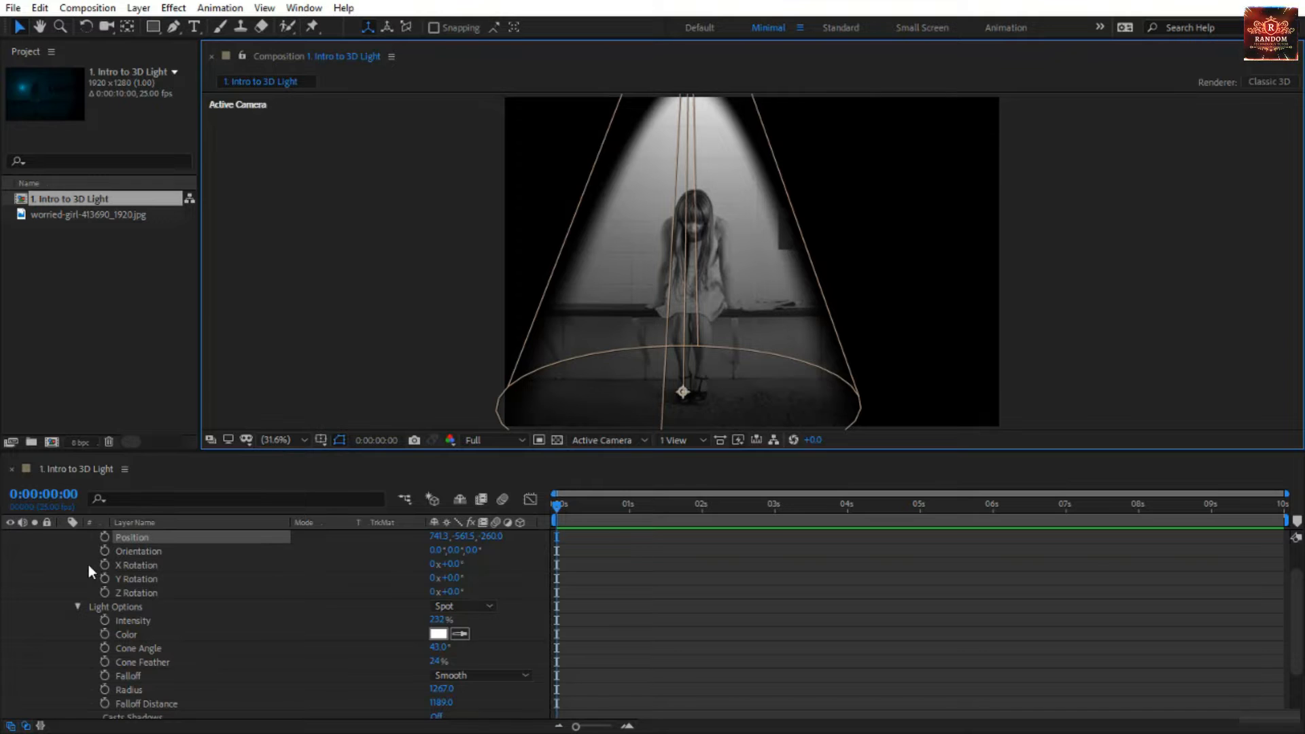
# Collapse the spot light's properties and add a new white Ambient light with 100% intensity to the composition.
pyautogui.scroll(3, 82, 561)
pyautogui.click(63, 537)
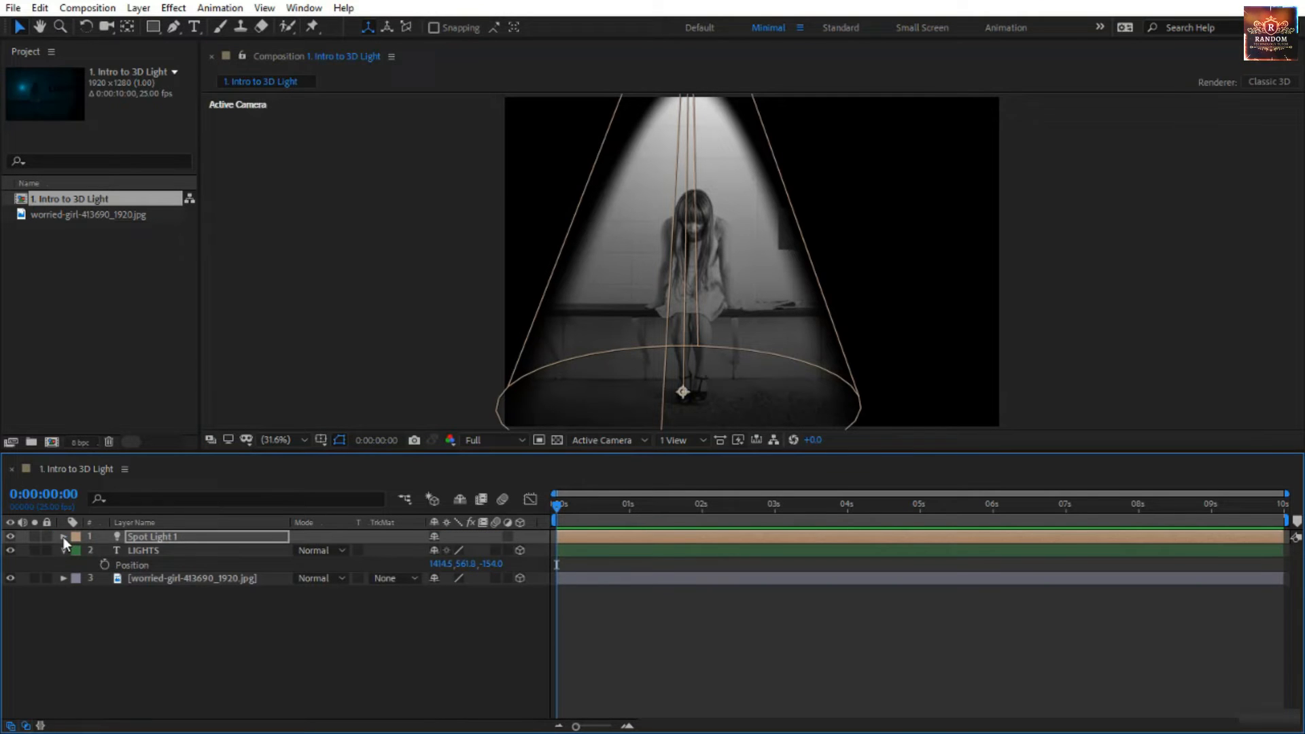
pyautogui.rightClick(181, 645)
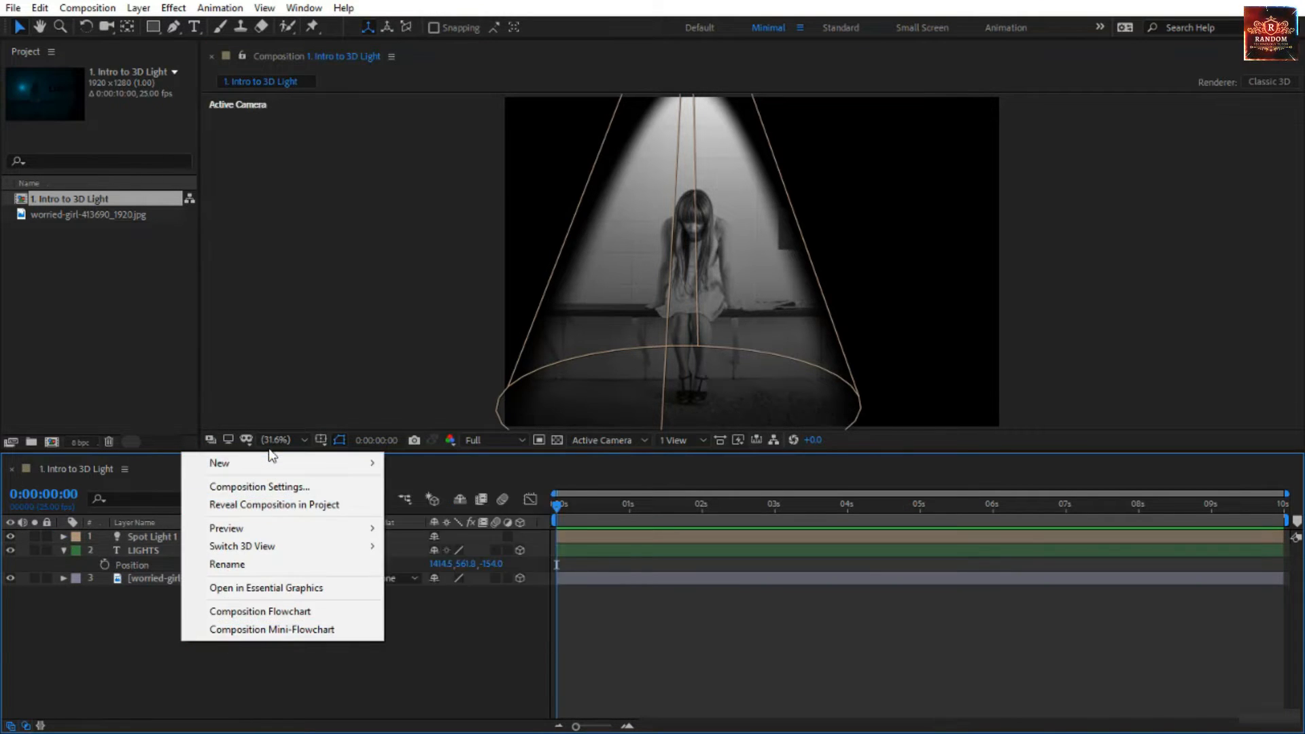
pyautogui.moveTo(272, 463)
pyautogui.click(492, 525)
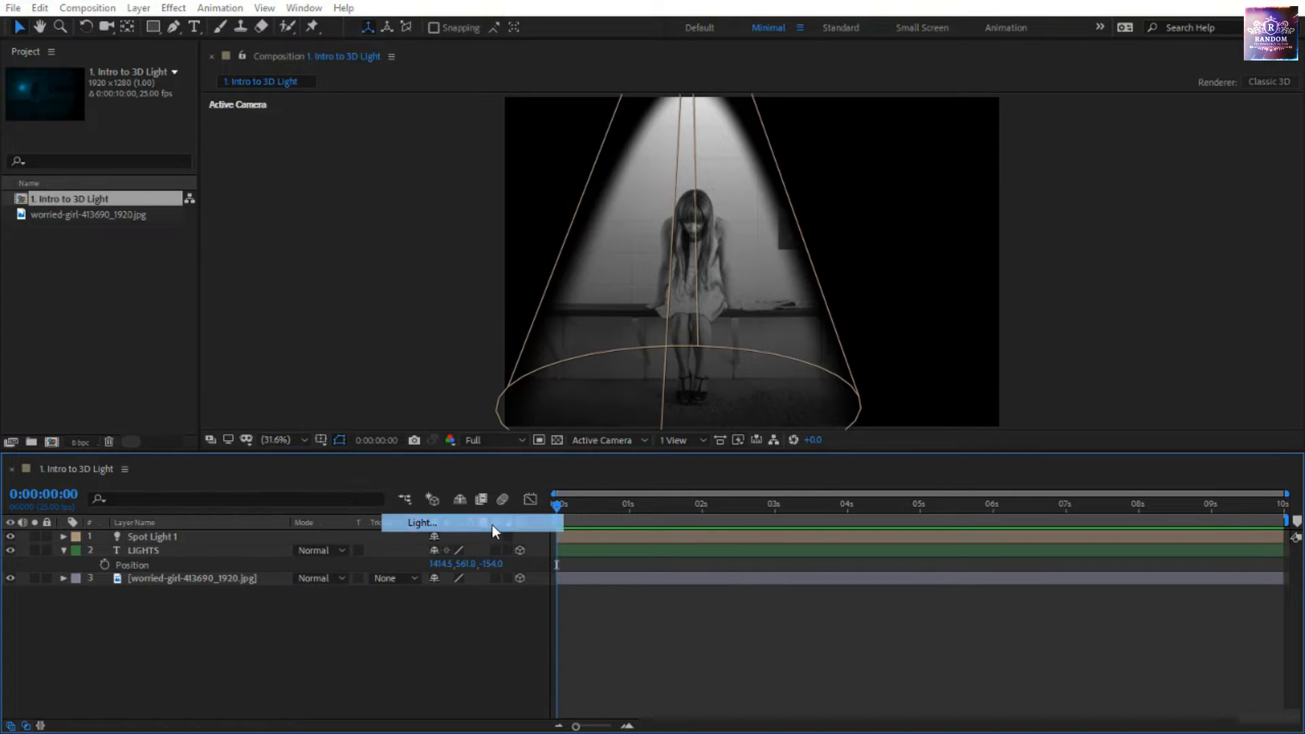
pyautogui.click(696, 160)
pyautogui.moveTo(694, 167); pyautogui.dragTo(1065, 148)
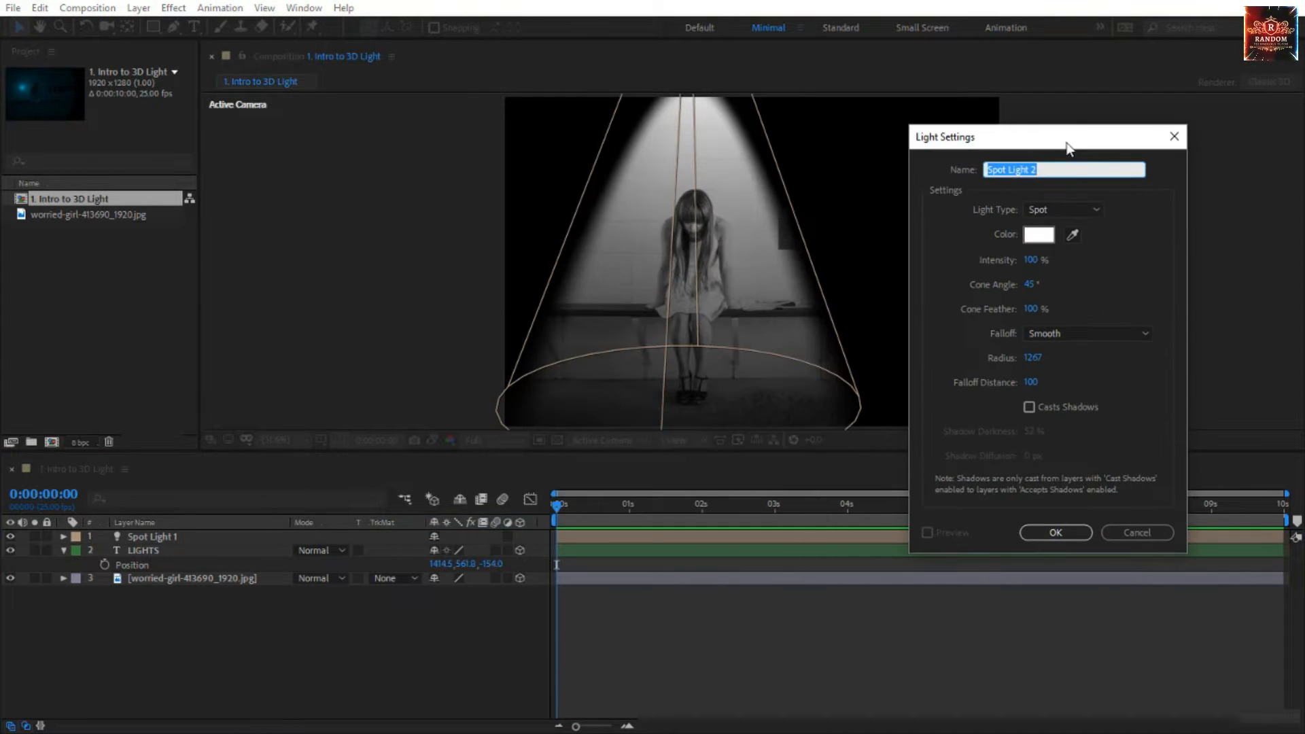
pyautogui.click(1055, 208)
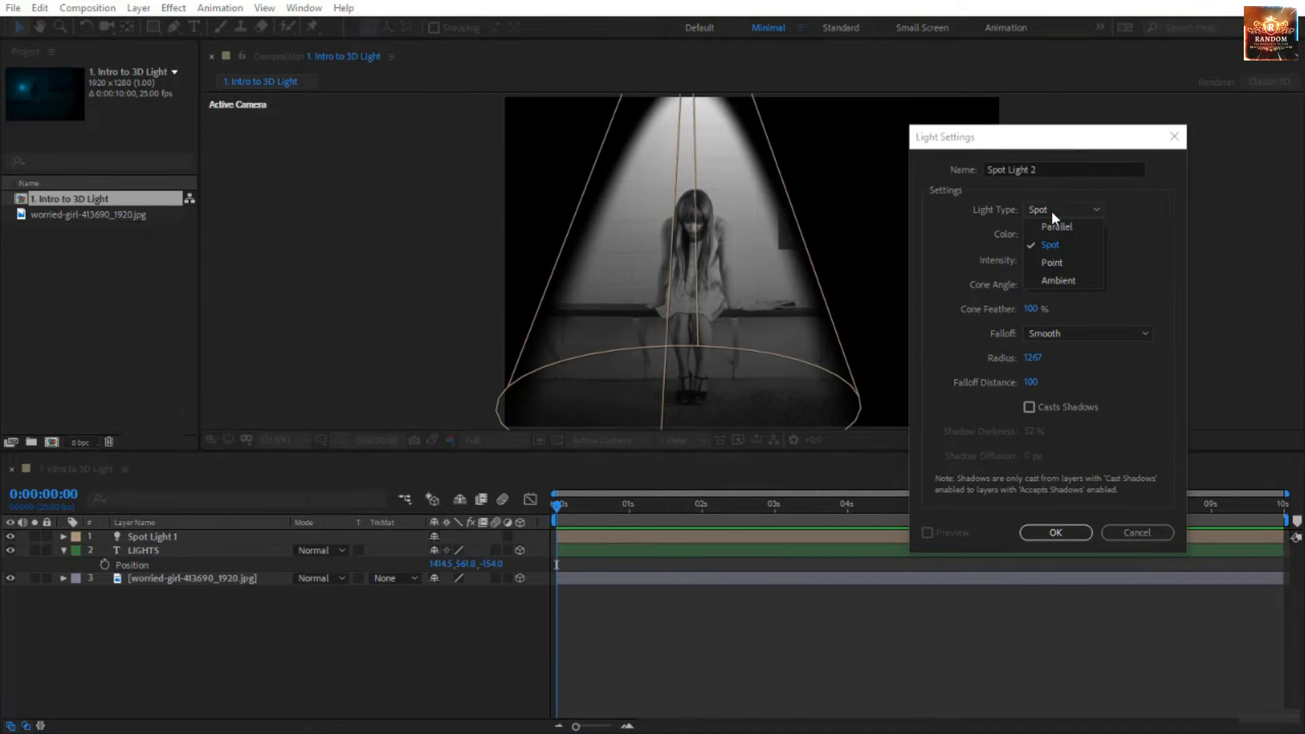
pyautogui.click(1067, 278)
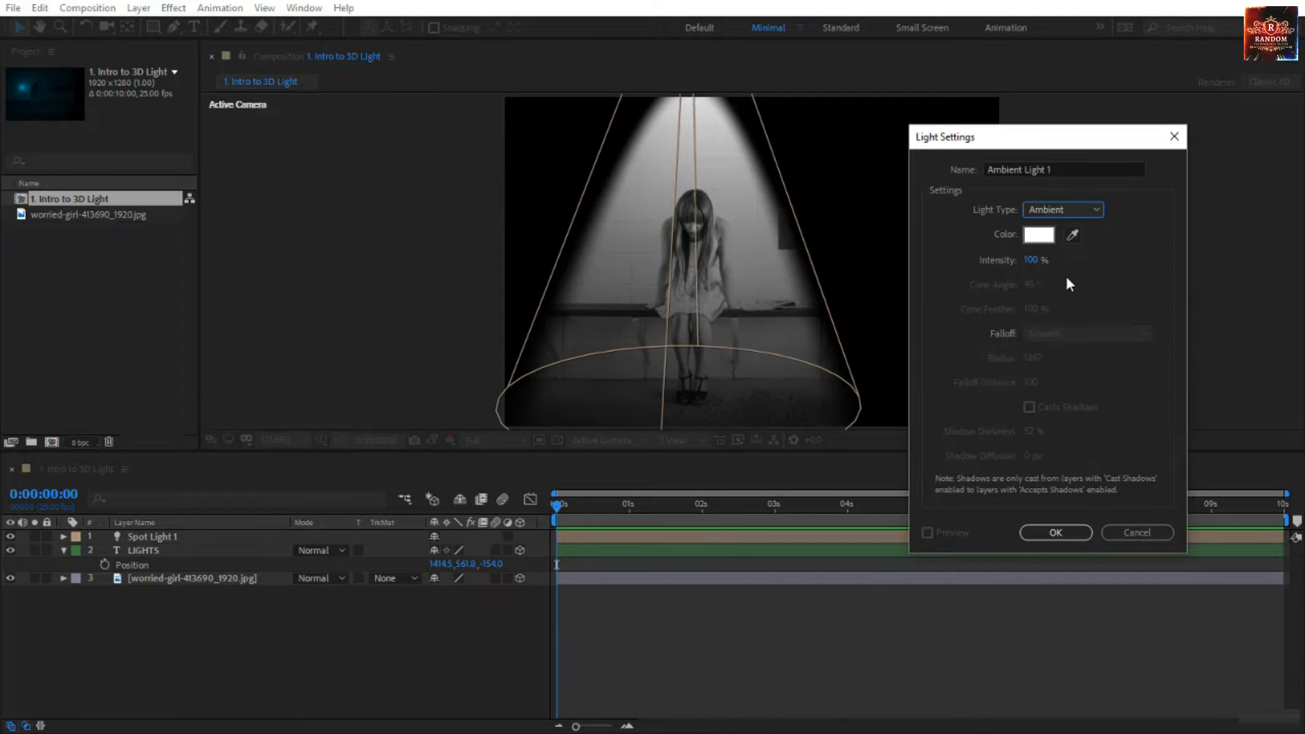
pyautogui.click(1047, 534)
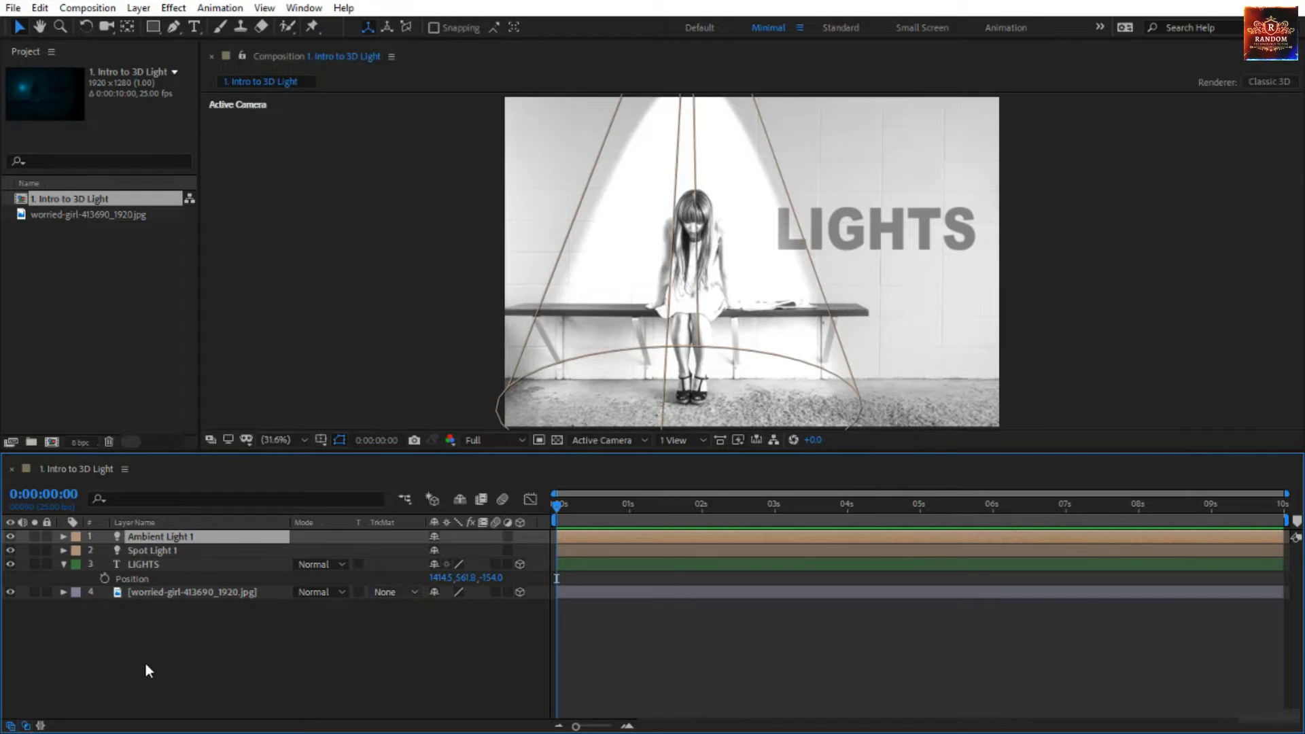
# Expand the ambient light's options and lower its intensity to 18%.
pyautogui.click(64, 537)
pyautogui.click(77, 550)
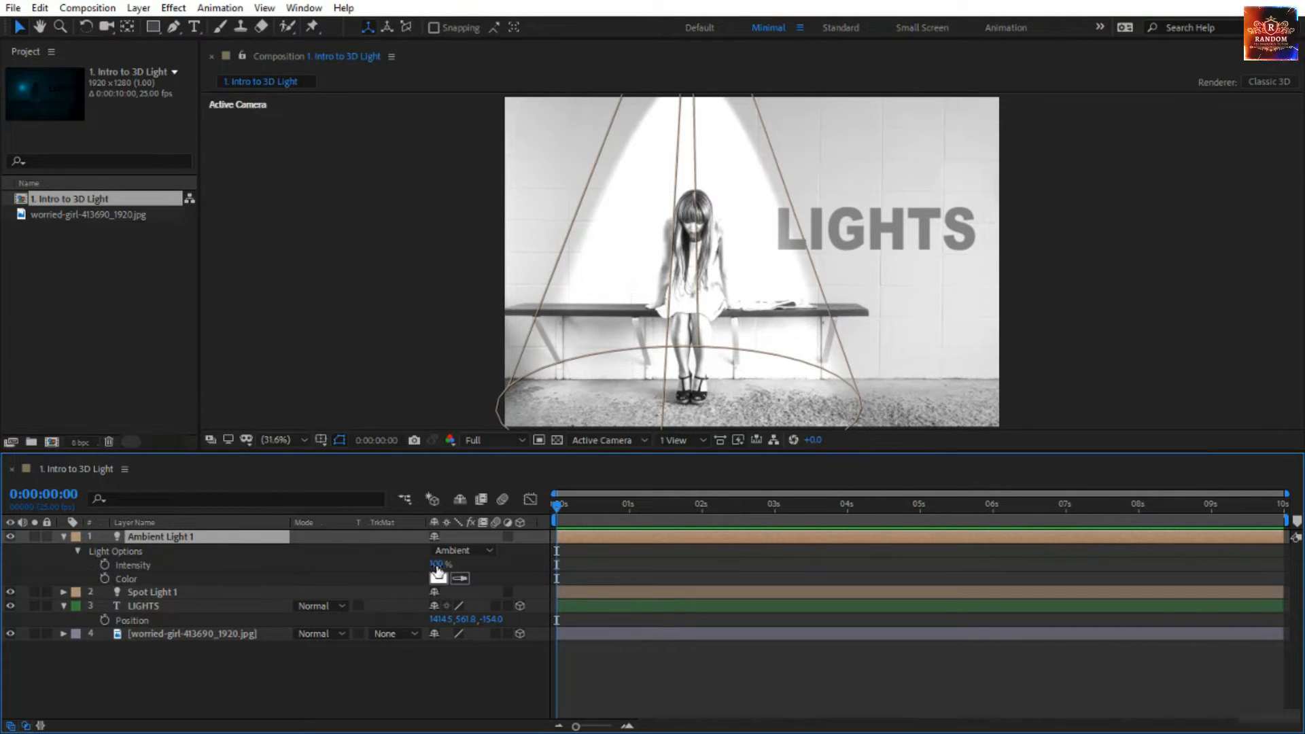
pyautogui.moveTo(443, 563); pyautogui.dragTo(375, 567)
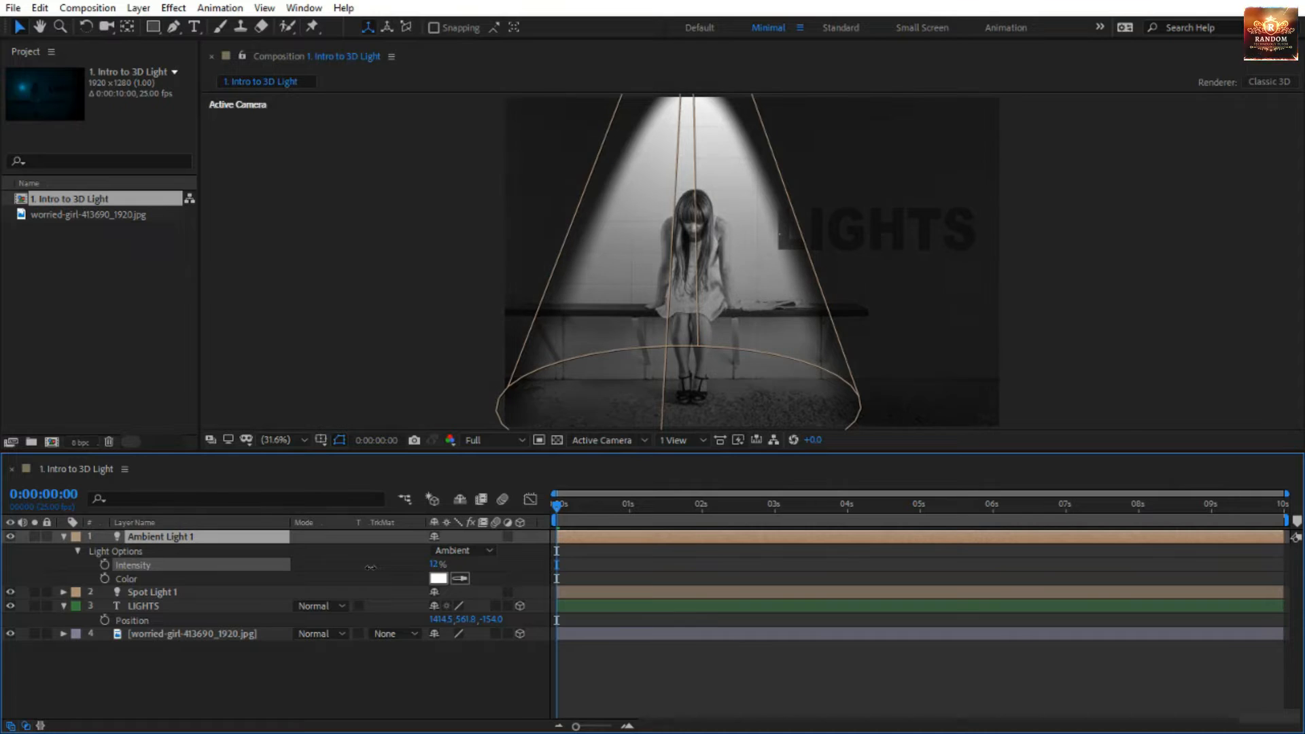
pyautogui.moveTo(371, 567); pyautogui.dragTo(380, 573)
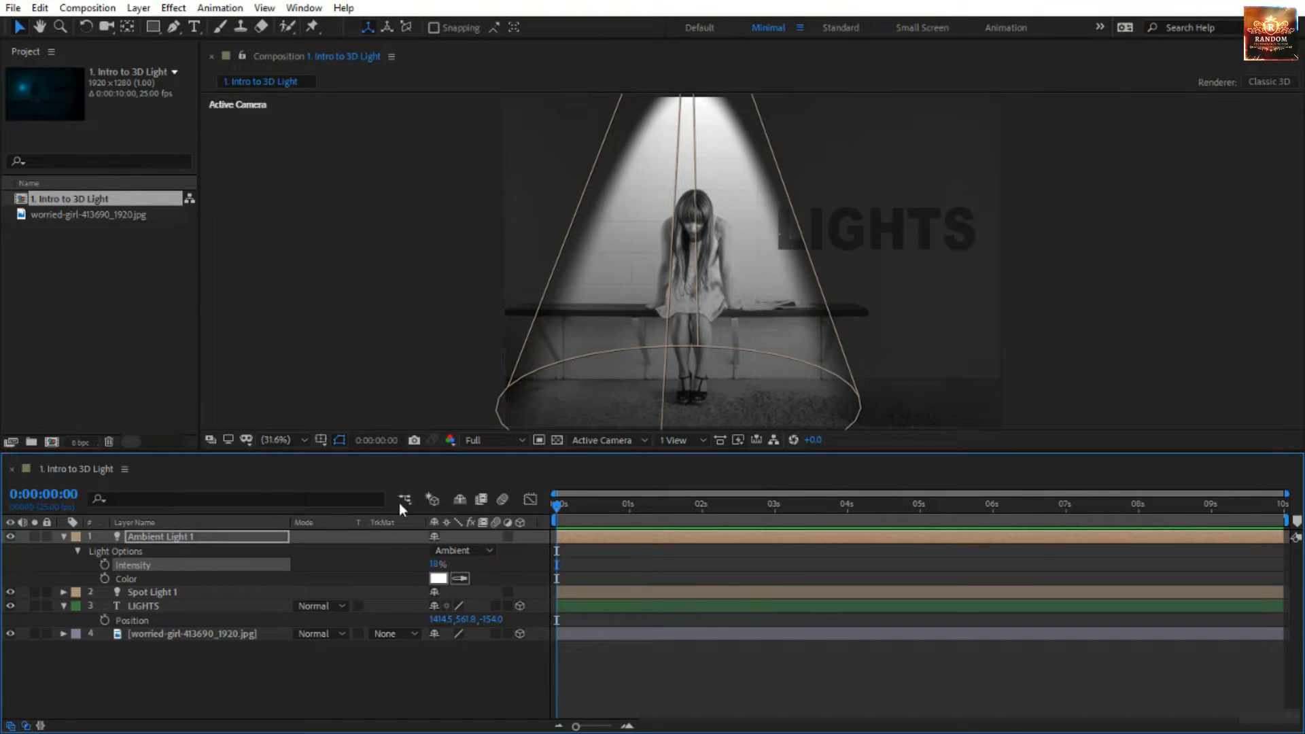
# Set the ambient light's color to yellow-green, CCFF00.
pyautogui.click(239, 542)
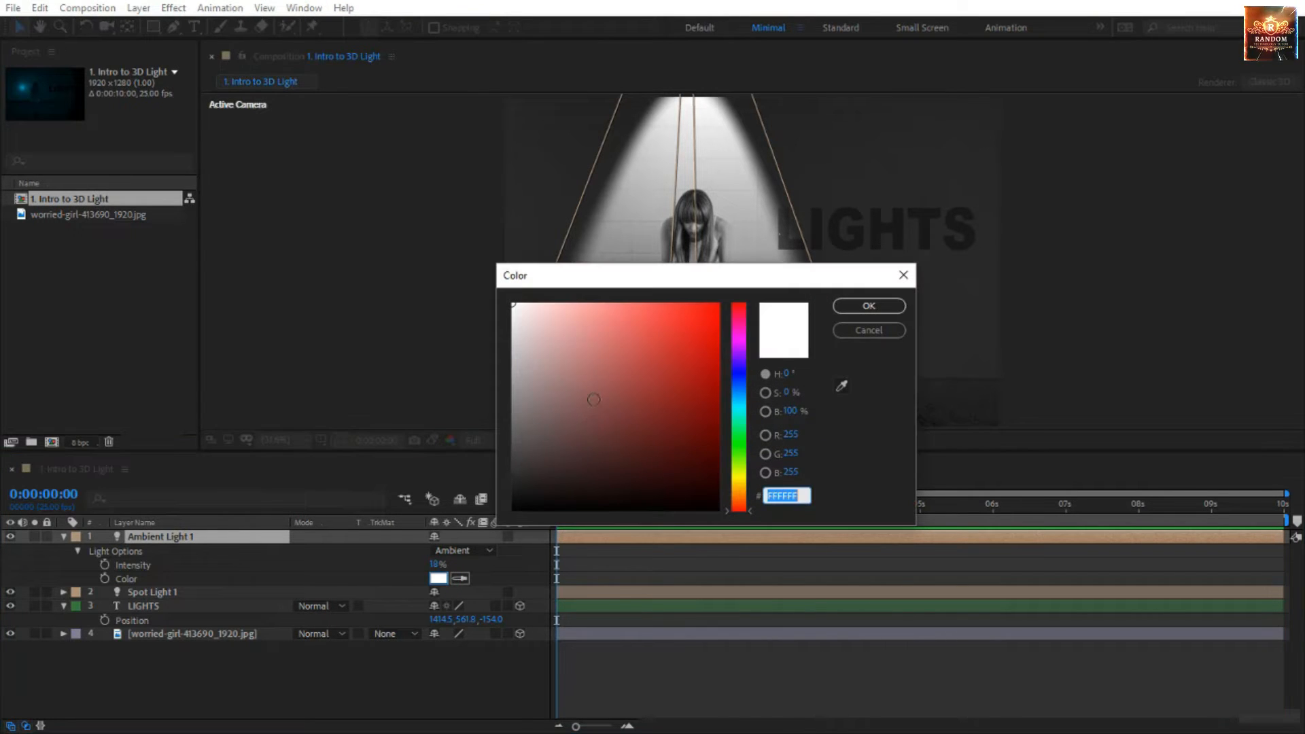
pyautogui.click(571, 371)
pyautogui.moveTo(736, 478)
pyautogui.mouseDown()
pyautogui.moveTo(705, 431)
pyautogui.moveTo(755, 267)
pyautogui.mouseUp()
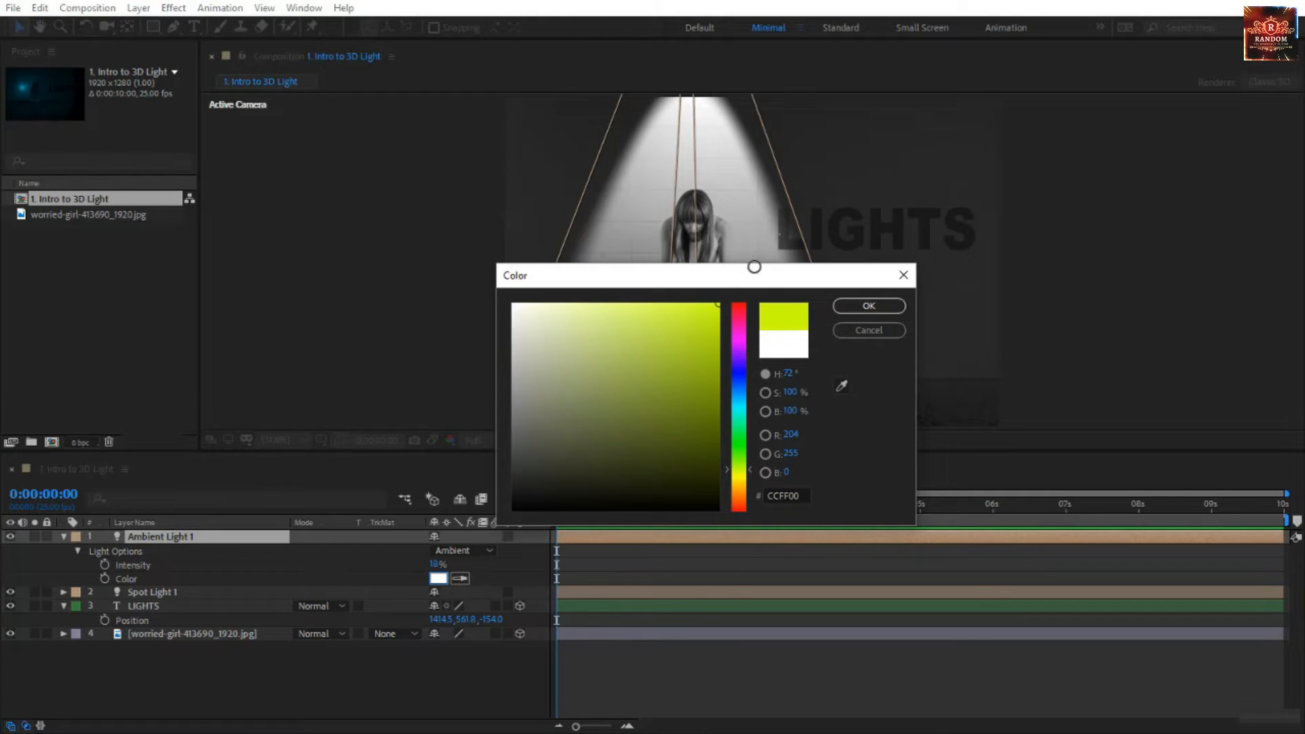
pyautogui.click(868, 306)
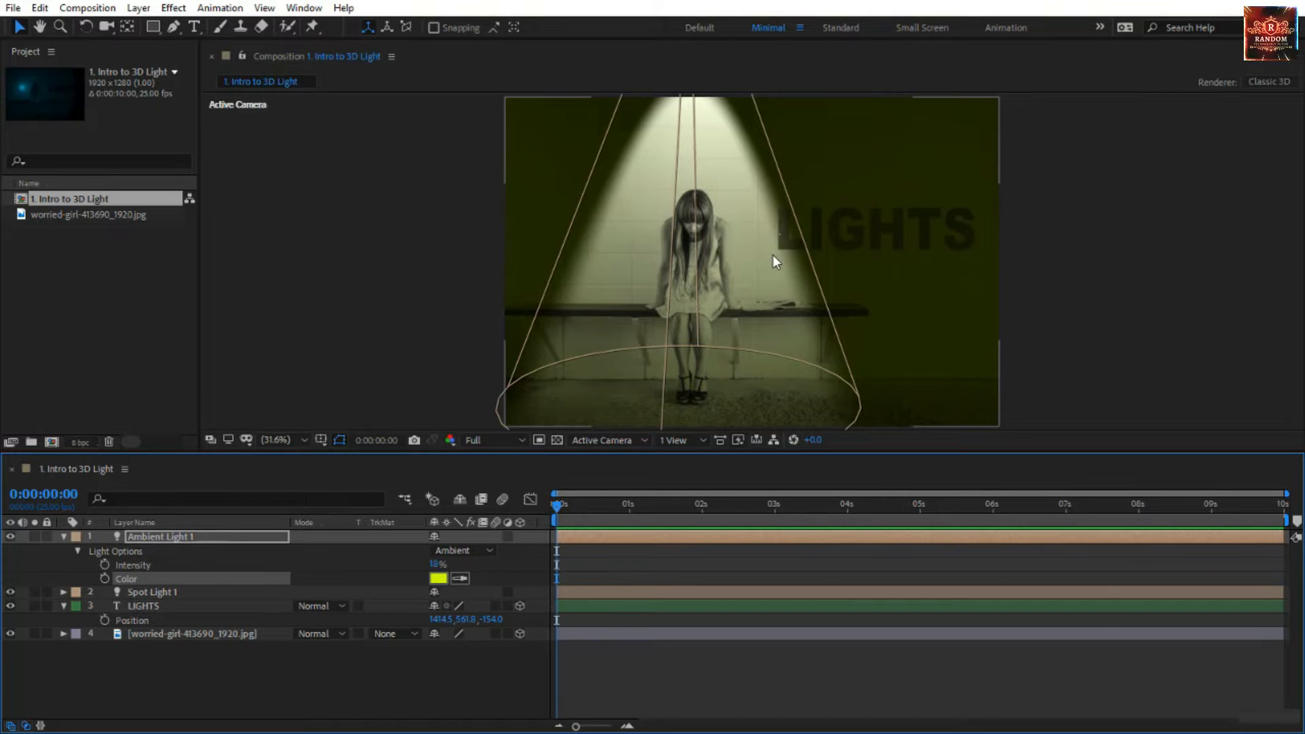
# Set the spot light's intensity to 271% and lower its point of interest to about 703.8, 1364.7, -21.7.
pyautogui.keyDown('ctrl'); pyautogui.click(64, 593); pyautogui.keyUp('ctrl')
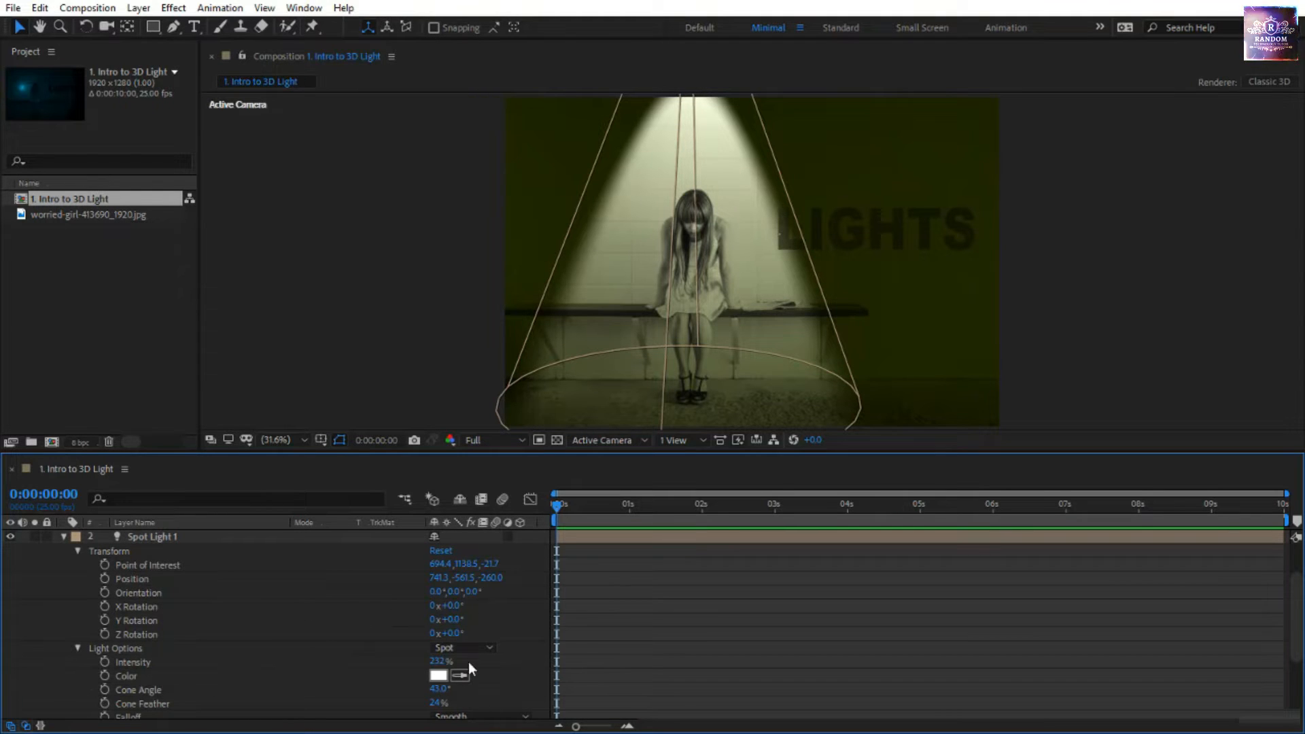
pyautogui.moveTo(440, 661); pyautogui.dragTo(481, 667)
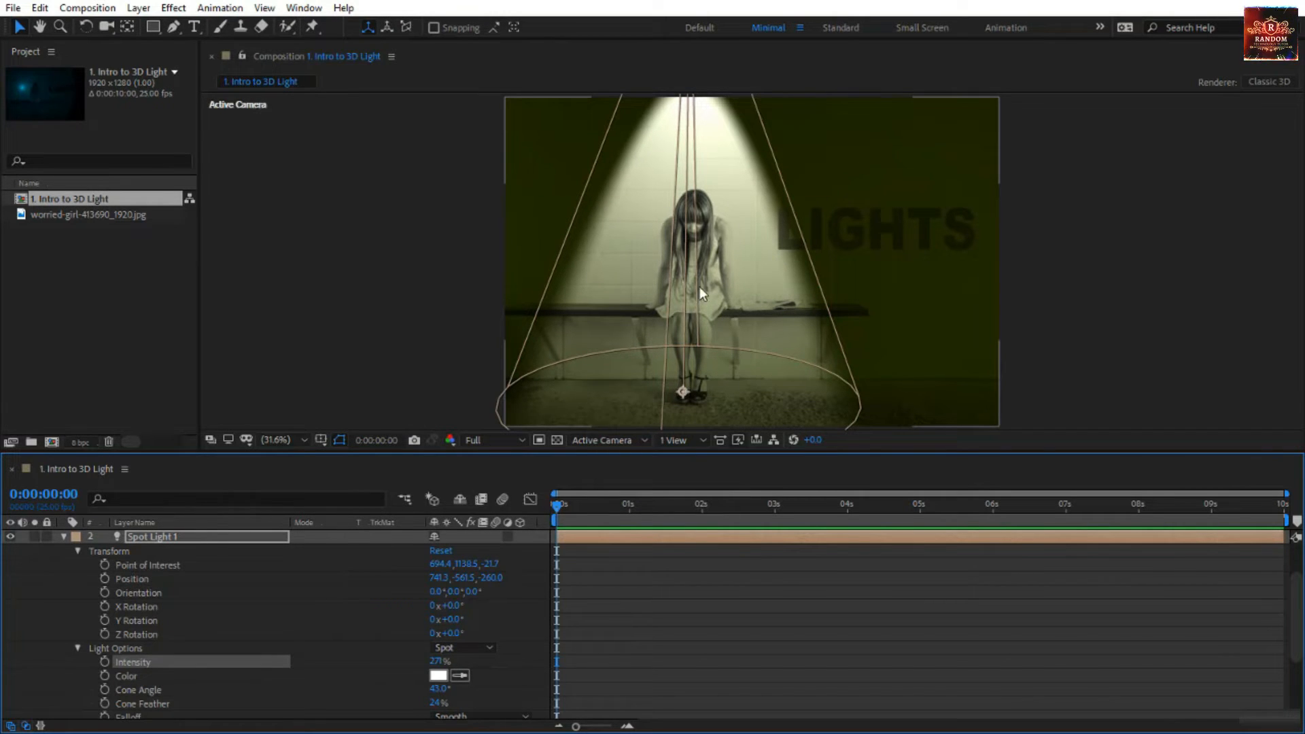
pyautogui.moveTo(681, 393); pyautogui.dragTo(681, 454)
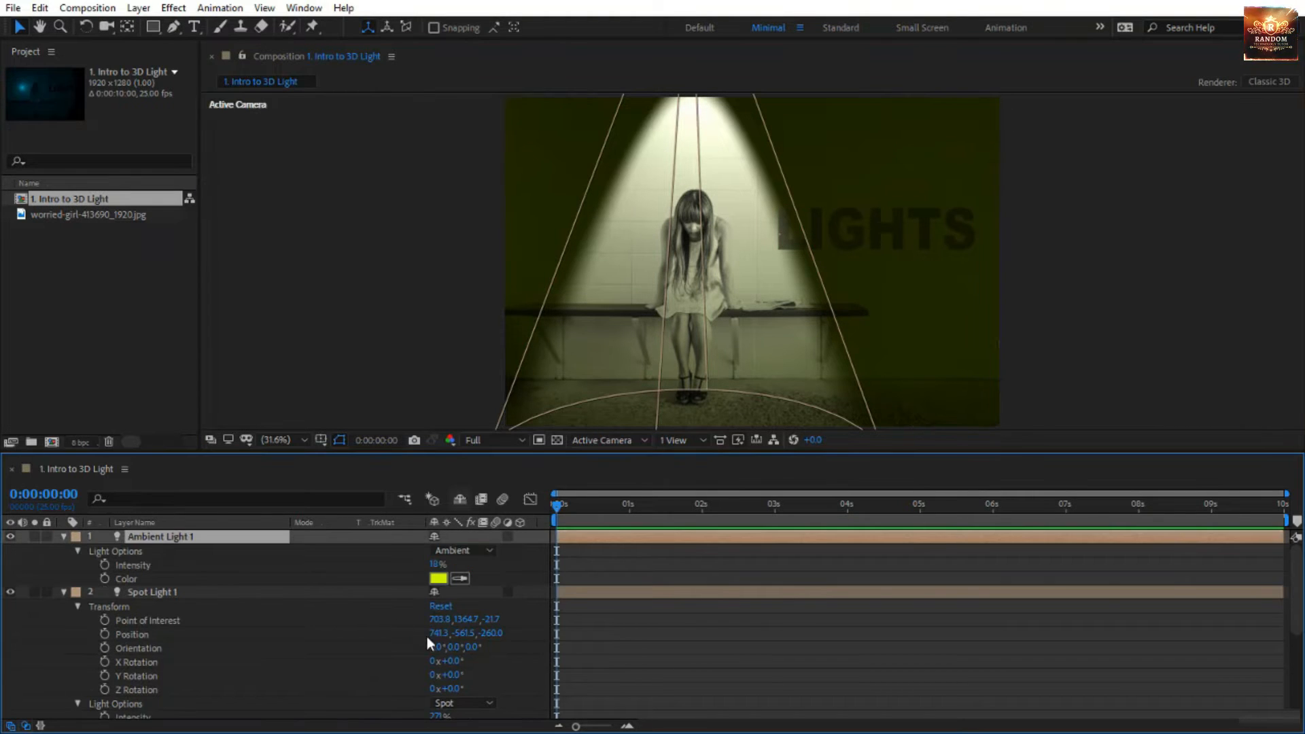
# Set the ambient light's color to dark teal, 2B846E, and raise its intensity slightly.
pyautogui.click(441, 577)
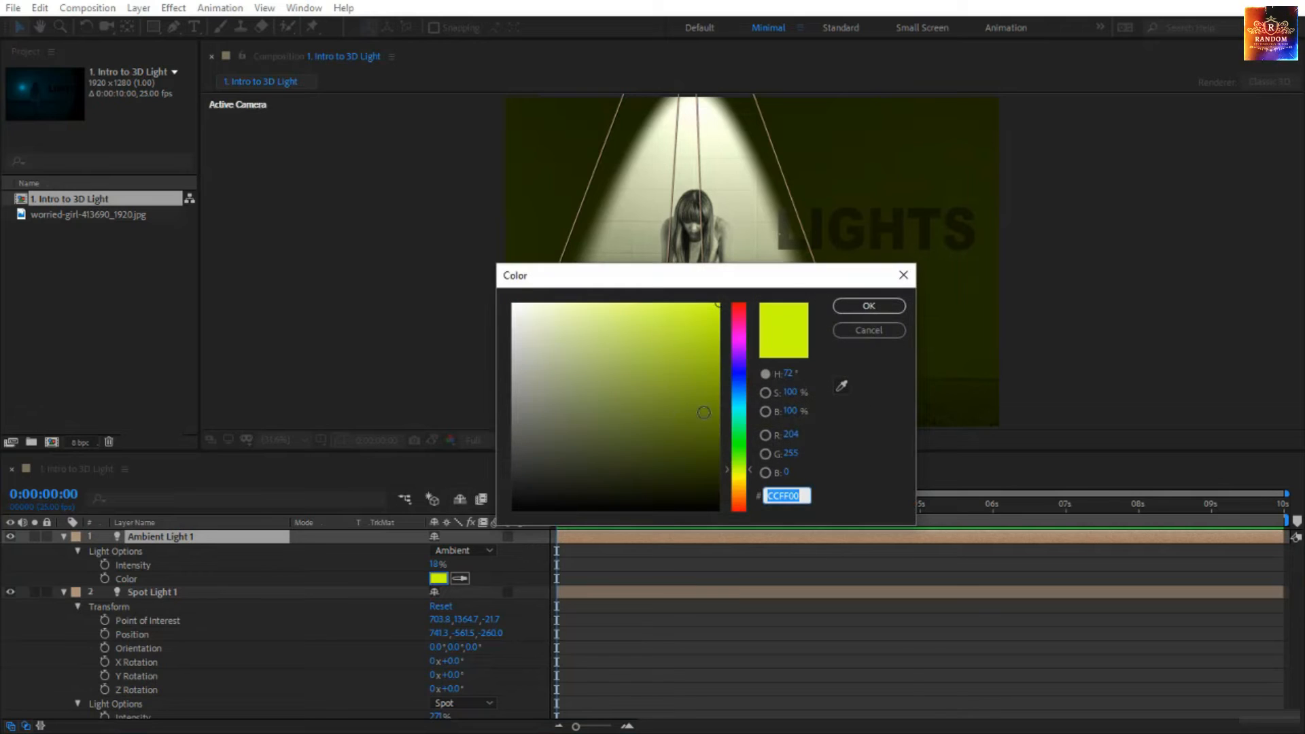
pyautogui.click(739, 416)
pyautogui.moveTo(687, 398); pyautogui.dragTo(650, 403)
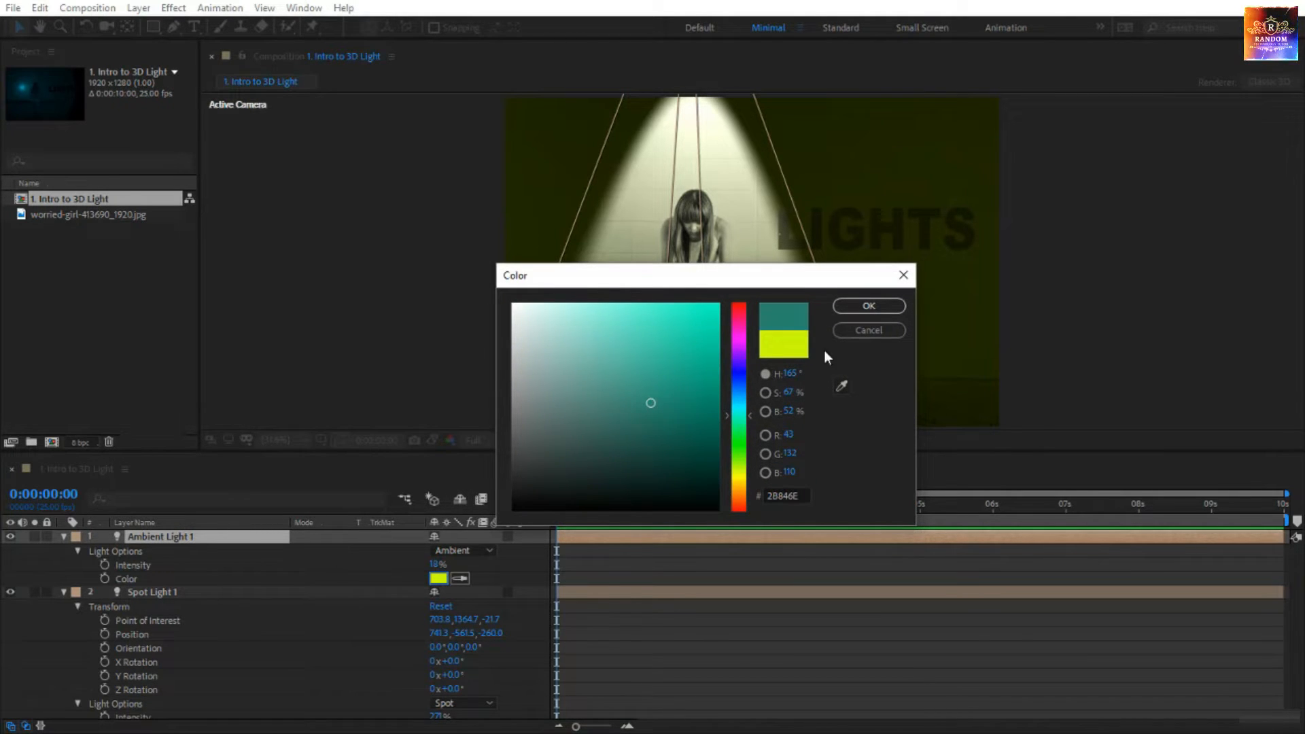
pyautogui.click(863, 306)
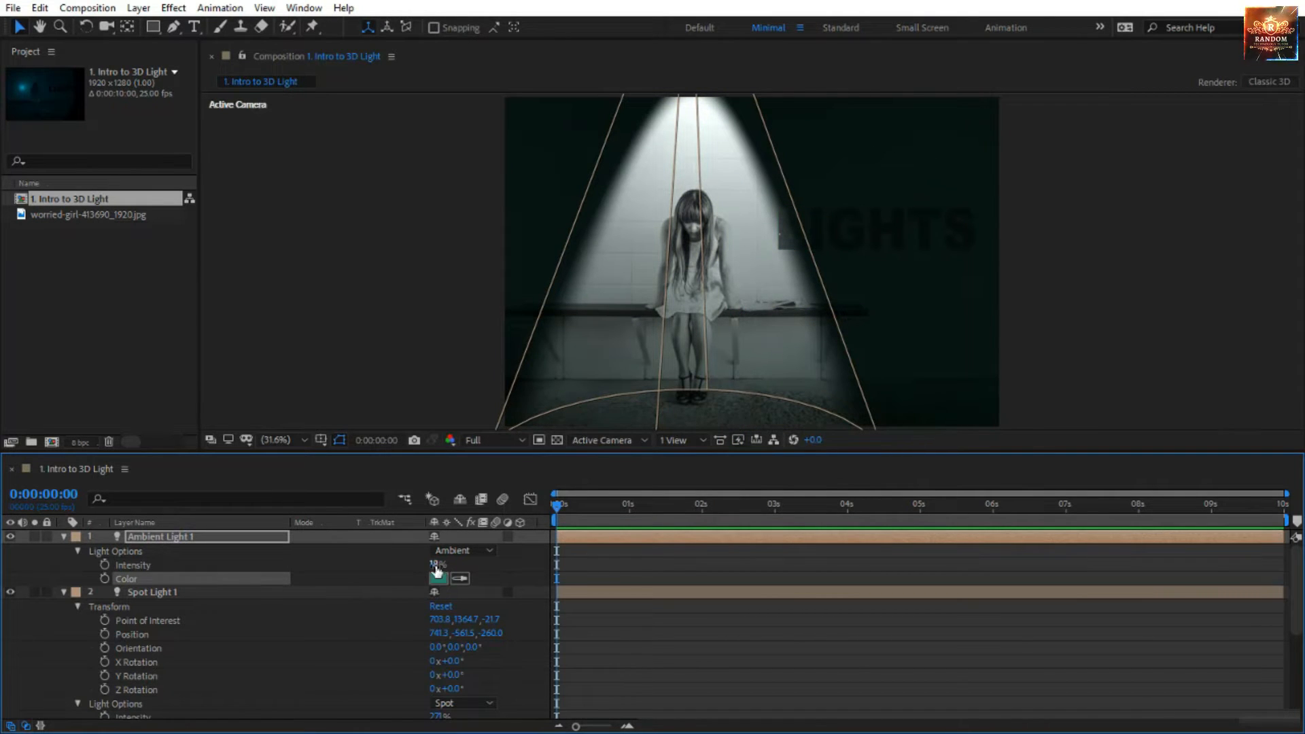
pyautogui.moveTo(444, 564); pyautogui.dragTo(452, 568)
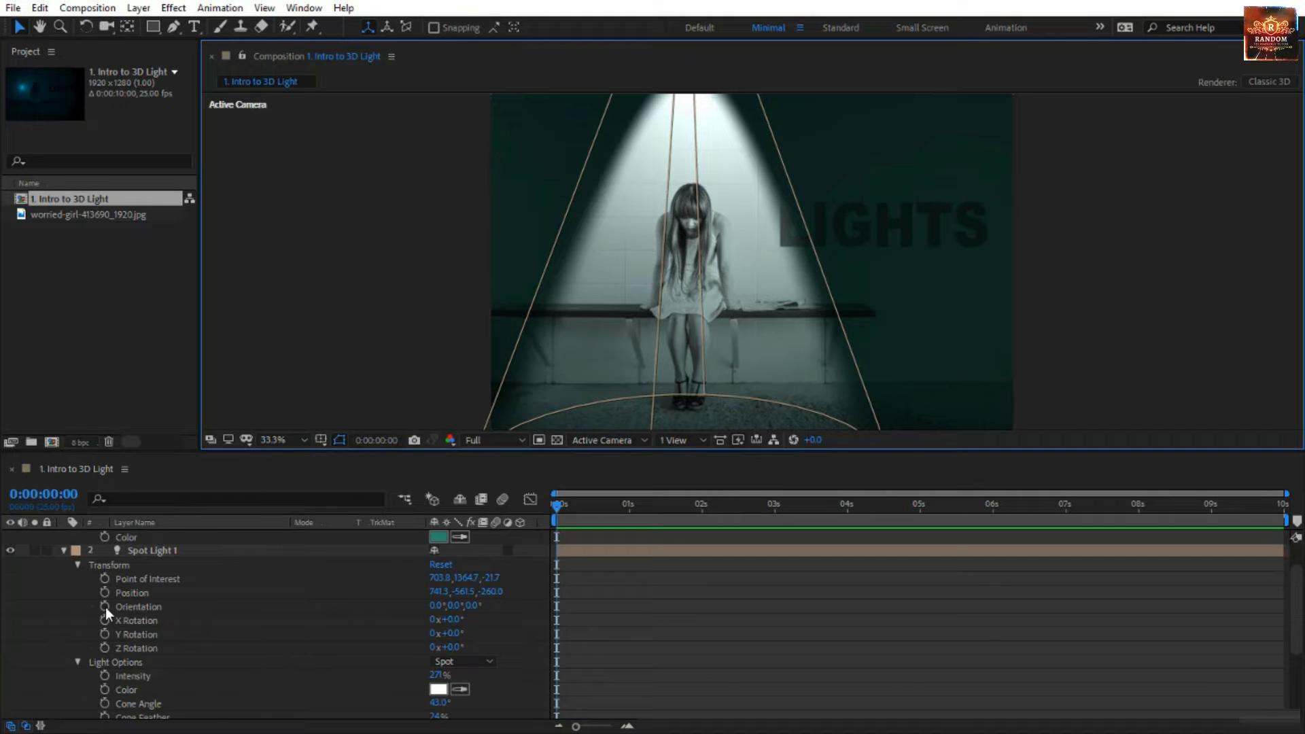
pyautogui.scroll(2, 318, 629)
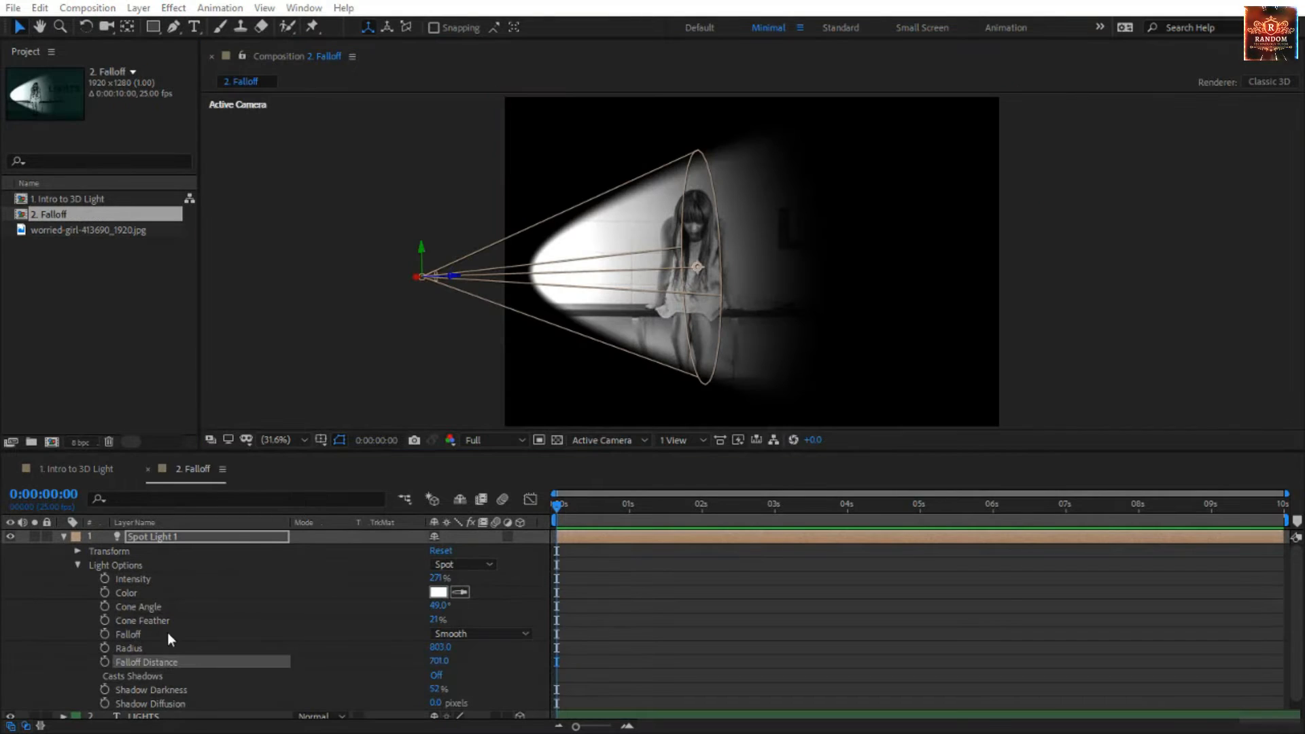
# Examine the spot light's Falloff, Radius and Falloff Distance properties in the 2. Falloff composition.
pyautogui.click(168, 632)
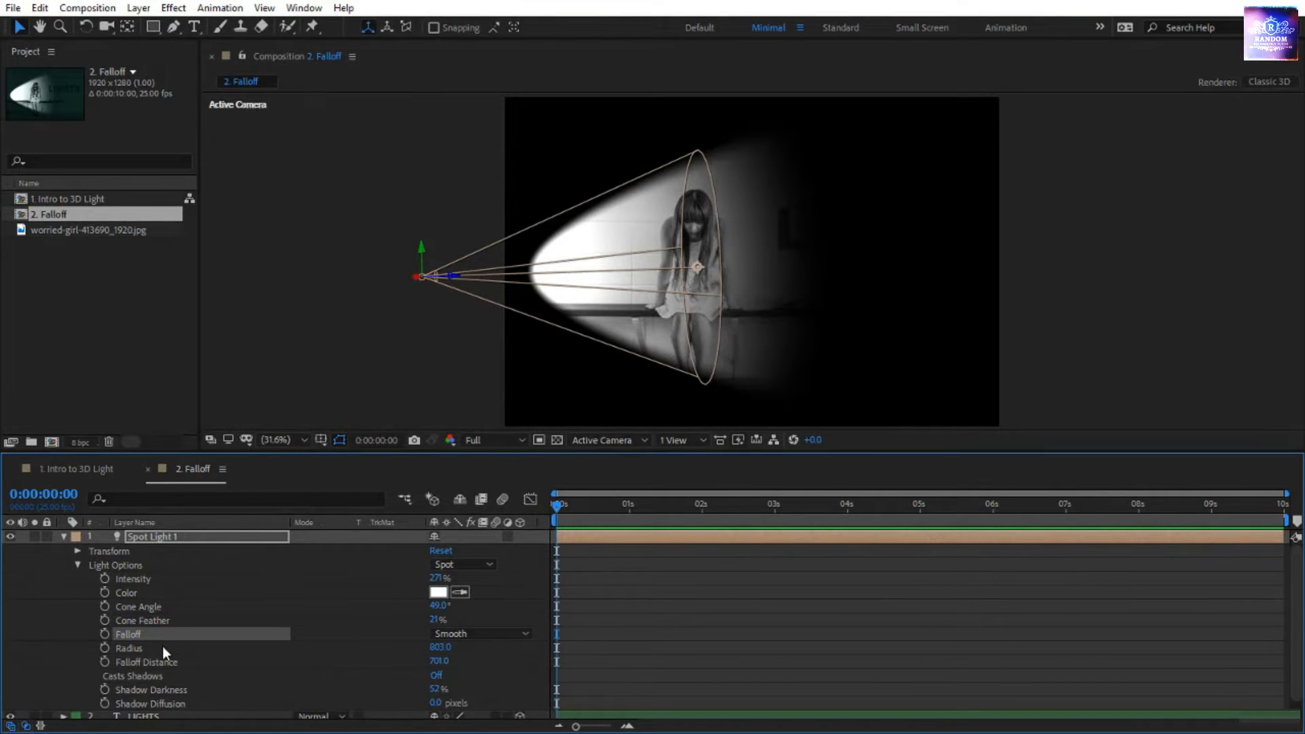
pyautogui.click(162, 646)
pyautogui.click(213, 662)
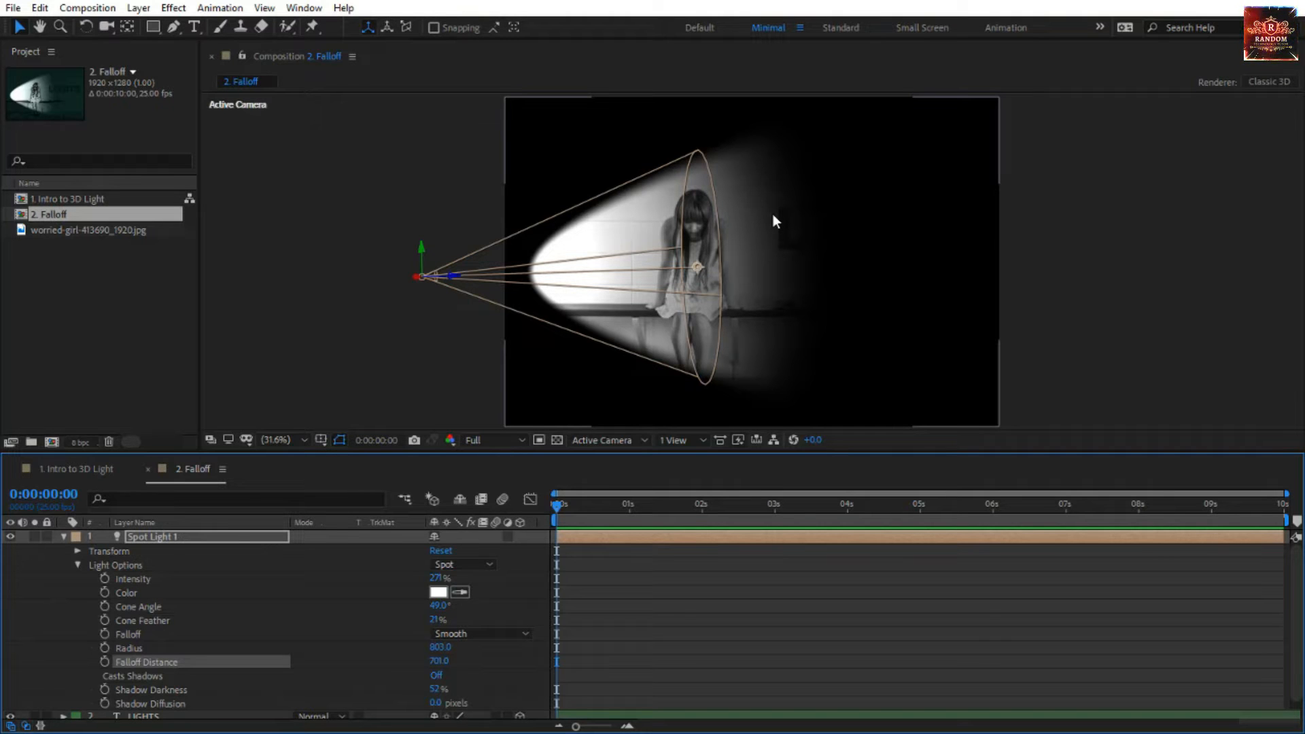
# Open the 2. Falloff composition from the project items.
pyautogui.click(78, 291)
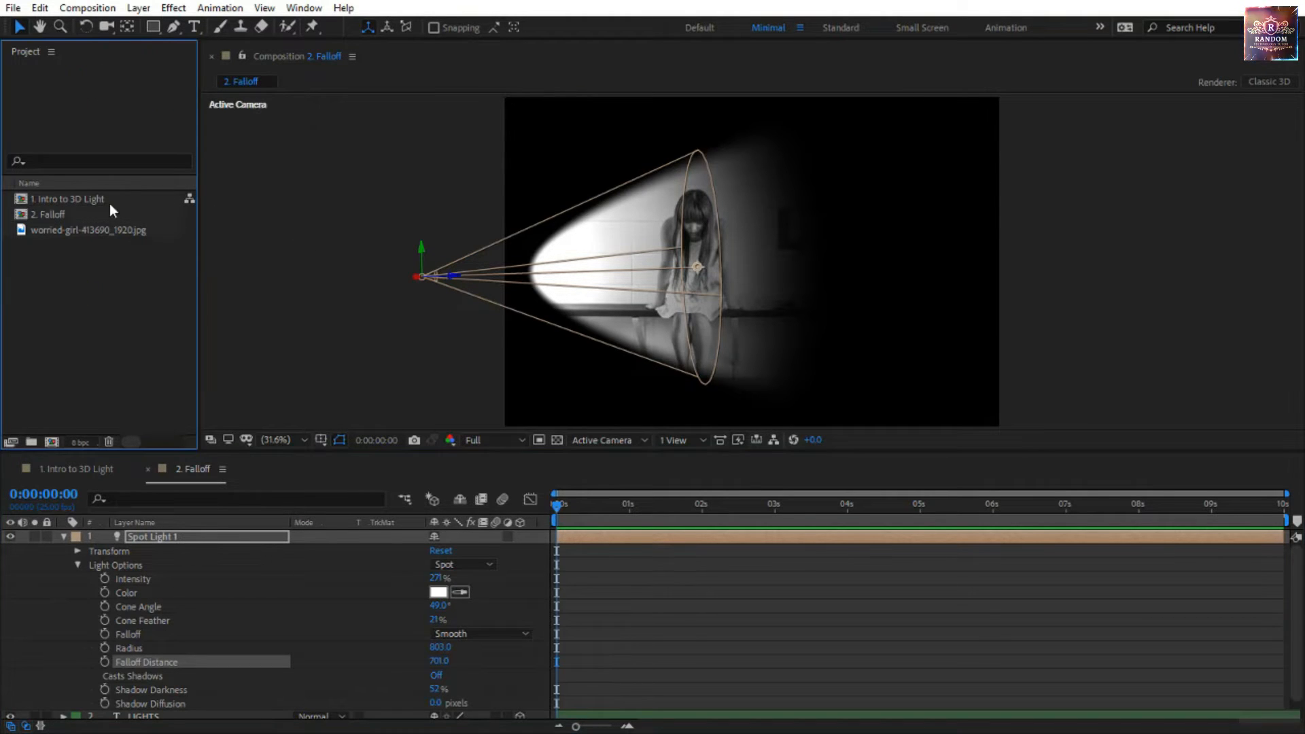
pyautogui.click(59, 217)
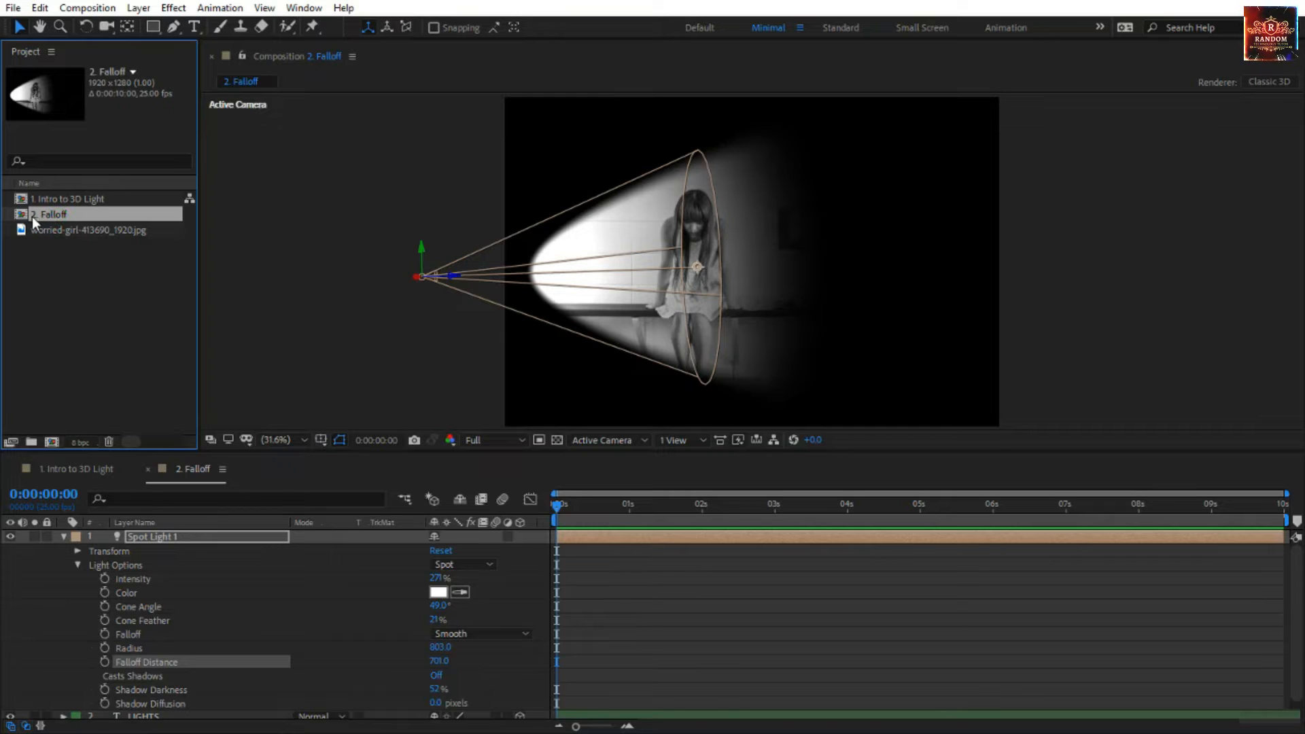
pyautogui.doubleClick(62, 215)
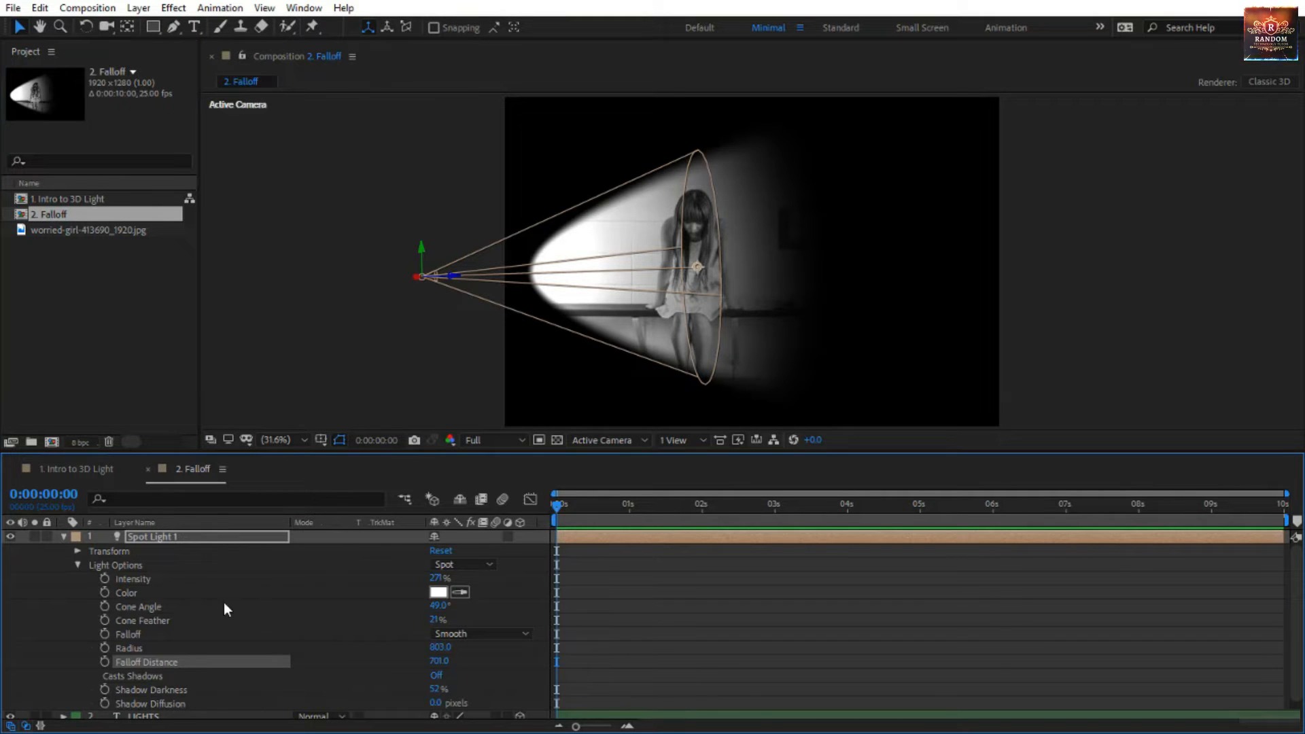
# Select the spot light in the 2. Falloff composition and reduce its cone feather for a hard-edged beam.
pyautogui.click(210, 536)
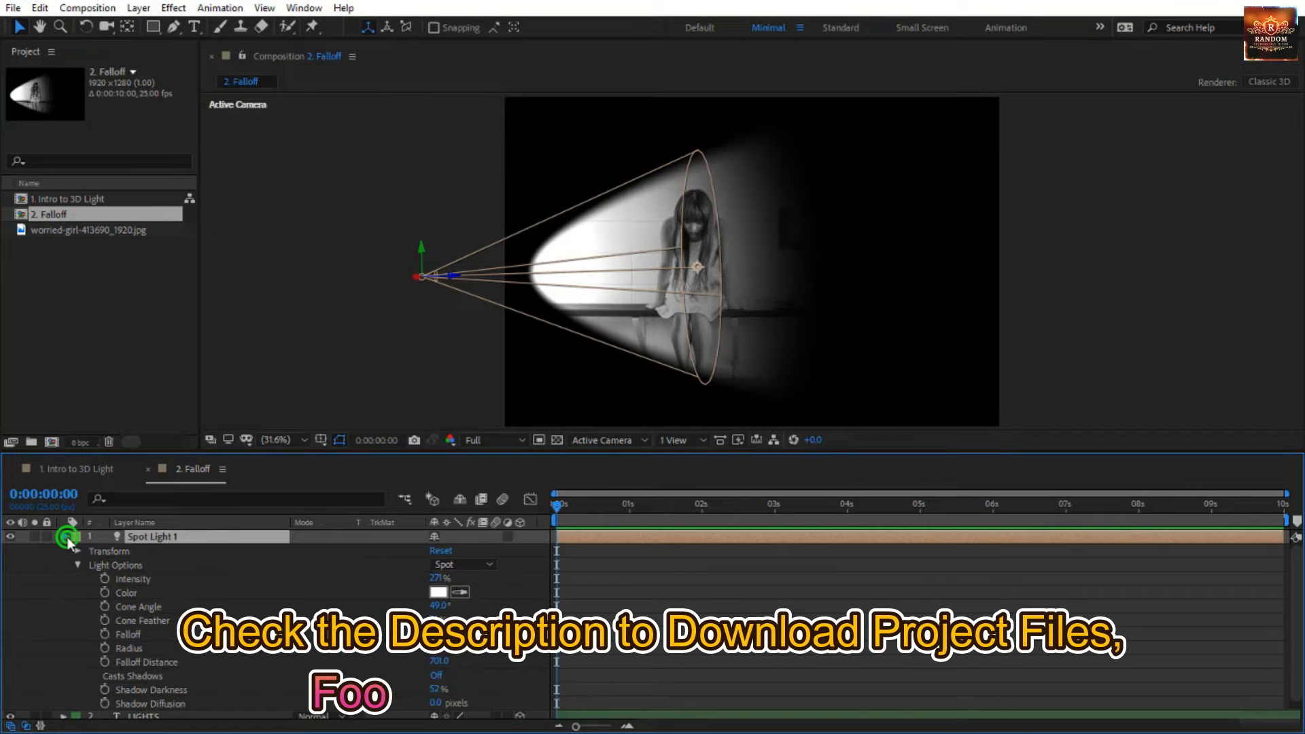
pyautogui.click(65, 537)
pyautogui.click(64, 537)
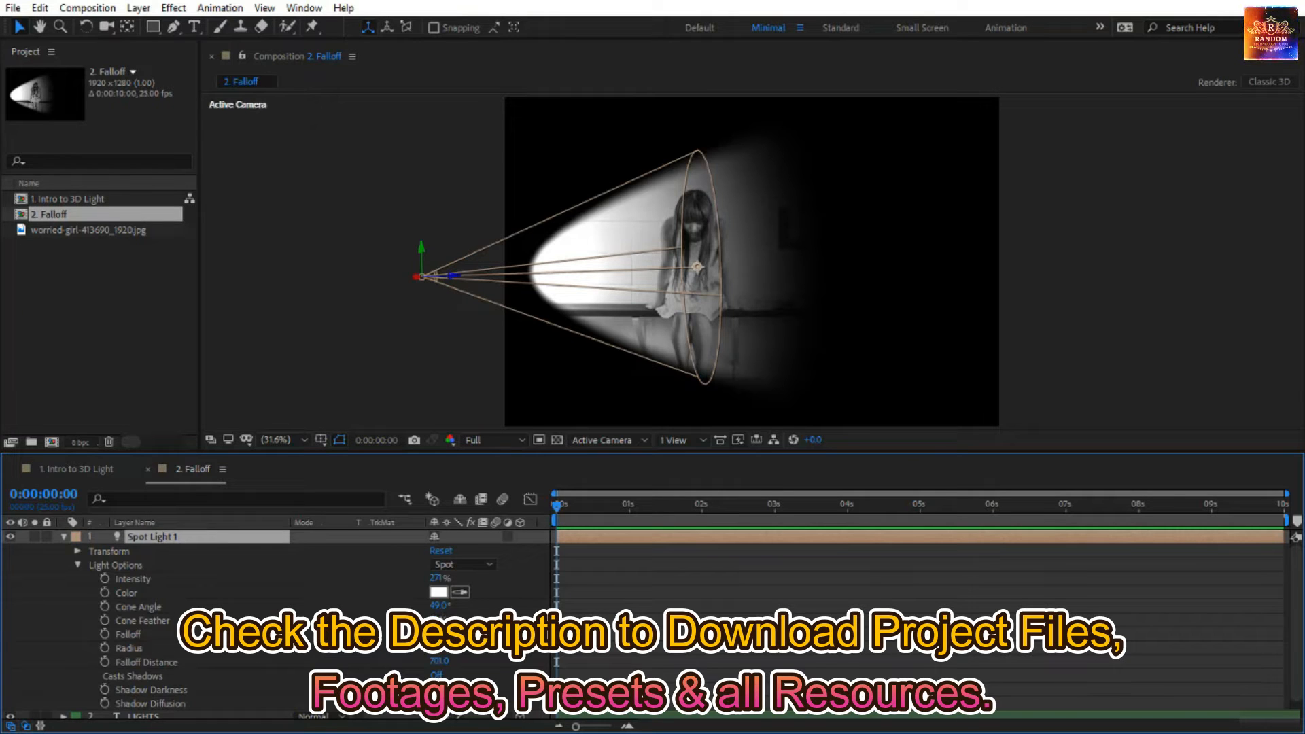
pyautogui.moveTo(435, 620); pyautogui.dragTo(380, 623)
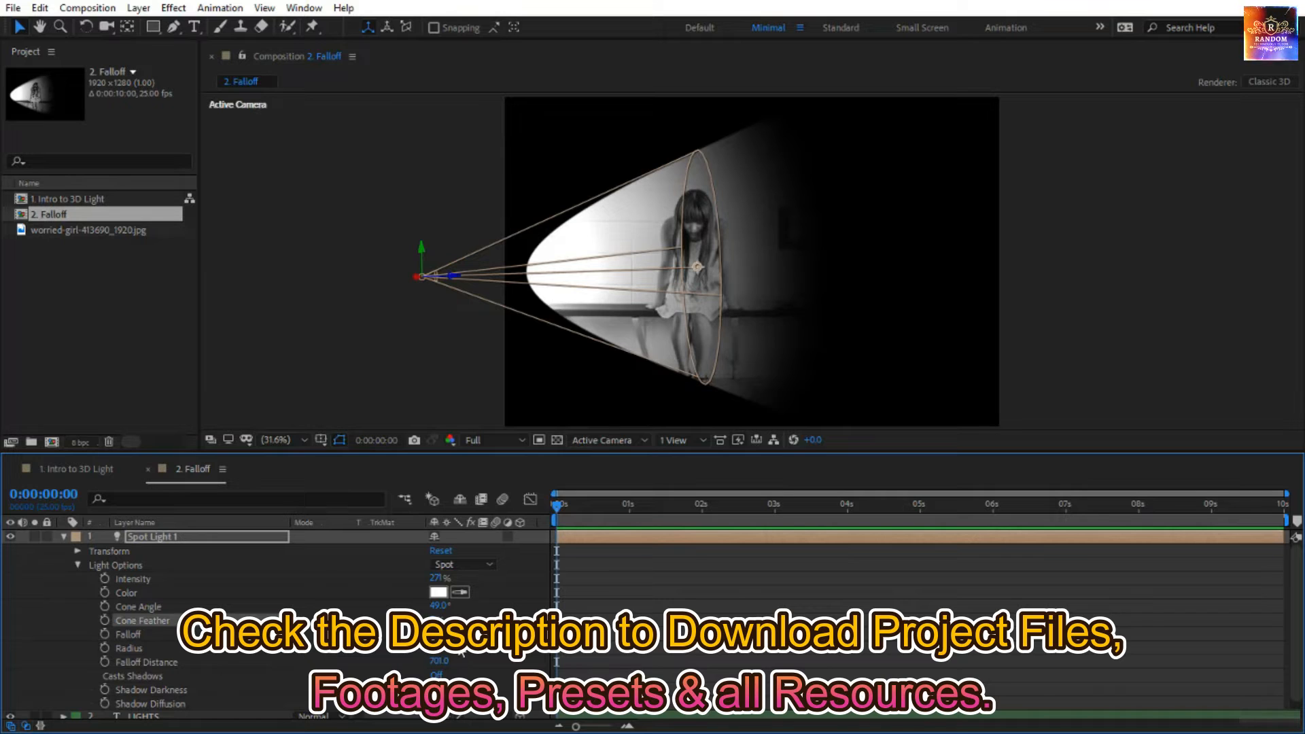
# Set the spot light's falloff to None, and its radius and falloff distance to 0.
pyautogui.click(476, 634)
pyautogui.click(479, 652)
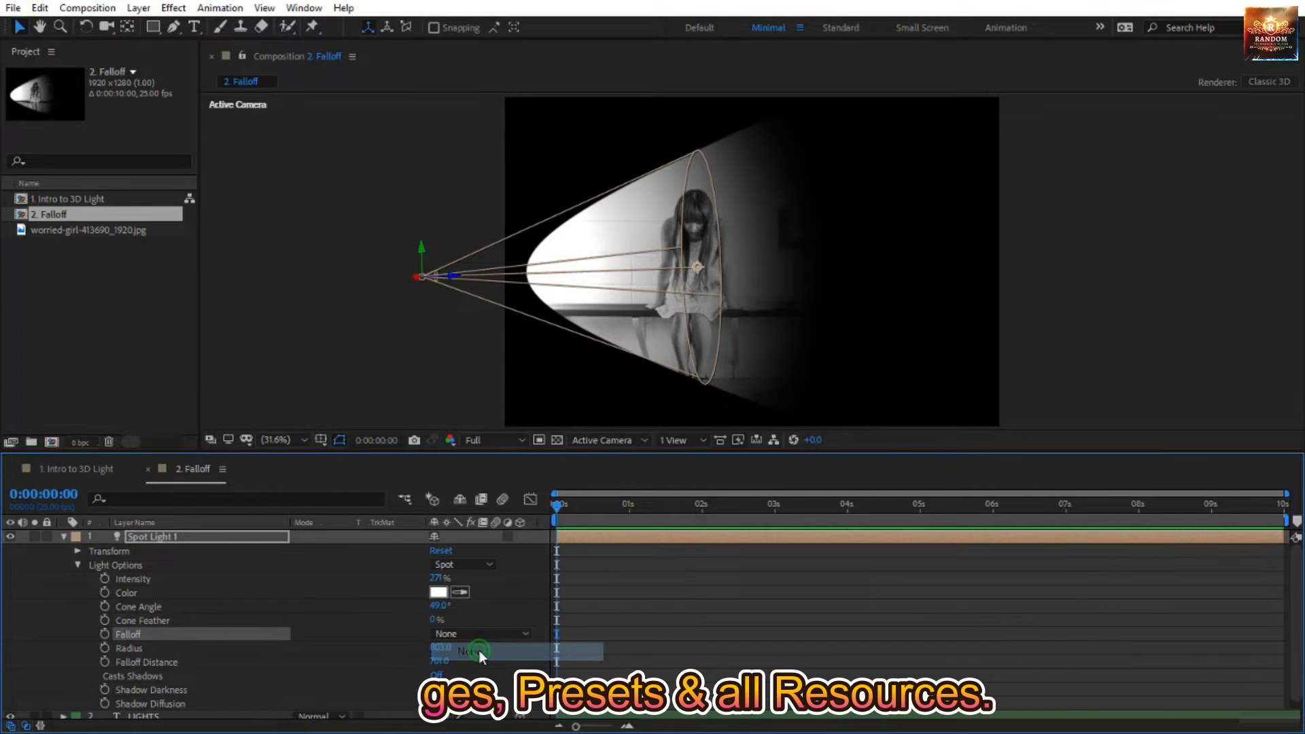
pyautogui.click(440, 648)
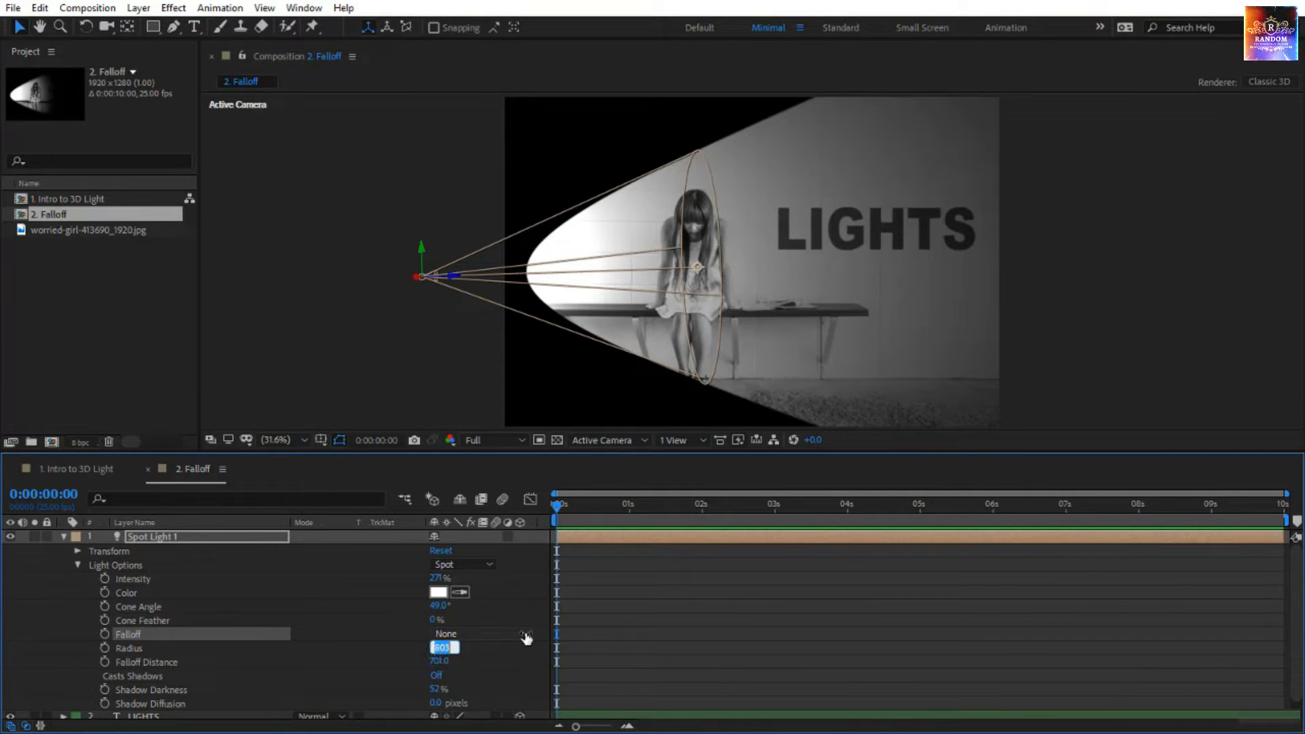
pyautogui.write('0')
pyautogui.press('Return')
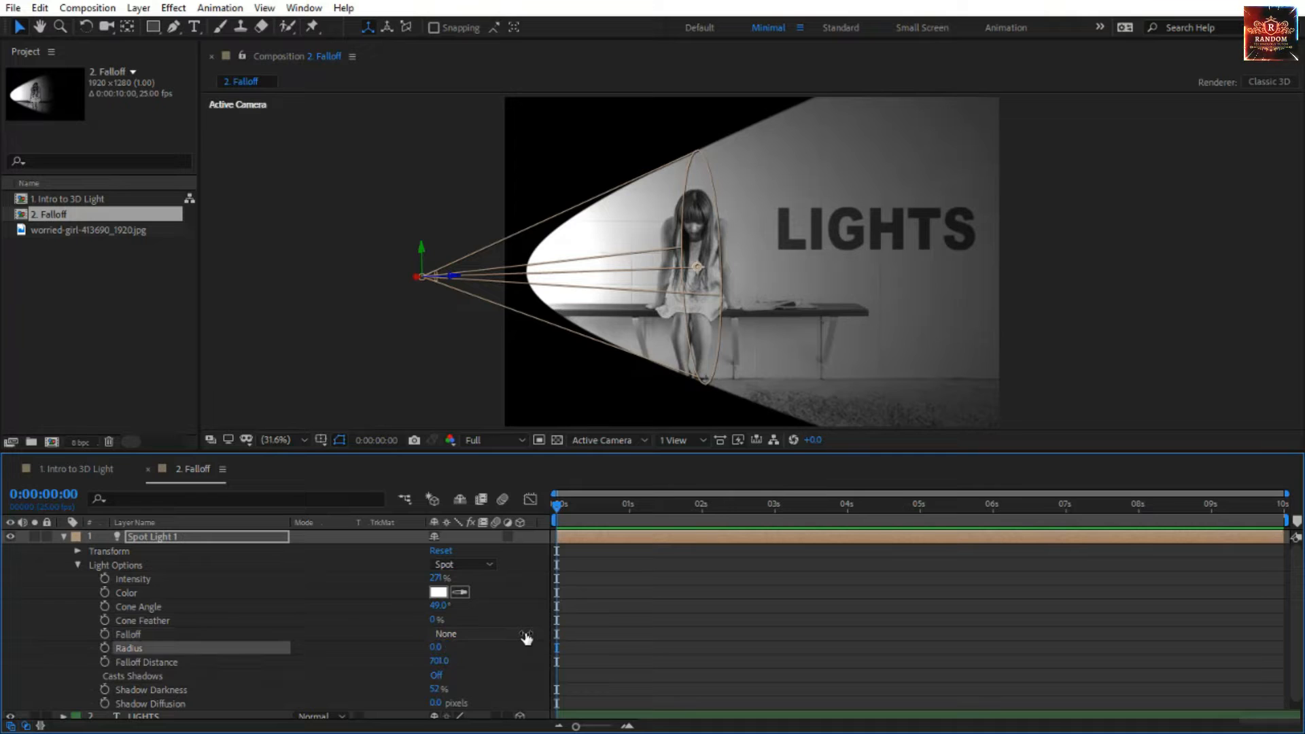
pyautogui.click(445, 662)
pyautogui.write('0')
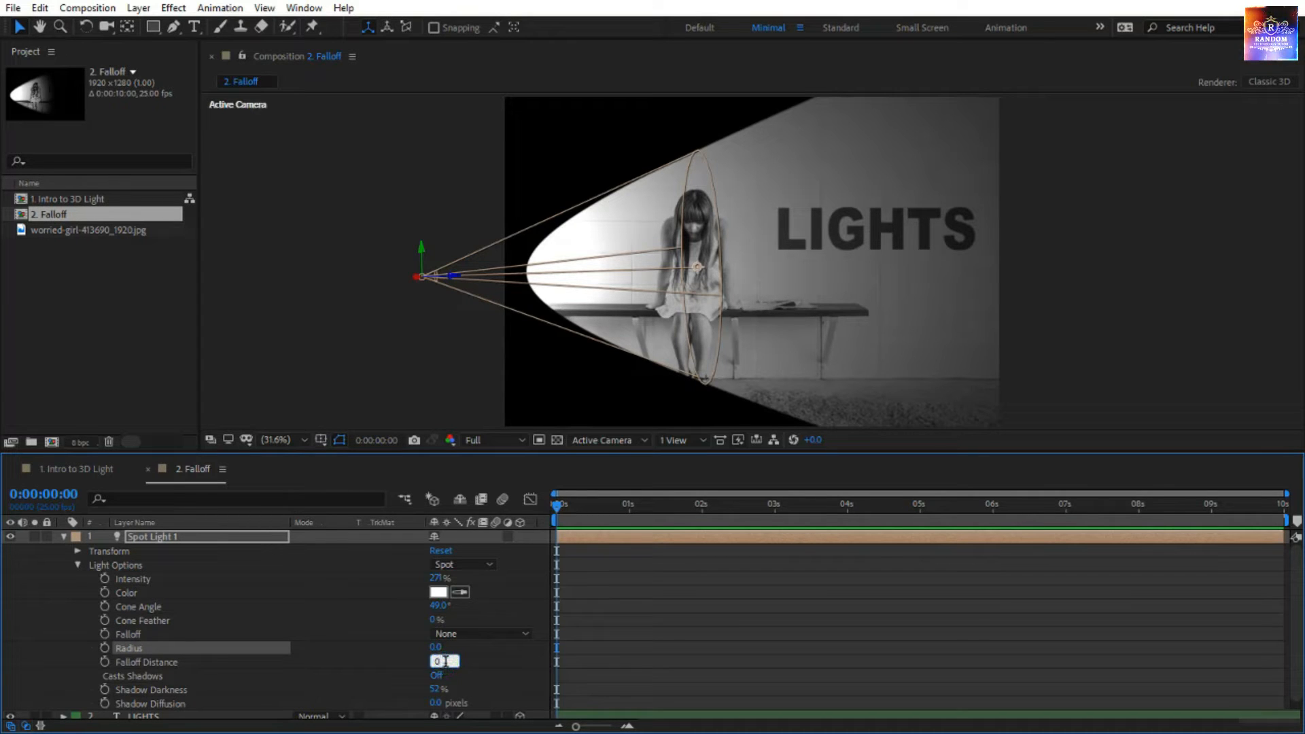
pyautogui.press('Return')
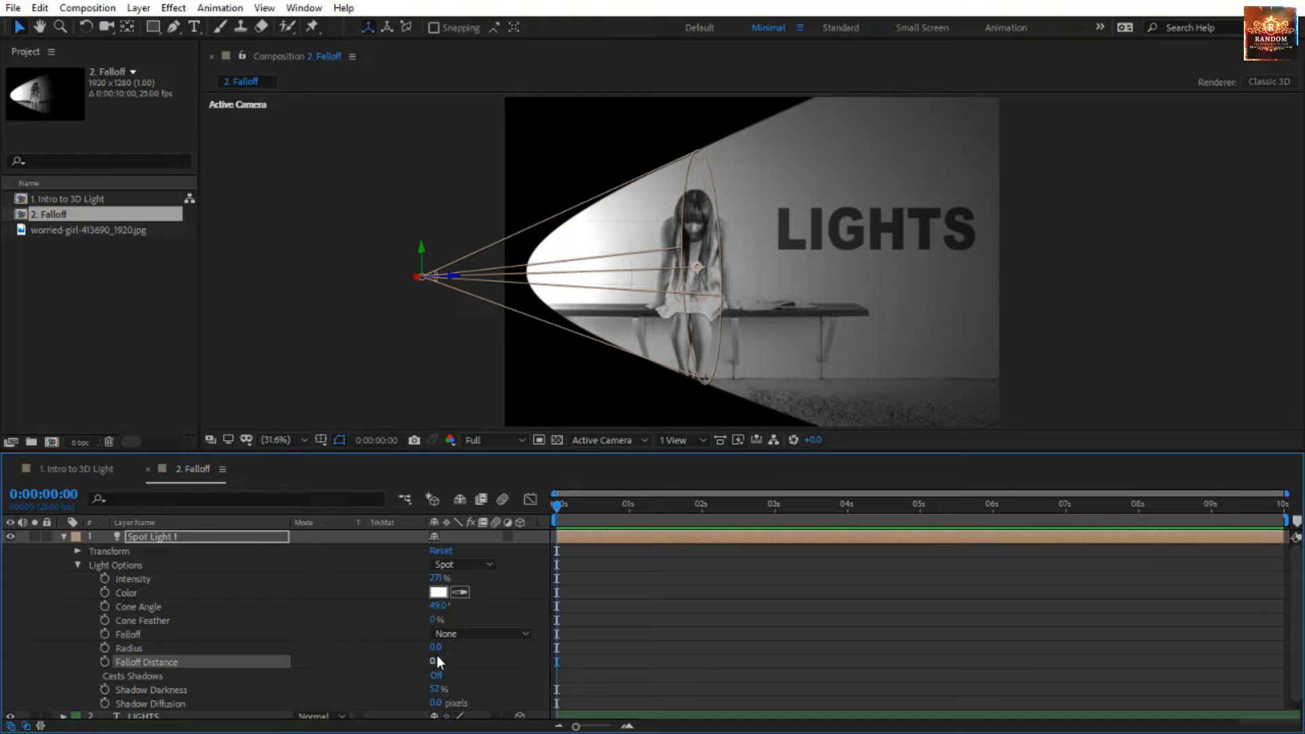
pyautogui.click(451, 615)
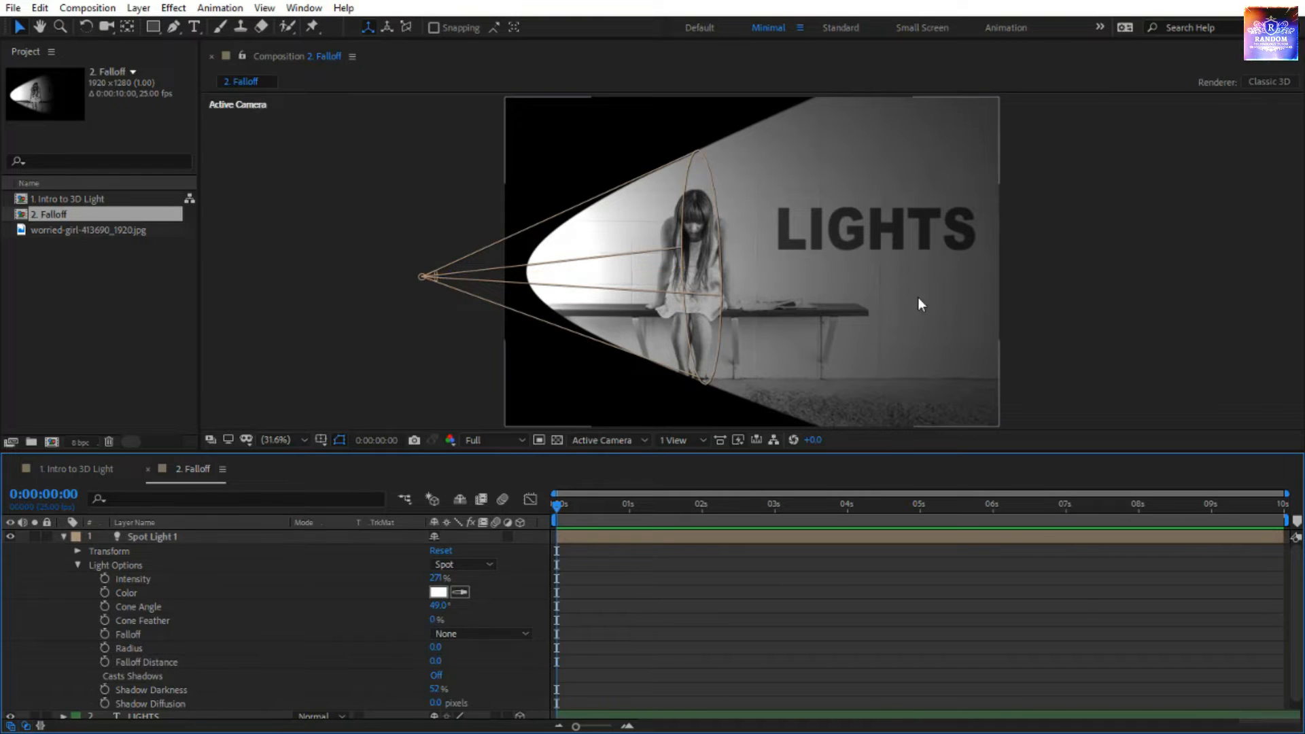
# Move the spot light farther from the girl along its Z axis and narrow its cone angle to 18°.
pyautogui.click(432, 279)
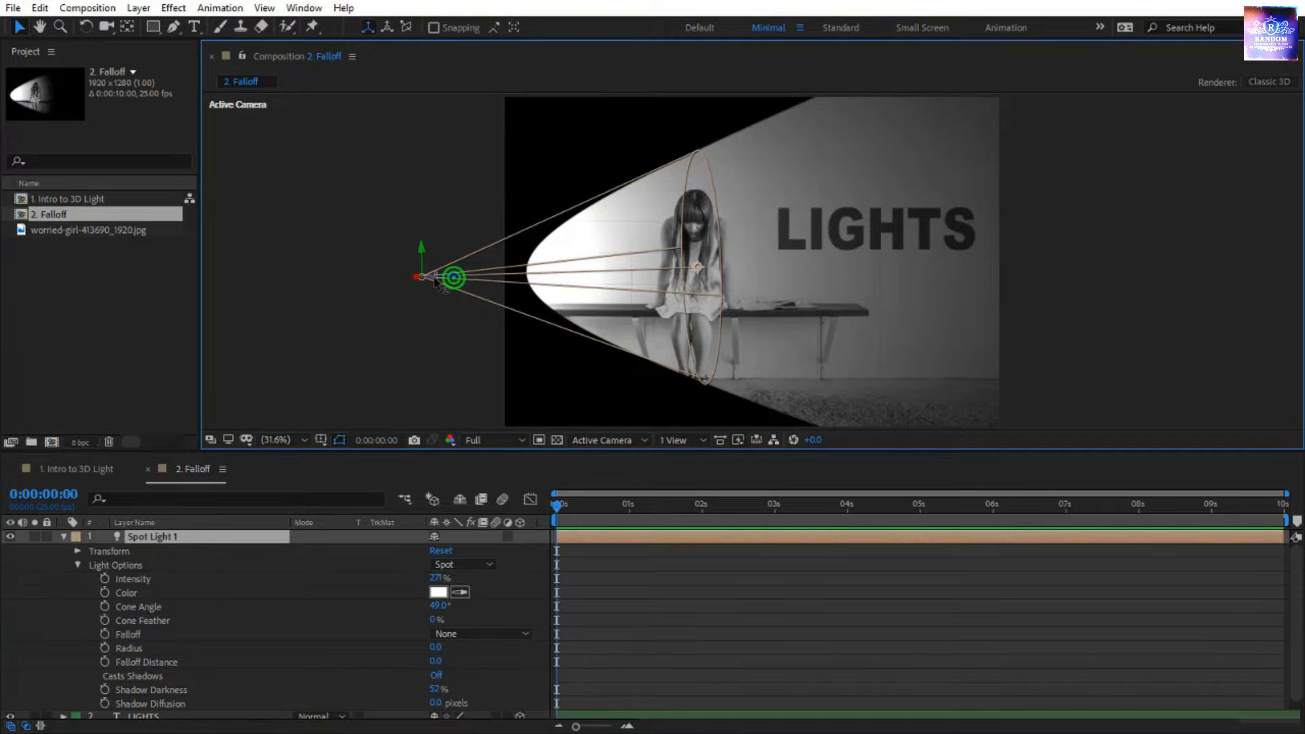
pyautogui.moveTo(454, 277); pyautogui.dragTo(405, 314)
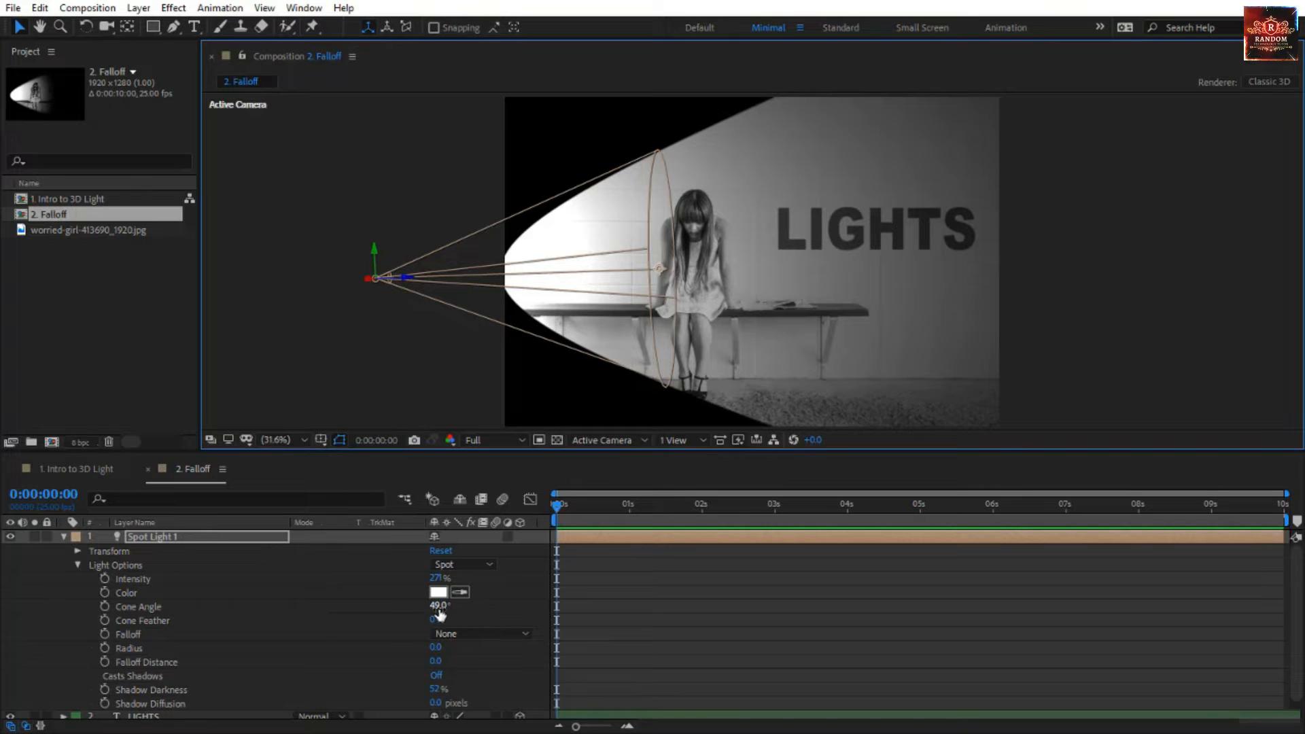
pyautogui.moveTo(440, 614)
pyautogui.mouseDown()
pyautogui.moveTo(405, 616)
pyautogui.moveTo(431, 616)
pyautogui.moveTo(418, 616)
pyautogui.mouseUp()
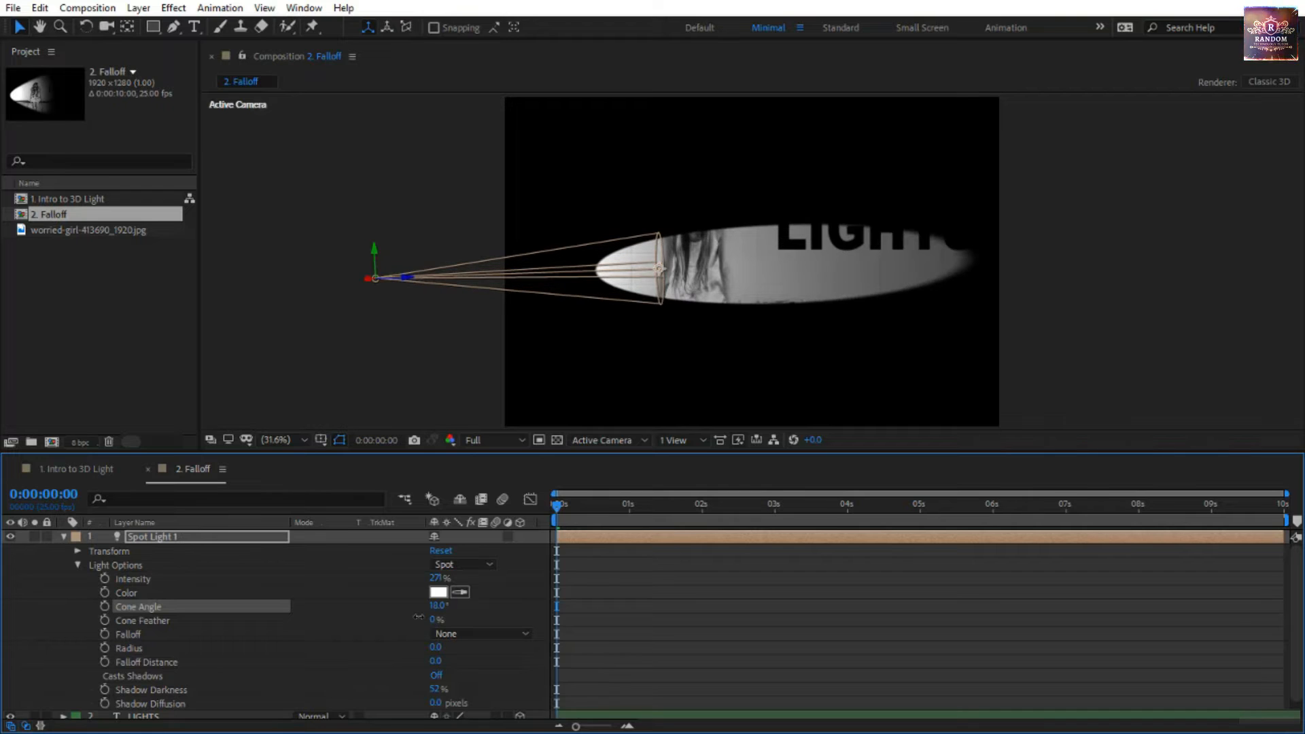
pyautogui.click(504, 607)
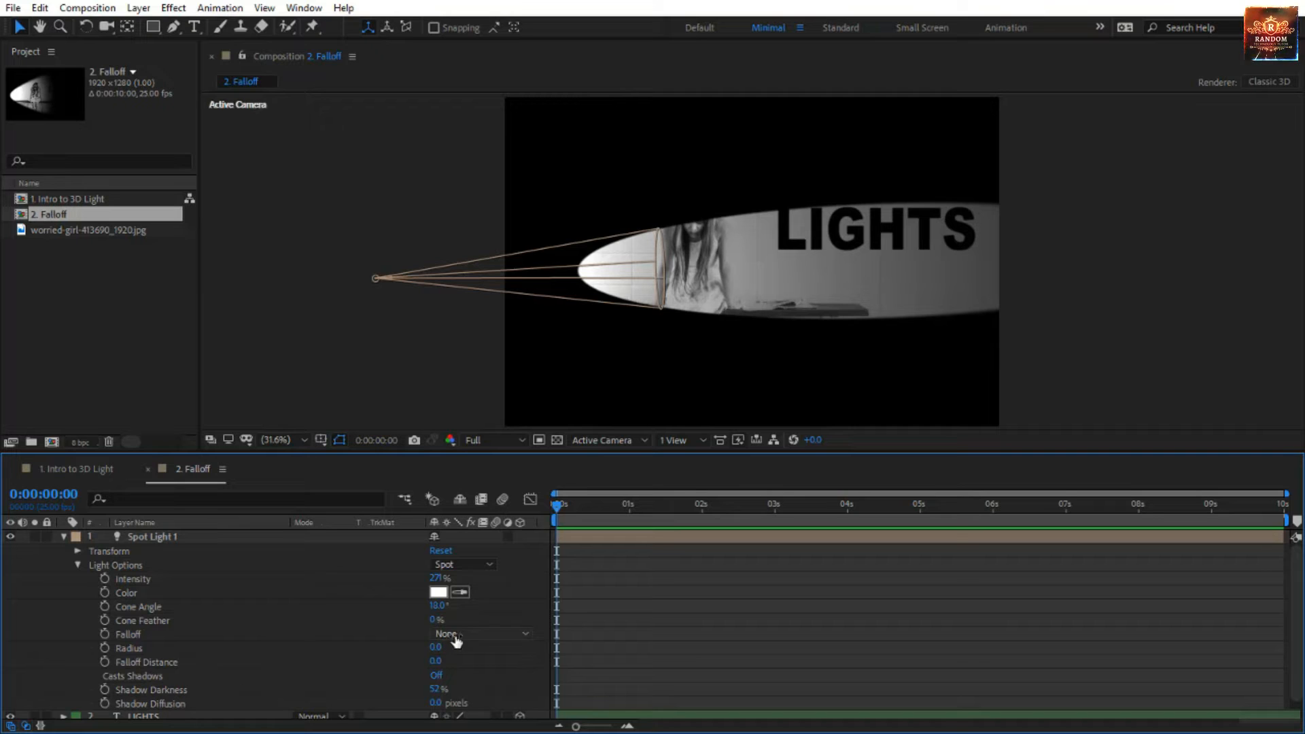
# Change the spot light's falloff type to Smooth.
pyautogui.click(126, 639)
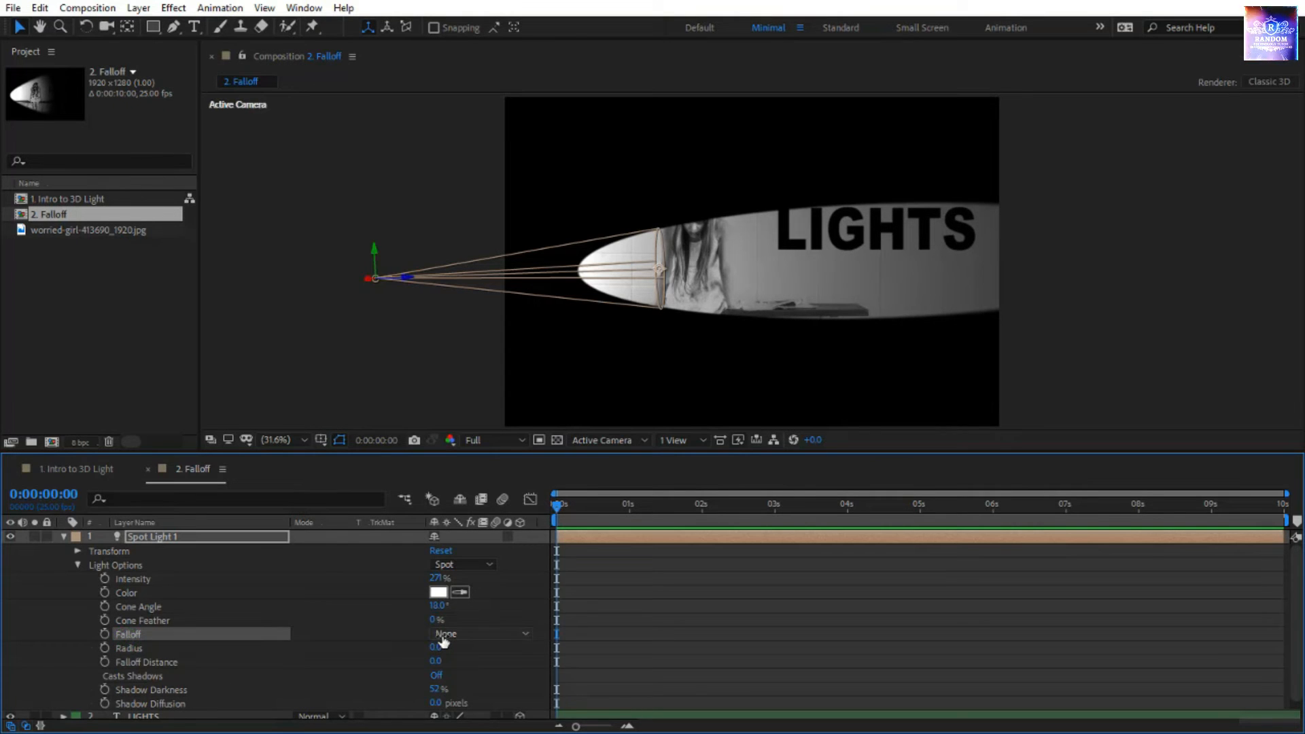
pyautogui.click(479, 634)
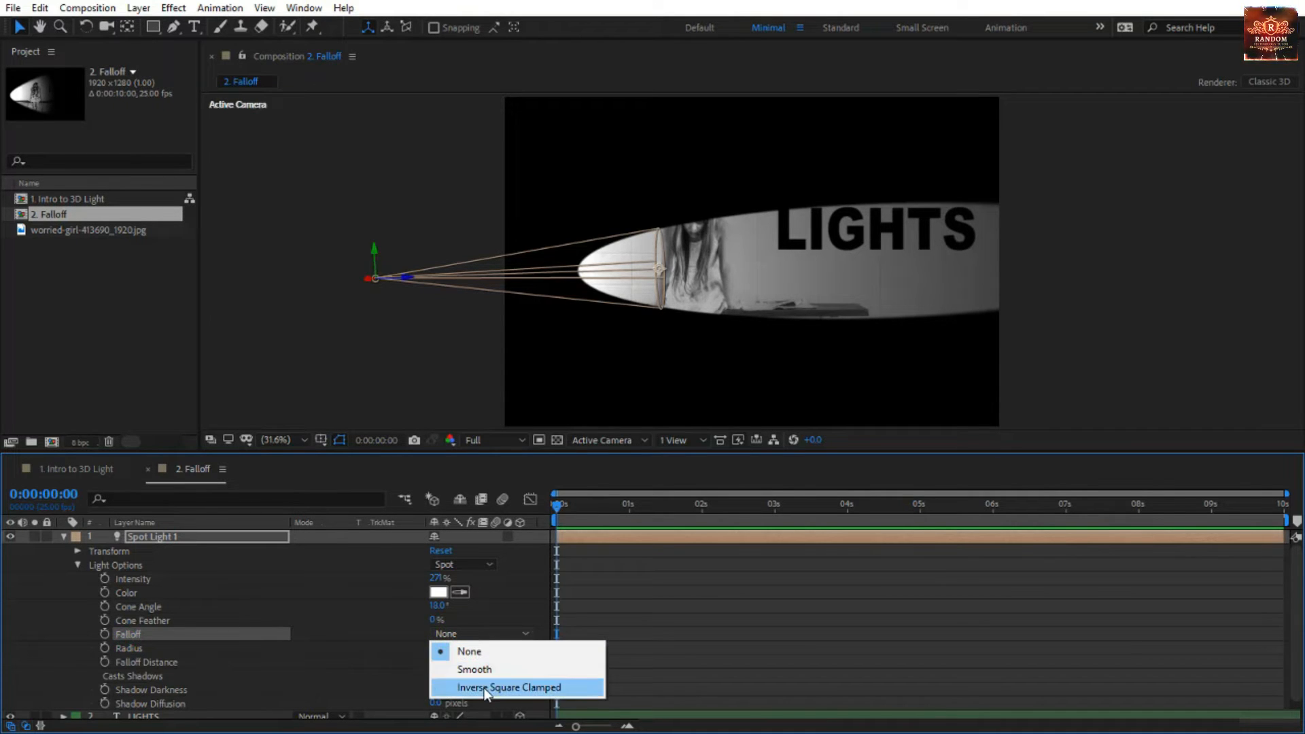
pyautogui.click(484, 675)
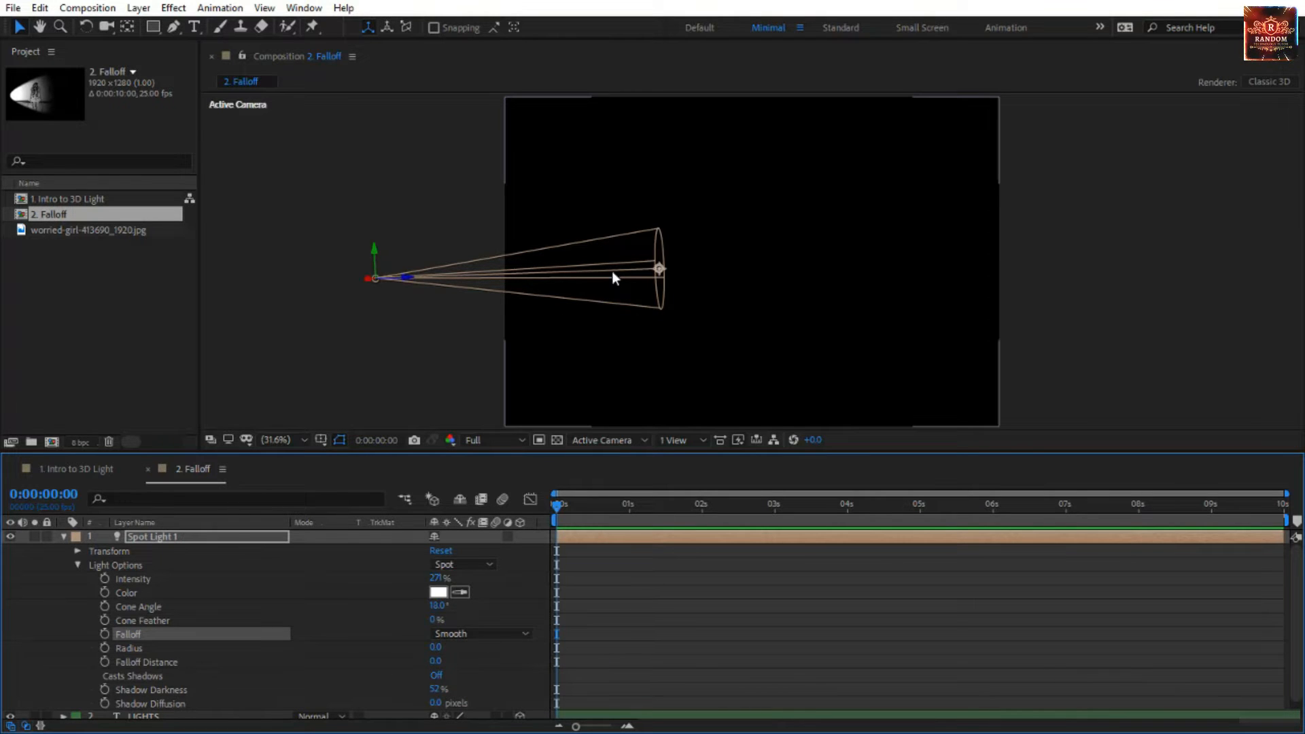
# Widen the spot light's cone angle to 38° and raise its radius to 910.
pyautogui.click(348, 647)
pyautogui.click(147, 650)
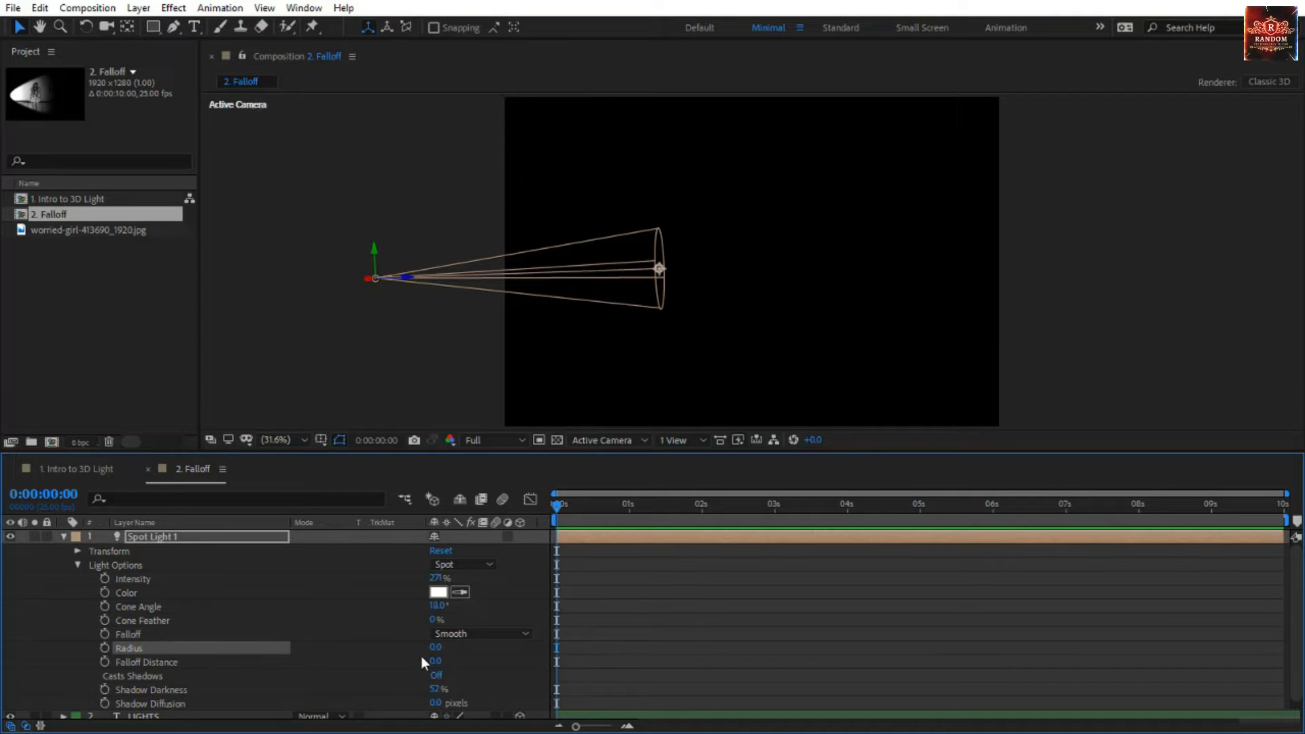
pyautogui.click(440, 605)
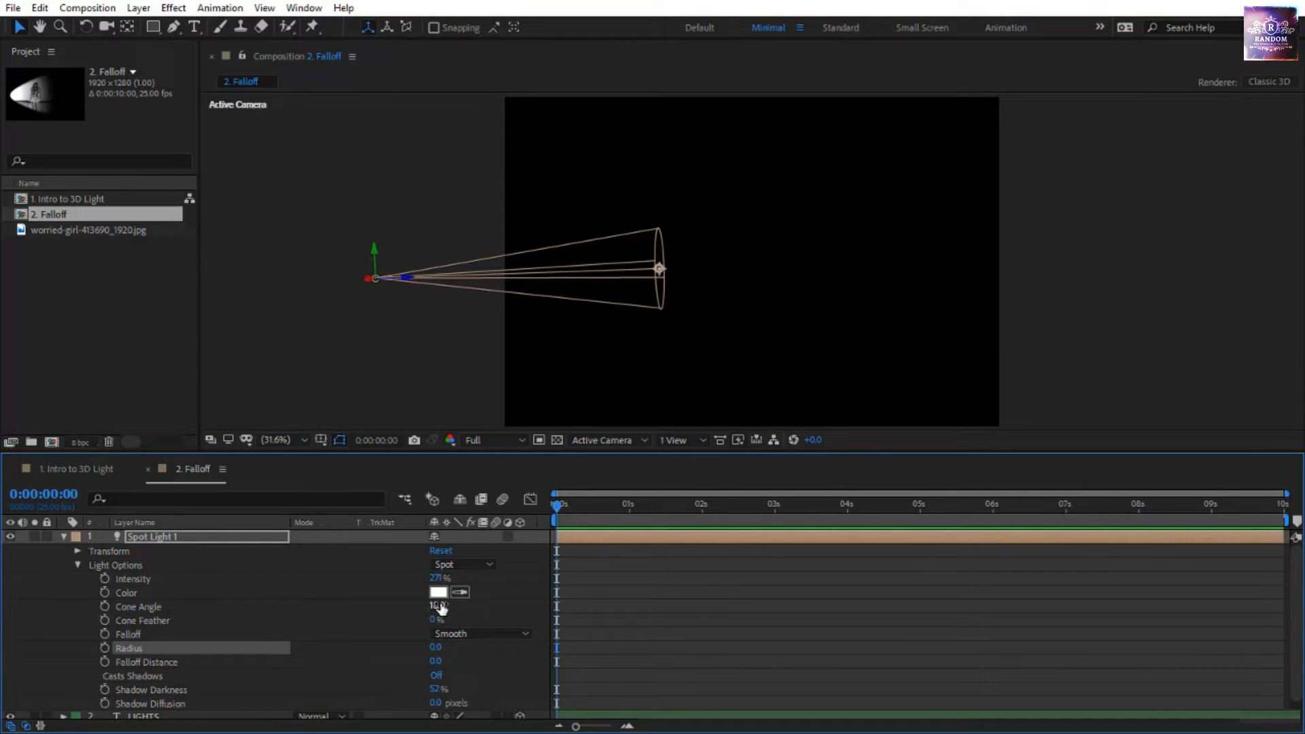
pyautogui.moveTo(441, 604); pyautogui.dragTo(454, 605)
pyautogui.moveTo(435, 651); pyautogui.dragTo(518, 656)
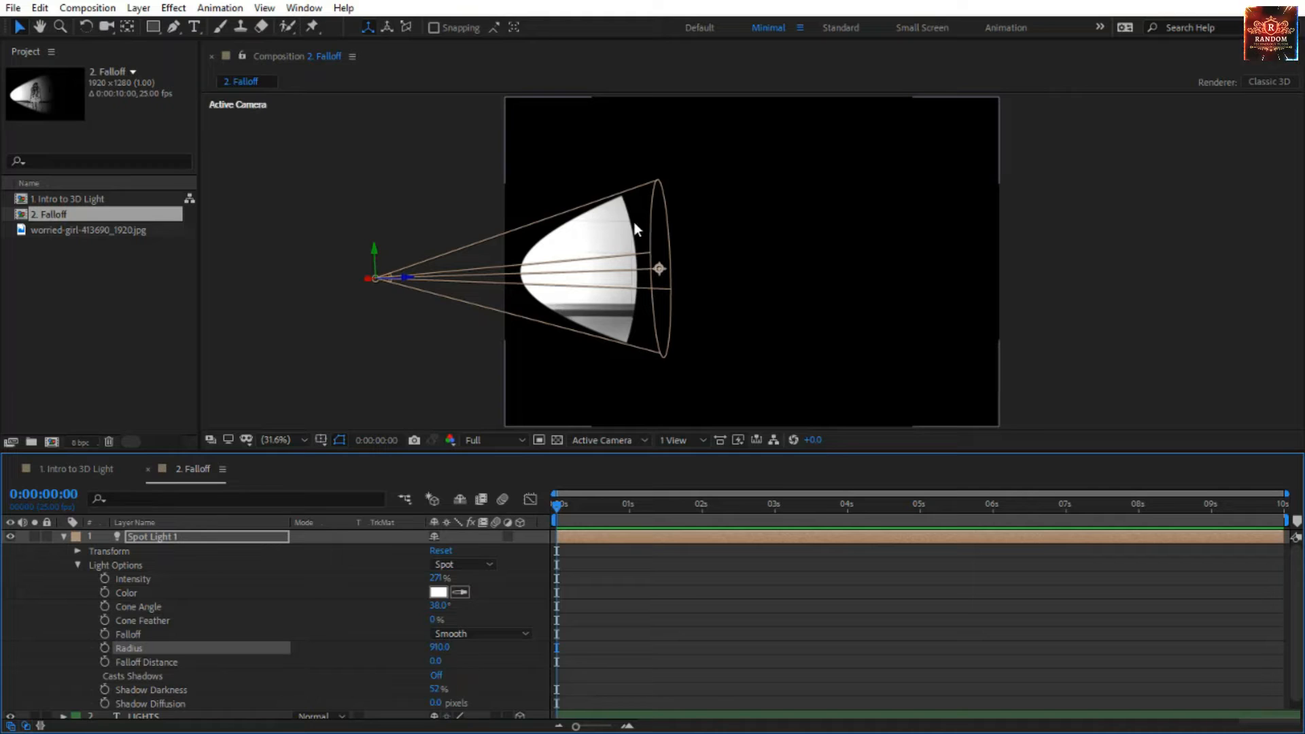
# Extend the spot light's radius to 1323 to compare the lit area, and reduce it to 1070.
pyautogui.click(443, 650)
pyautogui.moveTo(442, 650); pyautogui.dragTo(722, 624)
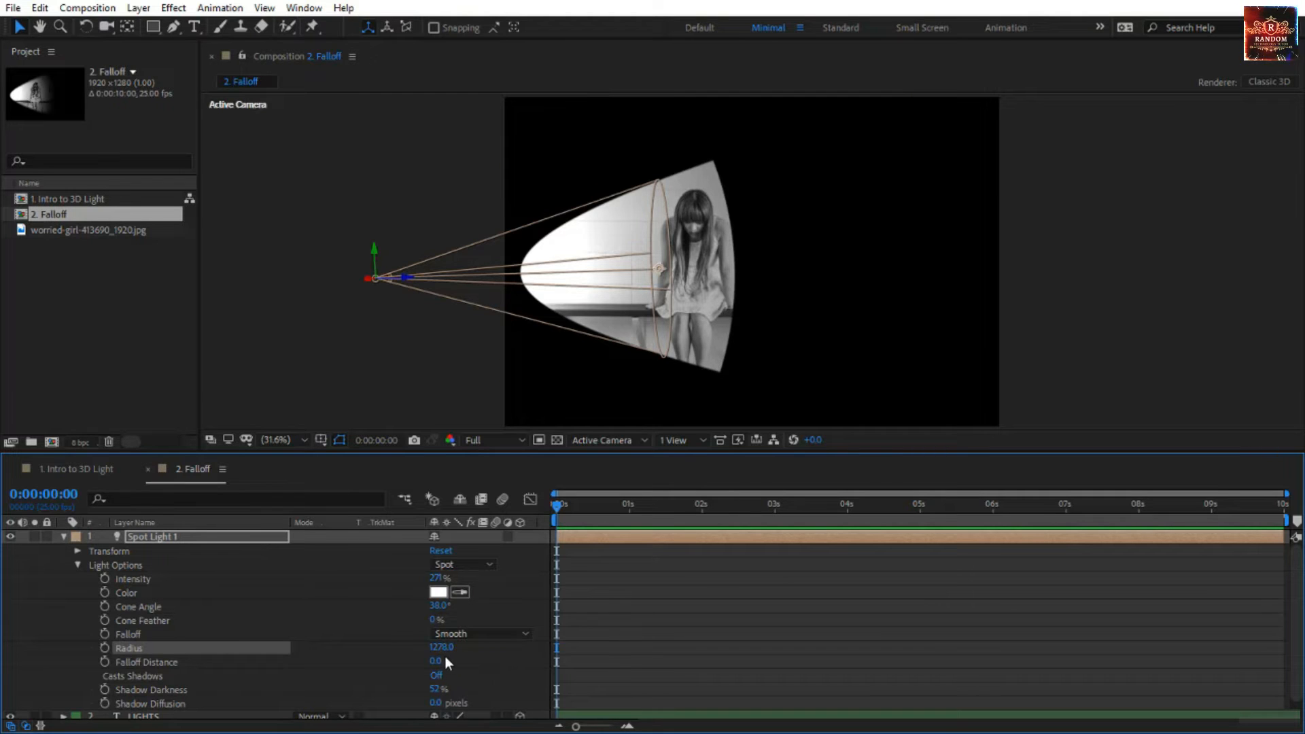
pyautogui.moveTo(443, 652); pyautogui.dragTo(474, 643)
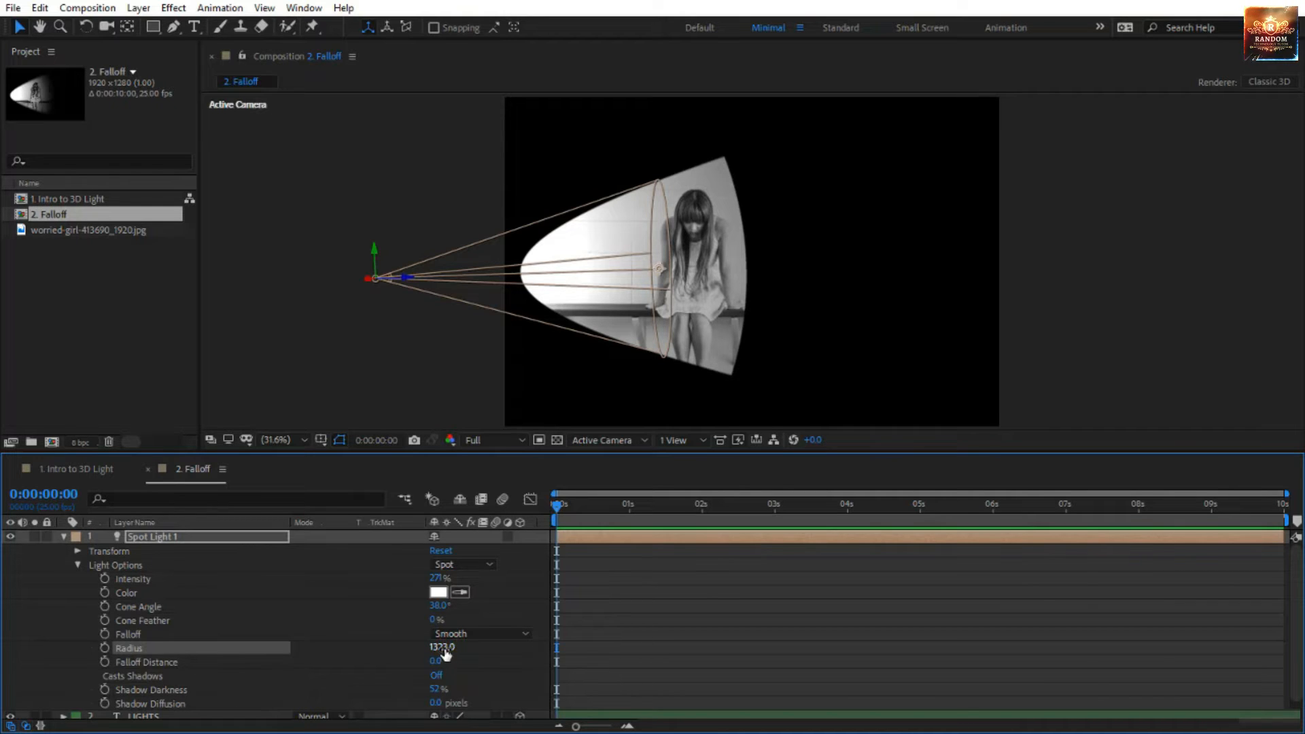
pyautogui.moveTo(442, 647); pyautogui.dragTo(253, 666)
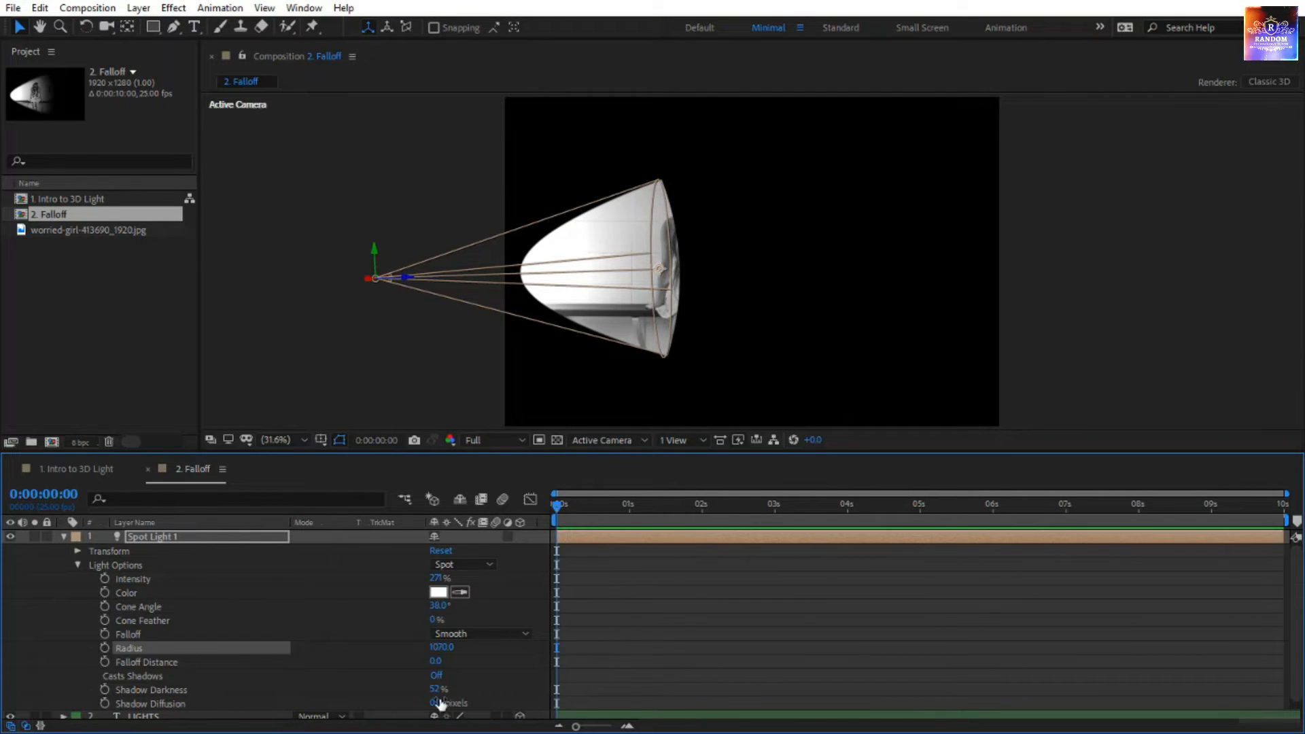
# Increase the spot light's falloff distance to 1148 so the beam fades gradually across the LIGHTS text.
pyautogui.moveTo(436, 668); pyautogui.dragTo(378, 656)
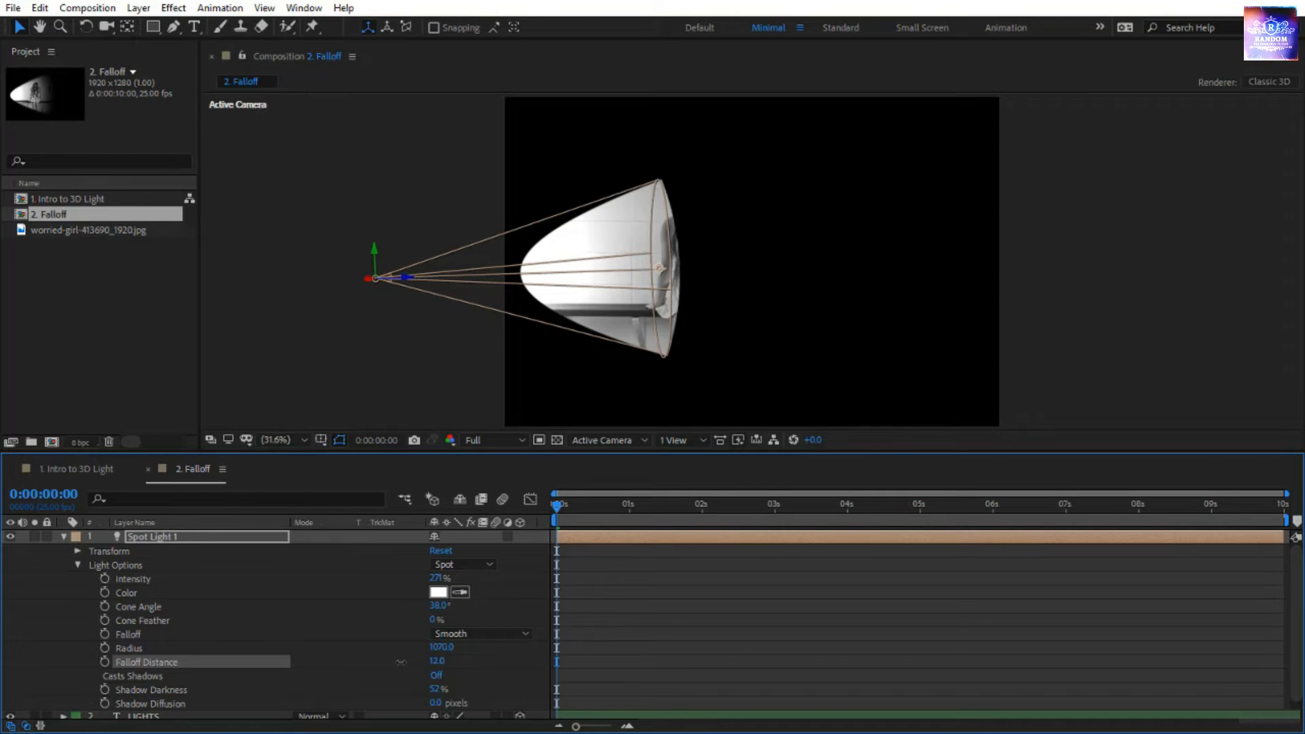
pyautogui.moveTo(435, 661); pyautogui.dragTo(771, 625)
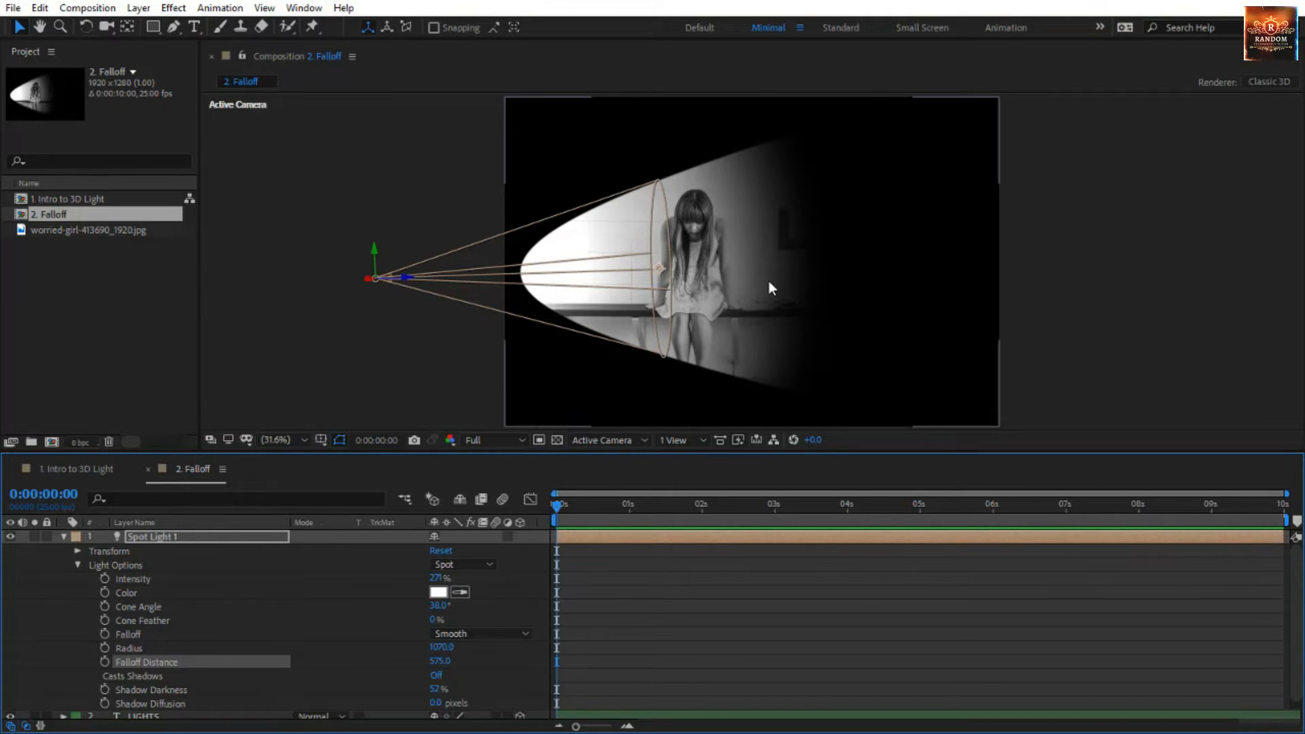
pyautogui.moveTo(442, 661); pyautogui.dragTo(857, 605)
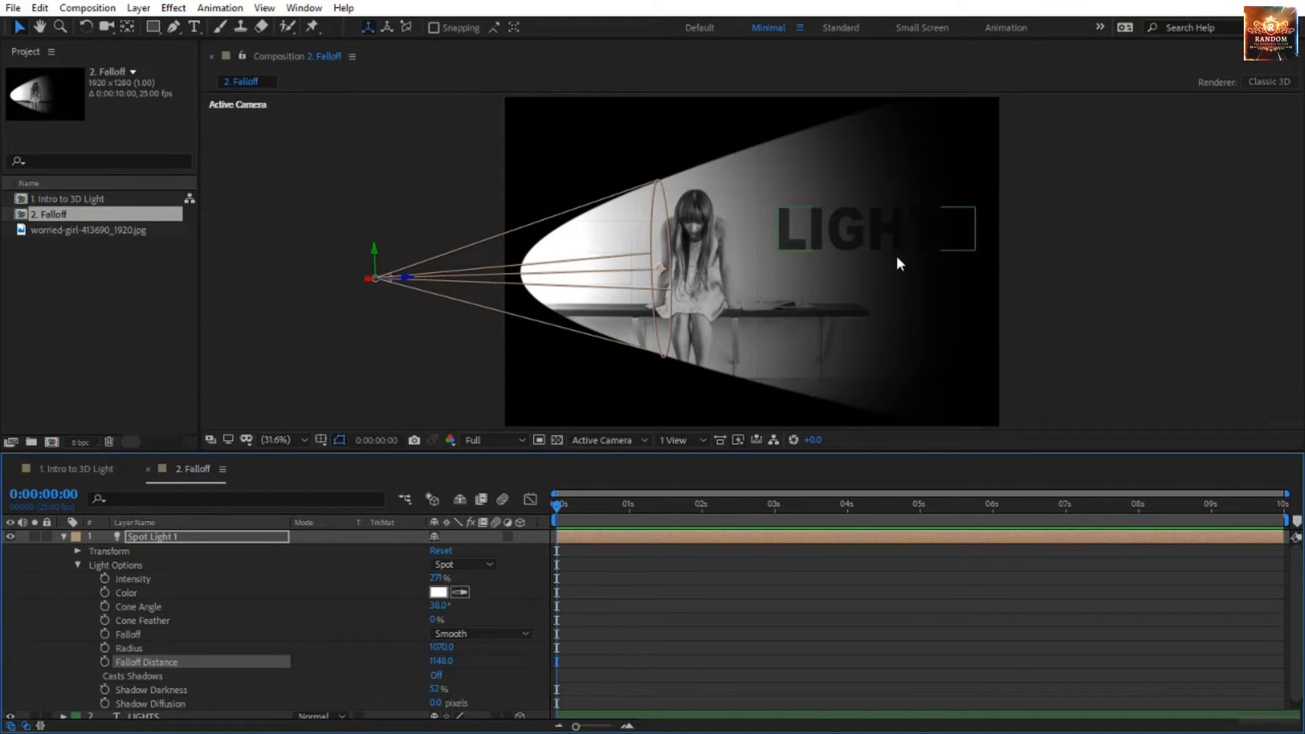
# Reset the spot light's radius and falloff distance to 0.
pyautogui.click(175, 635)
pyautogui.click(142, 649)
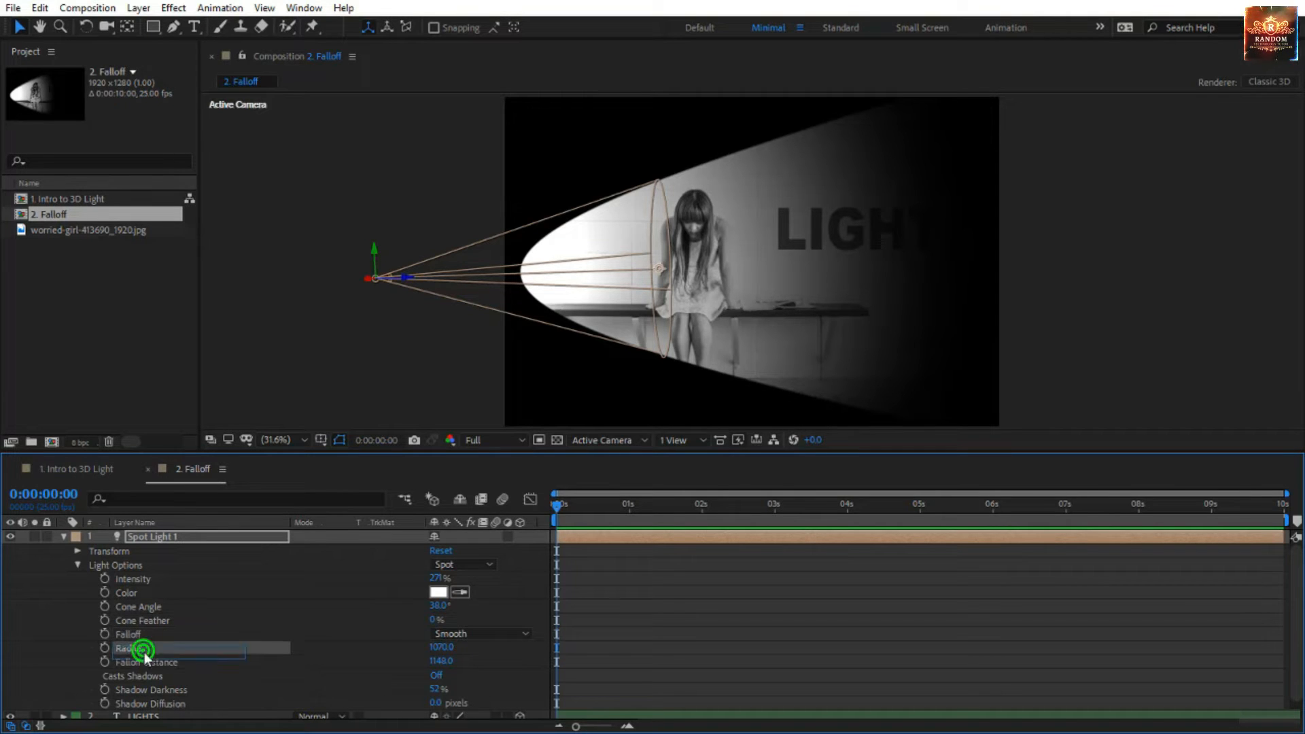
pyautogui.click(176, 661)
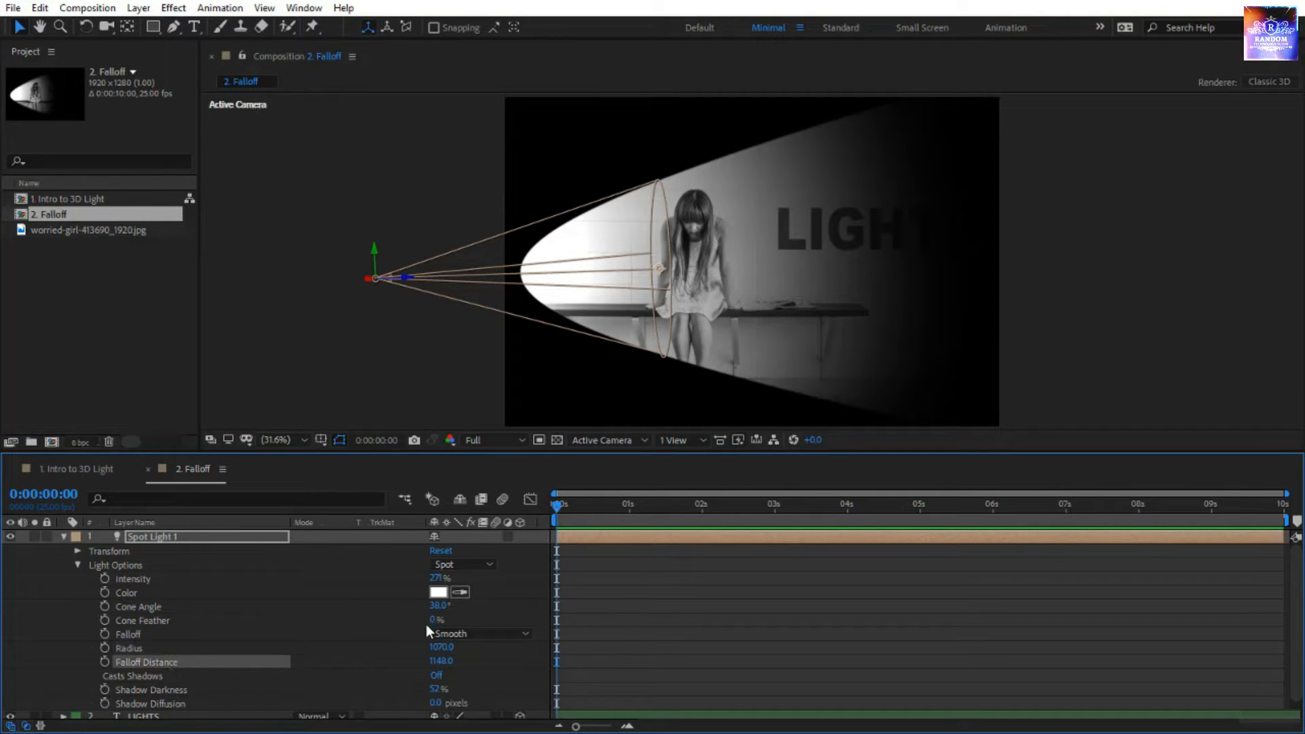
pyautogui.click(440, 648)
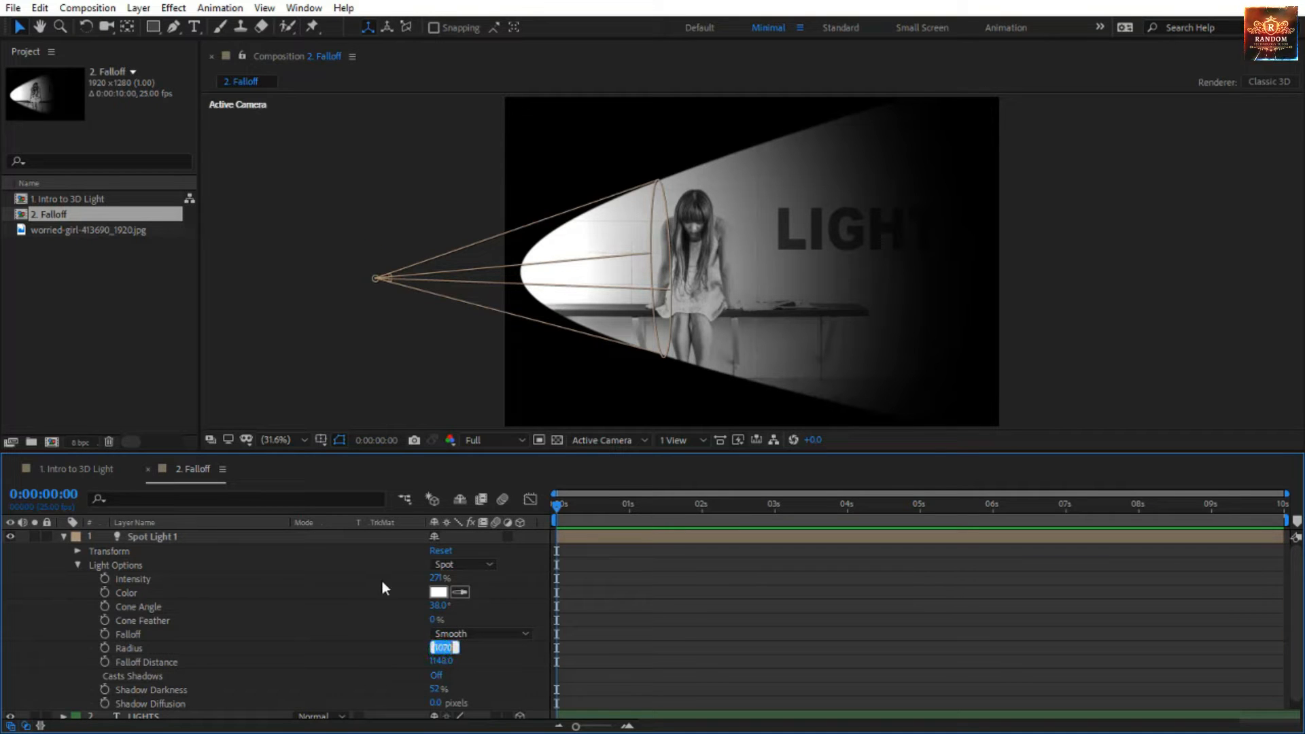
pyautogui.write('0')
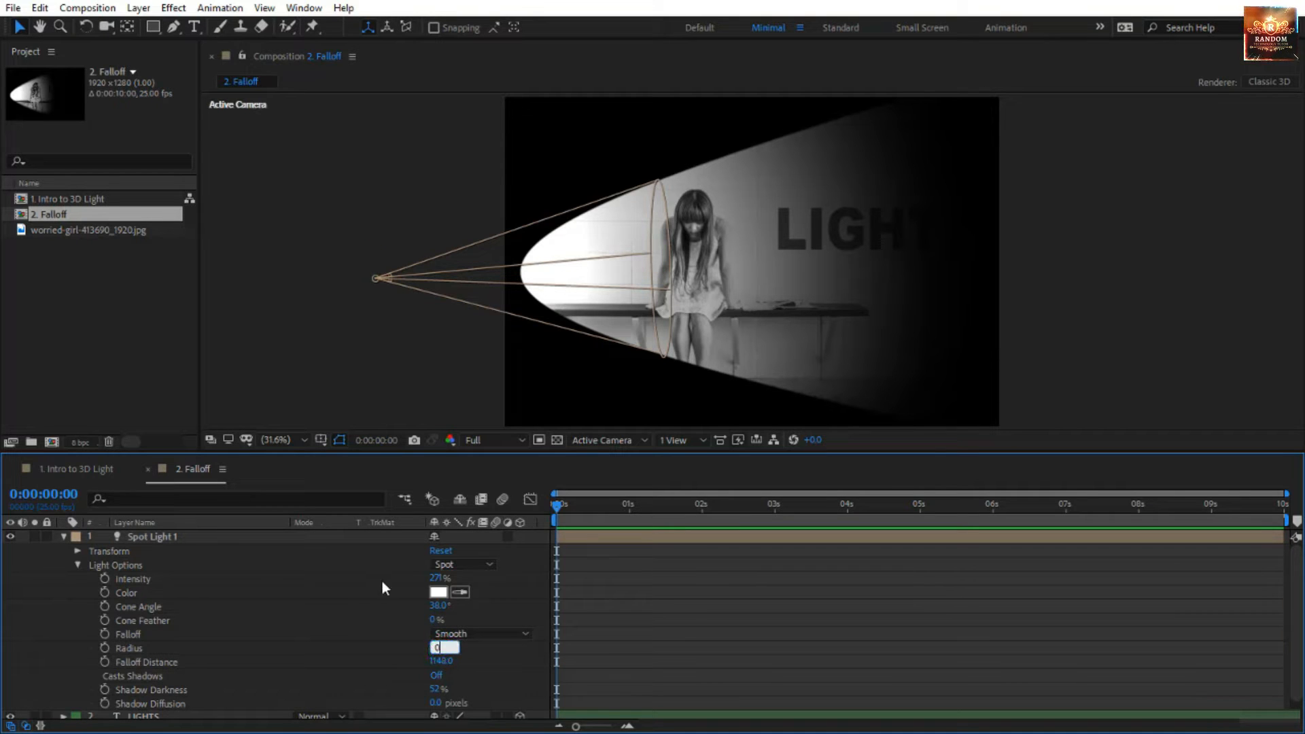
pyautogui.click(440, 662)
pyautogui.write('0')
pyautogui.press('Return')
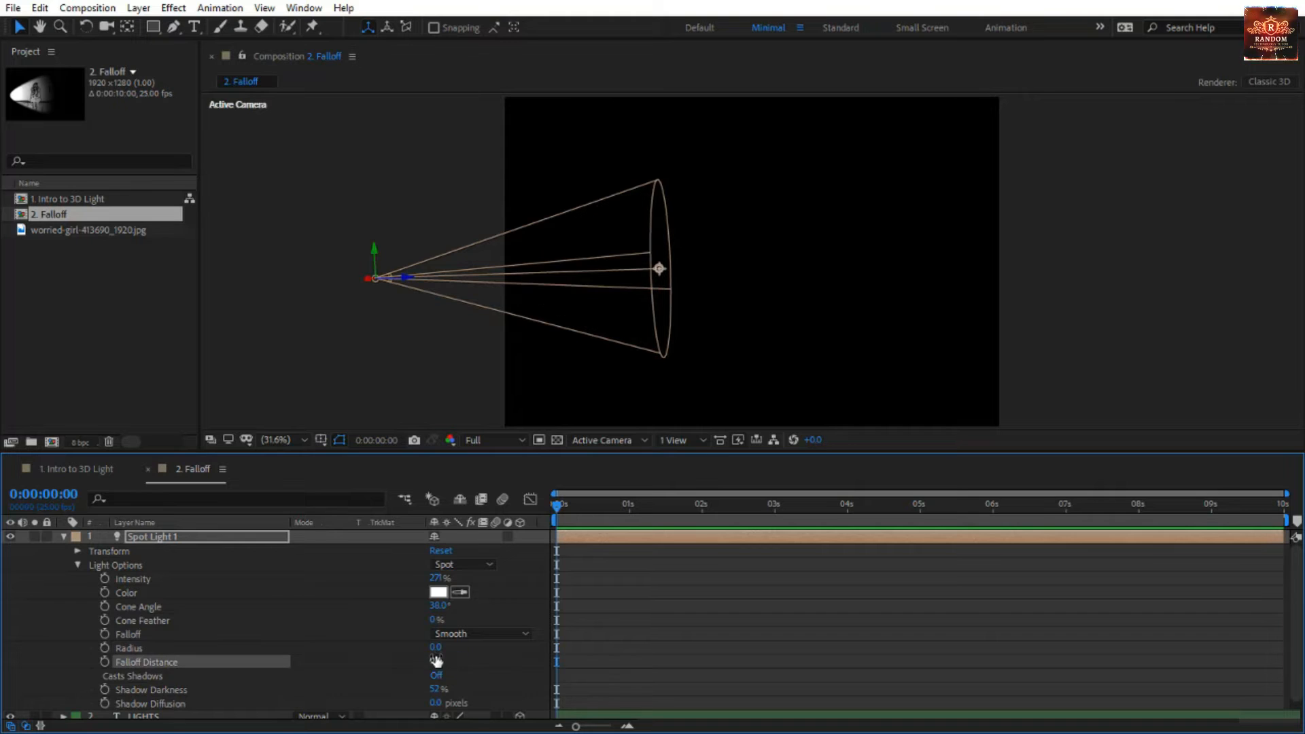
# Switch the spot light's falloff to Inverse Square Clamped and raise its radius to 717.
pyautogui.click(450, 634)
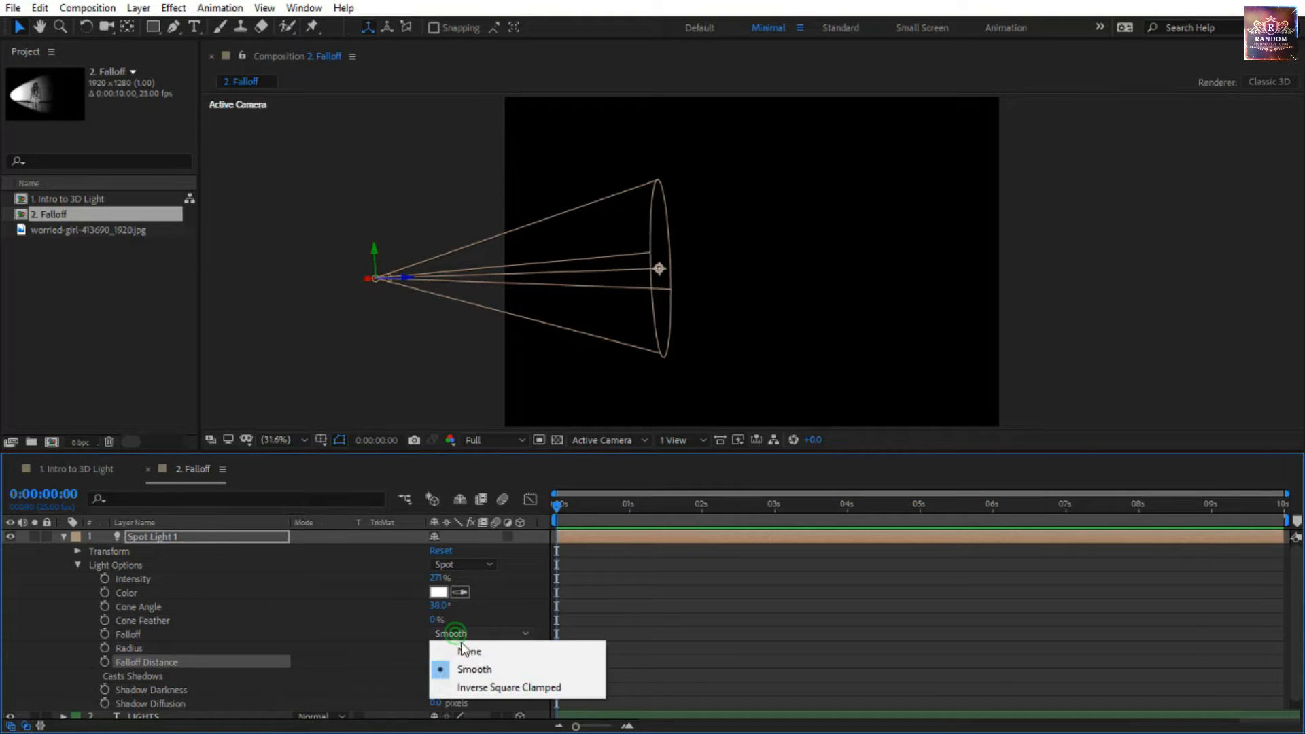
pyautogui.click(477, 690)
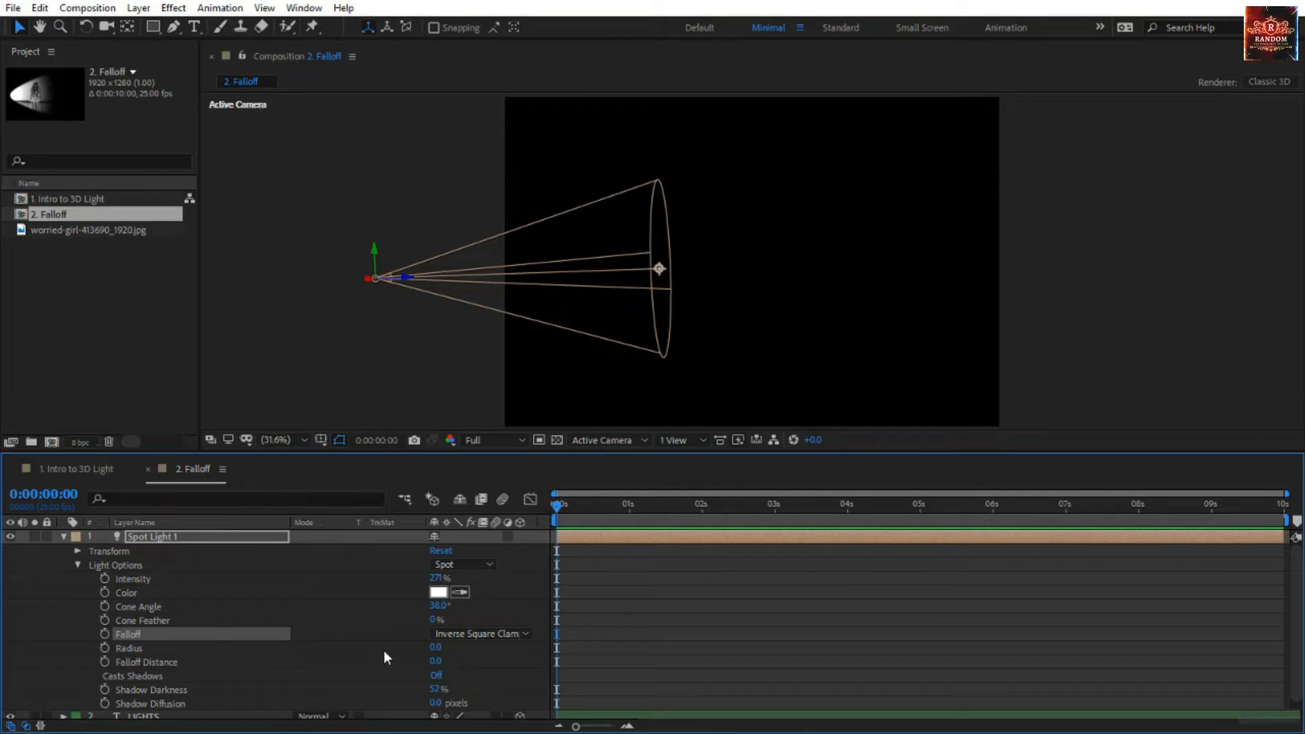
pyautogui.moveTo(435, 650); pyautogui.dragTo(1004, 622)
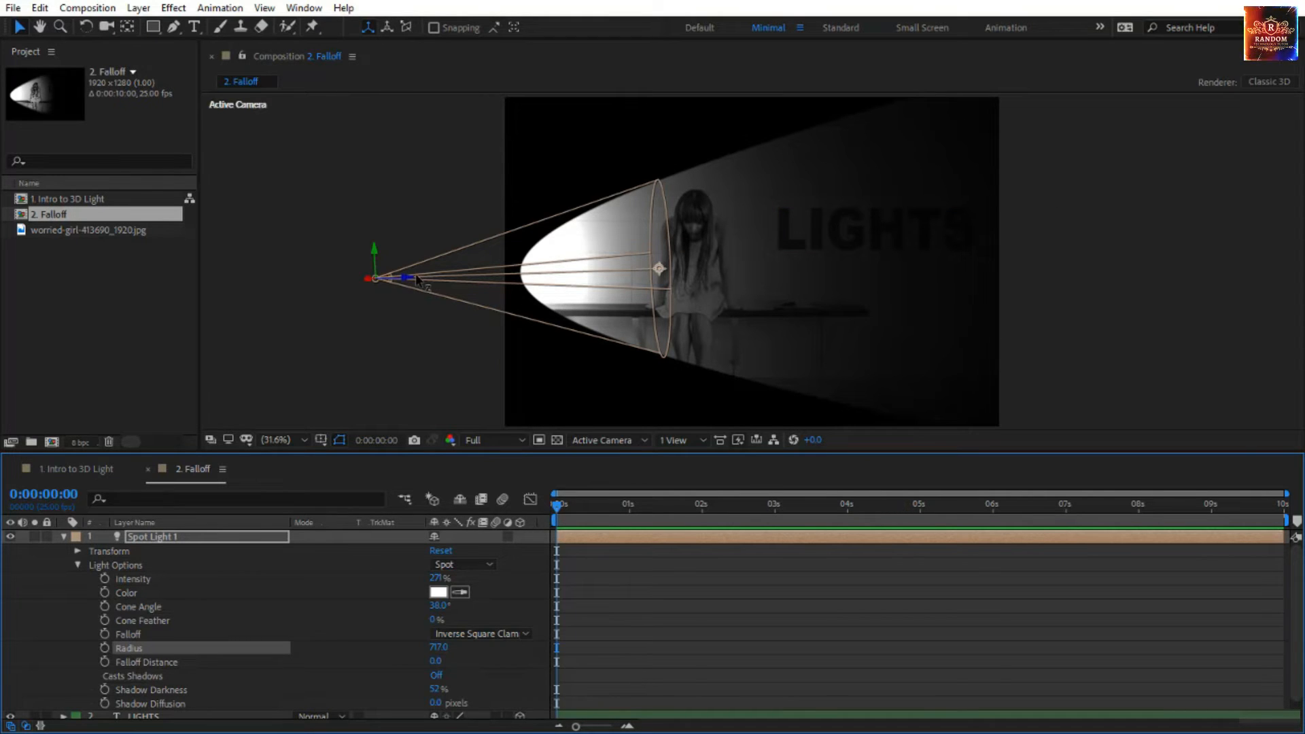
# Move the spot light along its Z axis to compare the illumination, and try adjusting its falloff distance.
pyautogui.moveTo(408, 280); pyautogui.dragTo(0, 333)
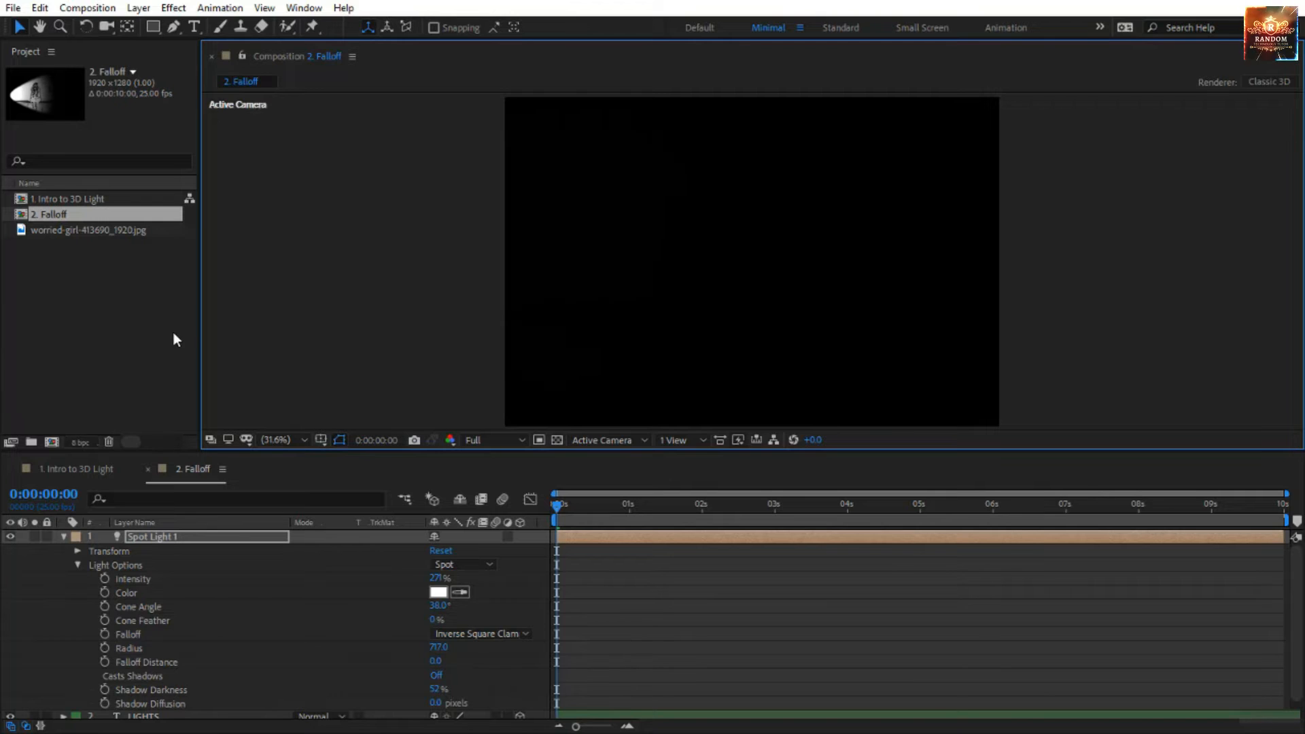
pyautogui.moveTo(413, 324); pyautogui.dragTo(389, 302)
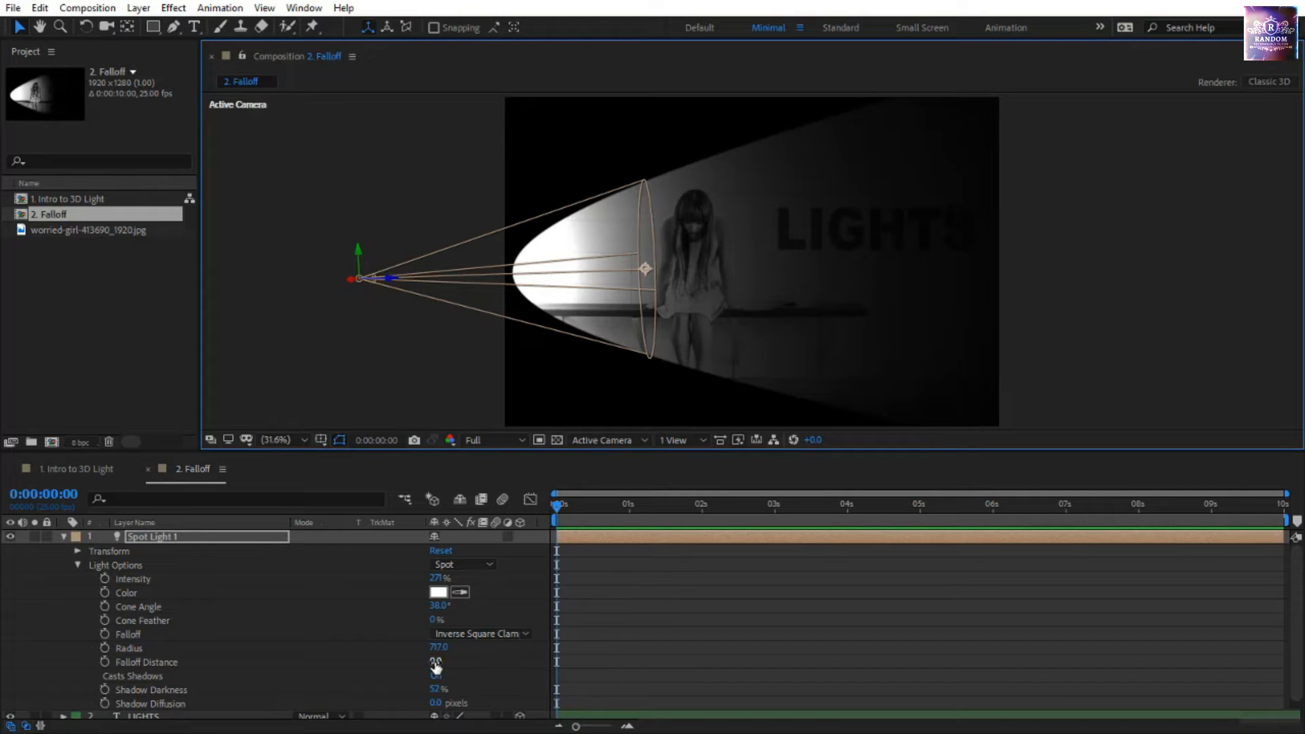
pyautogui.moveTo(435, 661); pyautogui.dragTo(417, 604)
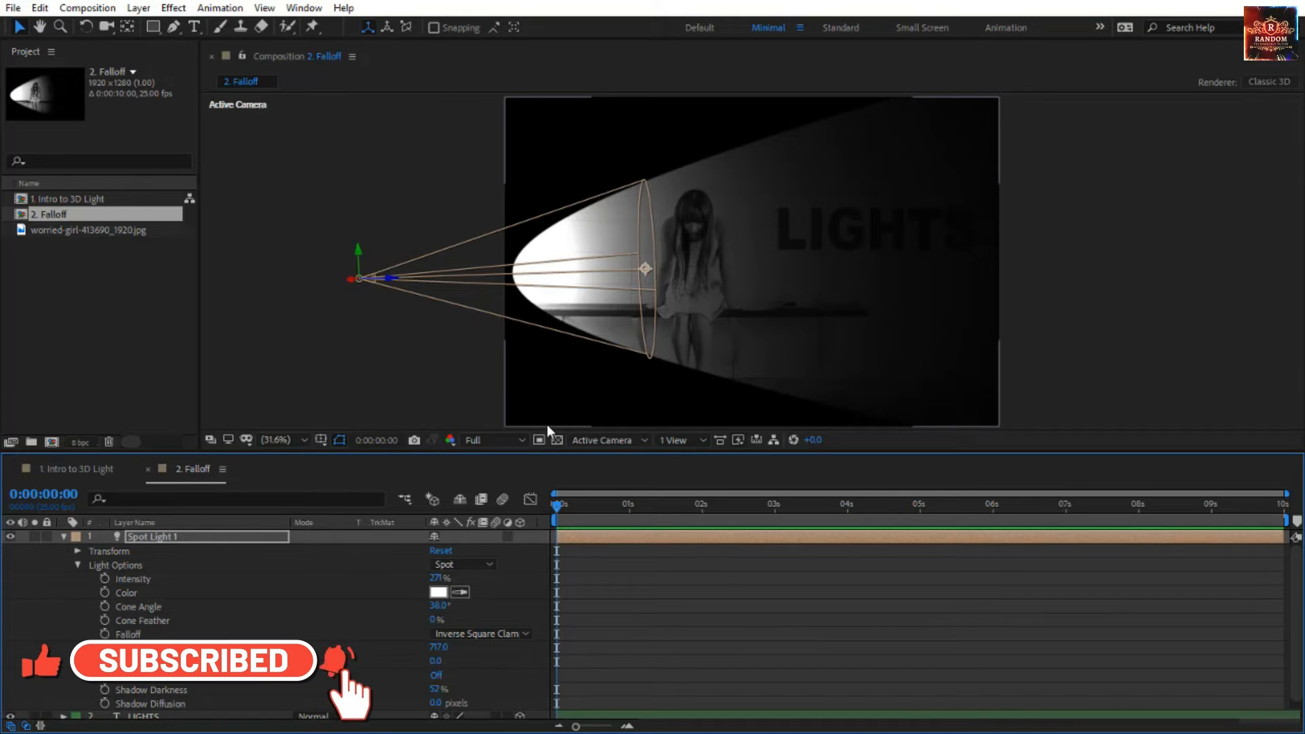
# Set the spot light's falloff back to Smooth and increase its falloff distance for a gradual fade over the girl.
pyautogui.click(469, 634)
pyautogui.click(482, 670)
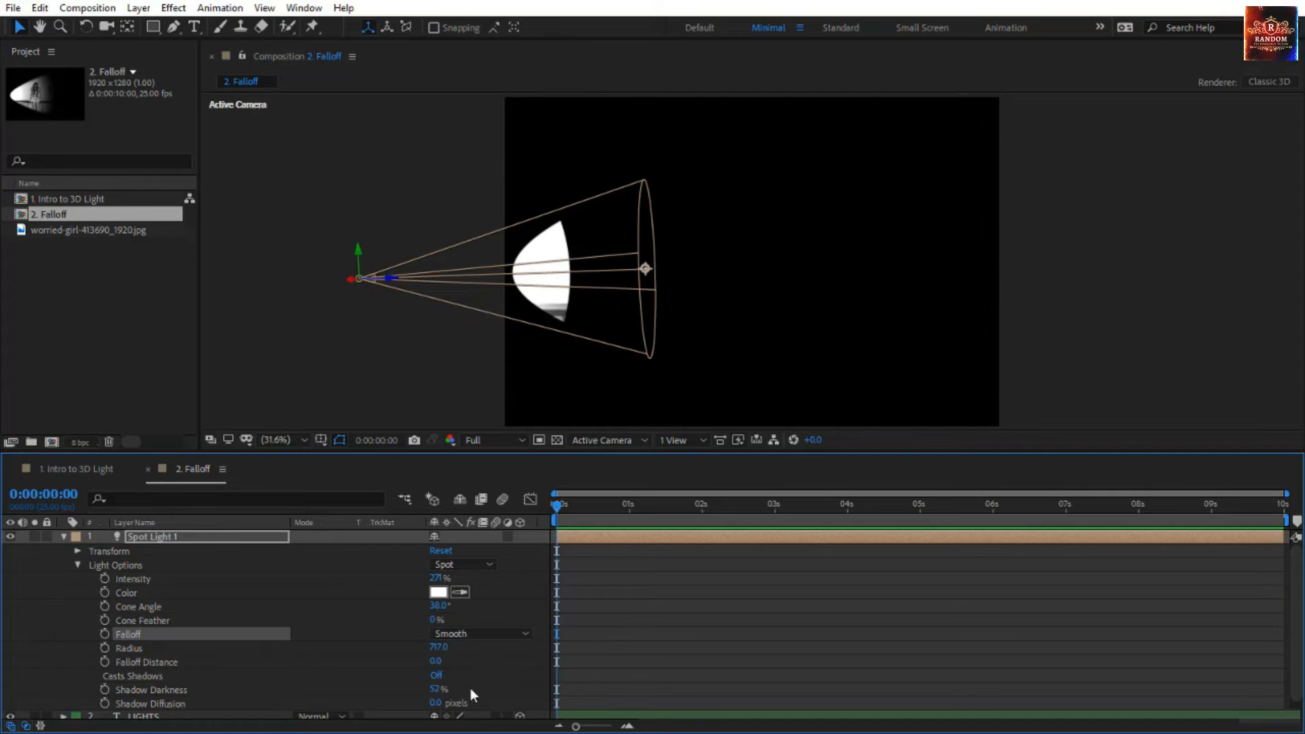
pyautogui.moveTo(439, 664); pyautogui.dragTo(1049, 661)
# Switch the spot light's falloff to Inverse Square Clamped, None and back to Smooth to compare the illumination.
pyautogui.click(466, 633)
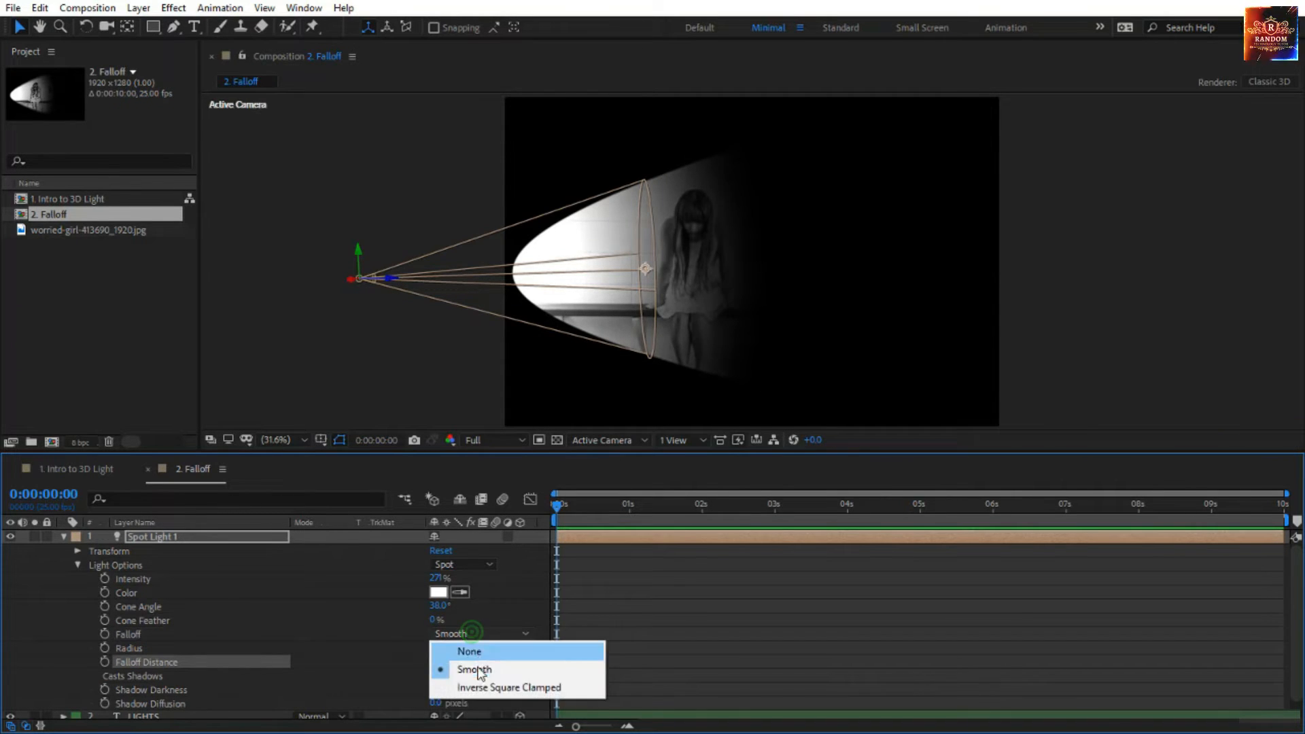
pyautogui.click(479, 688)
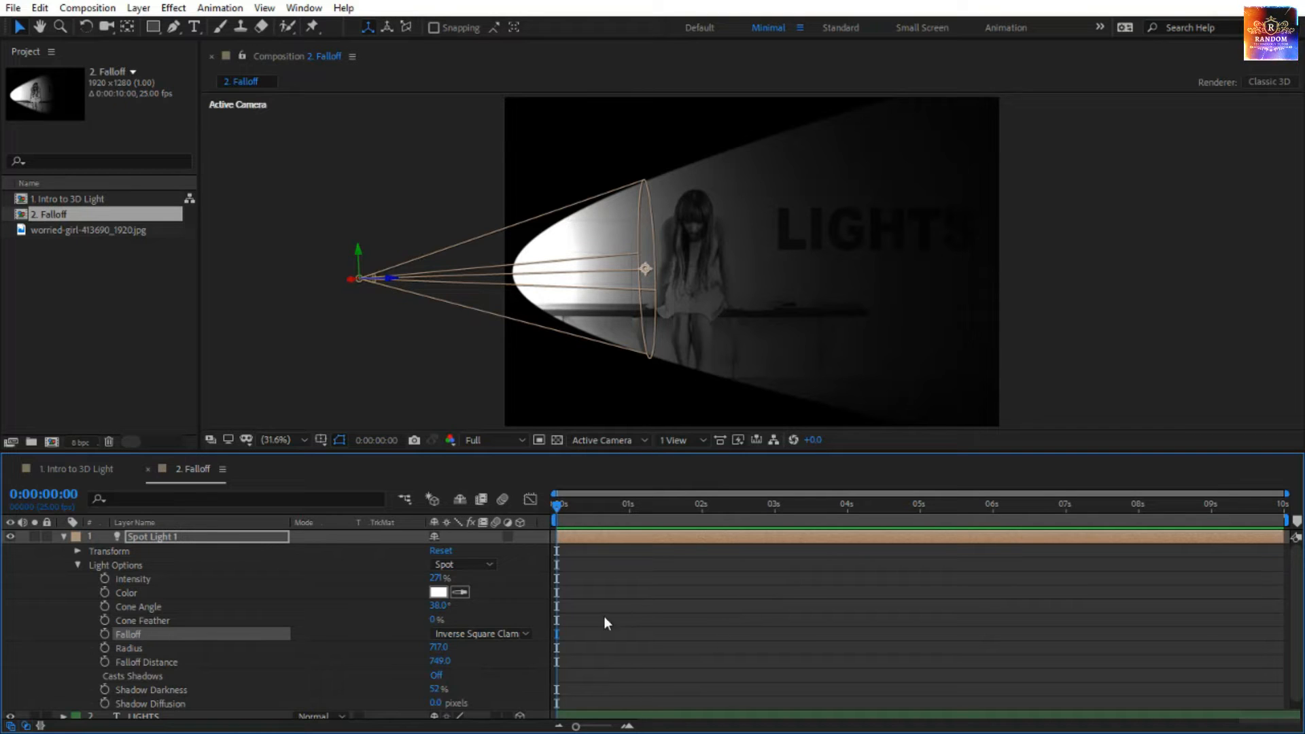
pyautogui.click(481, 634)
pyautogui.click(483, 646)
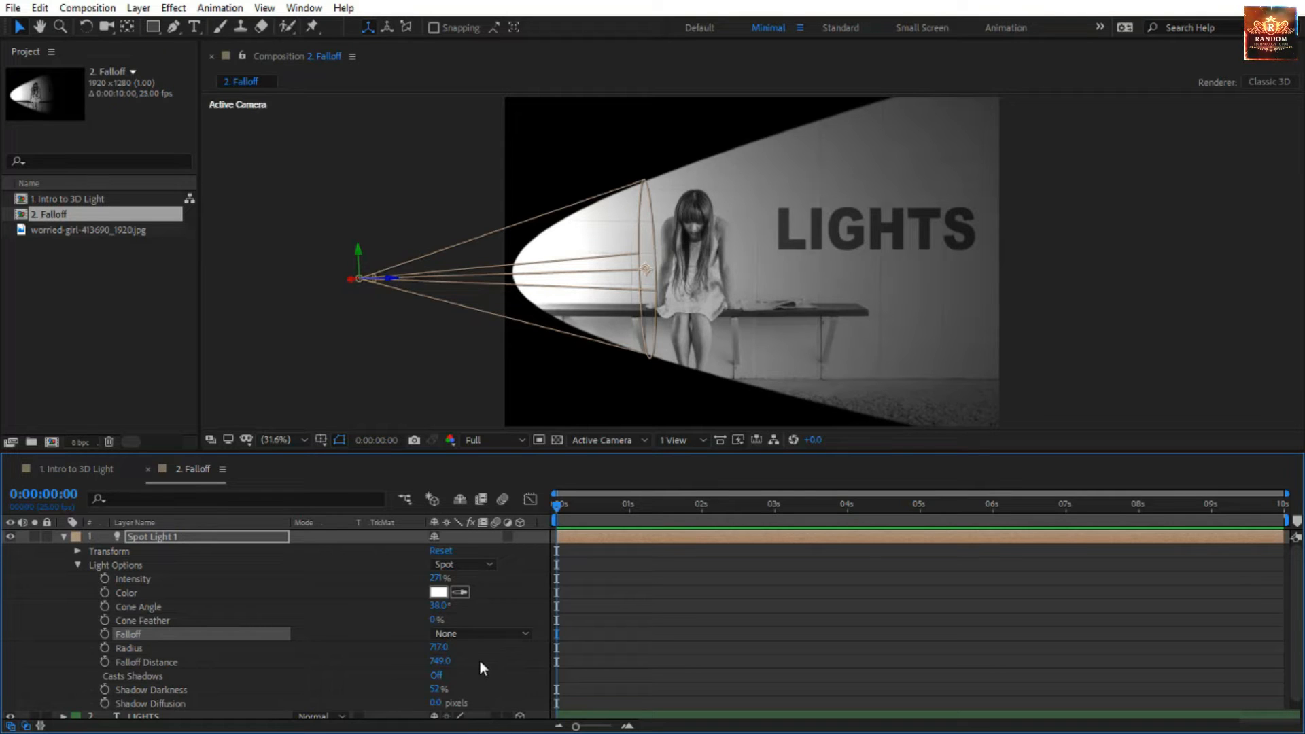
pyautogui.click(465, 634)
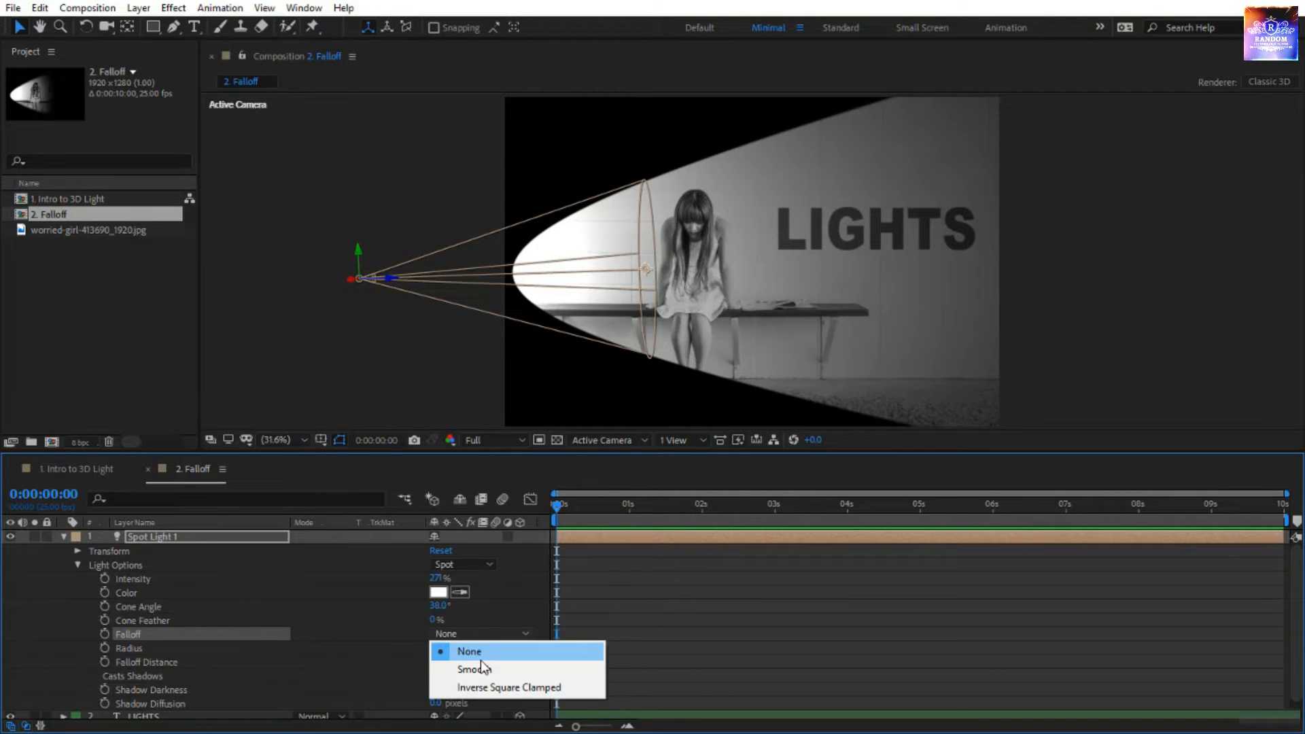
pyautogui.click(482, 668)
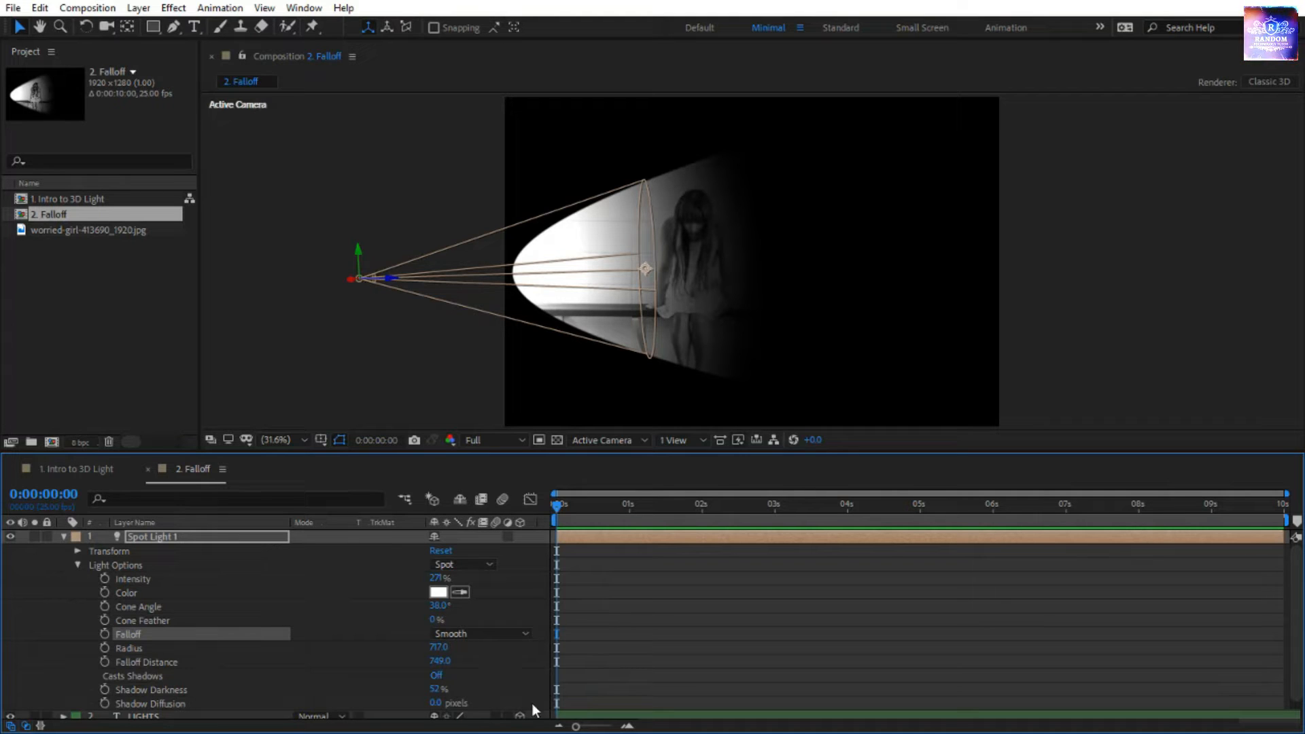
# Reduce the spot light's falloff distance to 676 and narrow its cone angle to 23°.
pyautogui.click(442, 660)
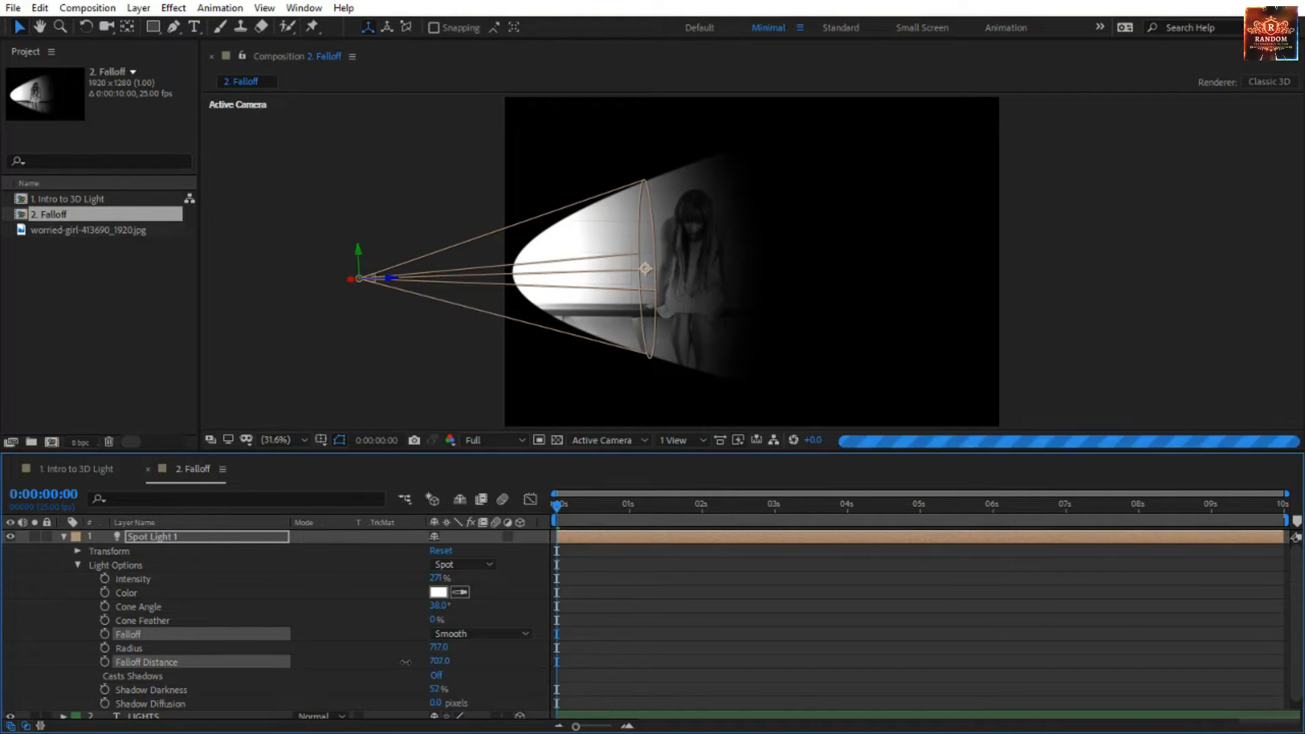
pyautogui.moveTo(438, 660); pyautogui.dragTo(391, 663)
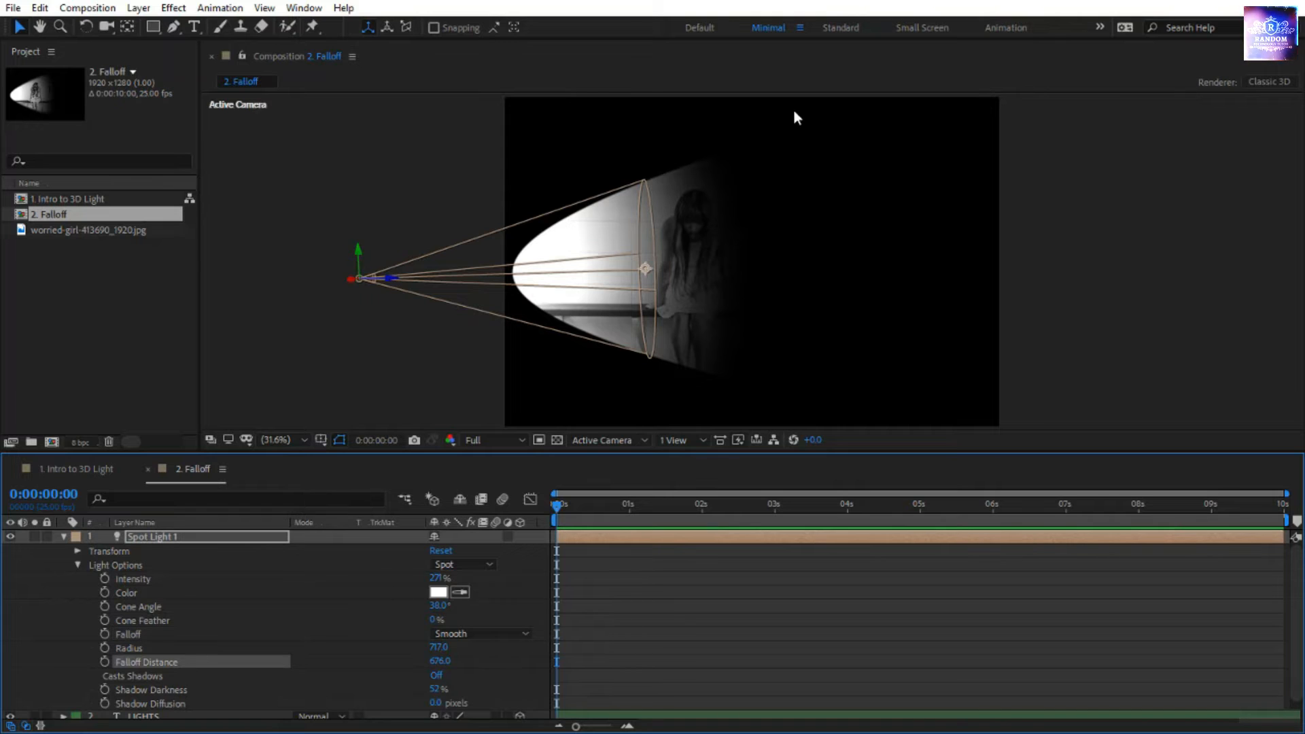
pyautogui.click(439, 604)
pyautogui.moveTo(439, 604)
pyautogui.mouseDown()
pyautogui.moveTo(380, 606)
pyautogui.moveTo(431, 606)
pyautogui.mouseUp()
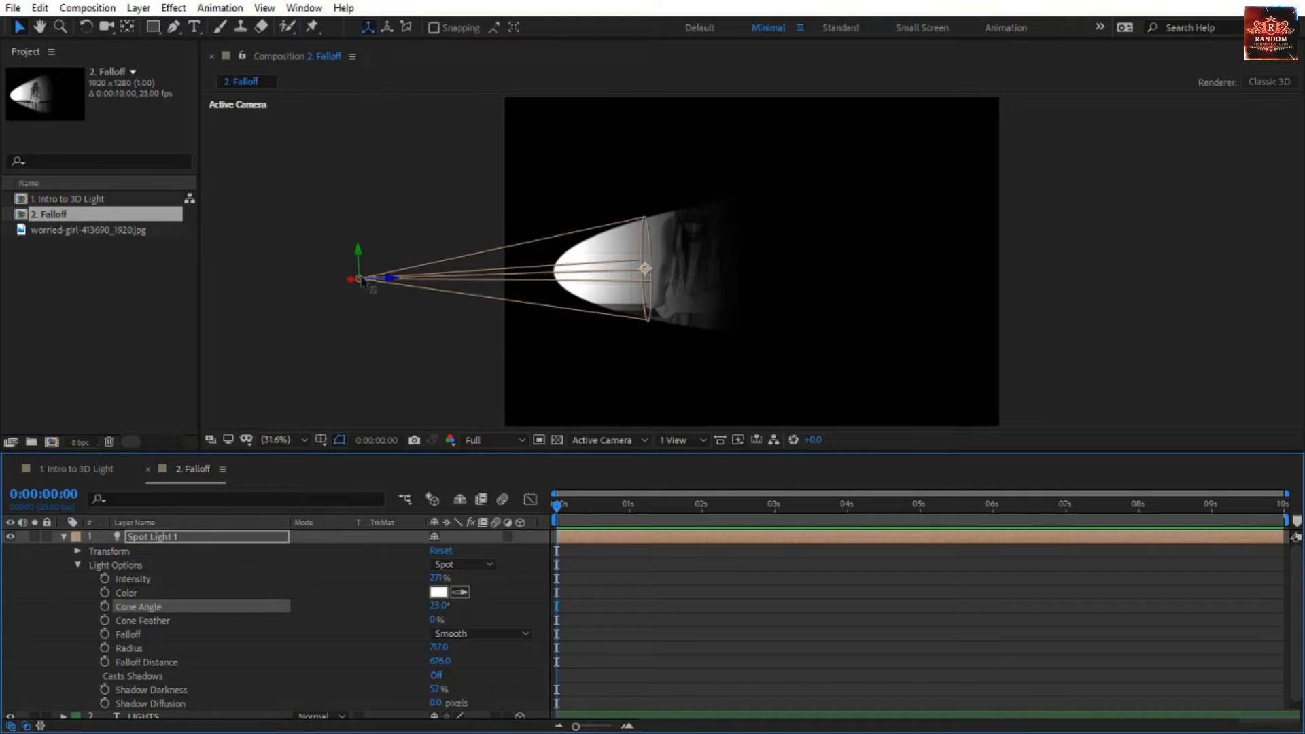
# Try moving the spot light to positions above the girl to compare the fade, undo the moves, and select its Falloff property.
pyautogui.moveTo(361, 280); pyautogui.dragTo(571, 125)
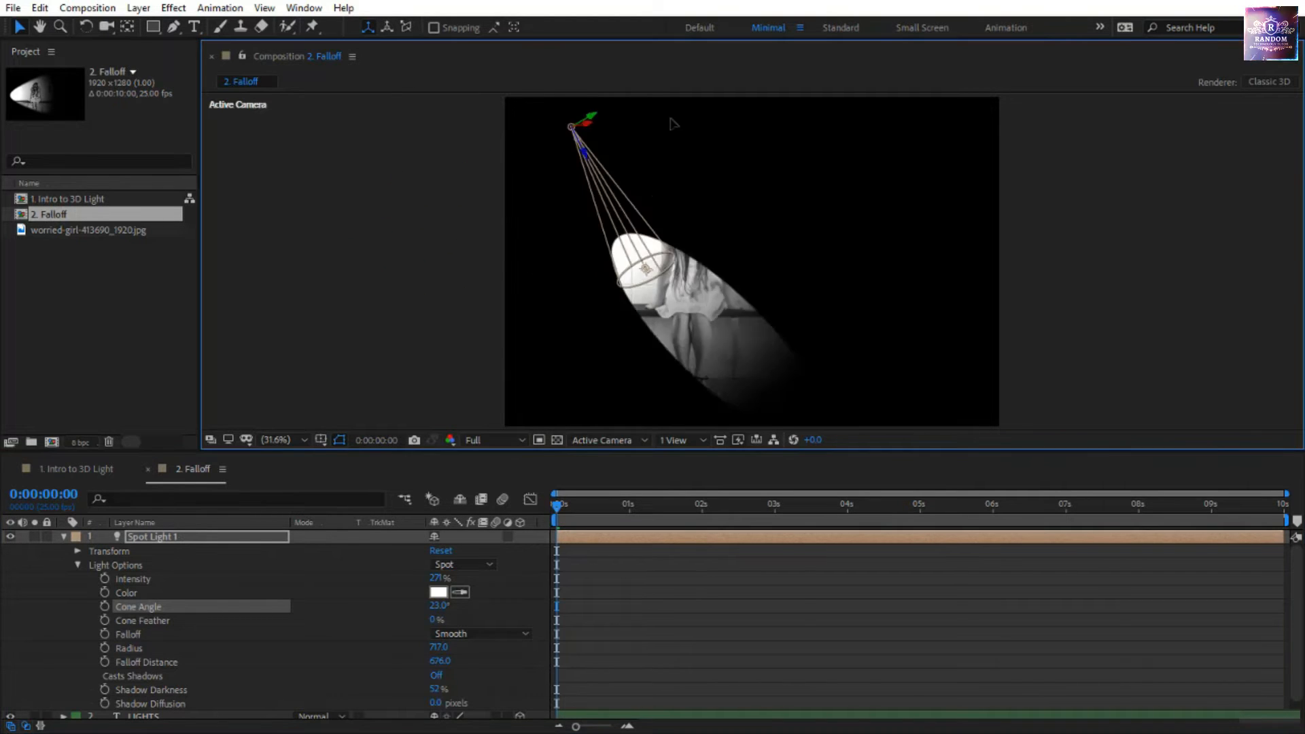
pyautogui.moveTo(673, 124); pyautogui.dragTo(459, 109)
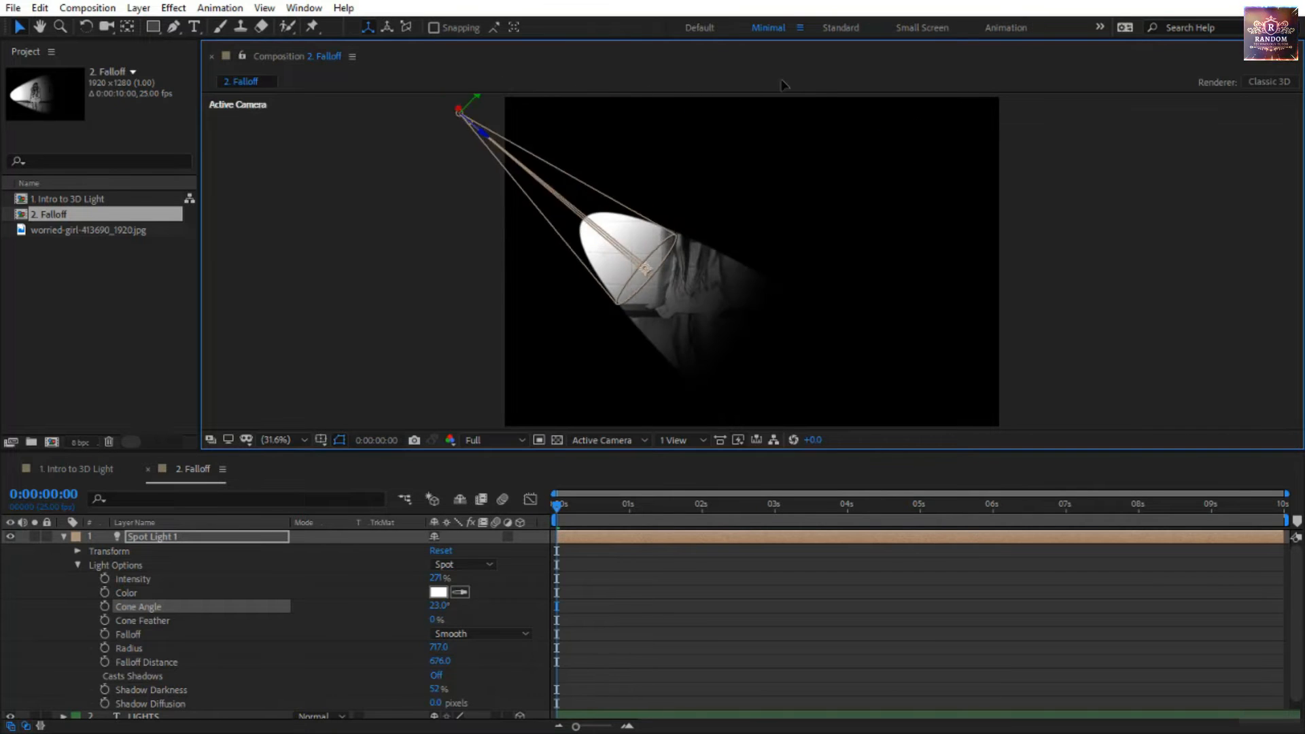
pyautogui.moveTo(781, 84); pyautogui.dragTo(395, 258)
pyautogui.hotkey('ctrl', 'z')
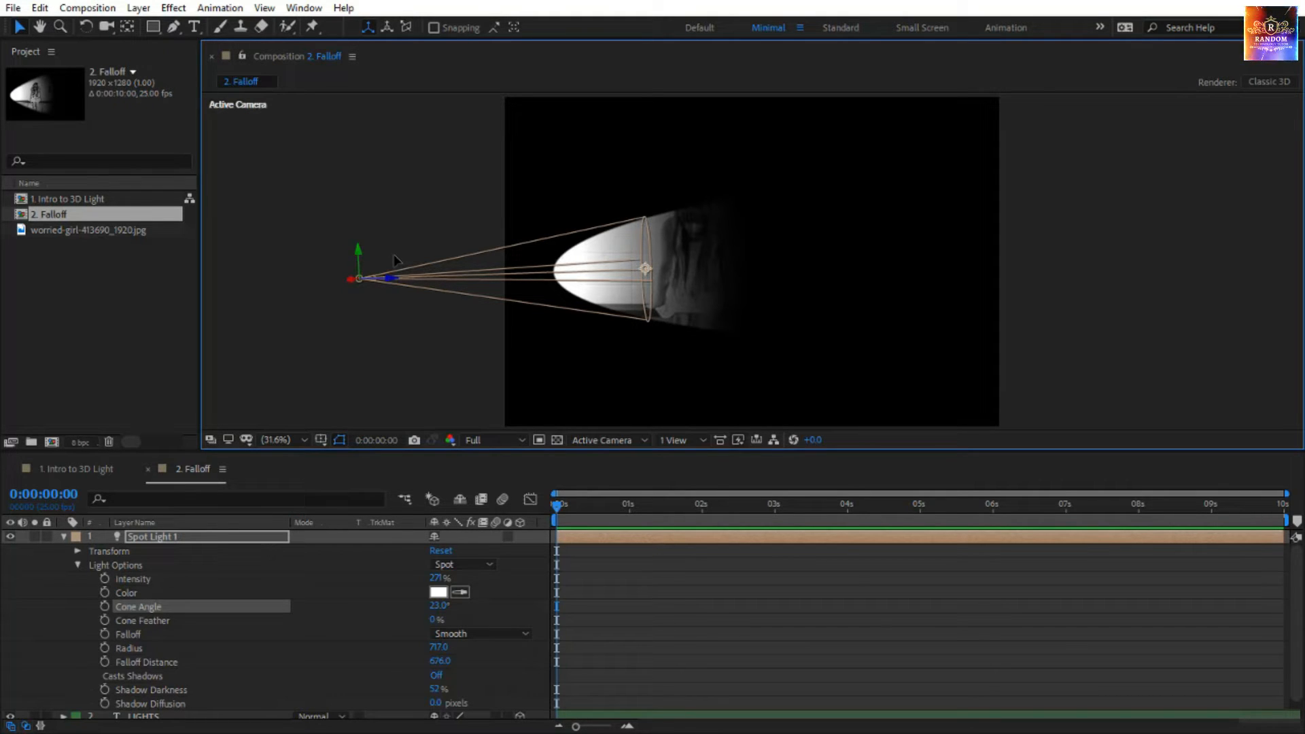
pyautogui.click(182, 634)
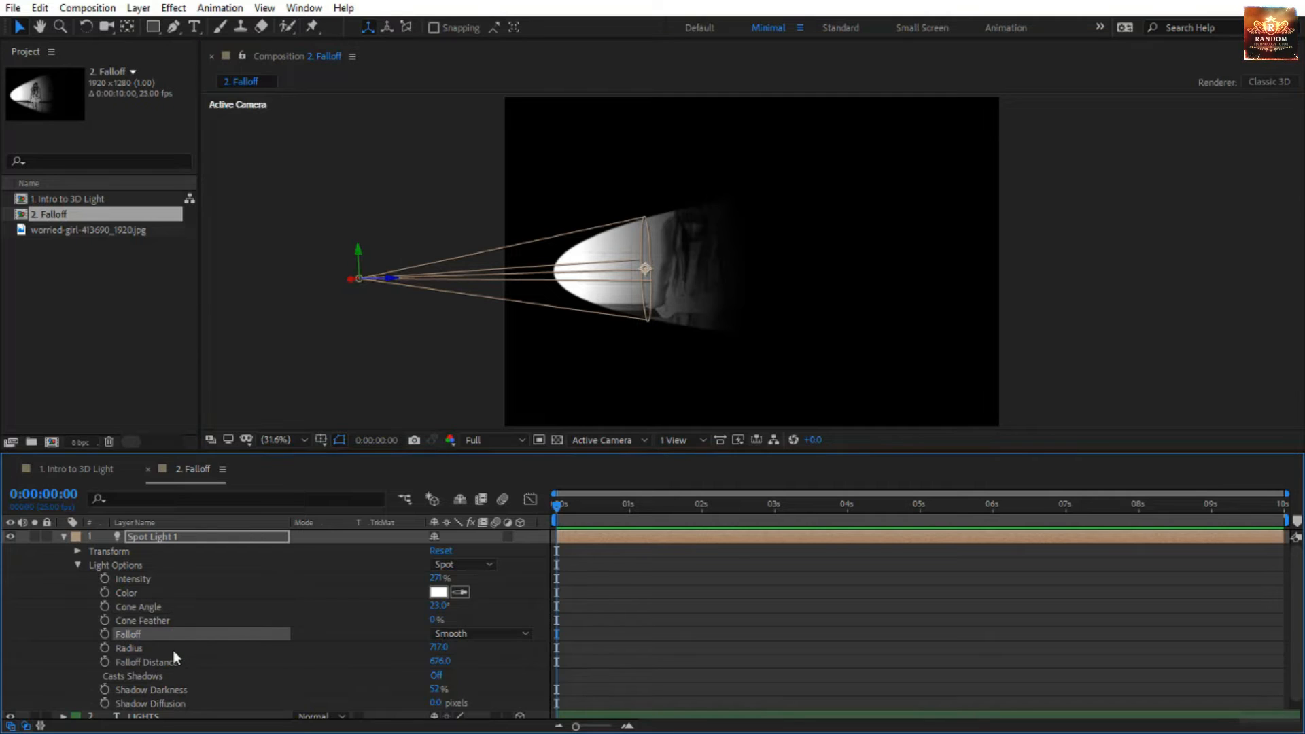
pyautogui.click(174, 650)
pyautogui.click(184, 659)
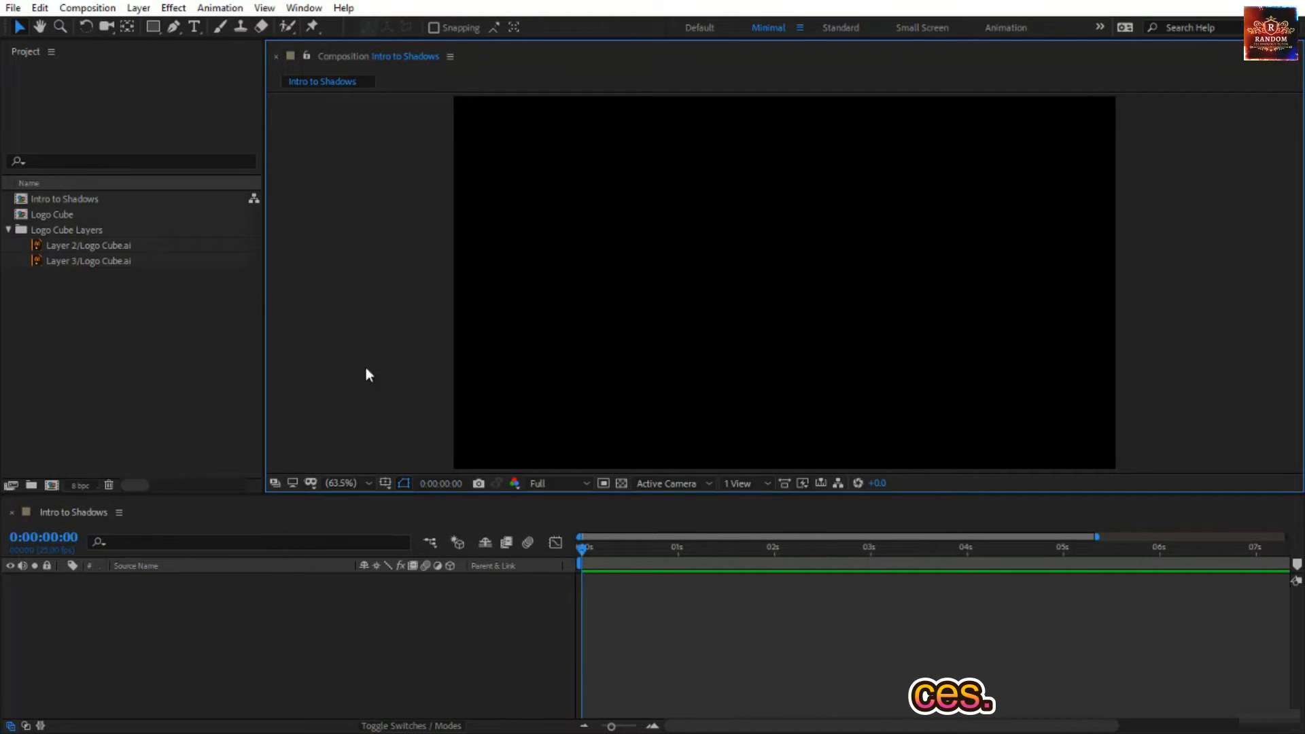
# Open the Logo Cube composition and examine its cube and hexagon artwork.
pyautogui.click(149, 341)
pyautogui.click(73, 230)
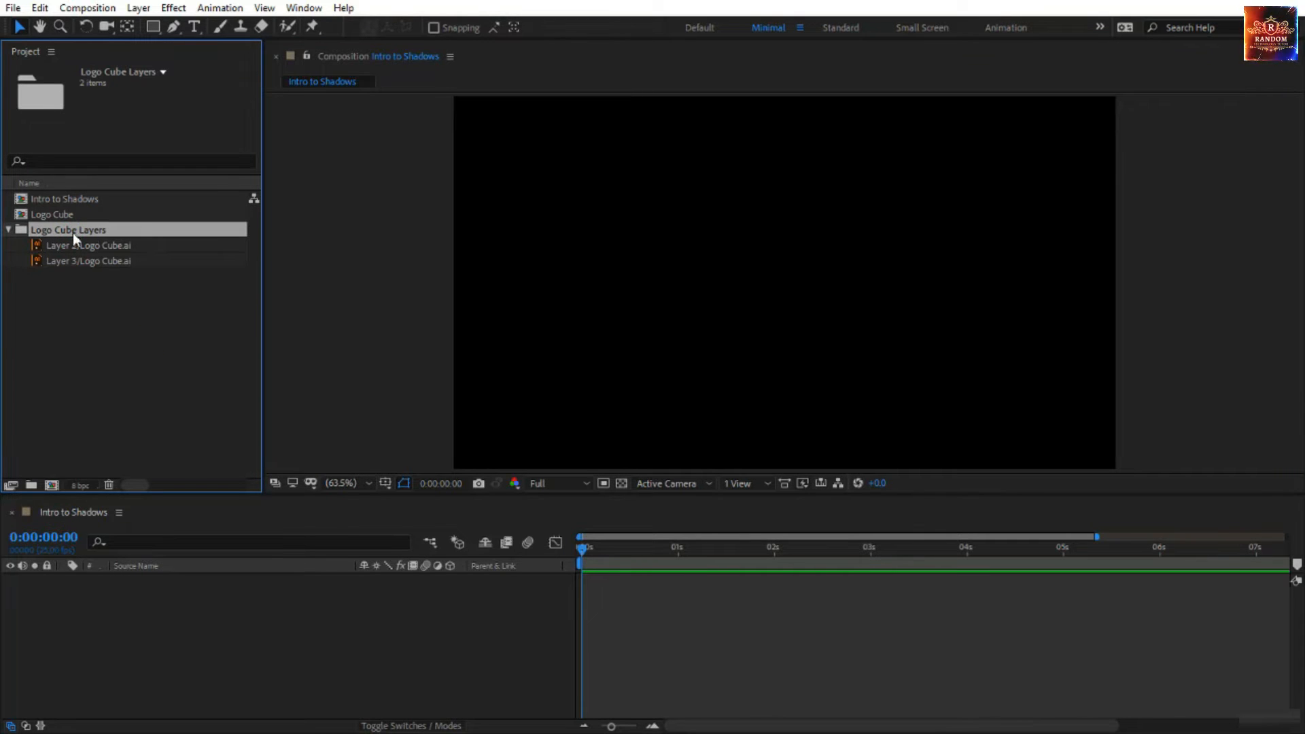
pyautogui.click(64, 213)
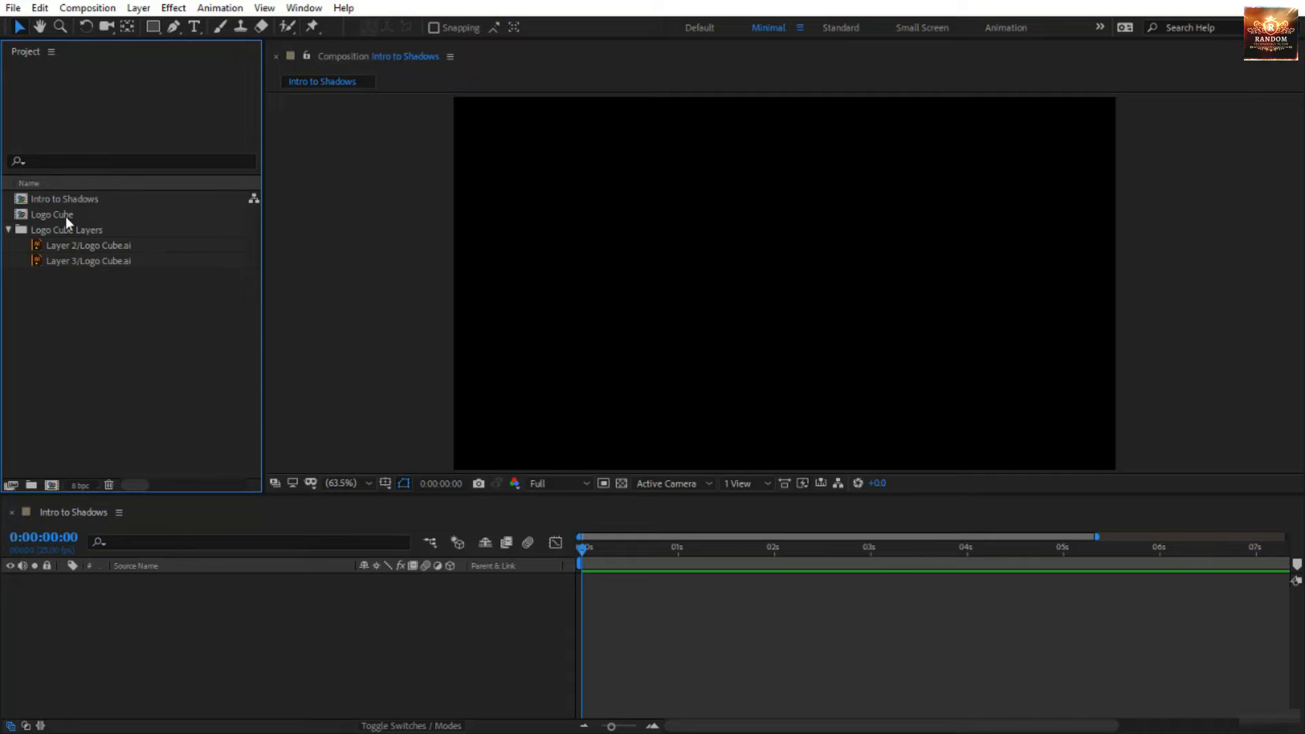
pyautogui.doubleClick(65, 216)
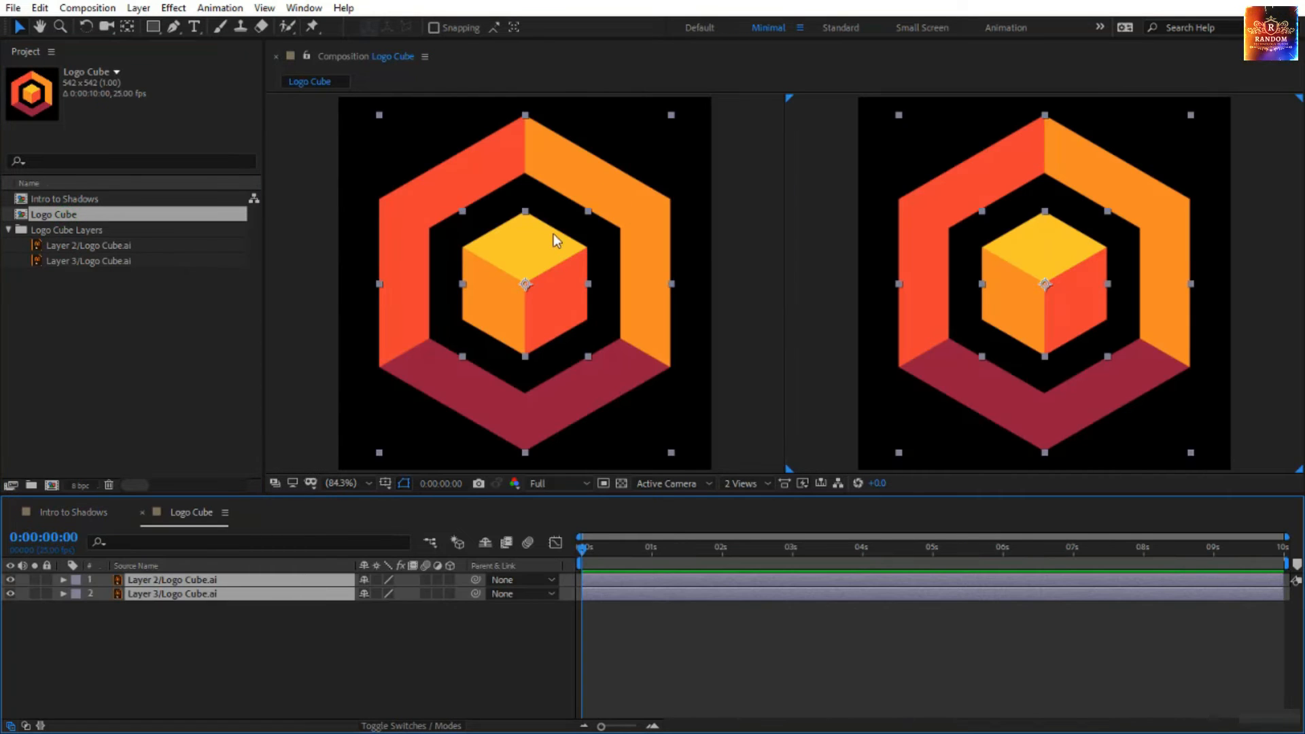
pyautogui.click(739, 241)
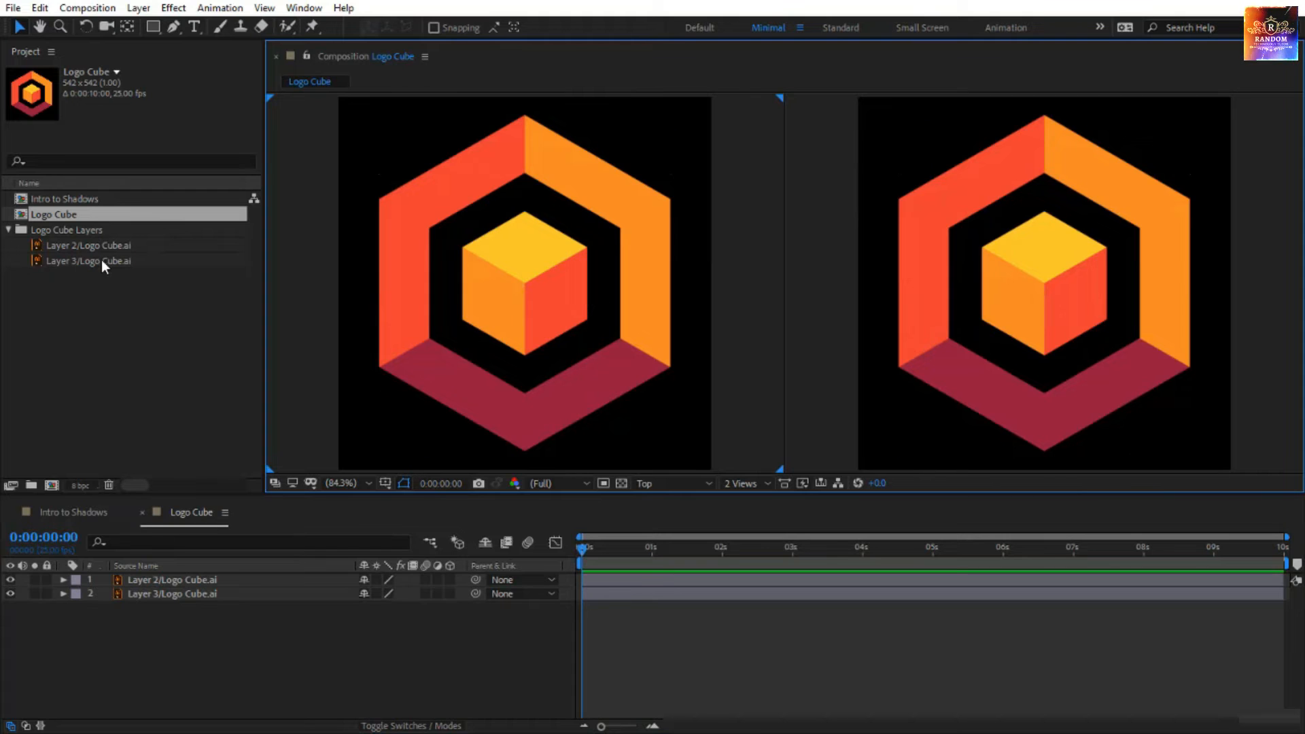
# Return to the Intro to Shadows composition and place Layer 3/Logo Cube.ai near the center of its frame.
pyautogui.click(61, 199)
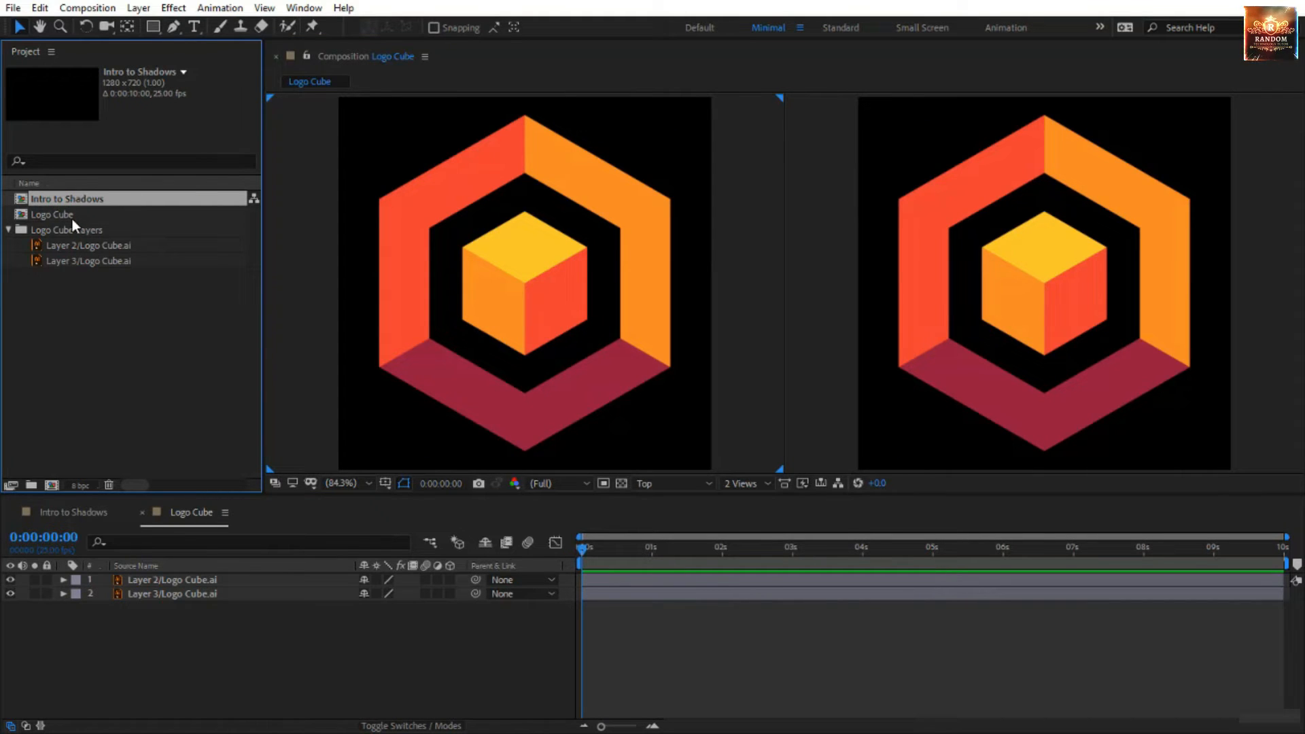
pyautogui.doubleClick(73, 201)
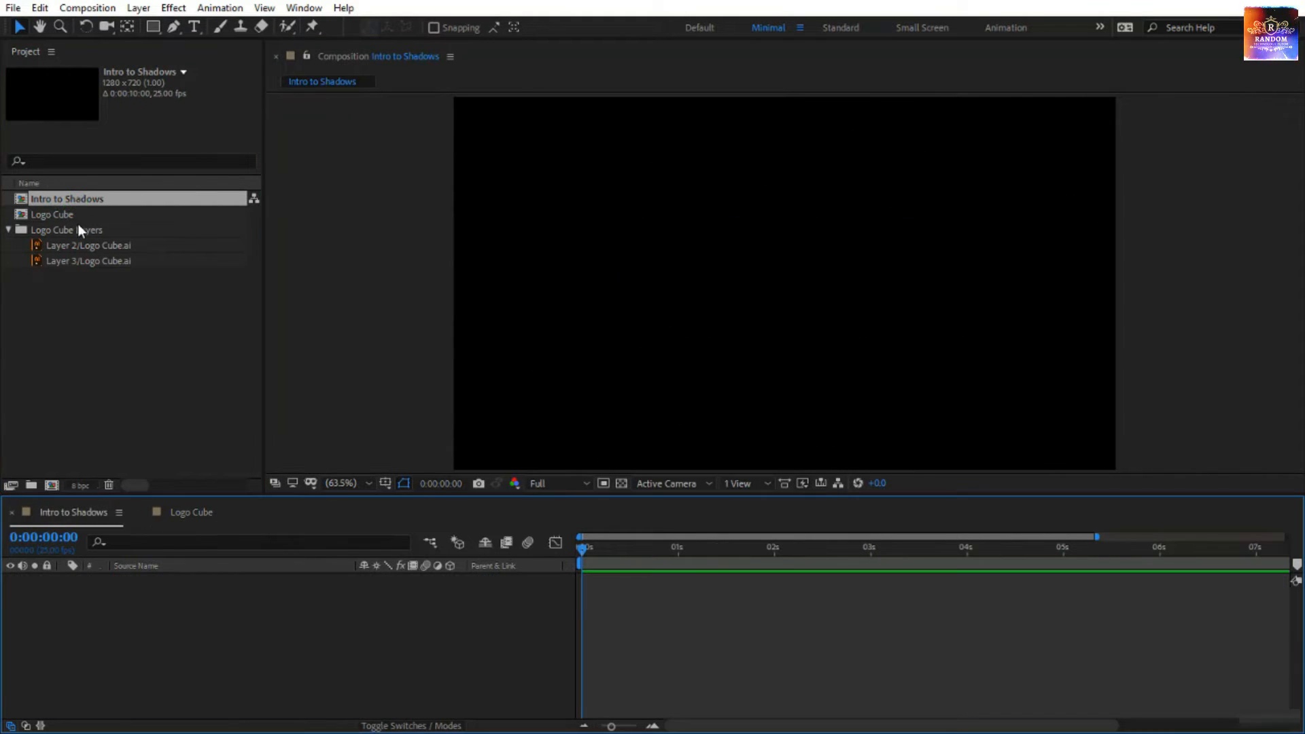
pyautogui.click(51, 245)
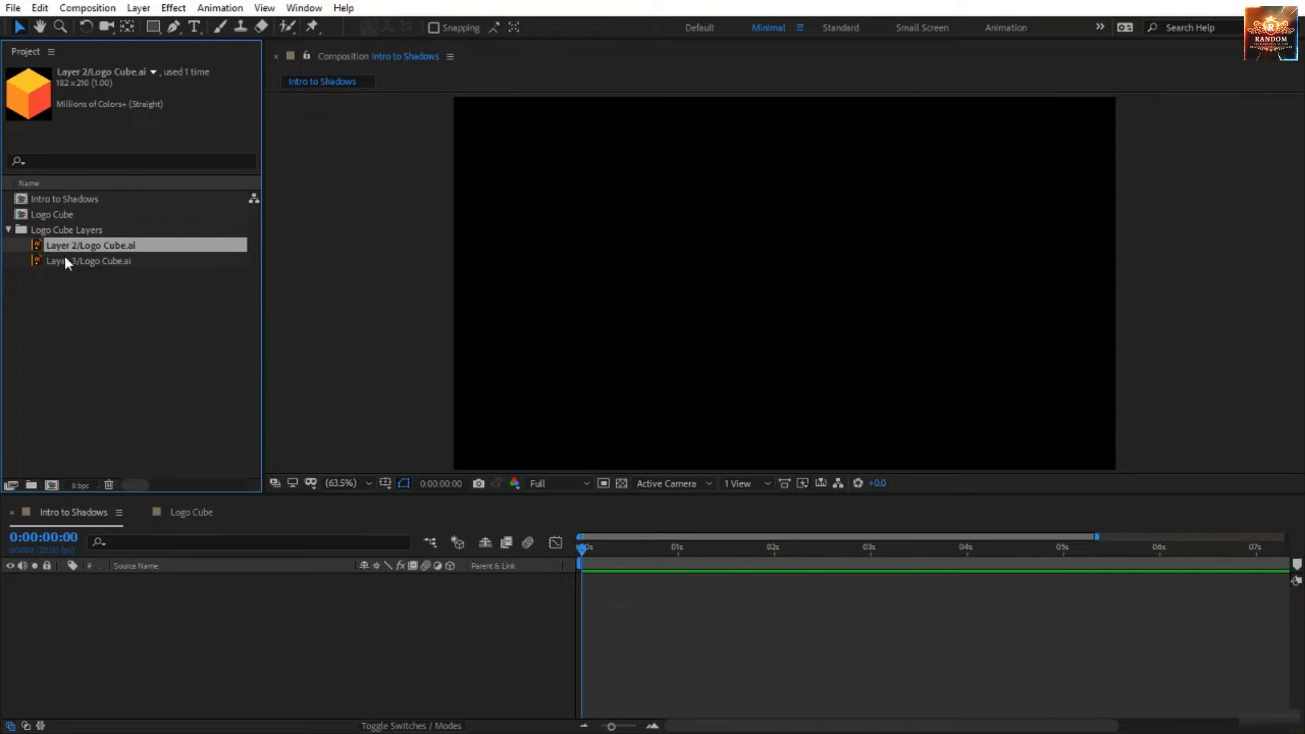
pyautogui.click(66, 261)
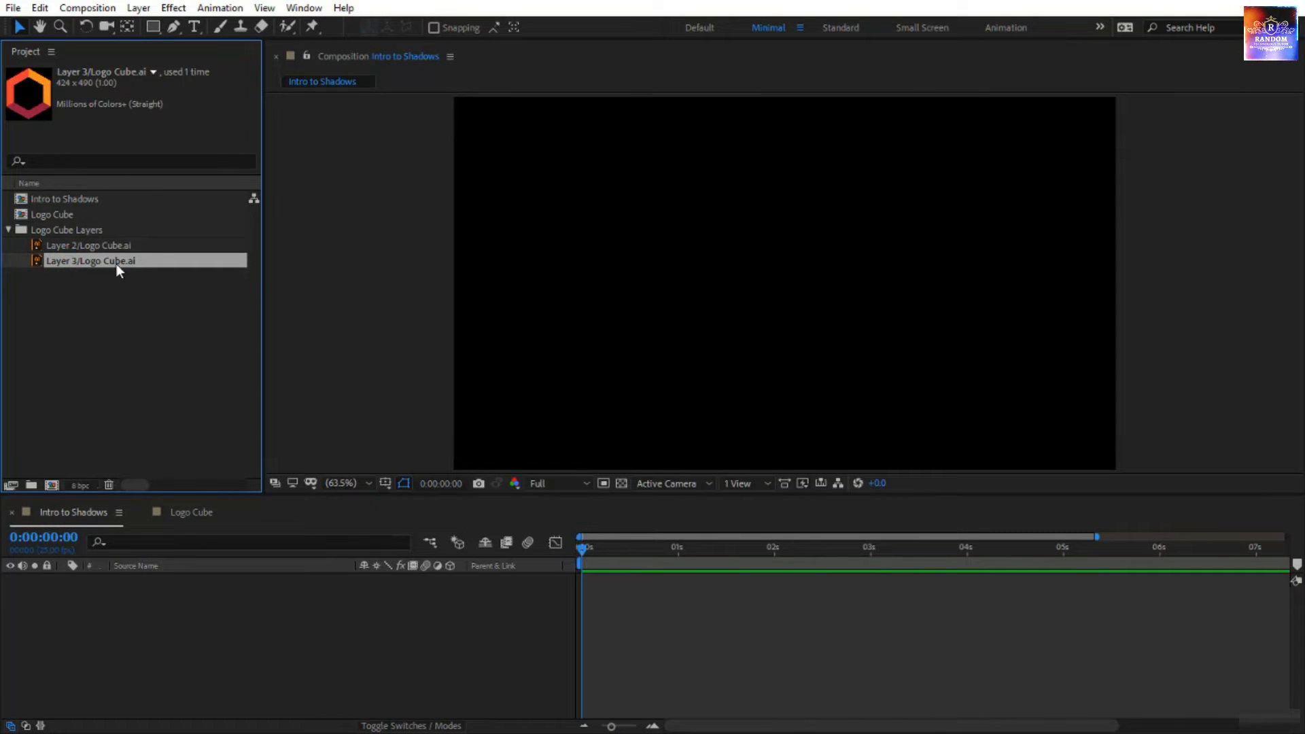
pyautogui.moveTo(116, 263); pyautogui.dragTo(781, 291)
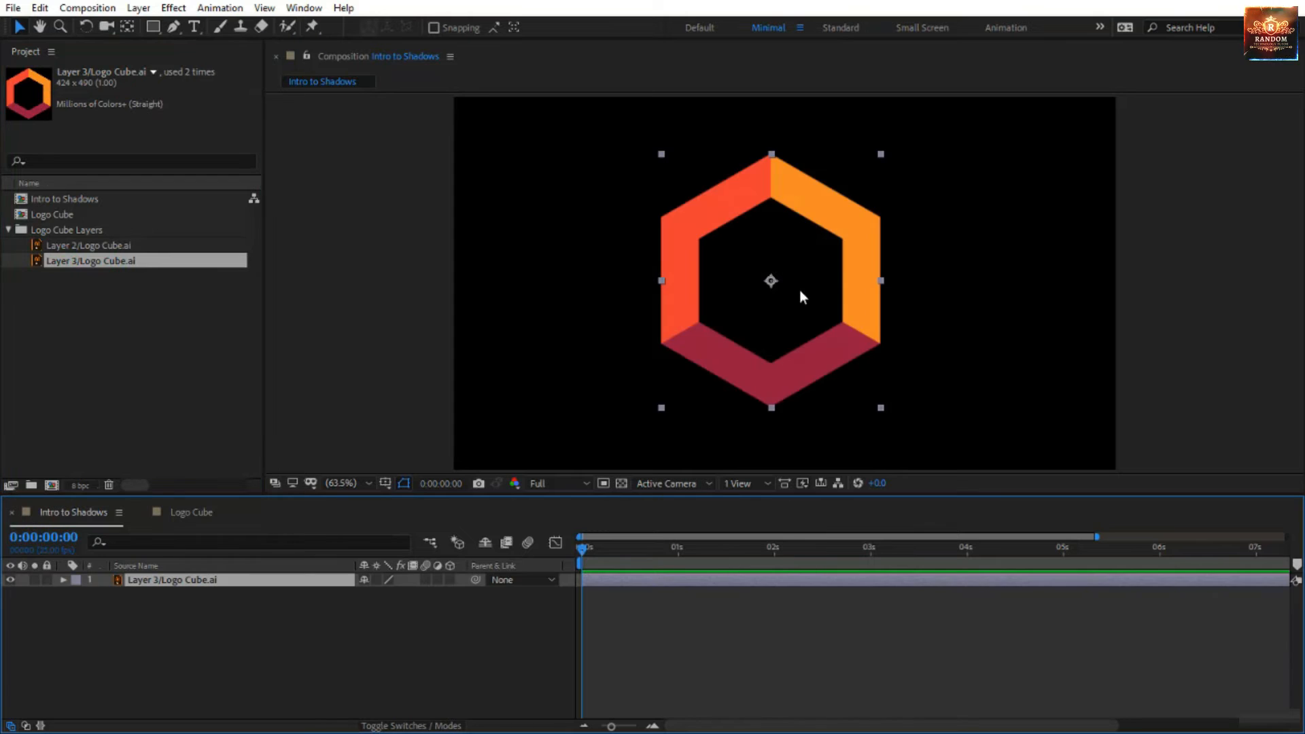
# Set the scale of the hexagon logo layer to 50%.
pyautogui.press('s')
pyautogui.click(411, 594)
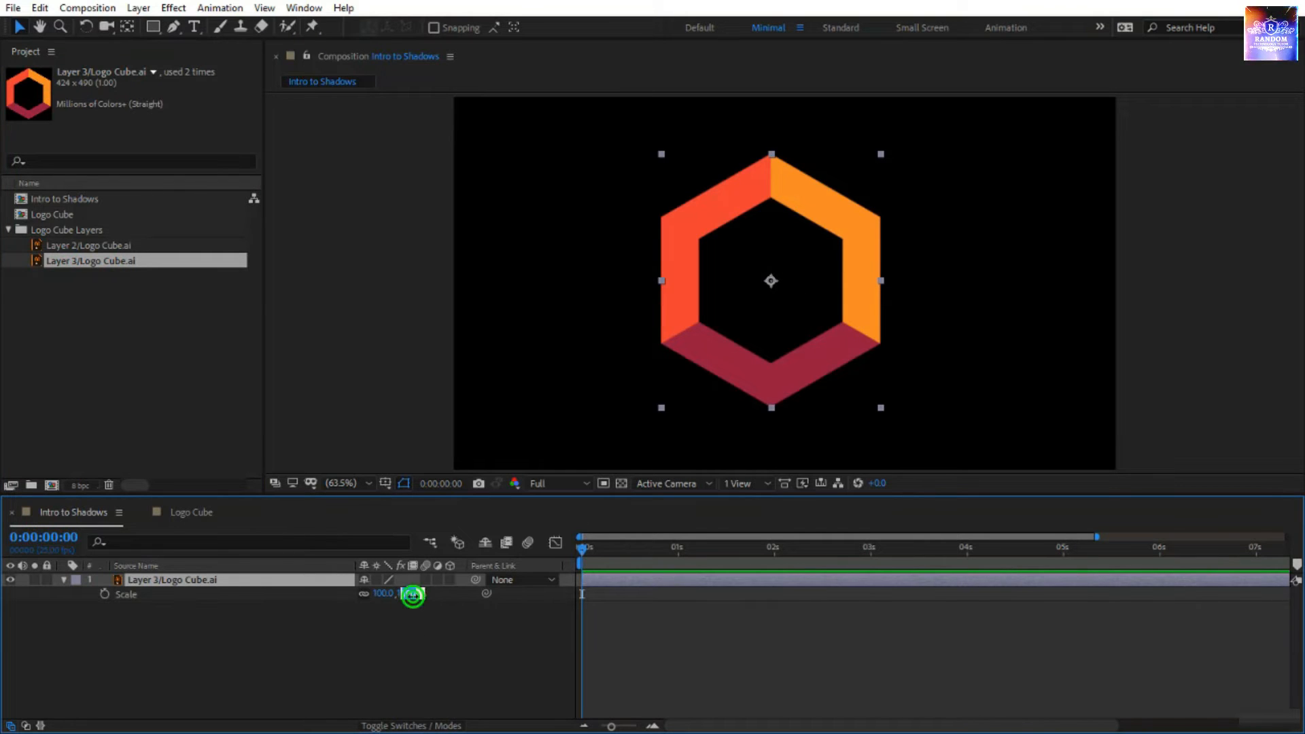
pyautogui.write('50')
pyautogui.press('Return')
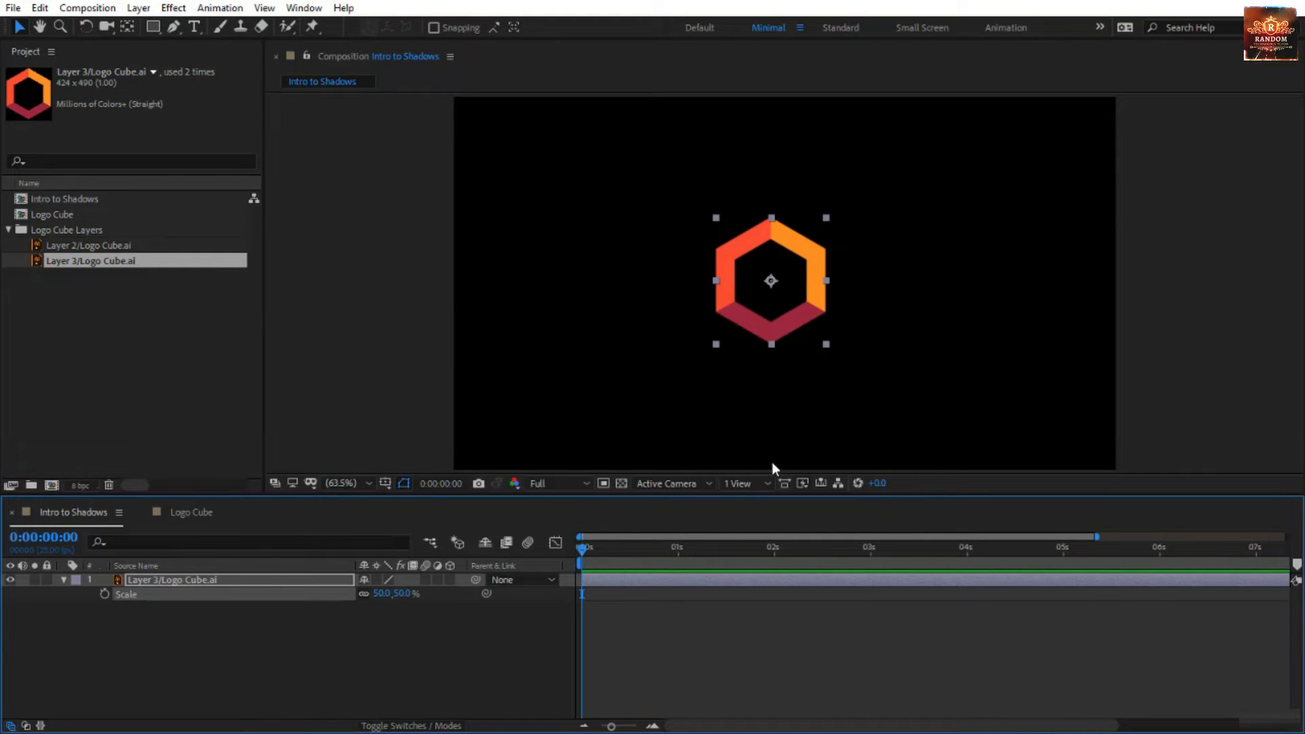
pyautogui.click(477, 679)
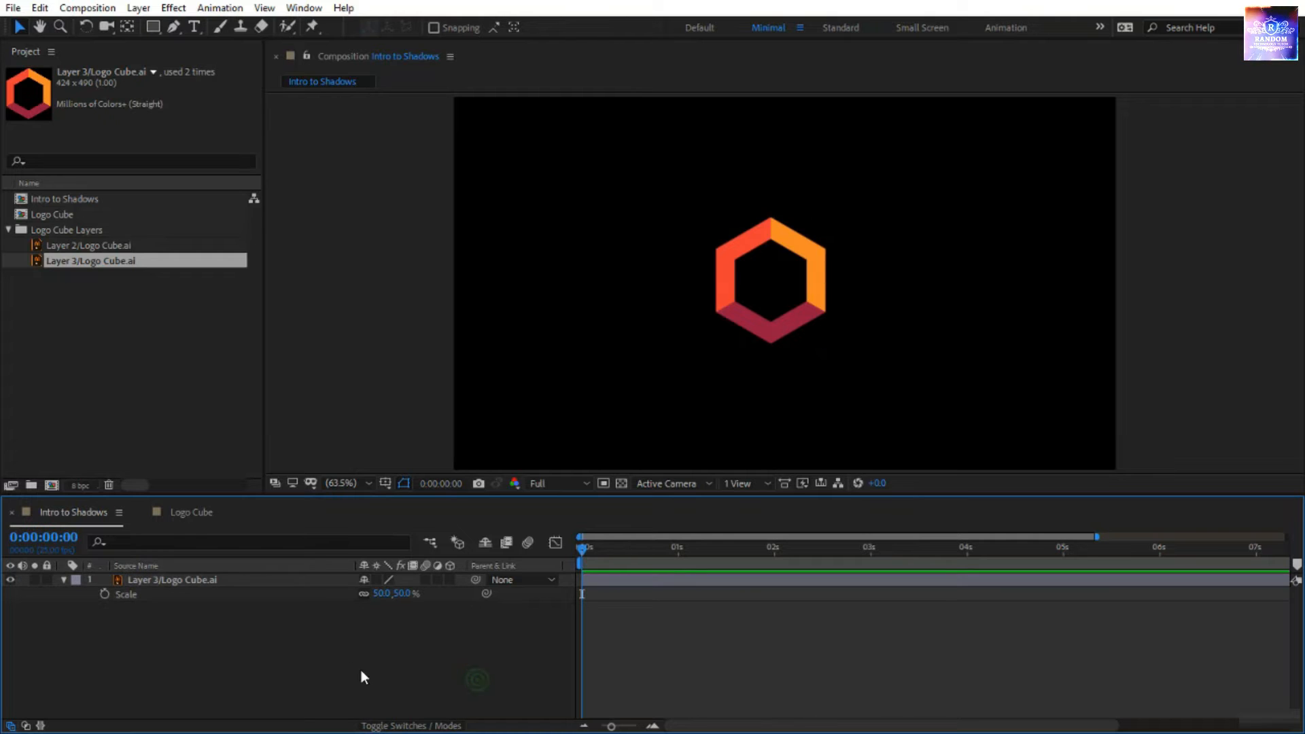
# Create a light gray 1280 x 720 px solid and place it beneath the hexagon logo layer.
pyautogui.rightClick(331, 644)
pyautogui.moveTo(430, 471)
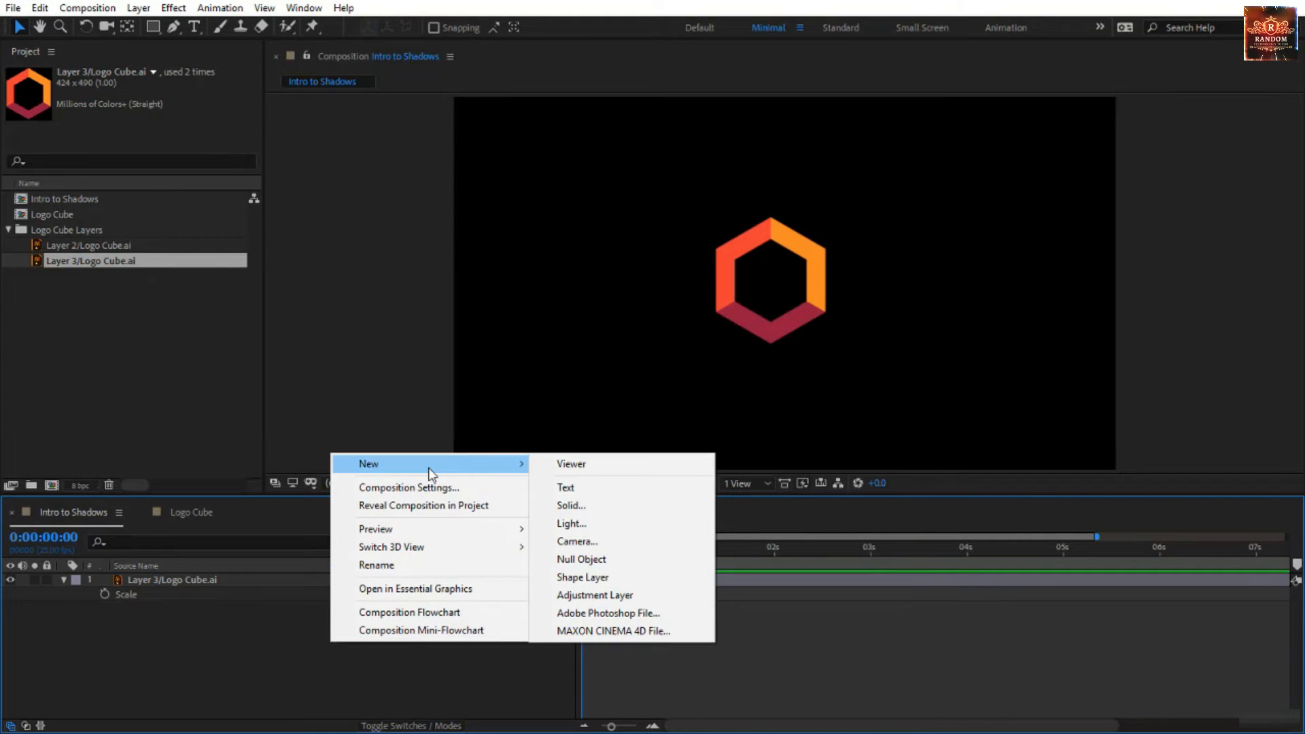
pyautogui.click(608, 505)
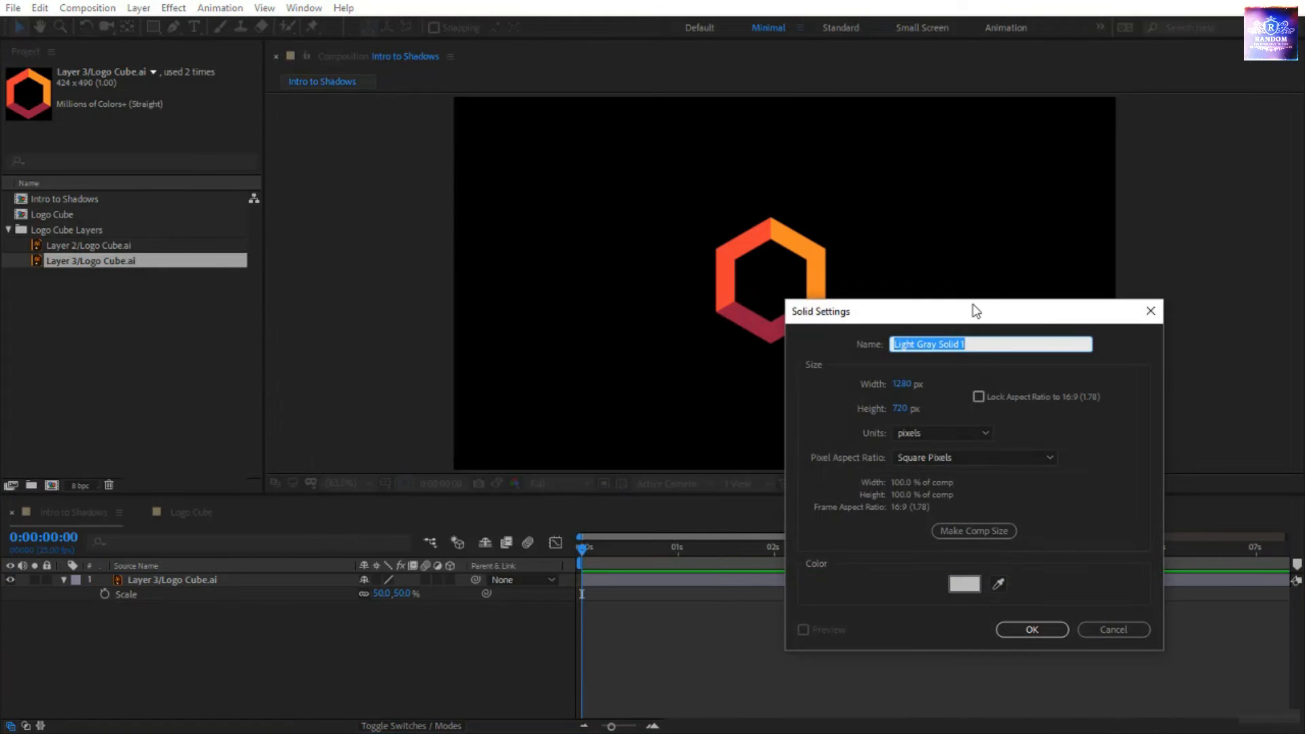
pyautogui.moveTo(976, 311); pyautogui.dragTo(936, 166)
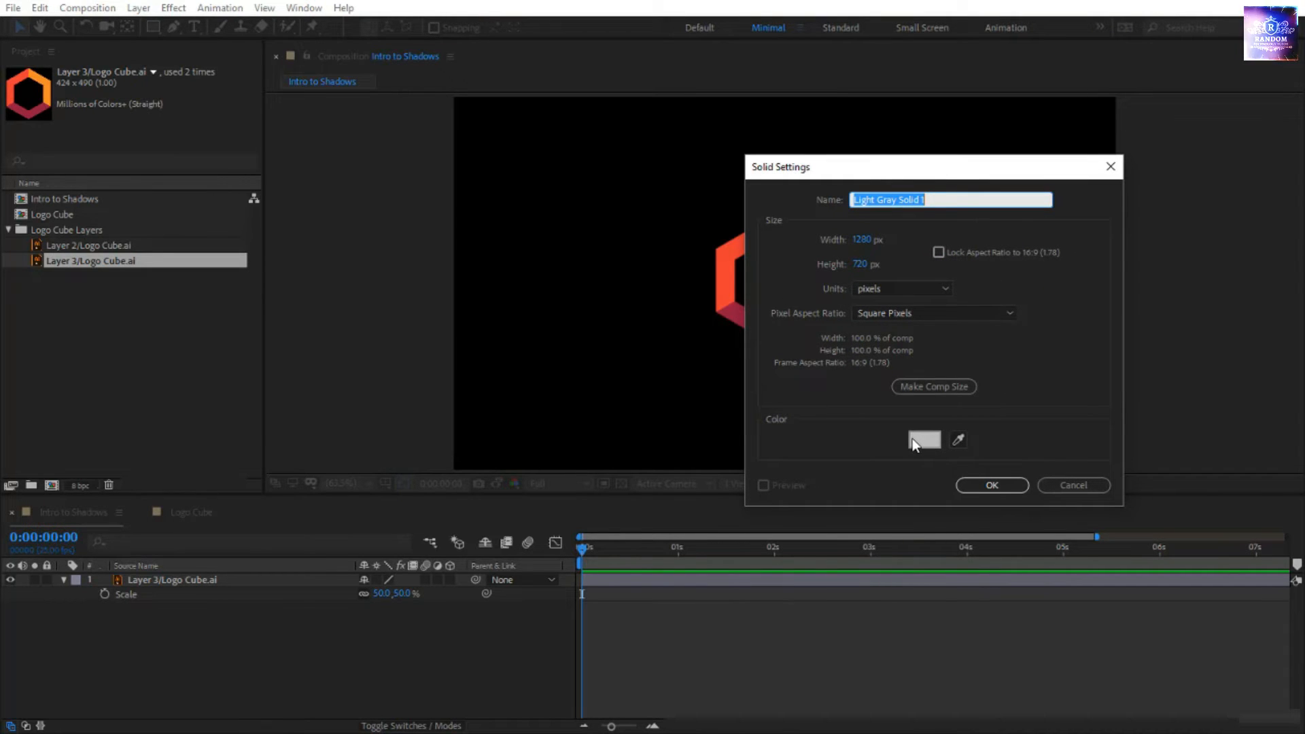
pyautogui.click(1008, 486)
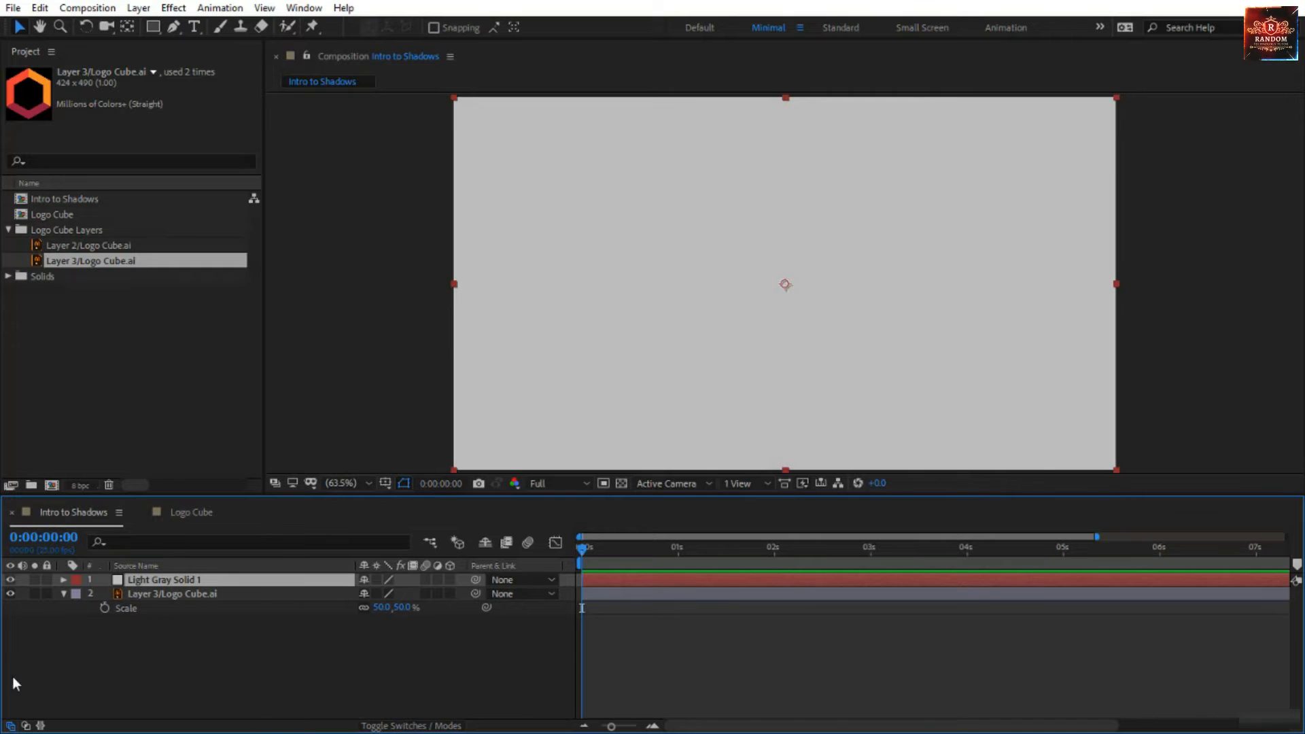
pyautogui.moveTo(230, 586); pyautogui.dragTo(224, 637)
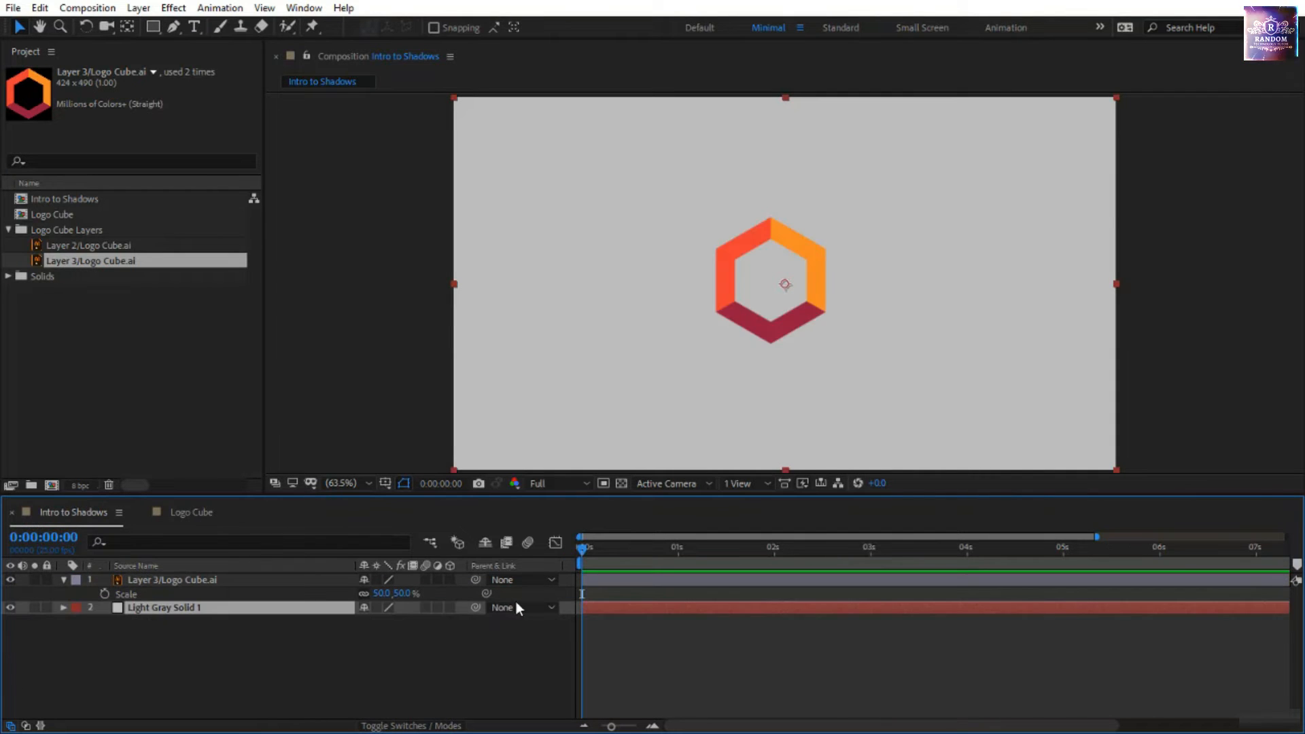
# Make the logo layer and the gray solid 3D, and show the composition in two horizontal views with the Left view active.
pyautogui.click(448, 580)
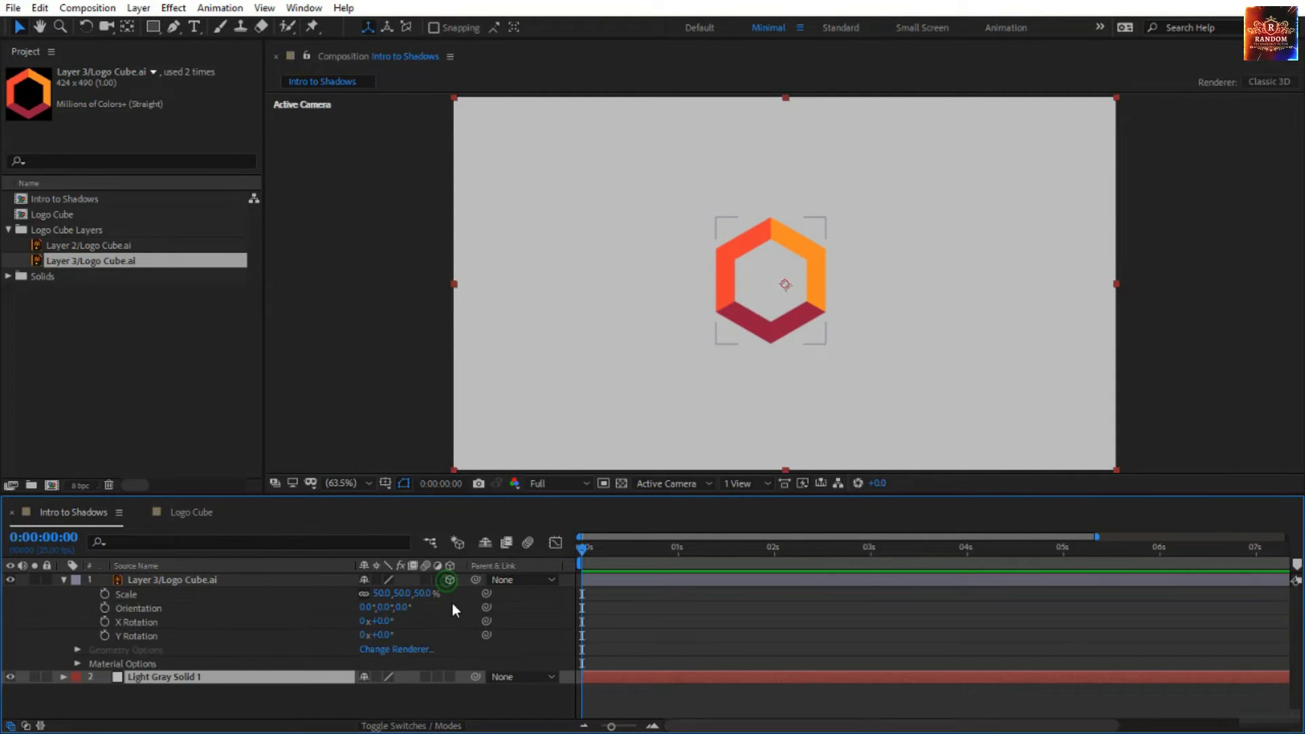
pyautogui.click(447, 674)
pyautogui.click(738, 485)
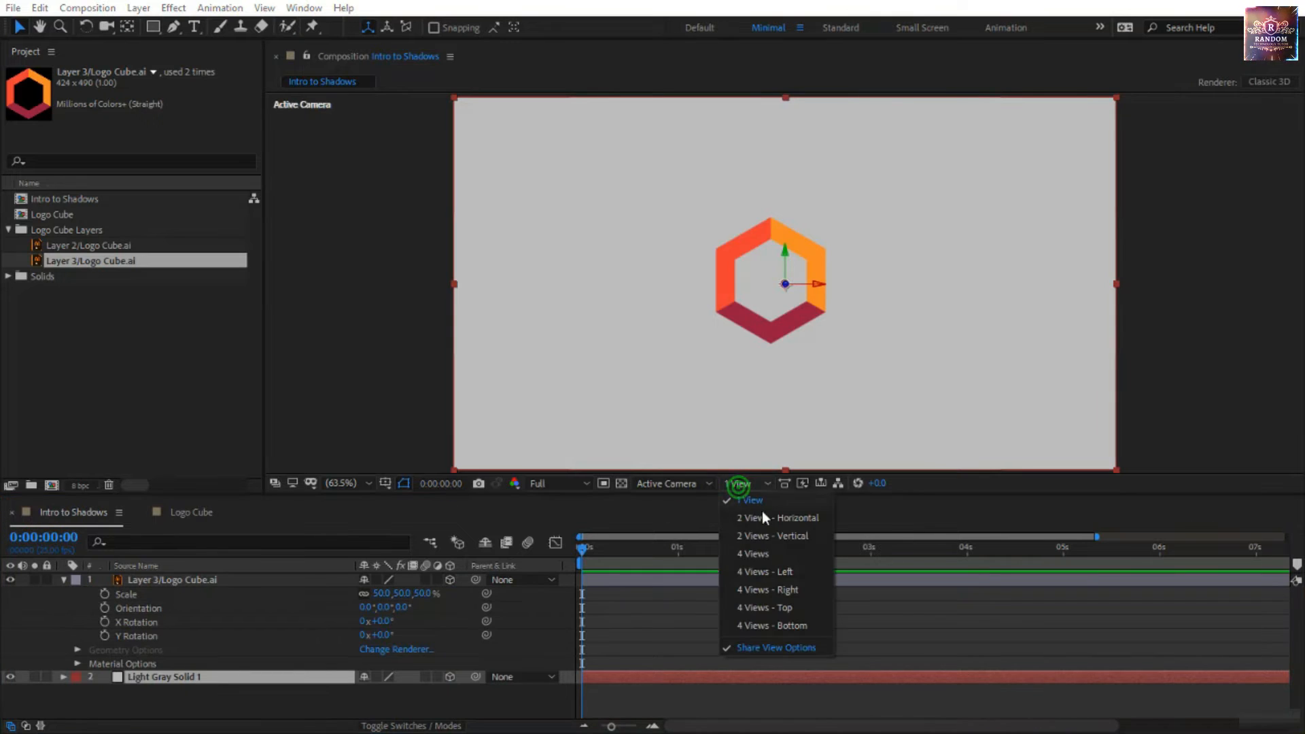
pyautogui.click(770, 518)
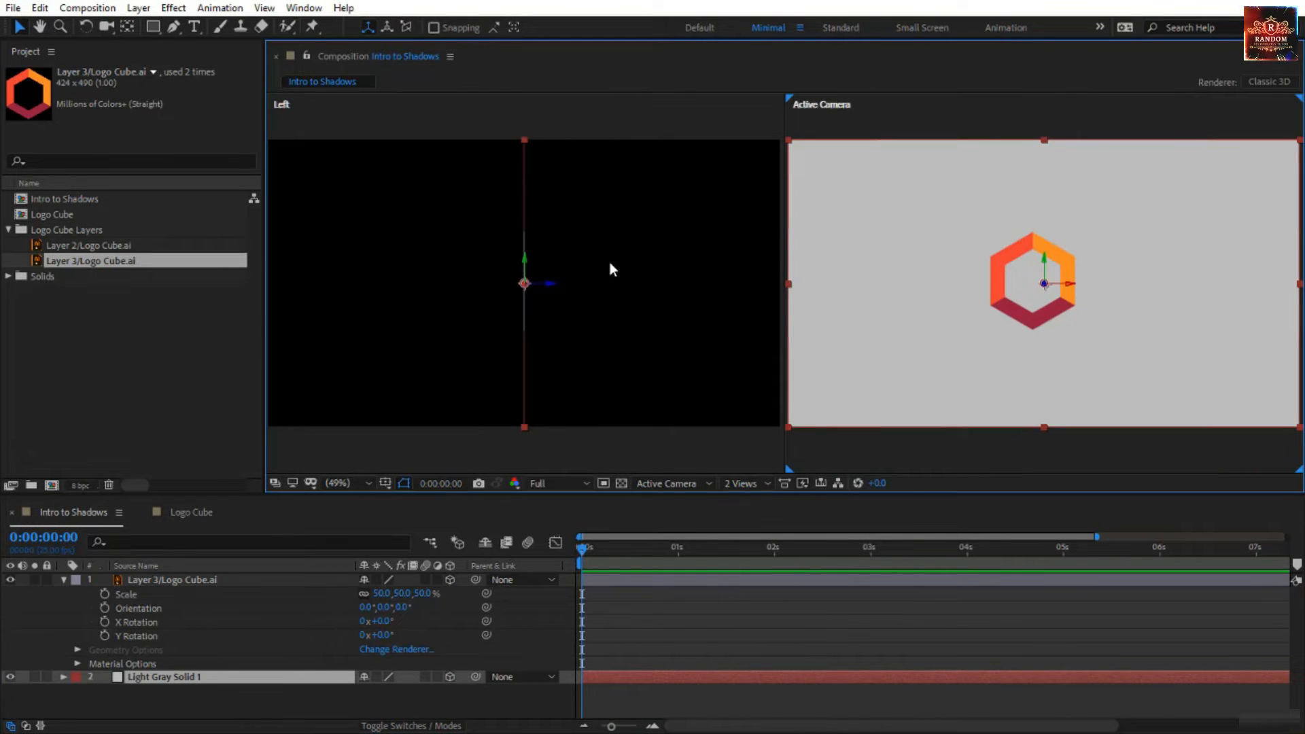
pyautogui.click(487, 108)
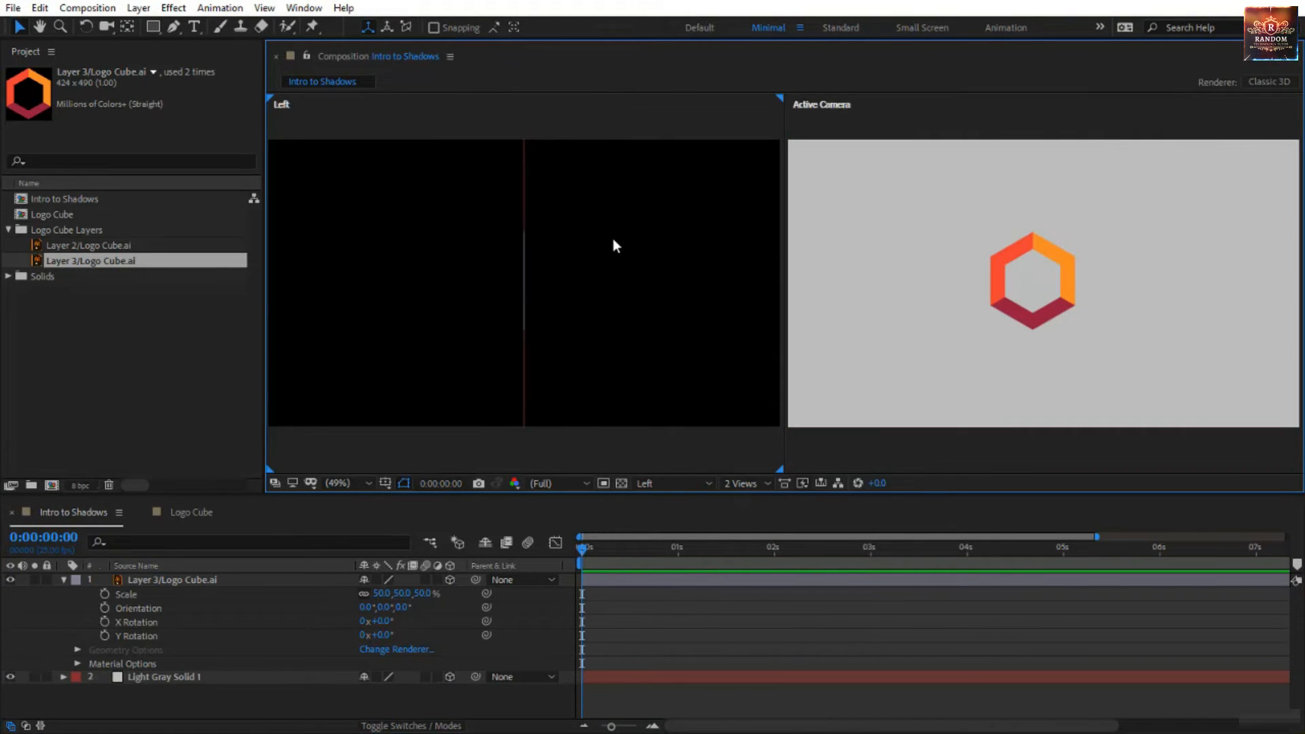
# Check the logo and solid layers in the Left view, and collapse the logo layer's properties.
pyautogui.click(221, 581)
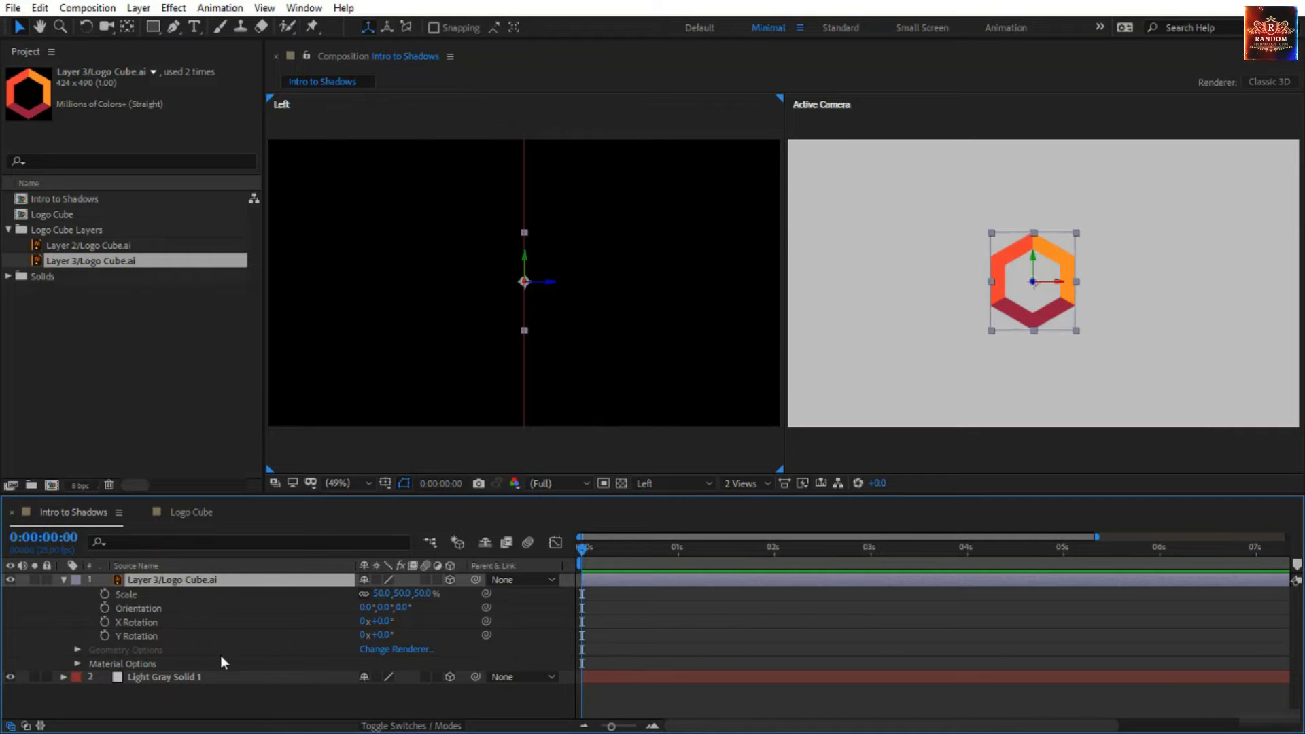
pyautogui.click(218, 676)
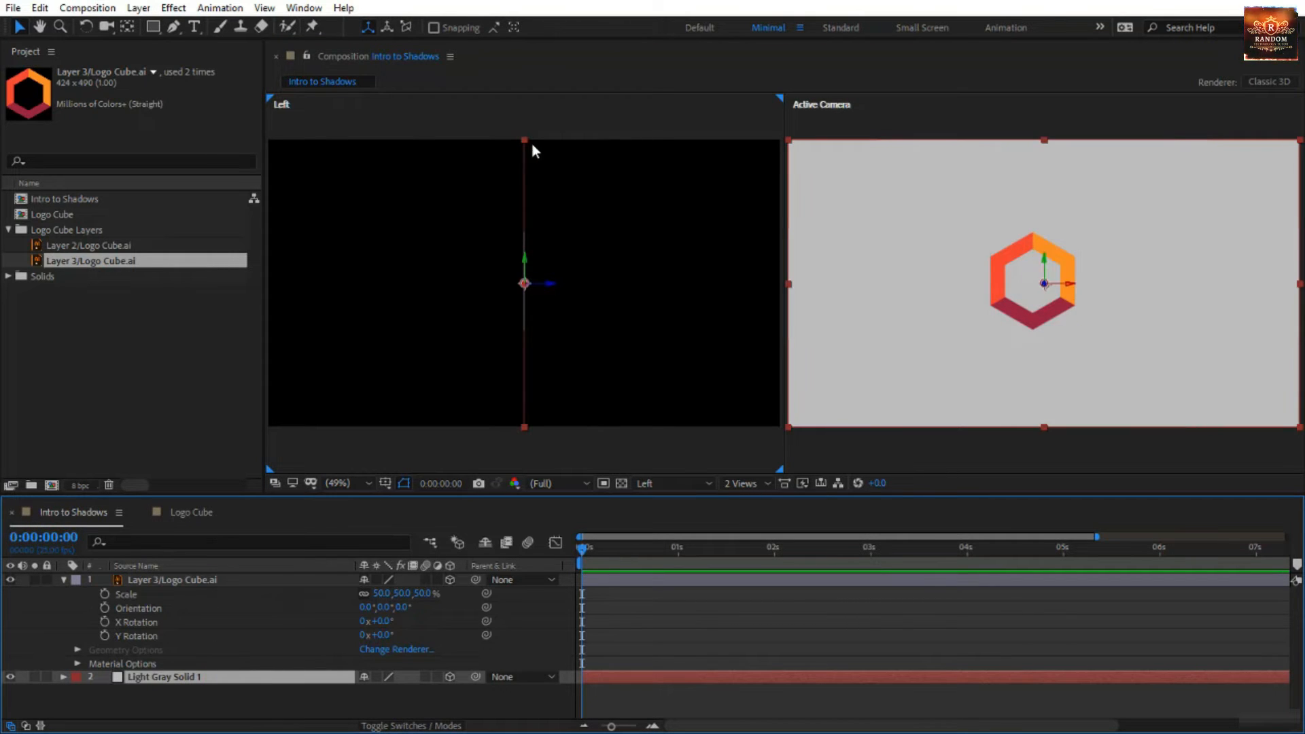
pyautogui.click(63, 580)
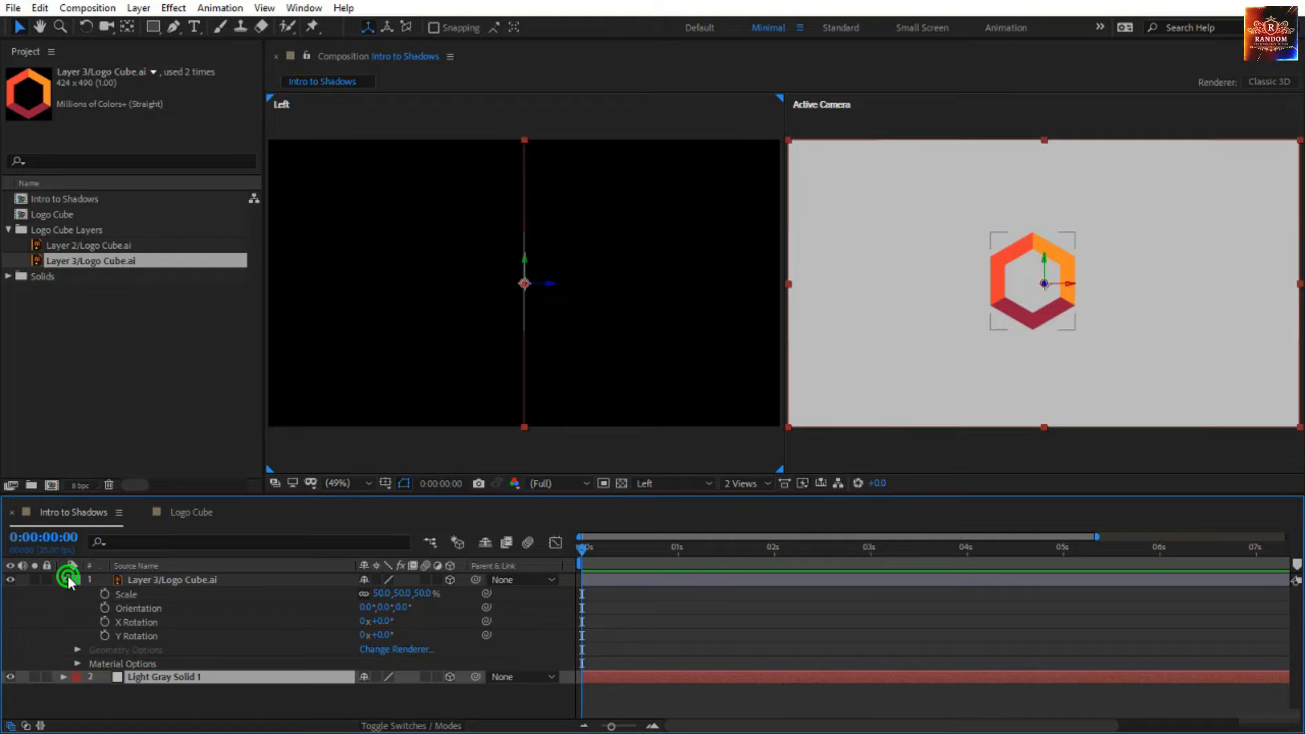
pyautogui.click(137, 638)
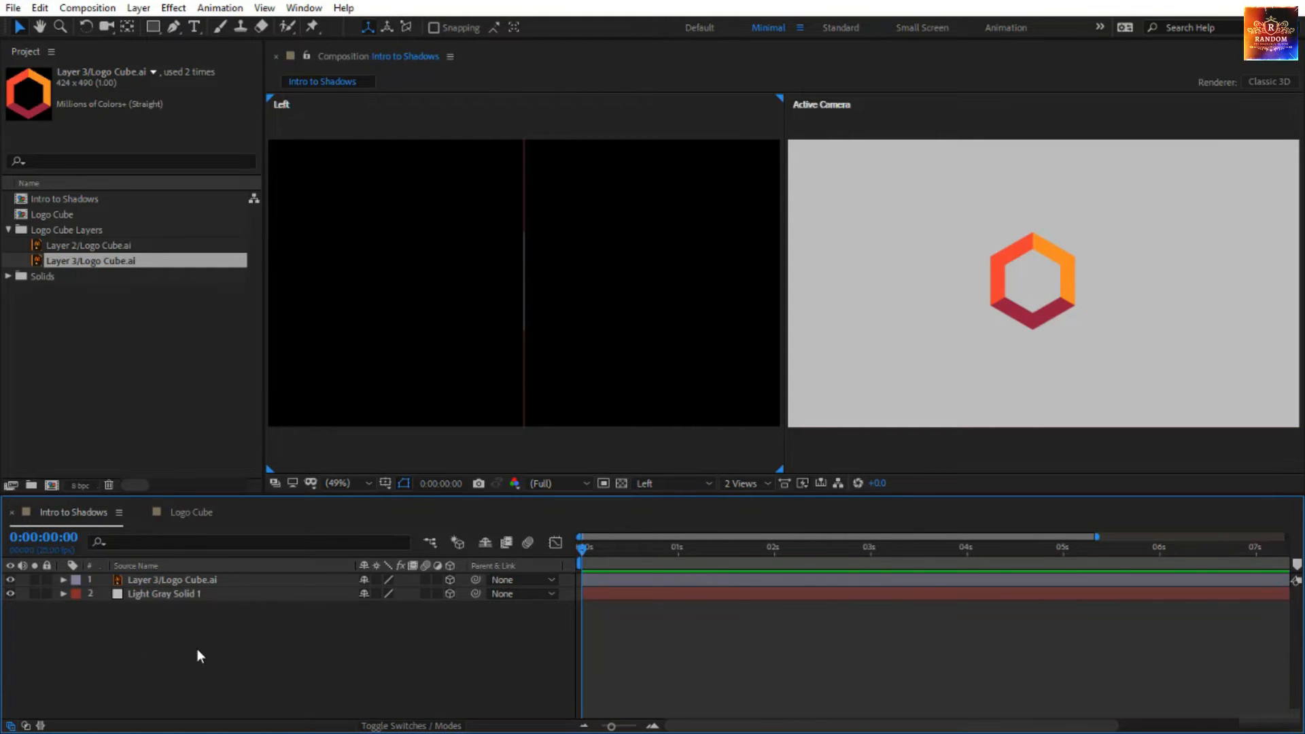
# Start a new light in the Intro to Shadows composition, with Point as its light type.
pyautogui.rightClick(198, 651)
pyautogui.moveTo(315, 471)
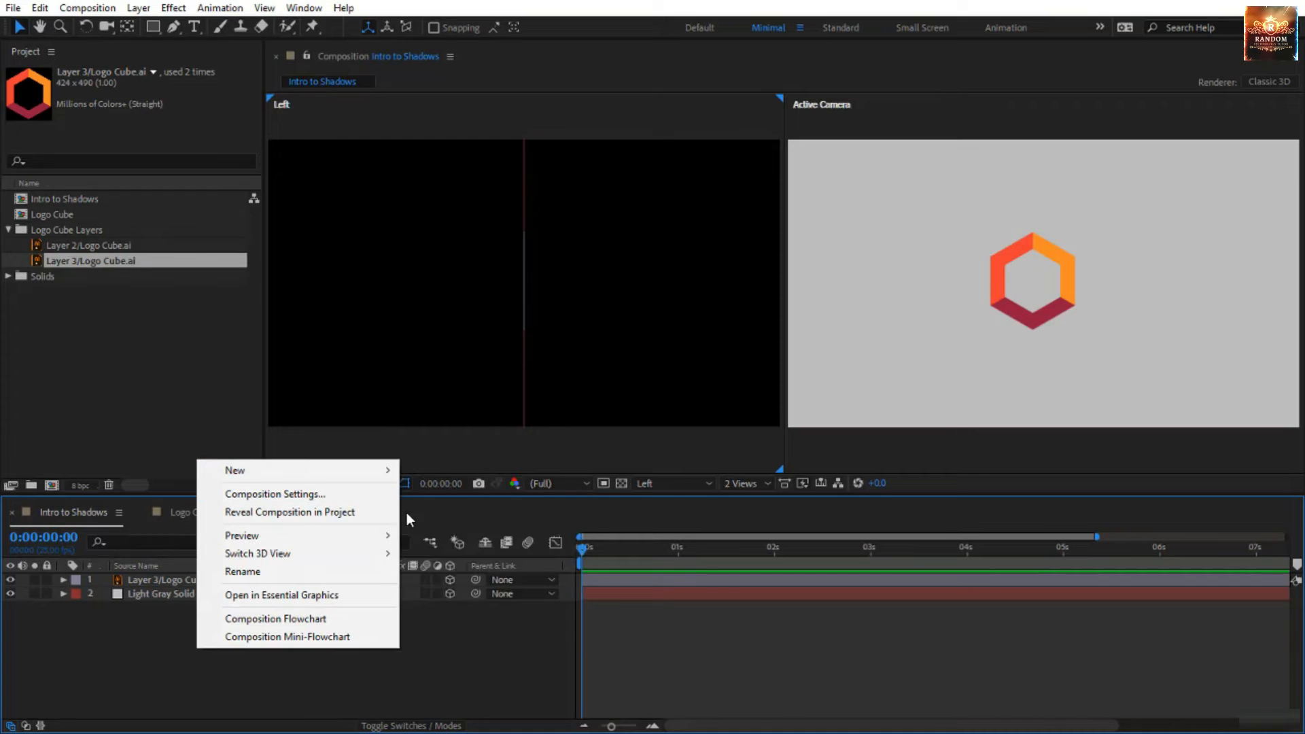
pyautogui.click(447, 528)
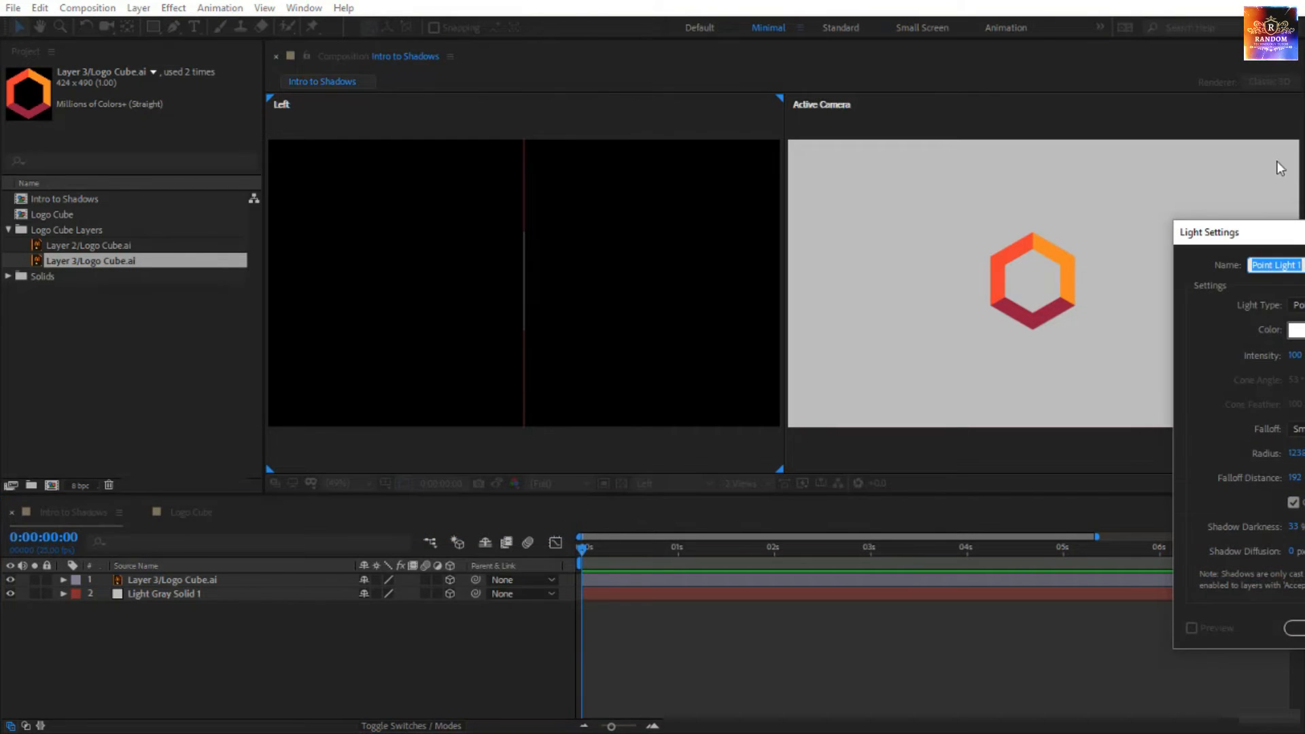
pyautogui.moveTo(1285, 233); pyautogui.dragTo(657, 198)
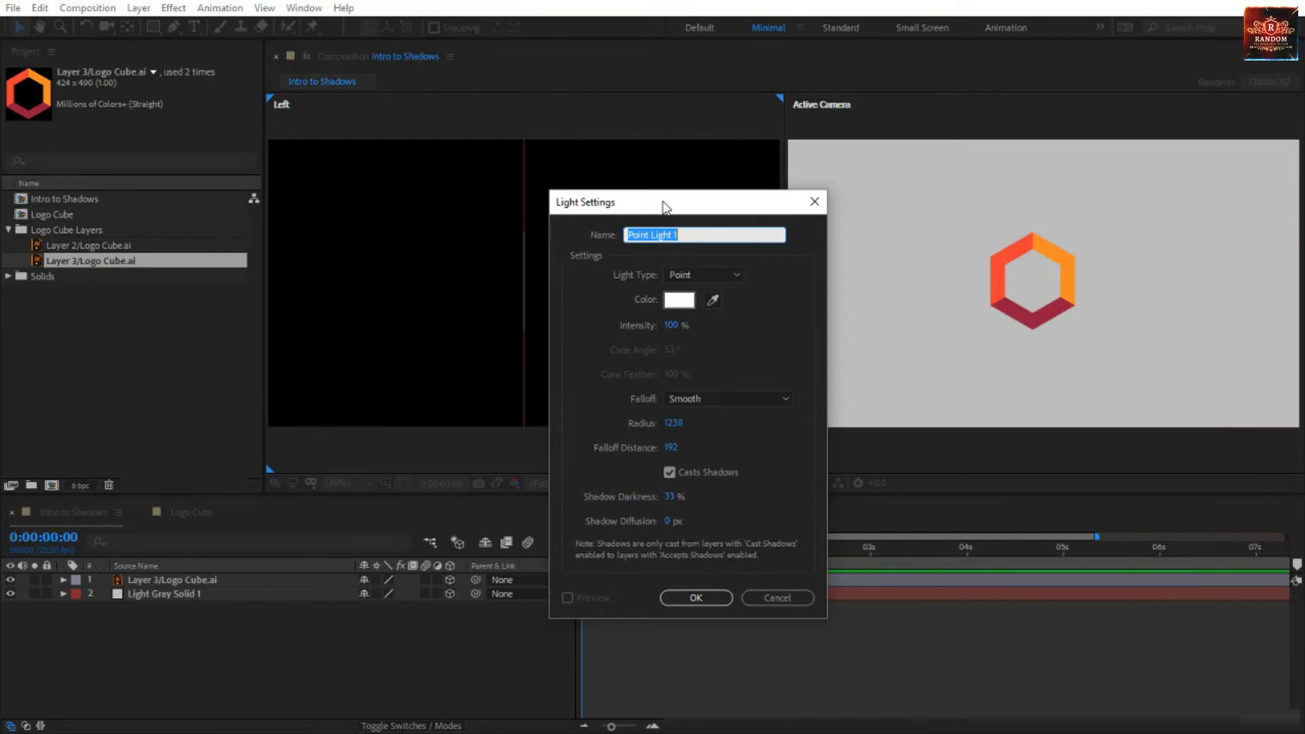
pyautogui.click(721, 279)
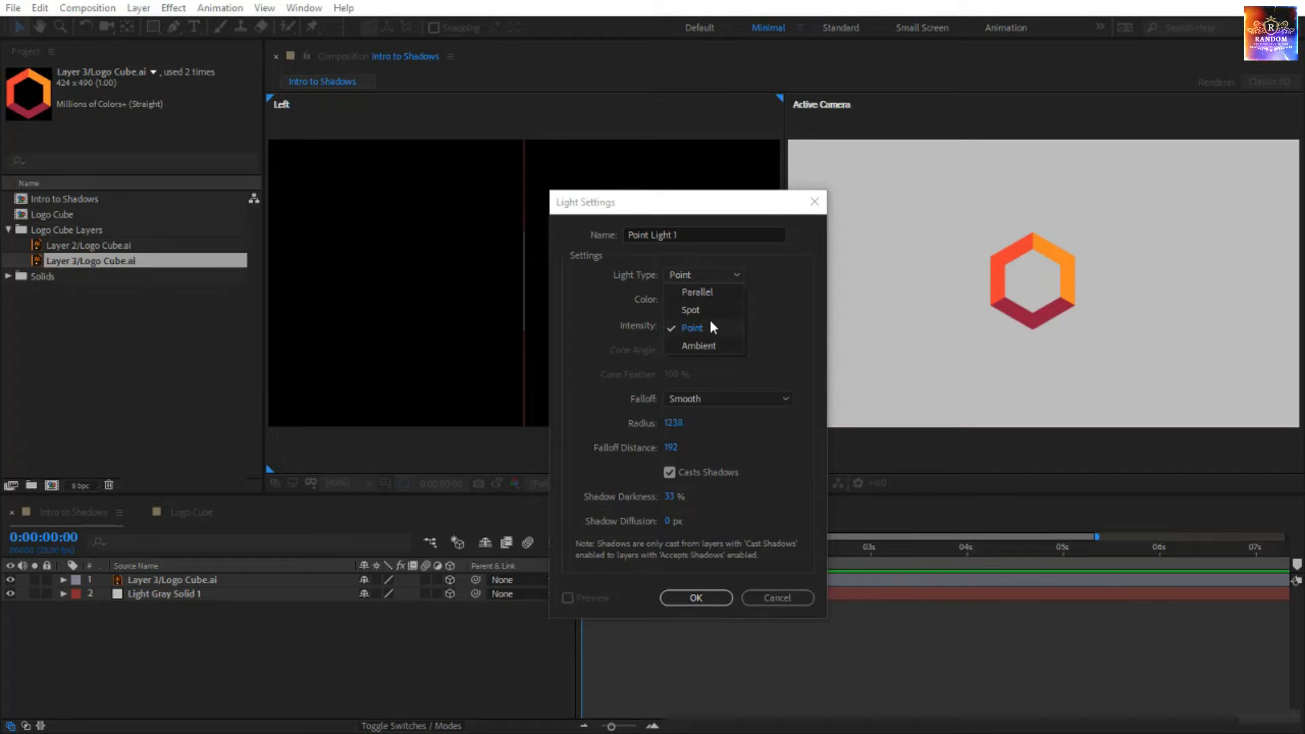
pyautogui.click(712, 327)
# Try other light types, including Parallel, before returning to Point, and switch Casts Shadows off and back on.
pyautogui.click(705, 272)
pyautogui.click(706, 344)
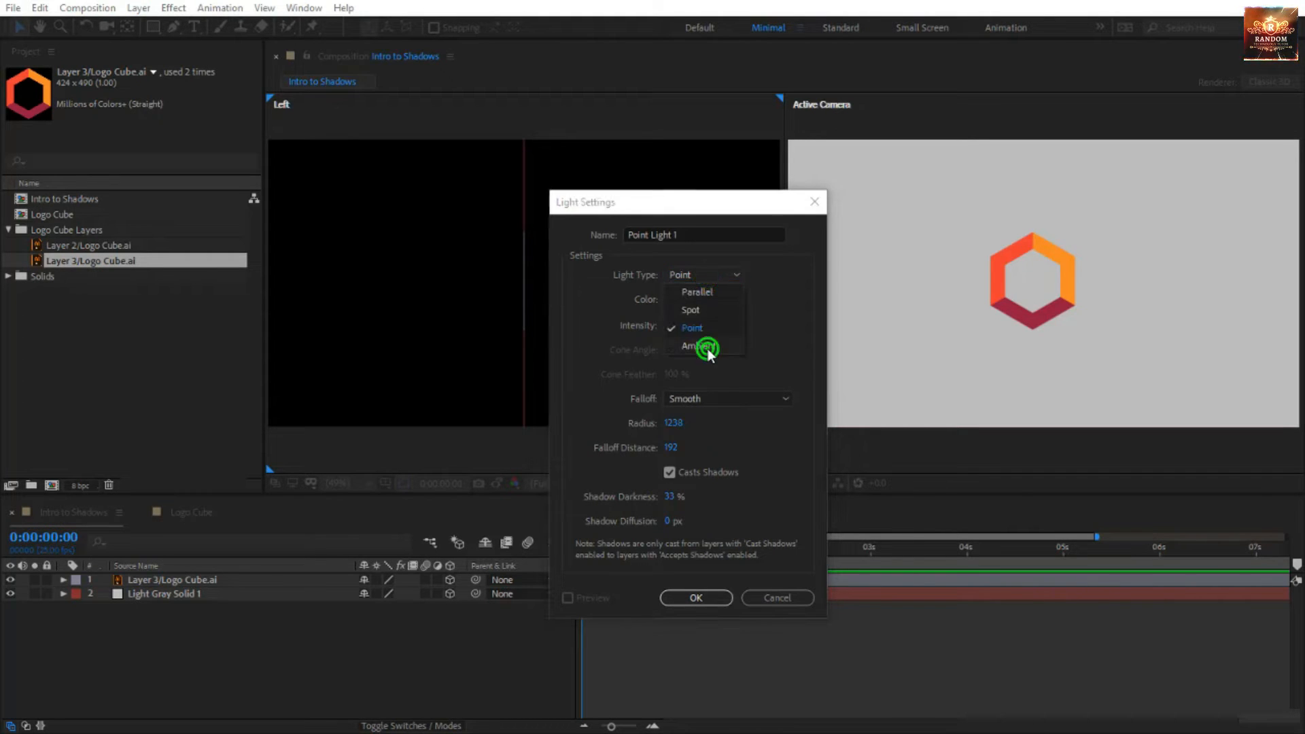
pyautogui.click(714, 280)
pyautogui.click(712, 294)
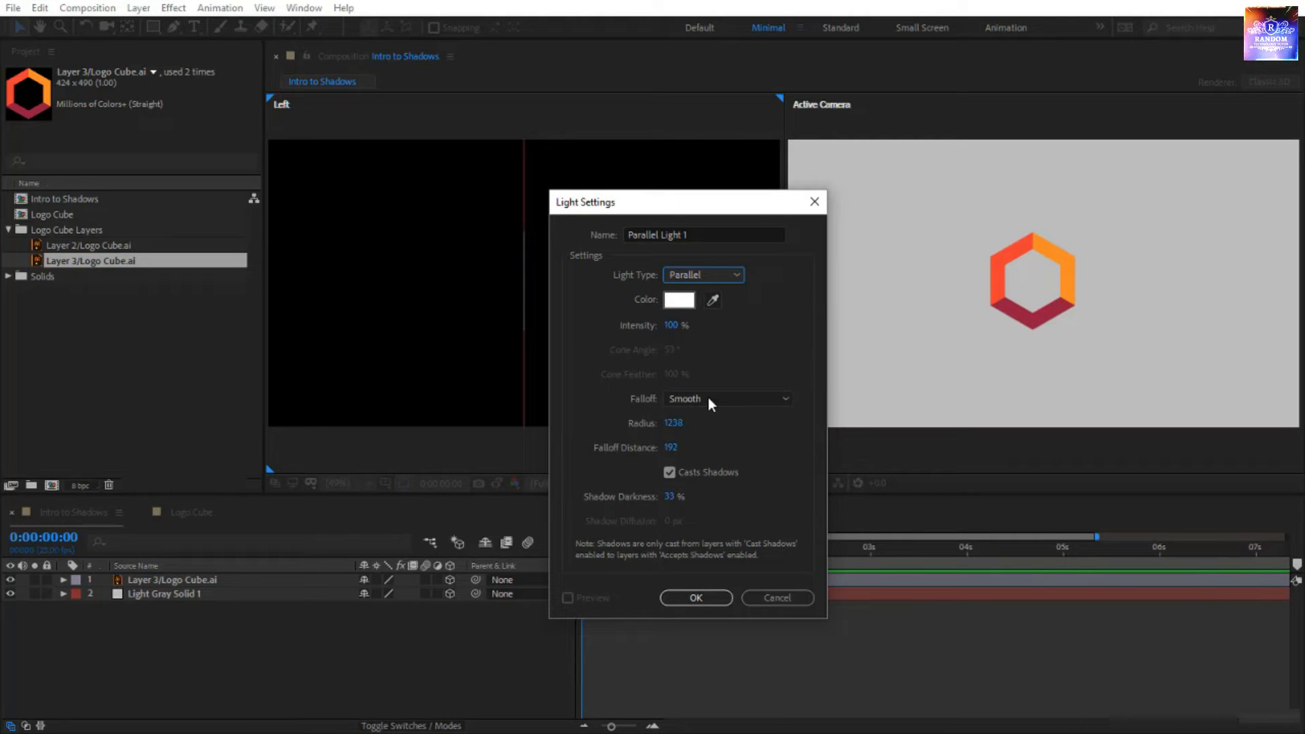
pyautogui.click(695, 278)
pyautogui.click(710, 326)
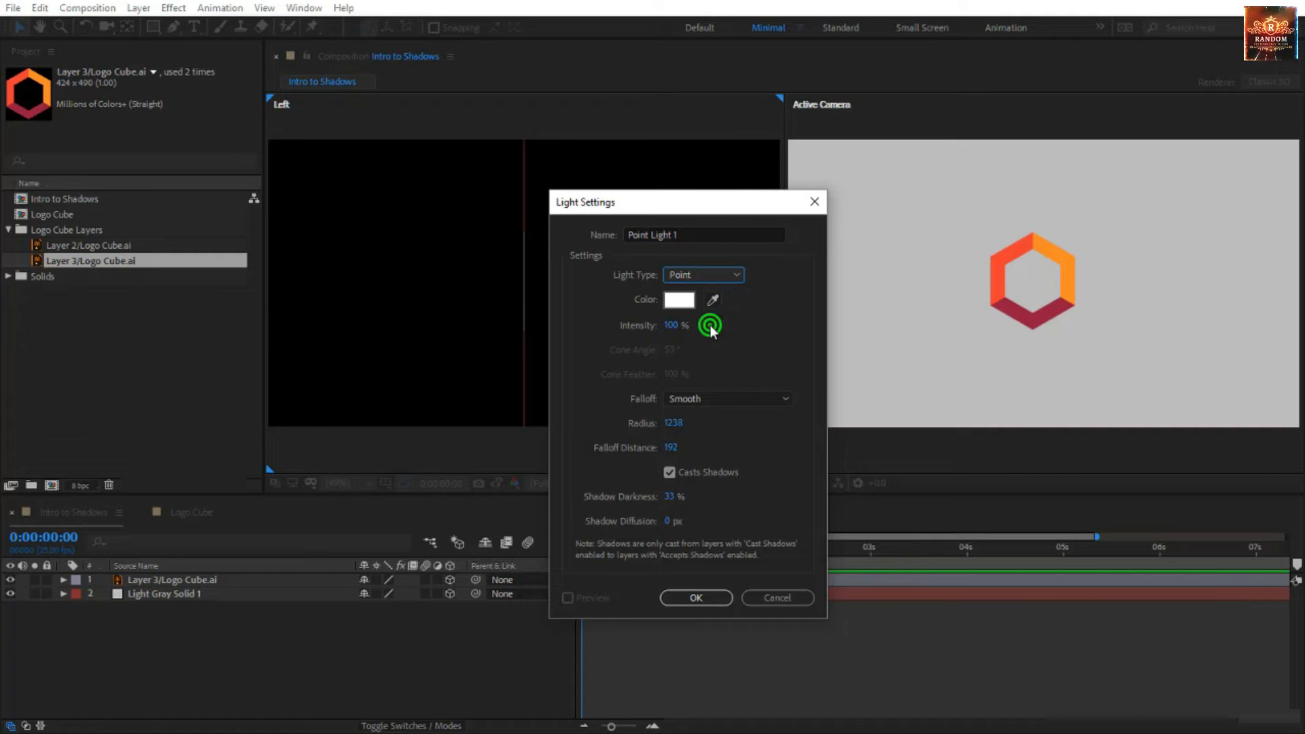
pyautogui.click(670, 472)
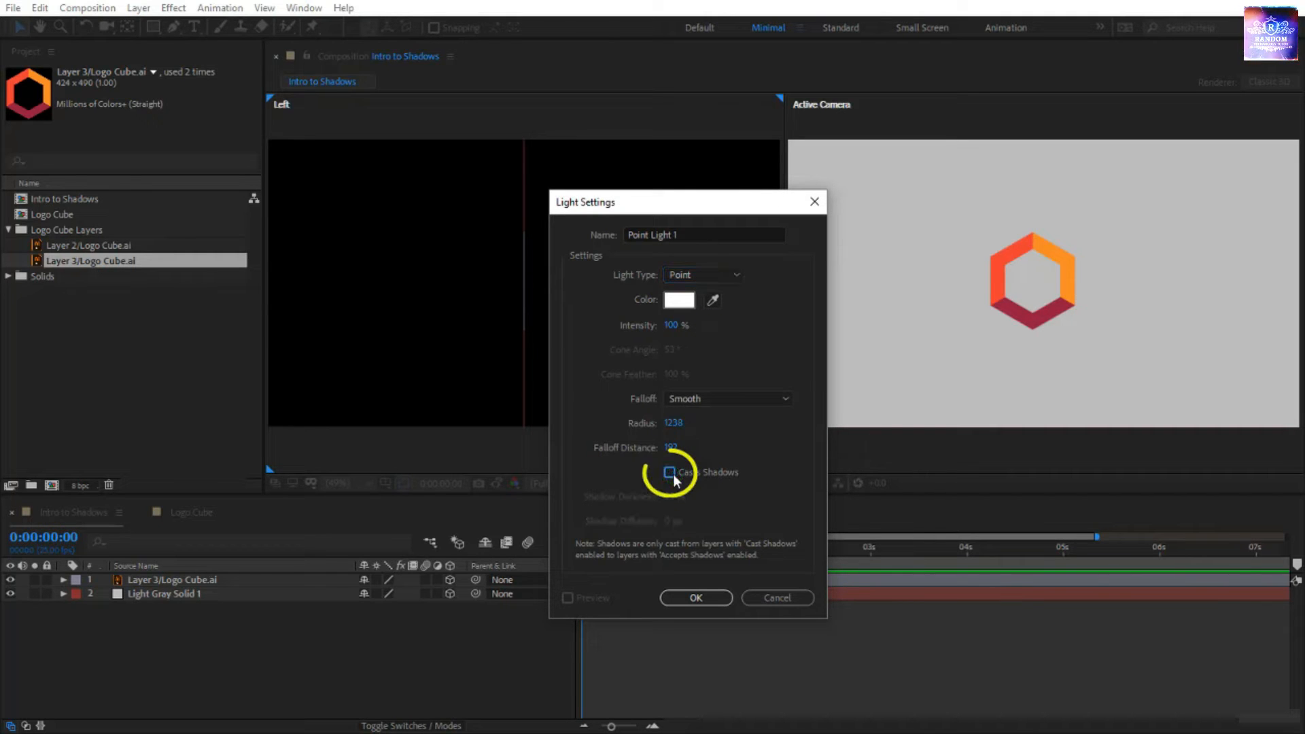
pyautogui.click(670, 472)
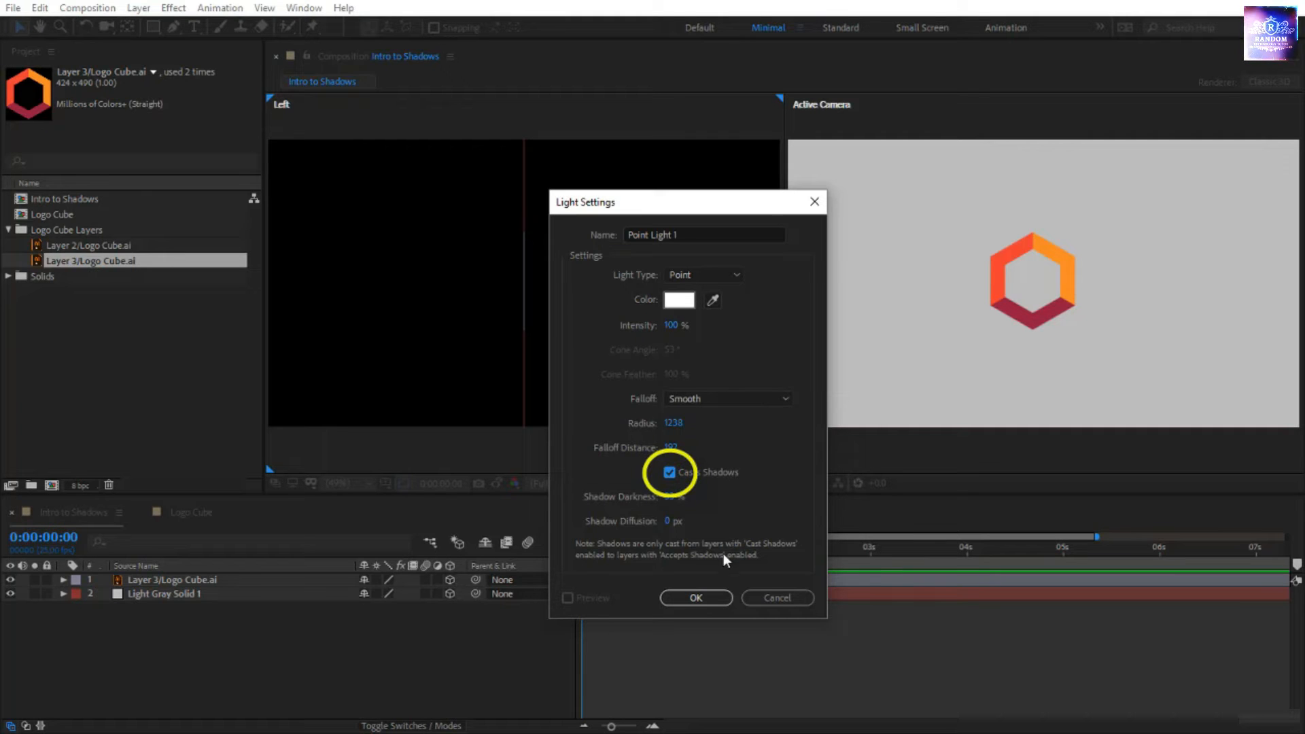
# Create the point light with the chosen settings, and check its position in the Left view.
pyautogui.click(696, 597)
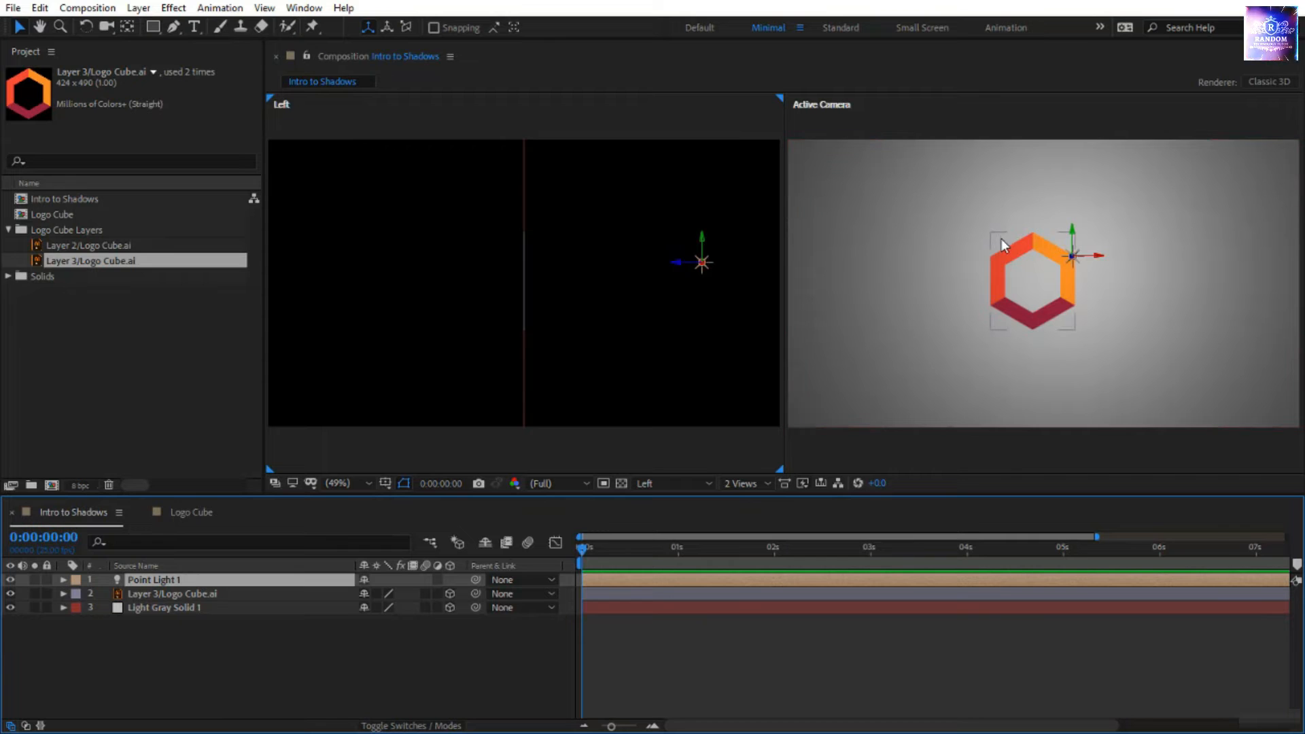
pyautogui.click(679, 262)
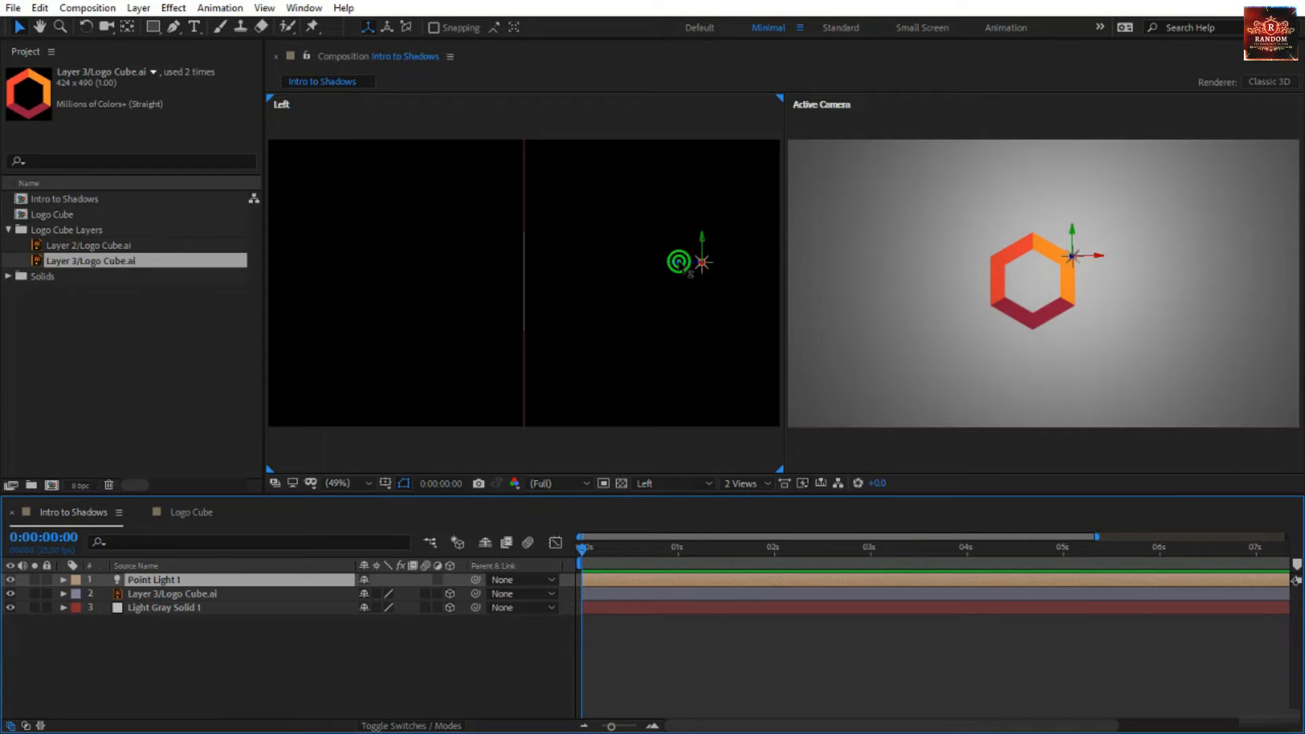
pyautogui.click(688, 391)
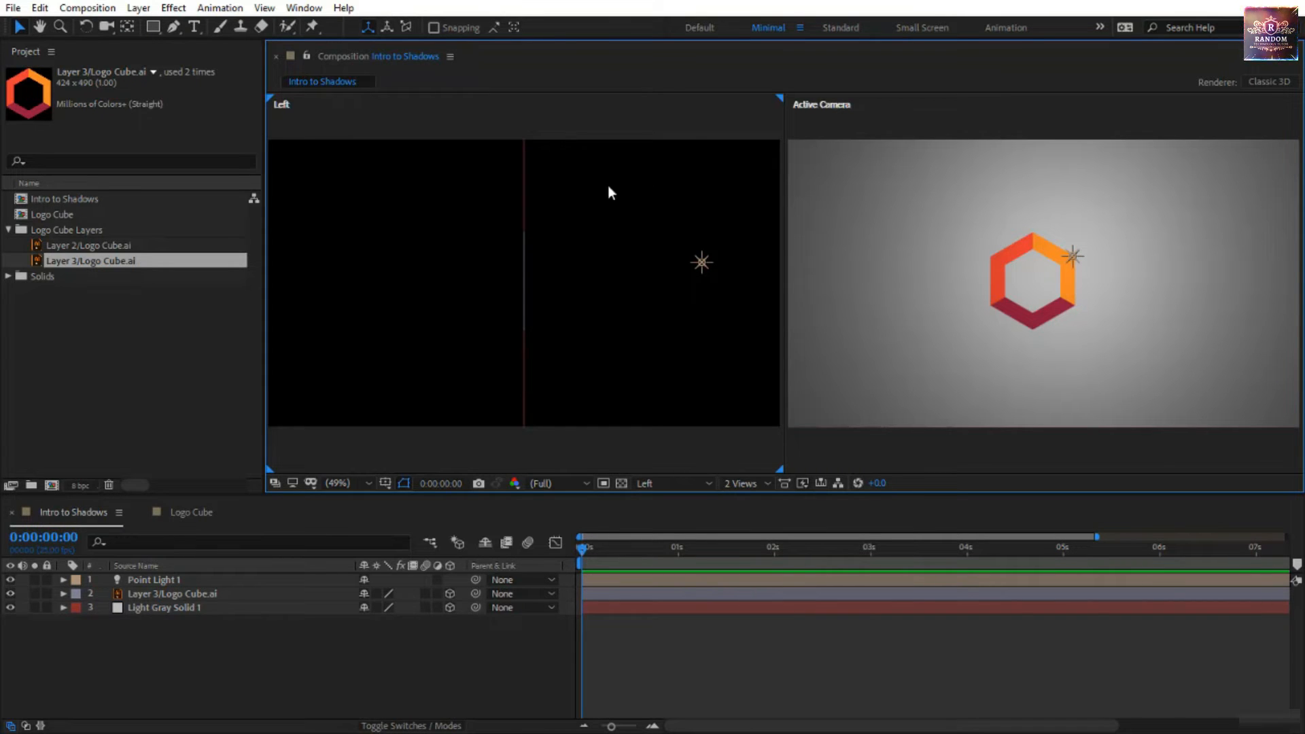
pyautogui.click(680, 122)
# Cycle the gray solid's Accepts Shadows option through its other settings, including Only, and back to On, and collapse the solid's properties.
pyautogui.click(842, 210)
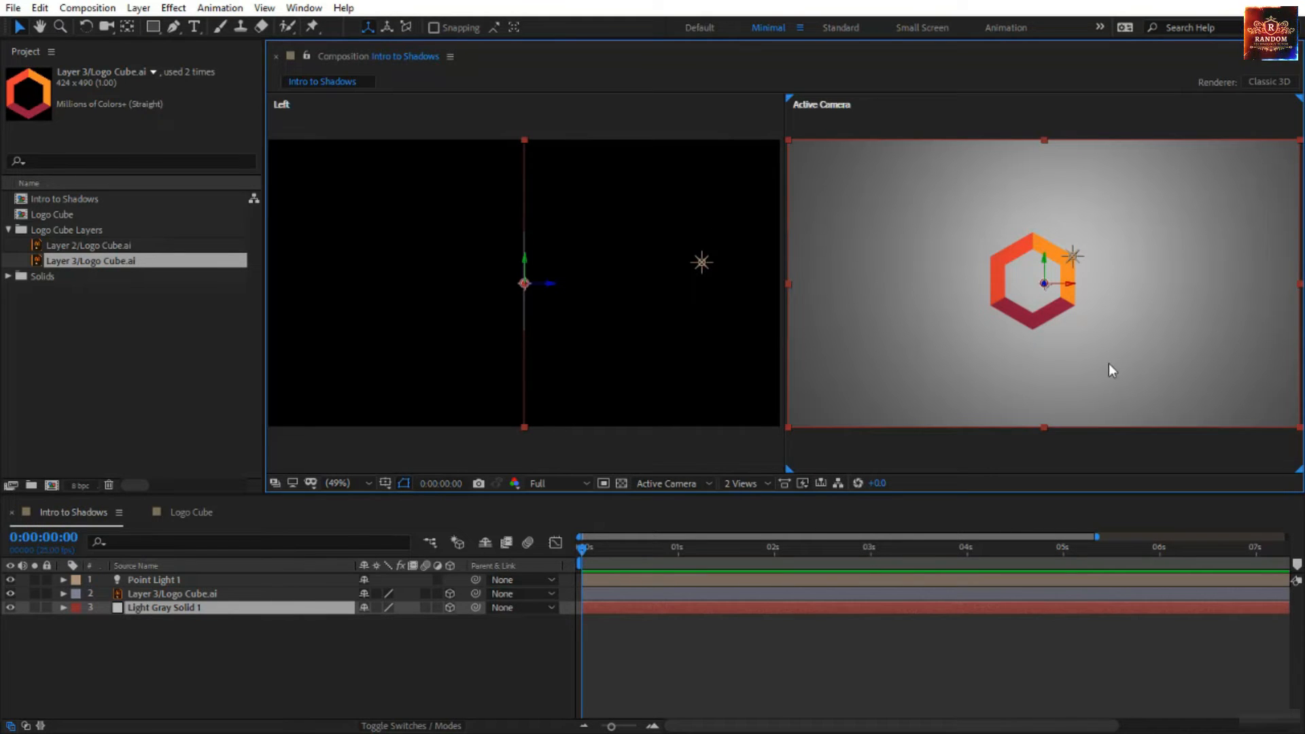
pyautogui.click(62, 608)
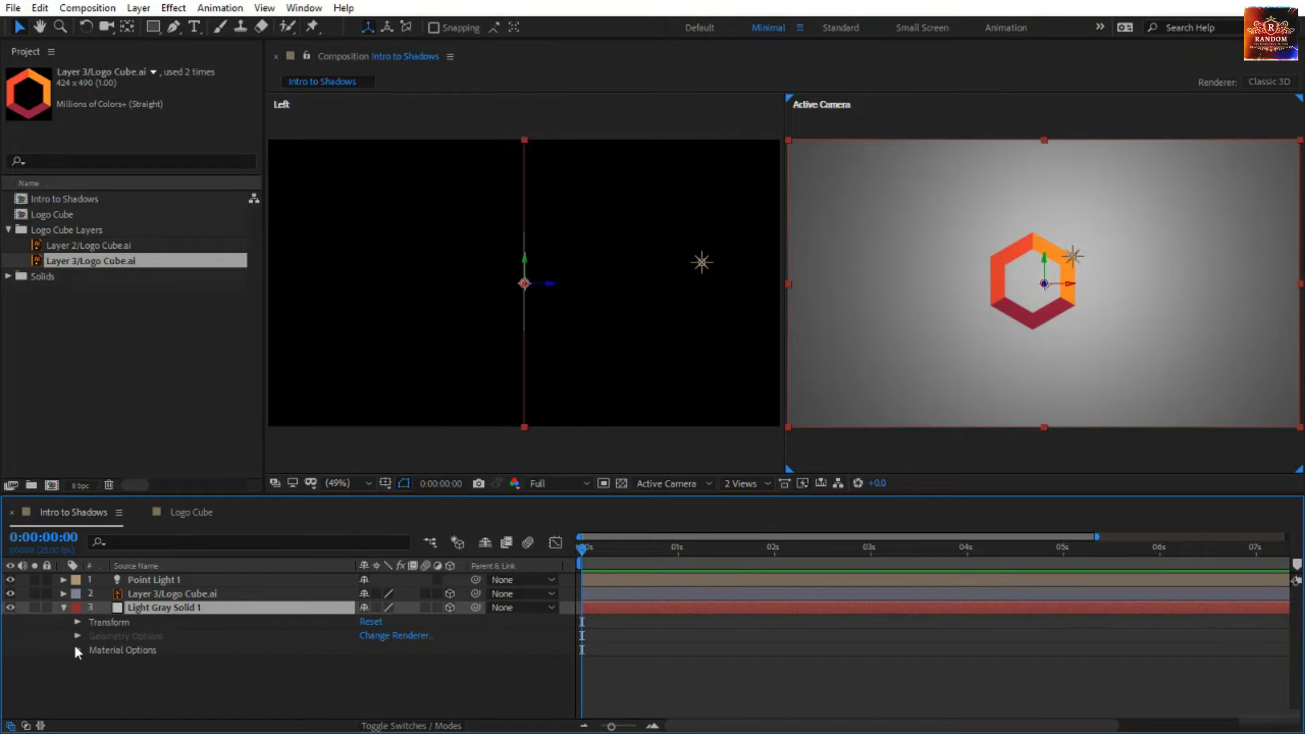
pyautogui.click(77, 650)
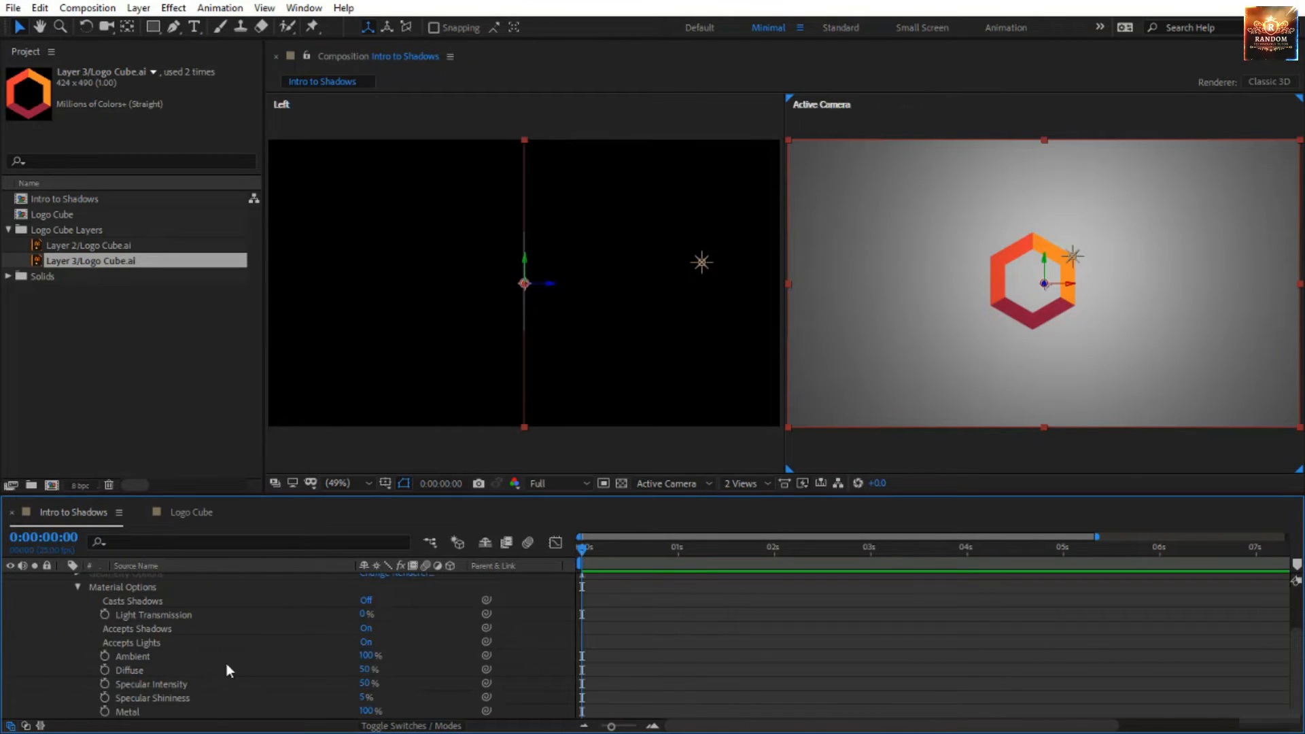
pyautogui.click(106, 625)
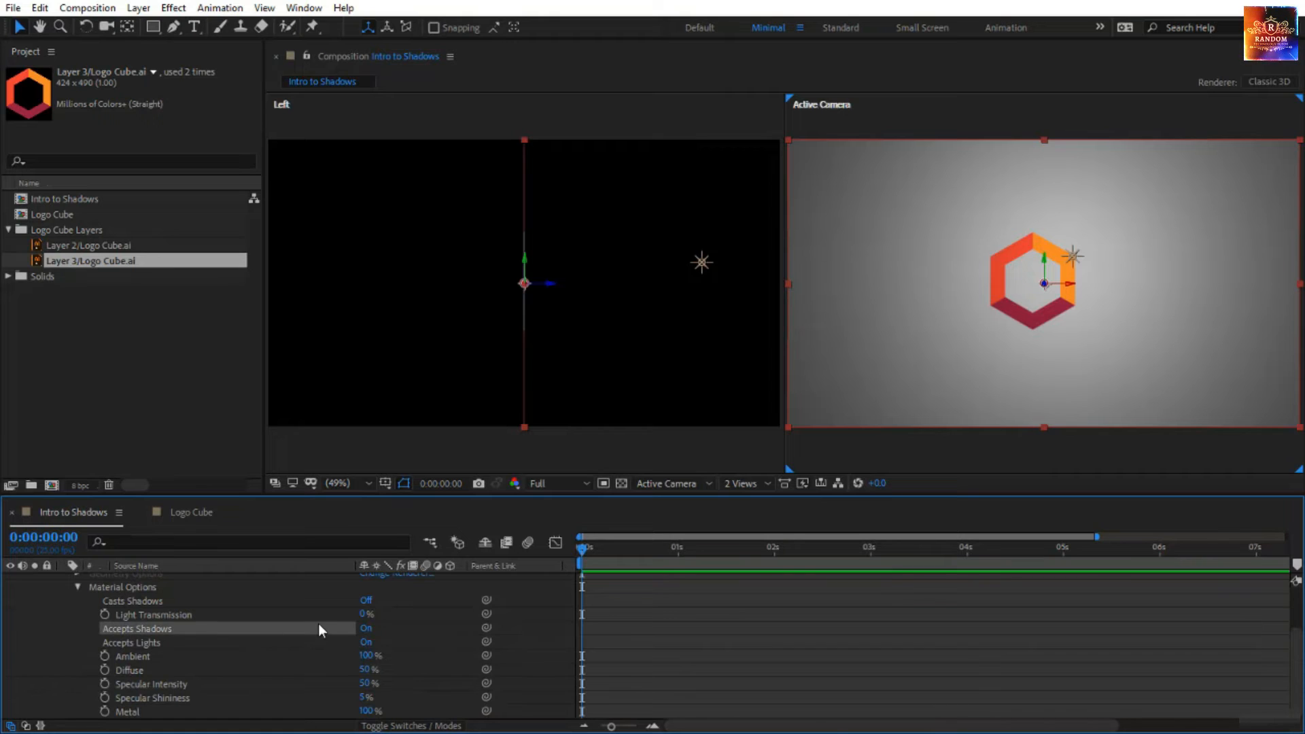
pyautogui.click(365, 631)
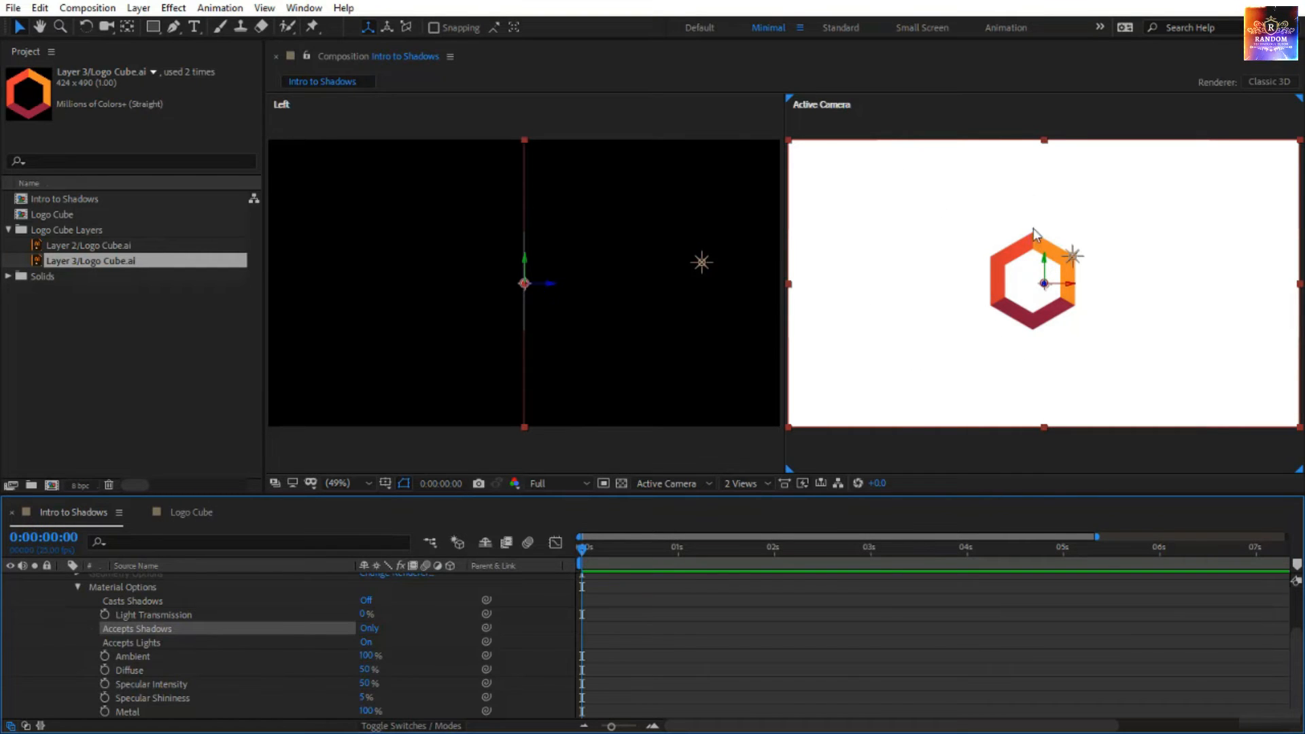
pyautogui.click(369, 628)
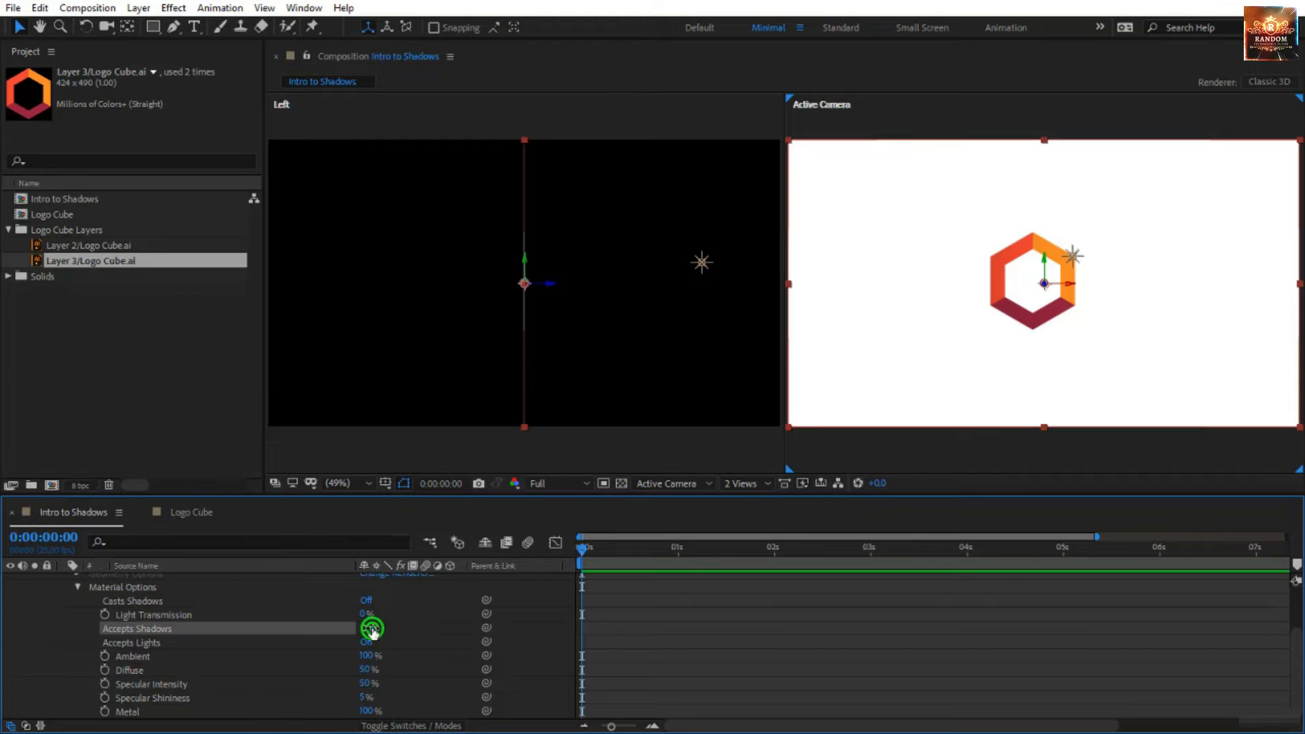
pyautogui.click(370, 628)
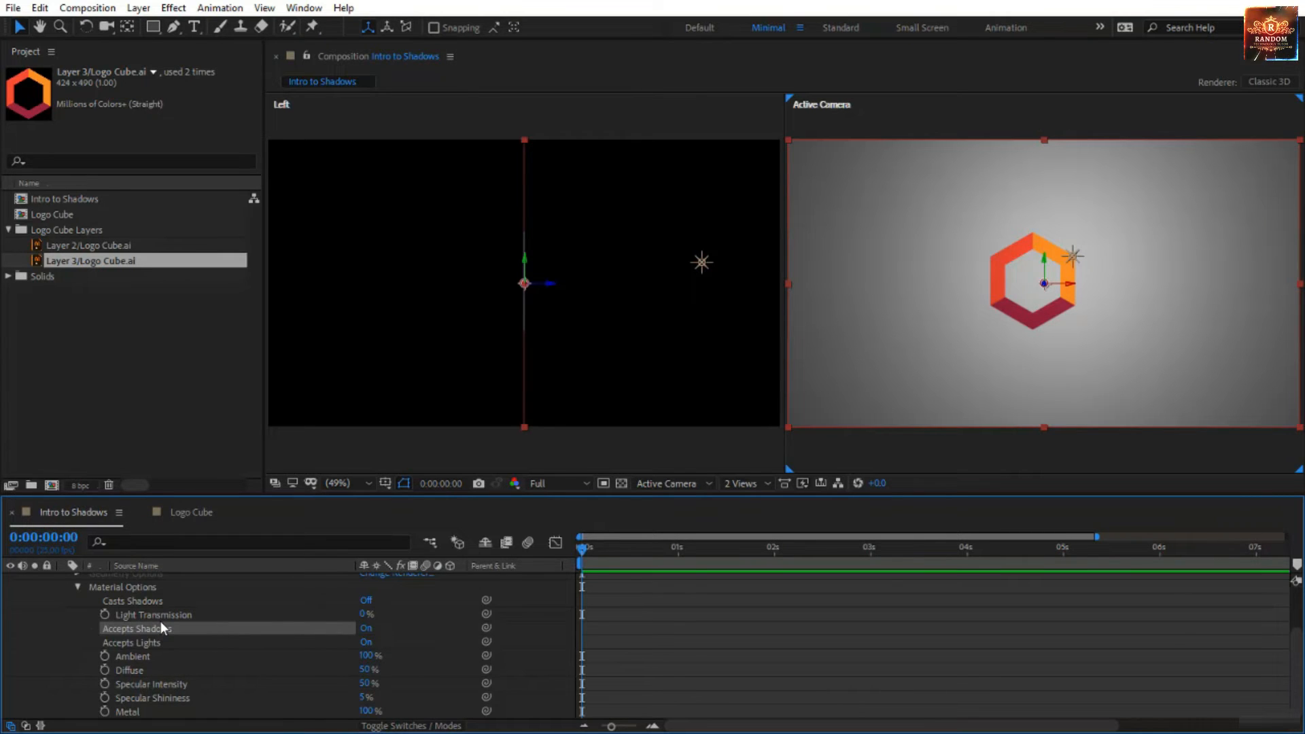
pyautogui.scroll(3, 160, 622)
pyautogui.click(63, 606)
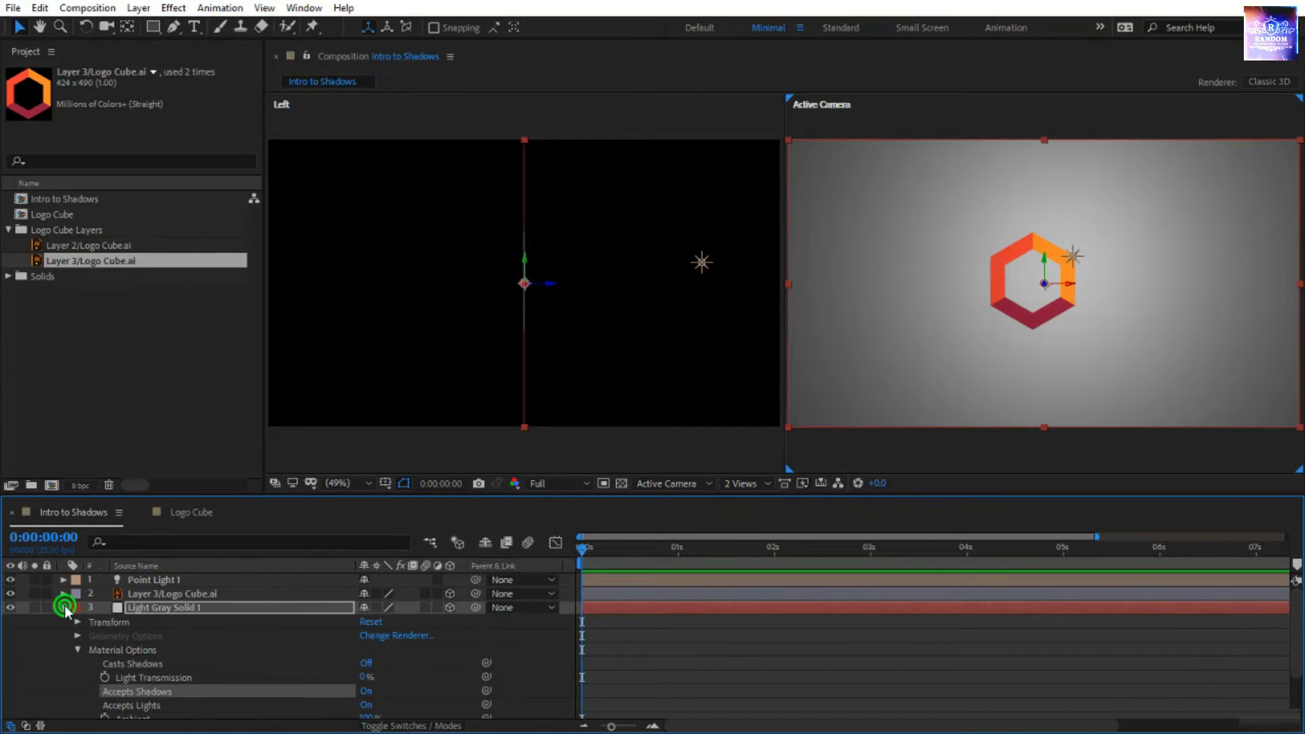
# Turn on Casts Shadows in the Material Options of the logo layer.
pyautogui.click(193, 594)
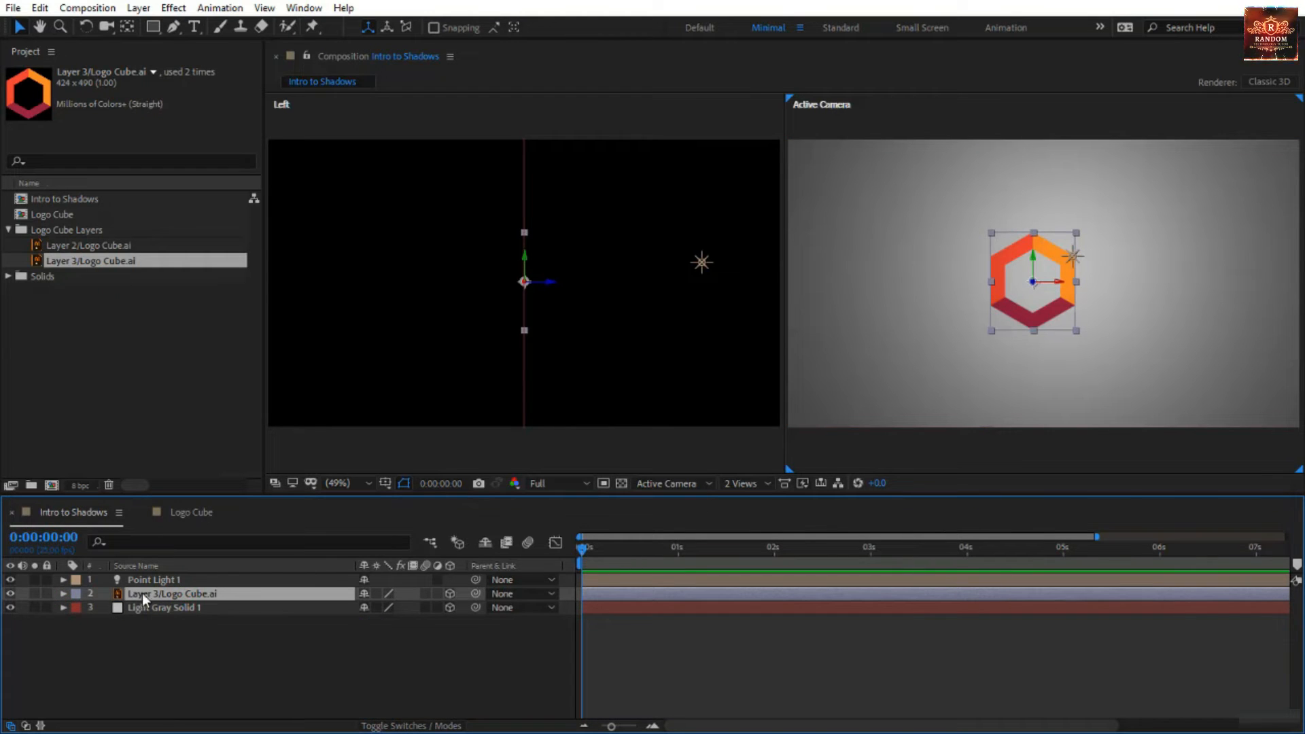
pyautogui.click(63, 595)
pyautogui.scroll(-1, 218, 639)
pyautogui.scroll(-3, 221, 640)
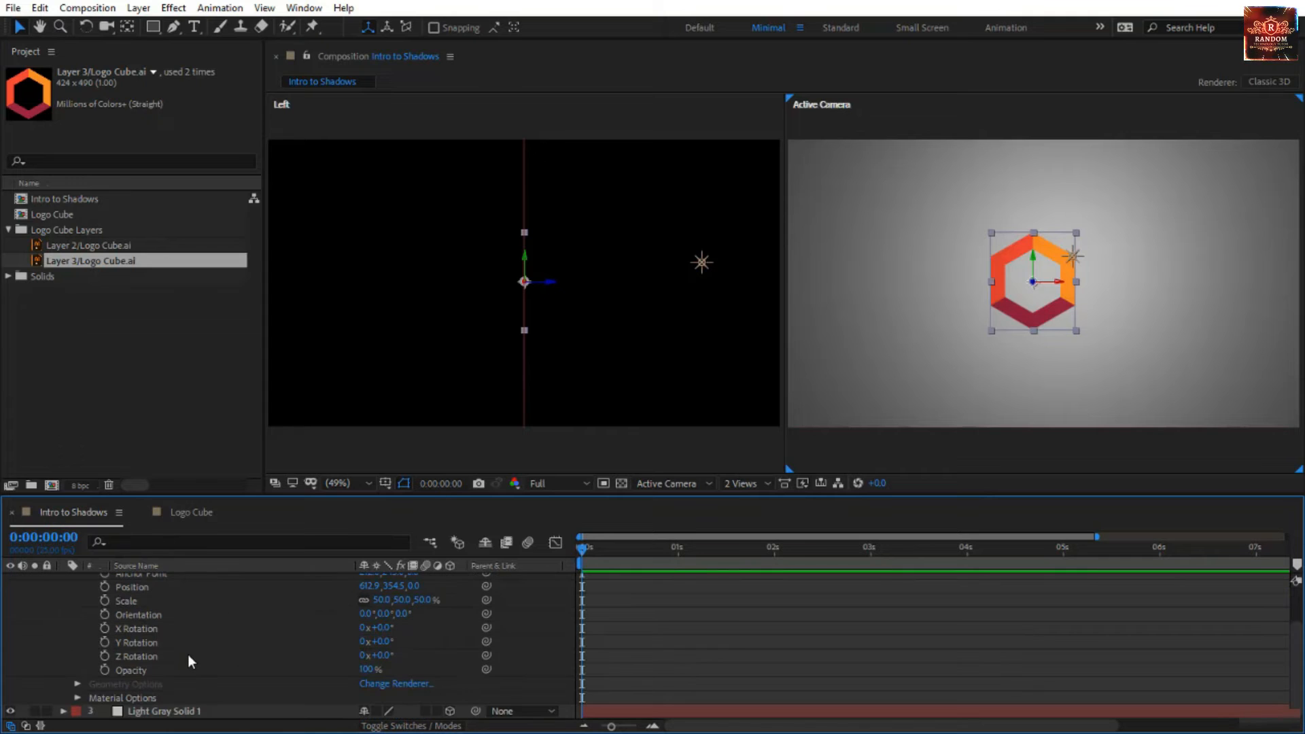
pyautogui.scroll(3, 146, 654)
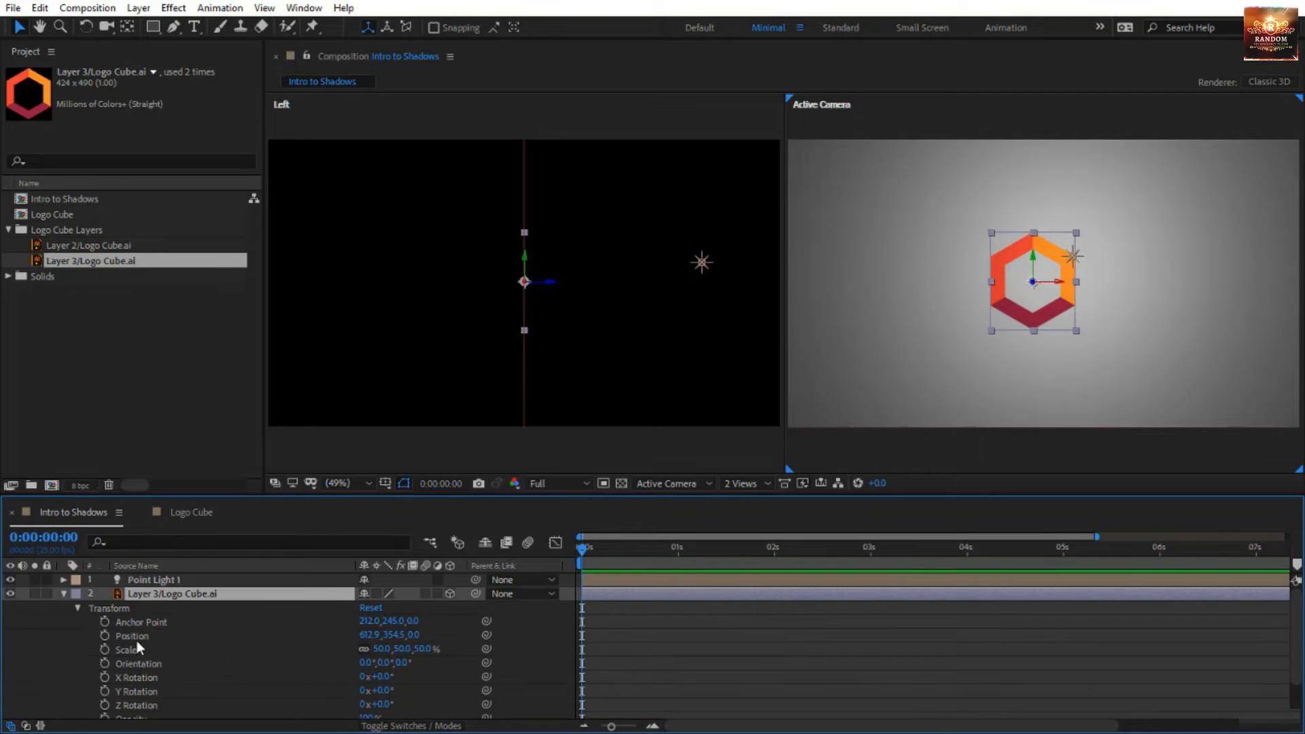
pyautogui.click(78, 609)
pyautogui.click(79, 636)
pyautogui.scroll(-3, 174, 643)
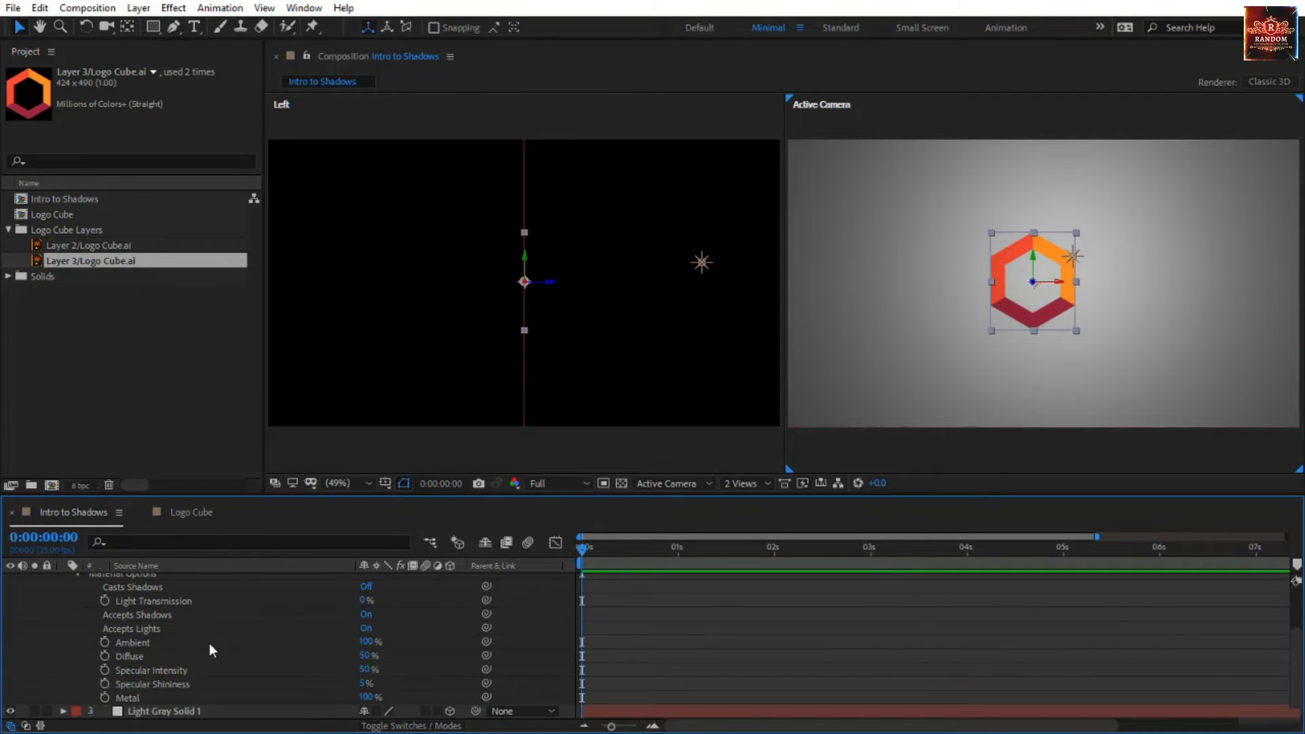
pyautogui.click(365, 587)
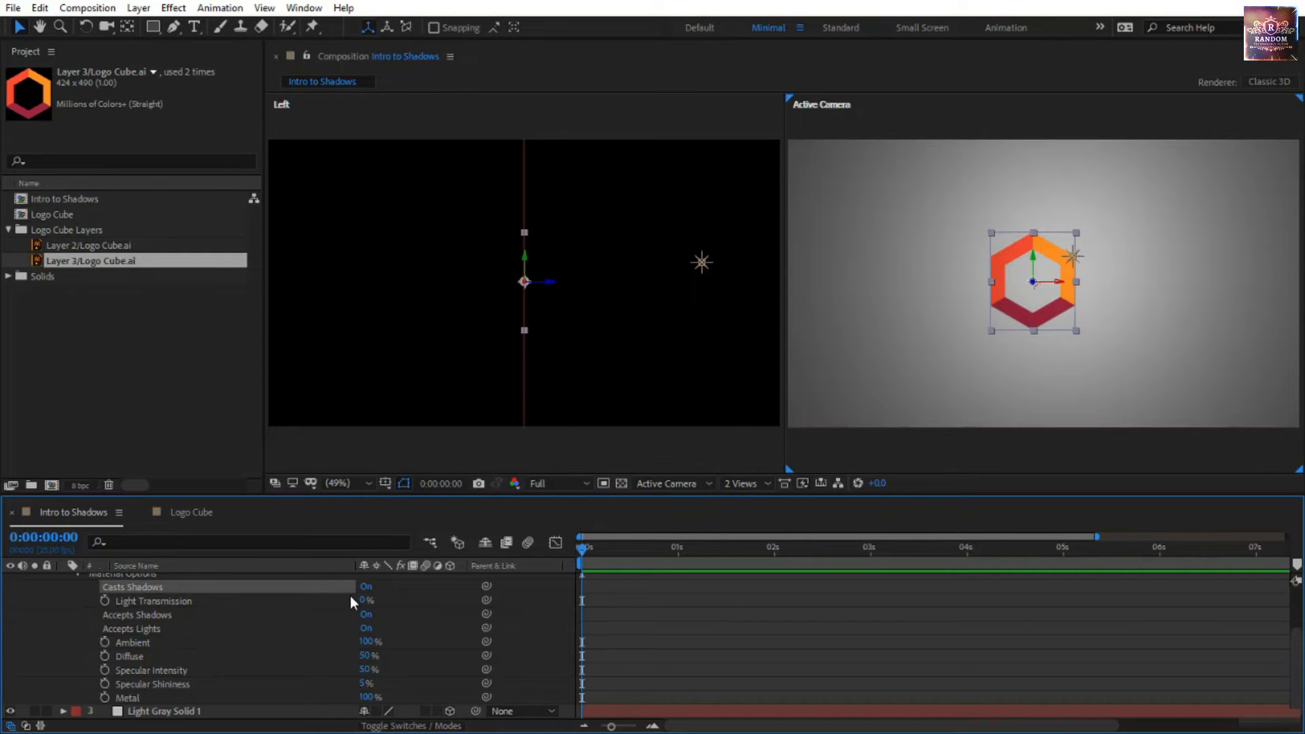
# Try the Only setting for the logo layer's Casts Shadows option, and return it to On.
pyautogui.click(367, 589)
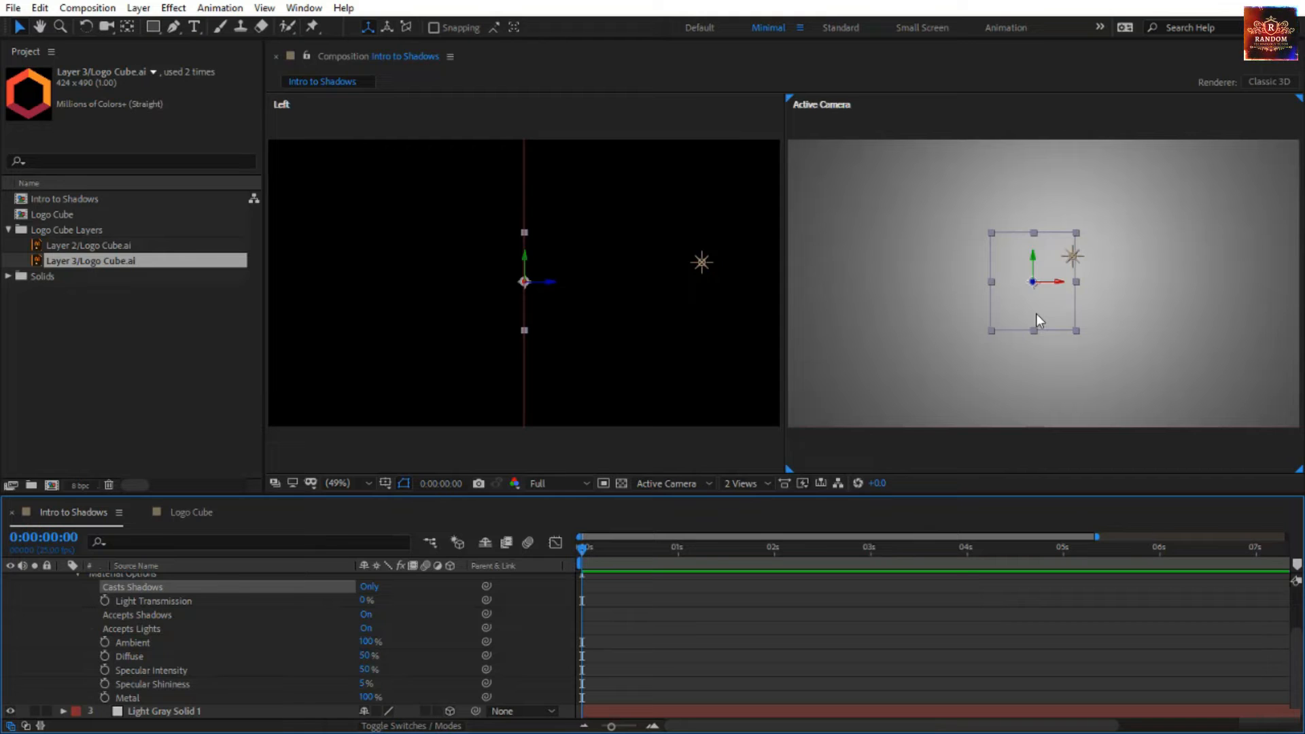
pyautogui.click(371, 586)
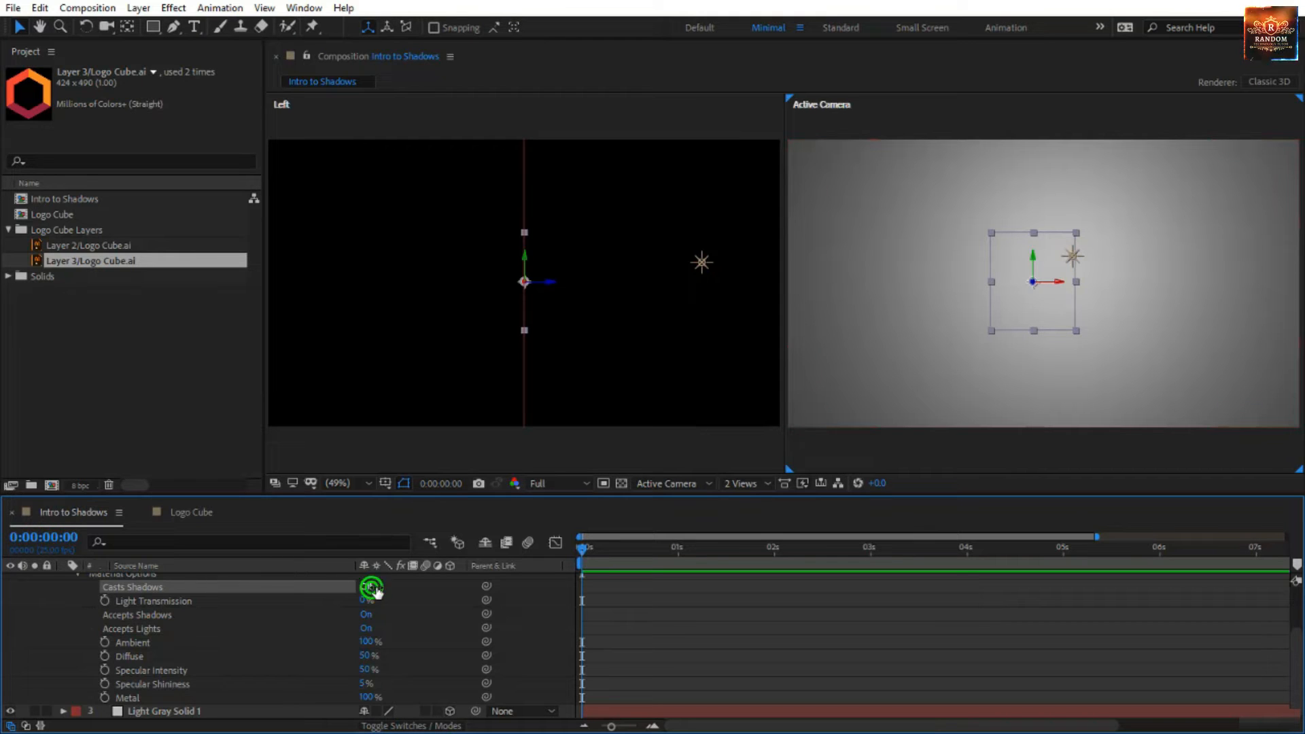
pyautogui.click(370, 587)
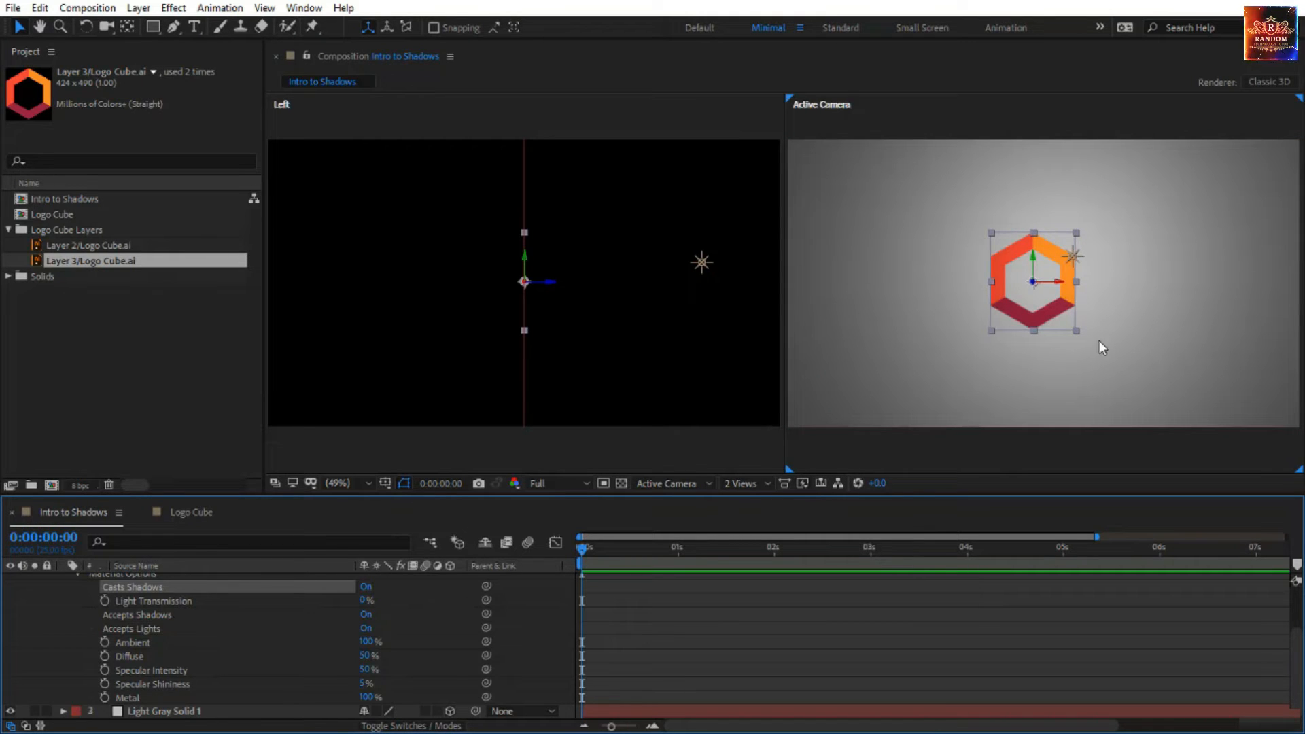
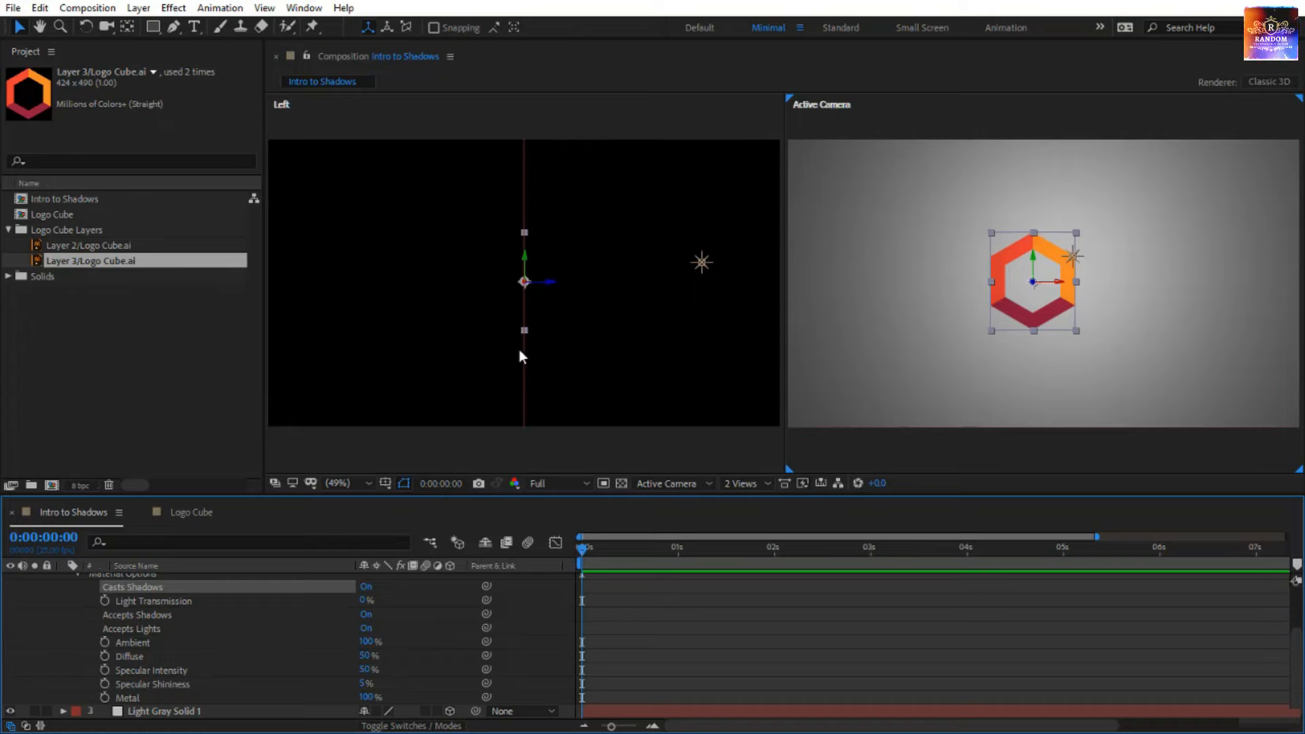
# Move the logo layer along its Z axis in the Left view, away from the gray solid and toward the point light.
pyautogui.moveTo(546, 285); pyautogui.dragTo(575, 281)
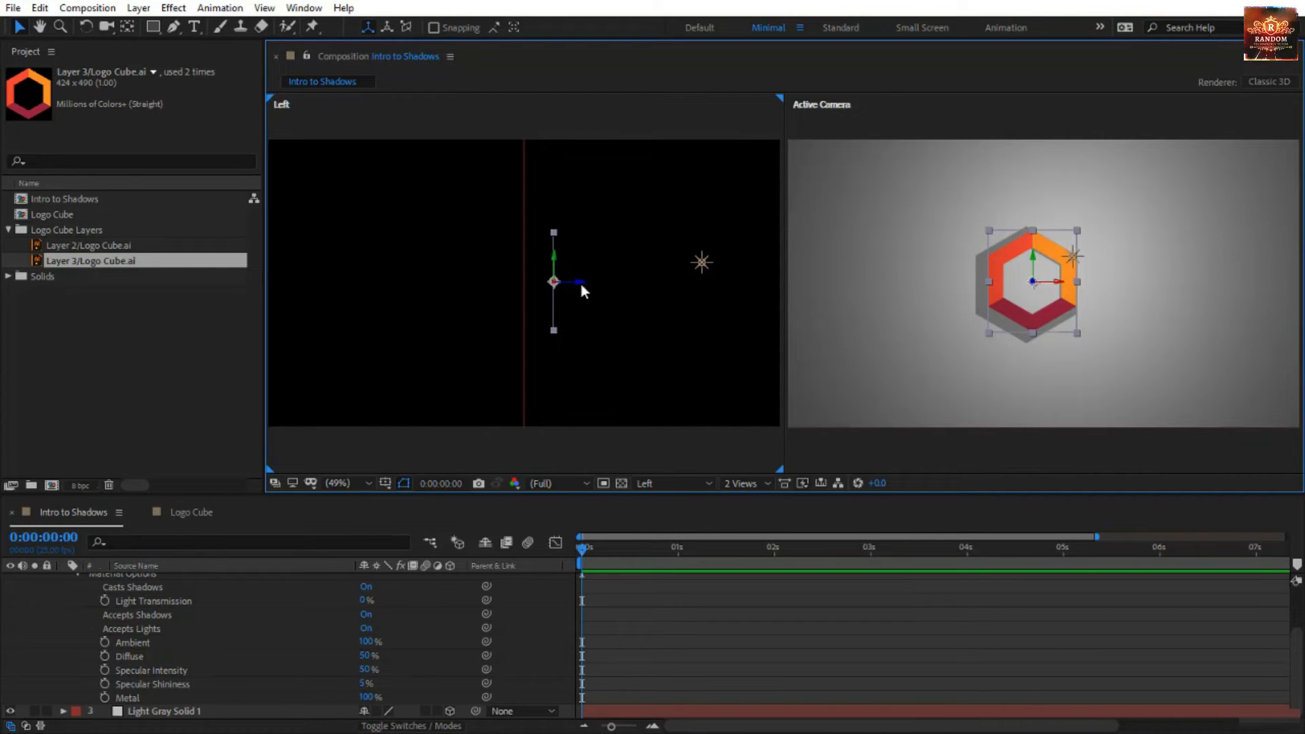
pyautogui.moveTo(581, 284); pyautogui.dragTo(569, 271)
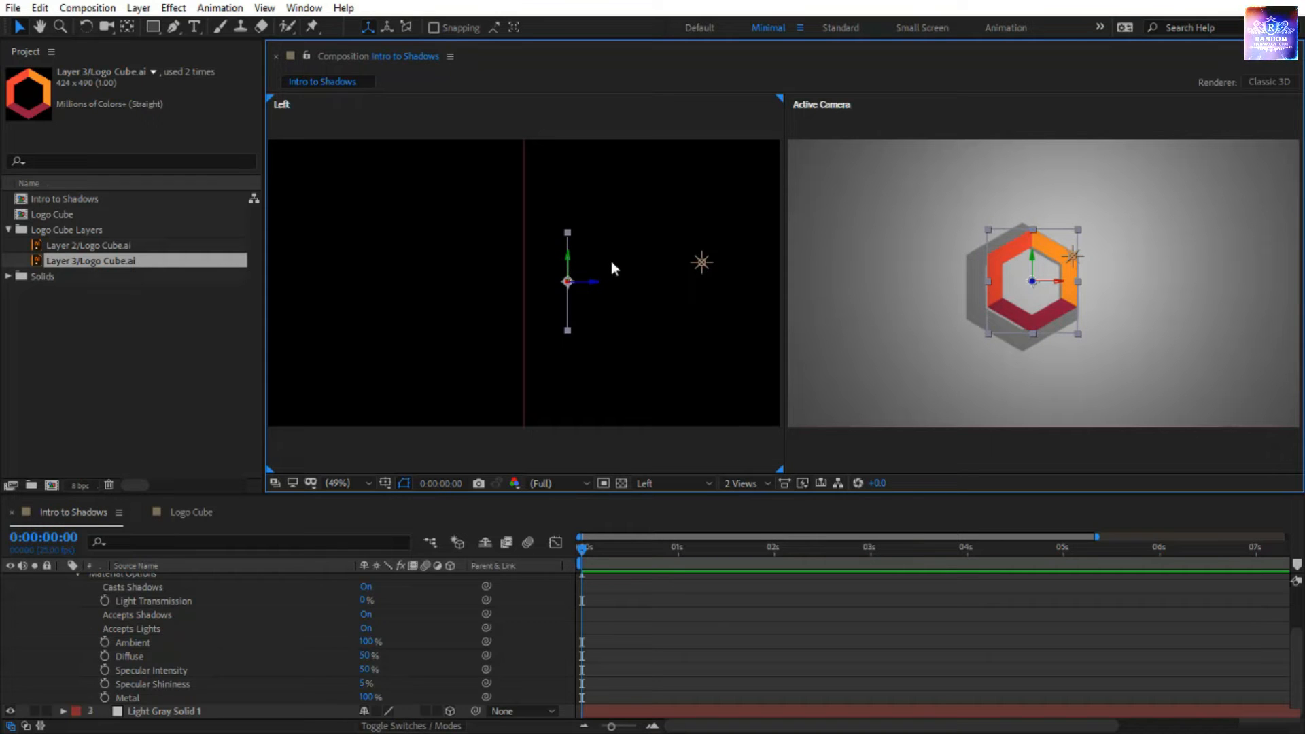
pyautogui.click(702, 264)
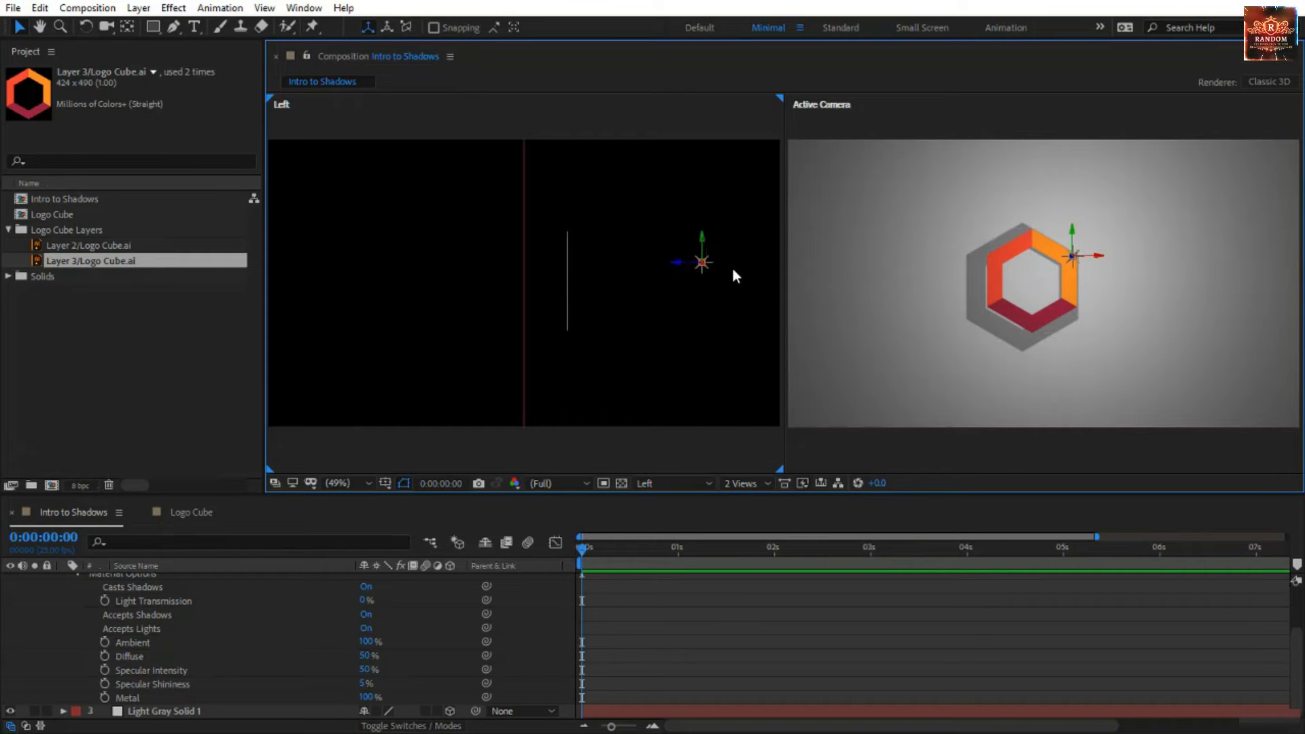
pyautogui.click(526, 294)
pyautogui.click(808, 260)
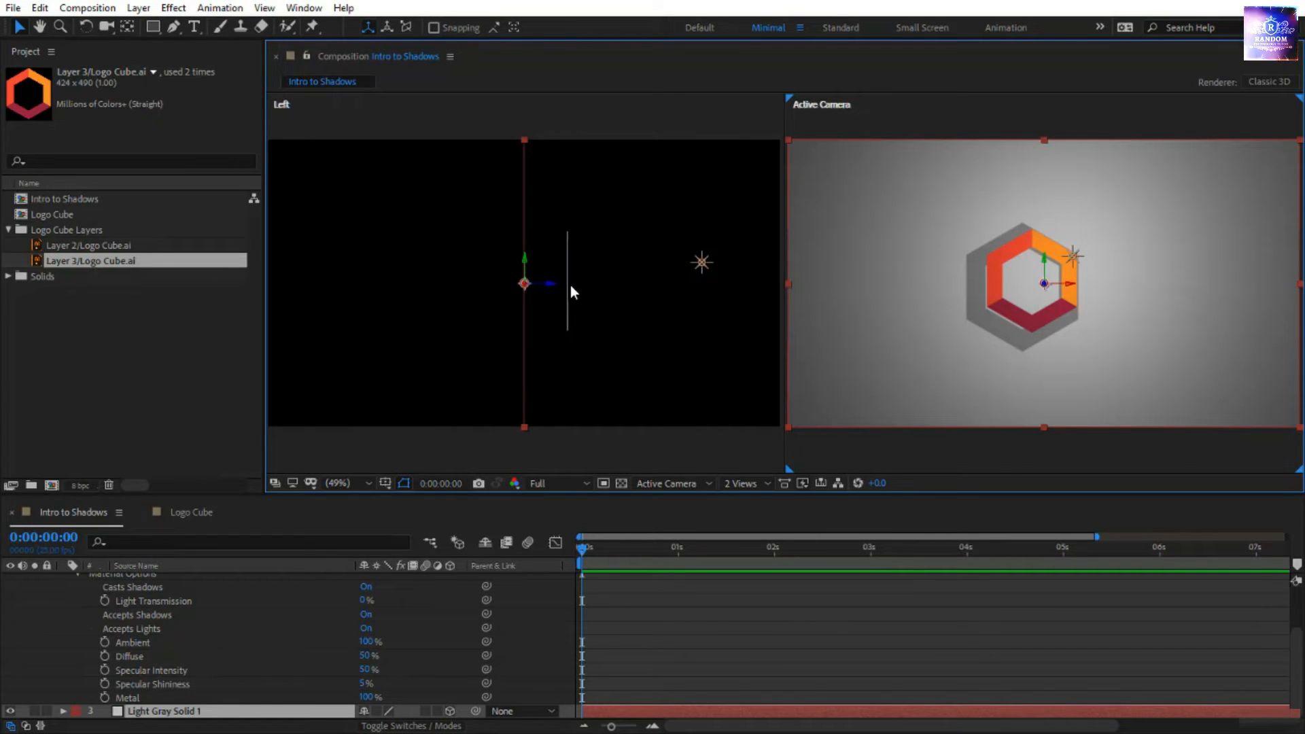
pyautogui.click(1001, 288)
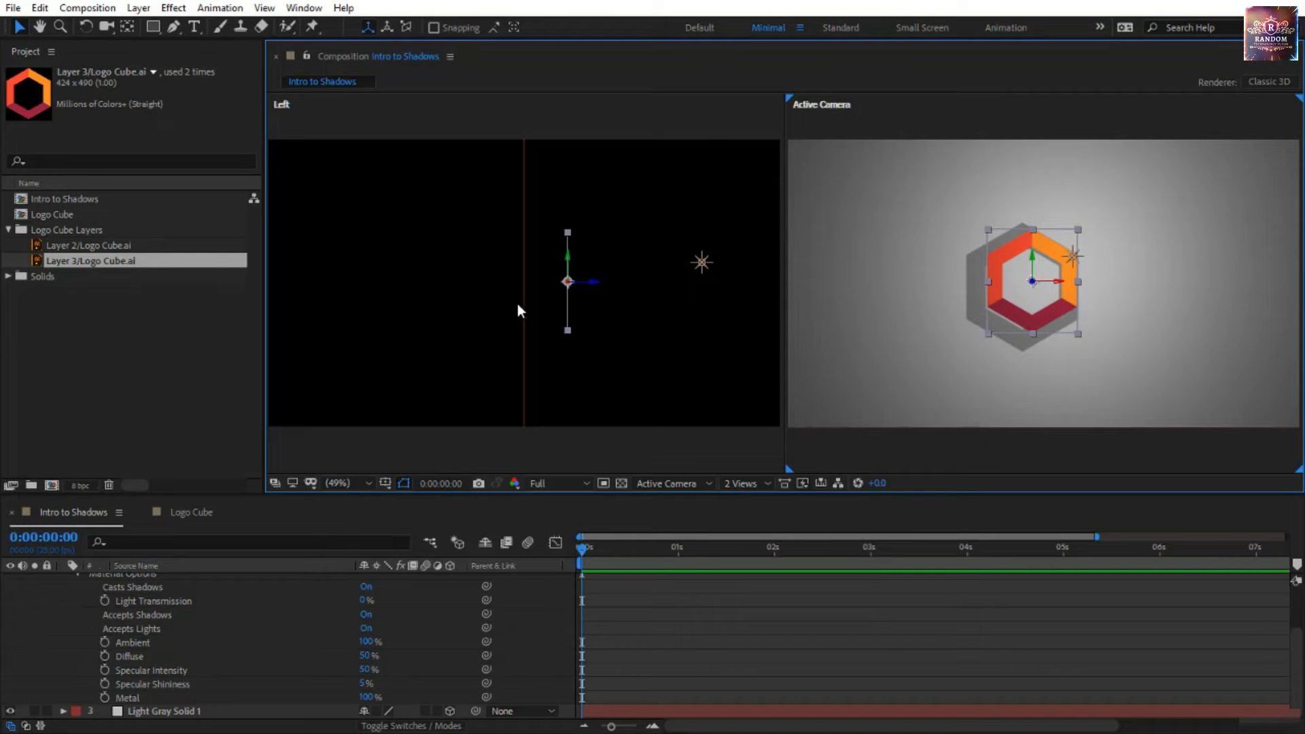
pyautogui.moveTo(596, 285)
pyautogui.mouseDown()
pyautogui.moveTo(544, 284)
pyautogui.moveTo(623, 297)
pyautogui.moveTo(606, 292)
pyautogui.mouseUp()
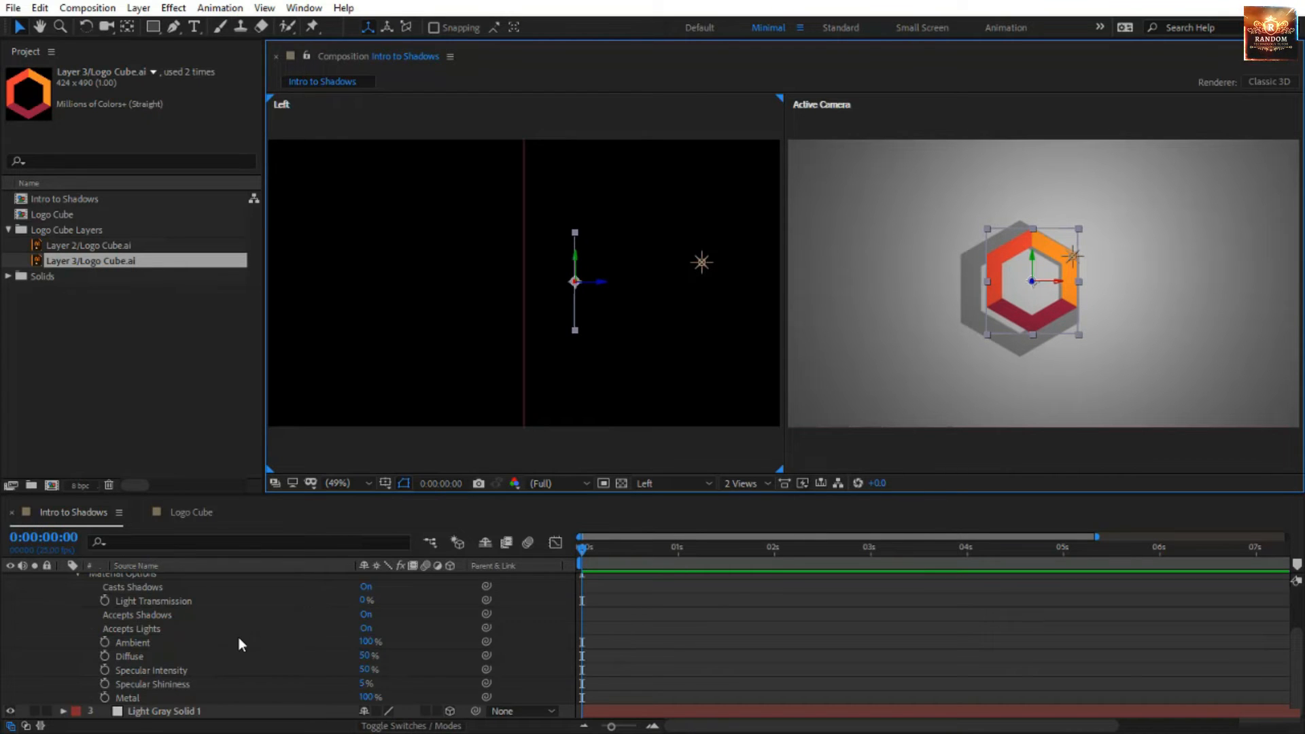
# Collapse and deselect the logo layer, and expand the Light Options of Point Light 1.
pyautogui.scroll(3, 238, 638)
pyautogui.click(64, 594)
pyautogui.press('F2')
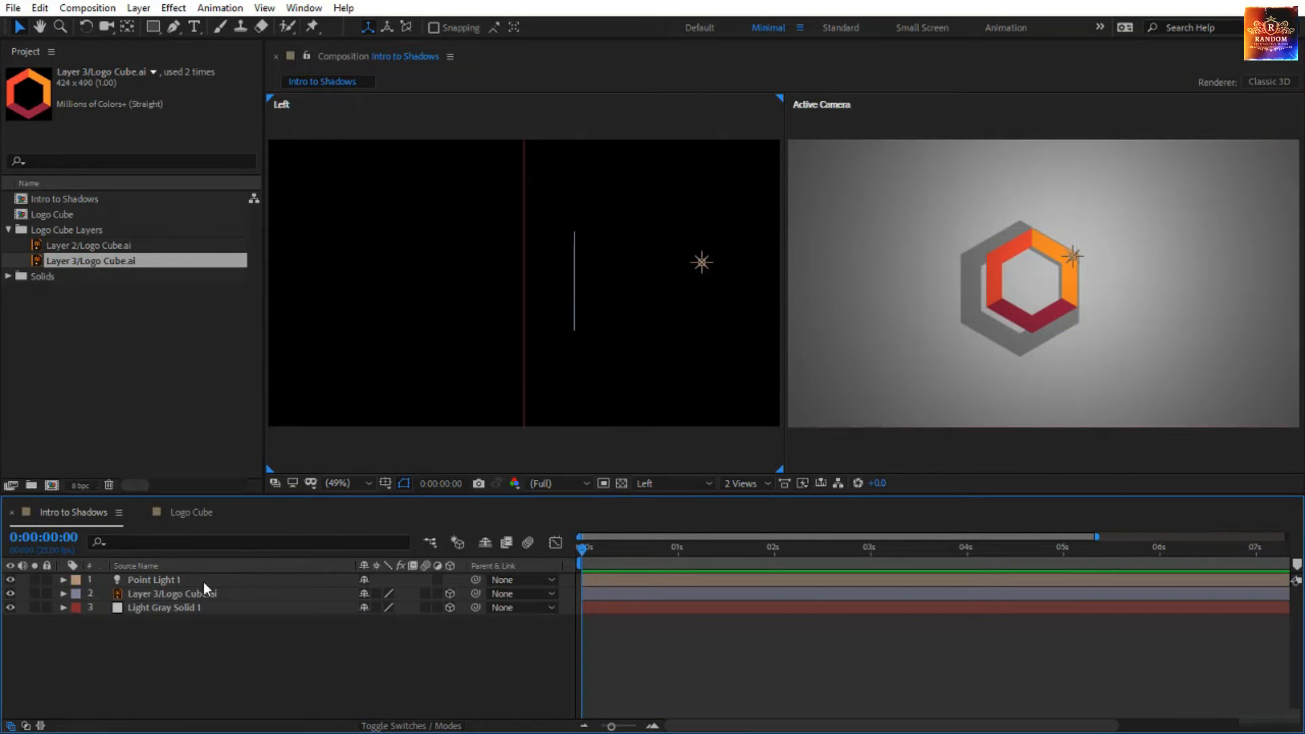
pyautogui.click(202, 580)
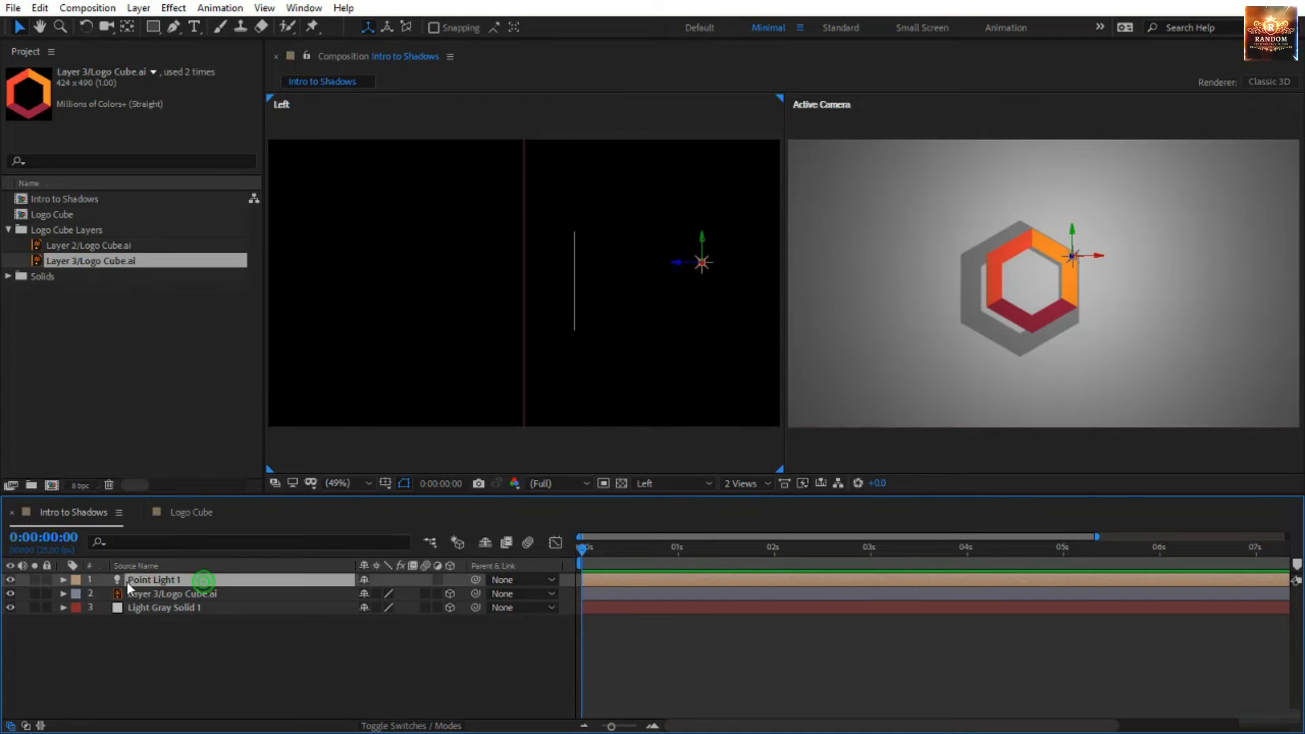
pyautogui.click(62, 579)
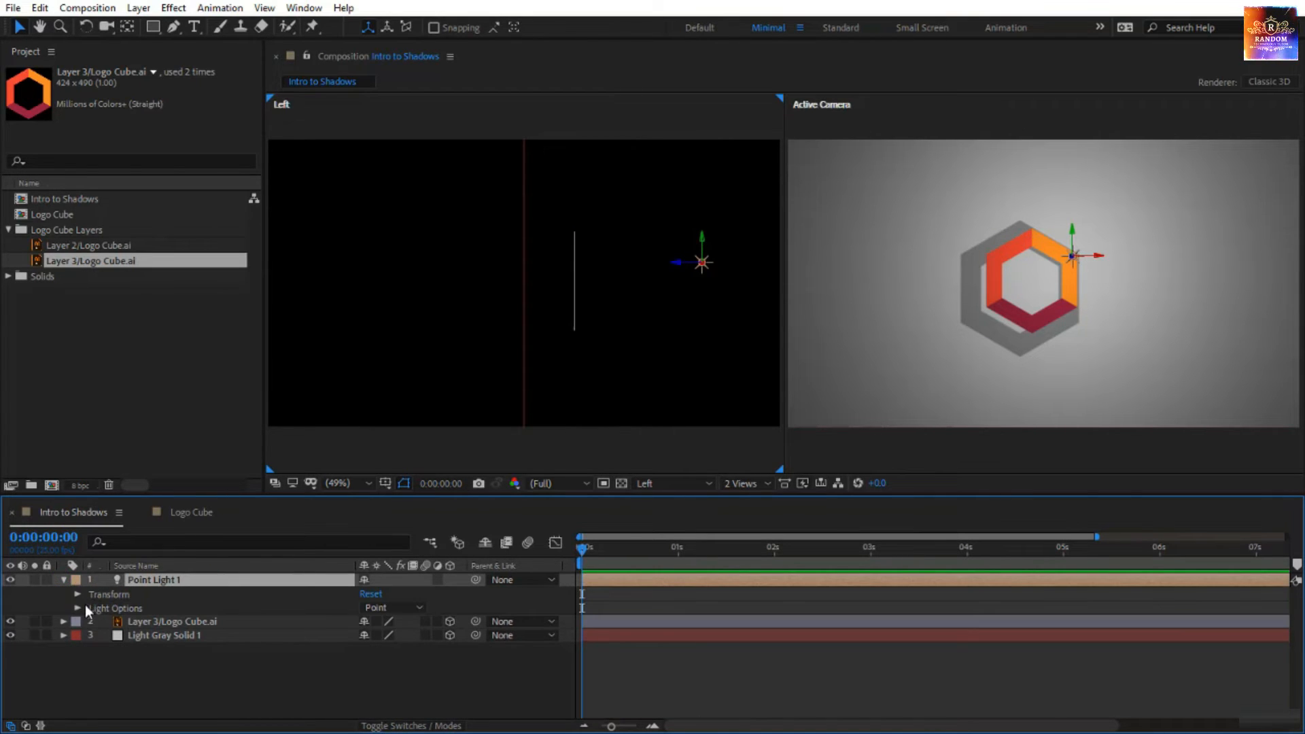
pyautogui.click(77, 608)
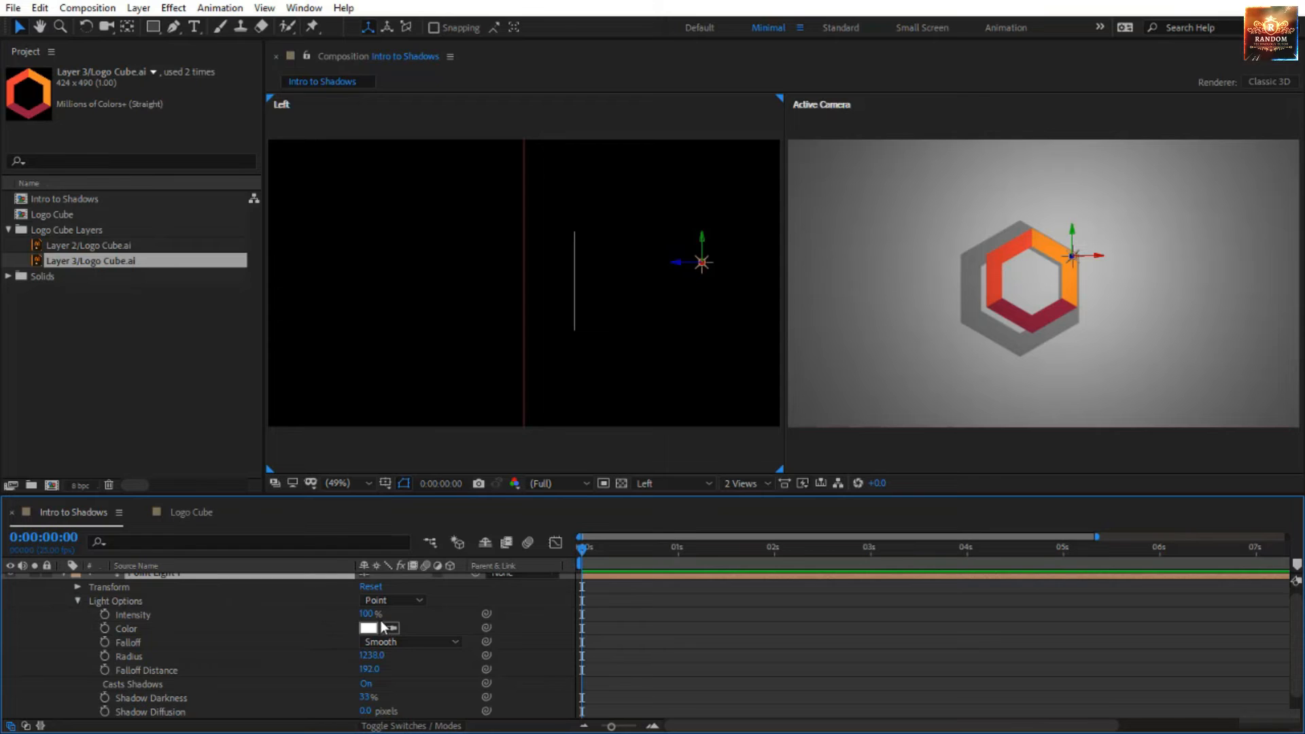
# Try an intensity of 150% on the point light, and restore it to 100%.
pyautogui.moveTo(366, 614); pyautogui.dragTo(403, 608)
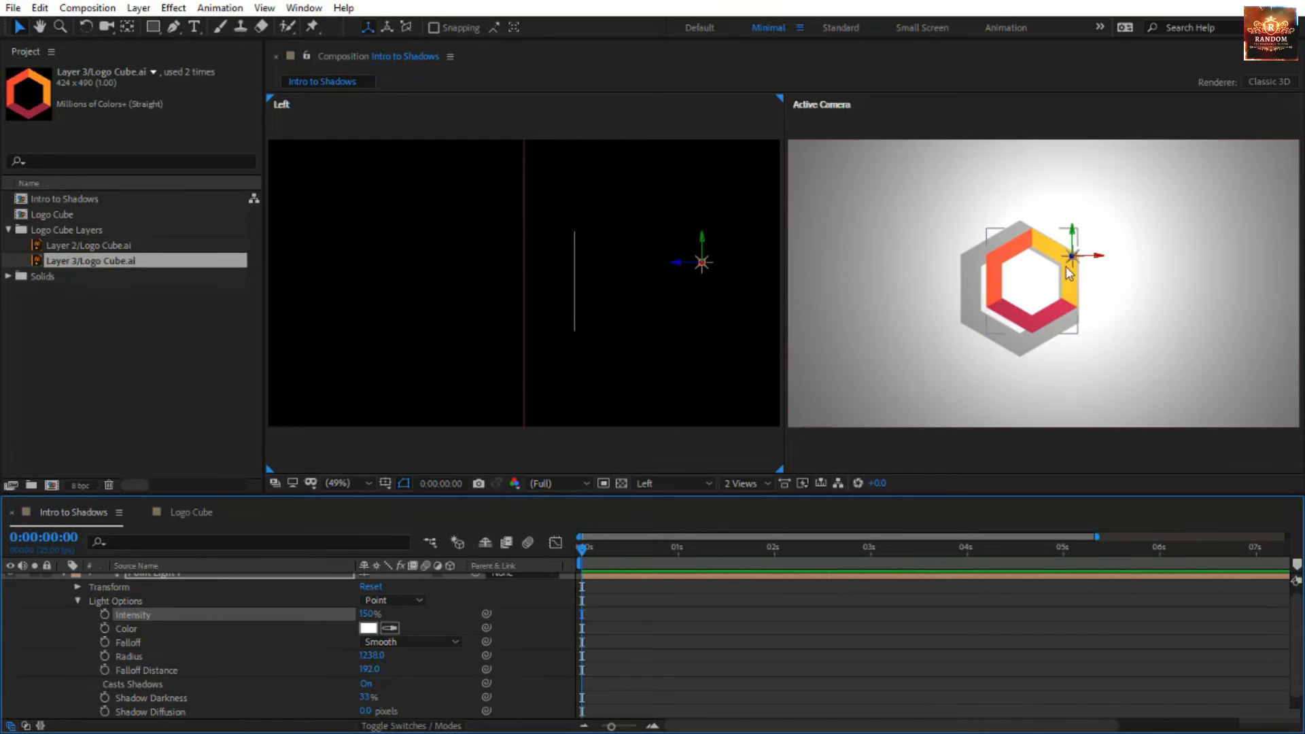
pyautogui.click(372, 614)
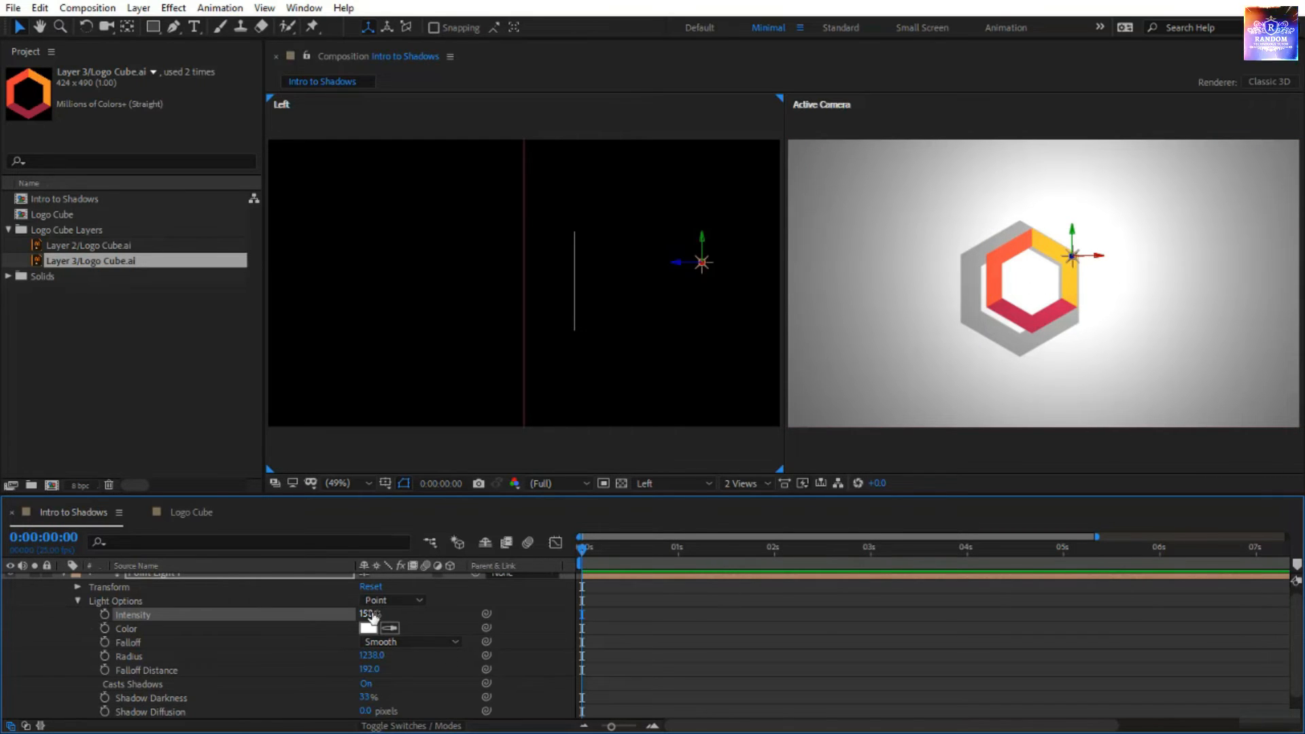
pyautogui.moveTo(372, 613)
pyautogui.mouseDown()
pyautogui.moveTo(457, 616)
pyautogui.moveTo(381, 621)
pyautogui.mouseUp()
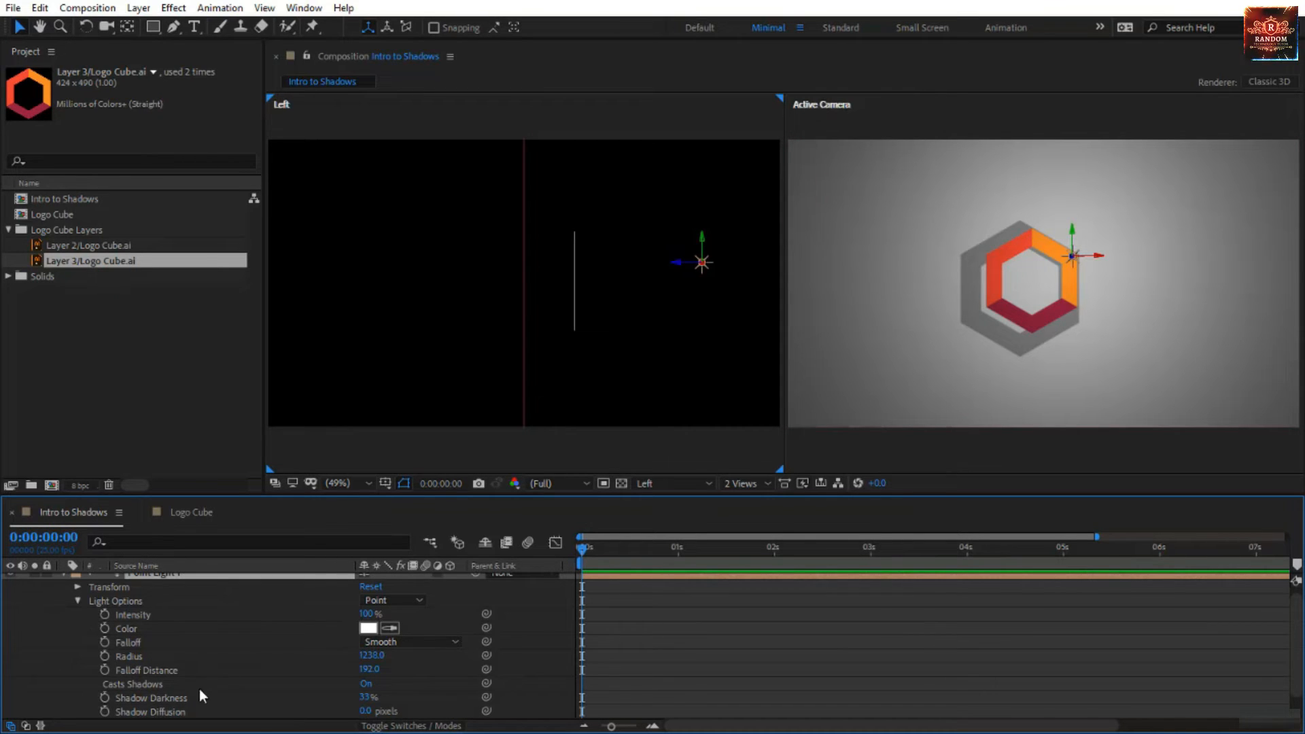
# Set the point light's Shadow Darkness to 193%.
pyautogui.scroll(-1, 217, 671)
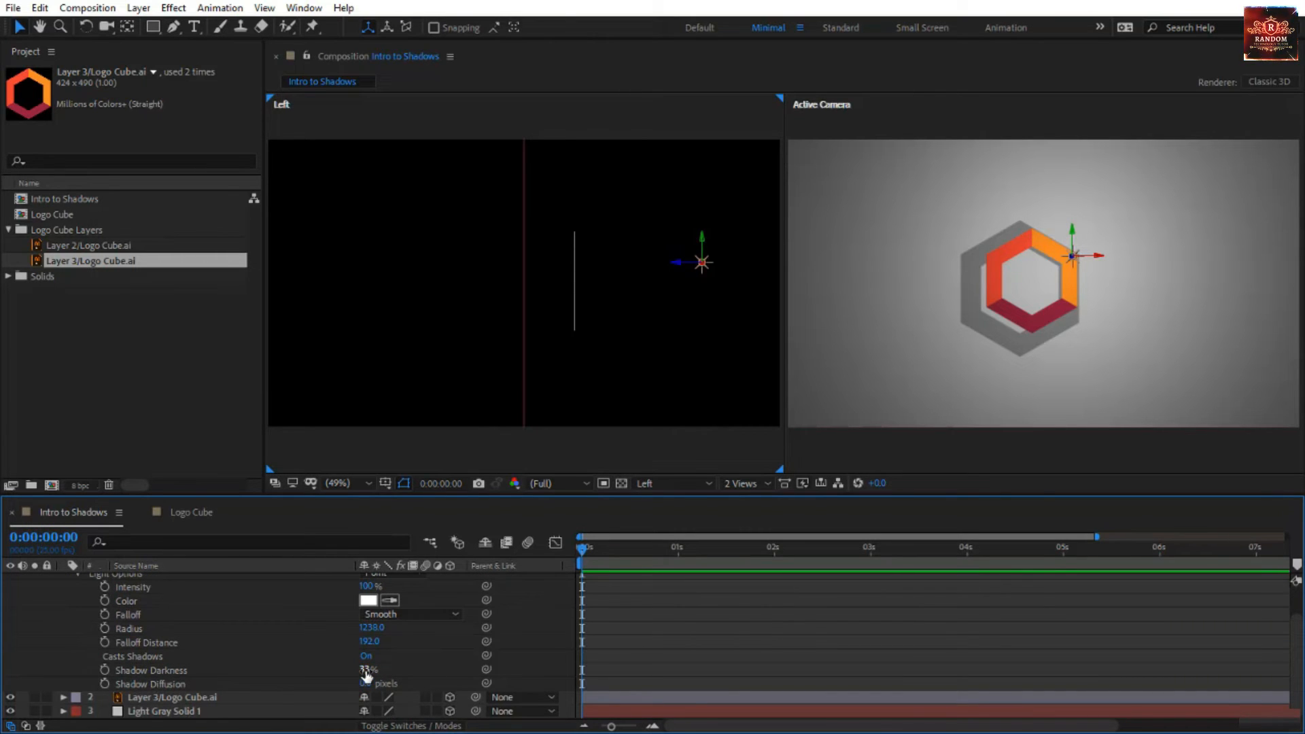
pyautogui.moveTo(364, 670); pyautogui.dragTo(461, 671)
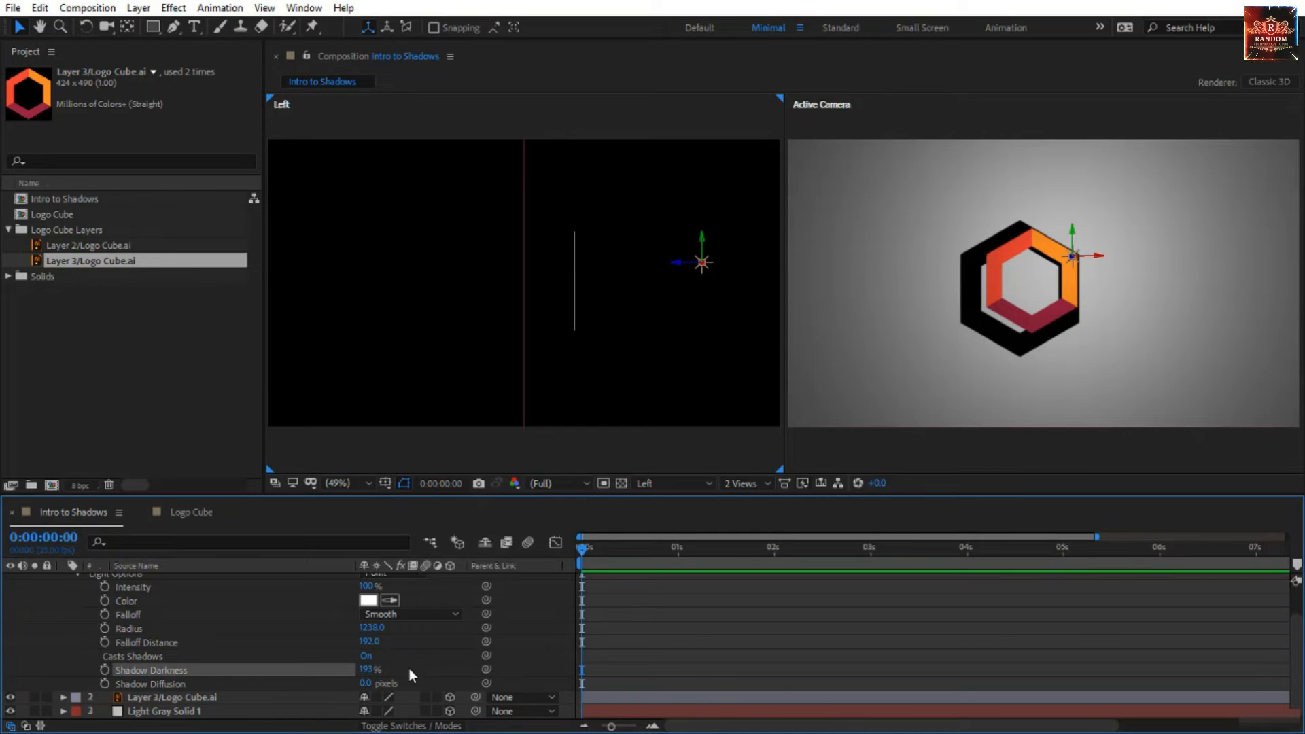
# Undo the last Shadow Darkness change, and try Shadow Diffusion values of 35 and 15 pixels on the point light.
pyautogui.hotkey('ctrl', 'z')
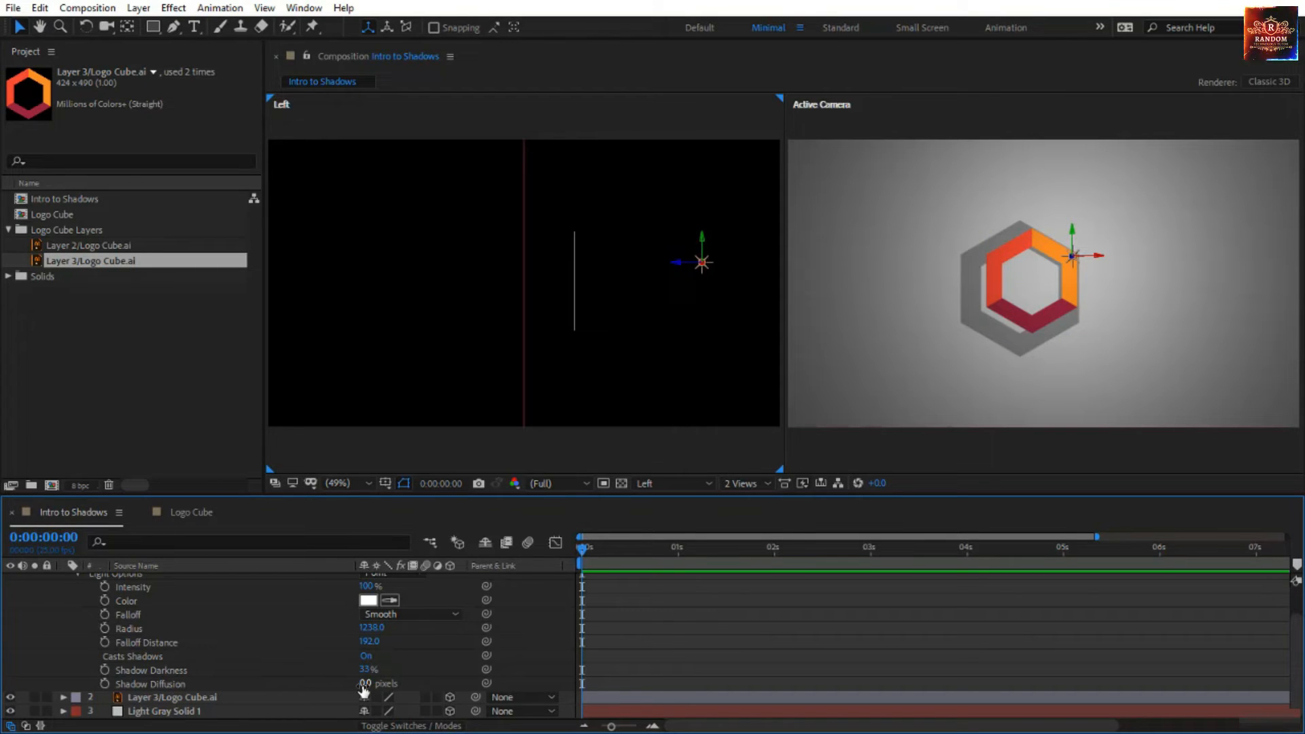
pyautogui.moveTo(364, 690); pyautogui.dragTo(387, 688)
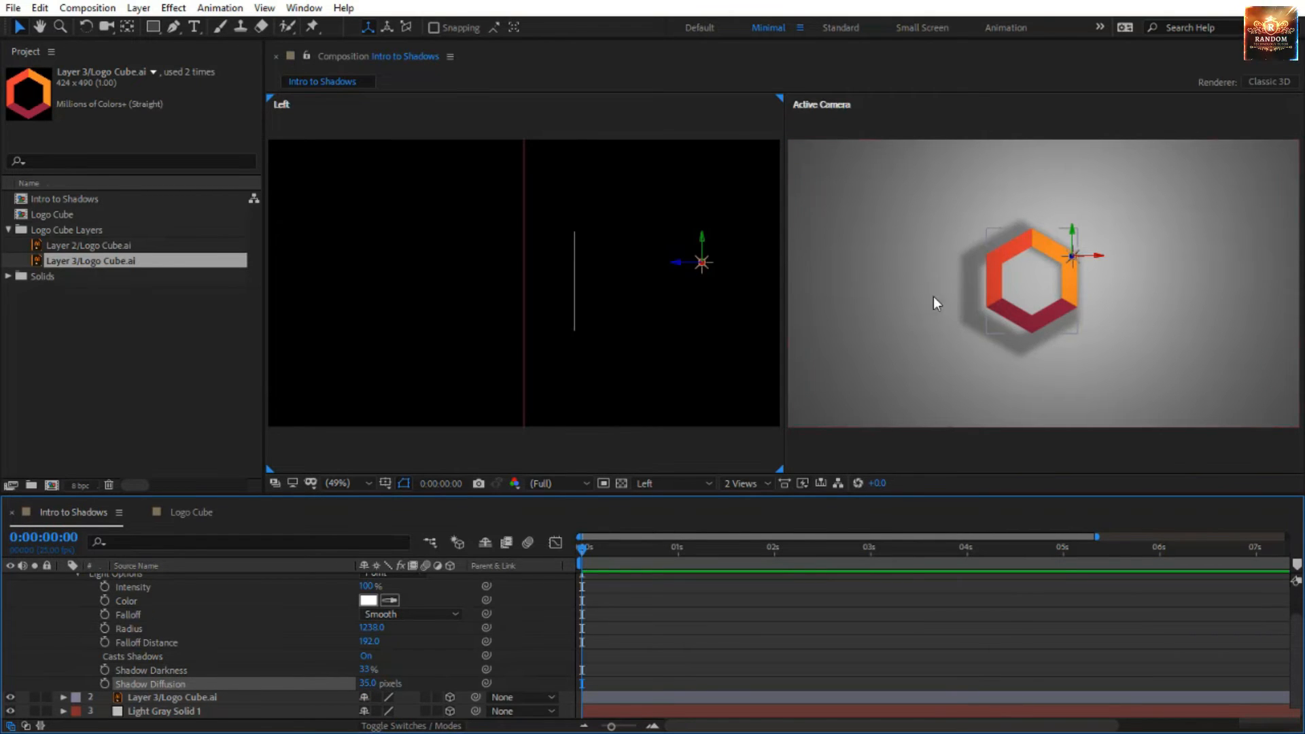
pyautogui.click(369, 684)
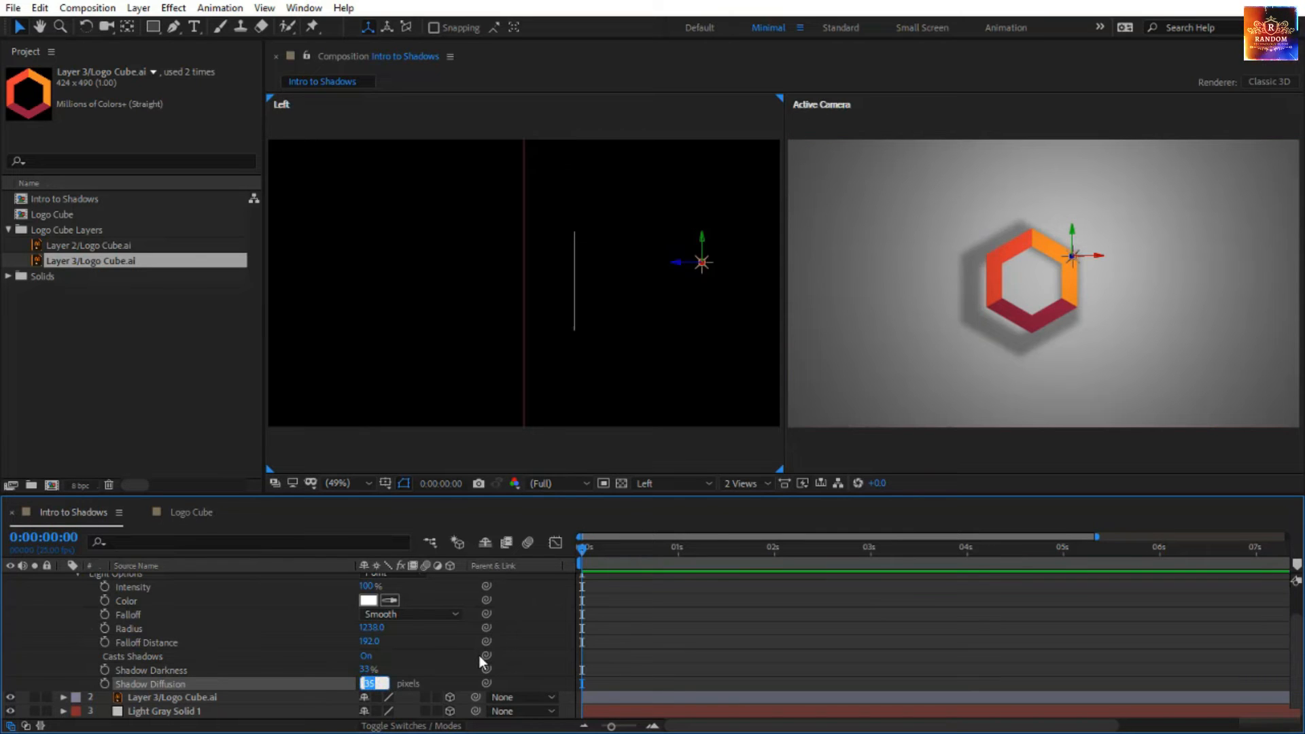
pyautogui.write('15')
pyautogui.press('Return')
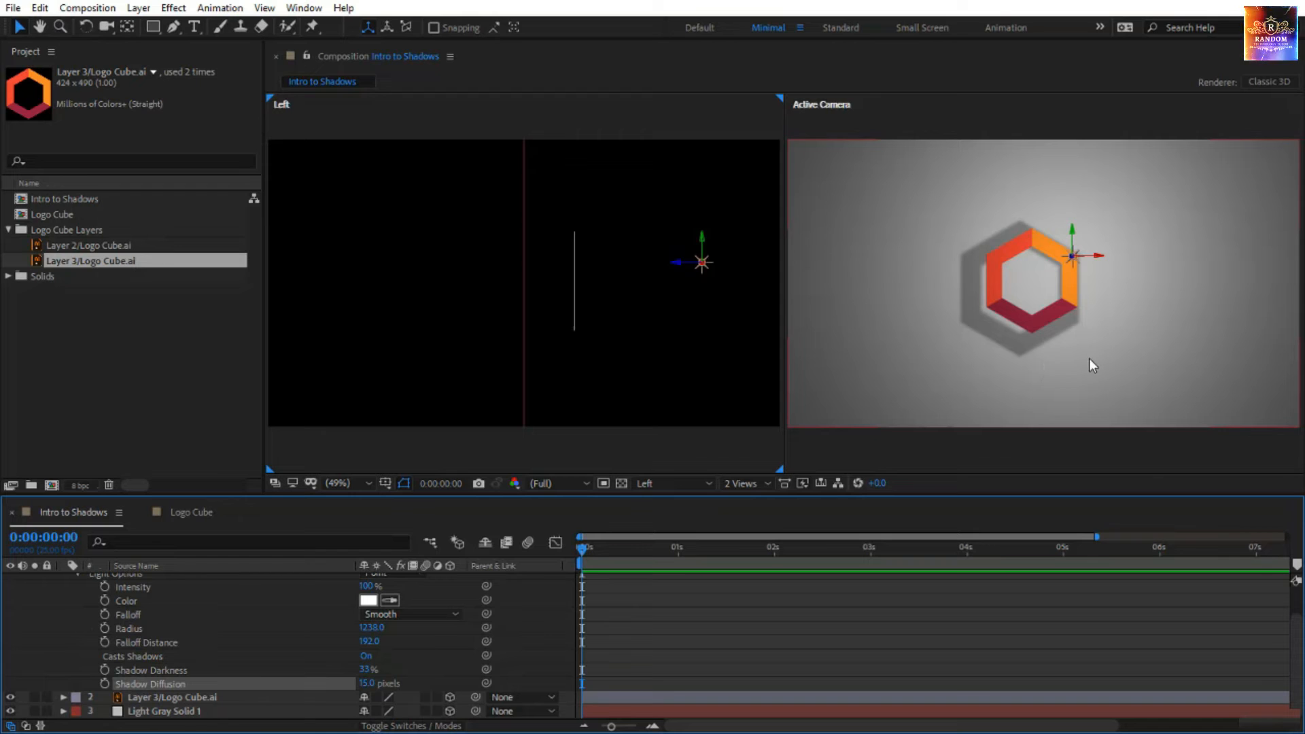
pyautogui.click(683, 151)
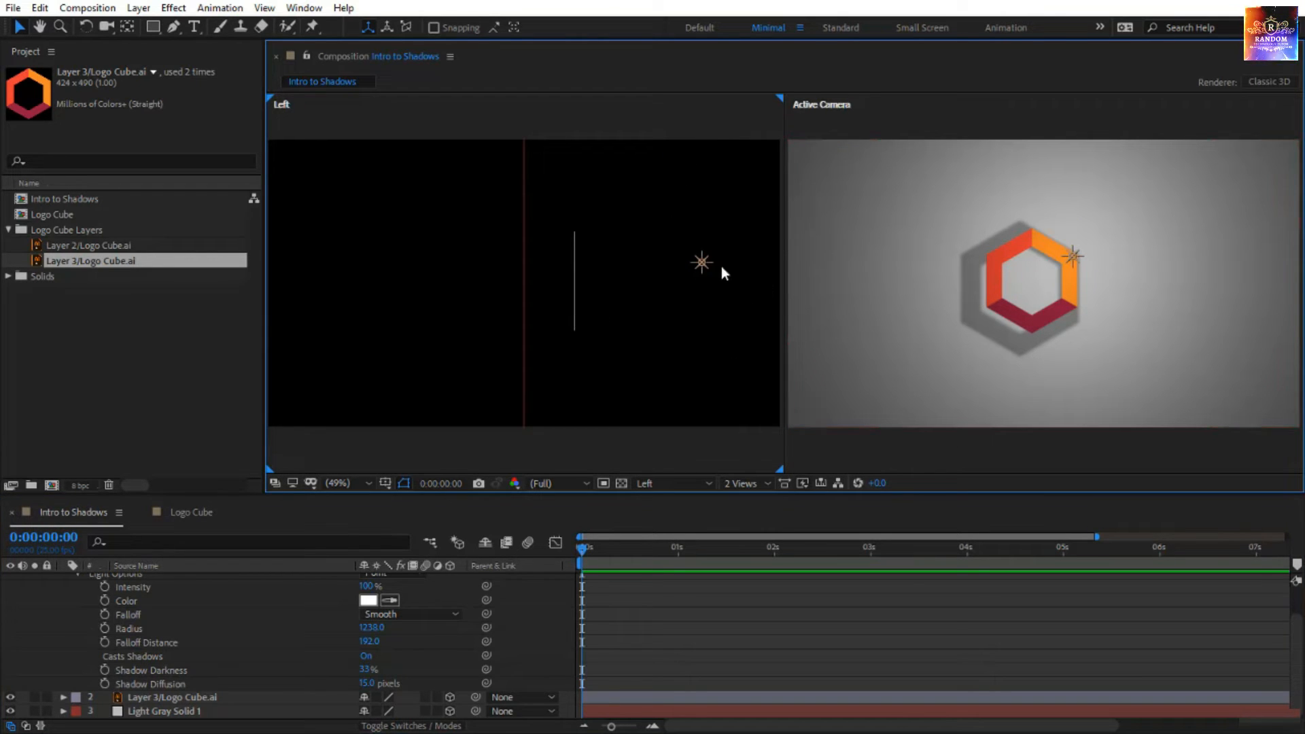
pyautogui.click(702, 263)
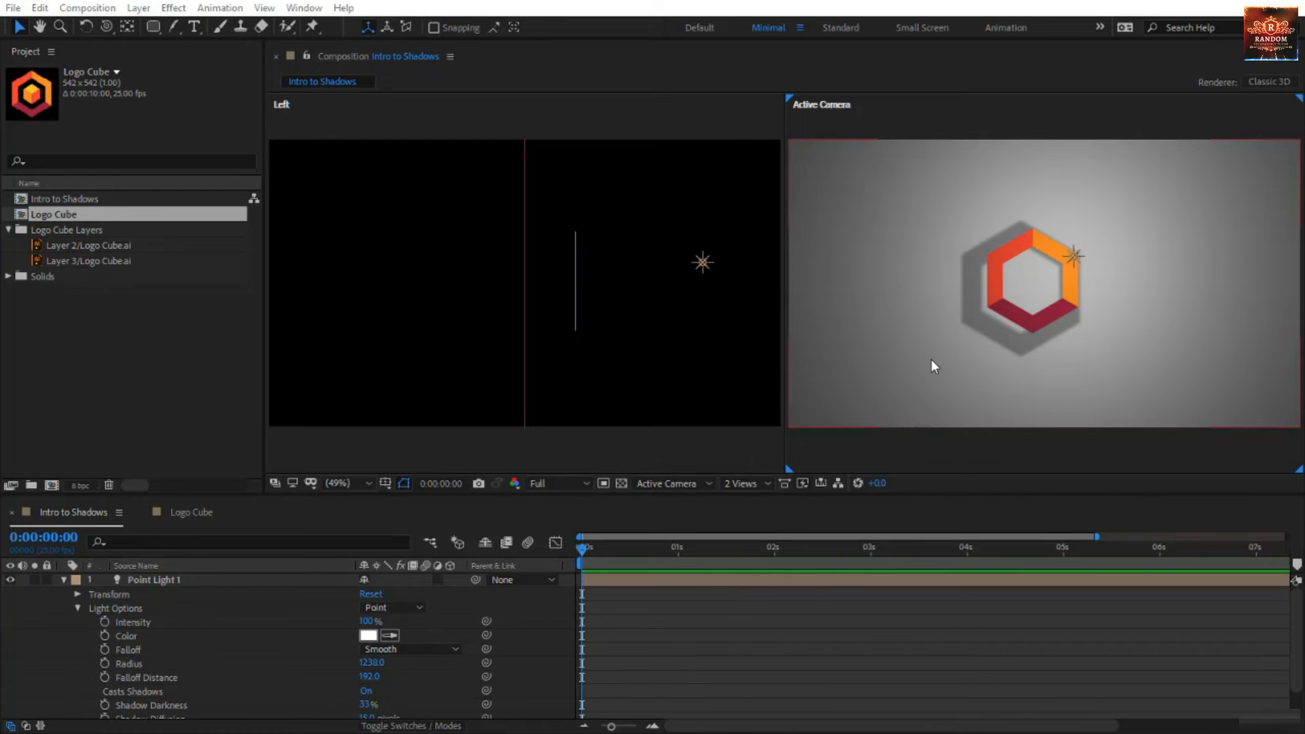
# Set Point Light 1's Shadow Diffusion to 0 pixels and Shadow Darkness to 50%, and collapse its properties.
pyautogui.click(198, 586)
pyautogui.scroll(-2, 186, 623)
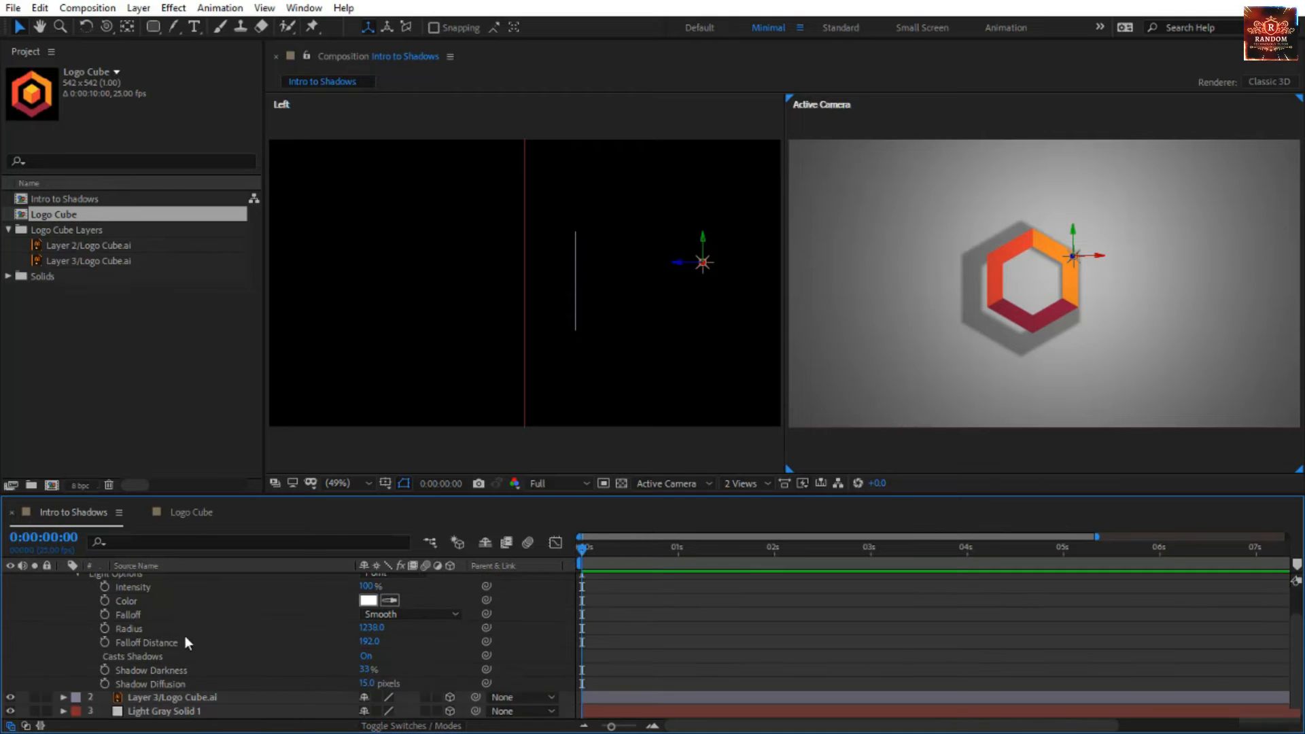
pyautogui.moveTo(366, 684); pyautogui.dragTo(241, 685)
pyautogui.click(365, 670)
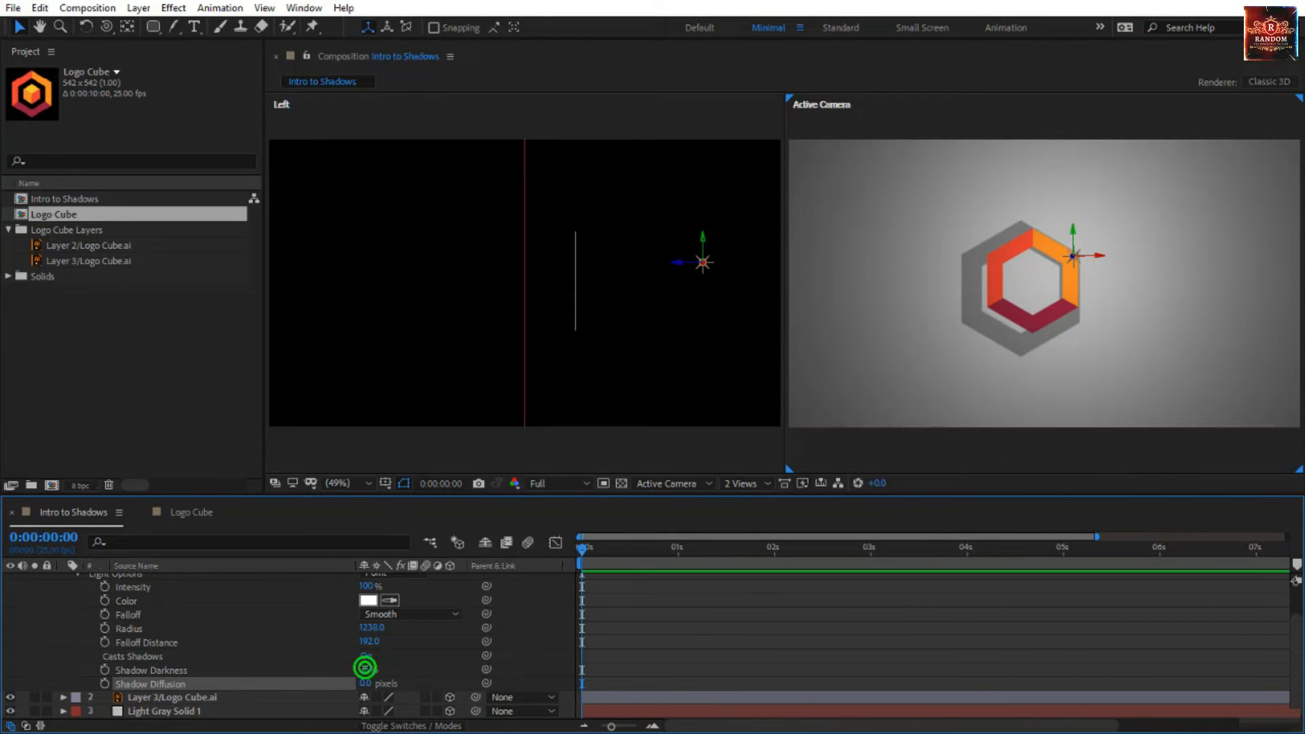
pyautogui.write('50')
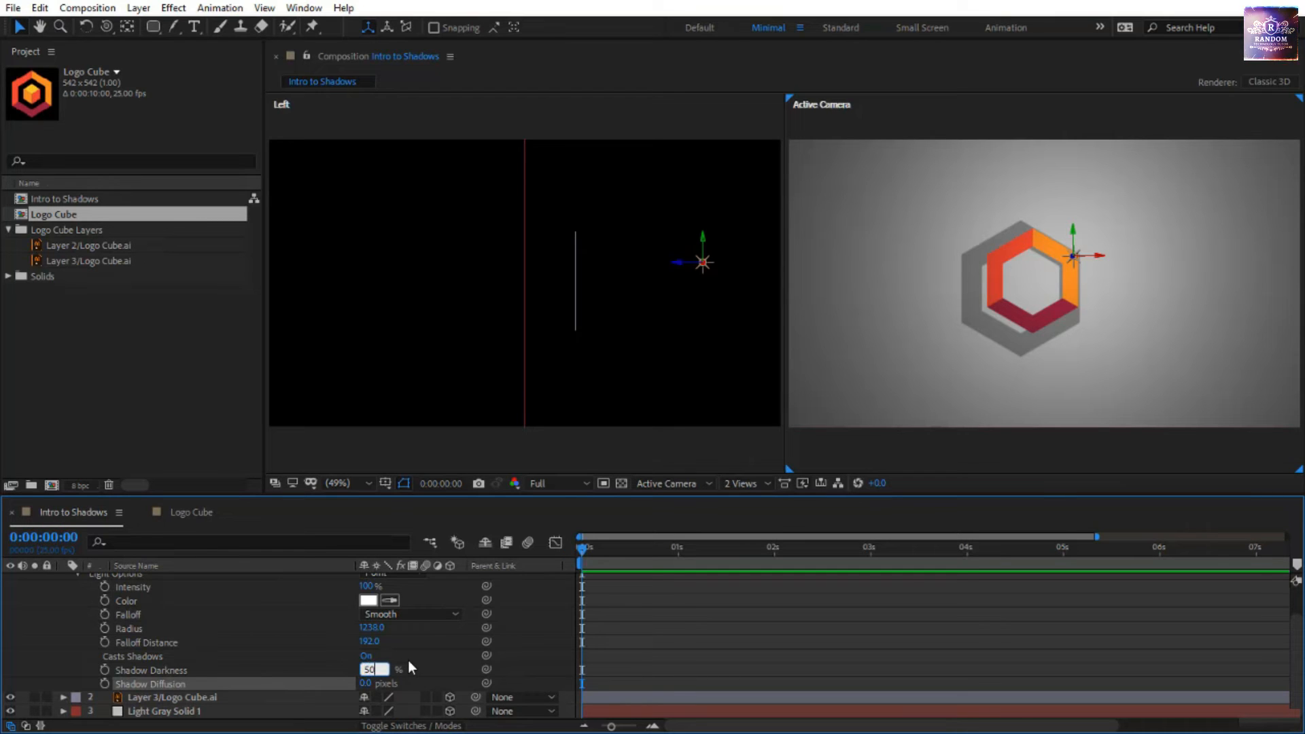
pyautogui.press('Return')
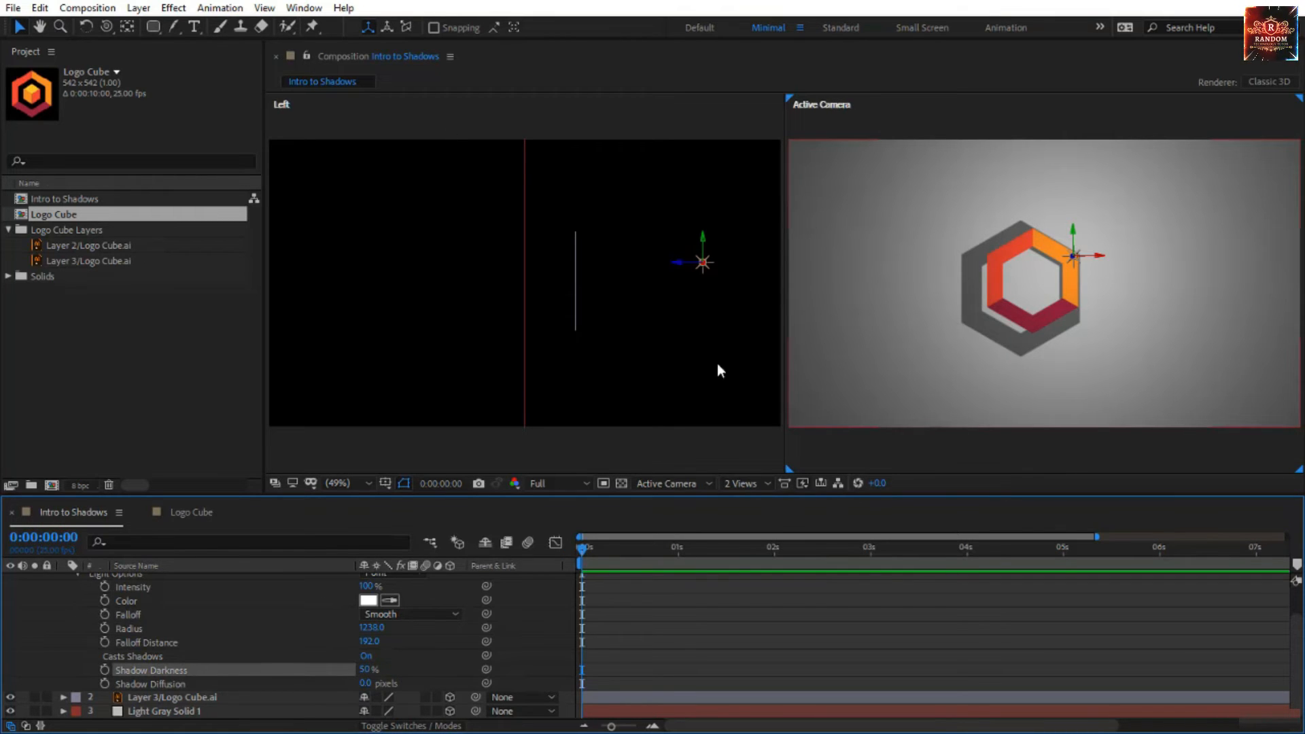
pyautogui.scroll(2, 291, 638)
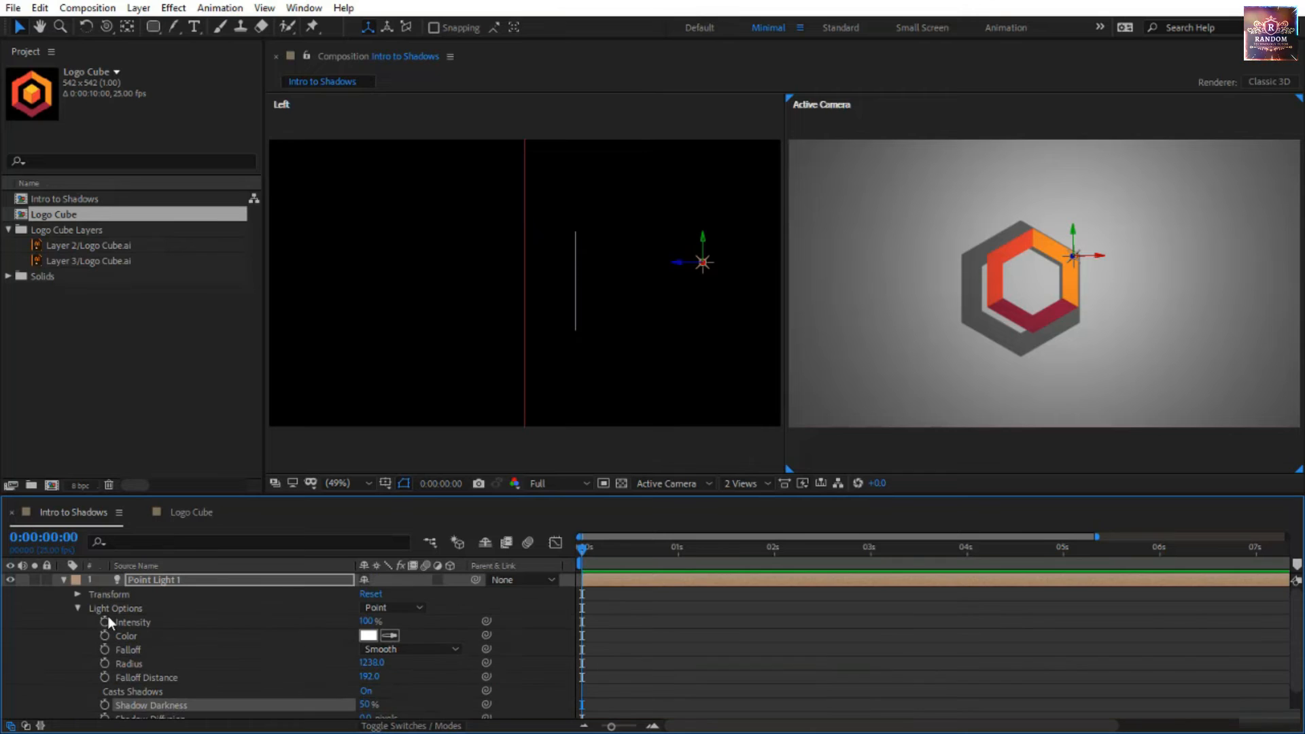
pyautogui.click(63, 580)
# Add Layer 2/Logo Cube.ai at the center of the hexagon in the Active Camera view and scale it to 50%.
pyautogui.click(86, 245)
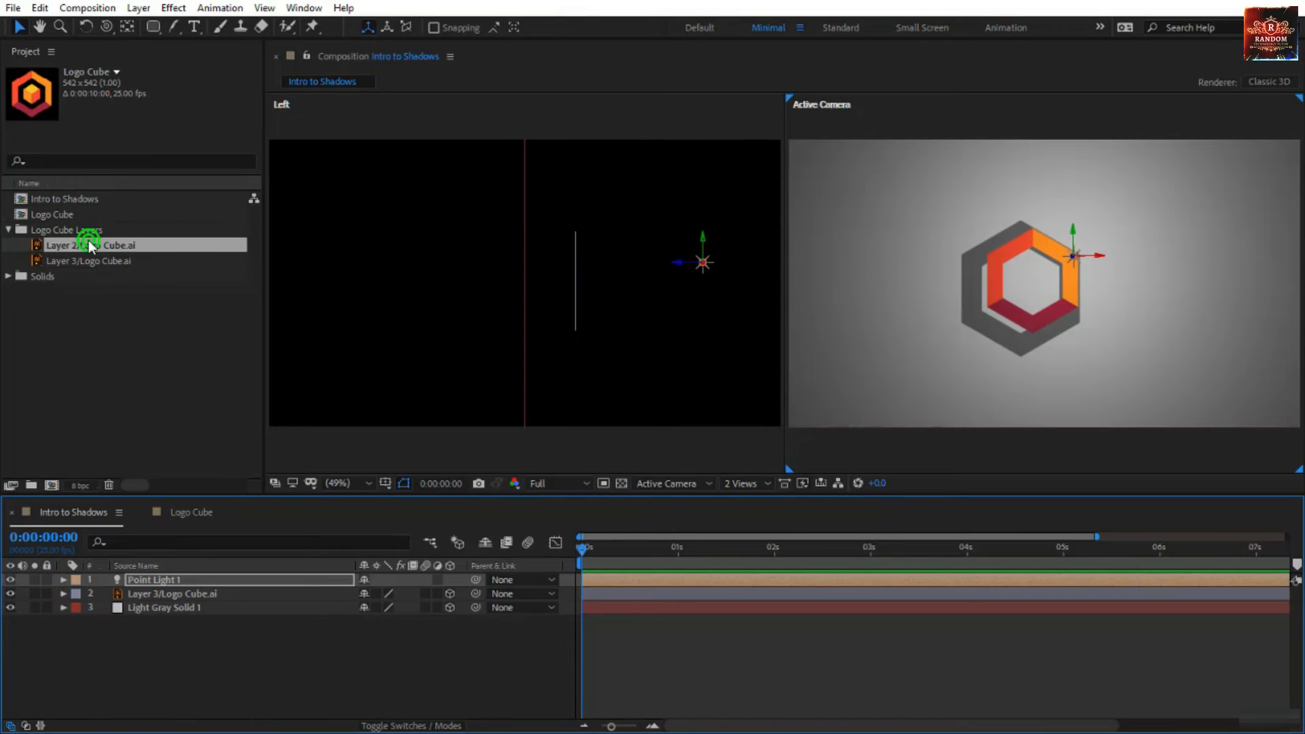
pyautogui.moveTo(122, 242); pyautogui.dragTo(1033, 283)
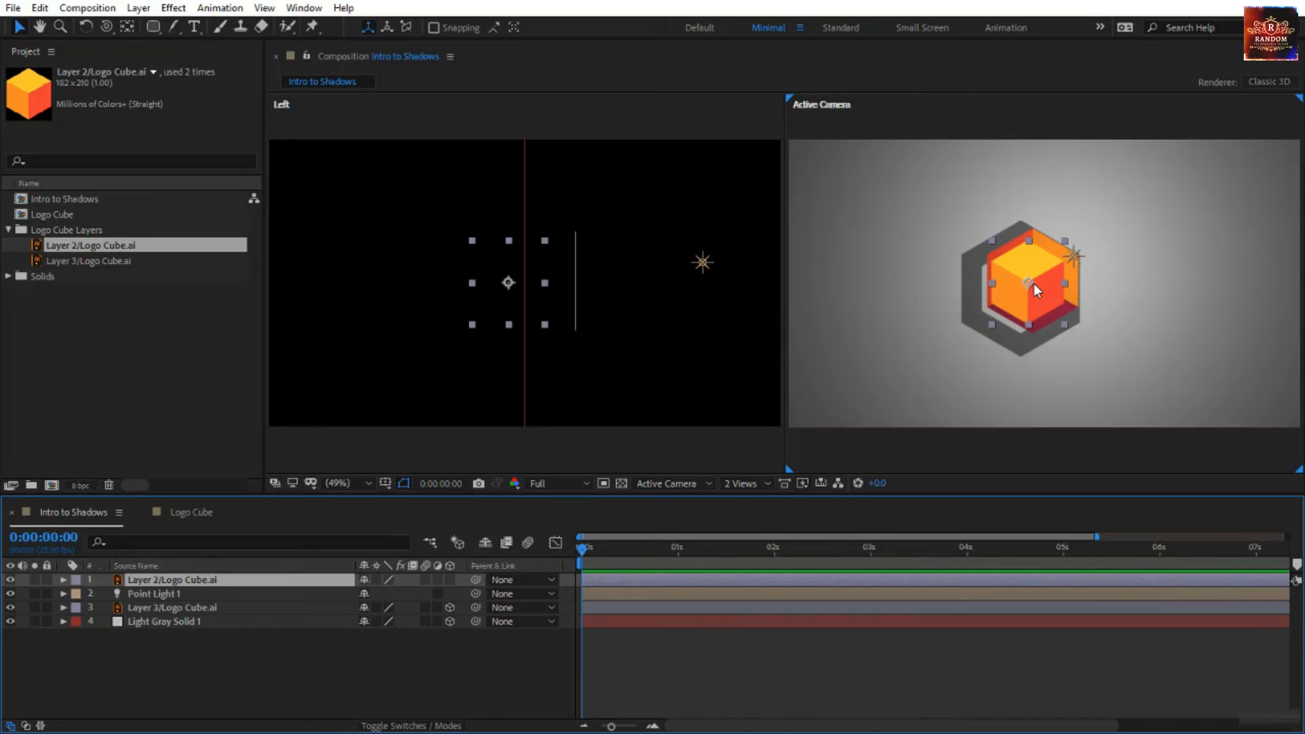
pyautogui.press('s')
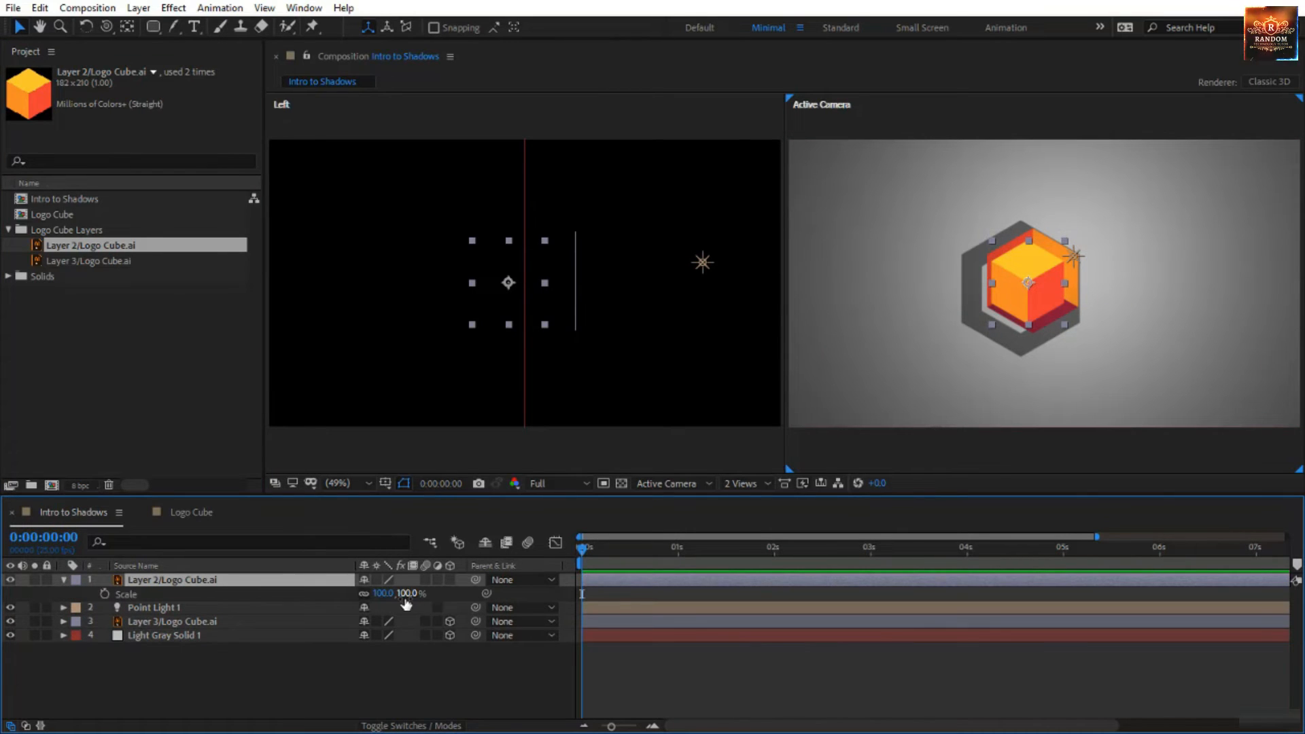
pyautogui.click(410, 594)
pyautogui.write('50')
pyautogui.press('Return')
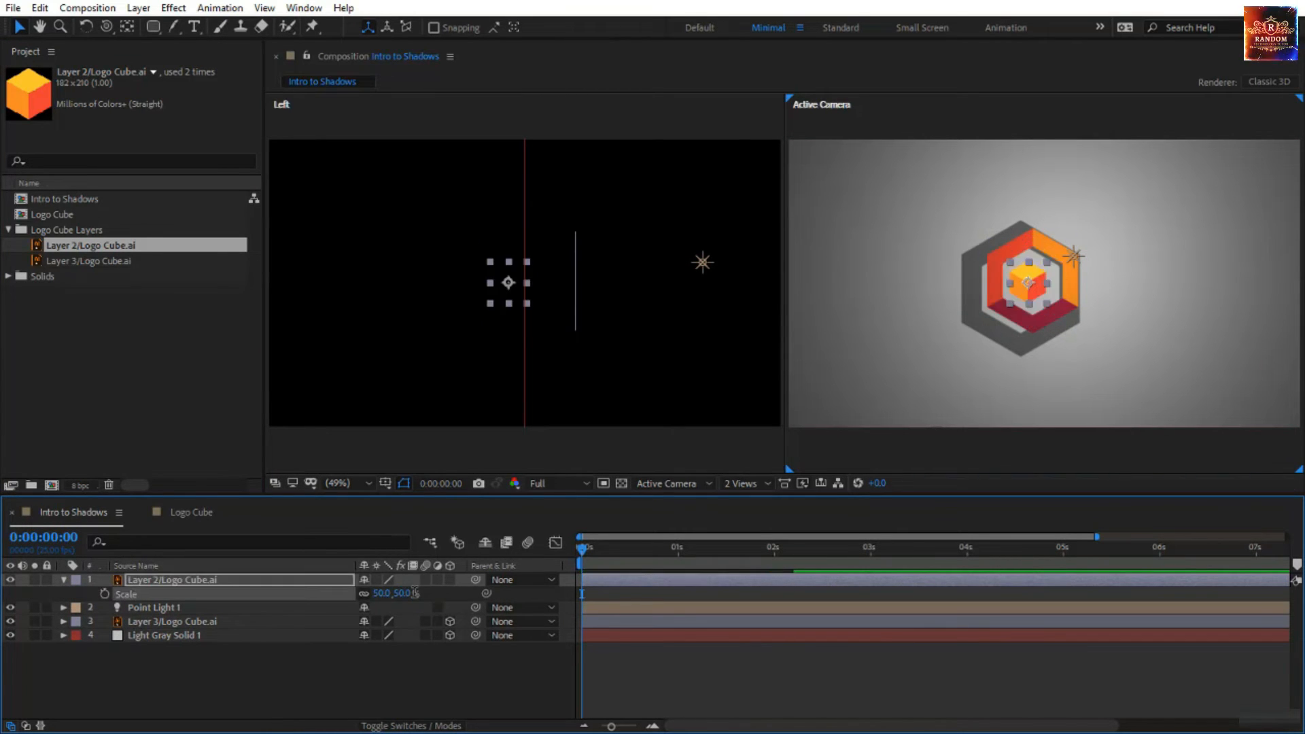
# Make the Layer 2/Logo Cube.ai layer 3D and turn on Casts Shadows in its Material Options.
pyautogui.click(450, 581)
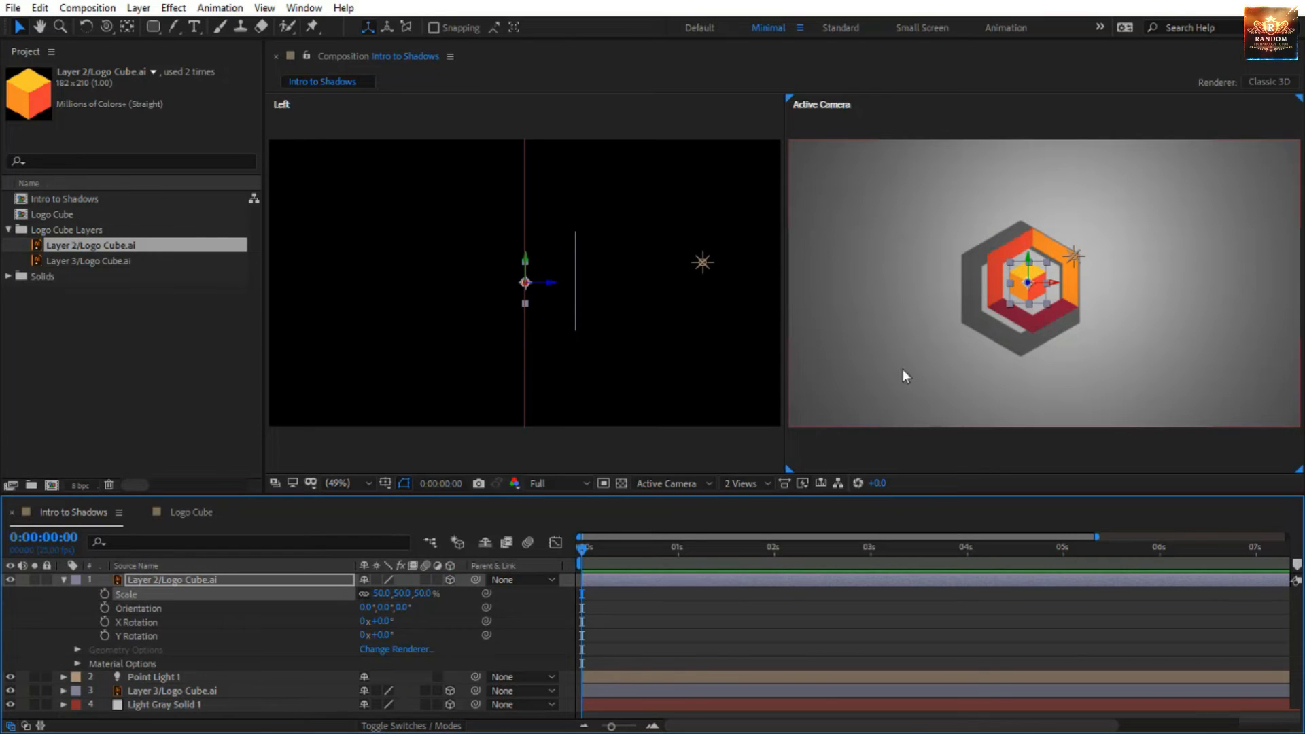
pyautogui.click(1087, 330)
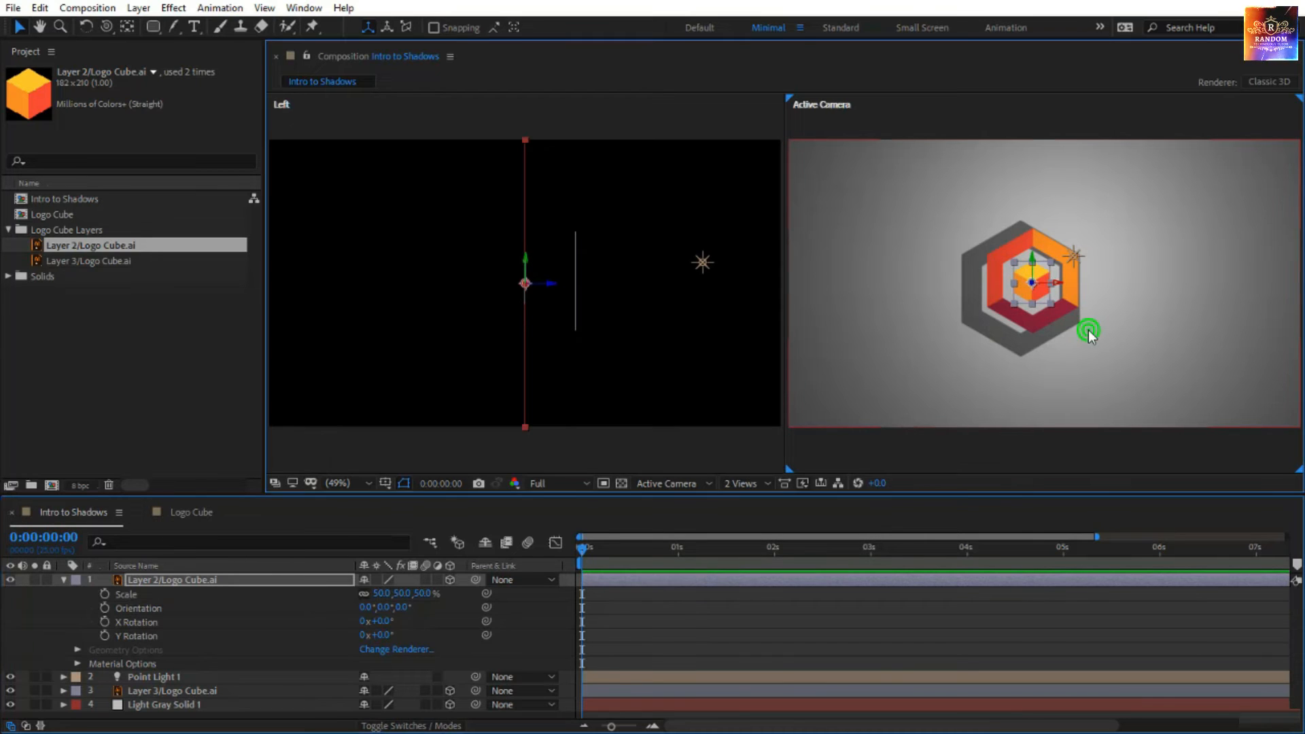
pyautogui.click(251, 579)
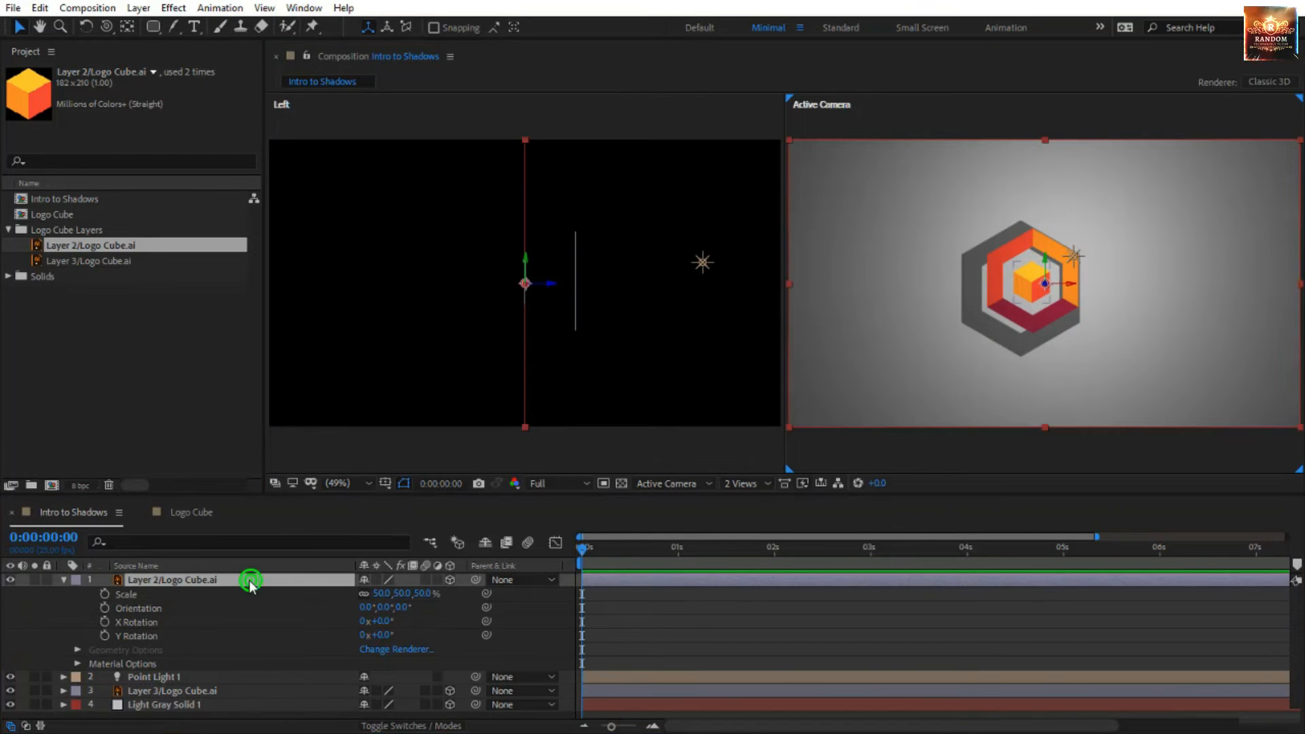
pyautogui.click(79, 662)
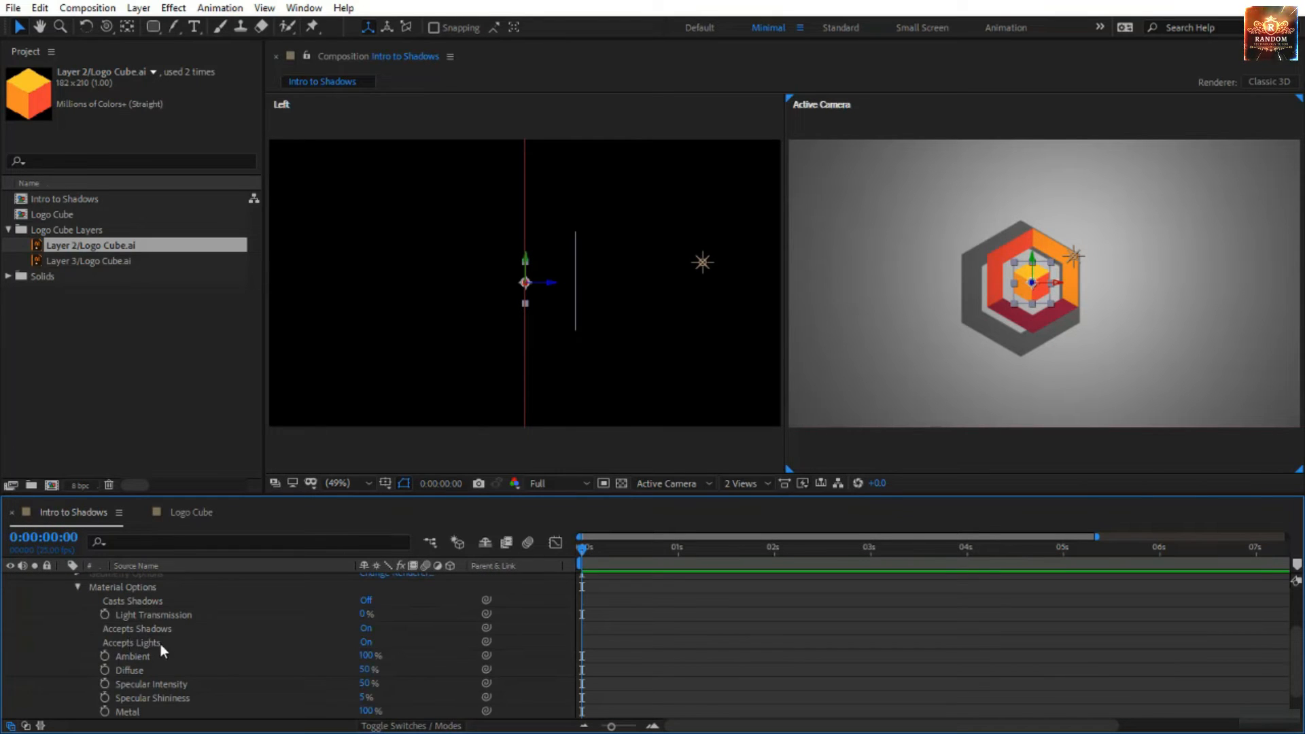
pyautogui.click(367, 600)
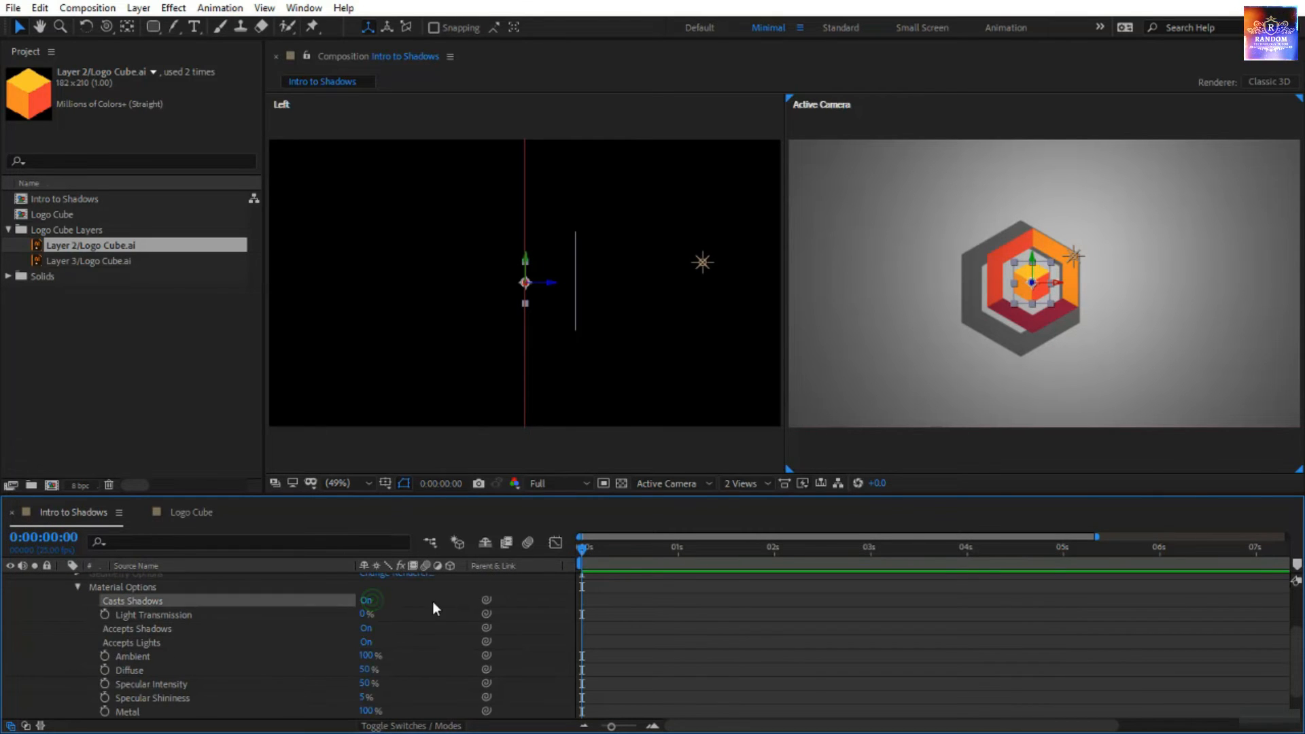
pyautogui.click(1032, 631)
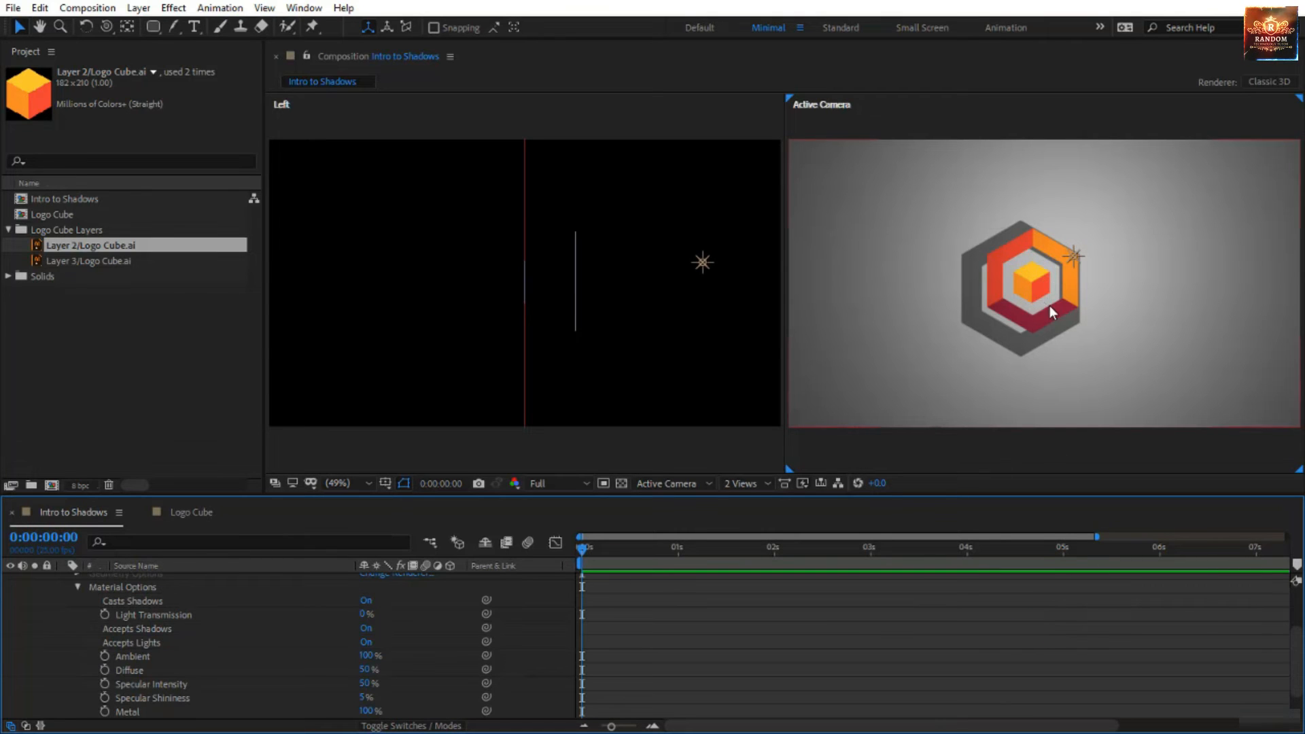
# Move the cube layer in the Left view away from the gray solid, about level with the hexagon layer.
pyautogui.click(1032, 294)
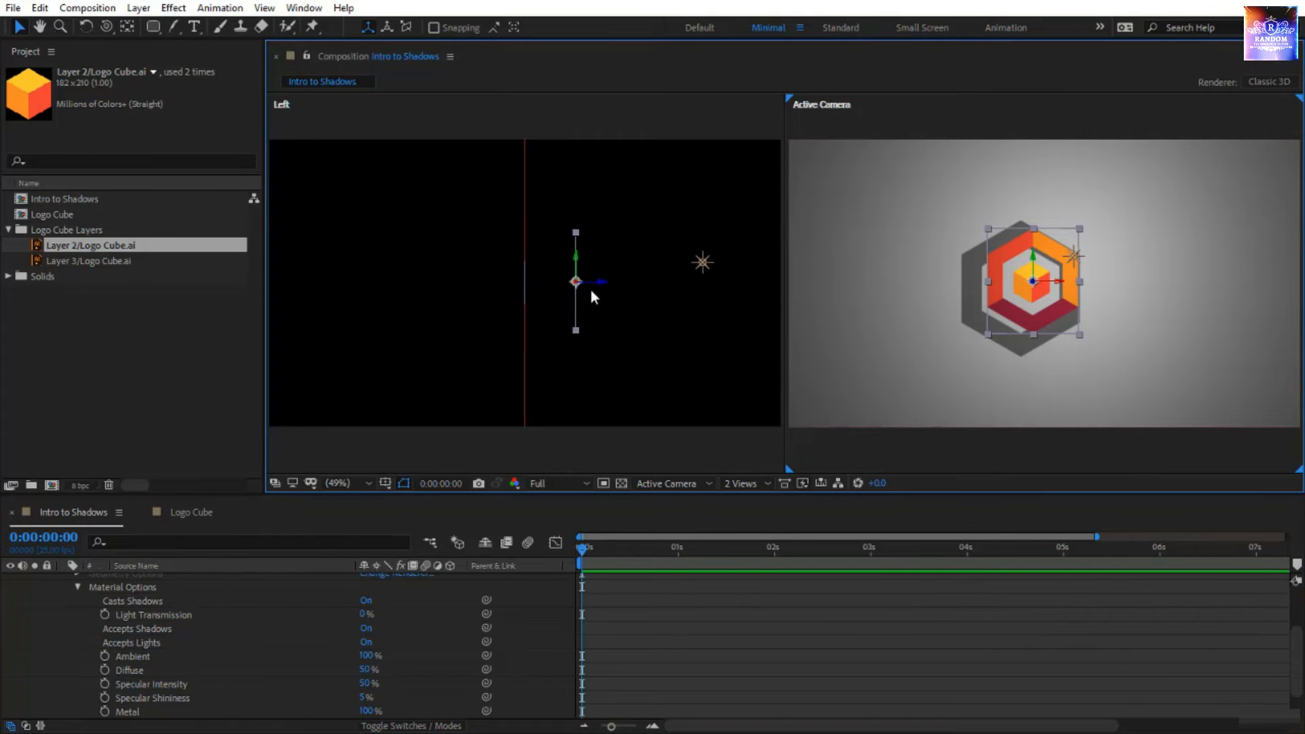
pyautogui.click(526, 295)
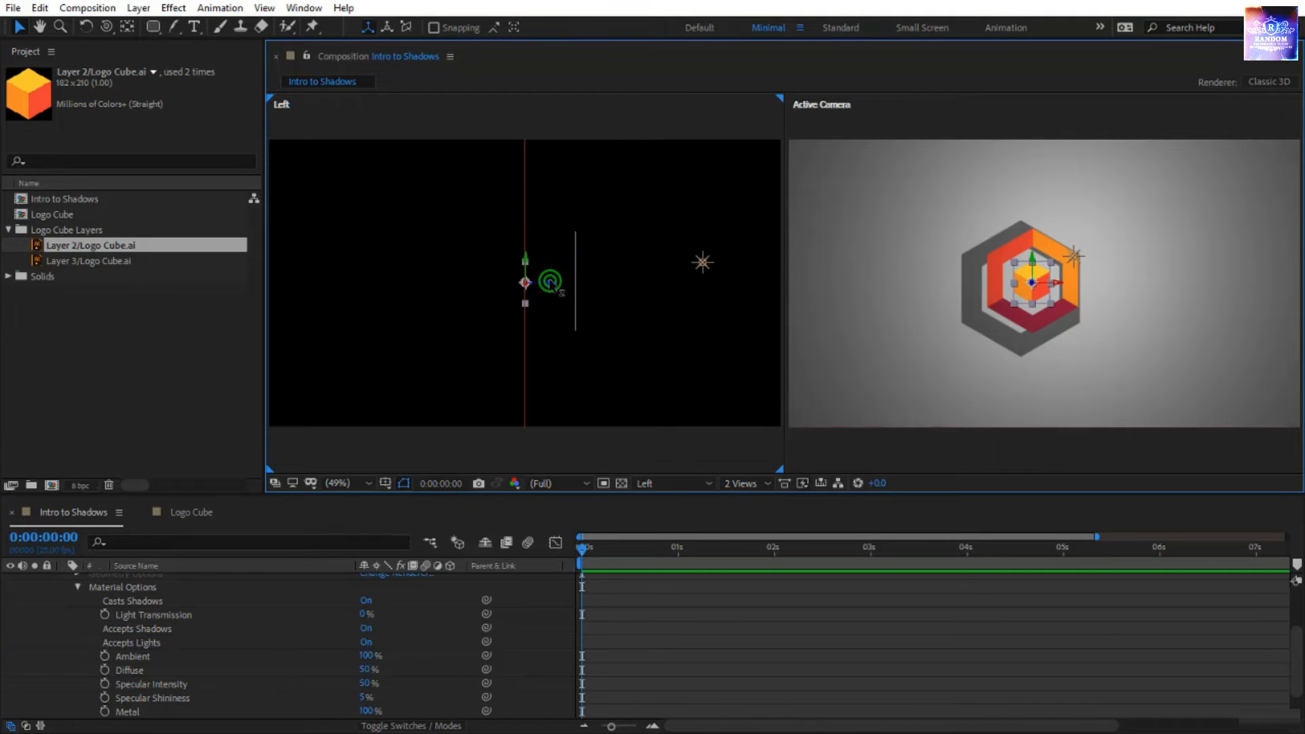
pyautogui.moveTo(549, 284); pyautogui.dragTo(613, 296)
# Set the Z position of the Layer 3/Logo Cube.ai layer to -125.
pyautogui.scroll(-3, 228, 680)
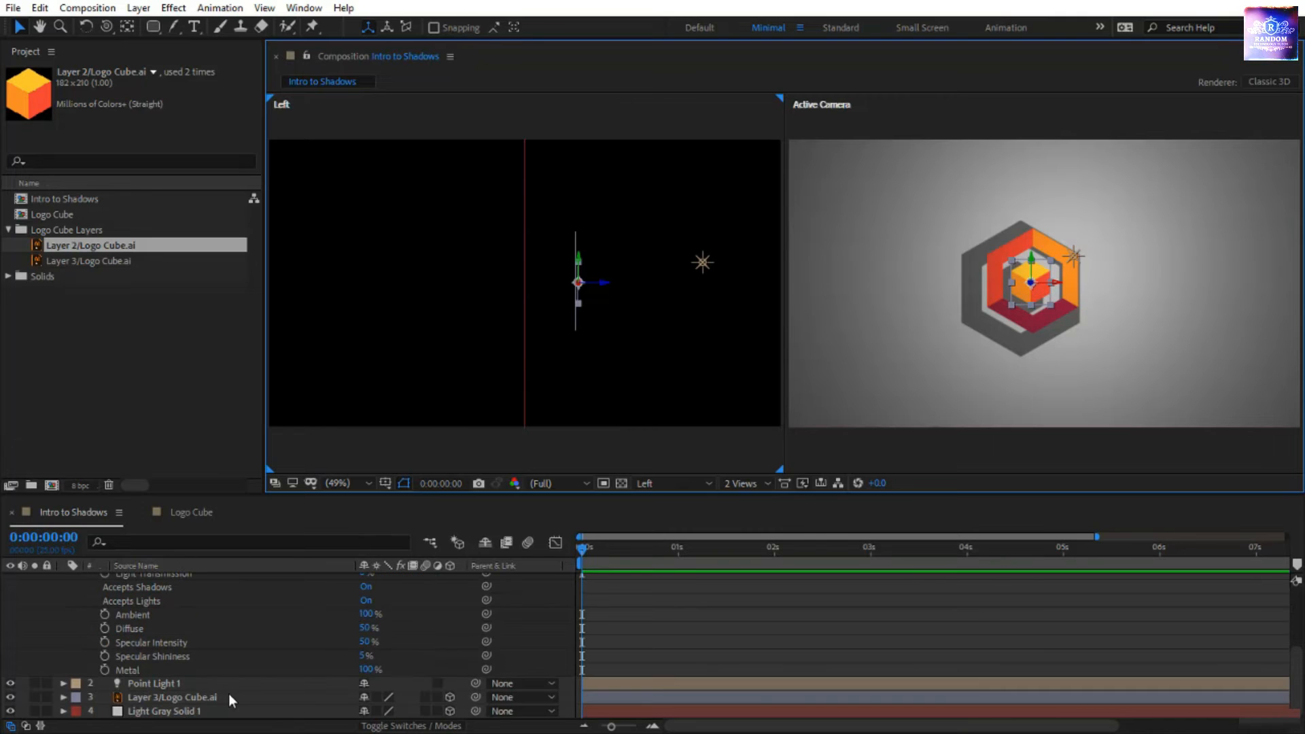
pyautogui.click(239, 697)
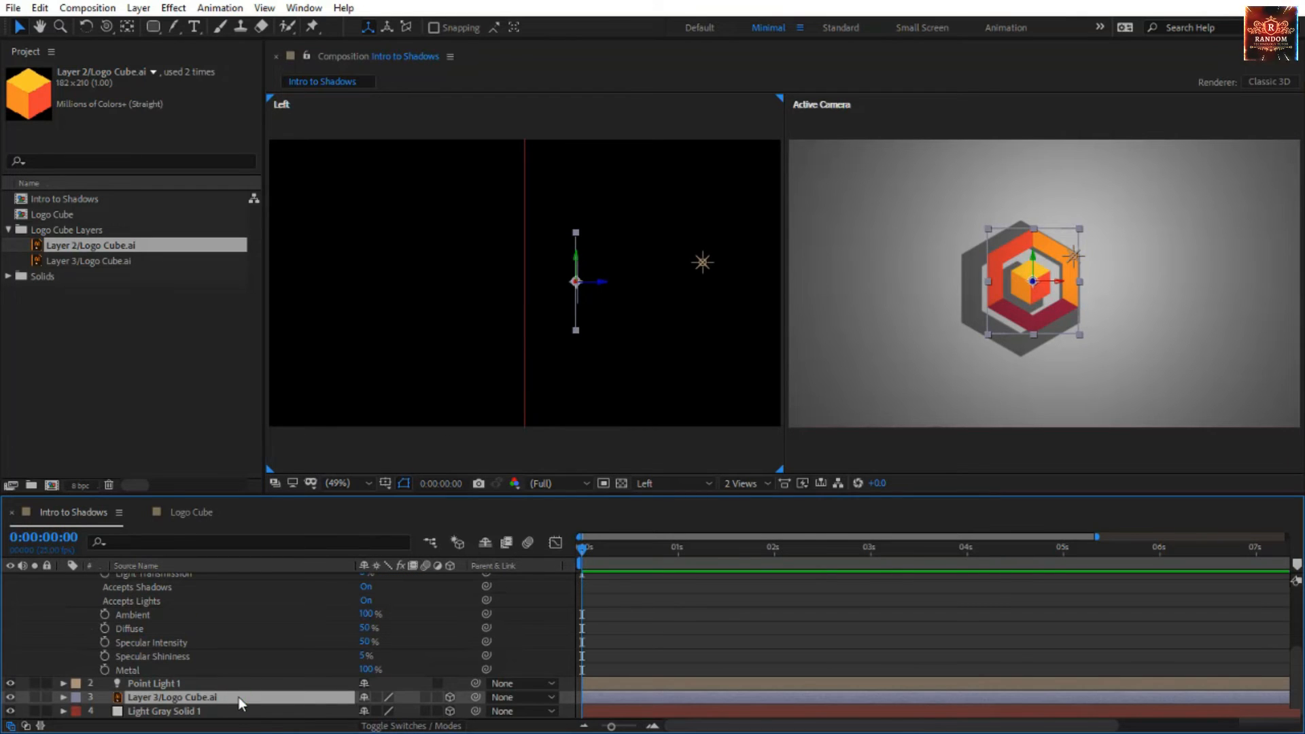
pyautogui.press('p')
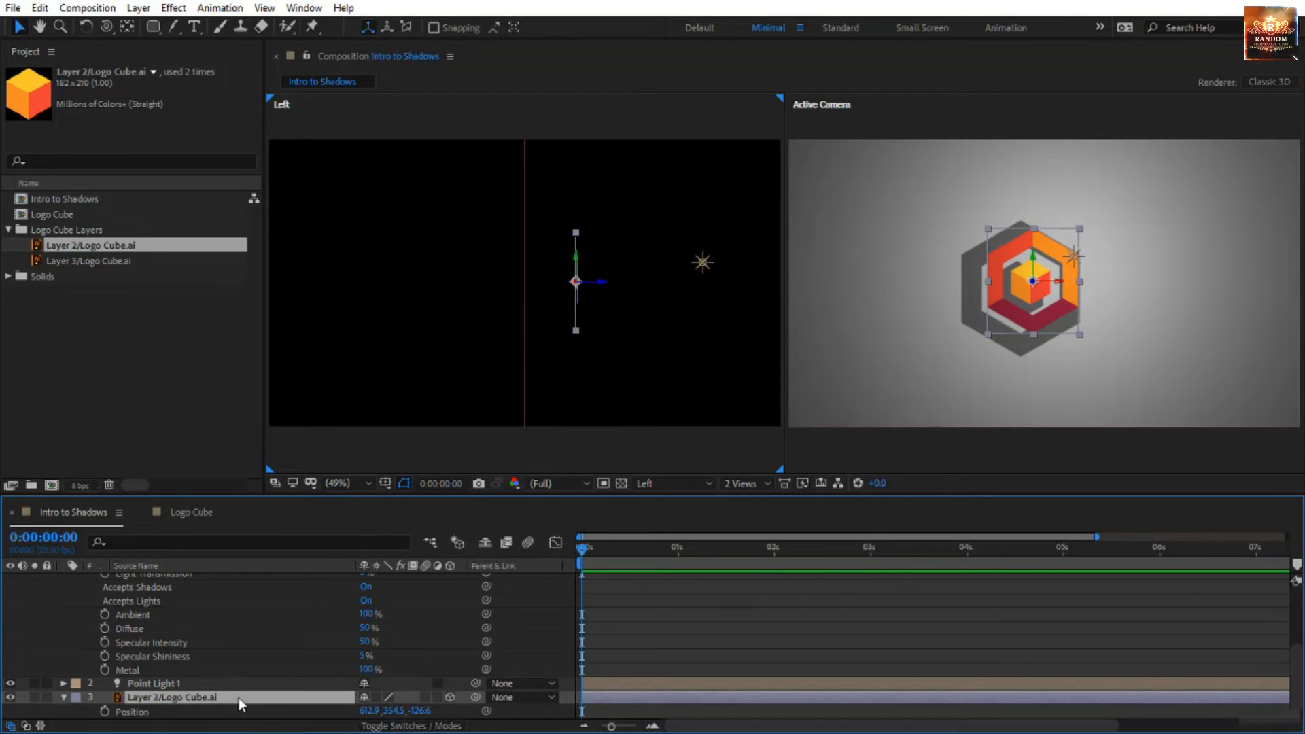
pyautogui.click(418, 710)
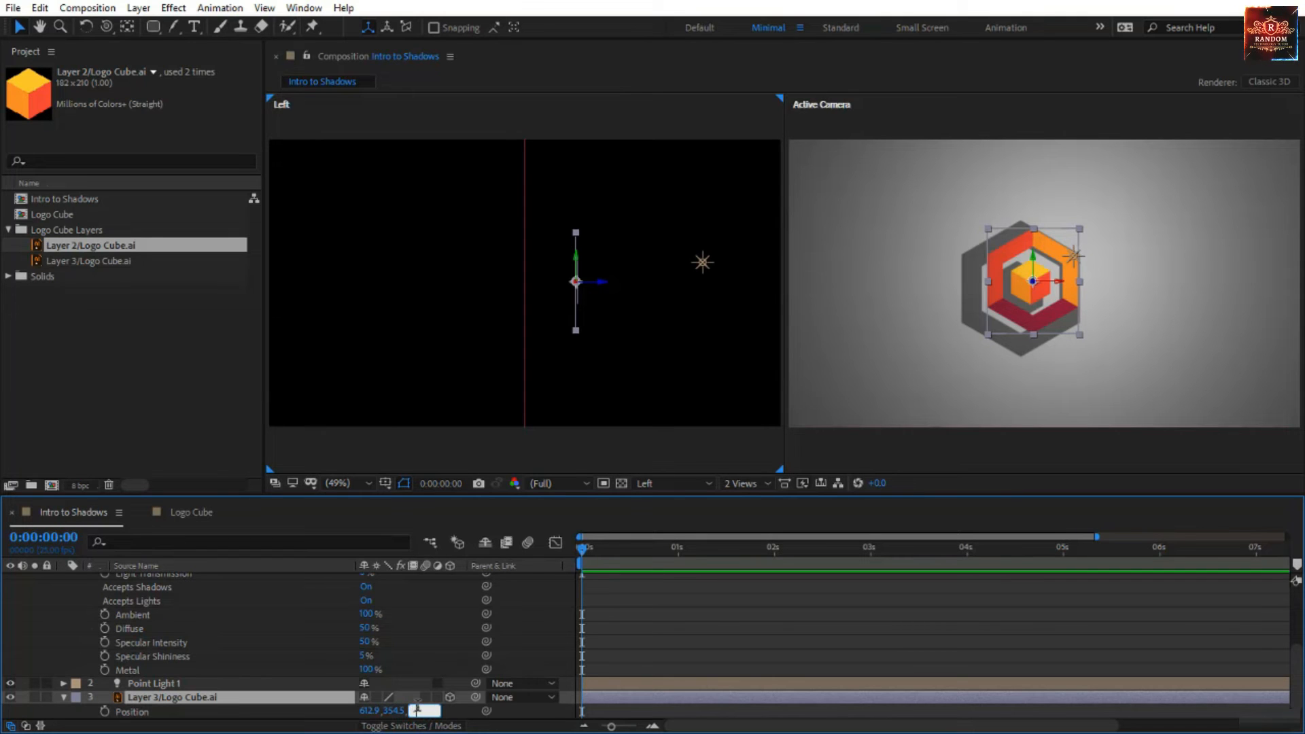
pyautogui.write('-125')
pyautogui.press('Return')
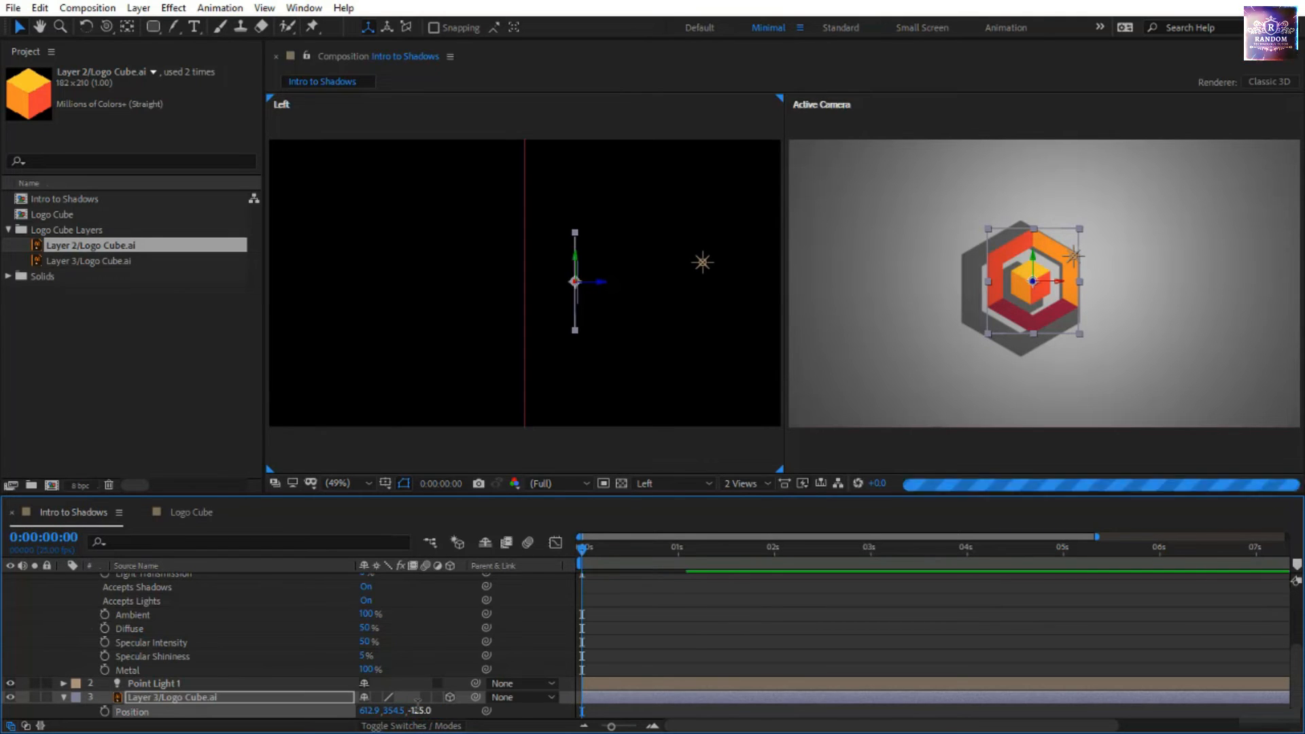
# Set the Z position of the Layer 2/Logo Cube.ai layer to -125 and deselect the layer.
pyautogui.scroll(3, 465, 603)
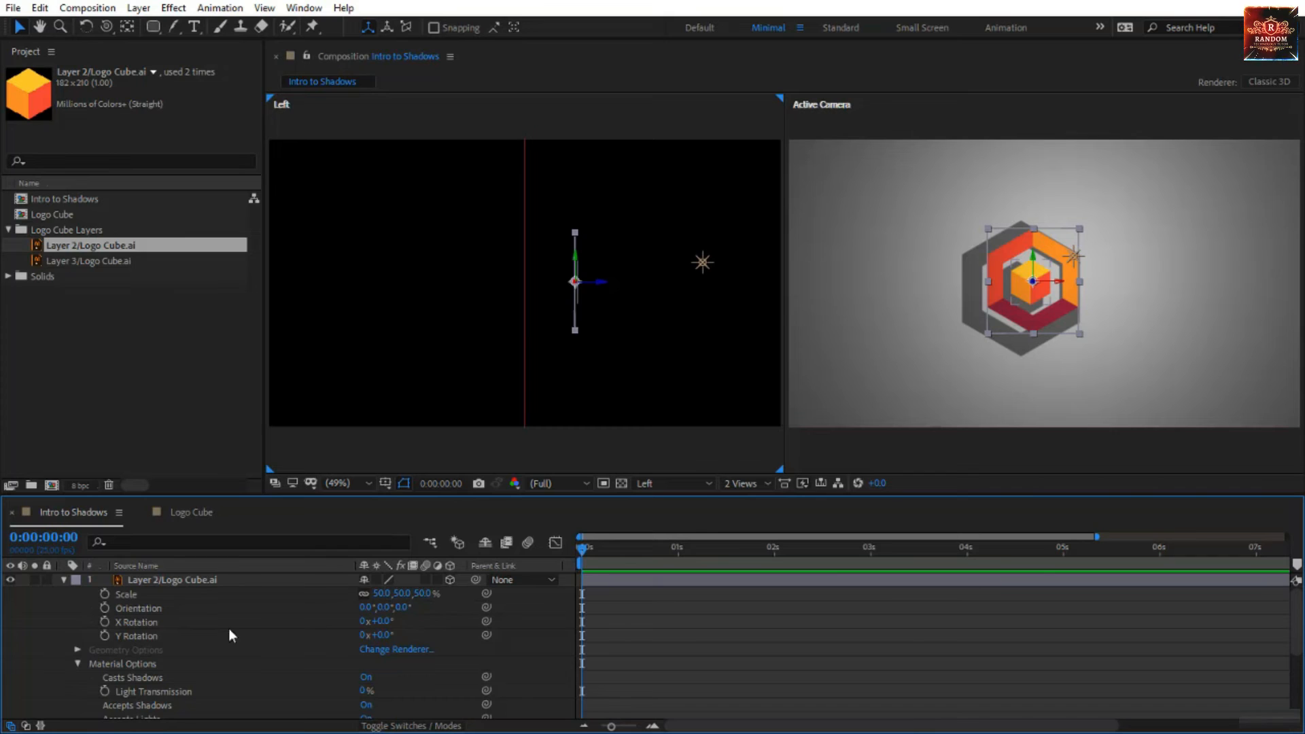
pyautogui.click(206, 582)
pyautogui.press('p')
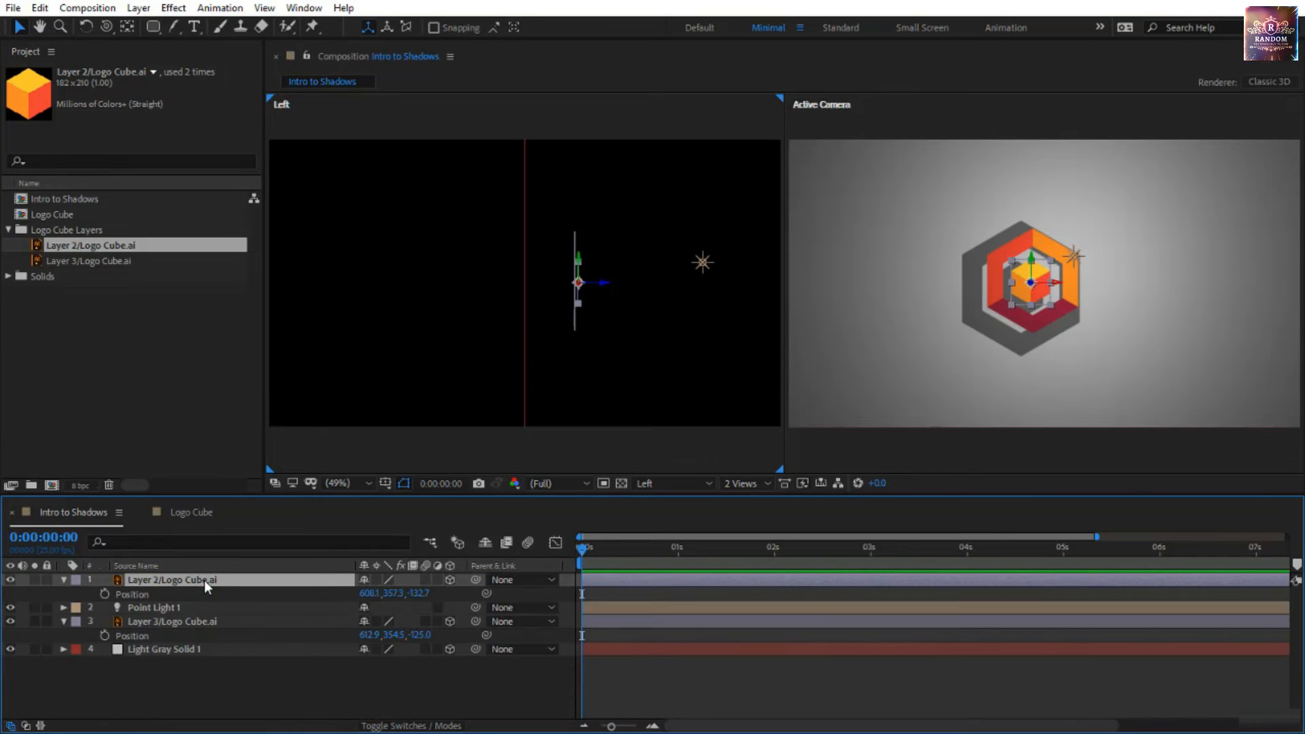
pyautogui.click(425, 594)
pyautogui.press('BackSpace')
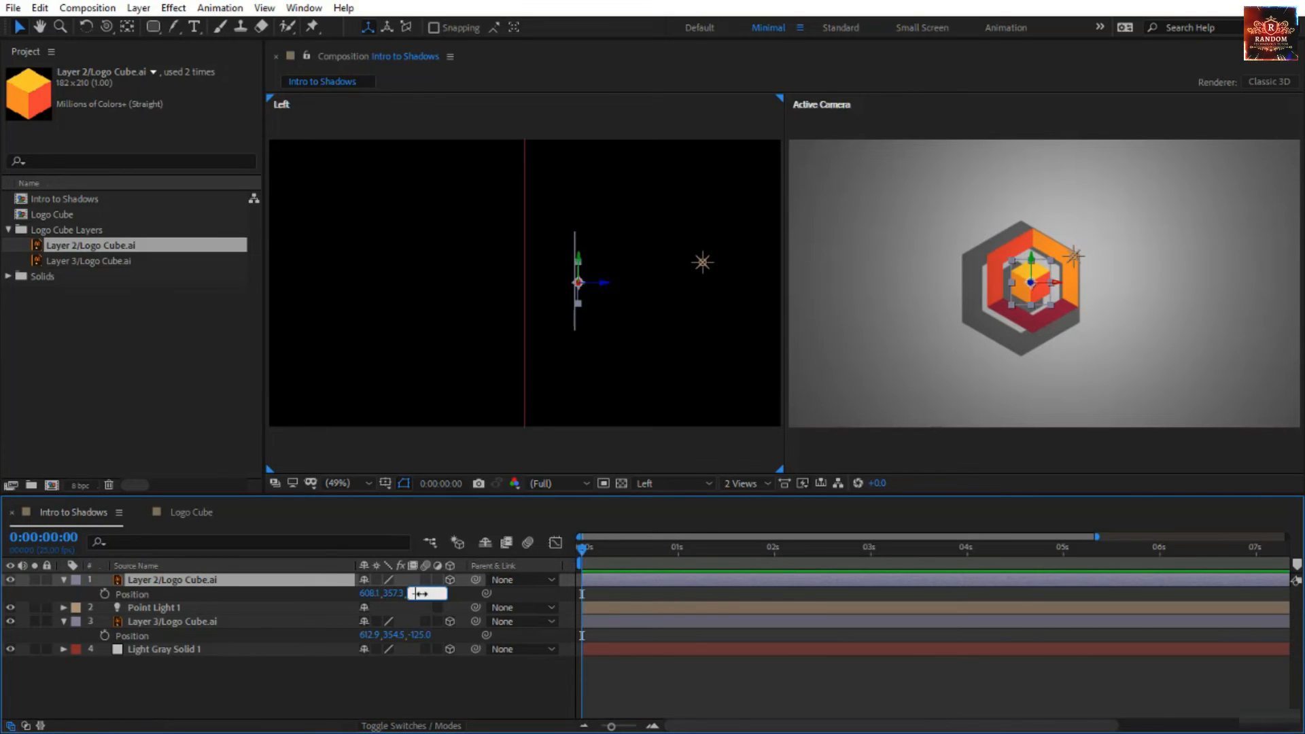
pyautogui.write('-125')
pyautogui.press('Return')
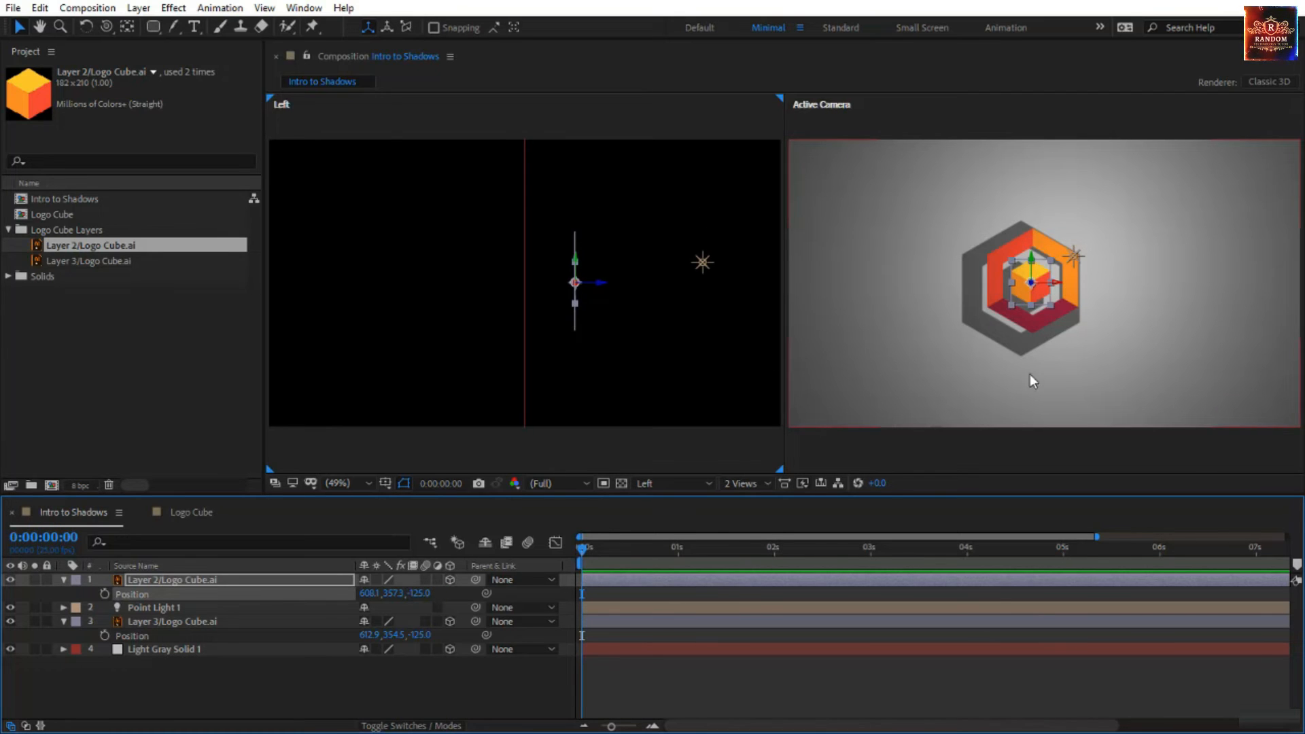
pyautogui.click(976, 680)
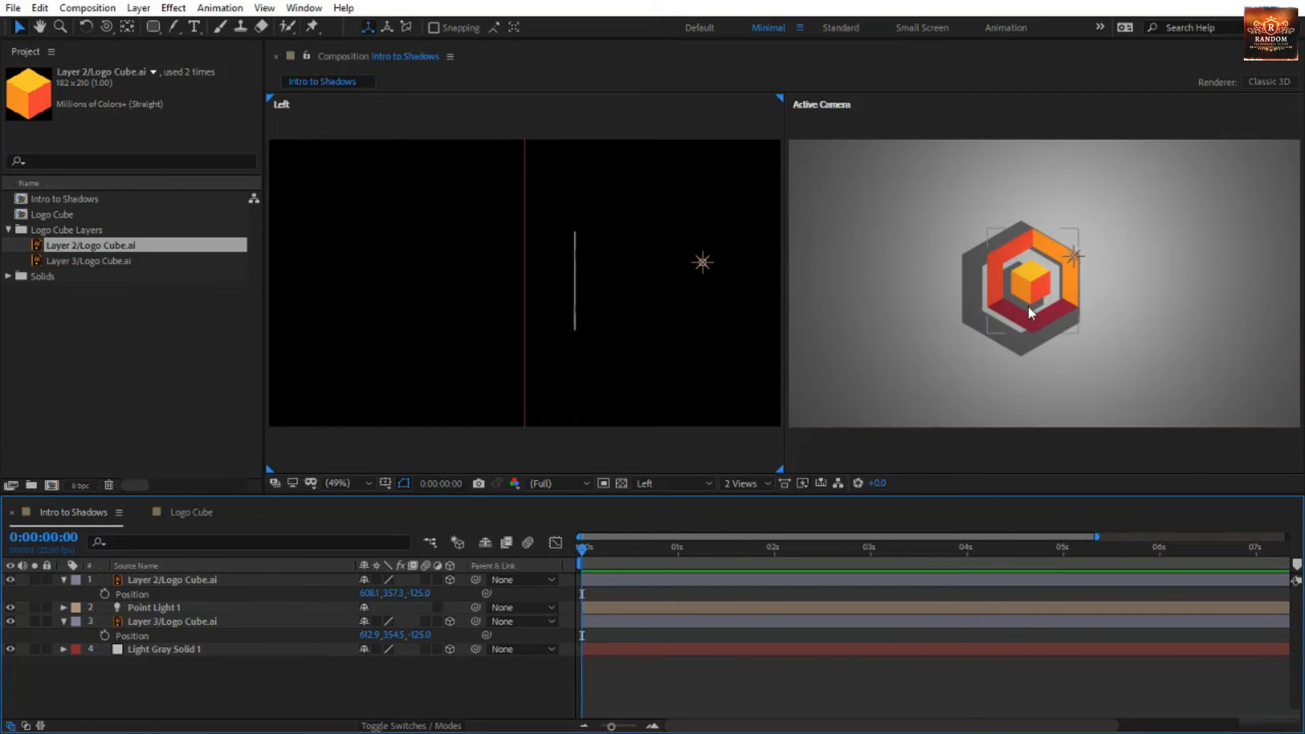
# Move the cube layer in front of the hexagon layer by changing its Z position to -210.
pyautogui.click(1029, 283)
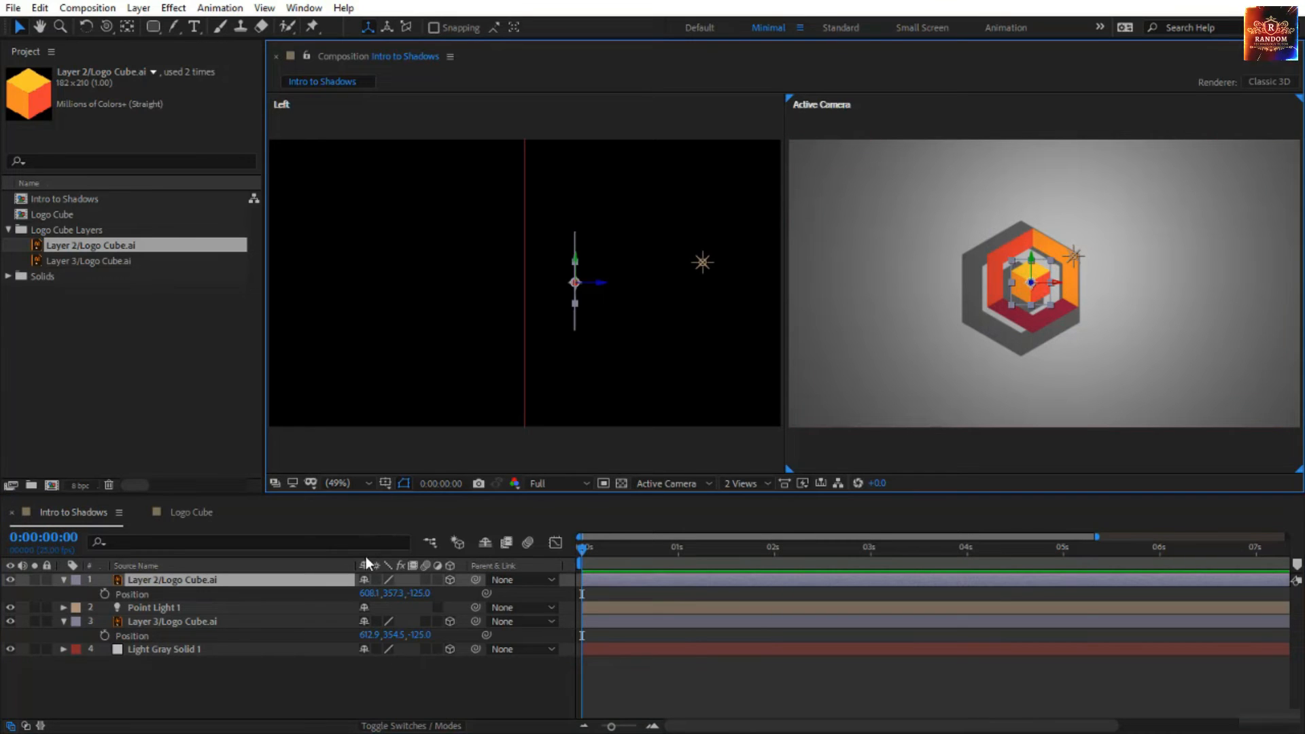
pyautogui.moveTo(422, 593); pyautogui.dragTo(358, 594)
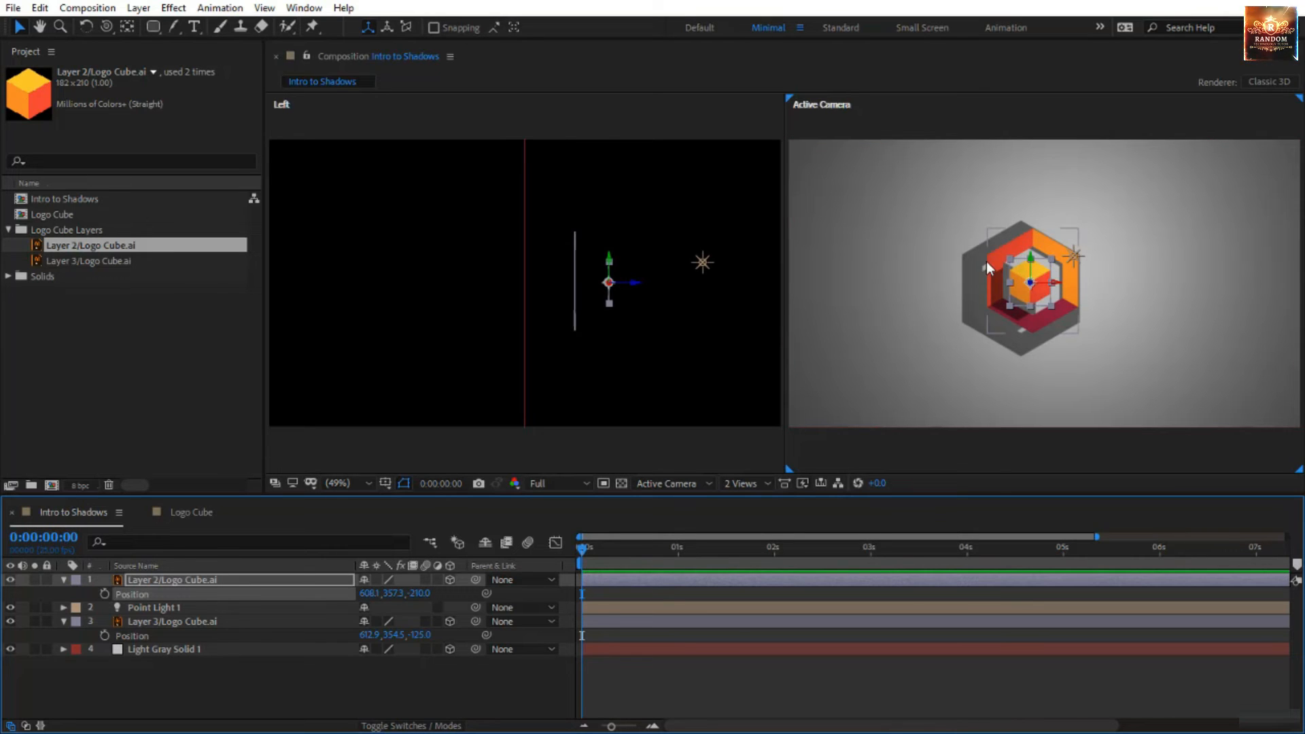
# Turn off Accepts Shadows in the material options of the Layer 3/Logo Cube.ai hexagon layer.
pyautogui.click(1031, 293)
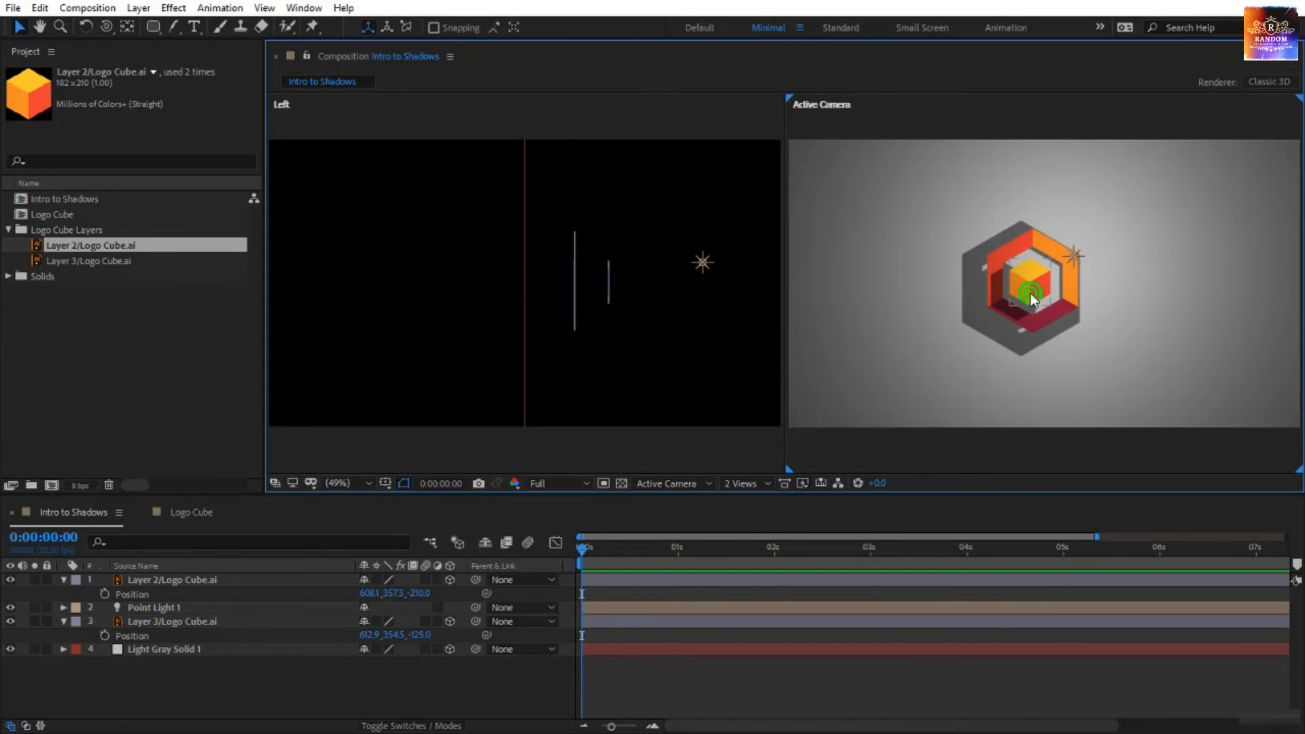
pyautogui.click(1040, 286)
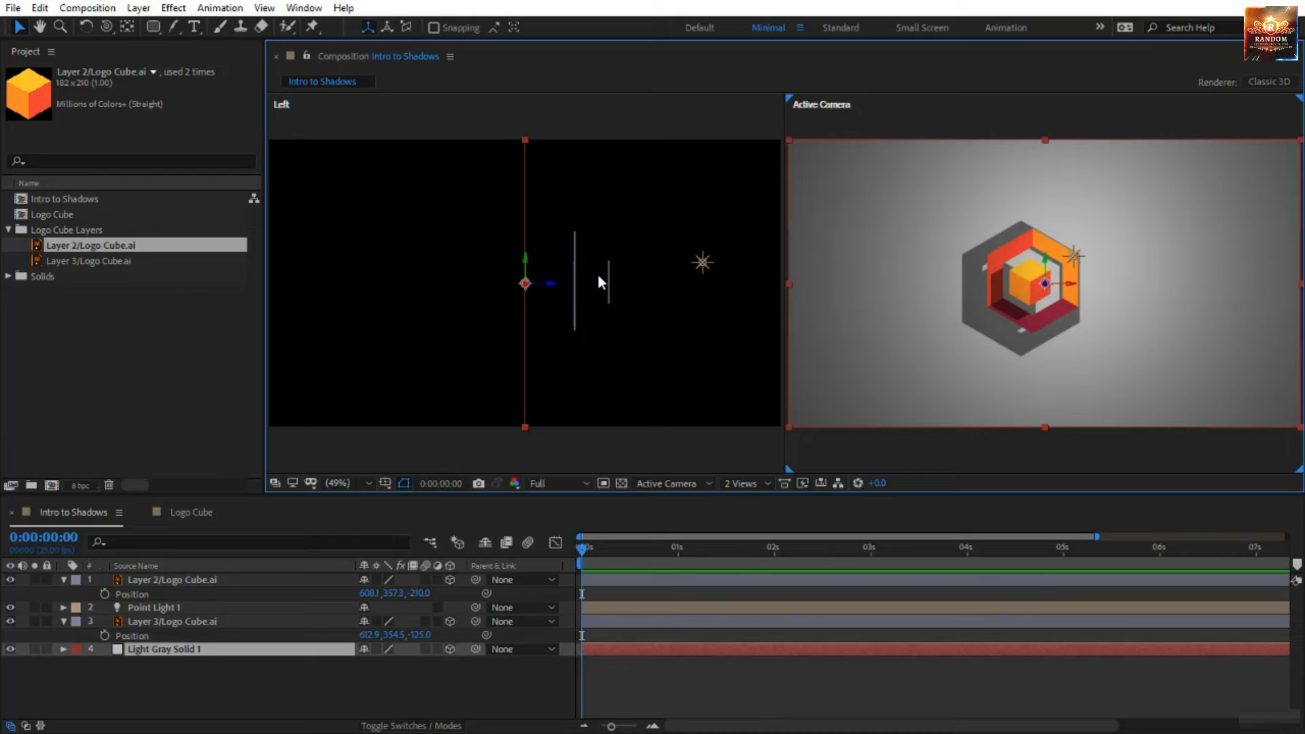
pyautogui.click(576, 279)
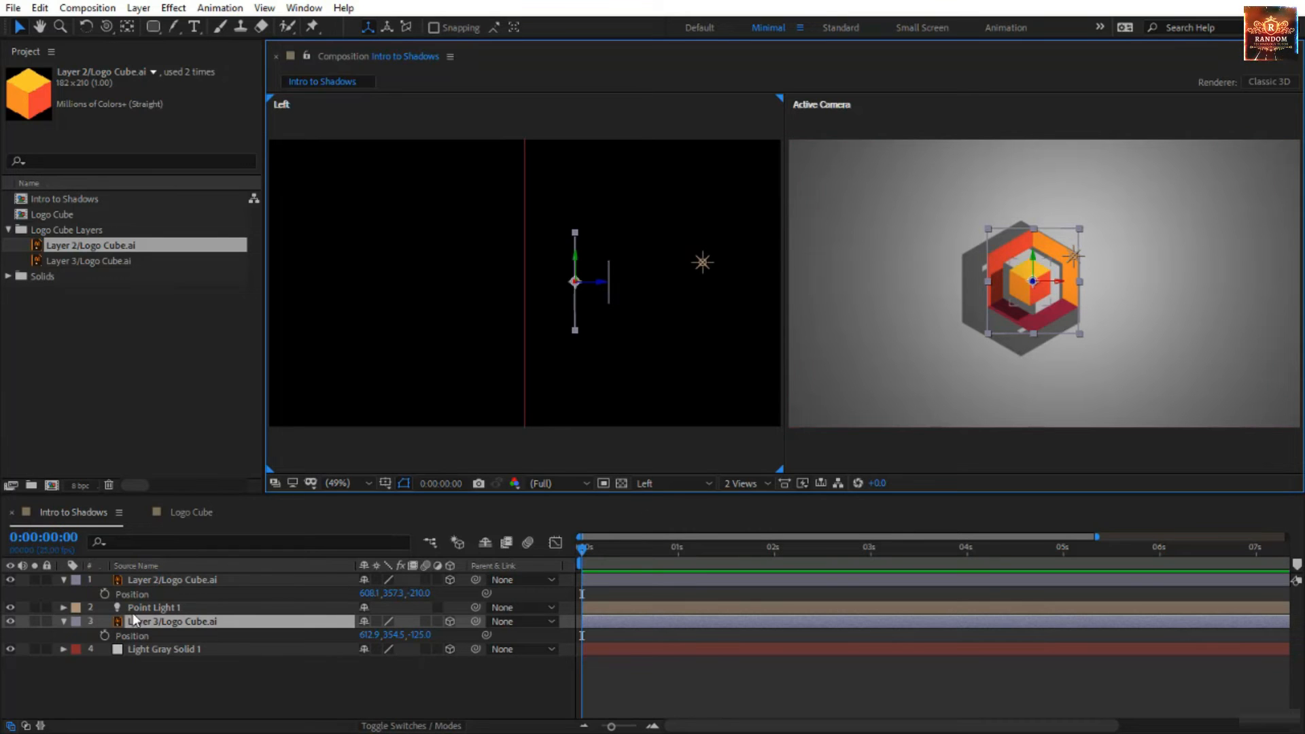
pyautogui.click(64, 621)
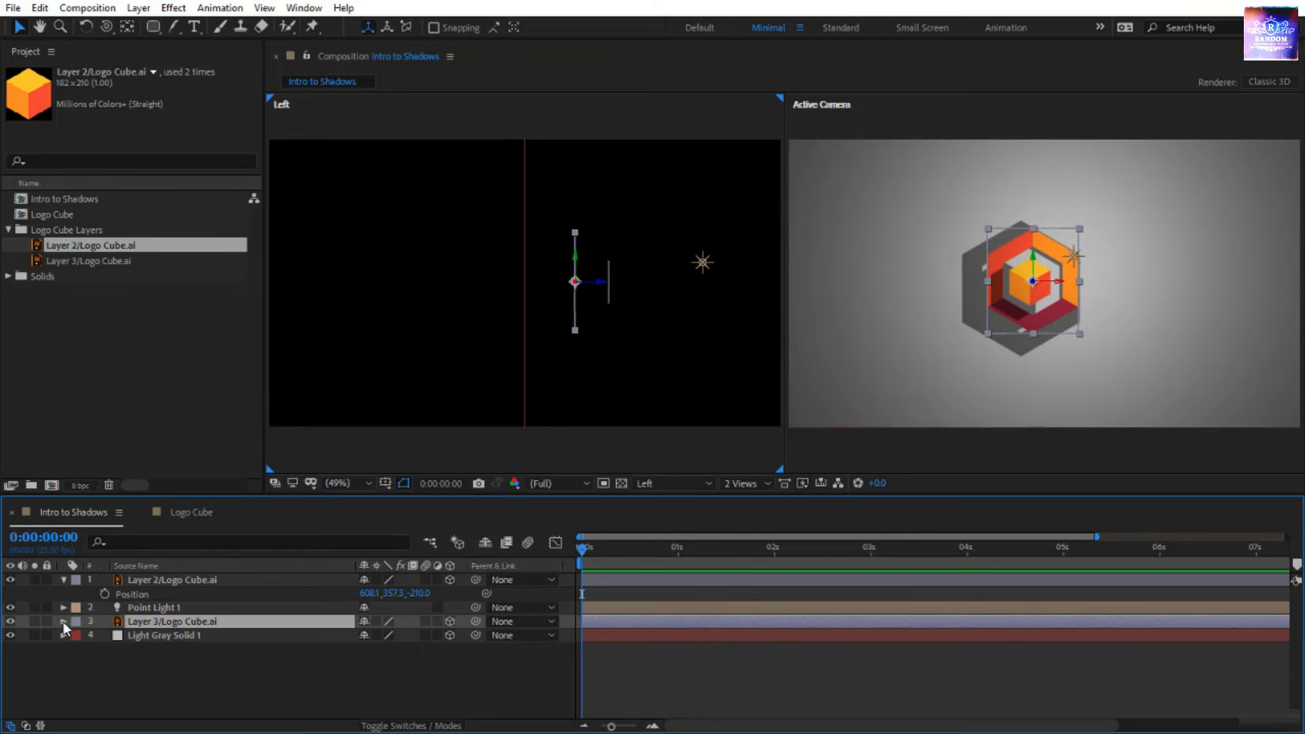
pyautogui.click(63, 622)
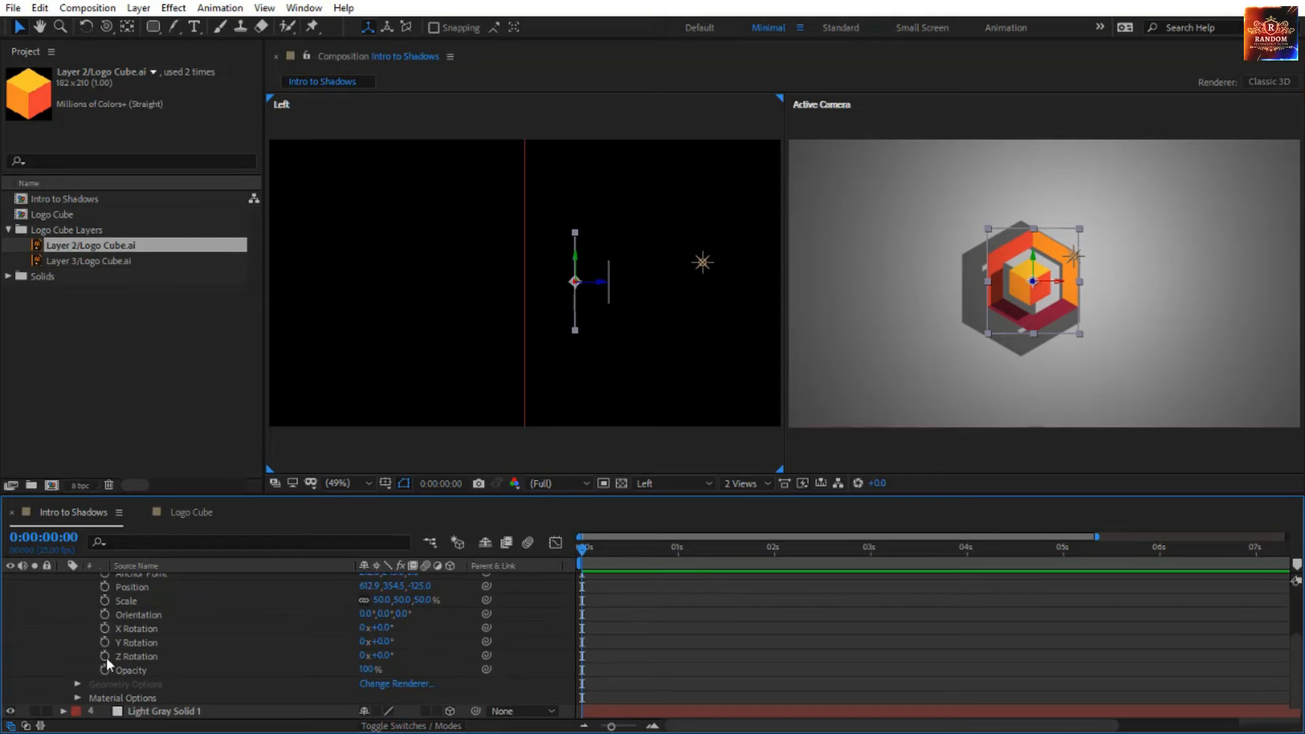
pyautogui.click(77, 697)
pyautogui.click(141, 616)
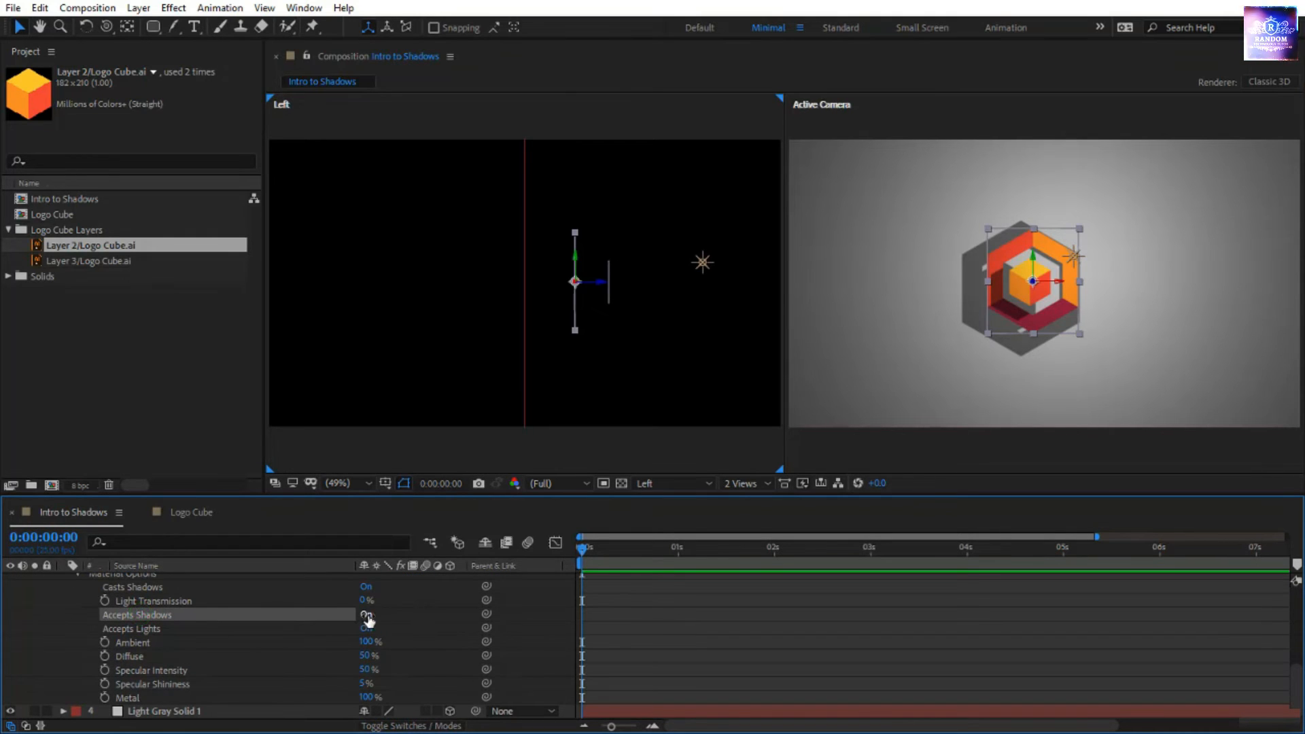
pyautogui.click(366, 615)
pyautogui.click(368, 616)
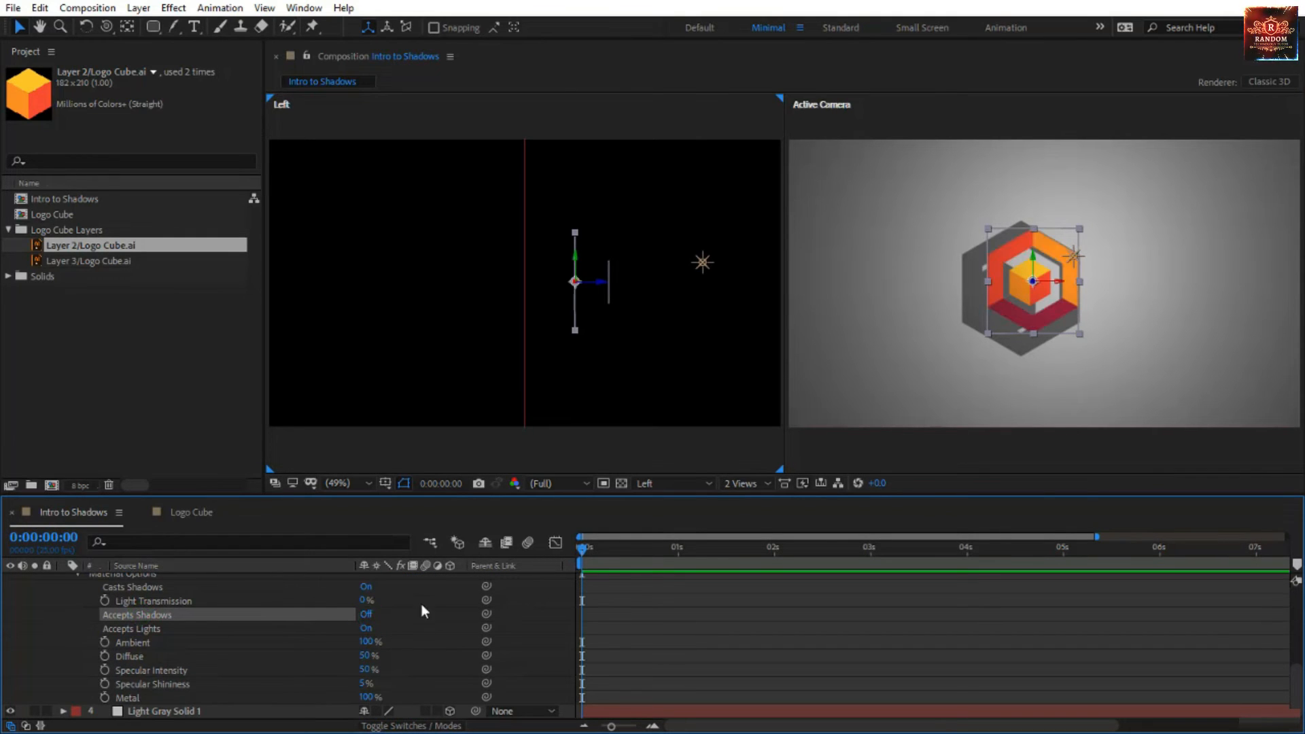
# Deselect the hexagon layer and collapse all expanded layer properties in the timeline.
pyautogui.scroll(3, 197, 673)
pyautogui.click(231, 589)
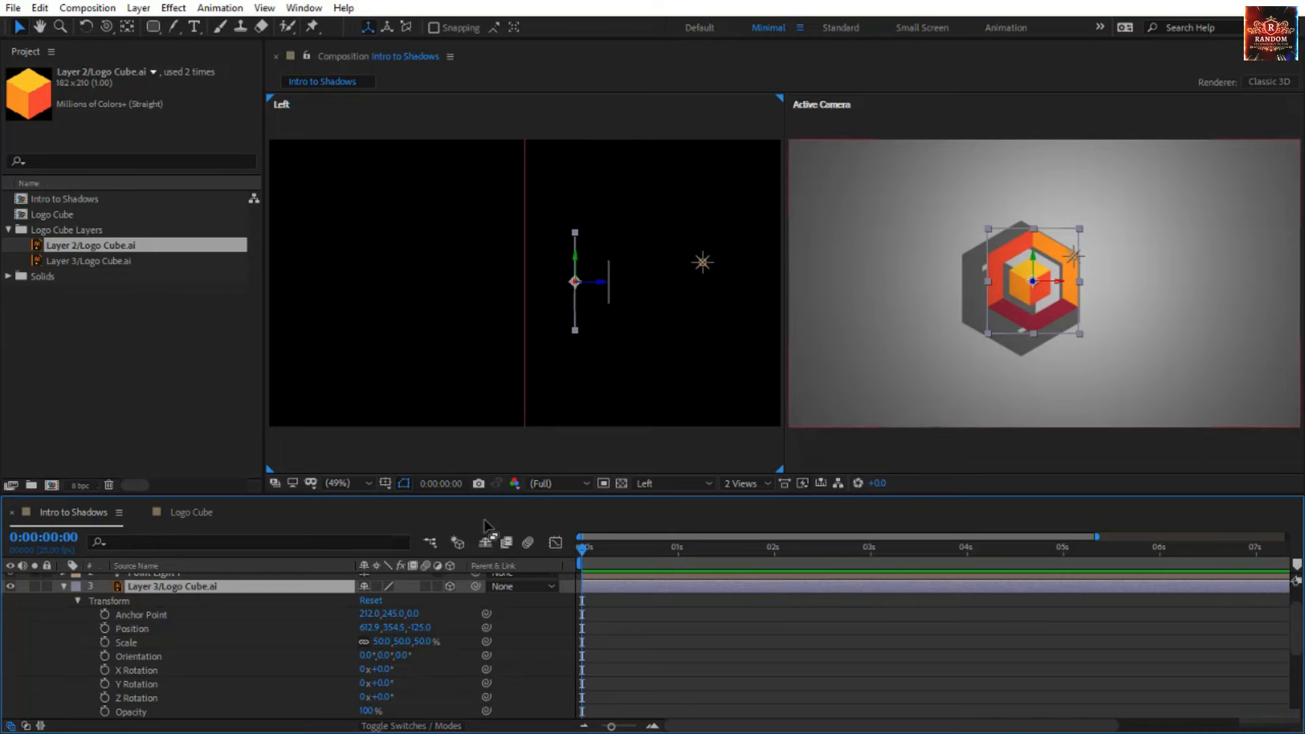
pyautogui.press('F2')
pyautogui.press('u')
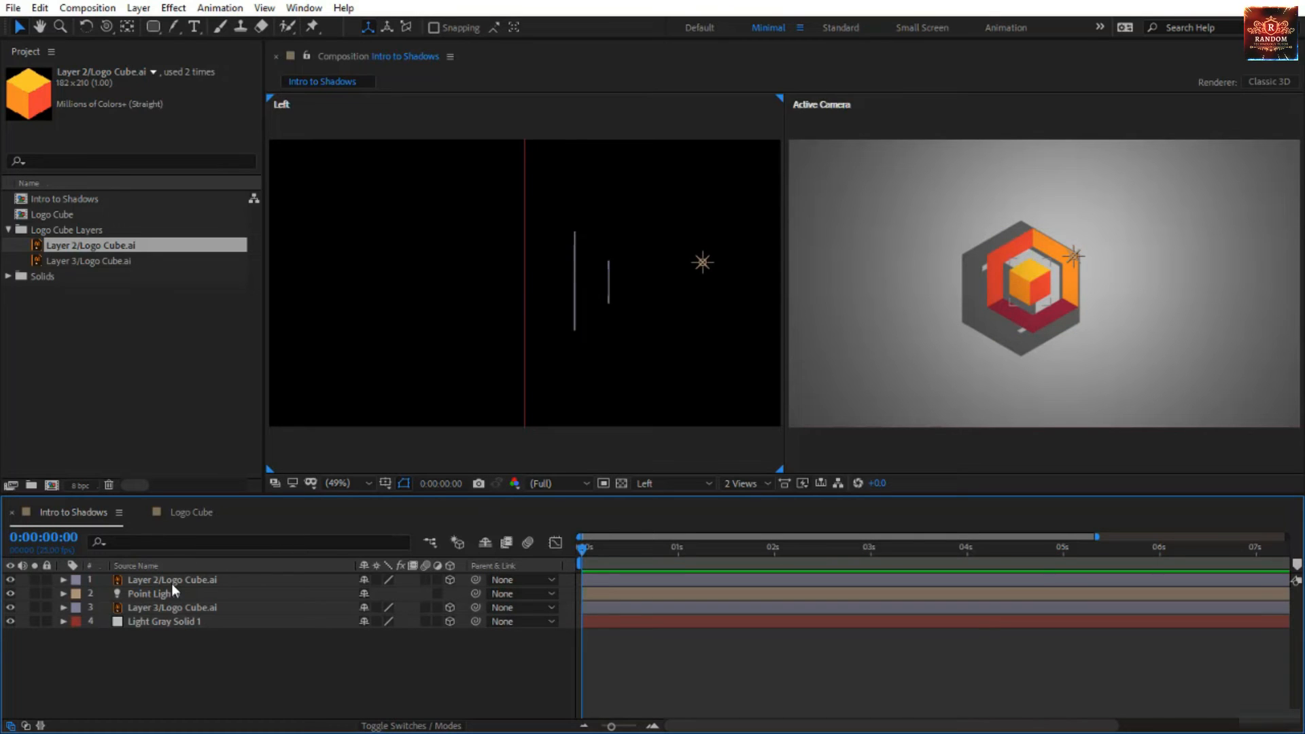
# Tilt the Light Gray Solid 1 layer backwards by setting its X Rotation to -71°.
pyautogui.click(201, 621)
pyautogui.press('r')
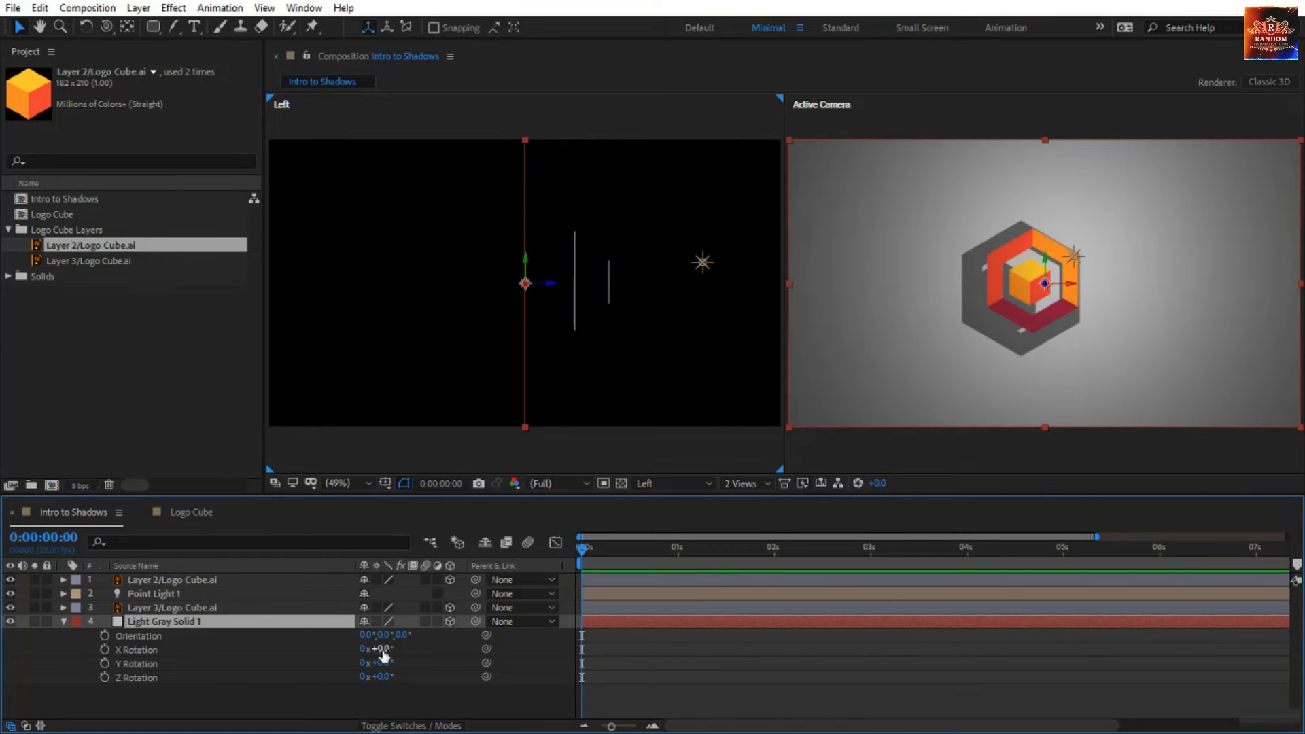
pyautogui.moveTo(381, 649); pyautogui.dragTo(325, 651)
pyautogui.press('Return')
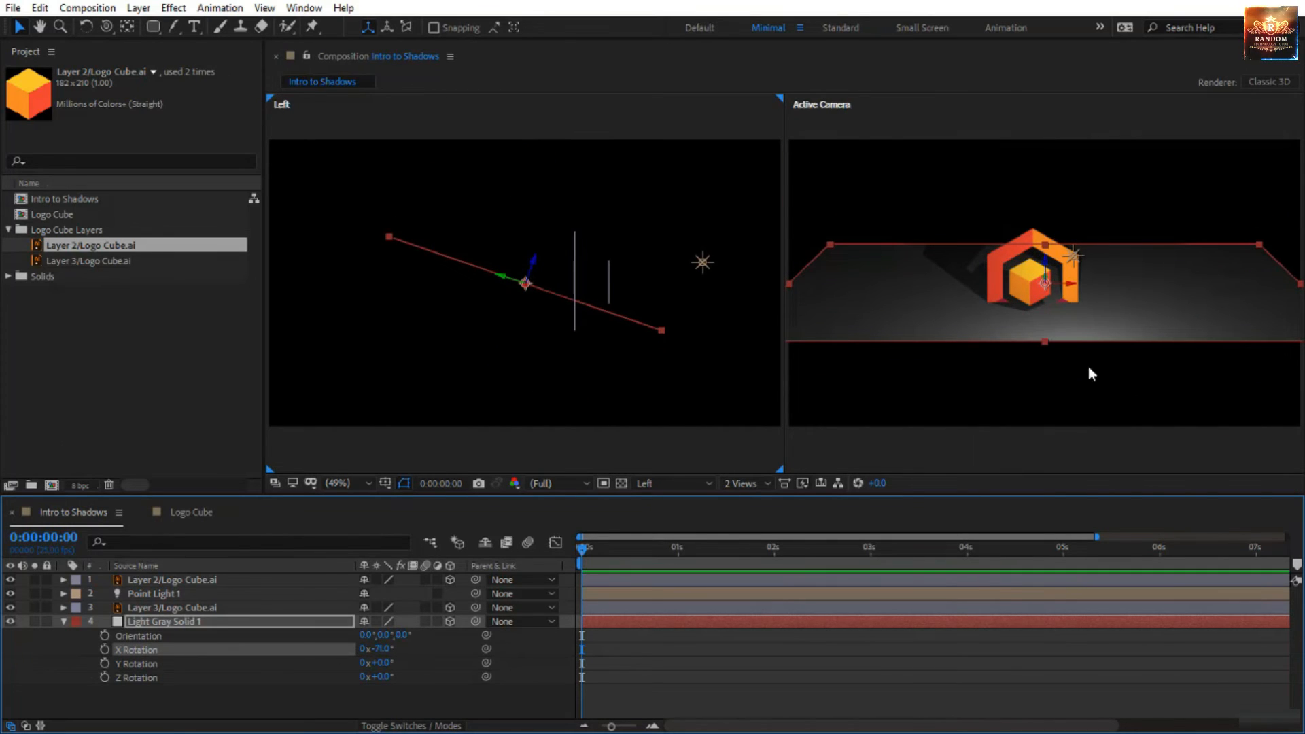
# Lower the tilted gray solid beneath the logo and enlarge it into a floor spanning the whole frame width.
pyautogui.moveTo(1113, 323); pyautogui.dragTo(1113, 339)
pyautogui.moveTo(911, 341); pyautogui.dragTo(898, 395)
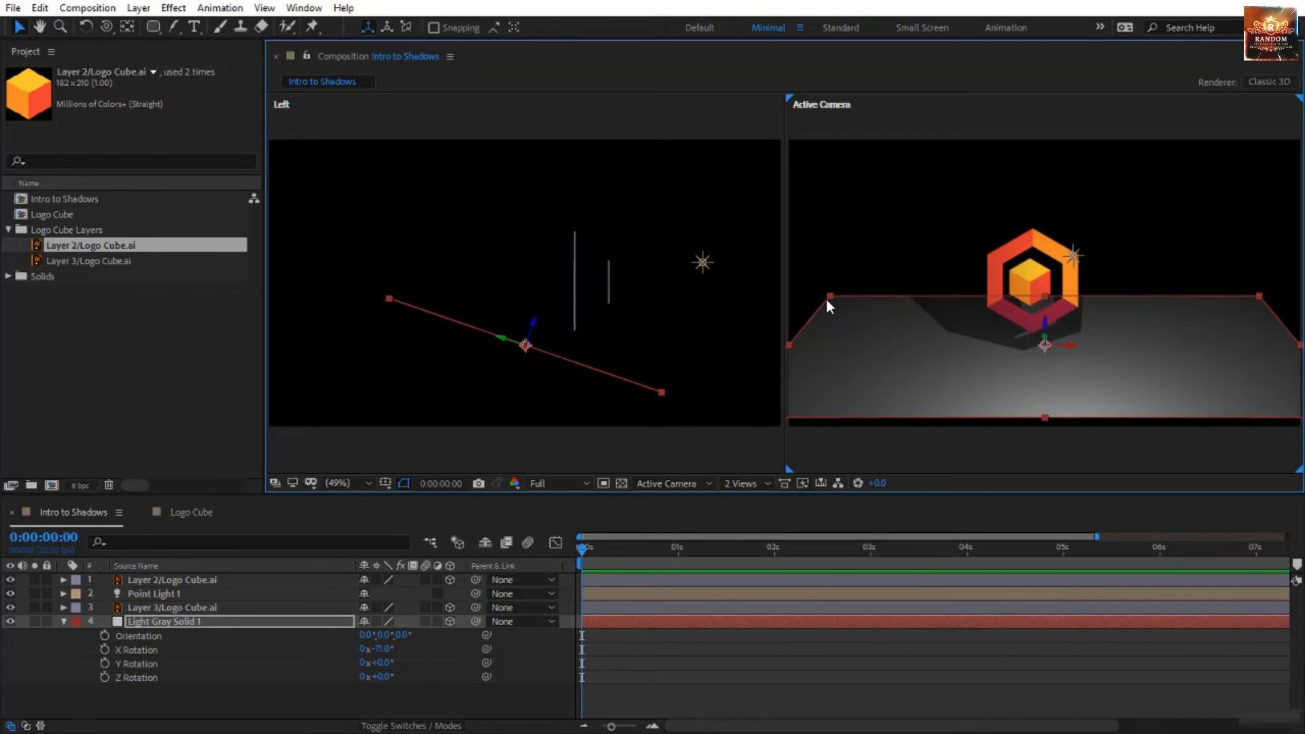
pyautogui.moveTo(825, 298); pyautogui.dragTo(739, 263)
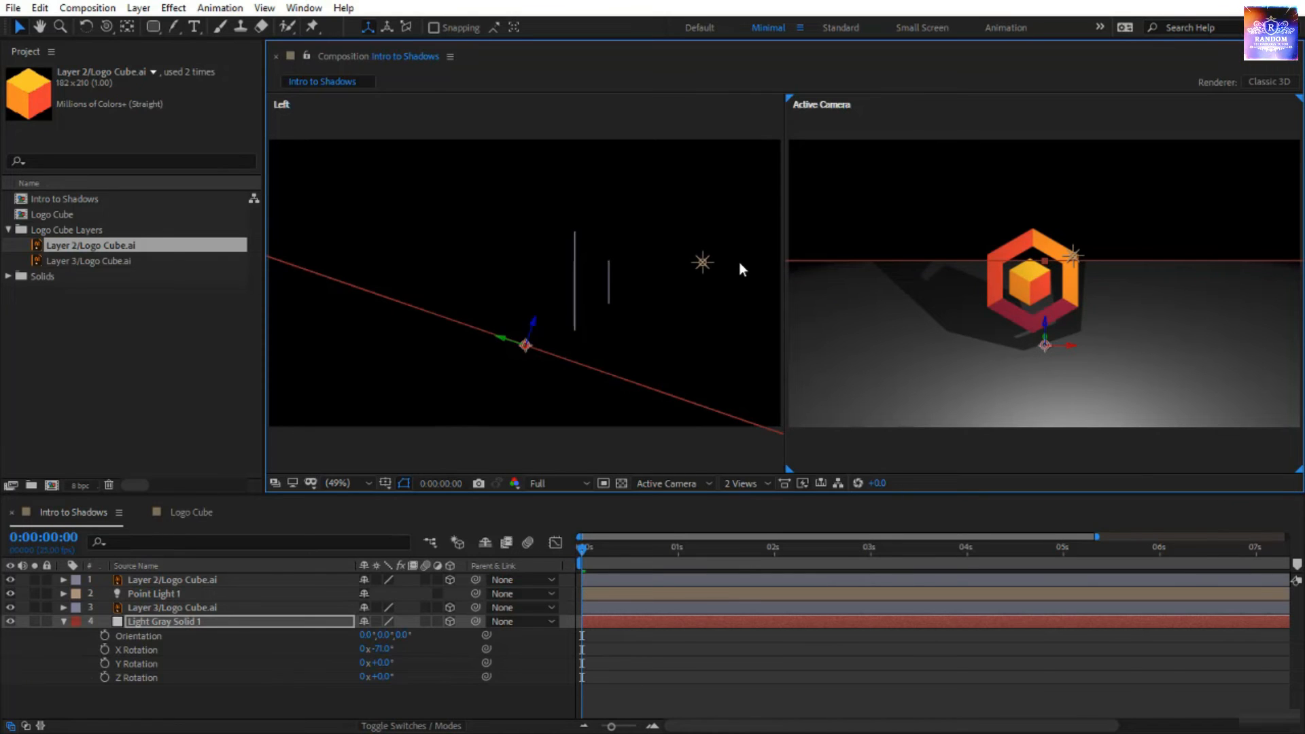
pyautogui.click(740, 263)
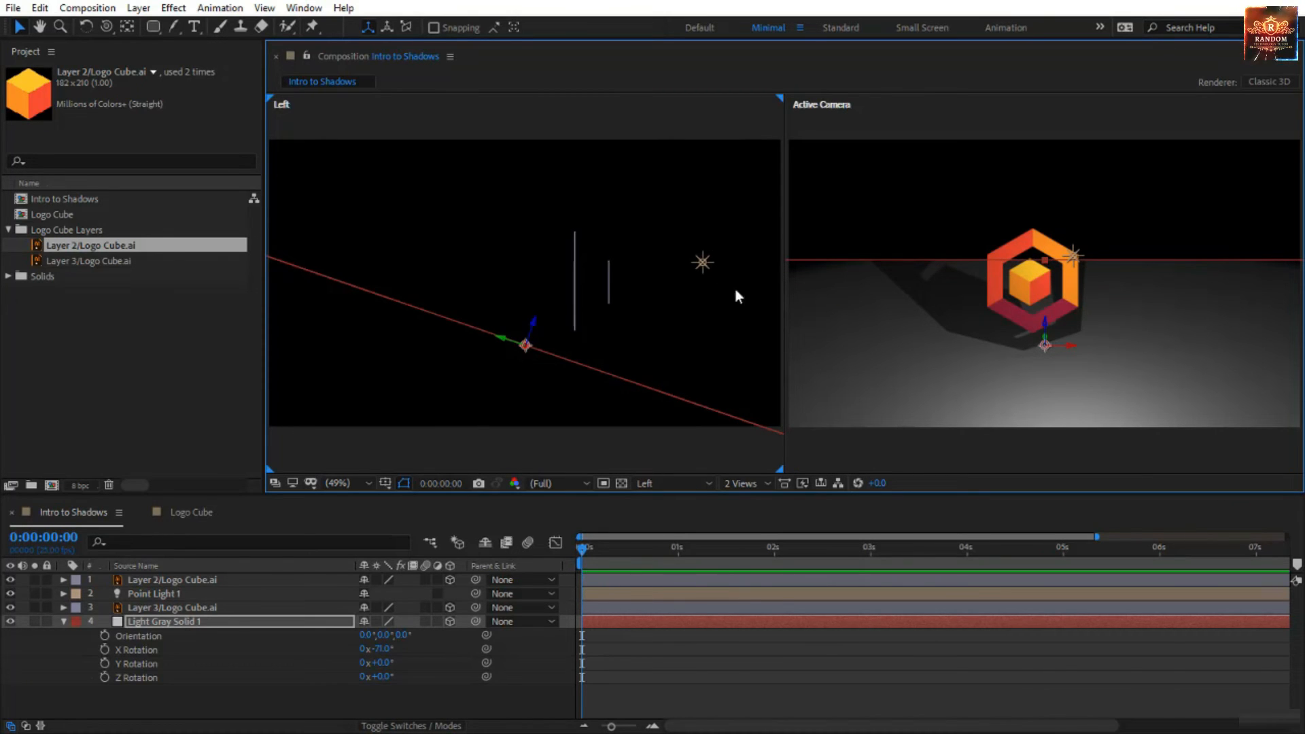
pyautogui.click(747, 688)
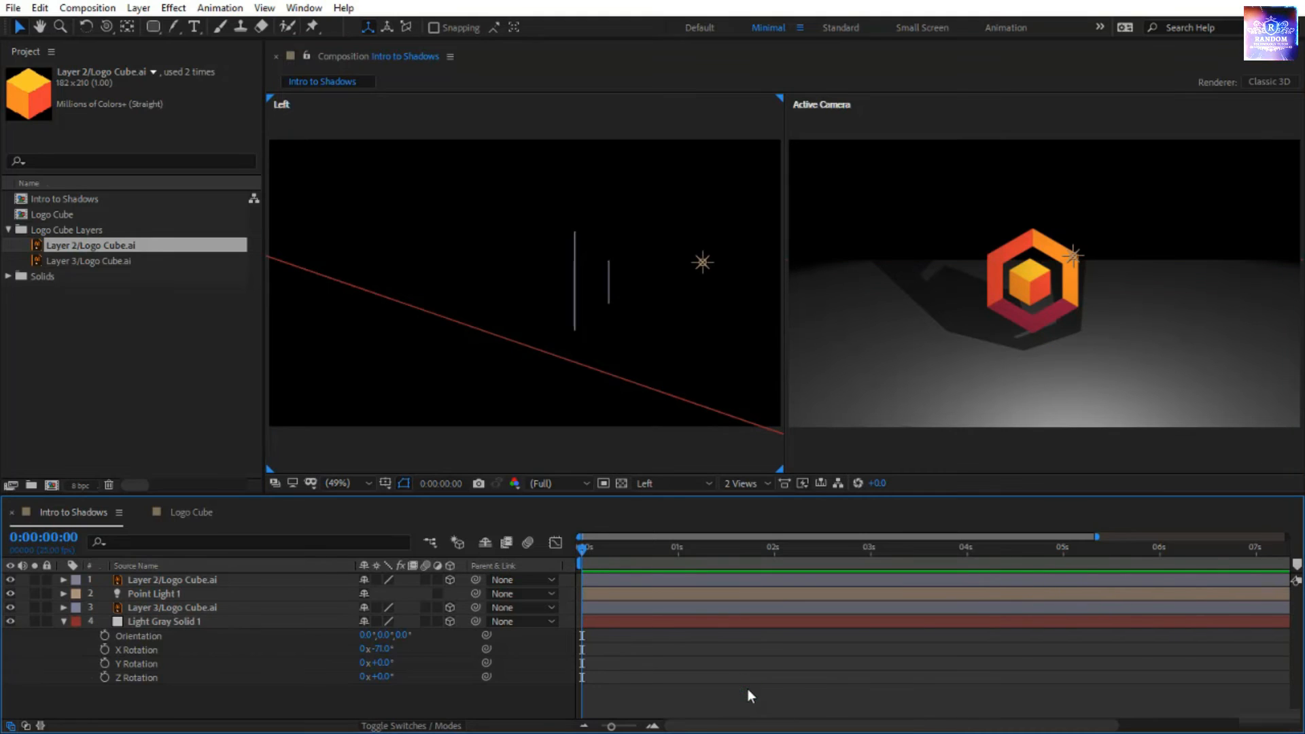
# Create a new light gray solid at 1280 × 720 px, place it below all other layers and make it 3D.
pyautogui.rightClick(472, 703)
pyautogui.moveTo(554, 533)
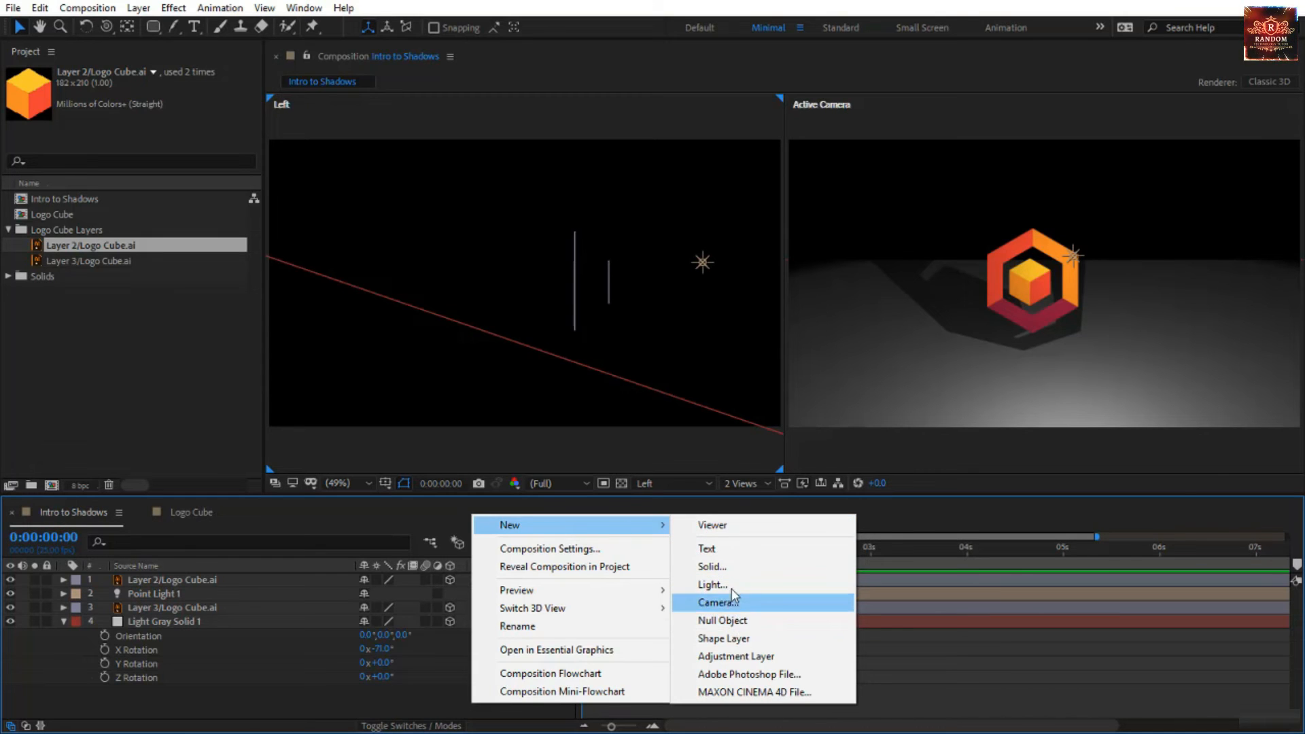
pyautogui.click(711, 567)
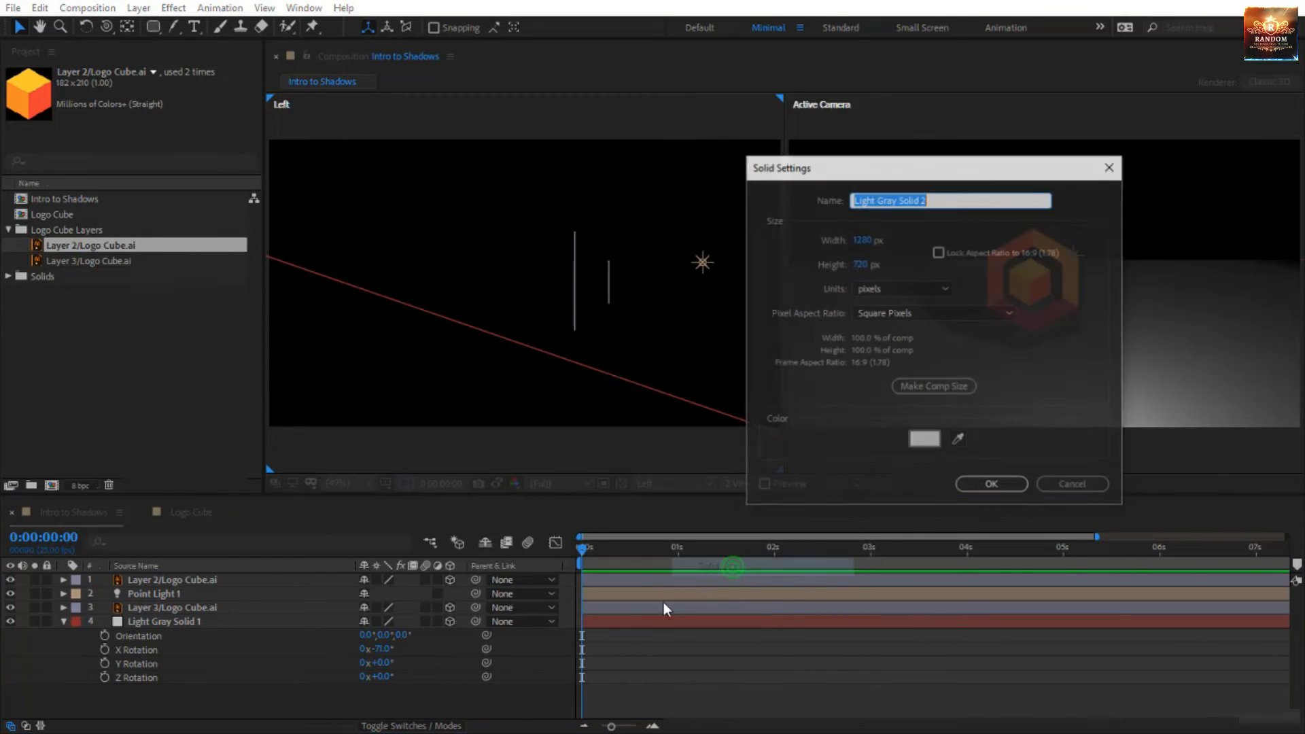
pyautogui.click(994, 484)
pyautogui.moveTo(175, 579); pyautogui.dragTo(175, 684)
pyautogui.click(448, 691)
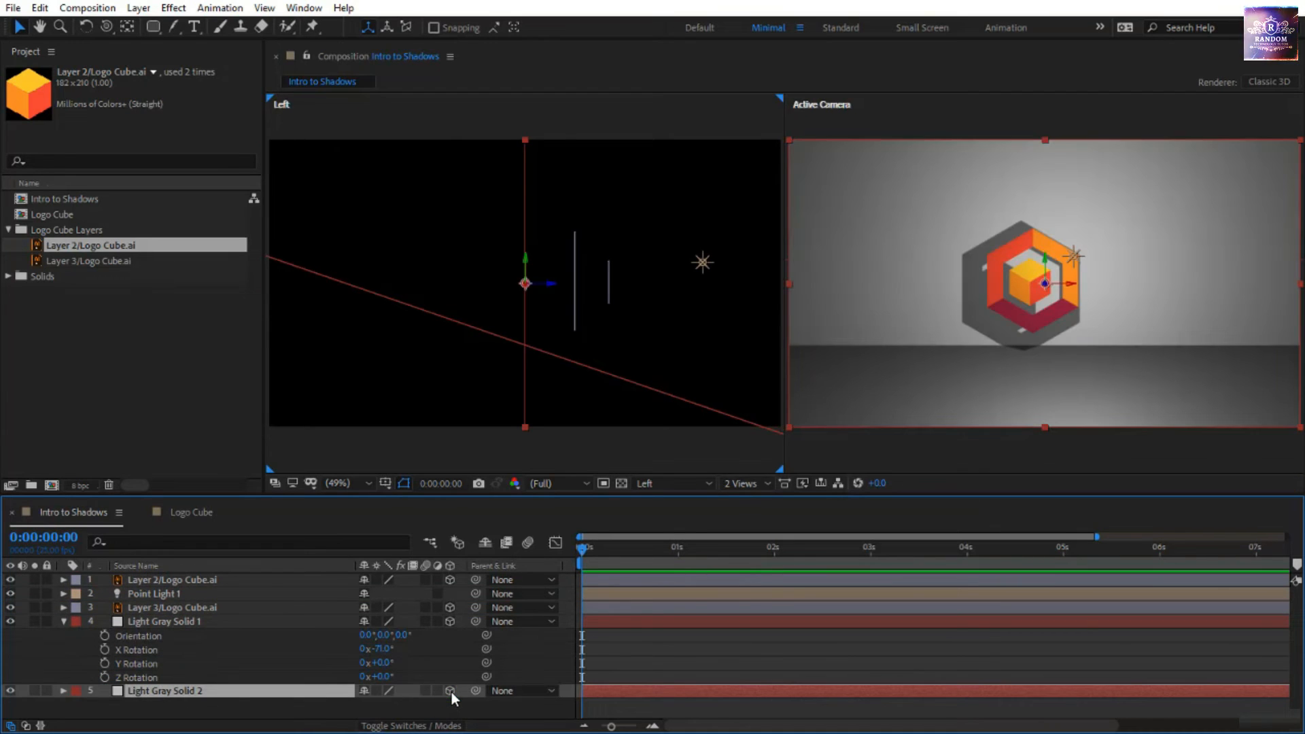
# Collapse the properties of both gray solids and raise the Light Gray Solid 1 floor slightly in the Active Camera view.
pyautogui.click(63, 691)
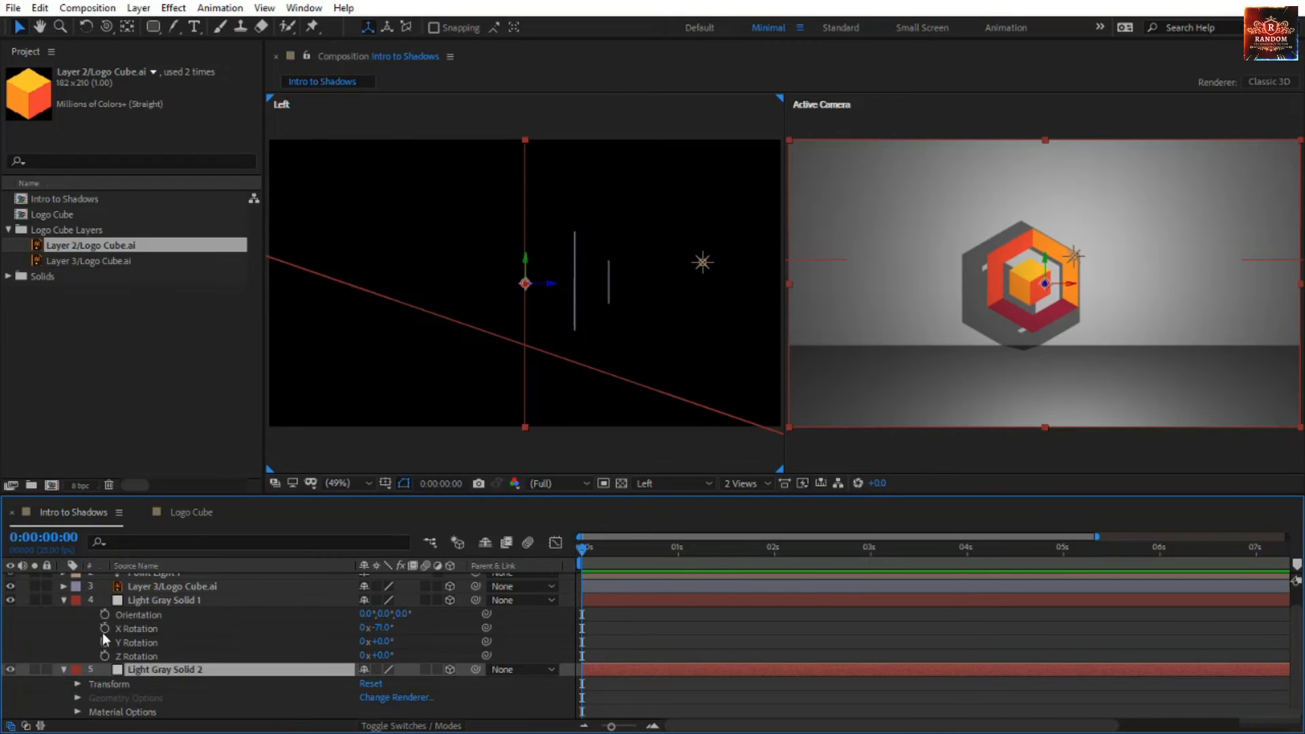
pyautogui.click(63, 670)
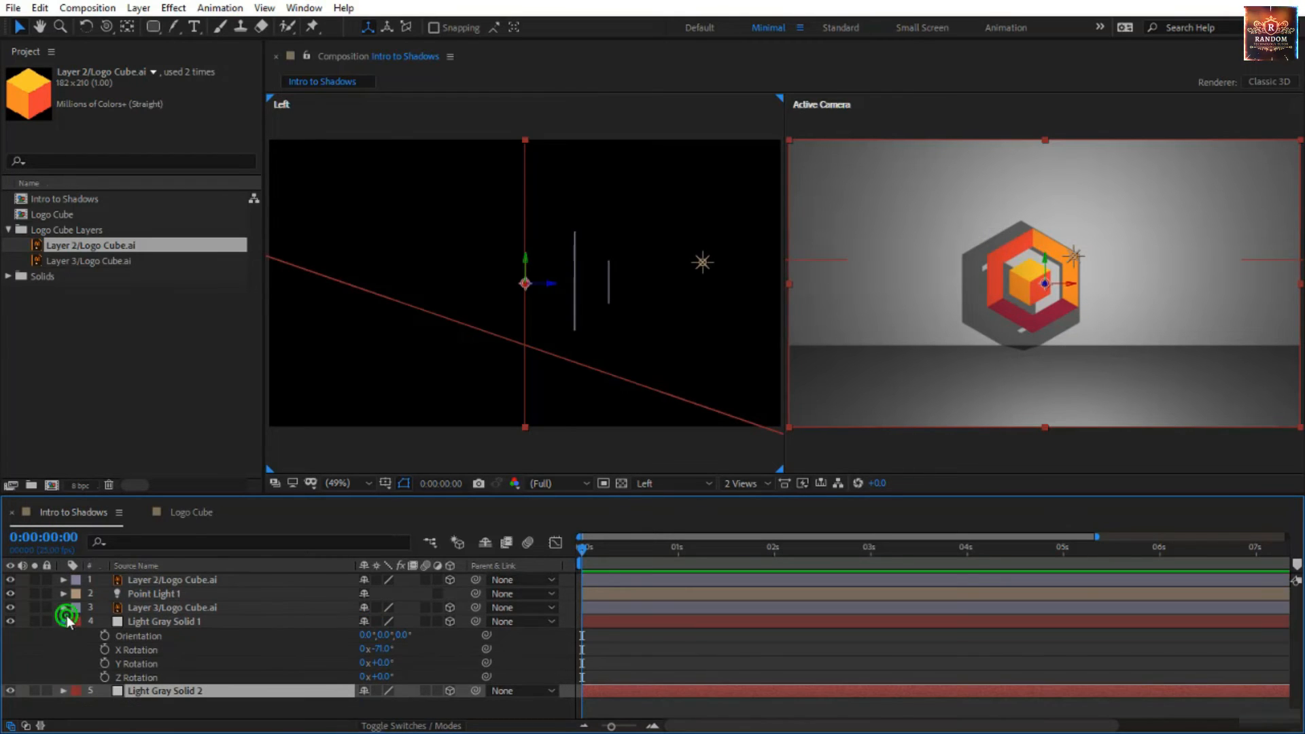
pyautogui.click(66, 618)
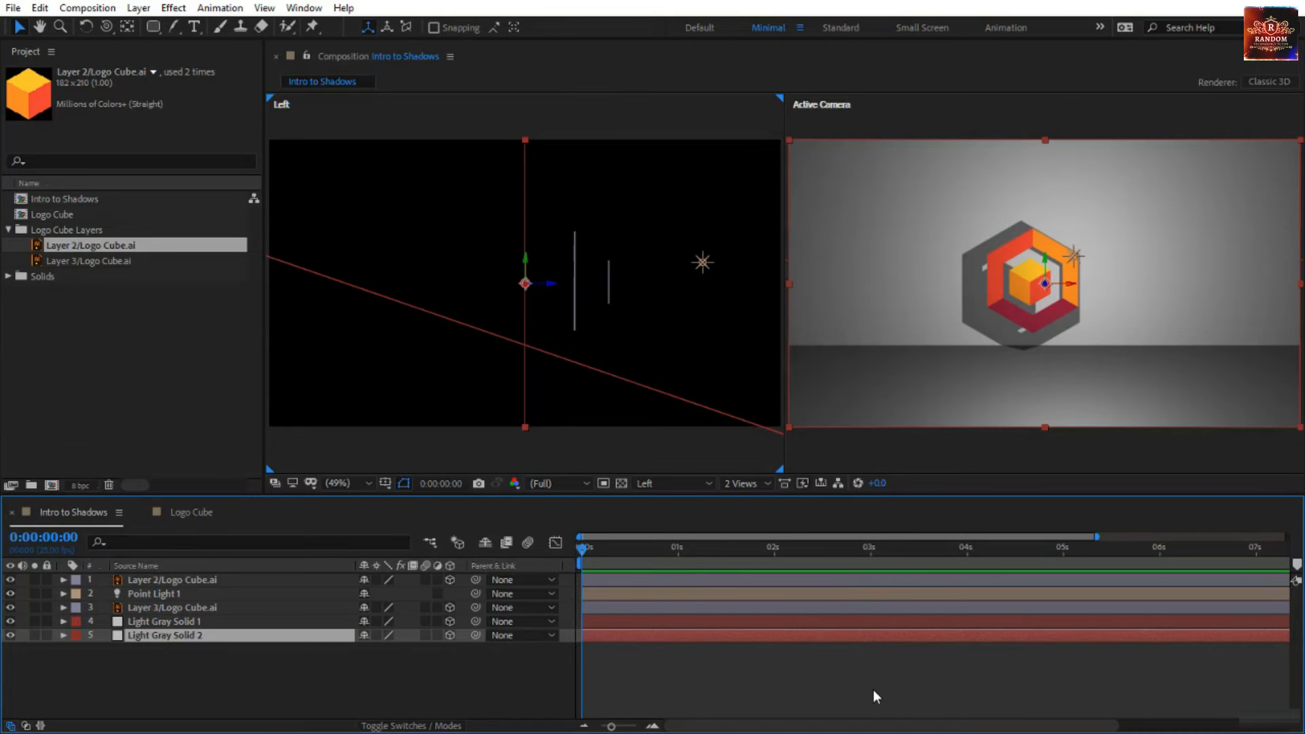
pyautogui.click(899, 378)
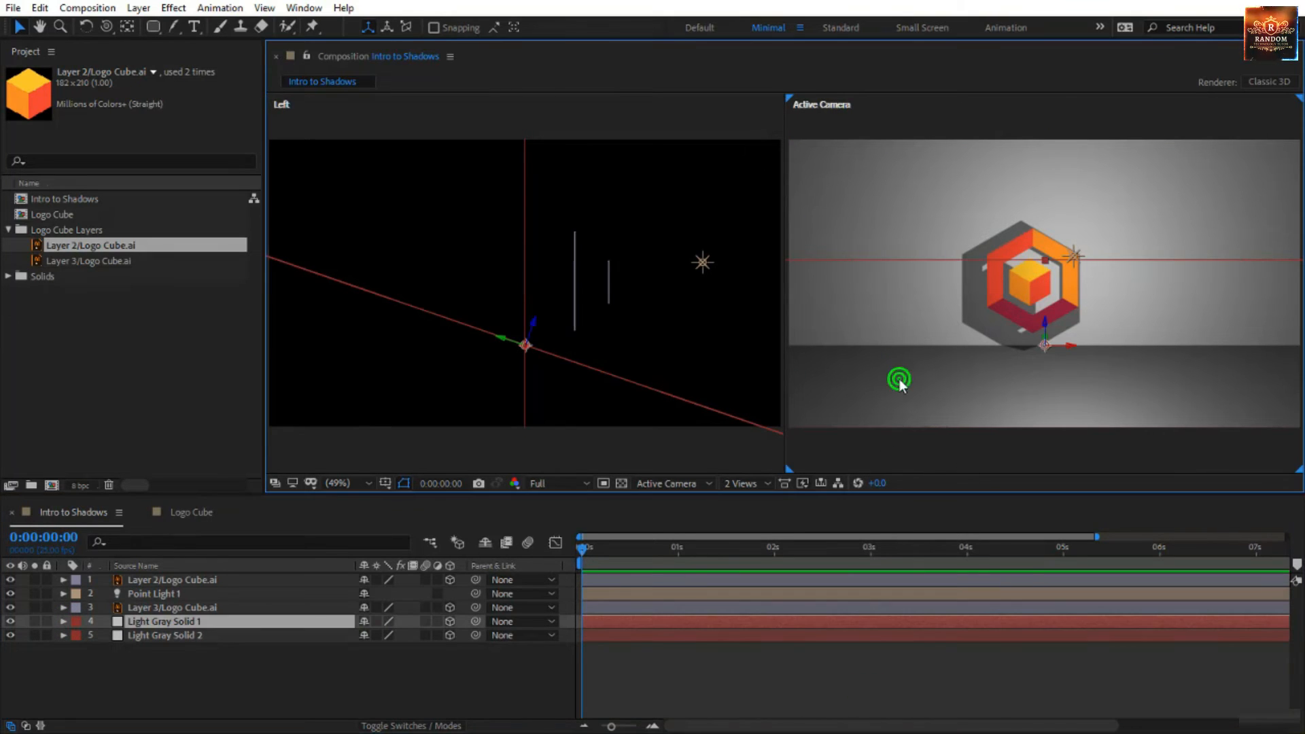
pyautogui.moveTo(898, 379)
pyautogui.mouseDown()
pyautogui.moveTo(890, 309)
pyautogui.moveTo(890, 369)
pyautogui.mouseUp()
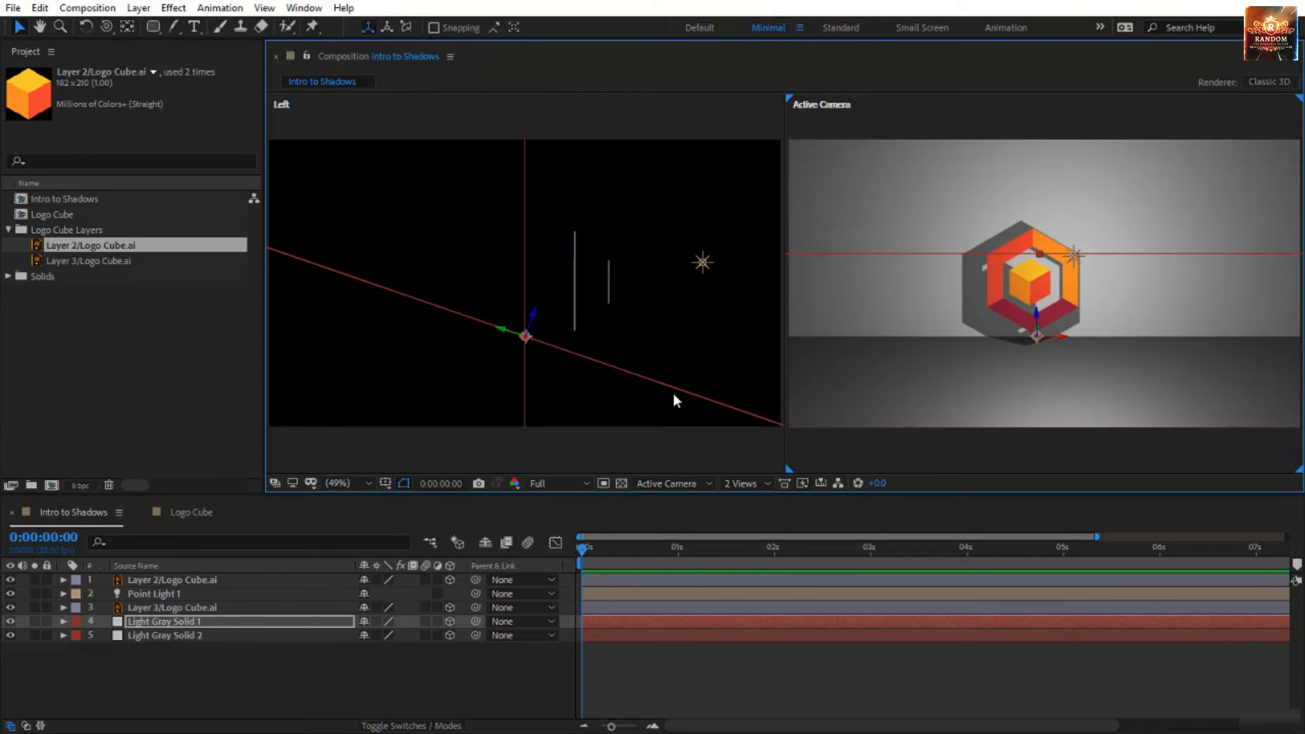
pyautogui.click(557, 362)
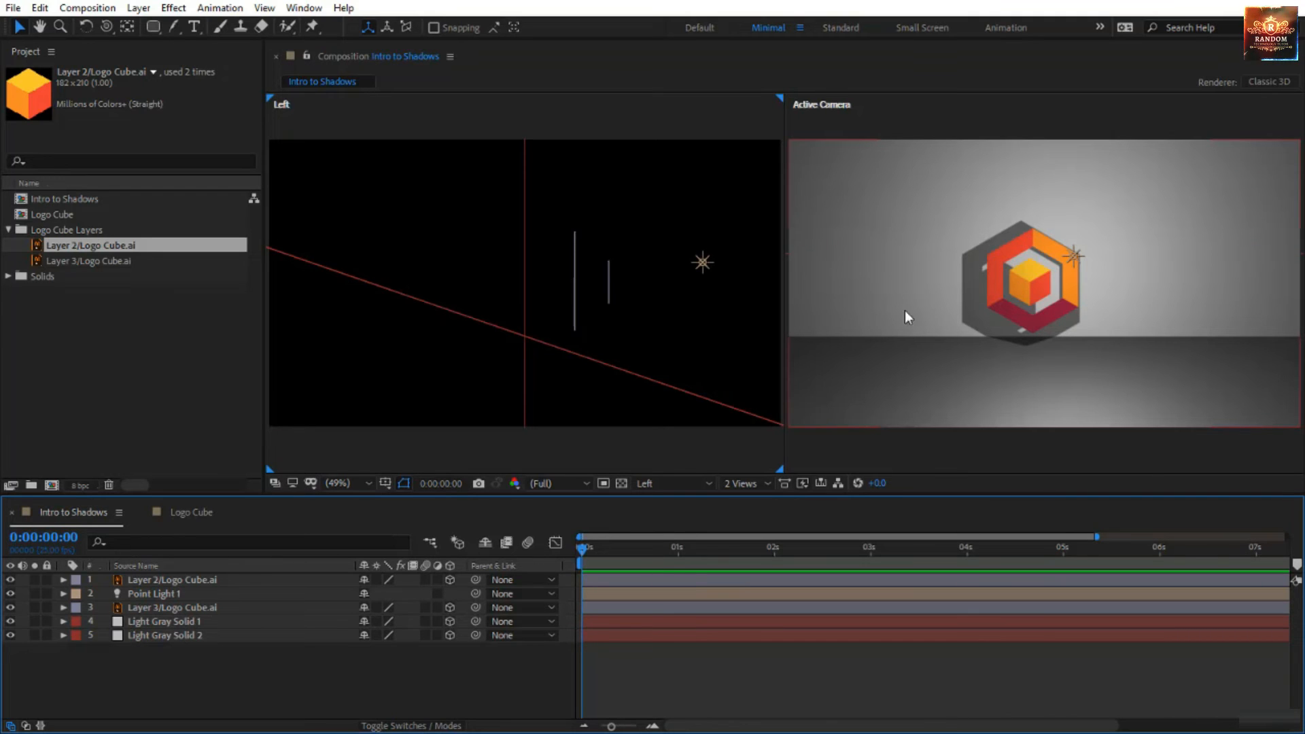
# Move Point Light 1 above the logo and slightly farther in front of it in the Left view.
pyautogui.click(703, 261)
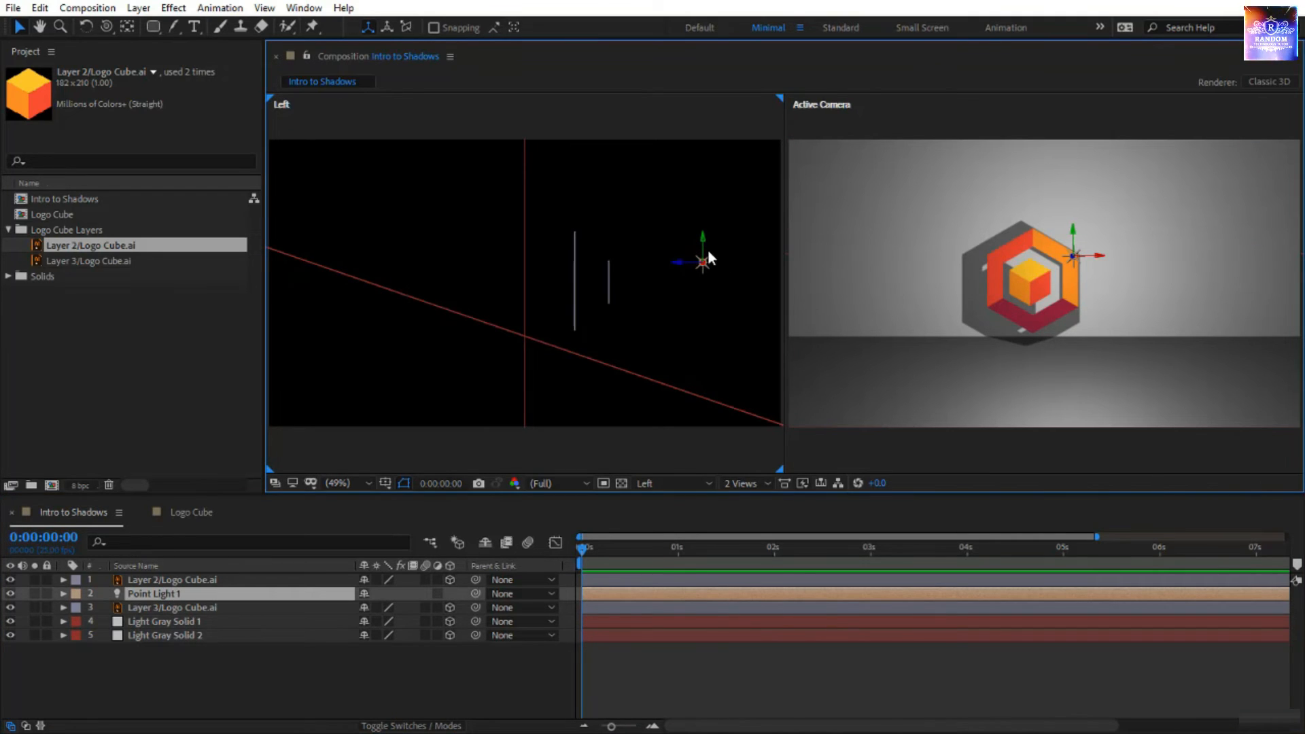
pyautogui.moveTo(704, 237); pyautogui.dragTo(693, 151)
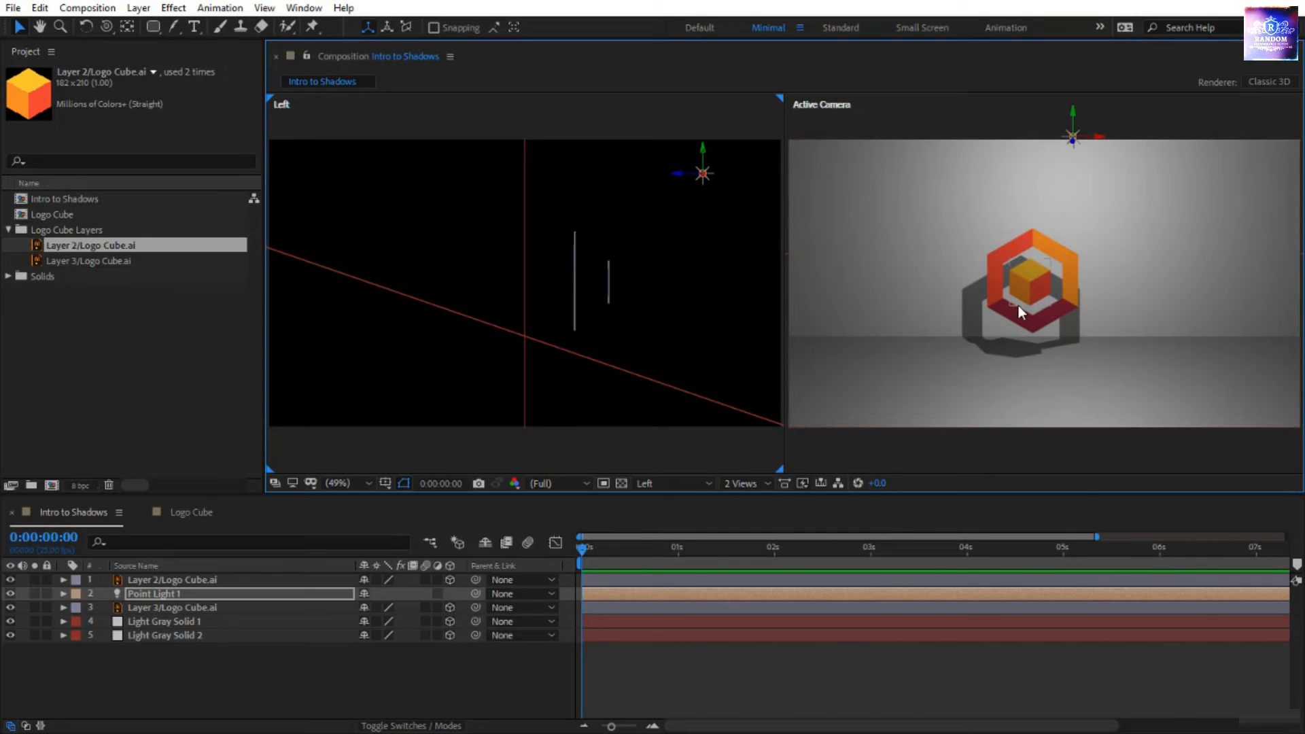
pyautogui.moveTo(682, 172); pyautogui.dragTo(730, 196)
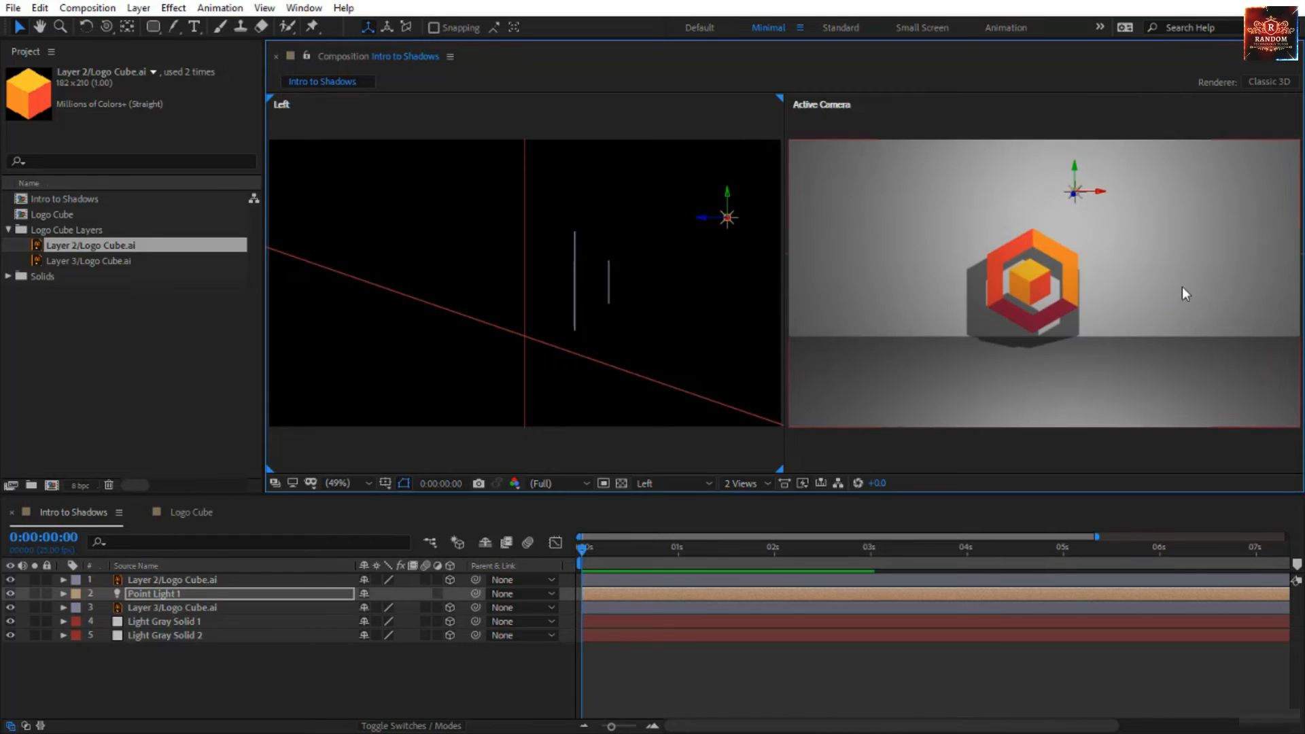
# Move the Layer 2/Logo Cube.ai cube back along Z until it sits just in front of the hexagon layer.
pyautogui.click(609, 285)
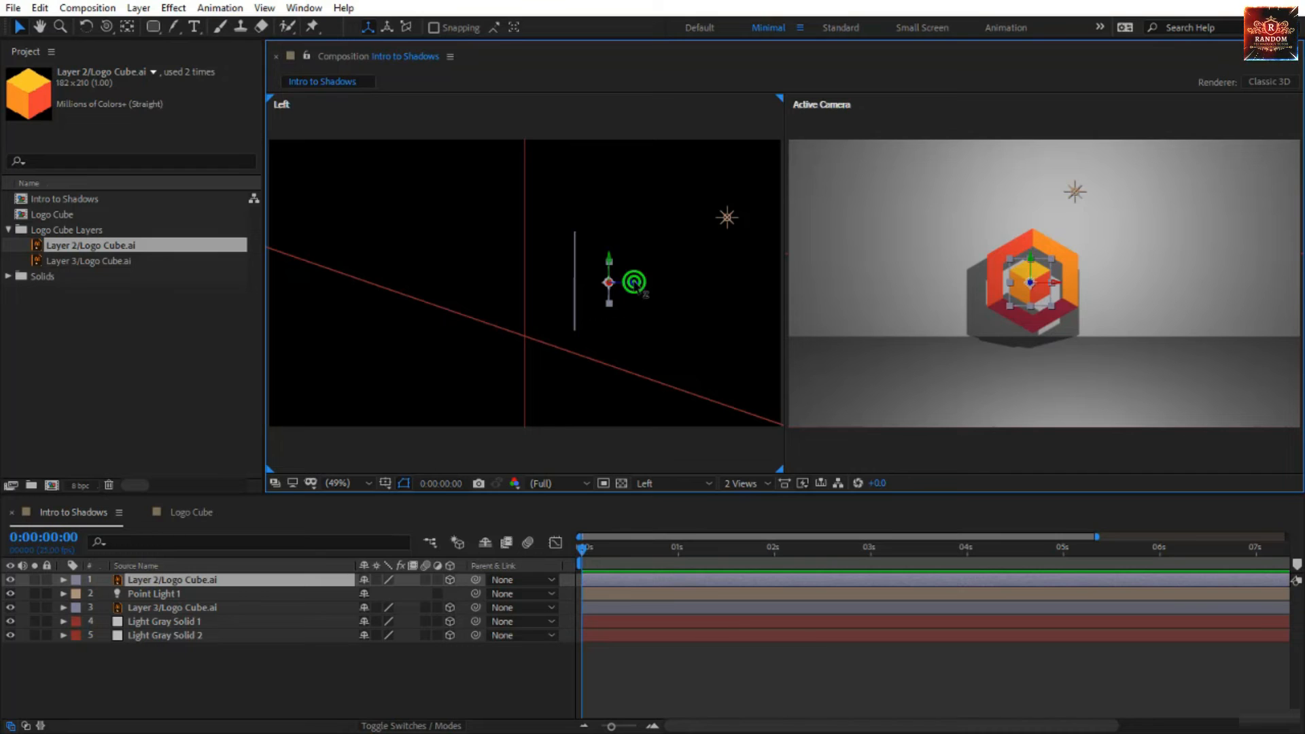
pyautogui.moveTo(632, 286); pyautogui.dragTo(604, 287)
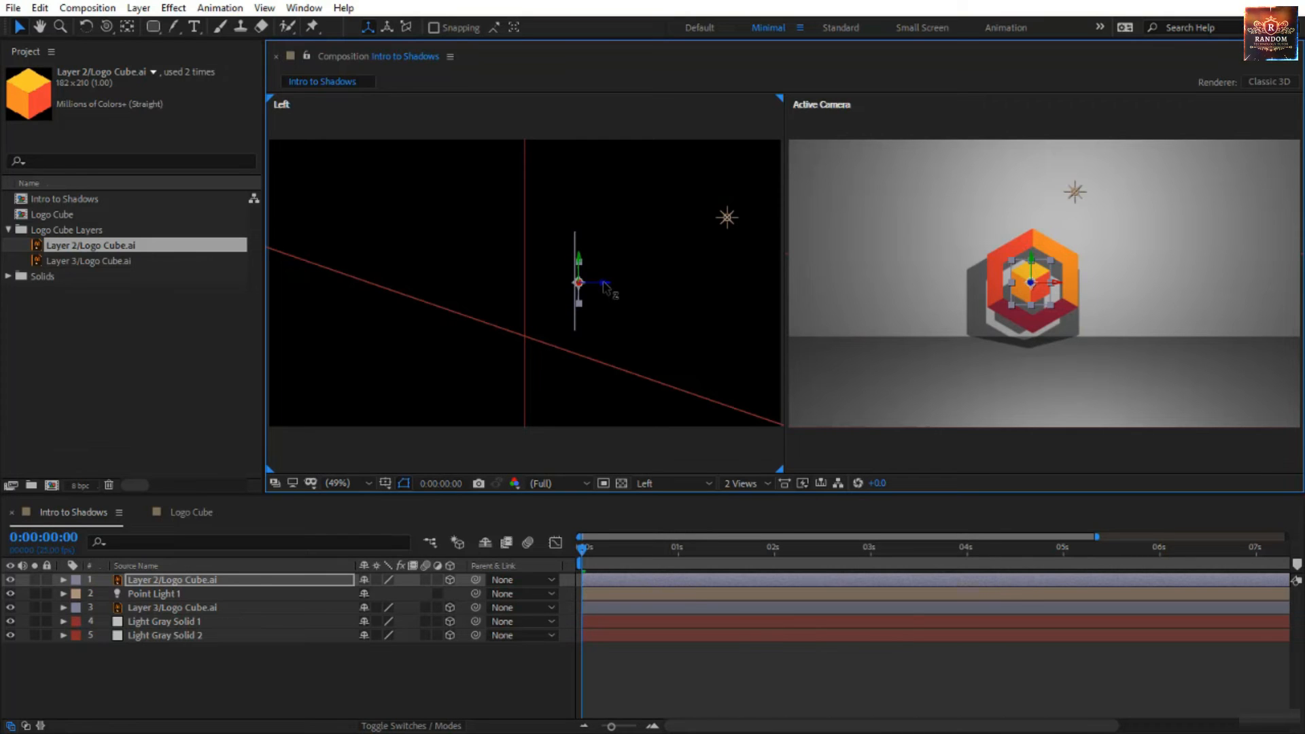
pyautogui.click(956, 663)
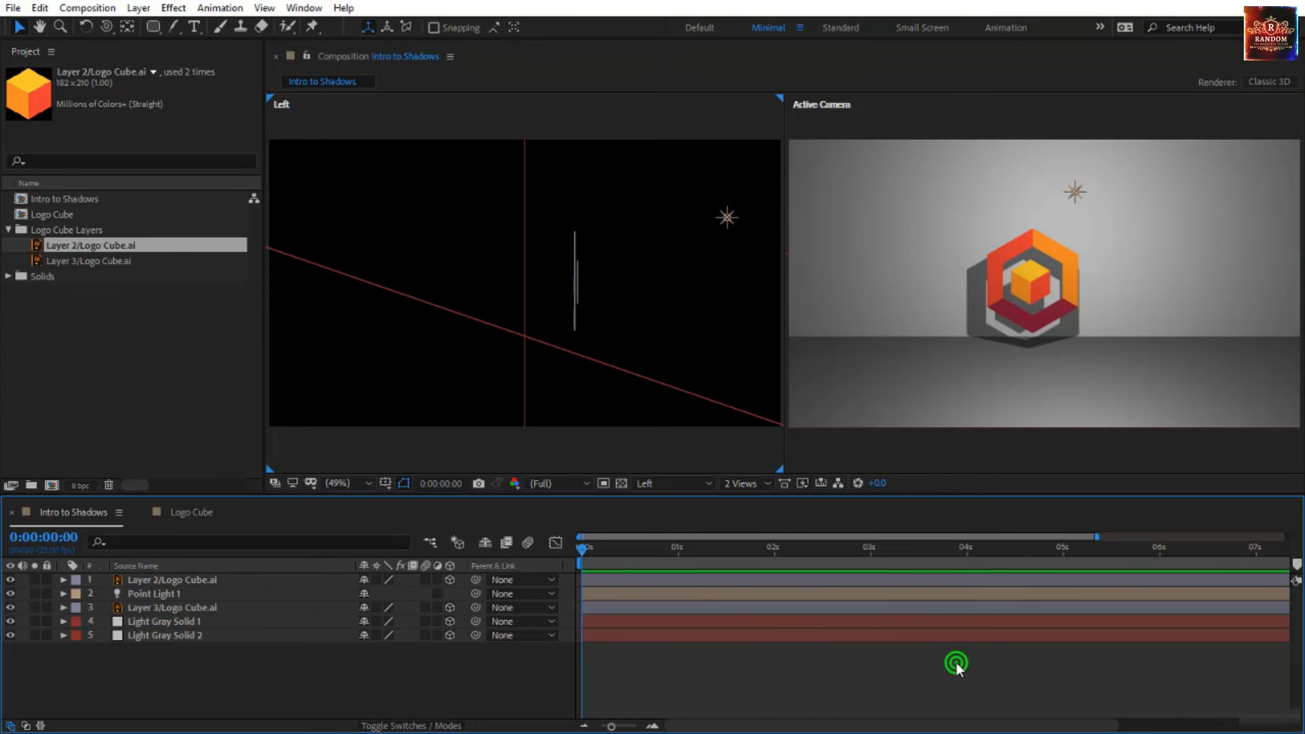
# Move Point Light 1 to the logo's right side, closer to the layers in depth and about level with the logo.
pyautogui.click(1072, 193)
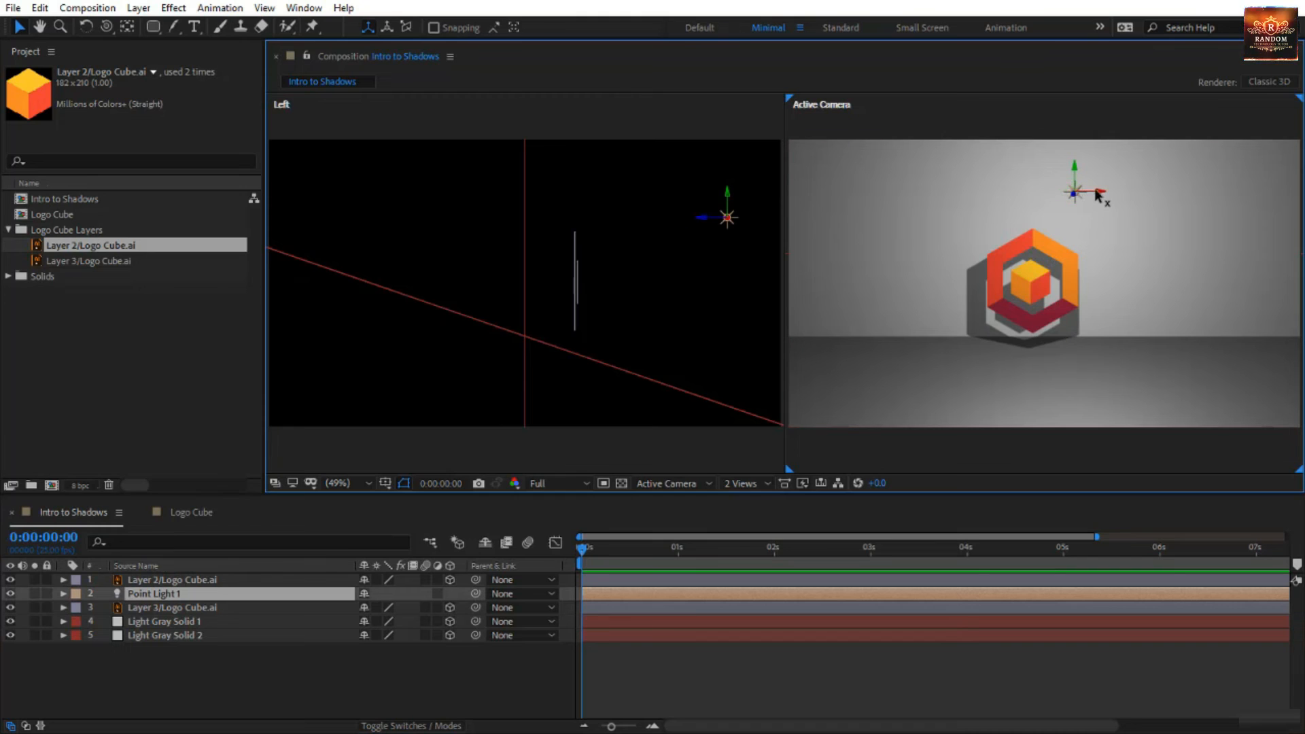
pyautogui.moveTo(1097, 195); pyautogui.dragTo(1153, 148)
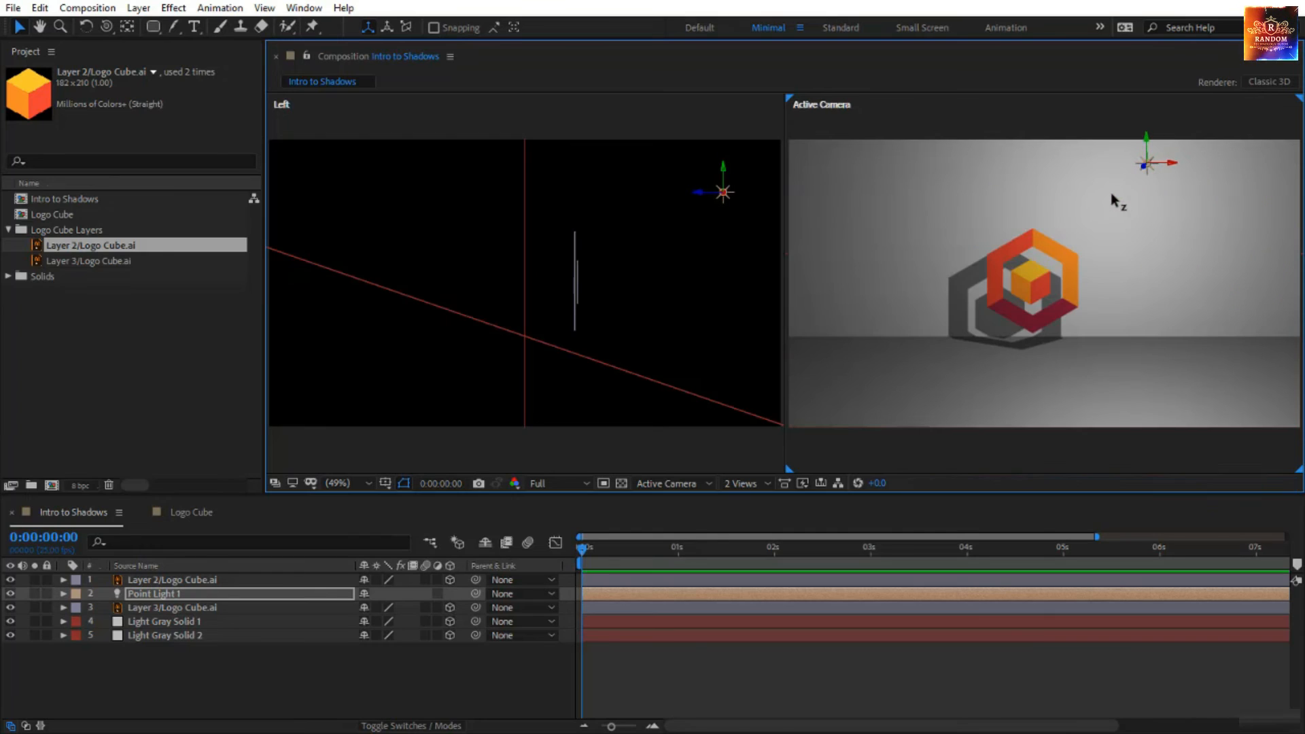
pyautogui.moveTo(1111, 193); pyautogui.dragTo(1086, 208)
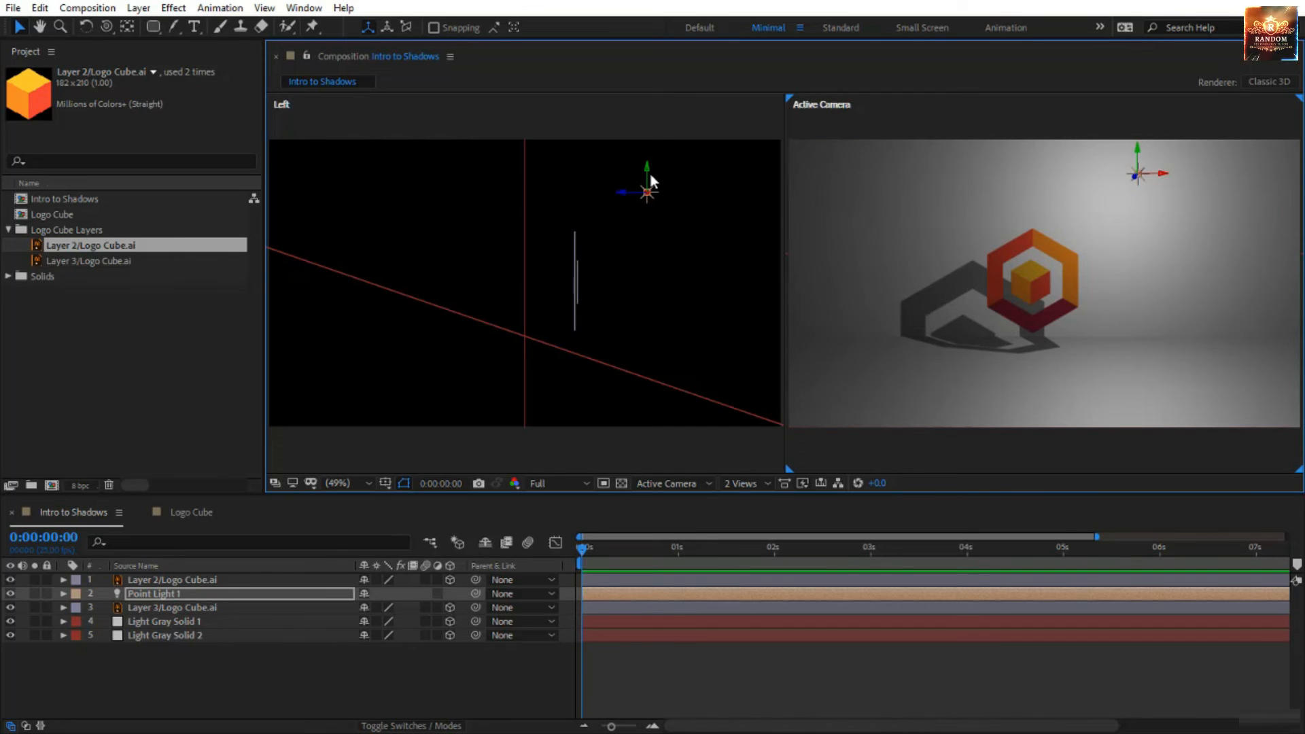
pyautogui.moveTo(650, 175); pyautogui.dragTo(652, 257)
pyautogui.moveTo(652, 267); pyautogui.dragTo(651, 272)
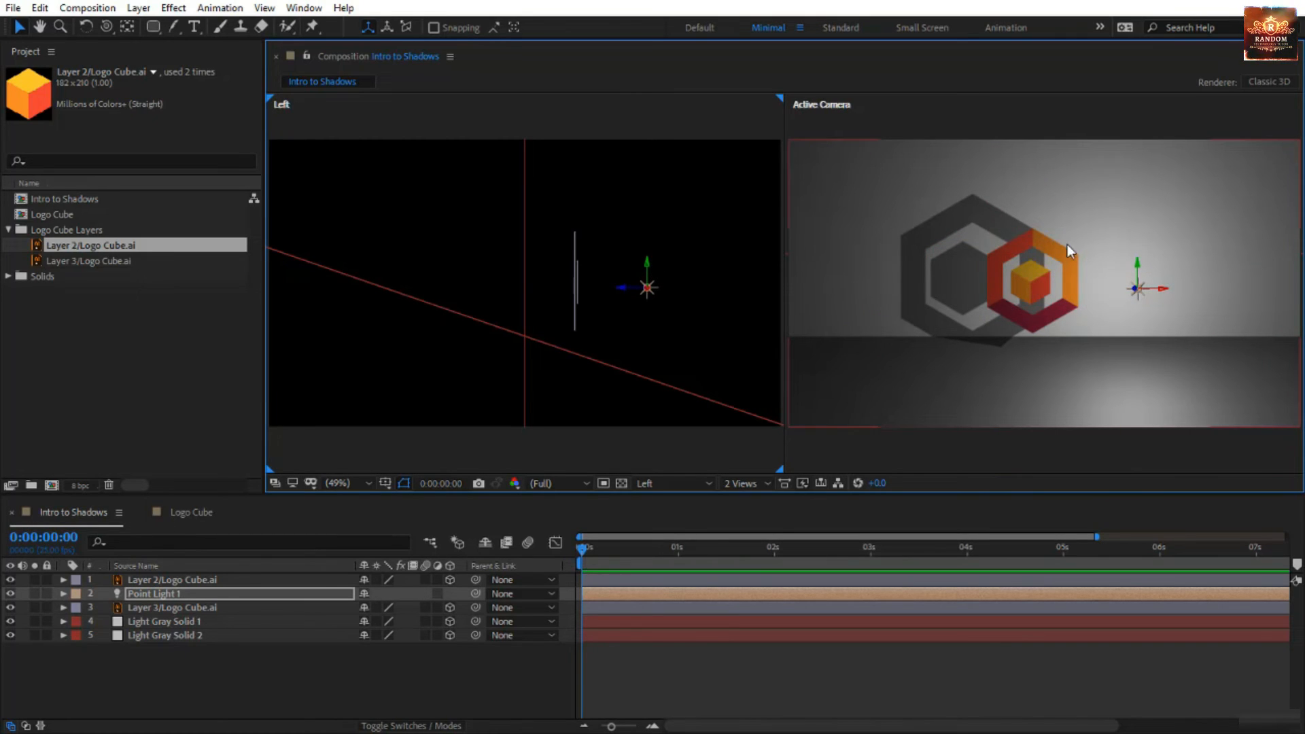
# Place Layer 2/Logo Cube.ai directly below Point Light 1 in the layer stack and turn off its Accepts Lights material option.
pyautogui.click(1035, 320)
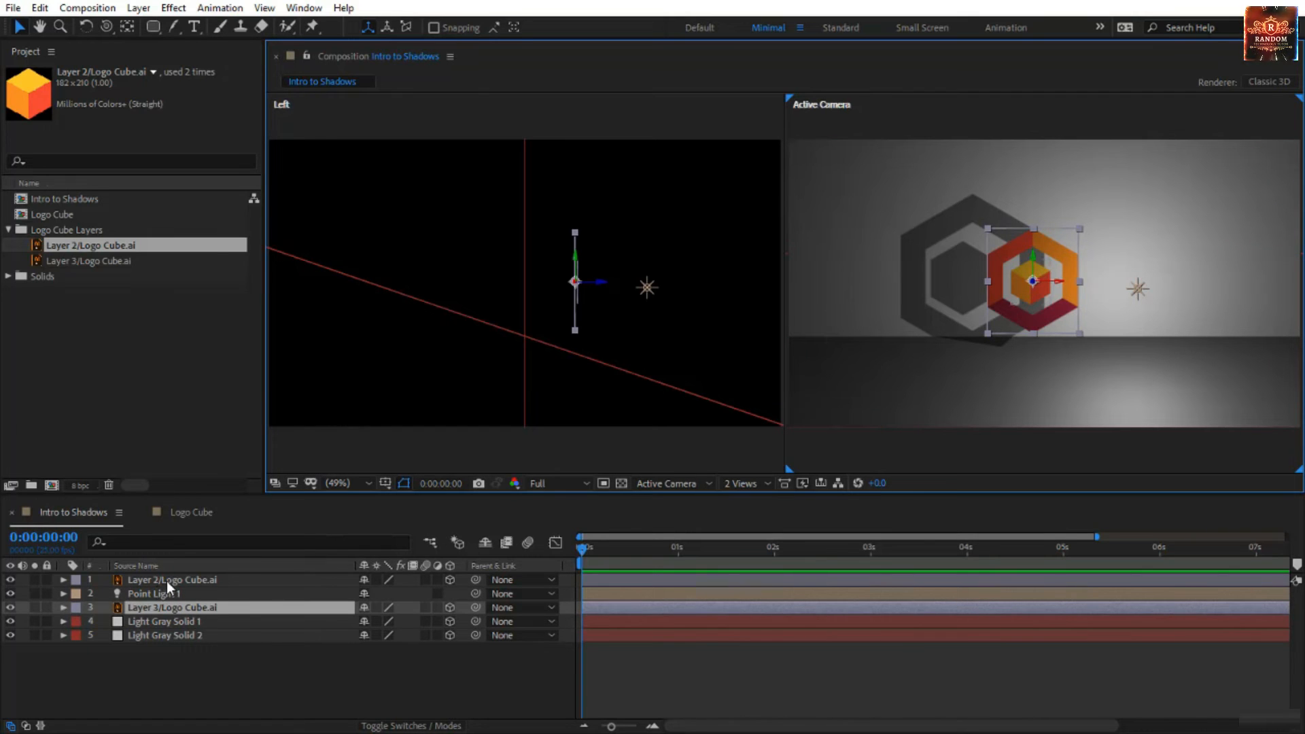
pyautogui.moveTo(165, 580); pyautogui.dragTo(173, 605)
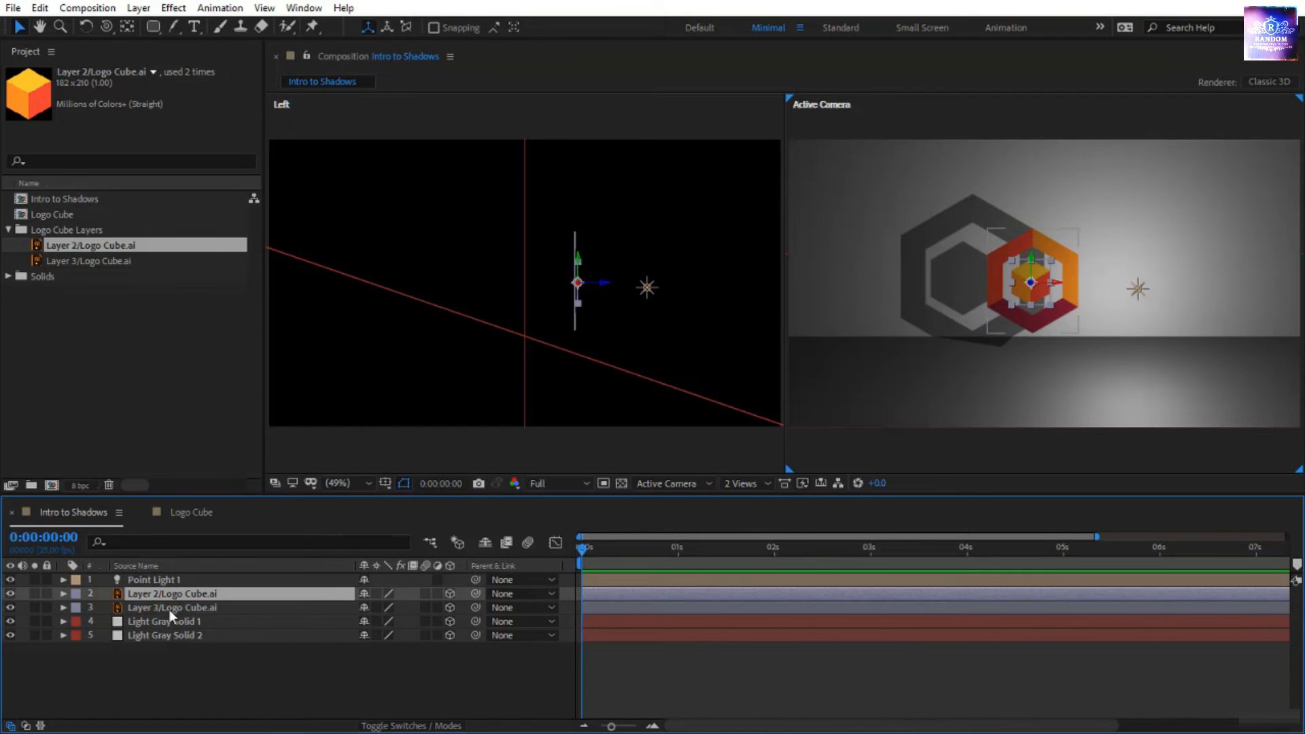
pyautogui.click(63, 593)
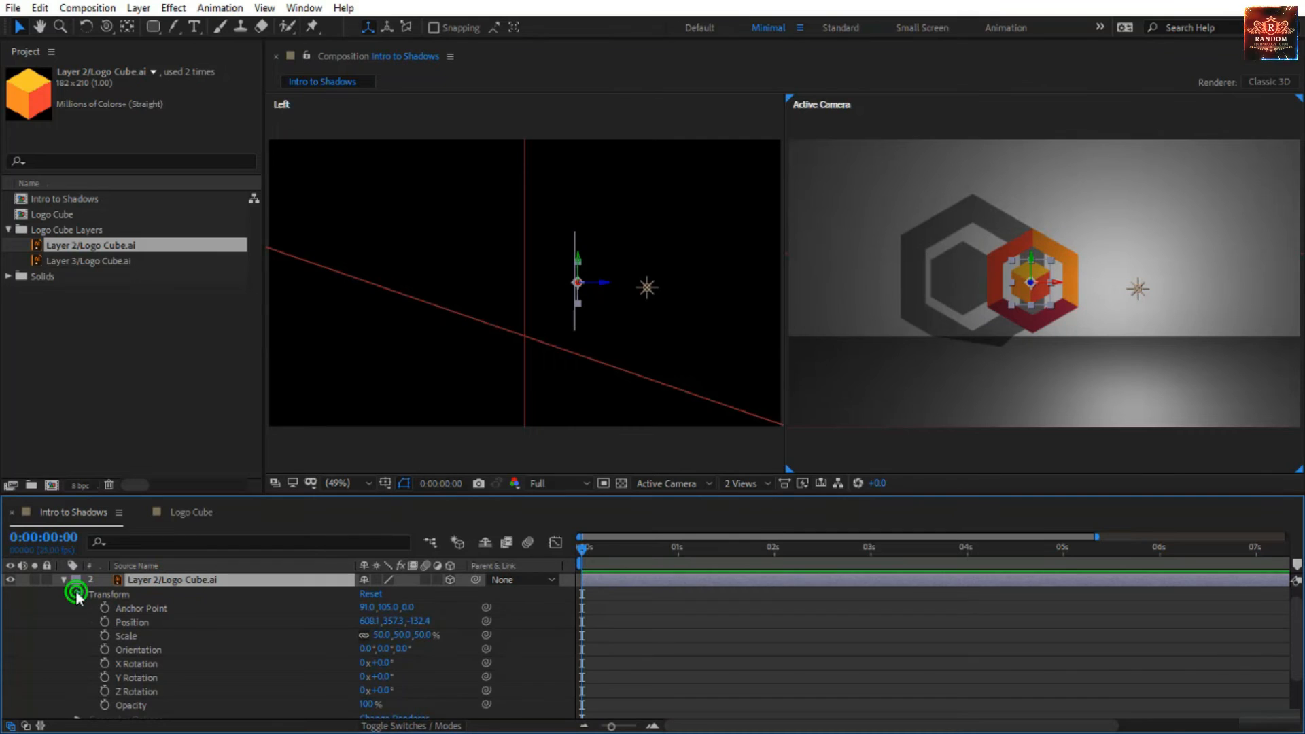
pyautogui.click(76, 593)
pyautogui.click(76, 636)
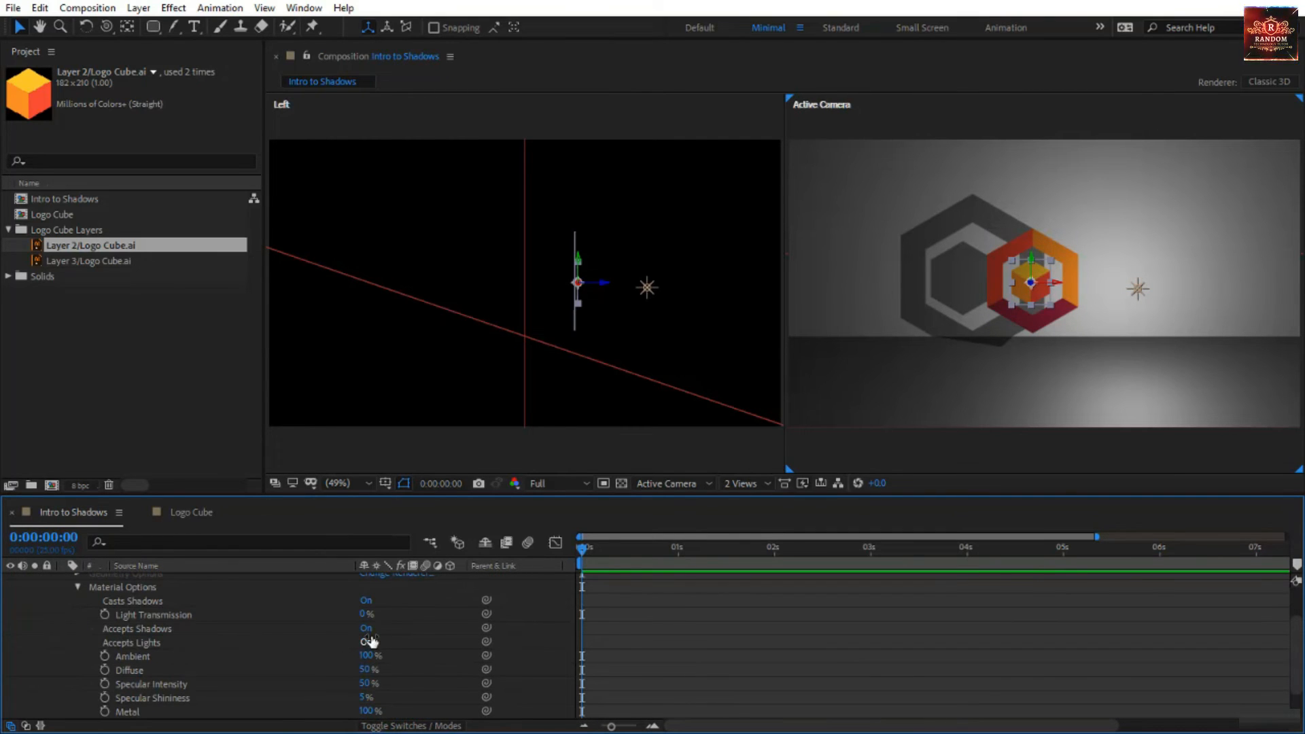
pyautogui.click(366, 642)
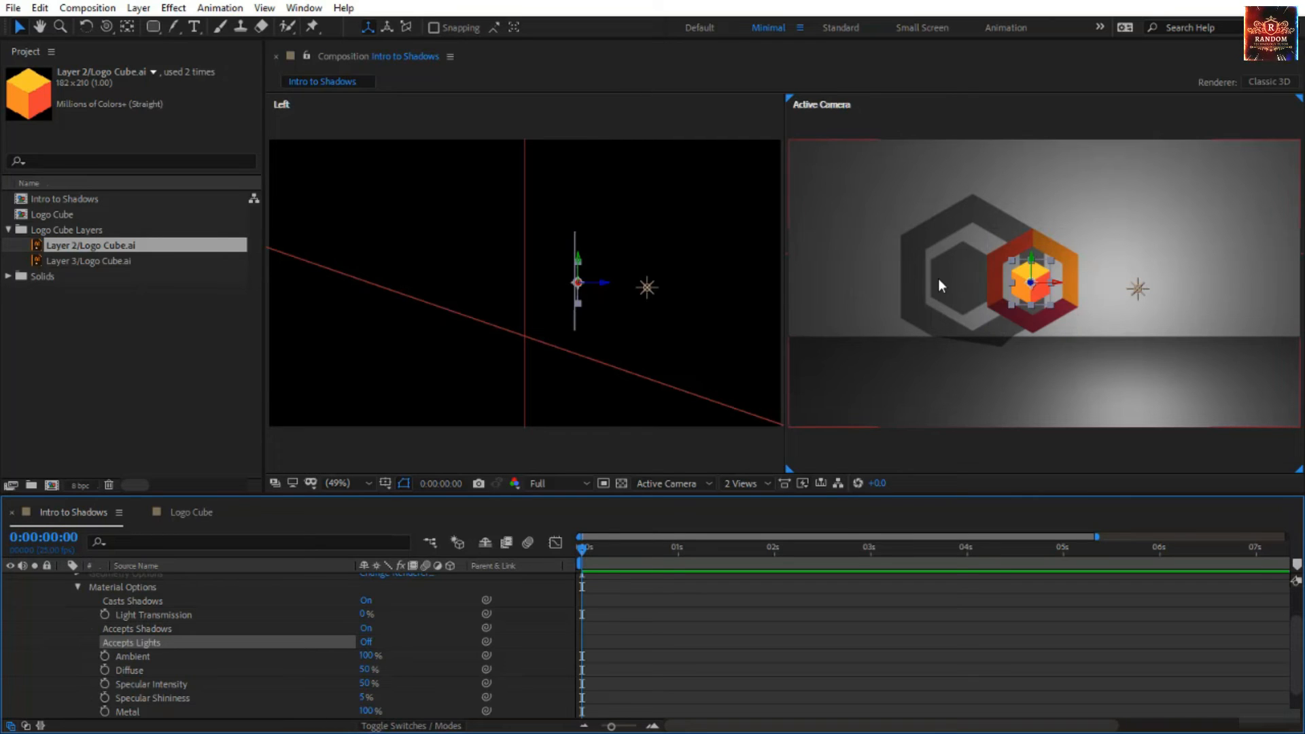
pyautogui.scroll(3, 199, 634)
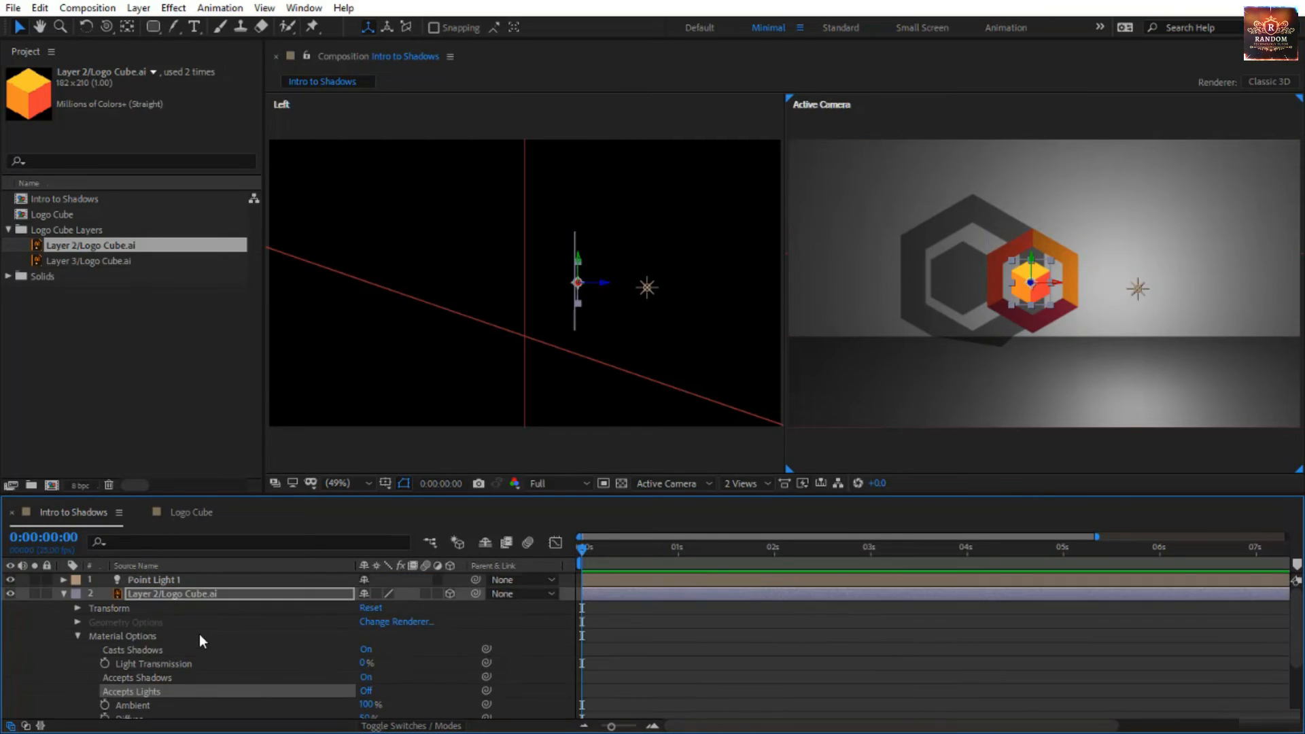
pyautogui.click(64, 593)
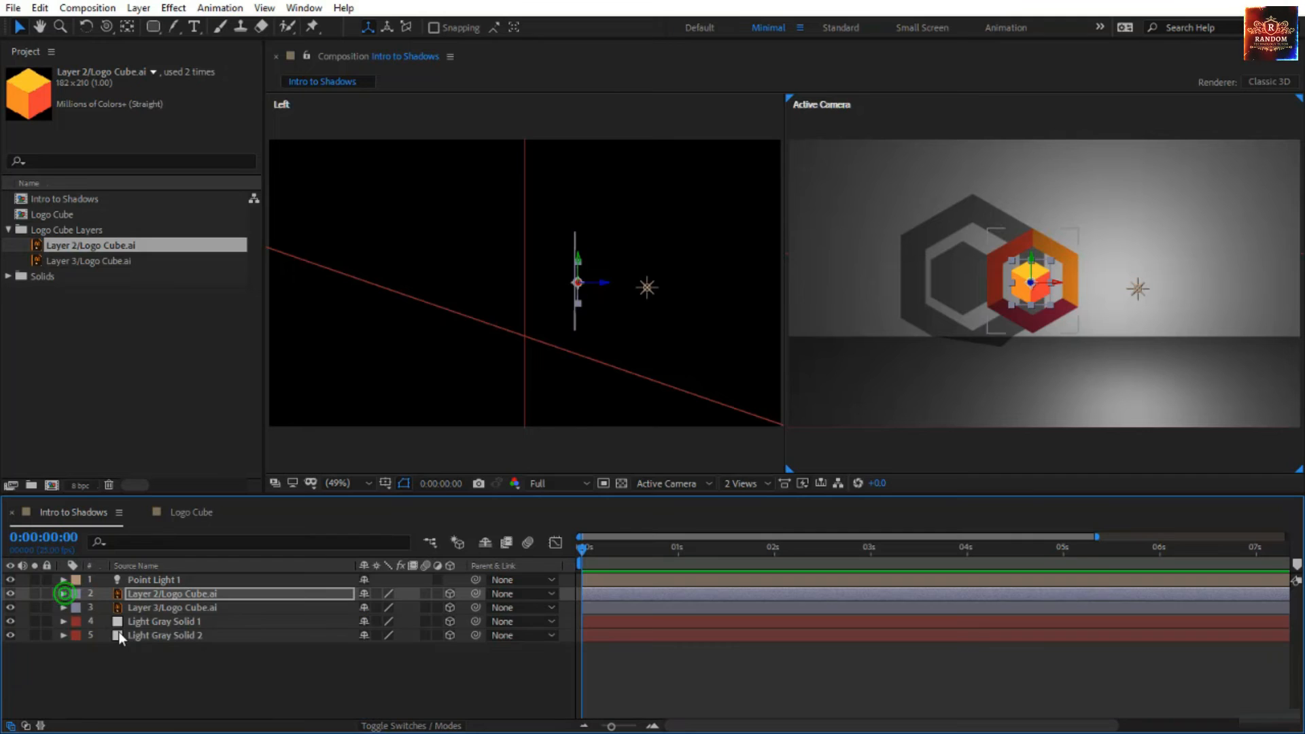
# Turn off the Accepts Lights material option of the Layer 3/Logo Cube.ai hexagon.
pyautogui.click(150, 607)
pyautogui.click(63, 607)
pyautogui.scroll(-2, 86, 664)
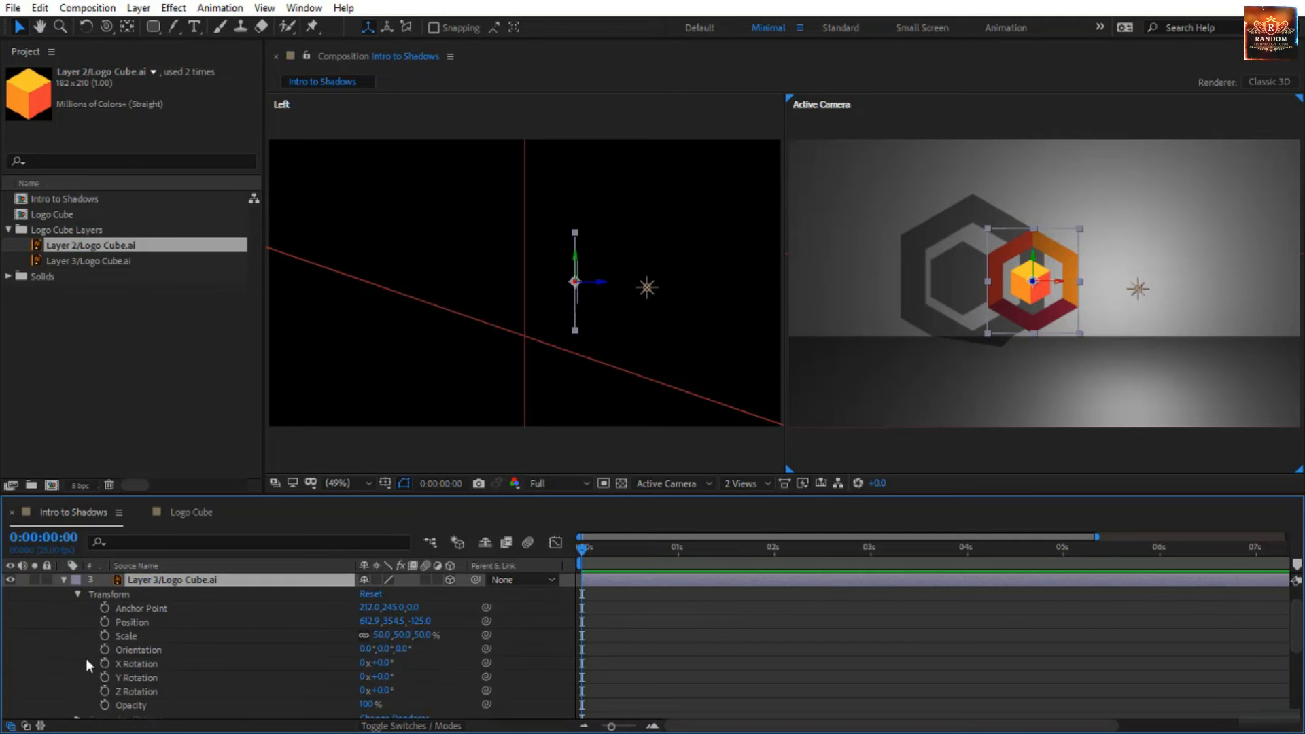
pyautogui.click(78, 594)
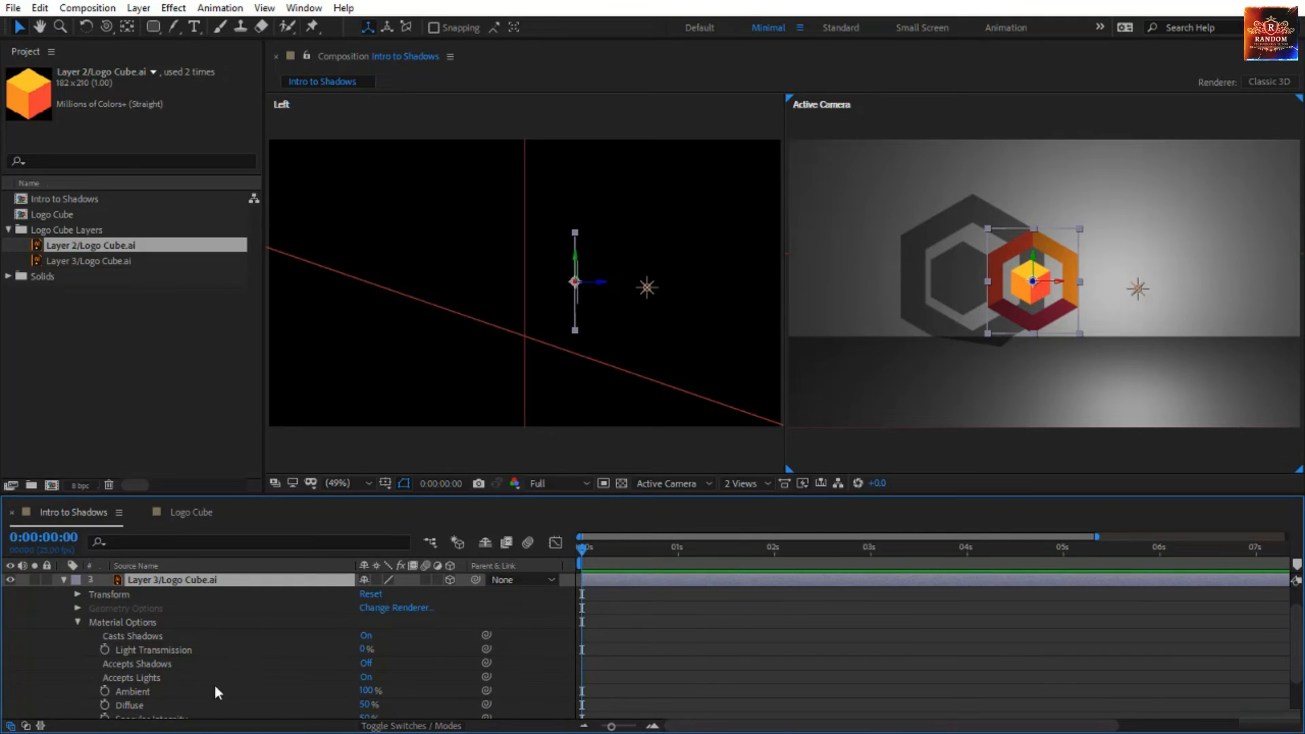
pyautogui.click(364, 678)
pyautogui.click(648, 664)
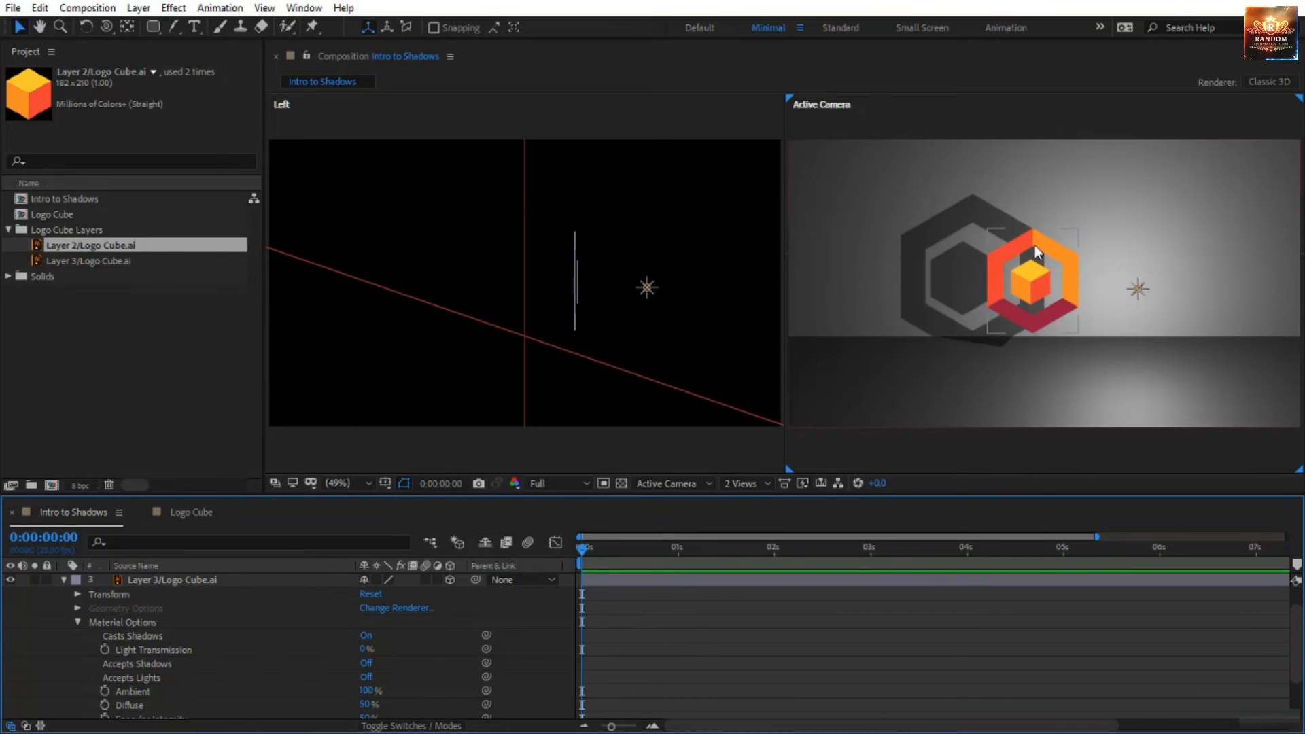
# Lower Point Light 1 to about the line where floor and backdrop meet, and nudge the cube layer slightly right inside the hexagon.
pyautogui.click(1140, 288)
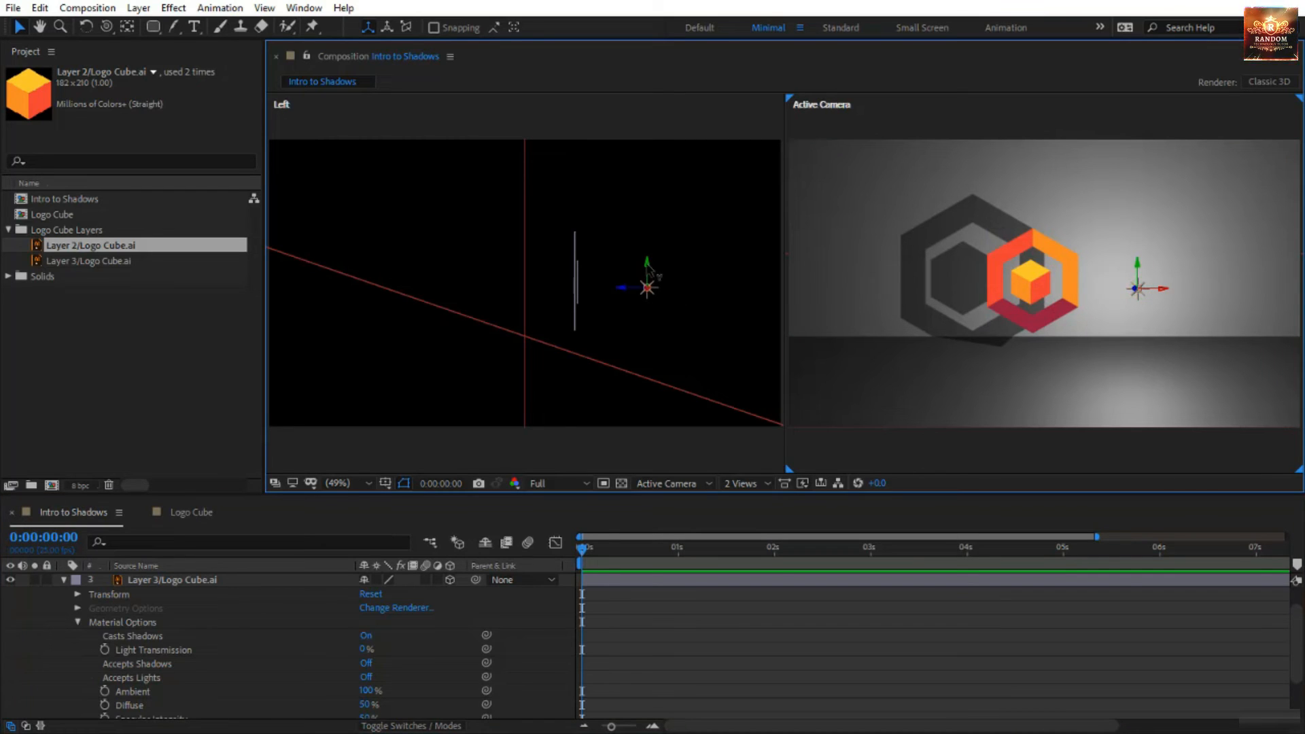
pyautogui.moveTo(647, 283); pyautogui.dragTo(644, 306)
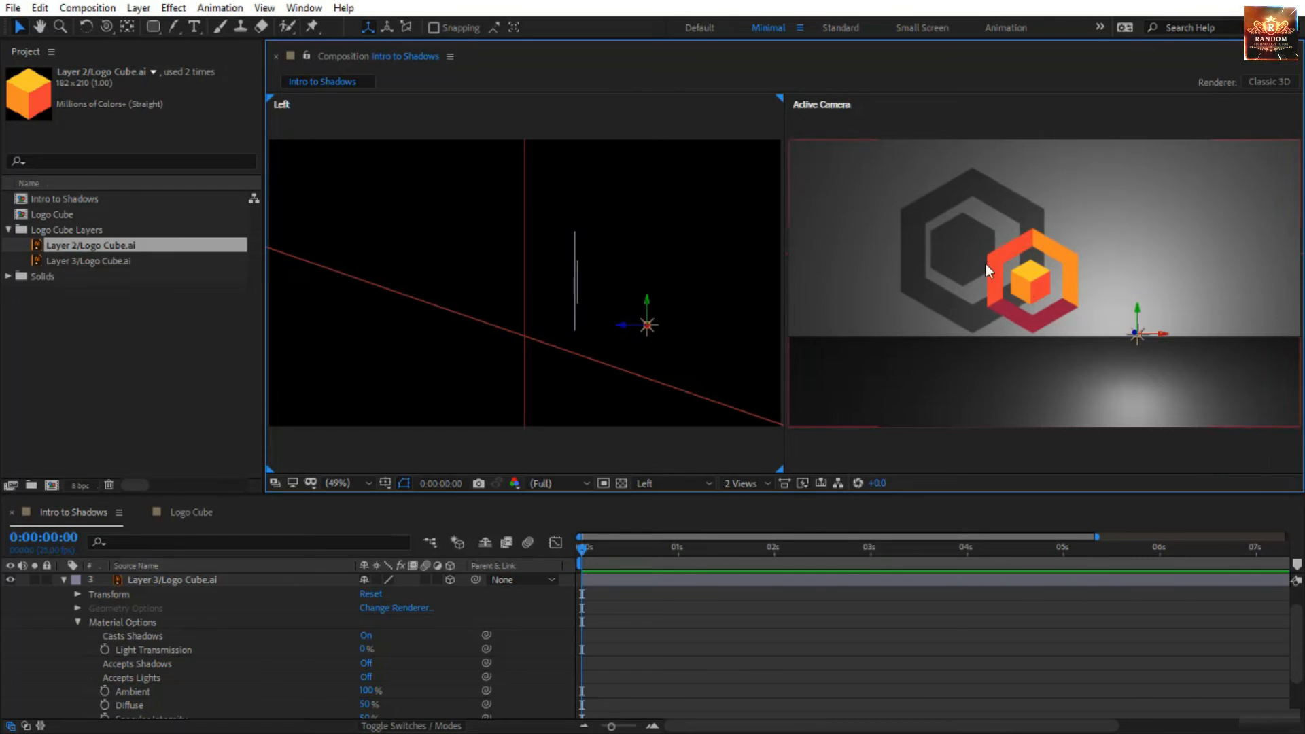
pyautogui.click(1011, 290)
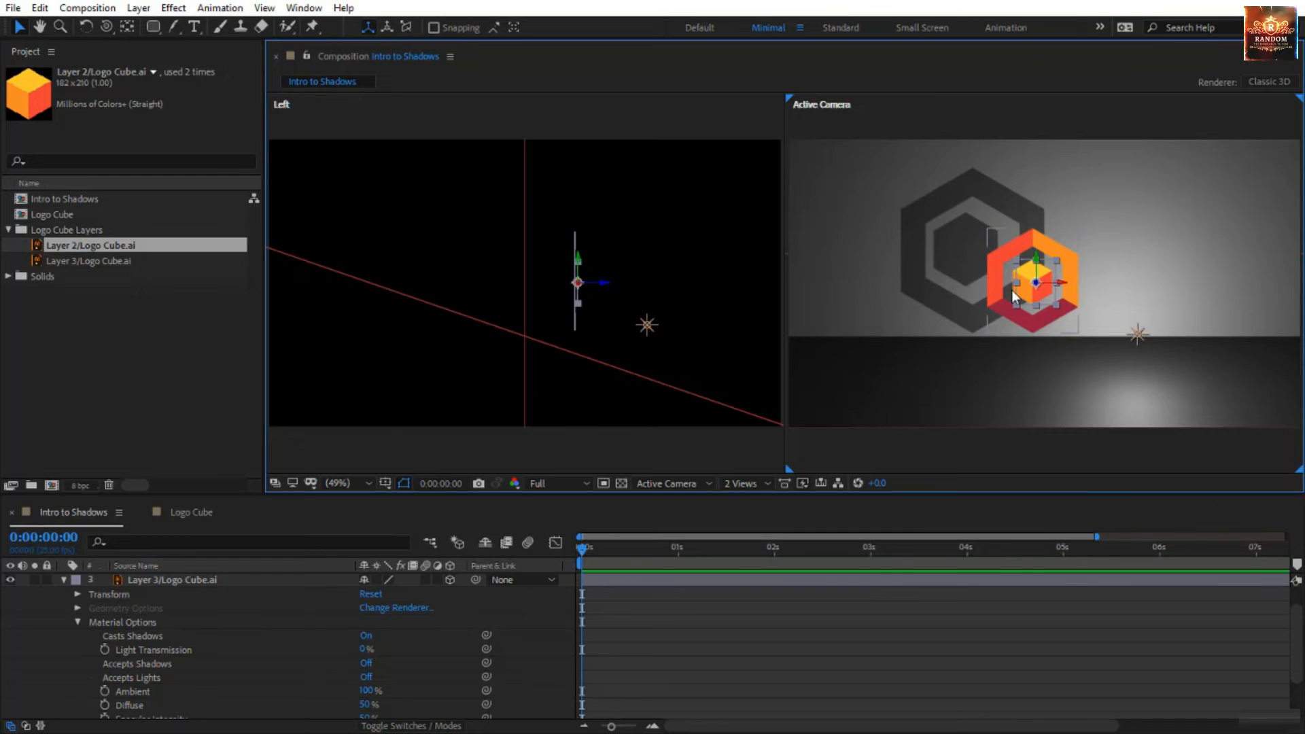
pyautogui.click(1137, 326)
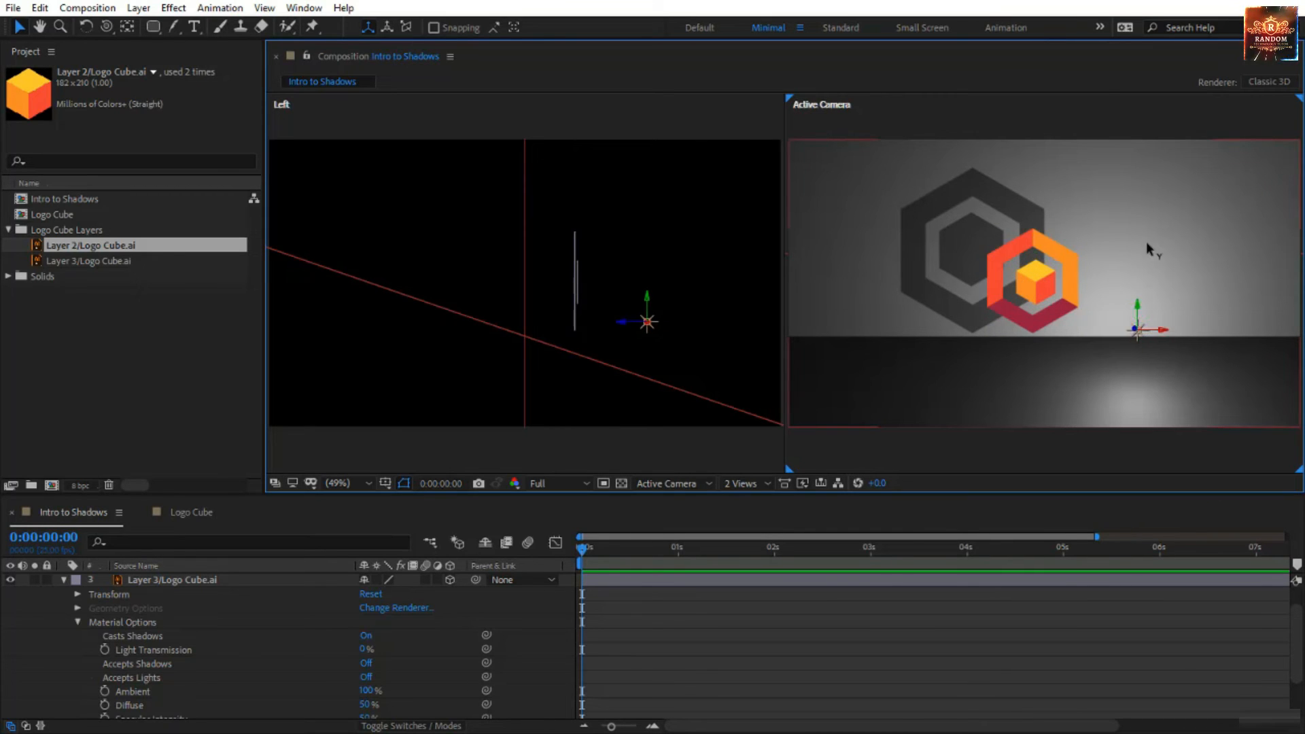
pyautogui.scroll(5, 390, 613)
pyautogui.scroll(1, 222, 602)
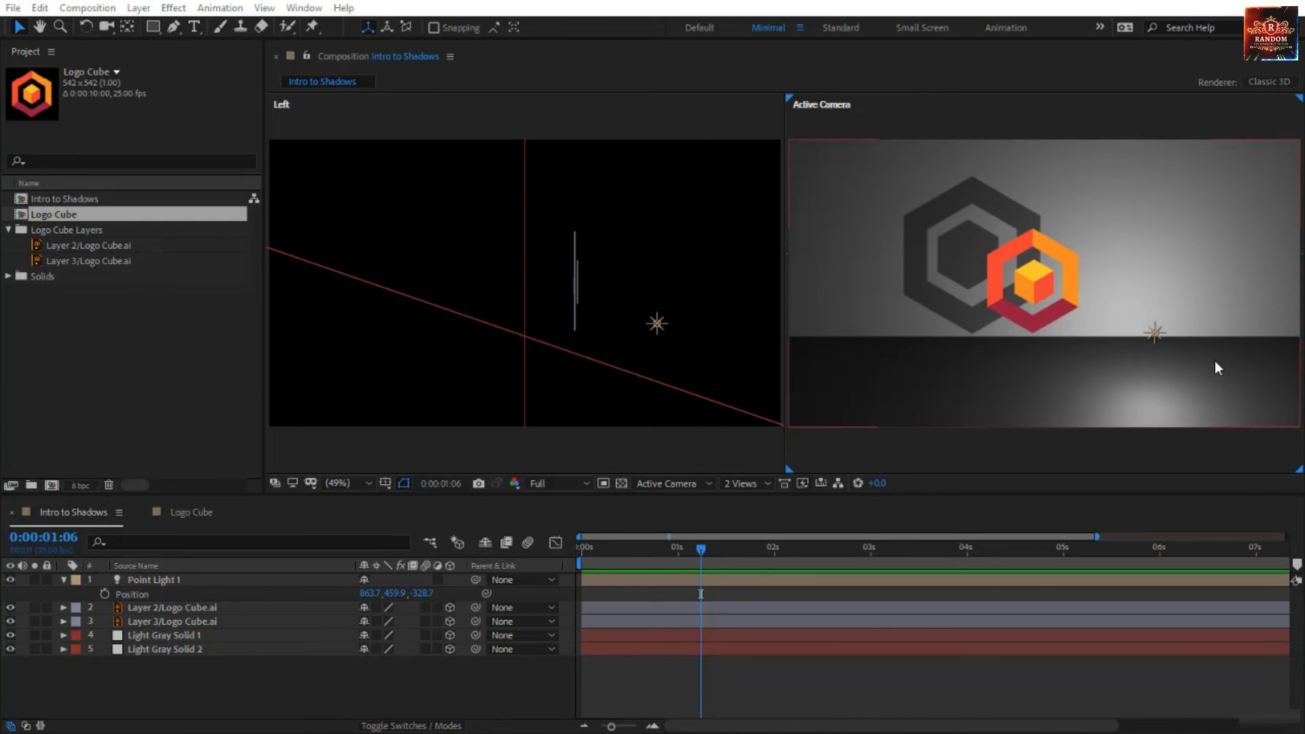
# Raise Point Light 1 above the logo and move it back behind the layers, to about Y 196.5 and Z -69.4.
pyautogui.click(1156, 331)
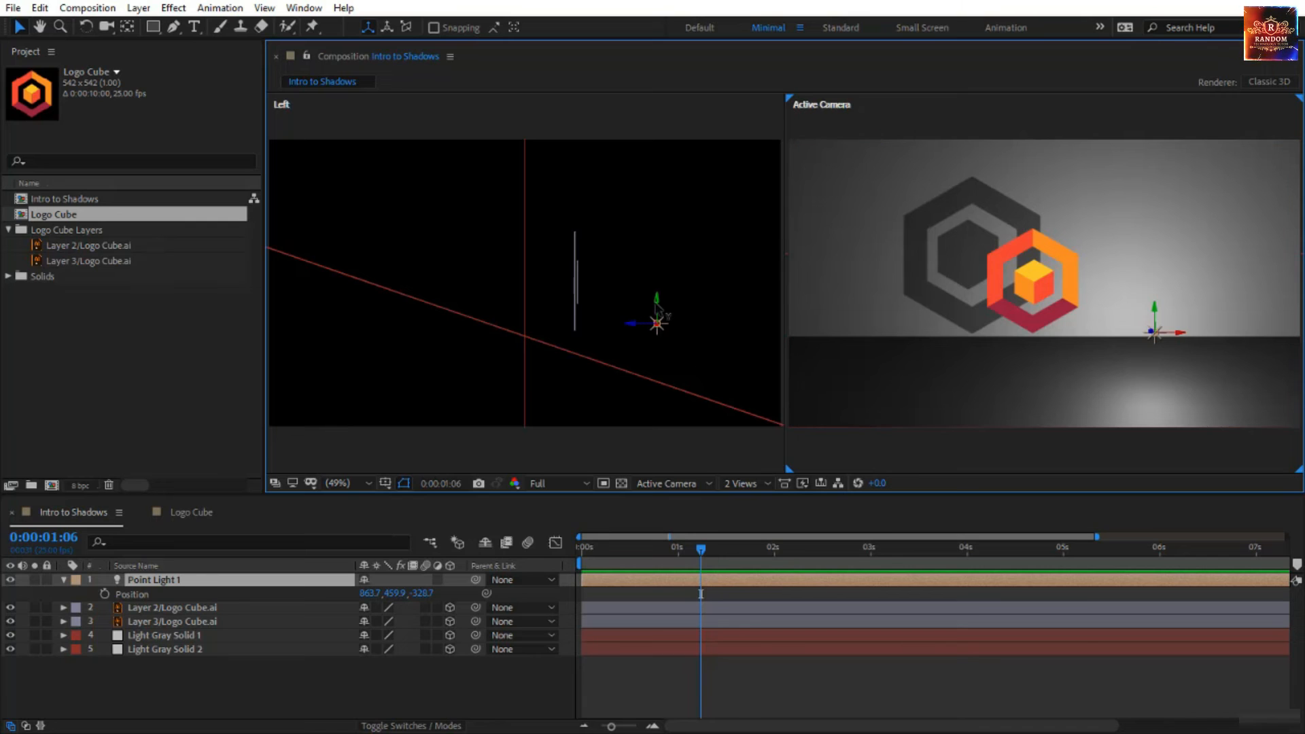
pyautogui.moveTo(660, 299); pyautogui.dragTo(661, 165)
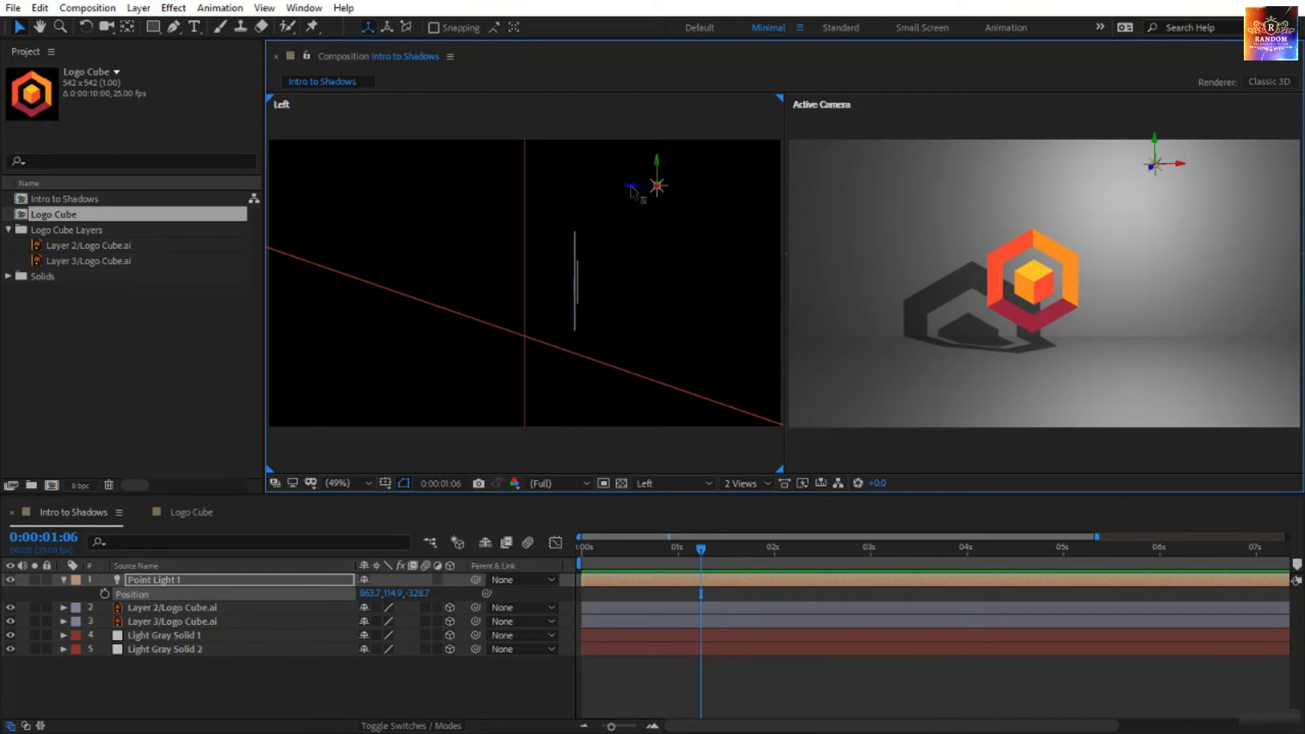
pyautogui.moveTo(631, 187); pyautogui.dragTo(549, 201)
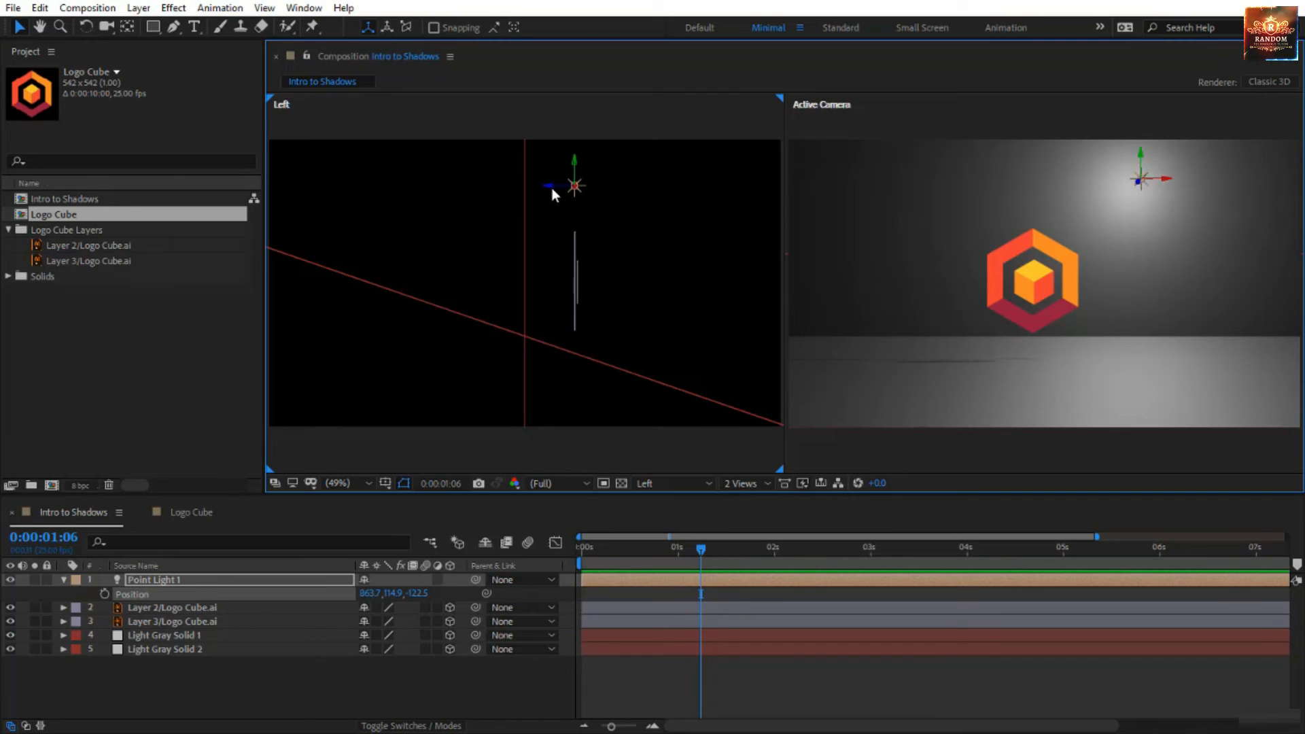
pyautogui.moveTo(552, 189); pyautogui.dragTo(530, 189)
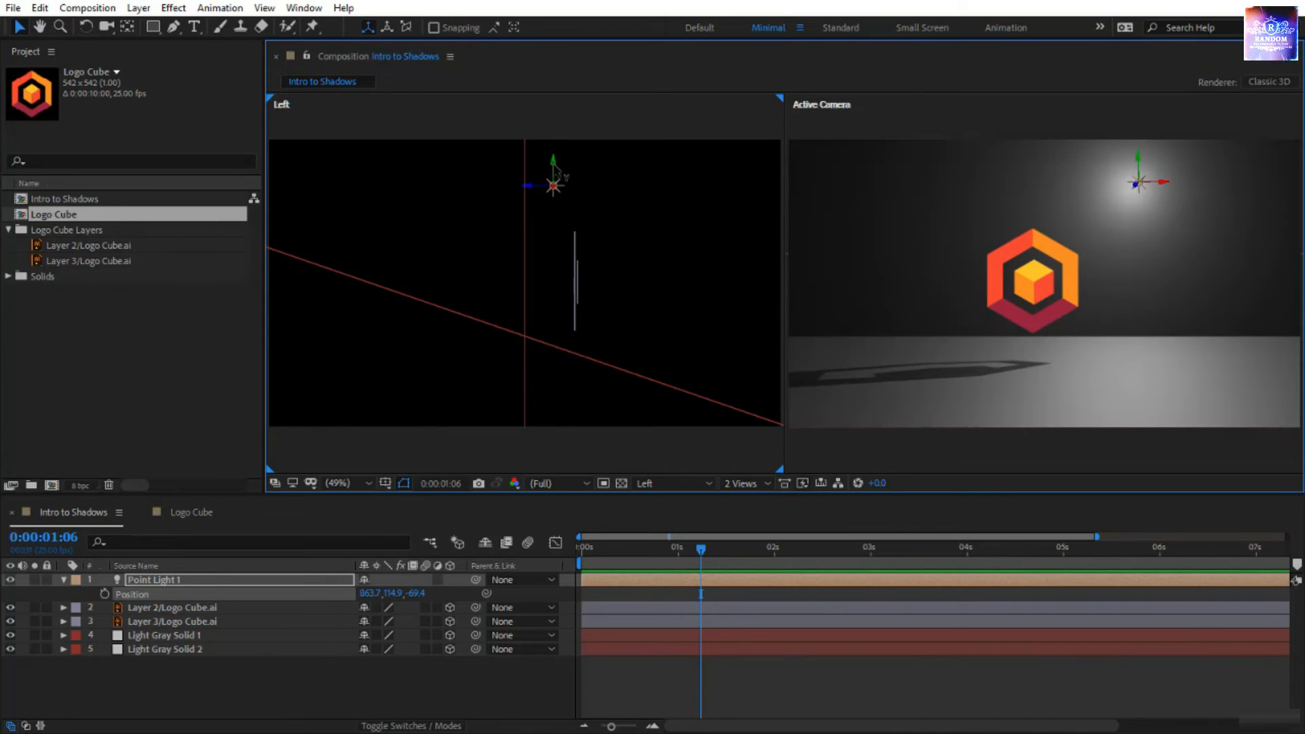
pyautogui.moveTo(556, 173); pyautogui.dragTo(557, 208)
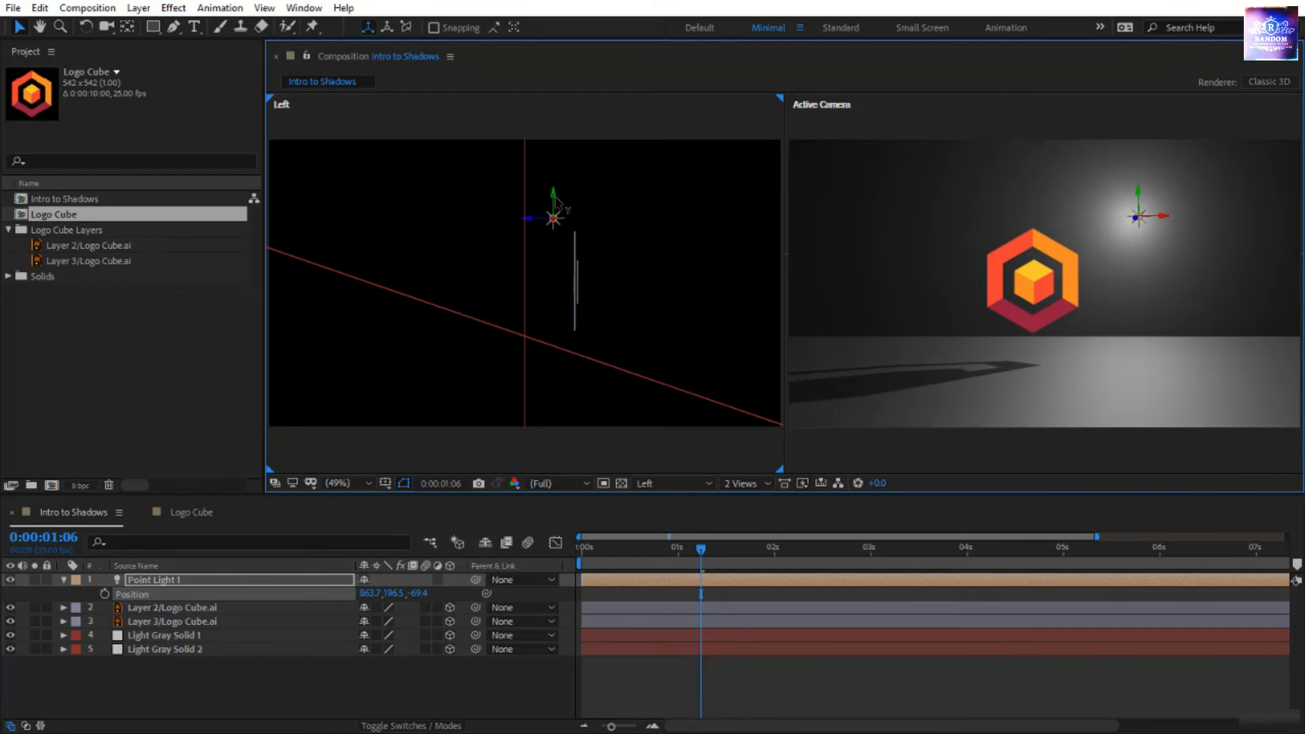
# Center Point Light 1 over the logo at about X 602.3 and adjust its height to about Y 170.
pyautogui.click(1166, 221)
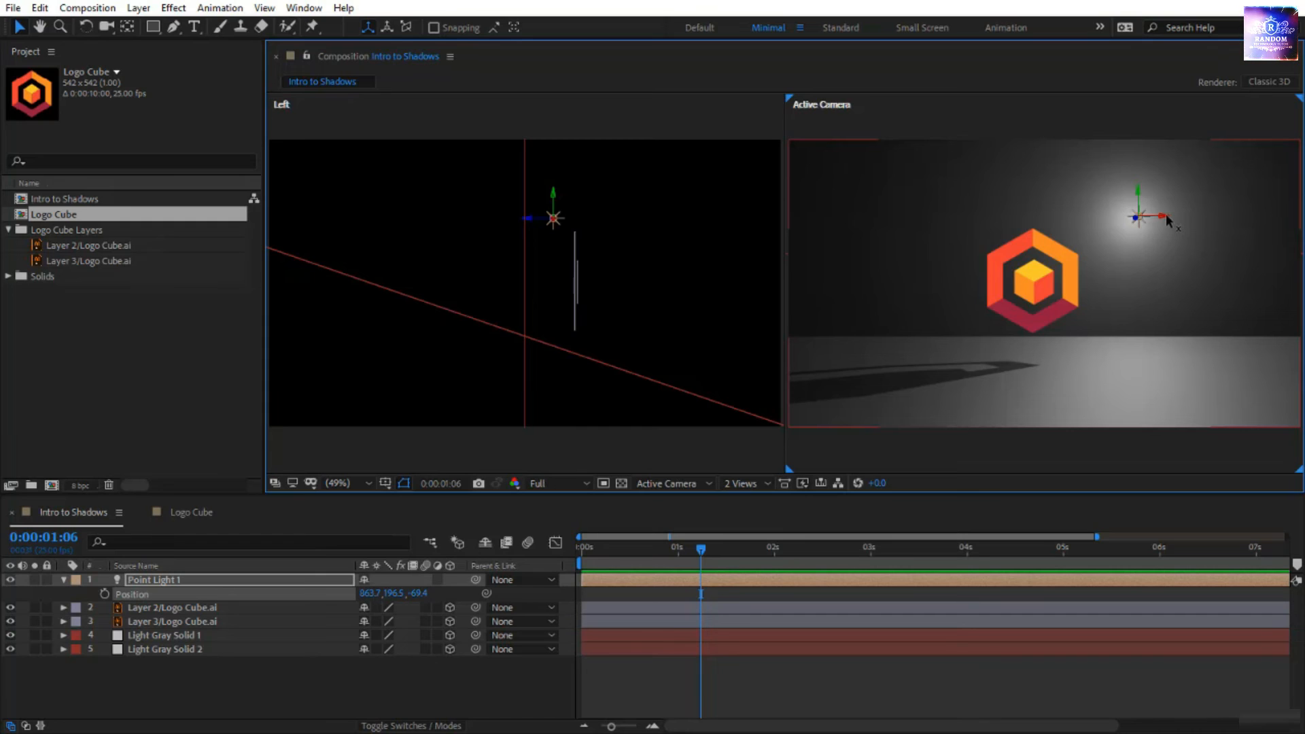
pyautogui.moveTo(1166, 221); pyautogui.dragTo(1064, 222)
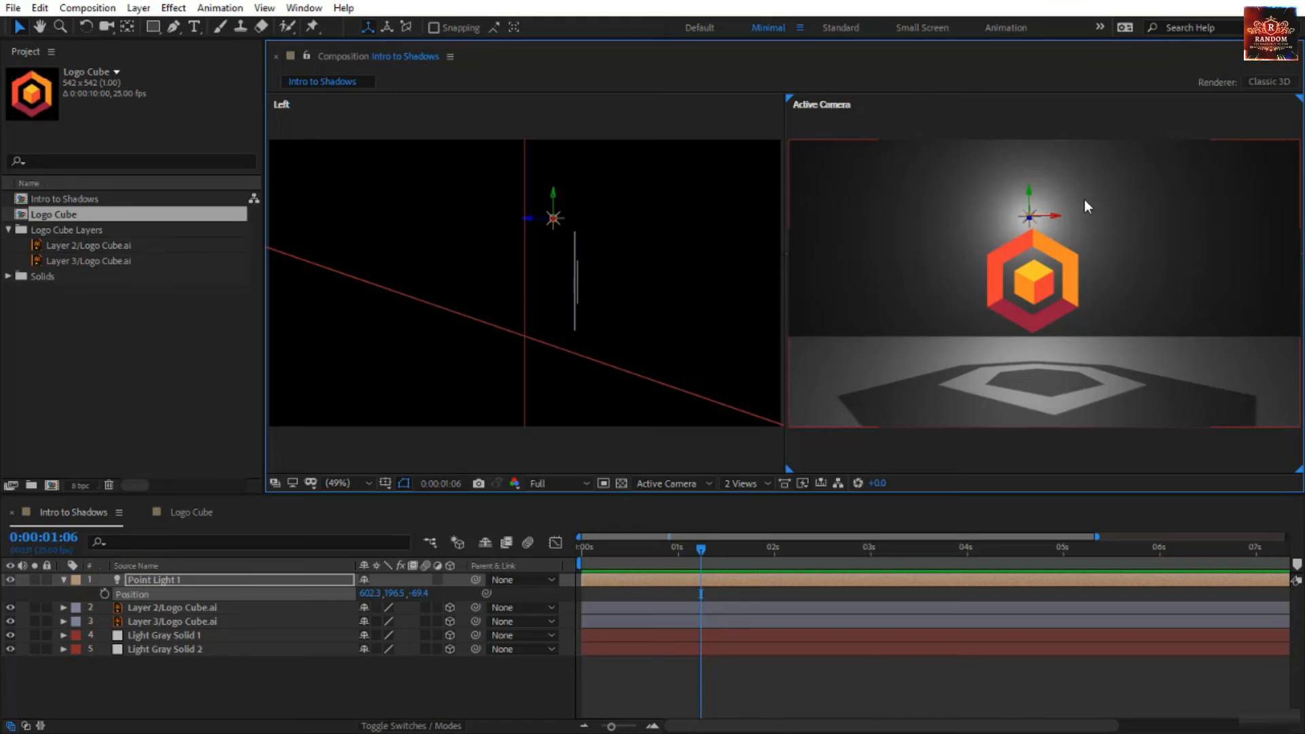
pyautogui.moveTo(1029, 193); pyautogui.dragTo(1026, 212)
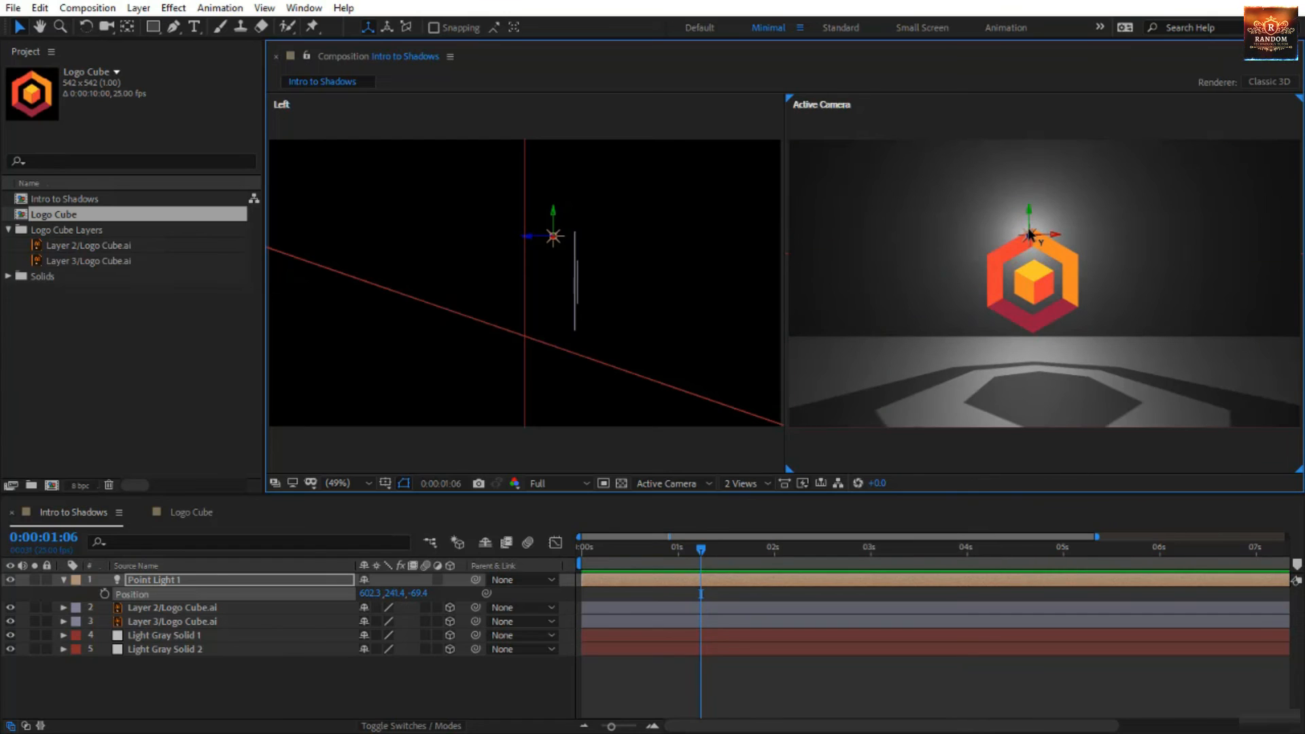
pyautogui.moveTo(1032, 211); pyautogui.dragTo(1031, 181)
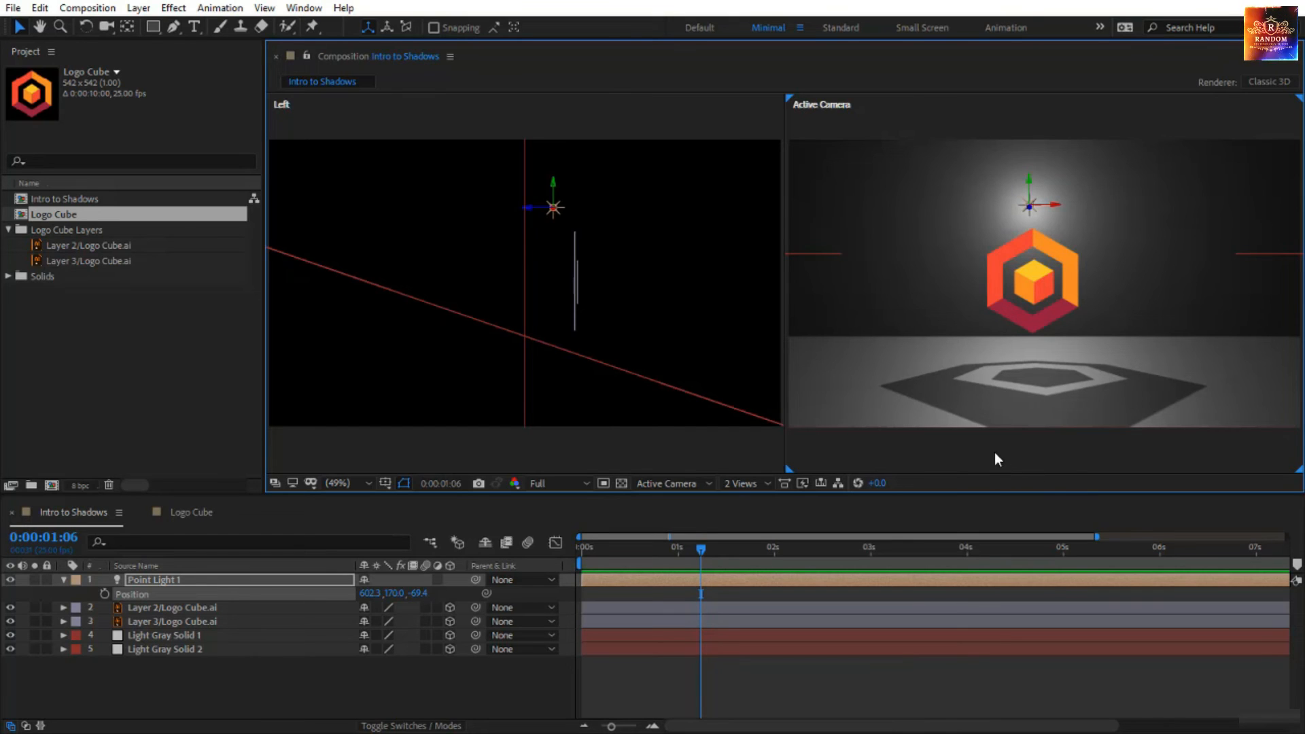
# Switch Accepts Lights on for the Layer 3/Logo Cube.ai hexagon and back off to compare its backlit look.
pyautogui.click(1030, 312)
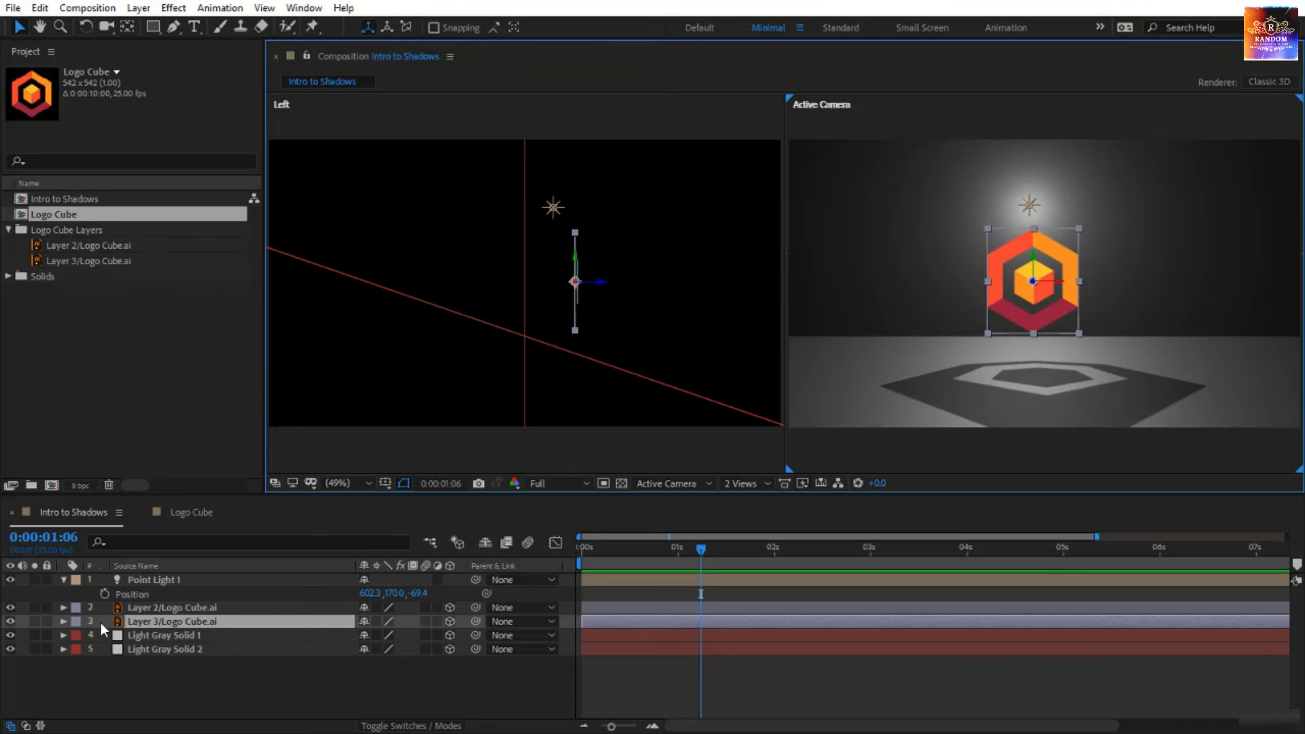
pyautogui.press('a')
pyautogui.press('a')
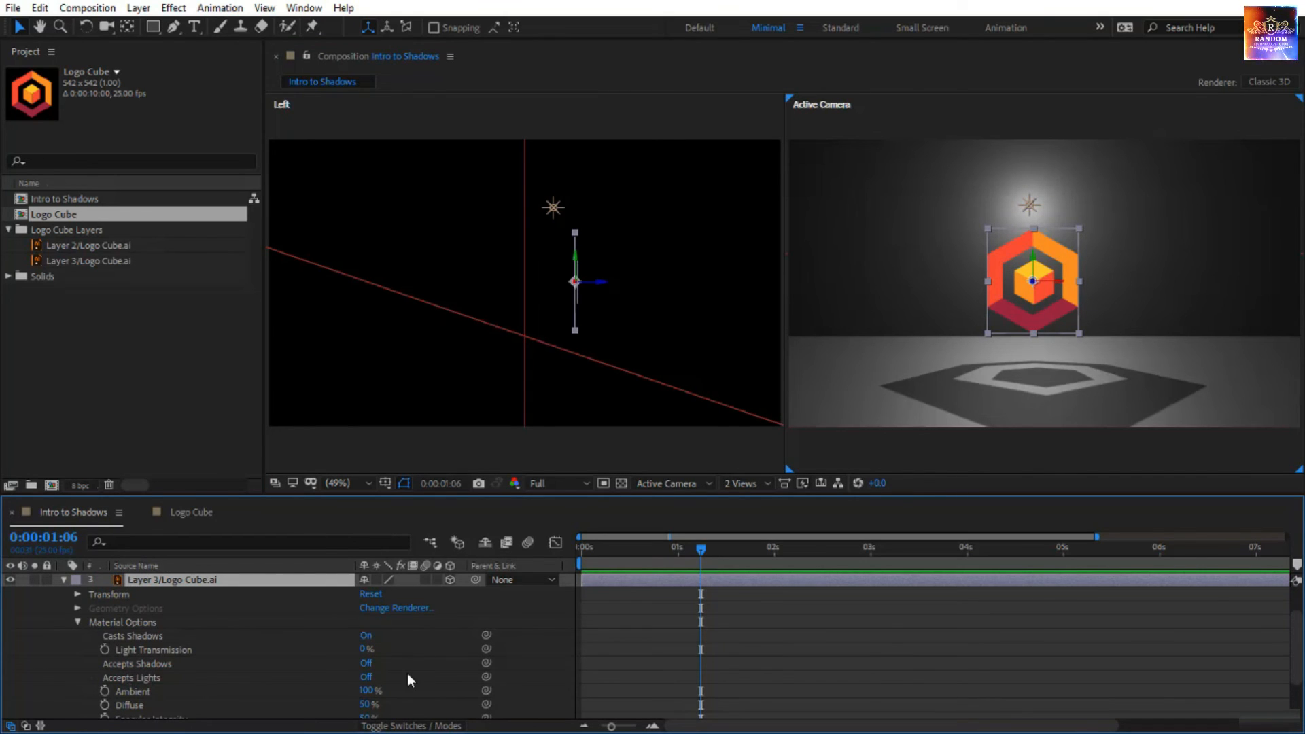
pyautogui.click(368, 679)
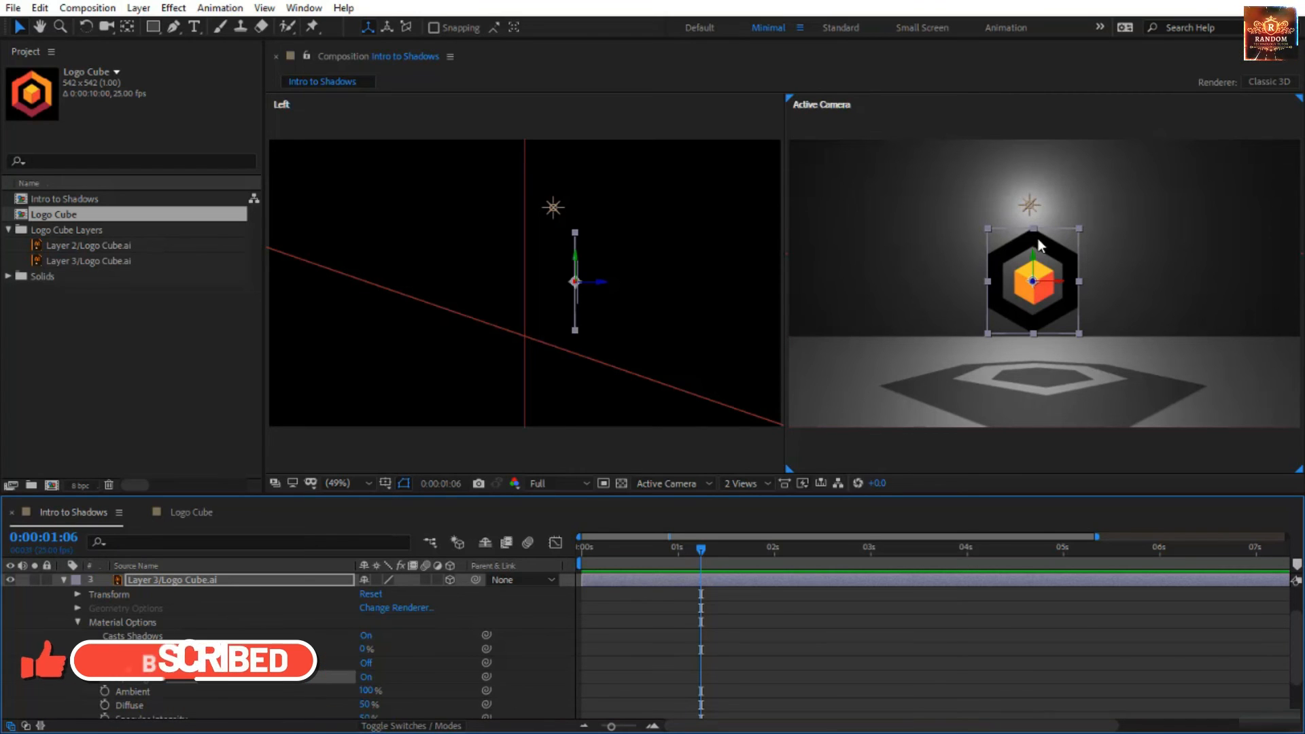
pyautogui.click(367, 679)
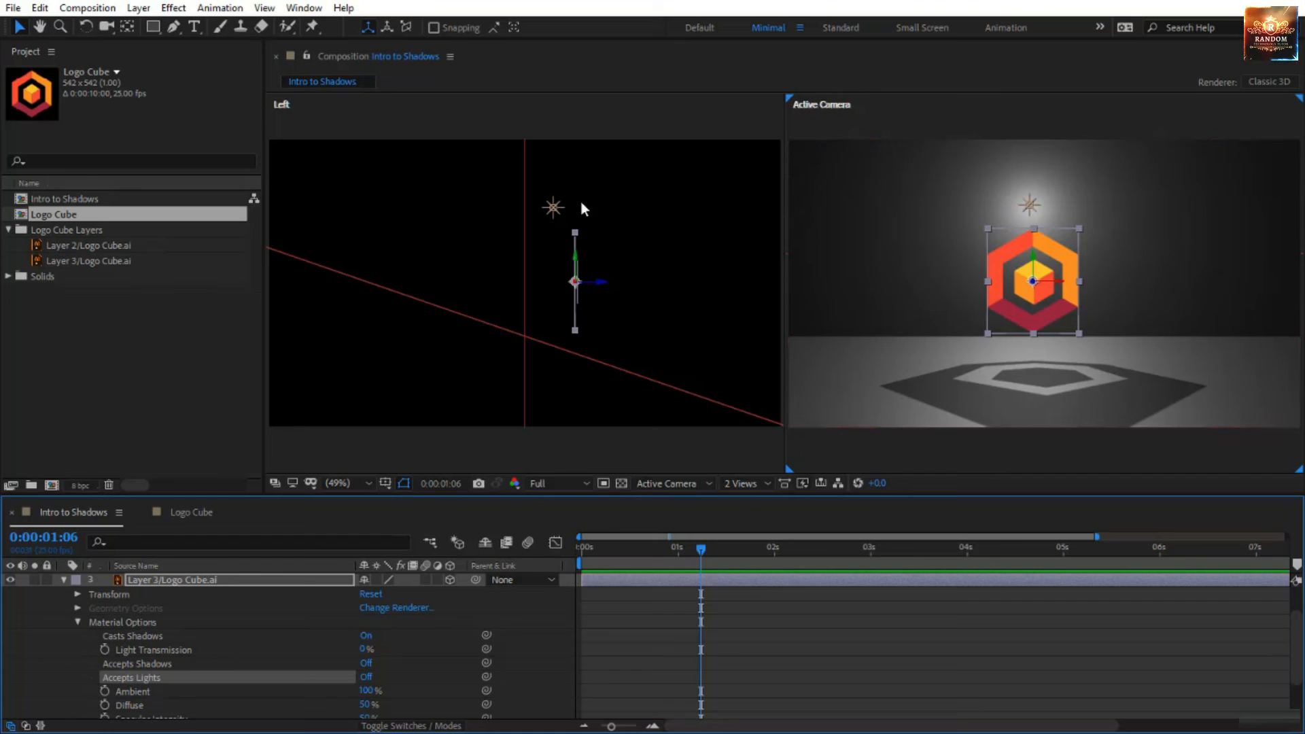
# Lower Point Light 1 along Y until it sits directly behind the center of the logo.
pyautogui.click(553, 208)
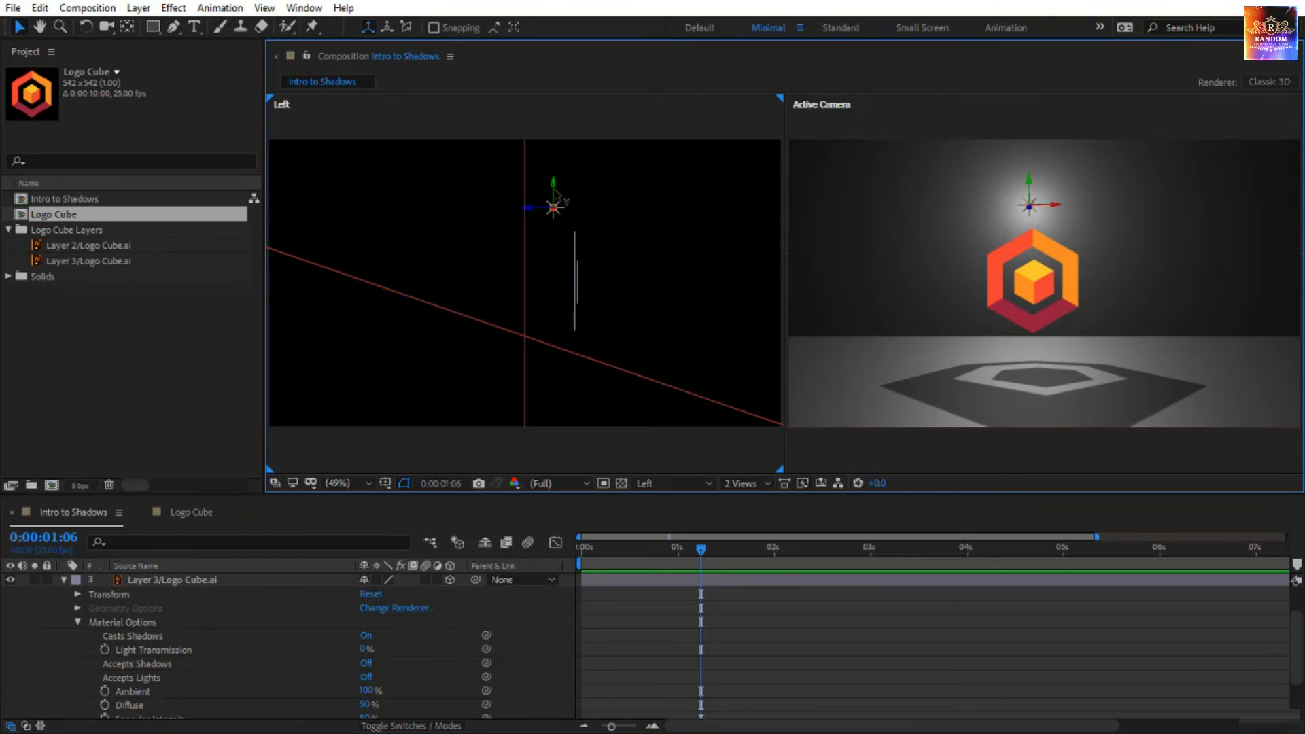
pyautogui.moveTo(556, 191); pyautogui.dragTo(556, 236)
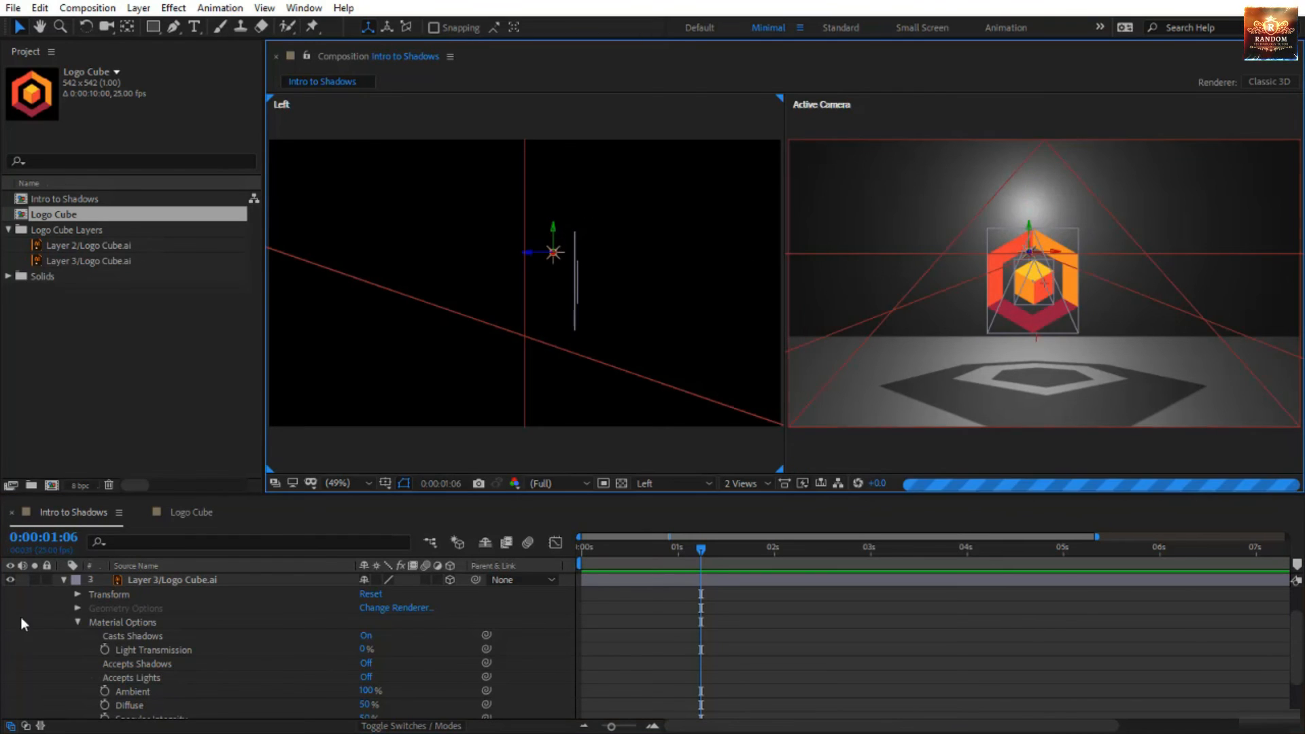
pyautogui.scroll(-2, 145, 643)
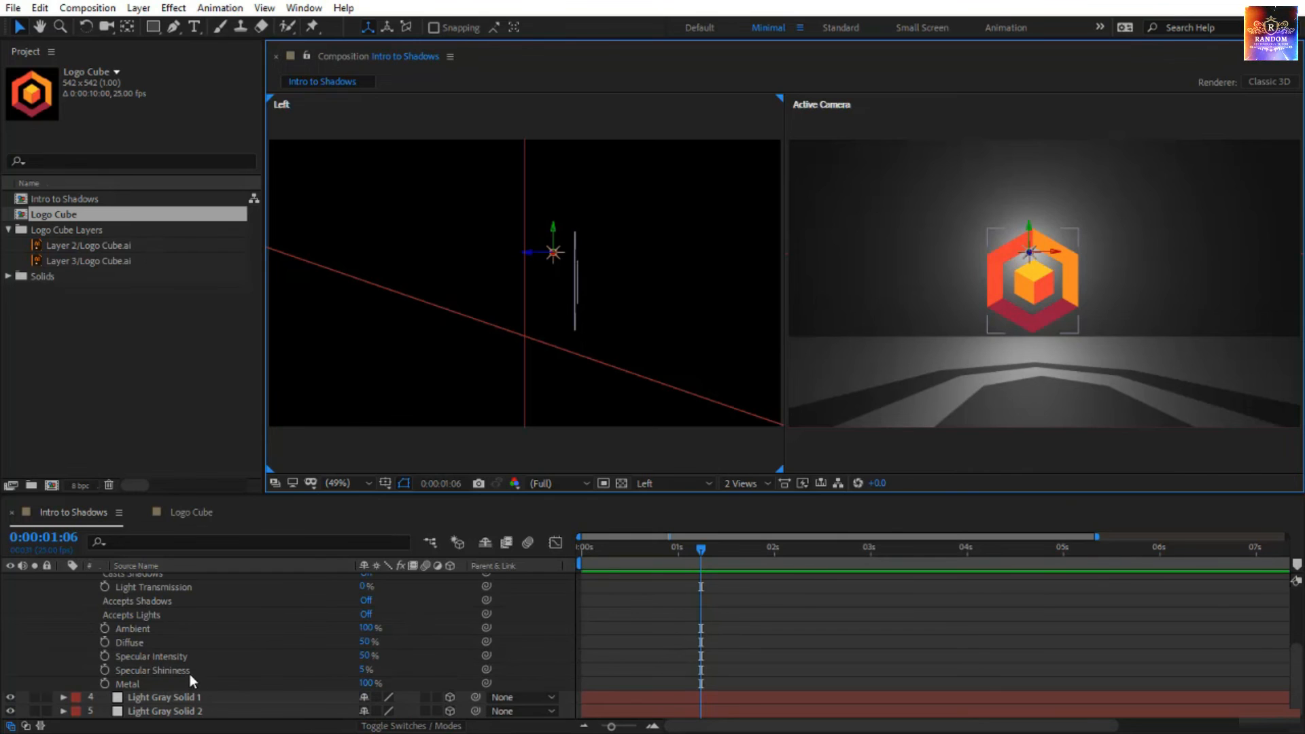
pyautogui.scroll(2, 230, 656)
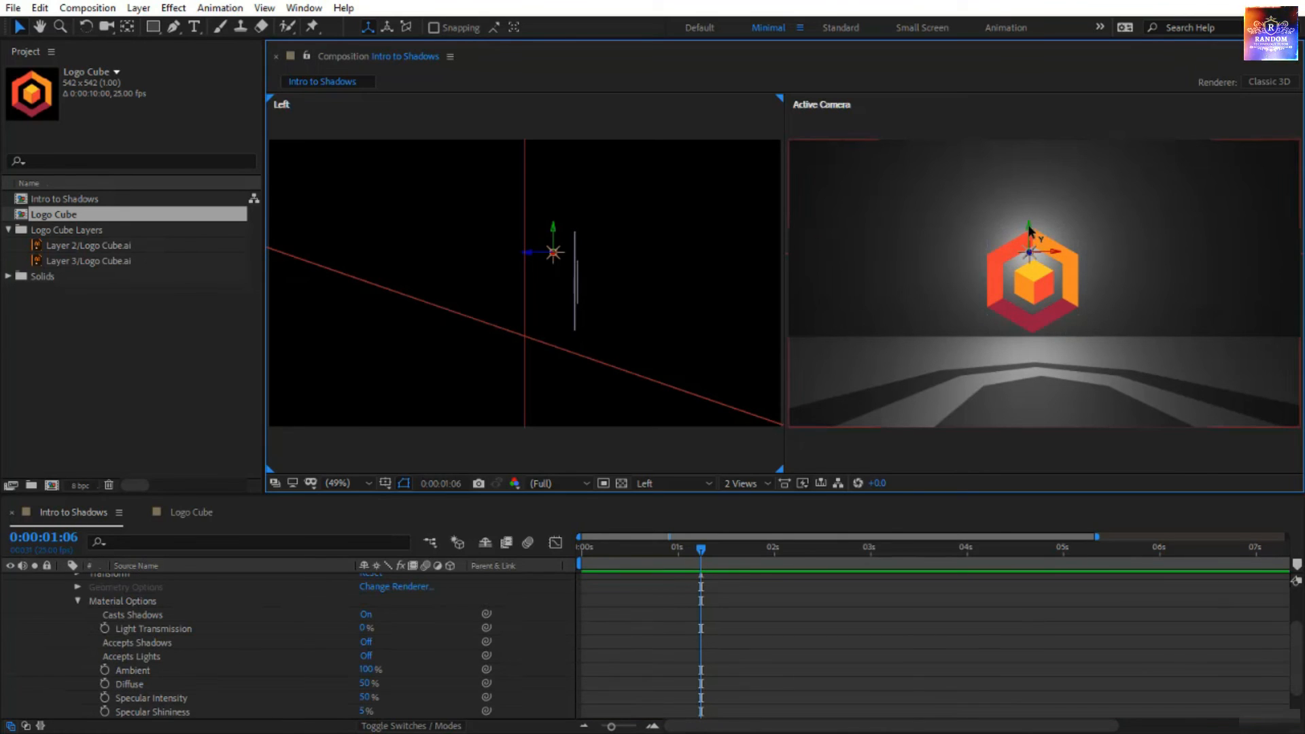
pyautogui.moveTo(1027, 225); pyautogui.dragTo(1034, 257)
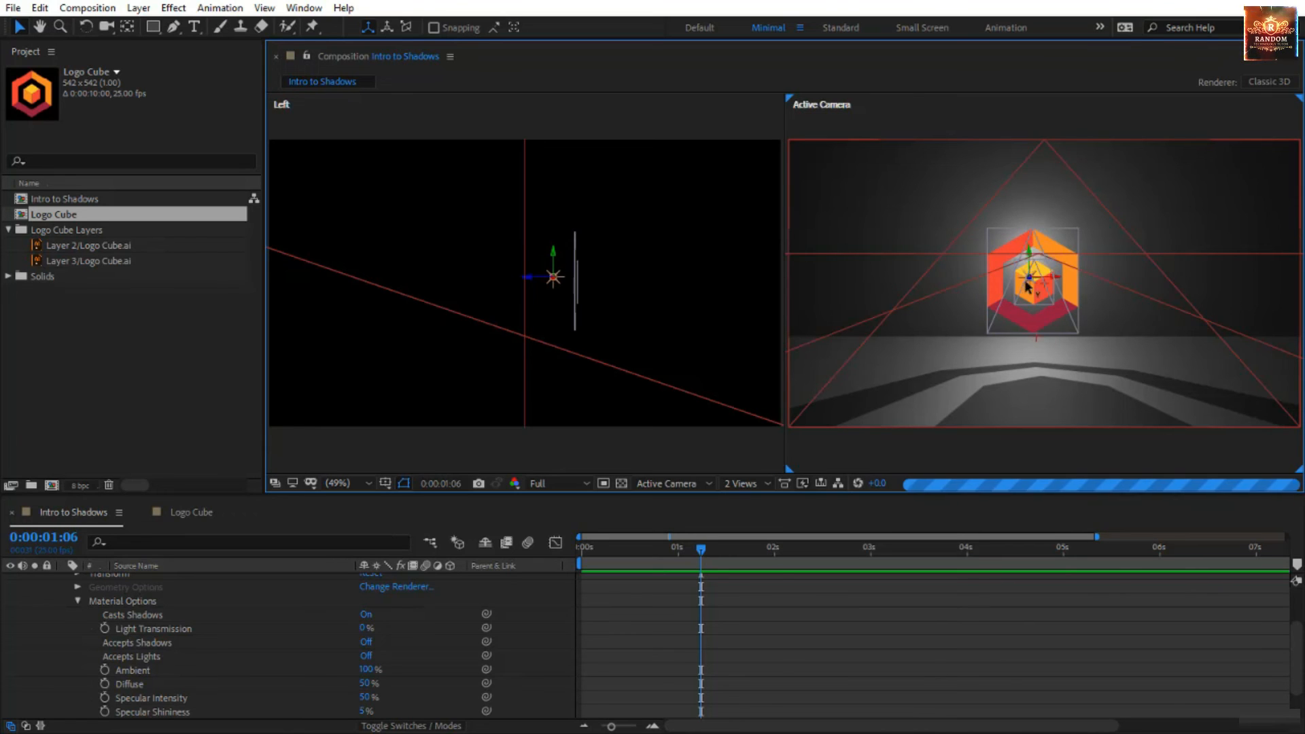
# Tilt the floor layer Light Gray Solid 1 to an X Rotation of -76°.
pyautogui.click(526, 338)
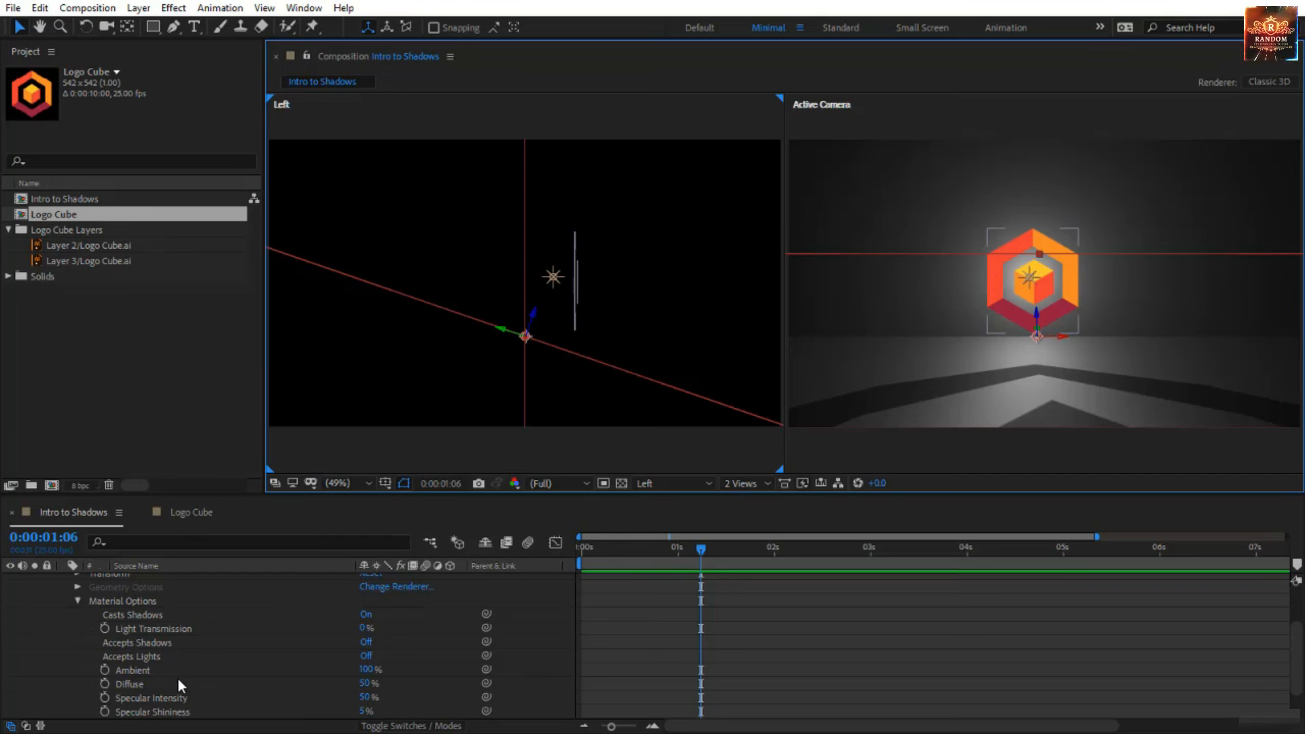
pyautogui.scroll(-3, 178, 680)
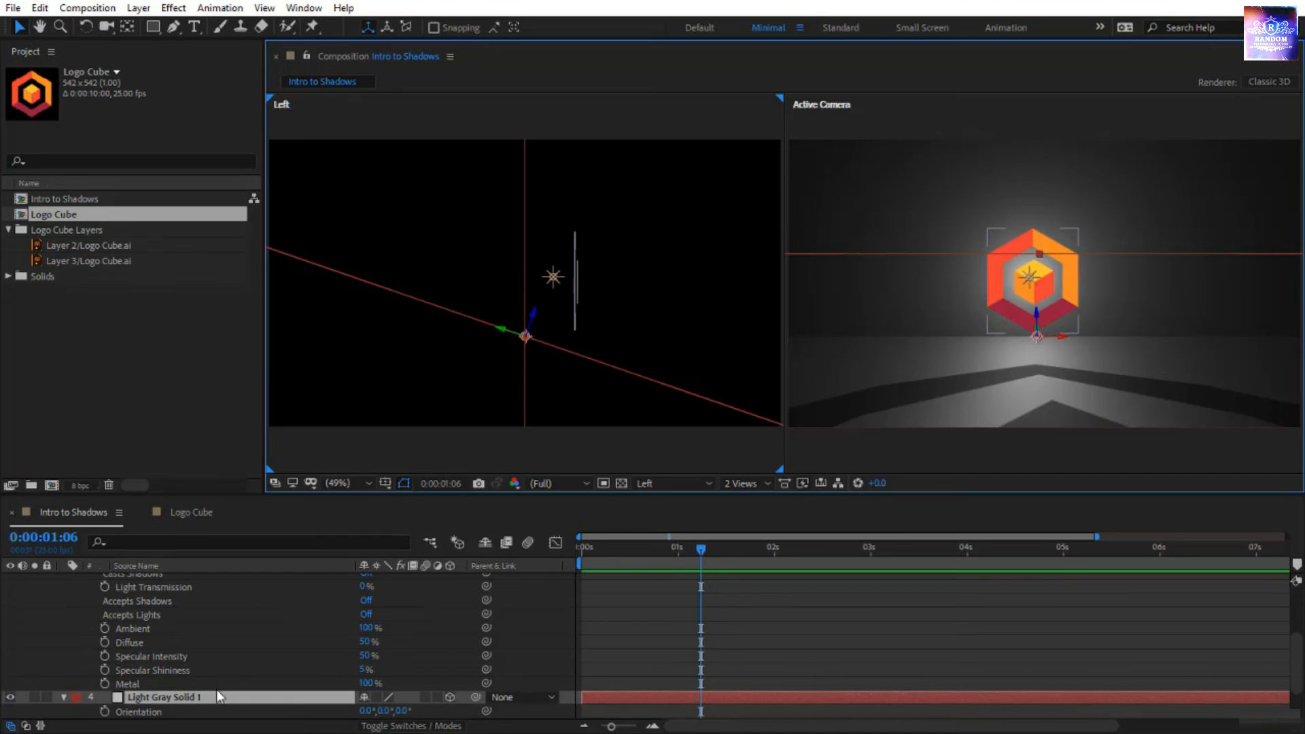
pyautogui.press('r')
pyautogui.moveTo(382, 671); pyautogui.dragTo(382, 671)
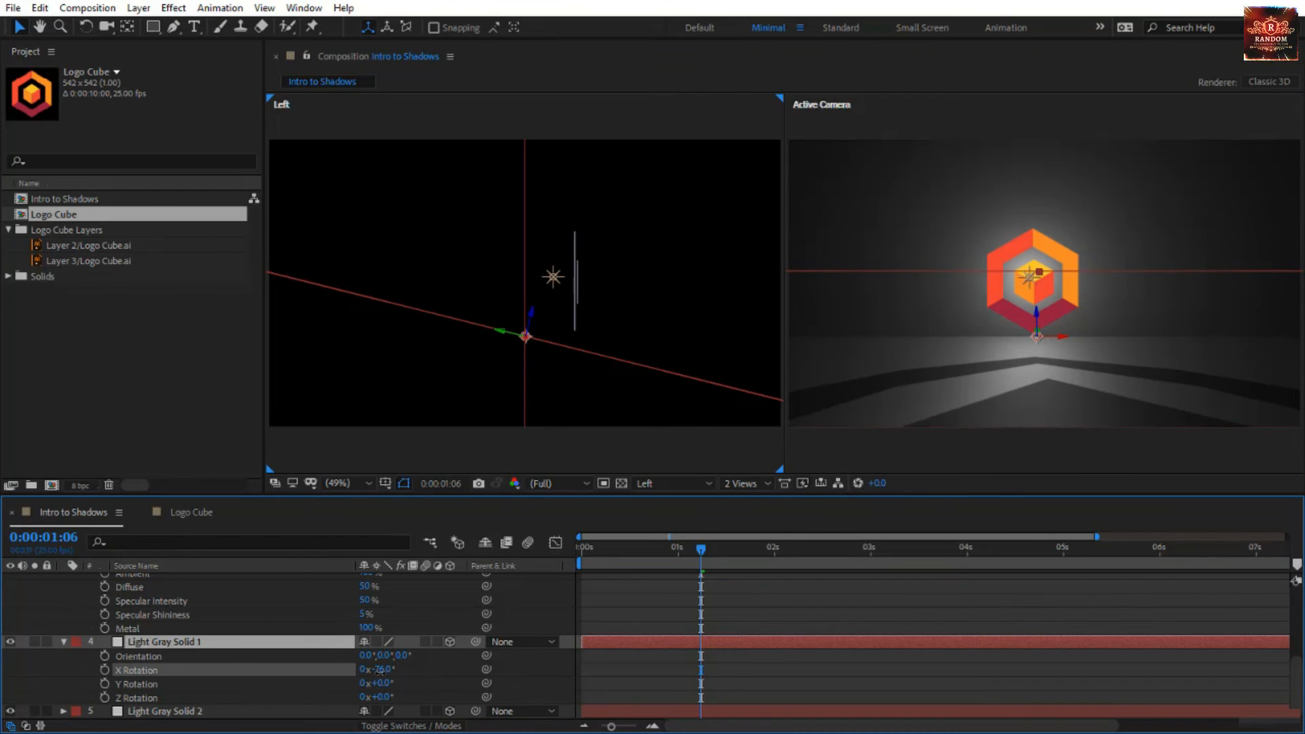
# Raise Point Light 1 above the logo and shift it slightly back, to about Y 94.4 and Z -49.0.
pyautogui.click(554, 279)
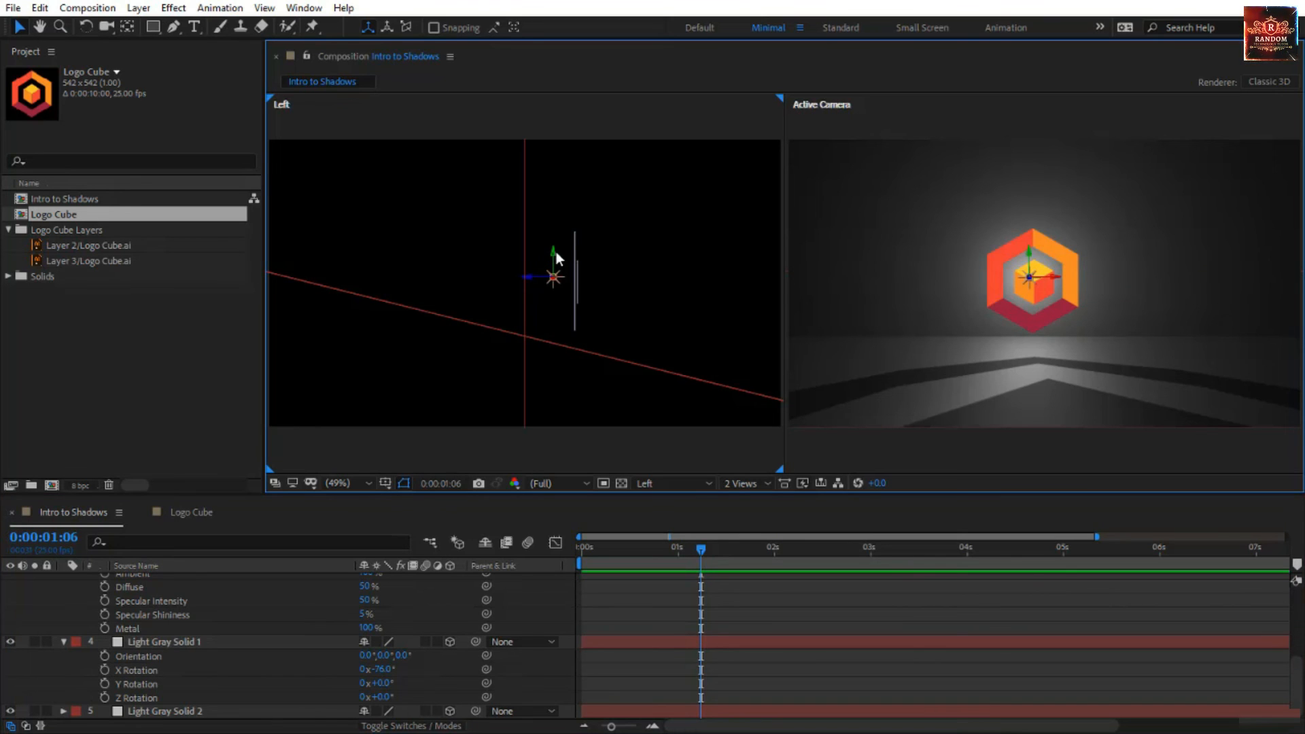
pyautogui.moveTo(556, 253); pyautogui.dragTo(552, 197)
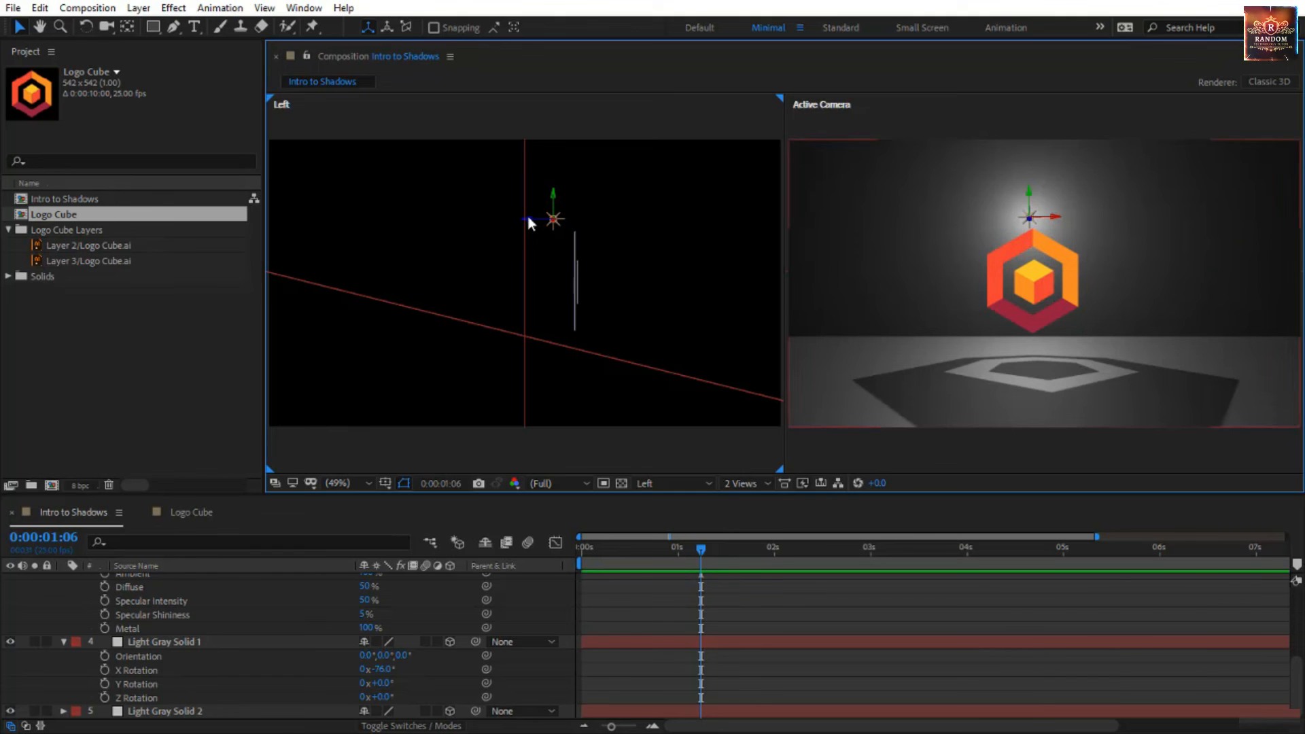
pyautogui.moveTo(528, 227); pyautogui.dragTo(519, 228)
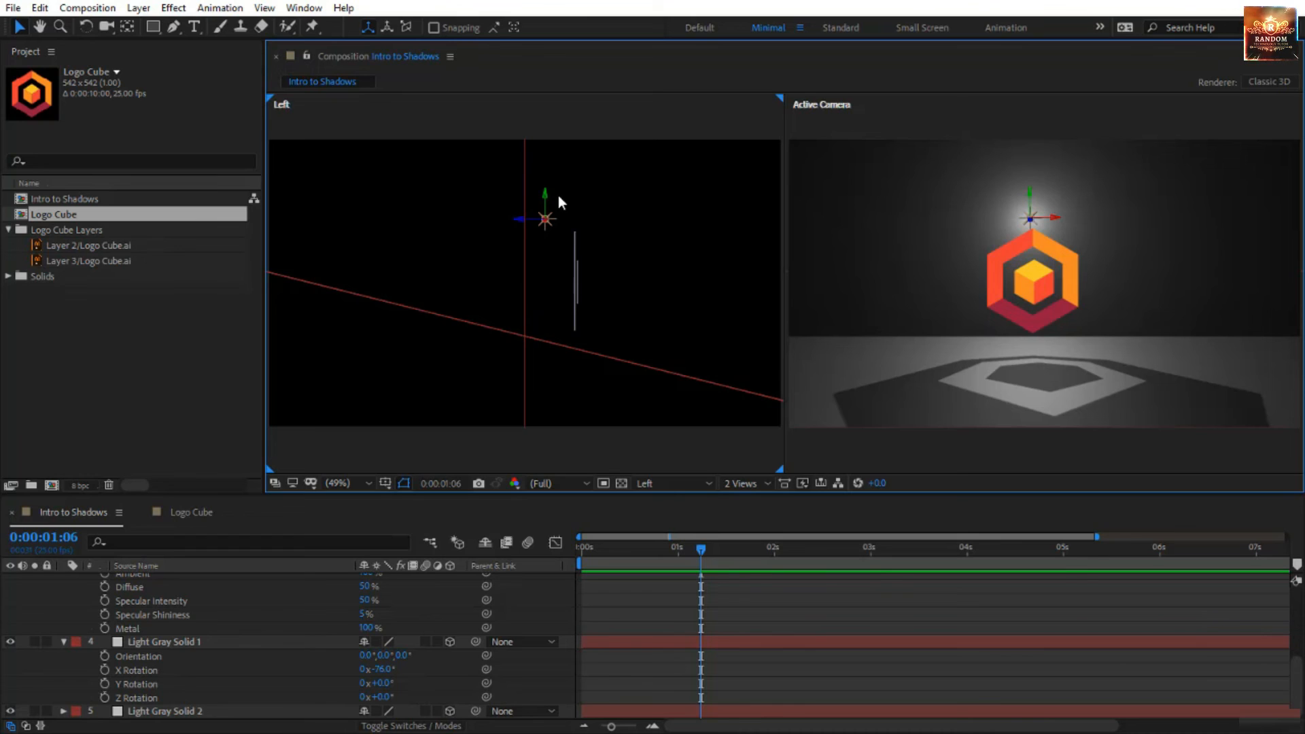
pyautogui.moveTo(545, 192); pyautogui.dragTo(548, 154)
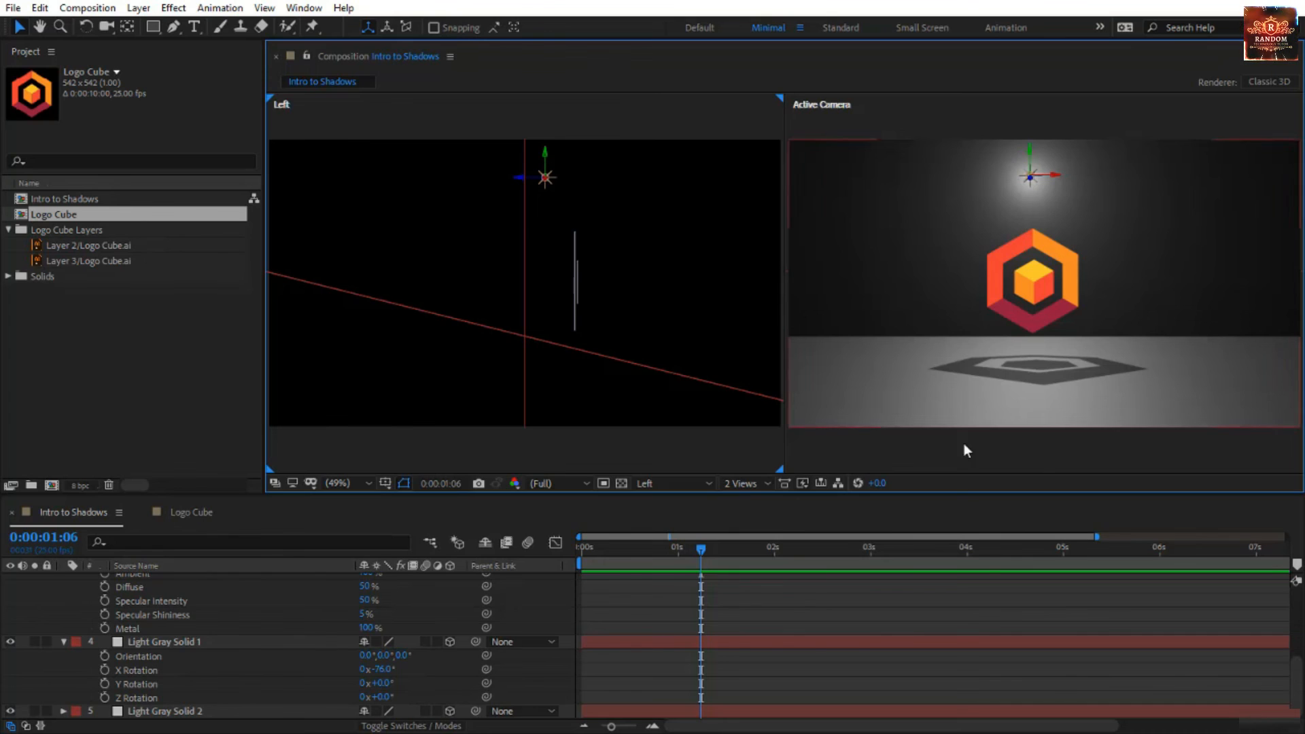
pyautogui.click(1027, 409)
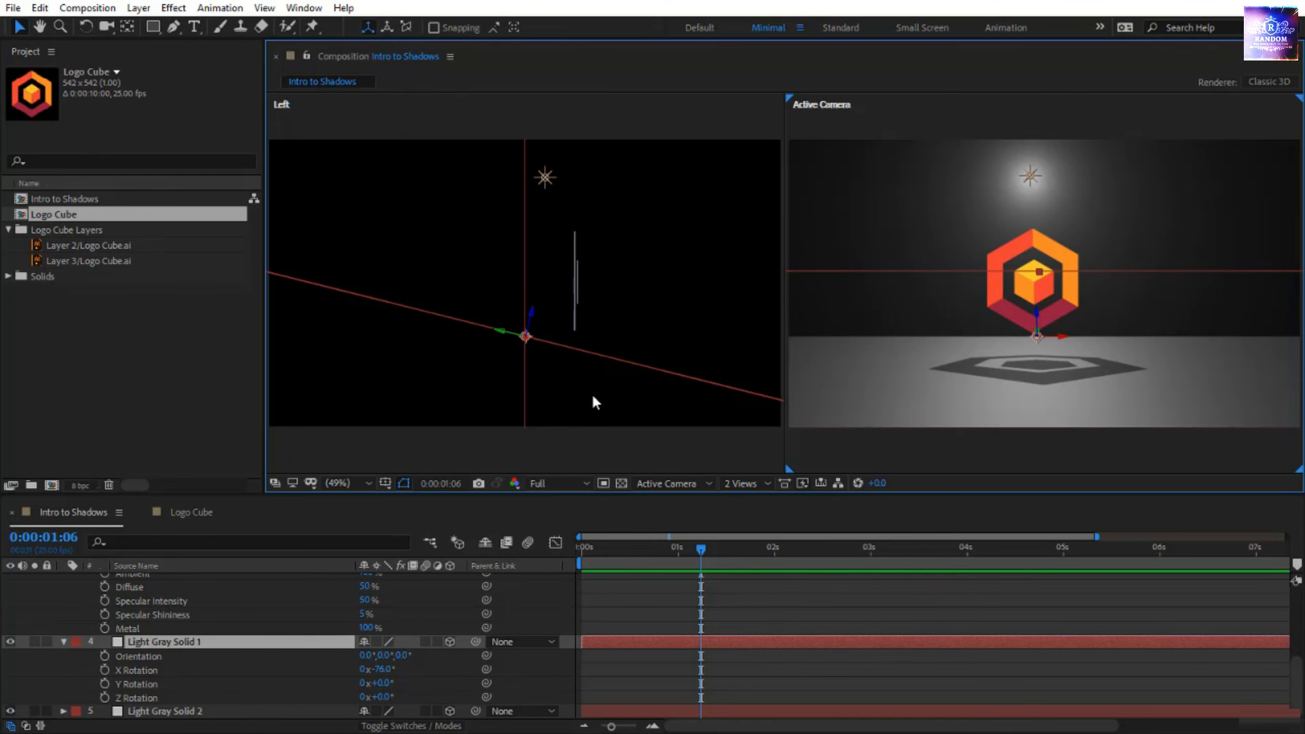
pyautogui.click(995, 443)
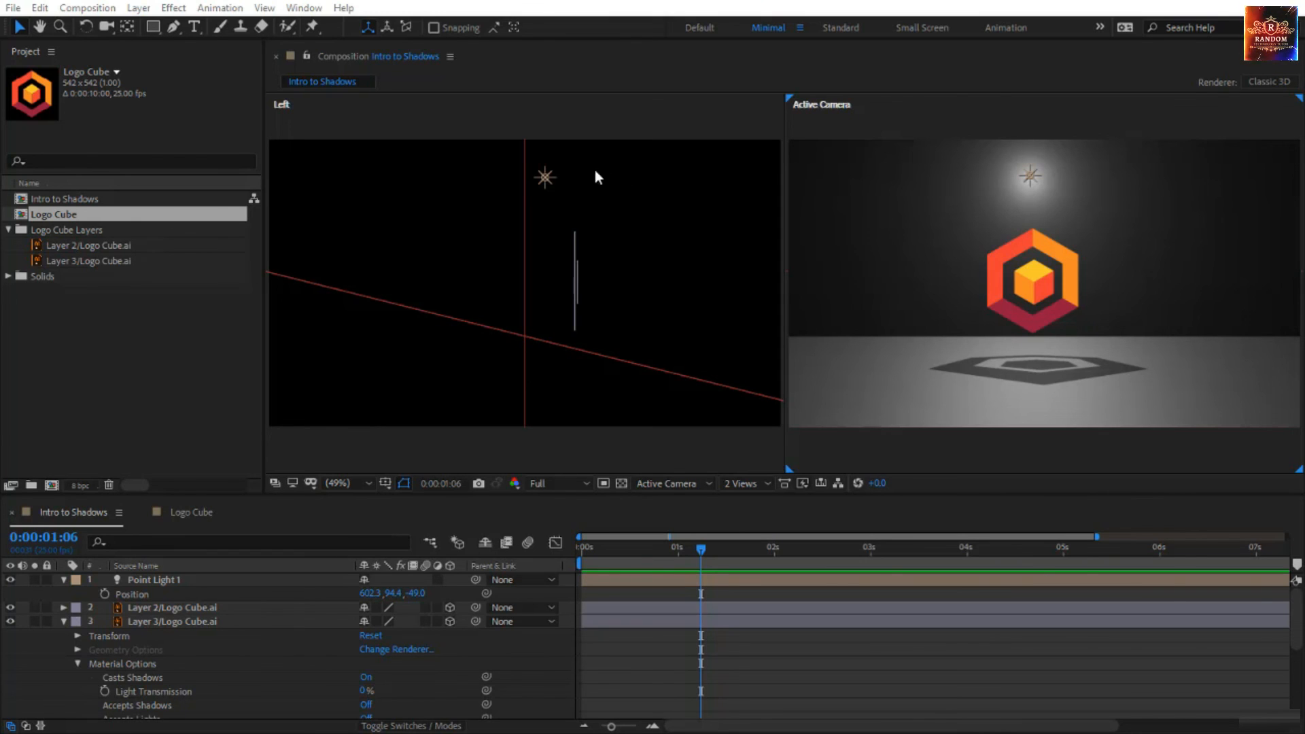
# Collapse the layer properties, duplicate the Intro to Shadows composition, and keep only the copy open in the timeline.
pyautogui.click(547, 178)
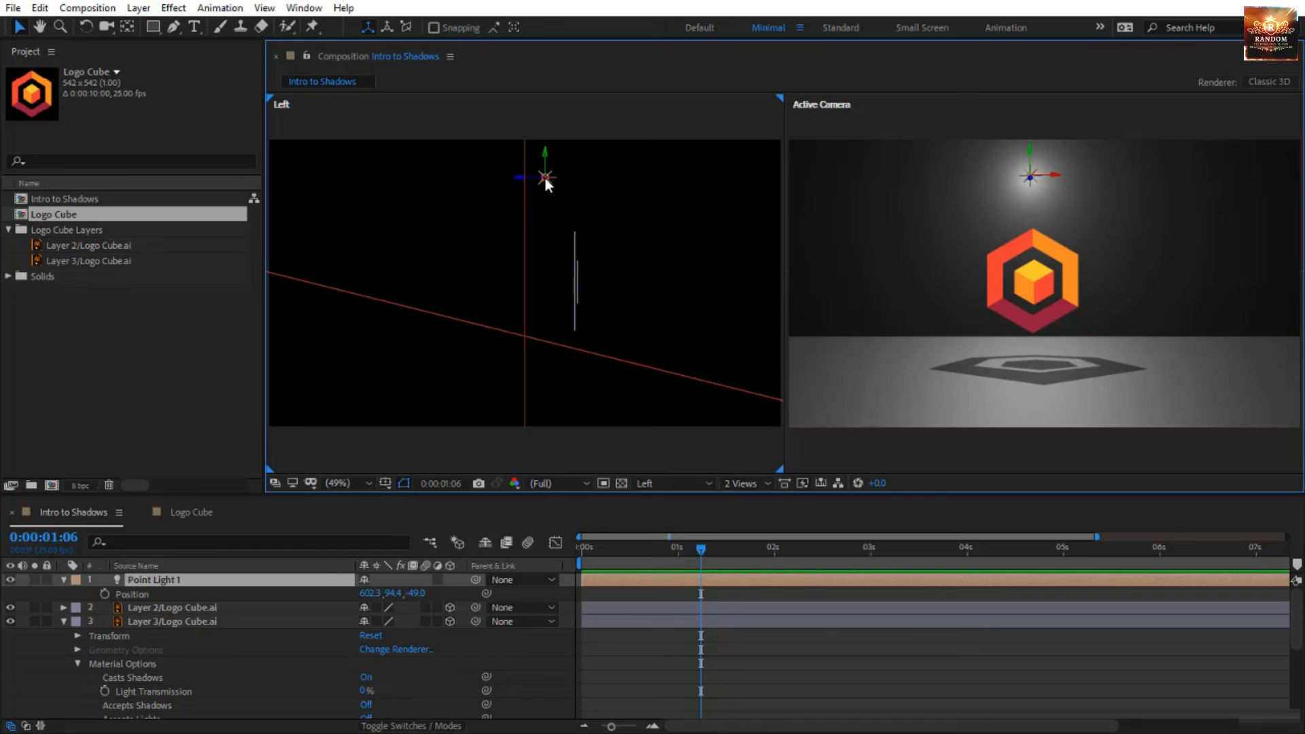
pyautogui.click(469, 521)
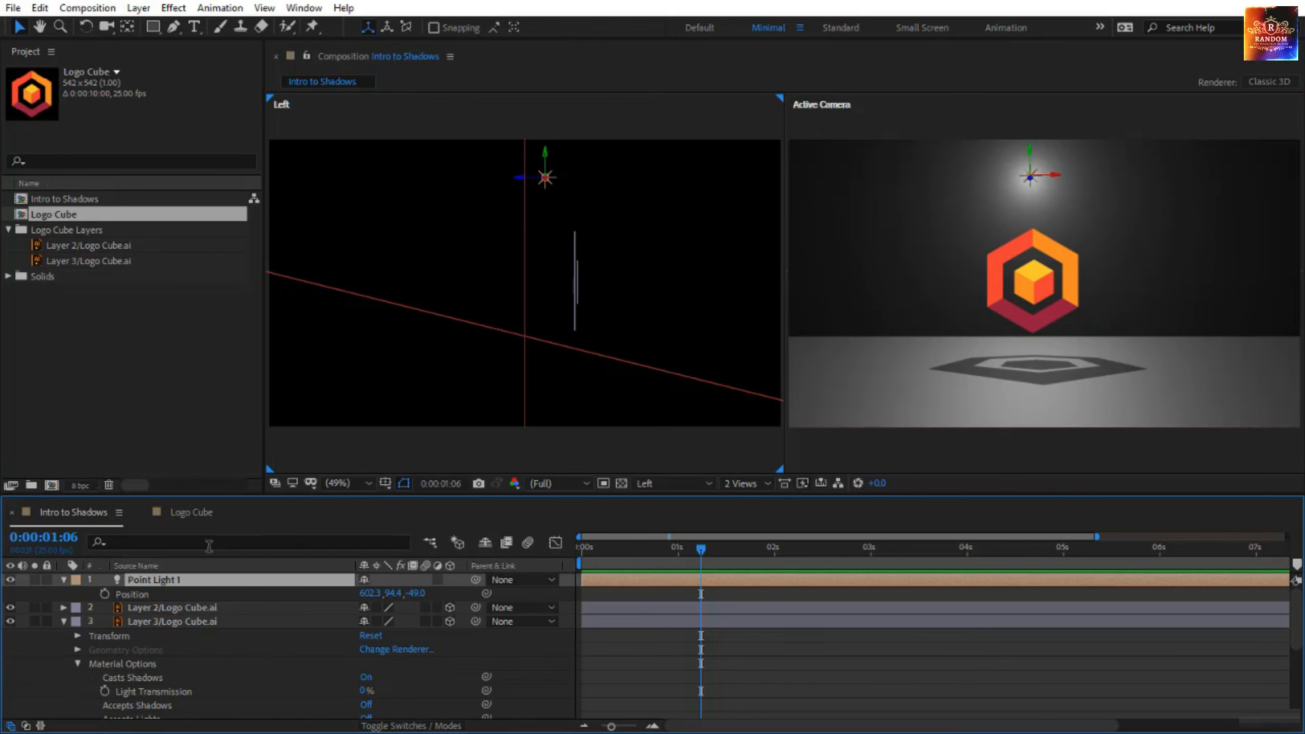
pyautogui.click(140, 344)
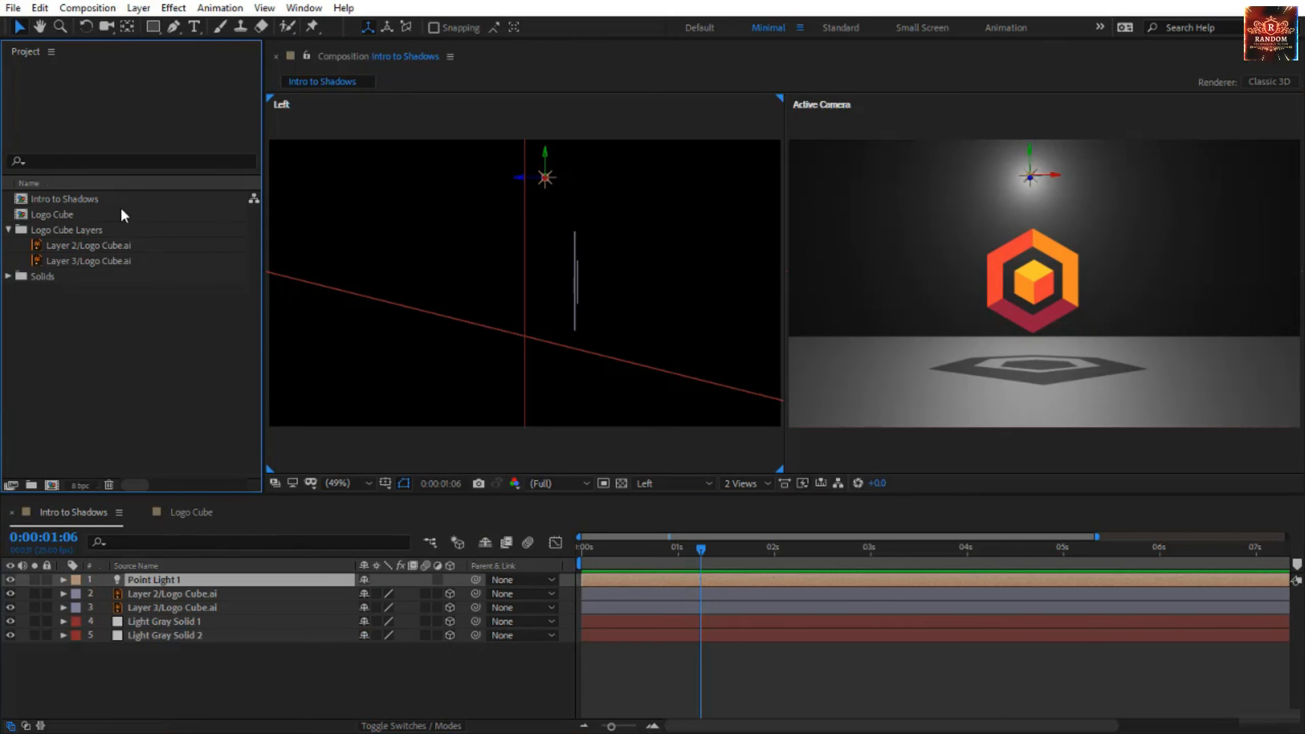
pyautogui.click(123, 198)
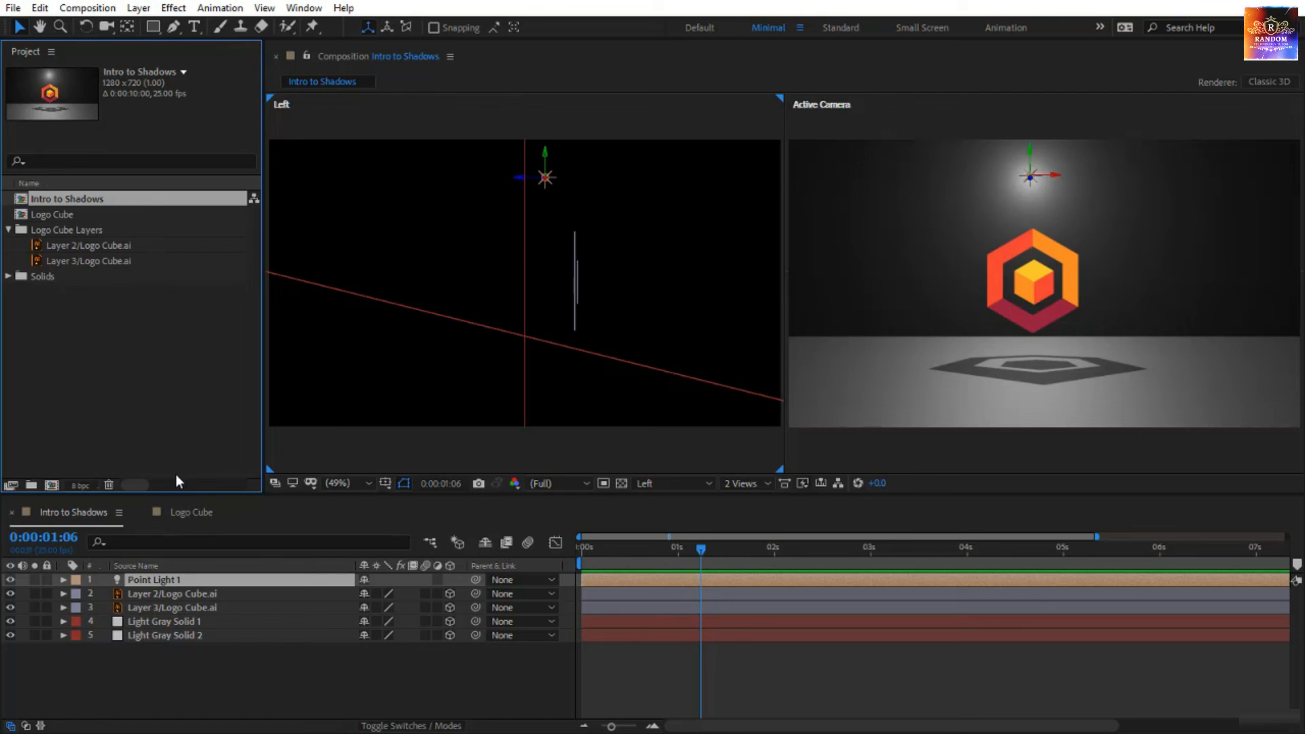
pyautogui.hotkey('ctrl', 'd')
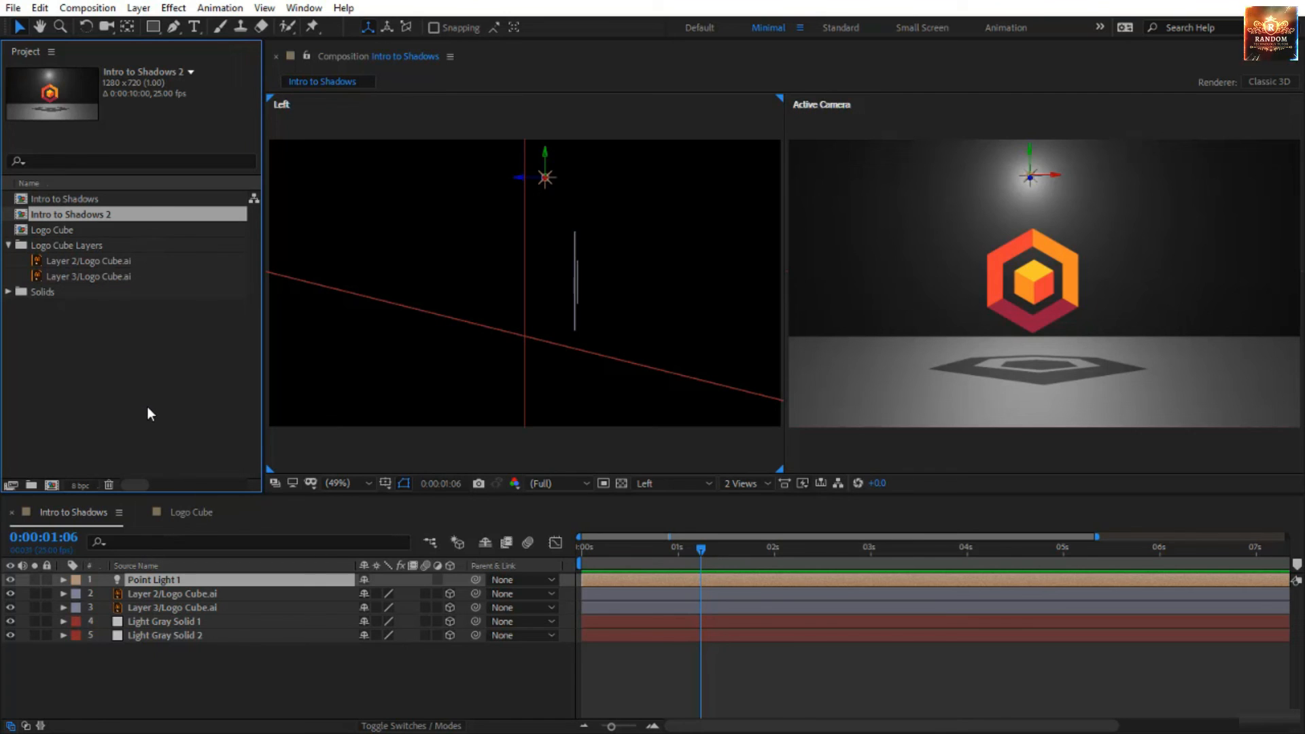
pyautogui.doubleClick(80, 213)
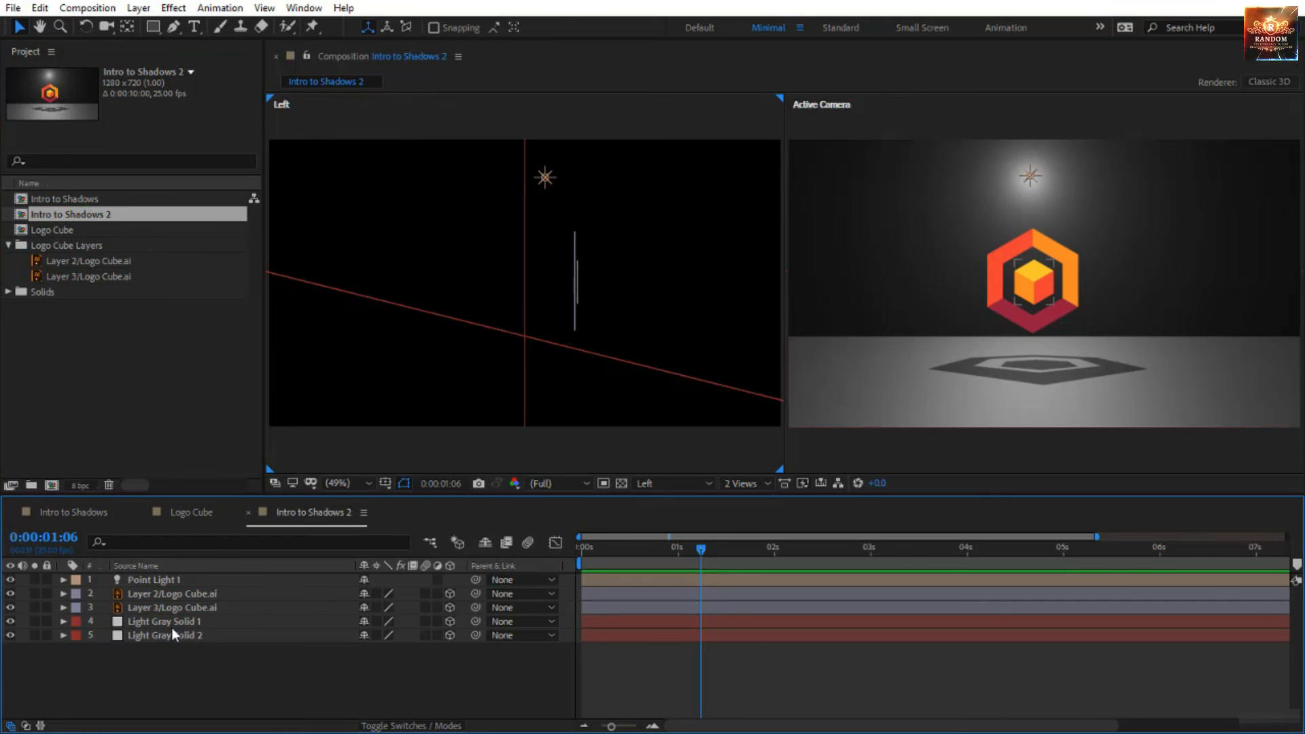
pyautogui.click(13, 511)
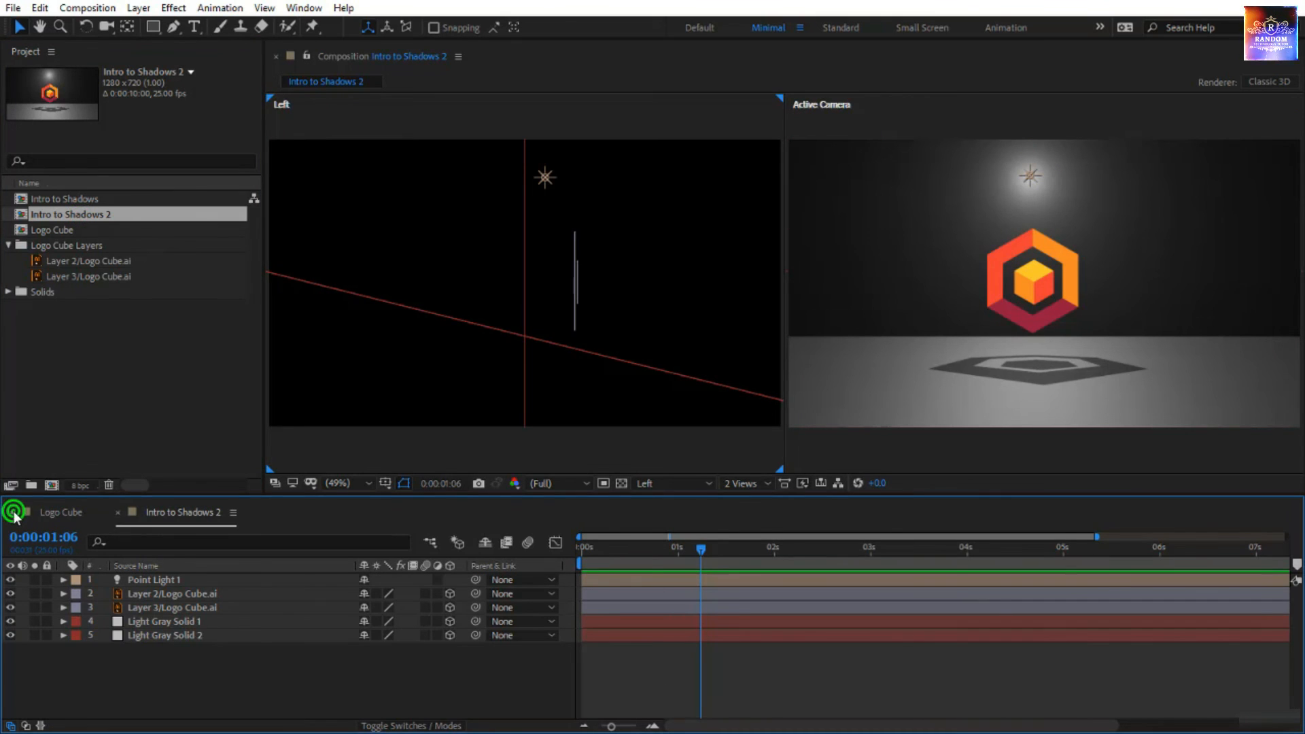
pyautogui.click(12, 512)
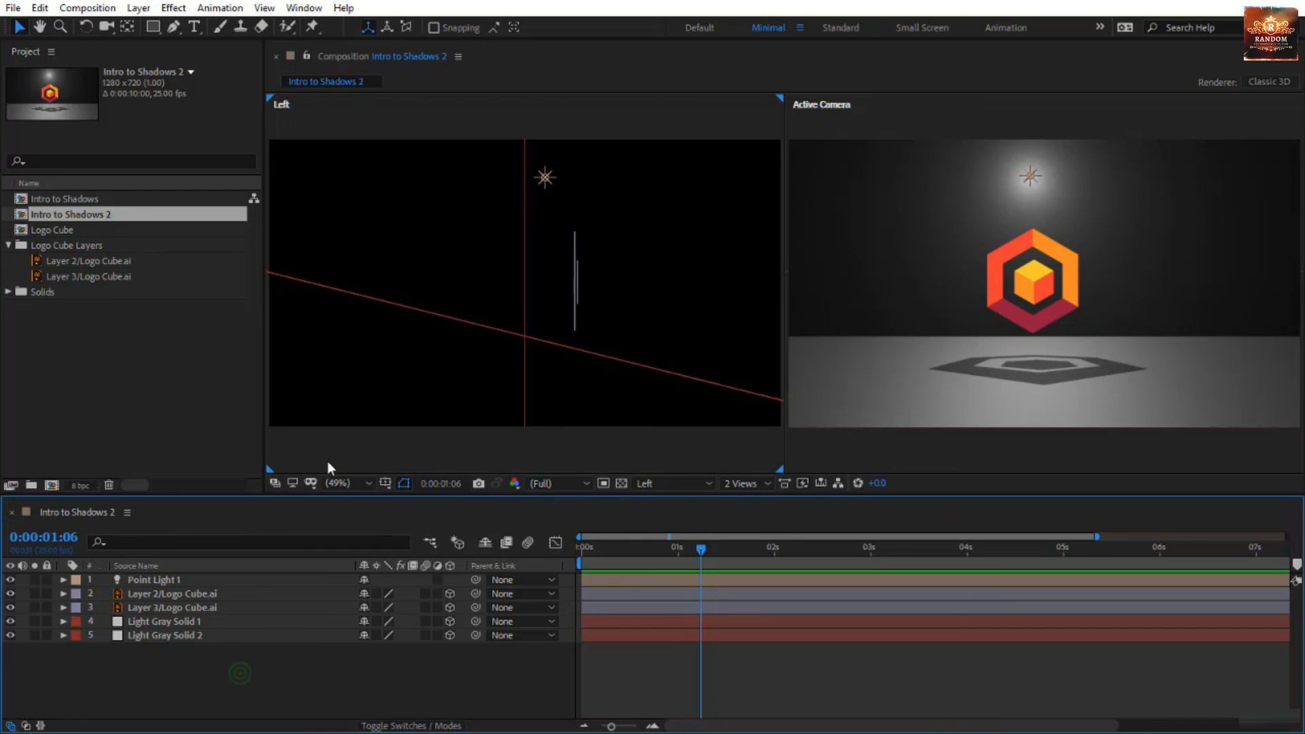
# Hide Point Light 1 and add a Spot light that casts shadows with a Shadow Diffusion of 10 px.
pyautogui.click(548, 180)
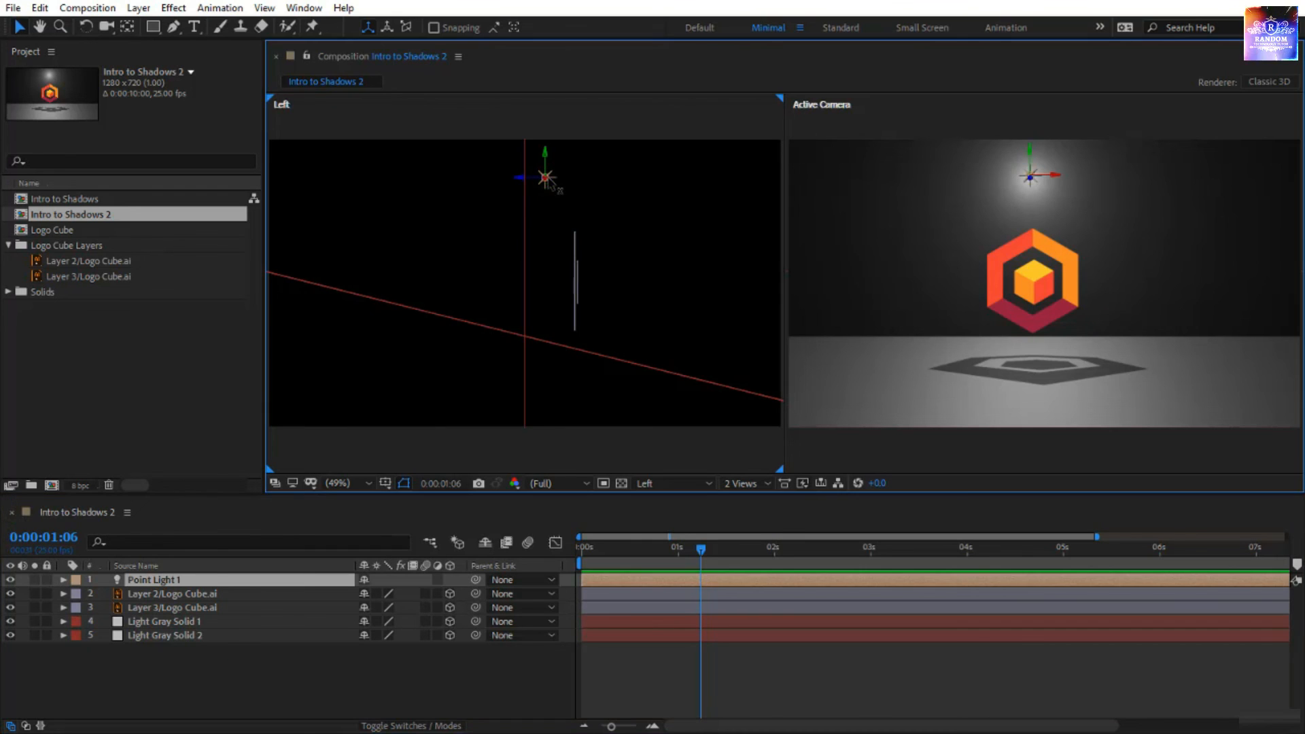
pyautogui.click(10, 579)
pyautogui.rightClick(155, 675)
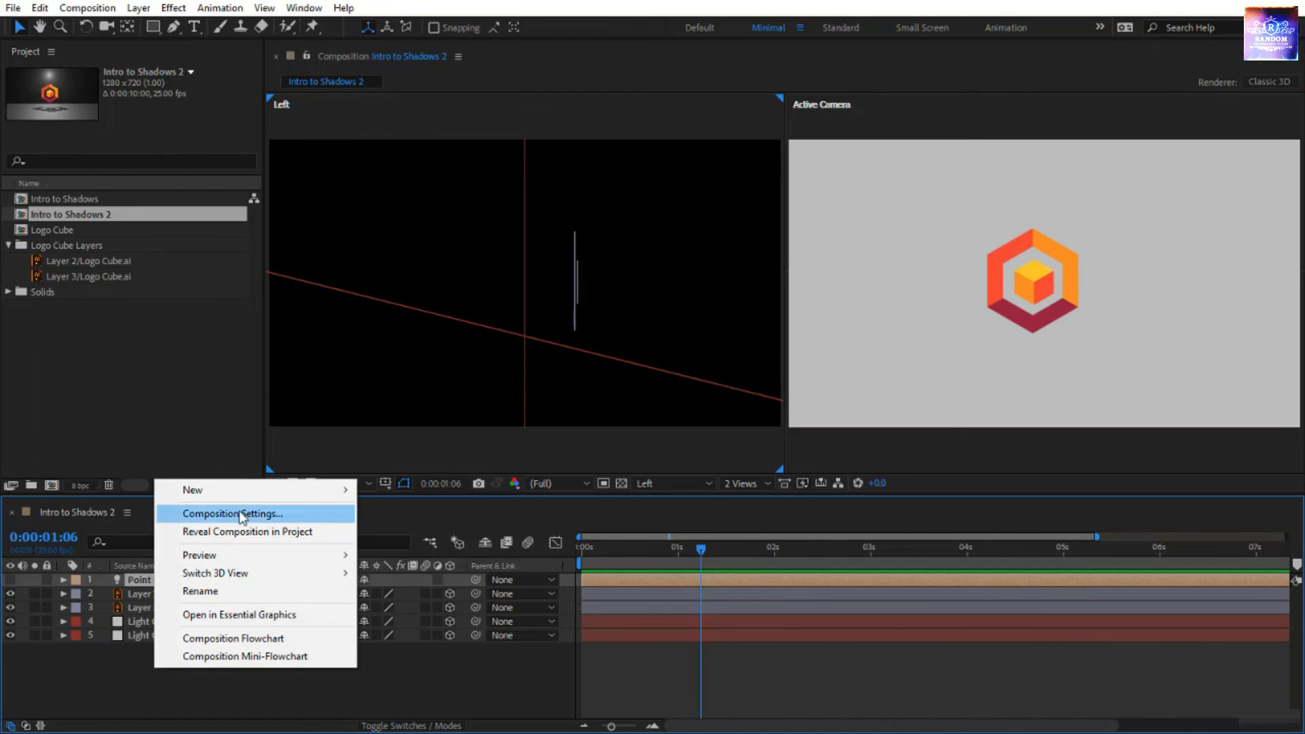
pyautogui.moveTo(244, 494)
pyautogui.click(463, 549)
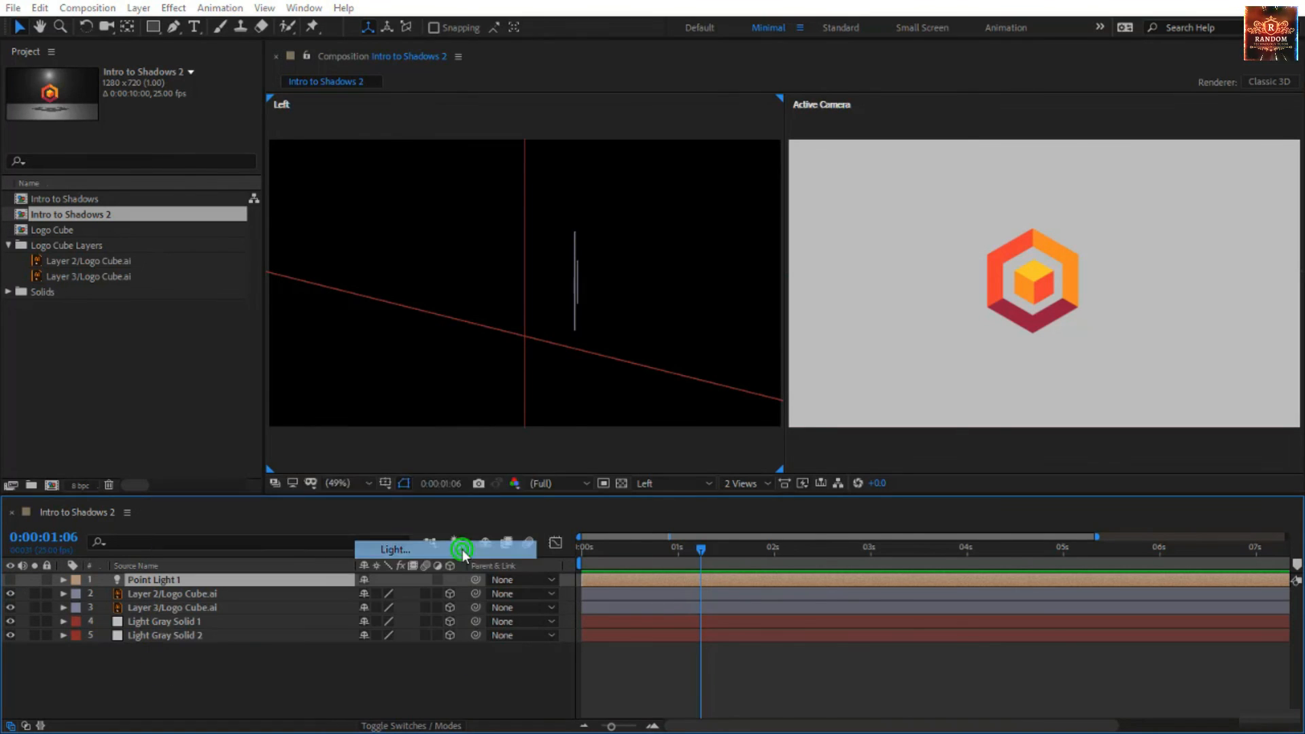
pyautogui.click(695, 257)
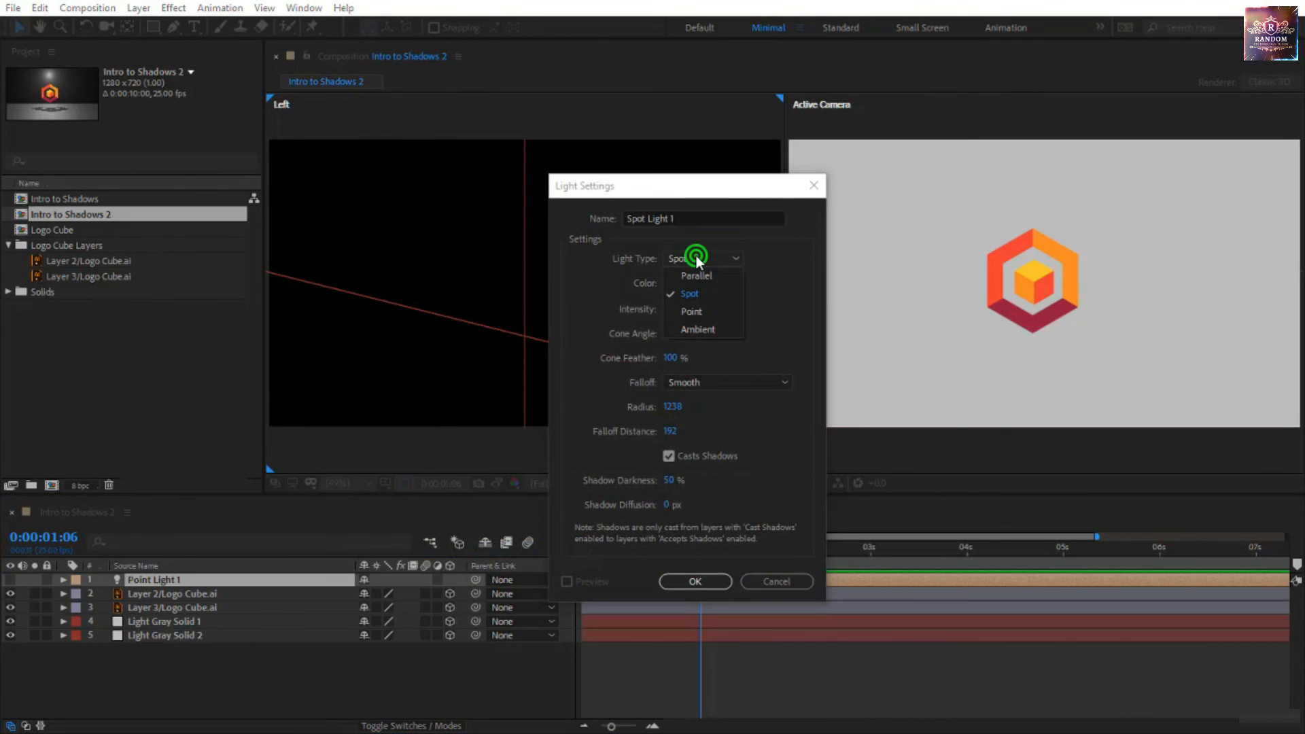
pyautogui.click(700, 294)
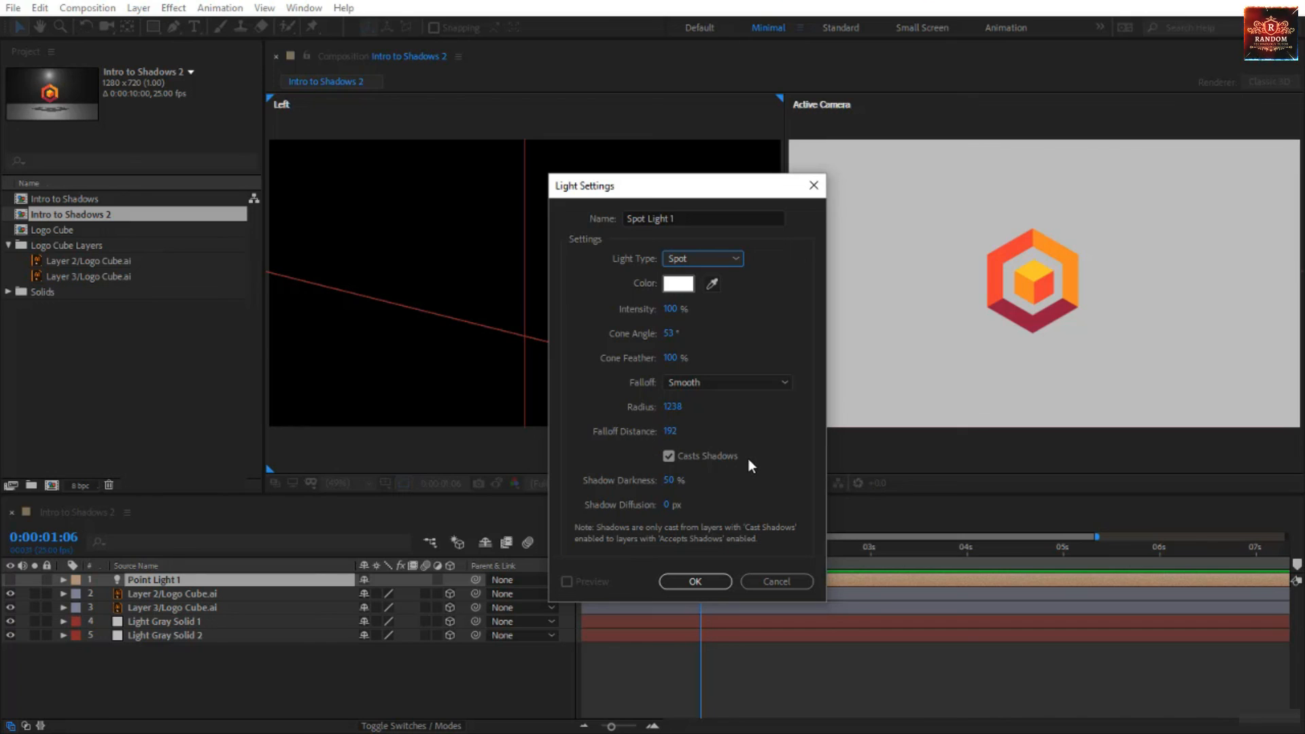
pyautogui.click(667, 506)
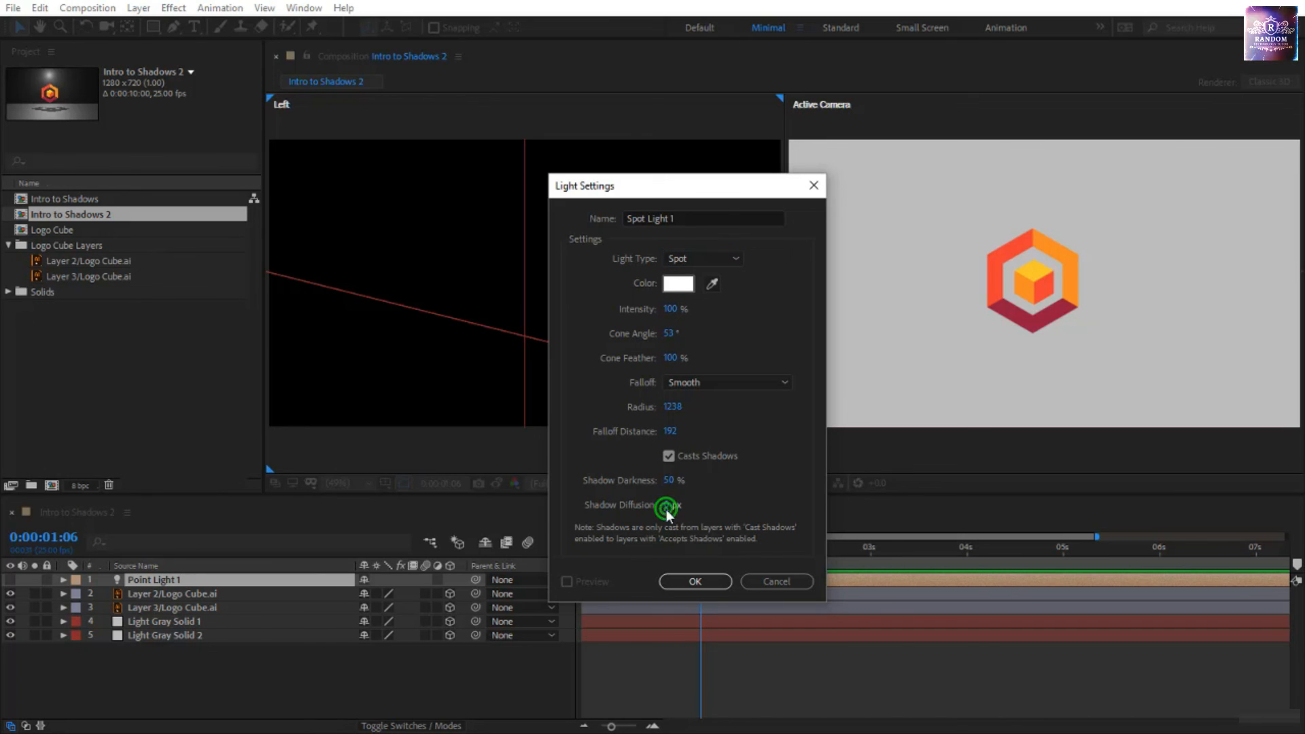
pyautogui.write('10')
pyautogui.click(707, 583)
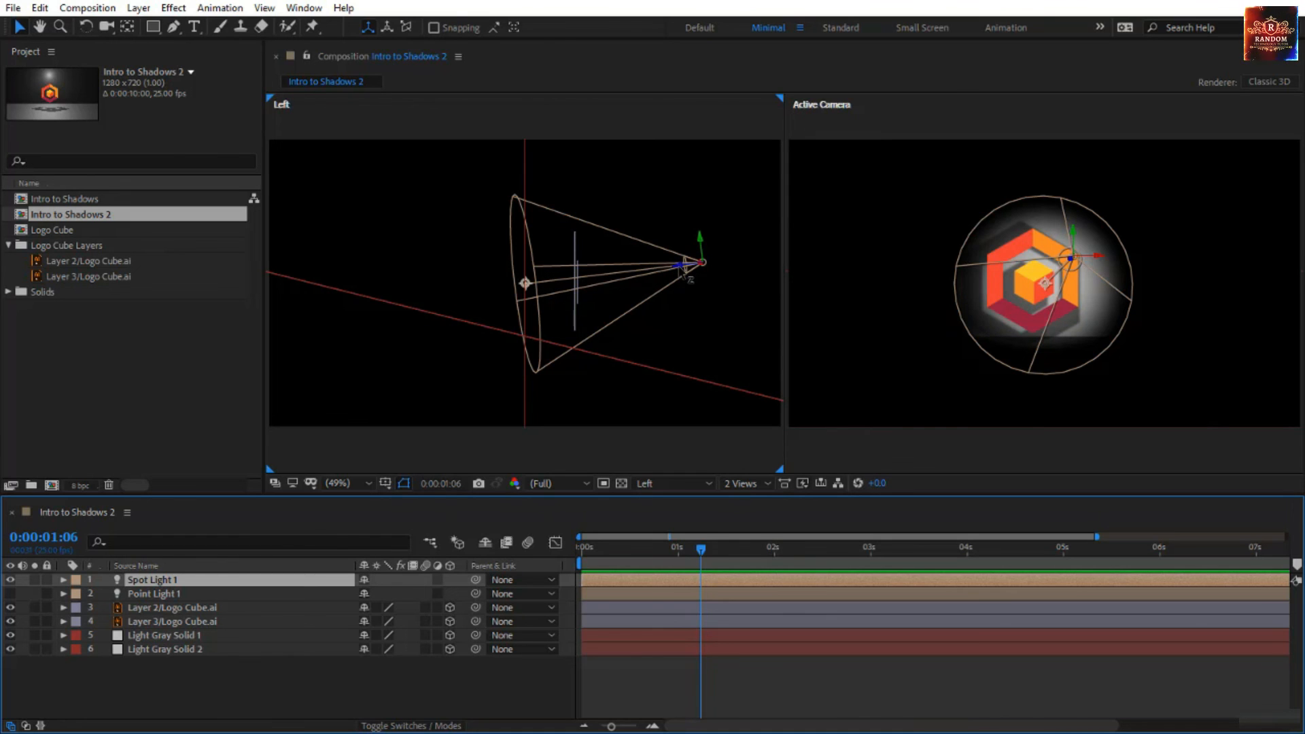
# Move Spot Light 1 high in front of the logo and place its point of interest at the logo layers.
pyautogui.moveTo(684, 269); pyautogui.dragTo(796, 246)
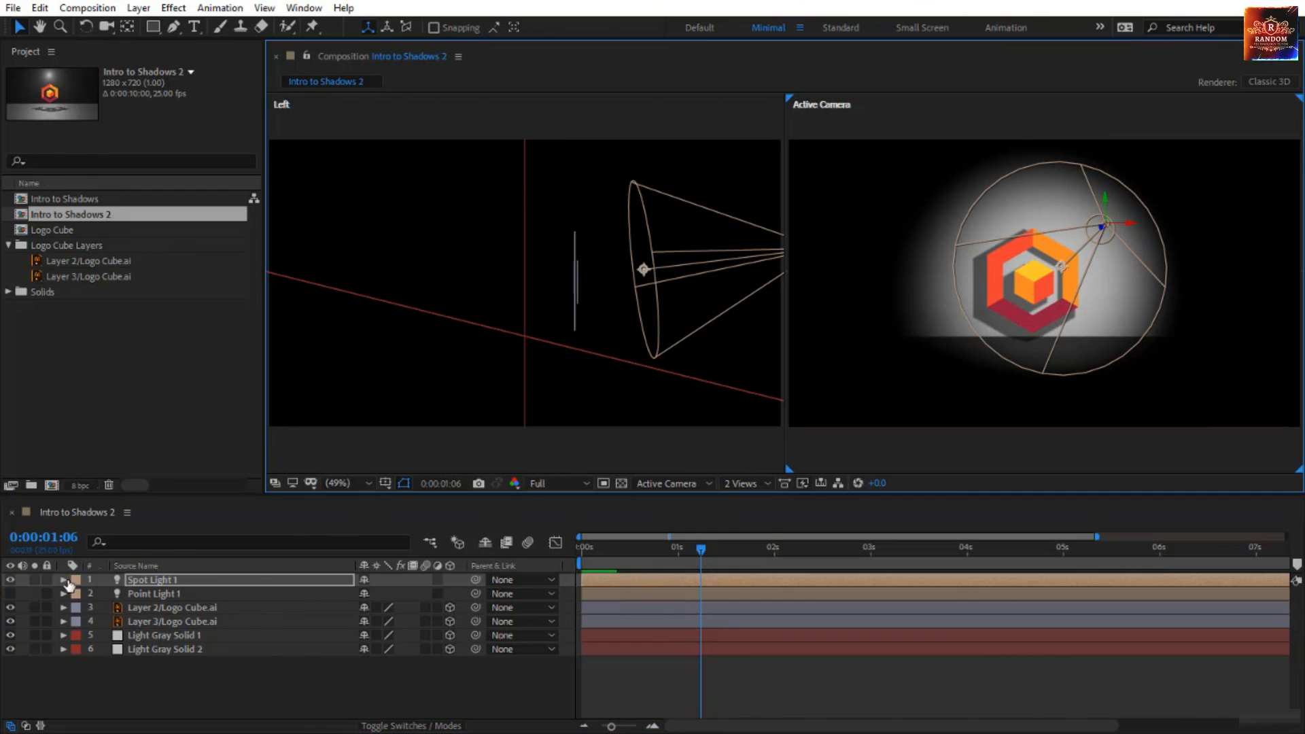
pyautogui.click(947, 407)
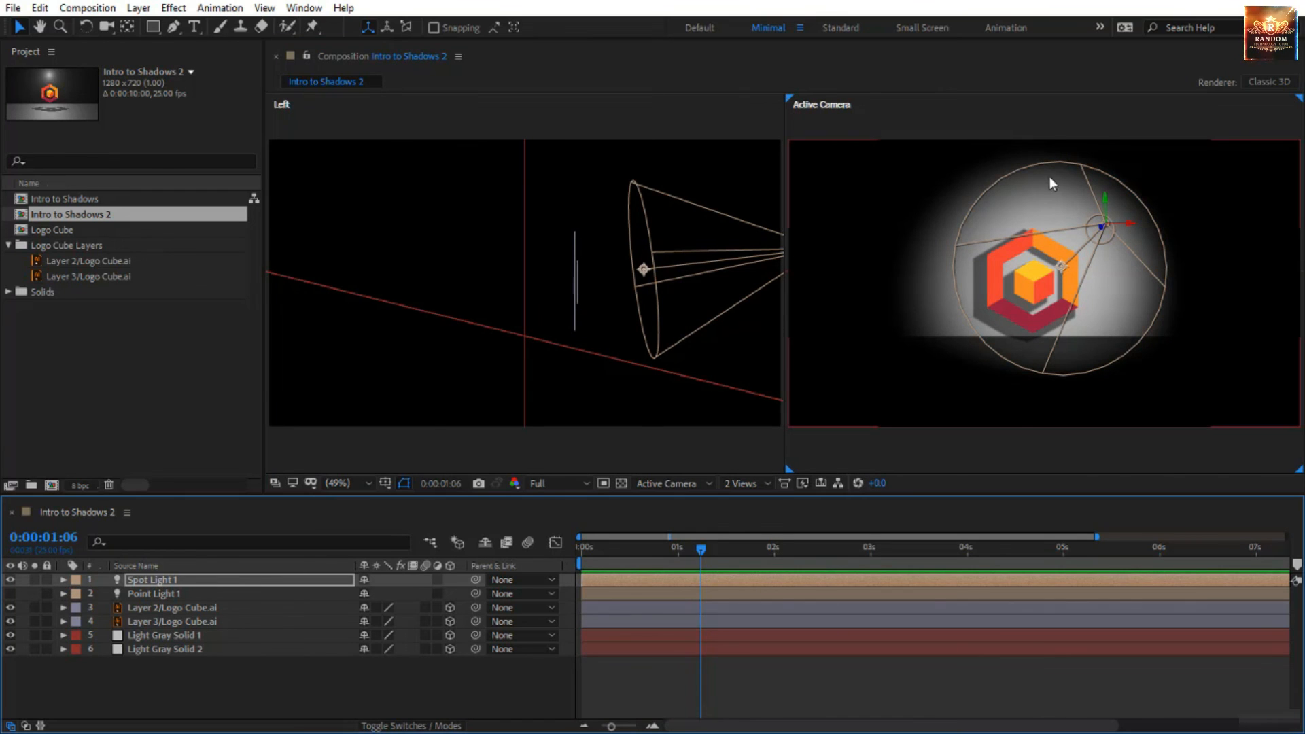
pyautogui.scroll(-5, 727, 260)
pyautogui.scroll(2, 690, 271)
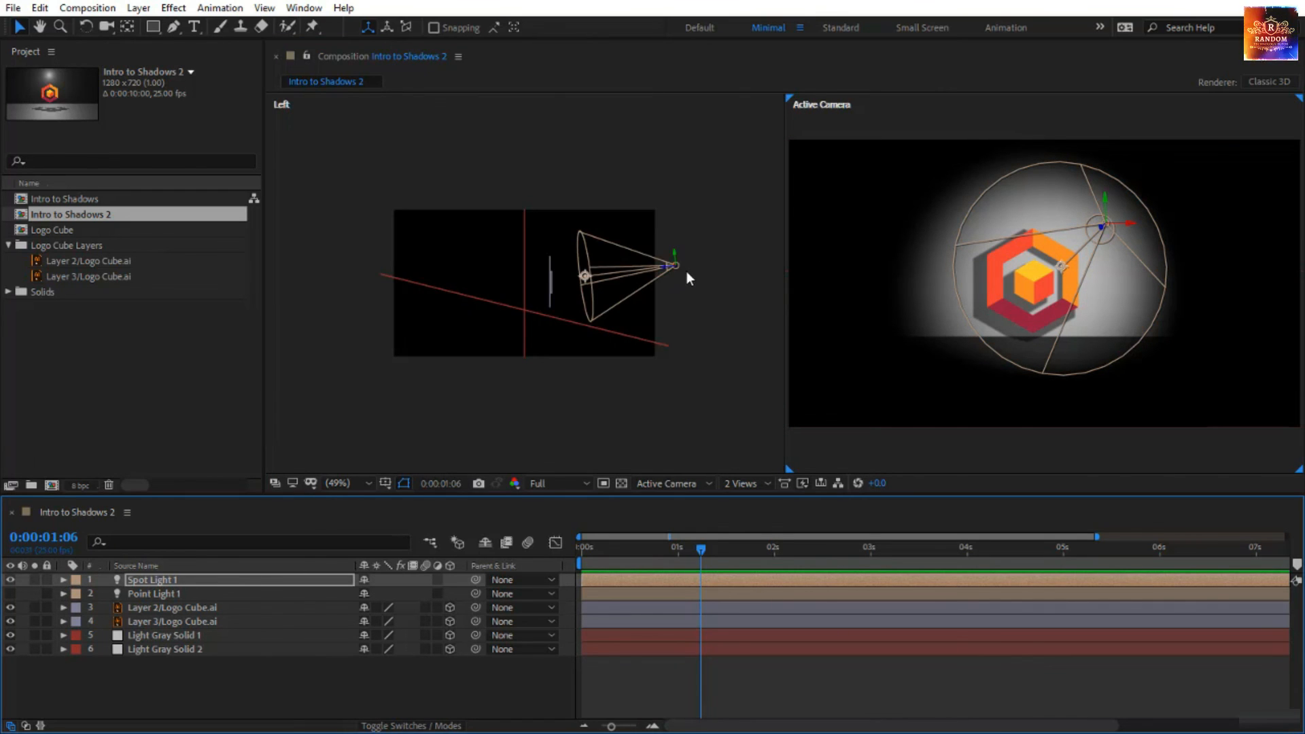
pyautogui.moveTo(678, 267); pyautogui.dragTo(701, 142)
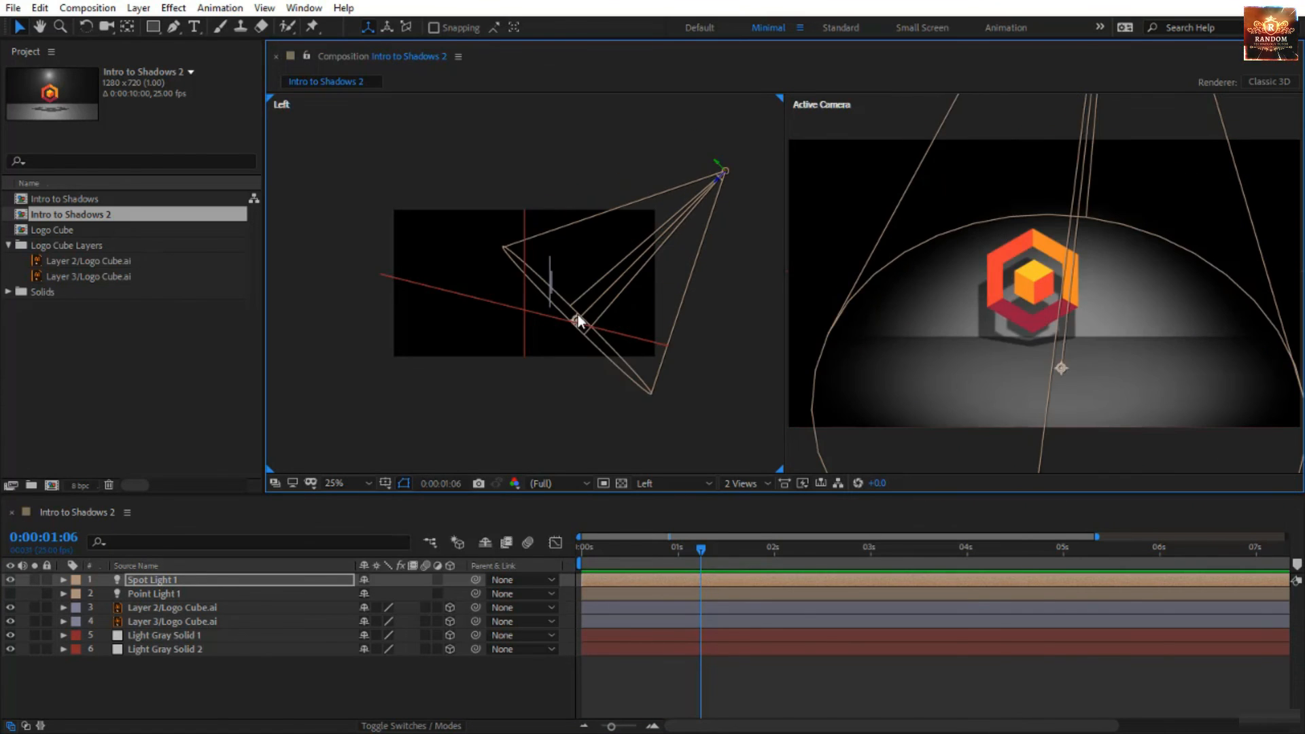
pyautogui.hotkey('ctrl', 'z')
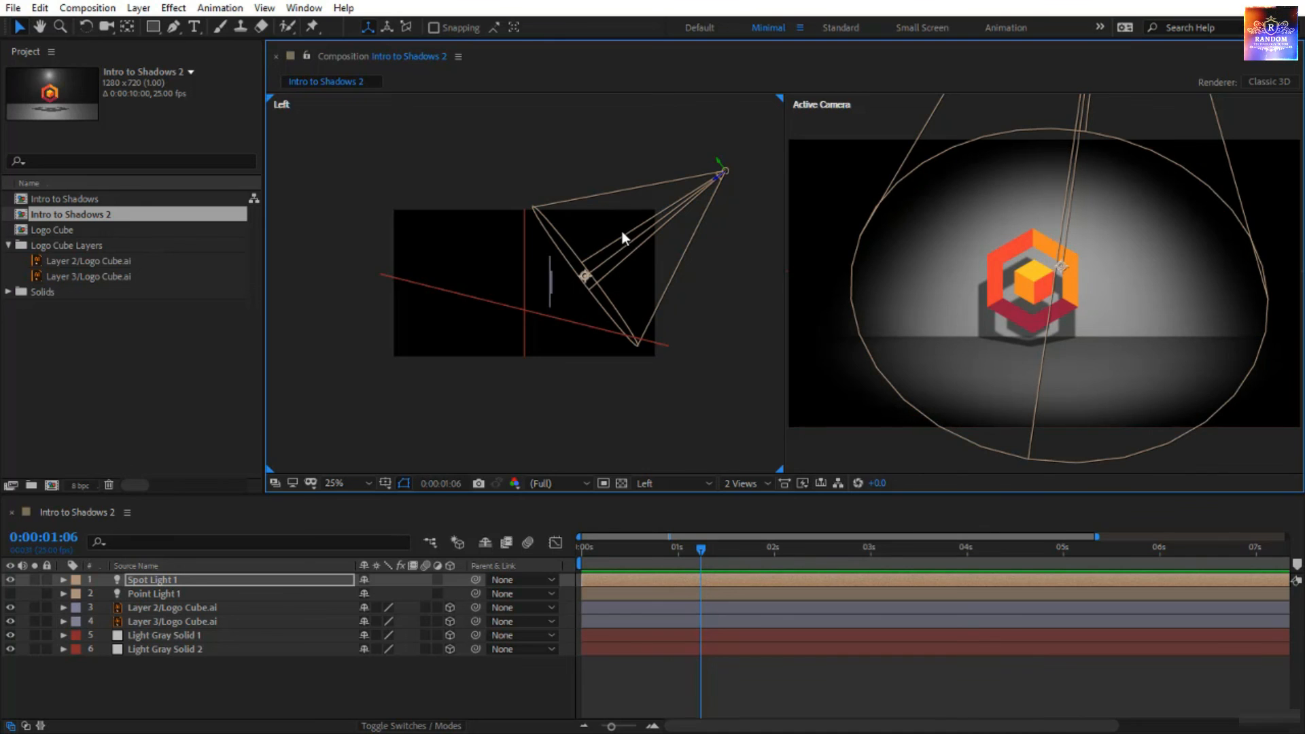
pyautogui.moveTo(586, 279); pyautogui.dragTo(554, 277)
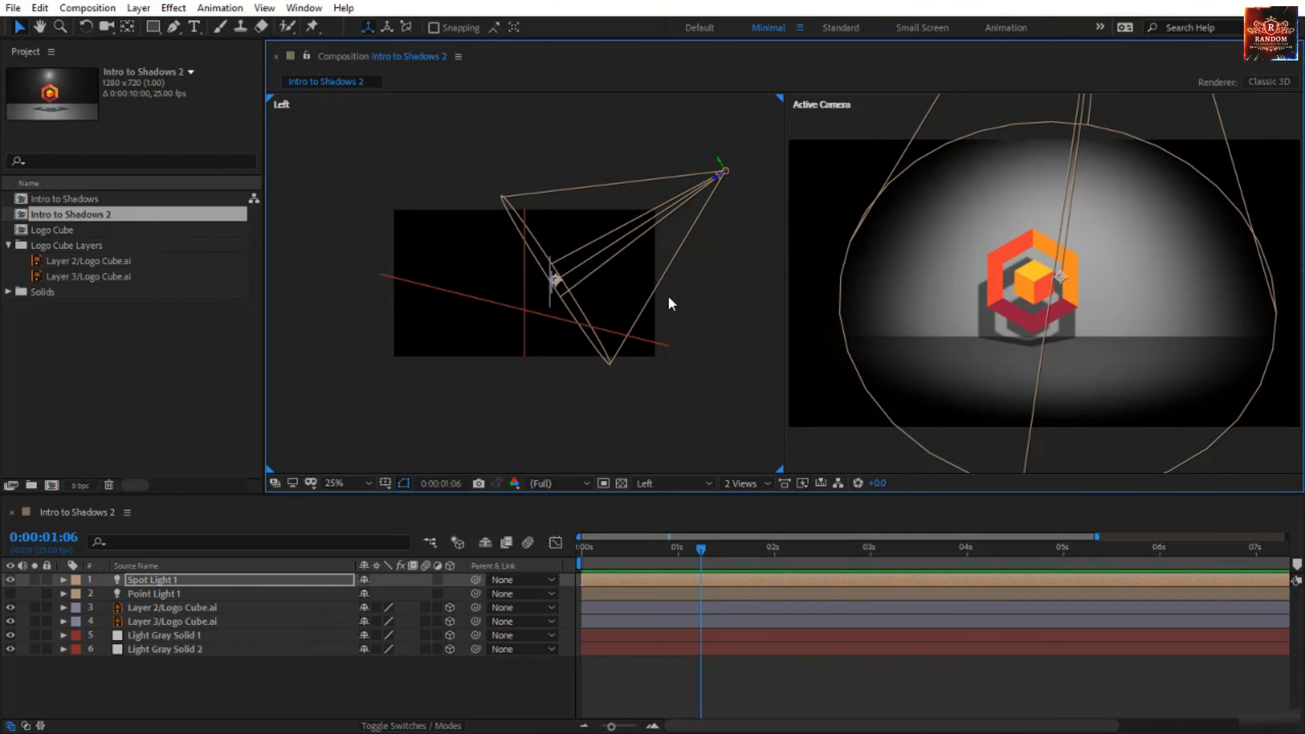
# Review Spot Light 1's light options and make Point Light 1 visible again so both lights illuminate the scene.
pyautogui.click(177, 580)
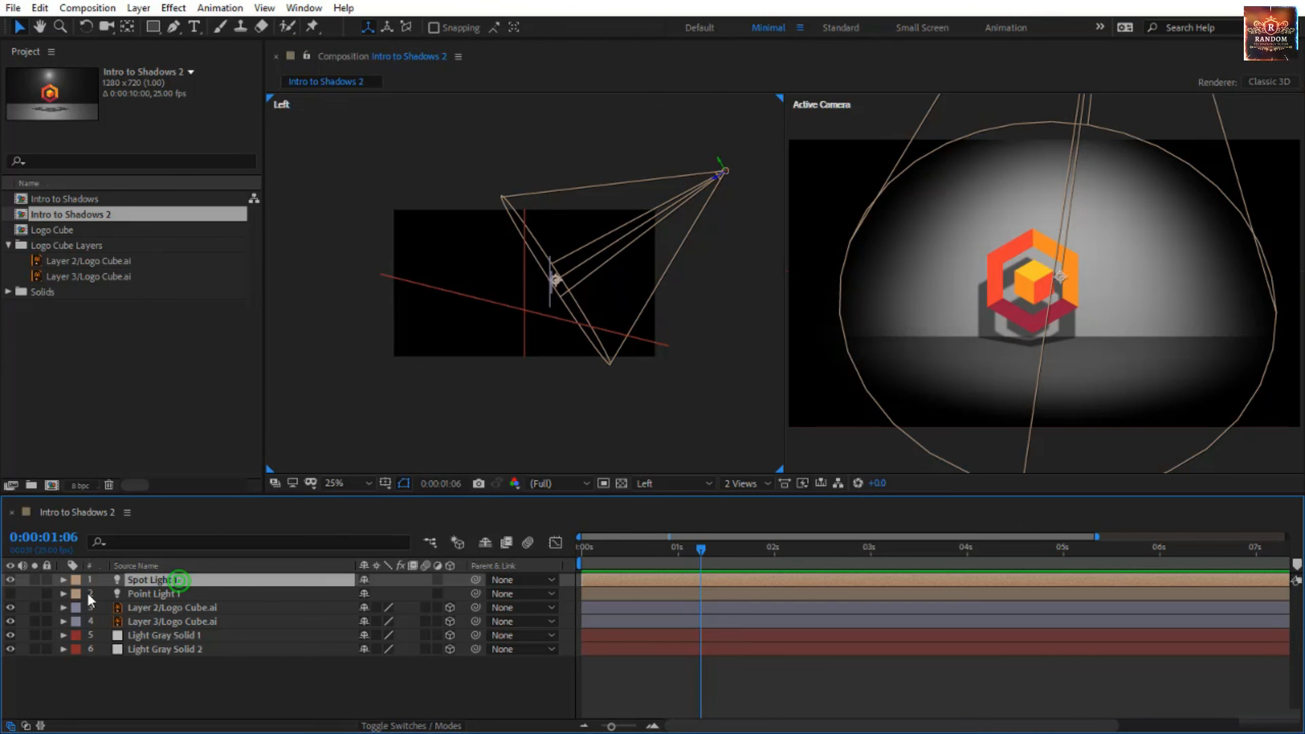
pyautogui.click(63, 580)
pyautogui.scroll(-3, 253, 642)
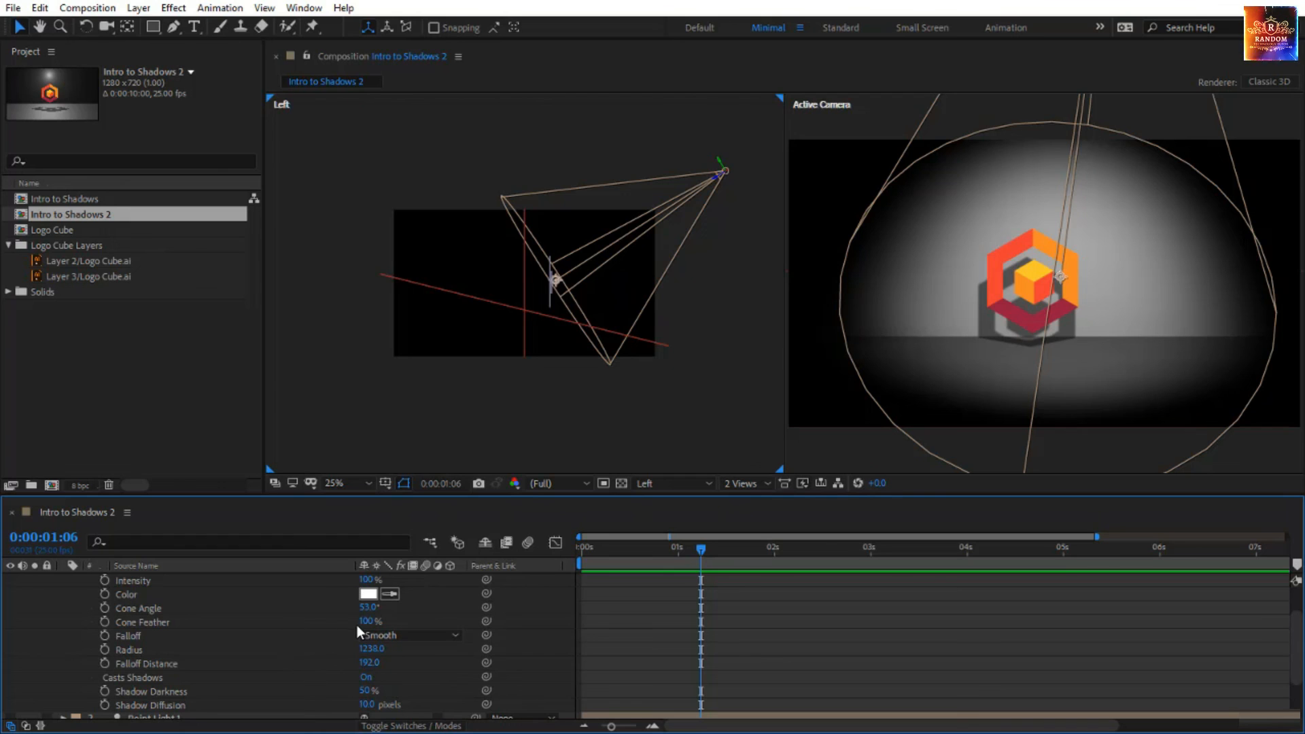
pyautogui.scroll(2, 204, 634)
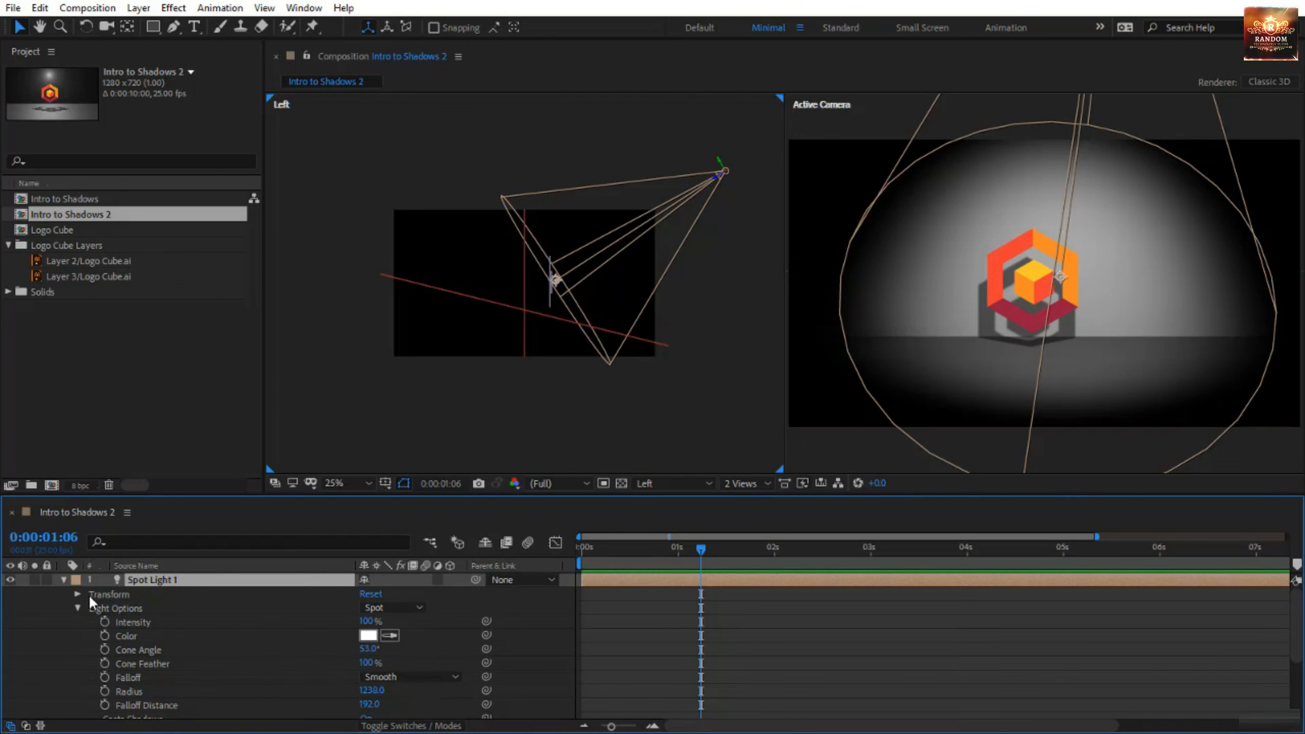
pyautogui.click(64, 580)
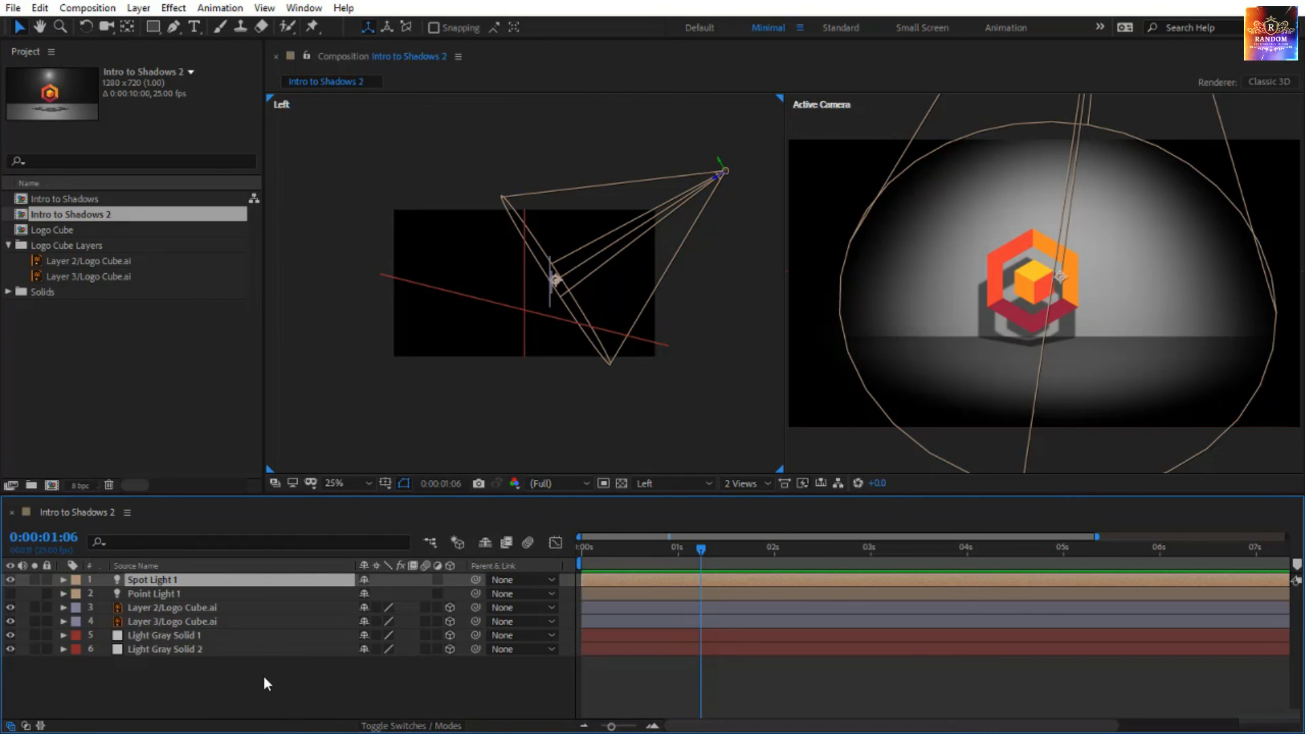
pyautogui.click(10, 593)
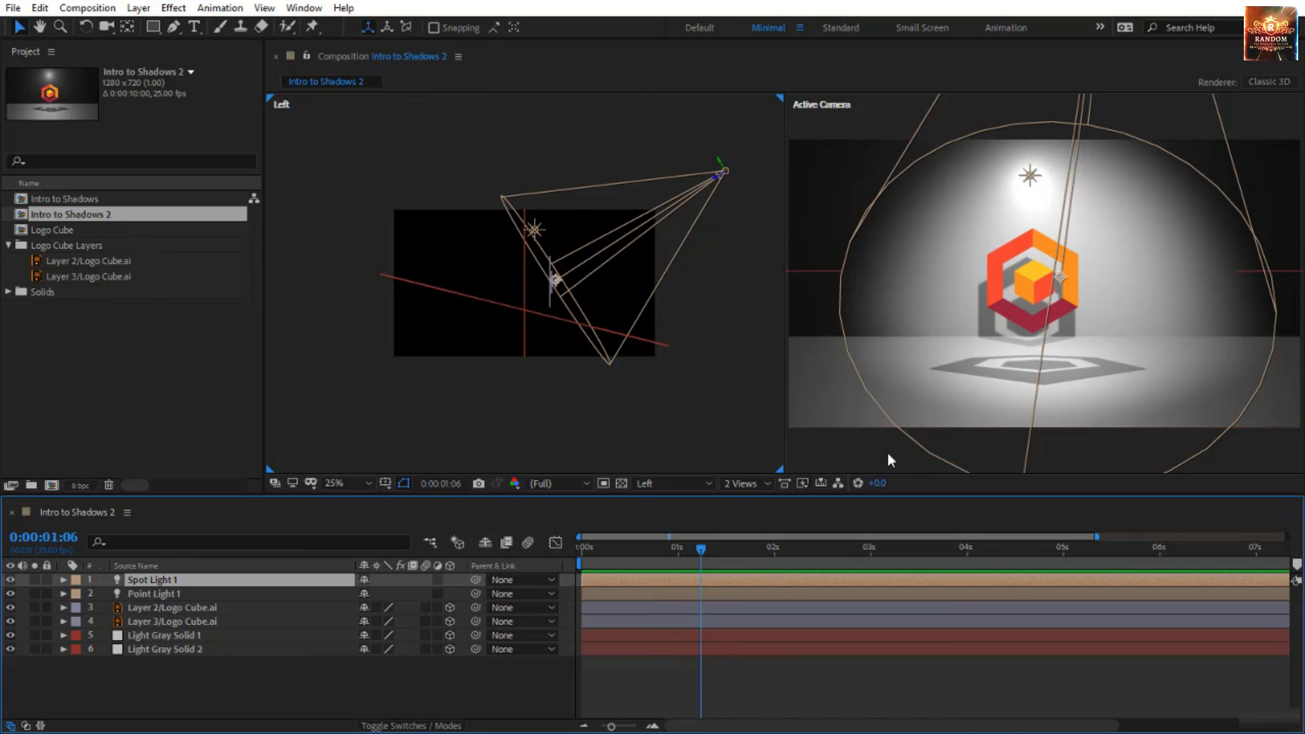
# Turn off Casts Shadows for Spot Light 1 and hide the layer wireframes in the Active Camera view.
pyautogui.click(157, 596)
pyautogui.click(154, 582)
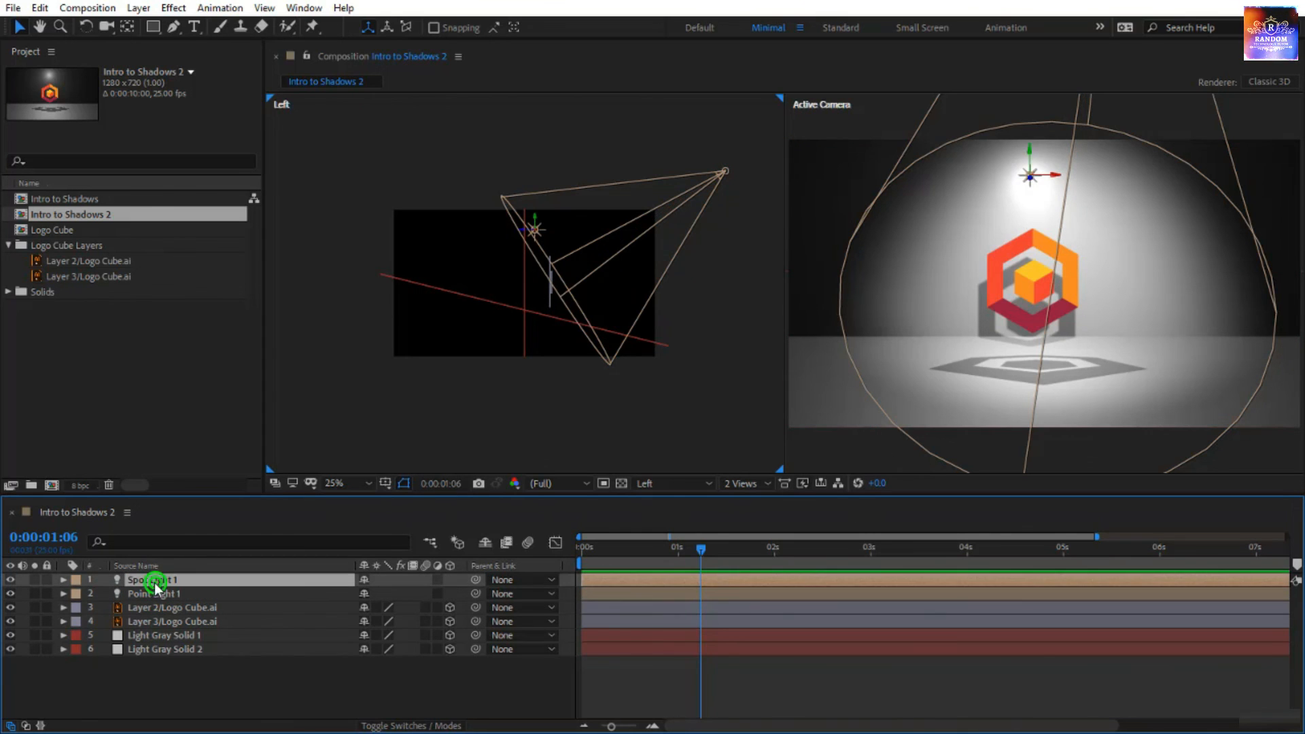
pyautogui.click(65, 580)
pyautogui.scroll(-5, 181, 614)
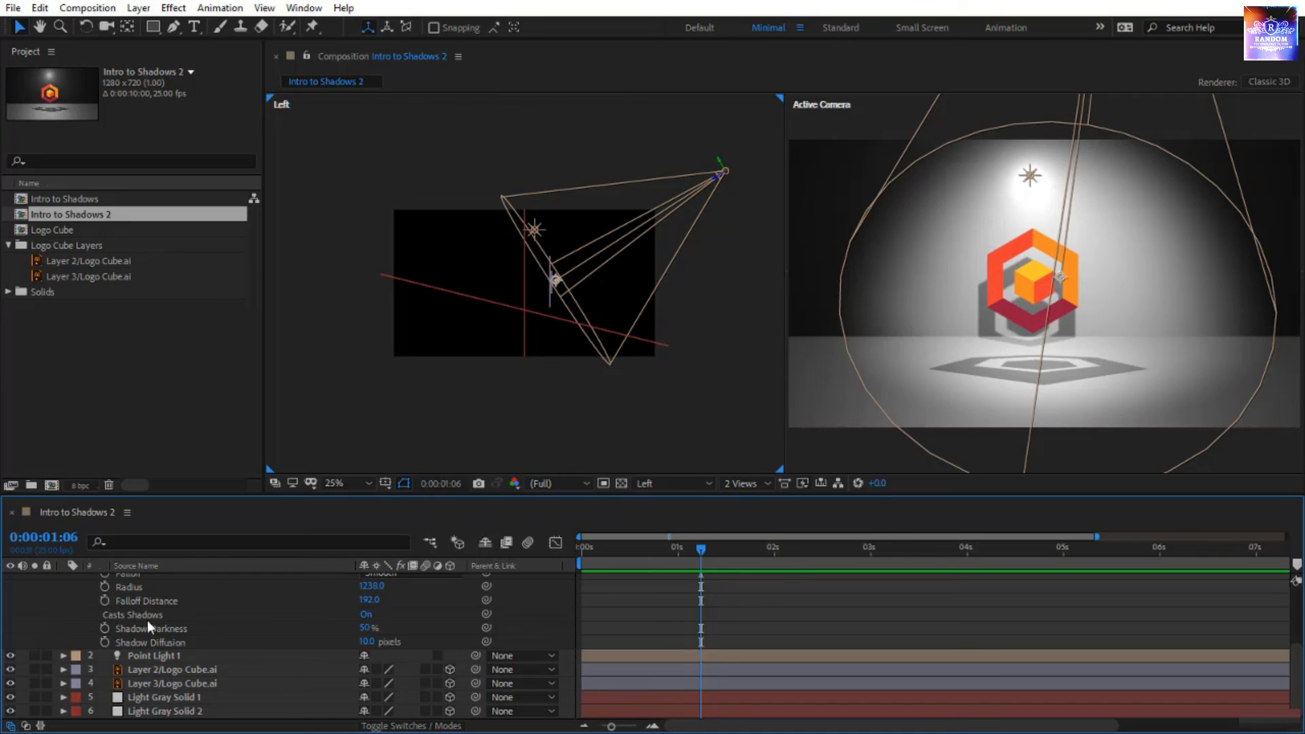
pyautogui.click(367, 615)
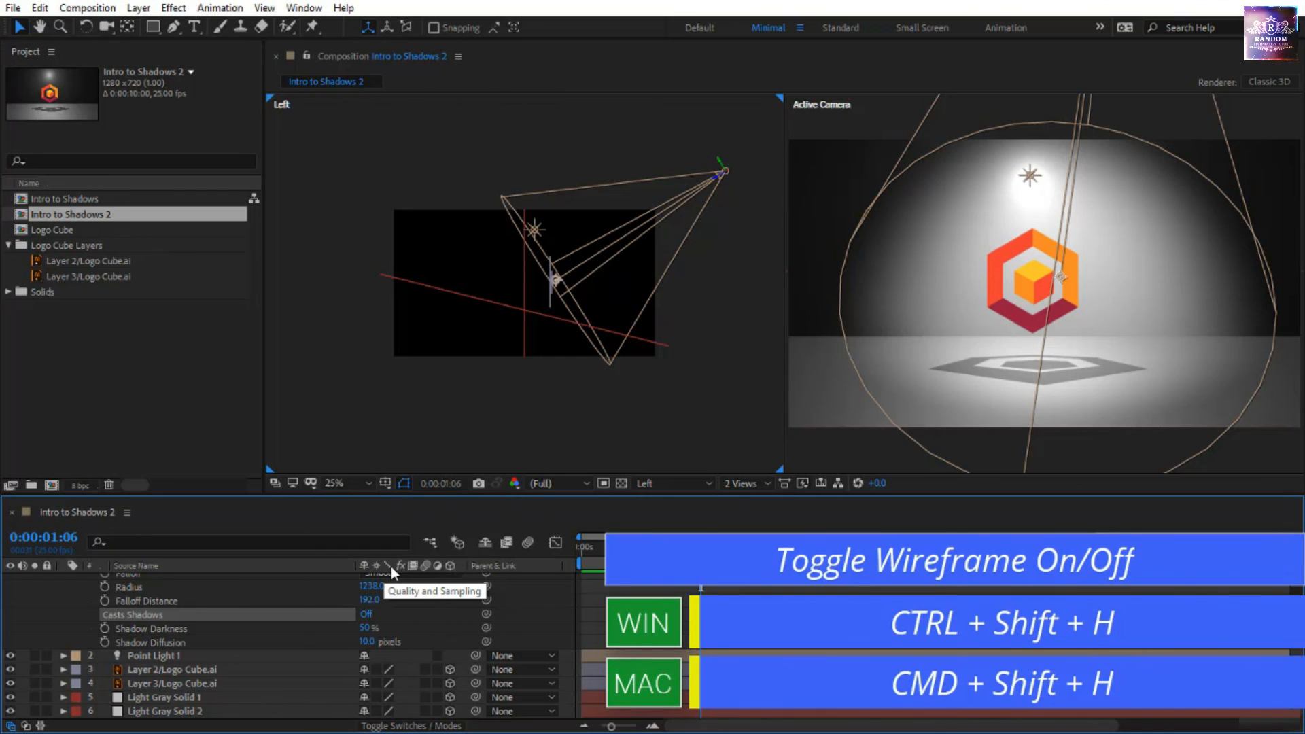
pyautogui.click(815, 450)
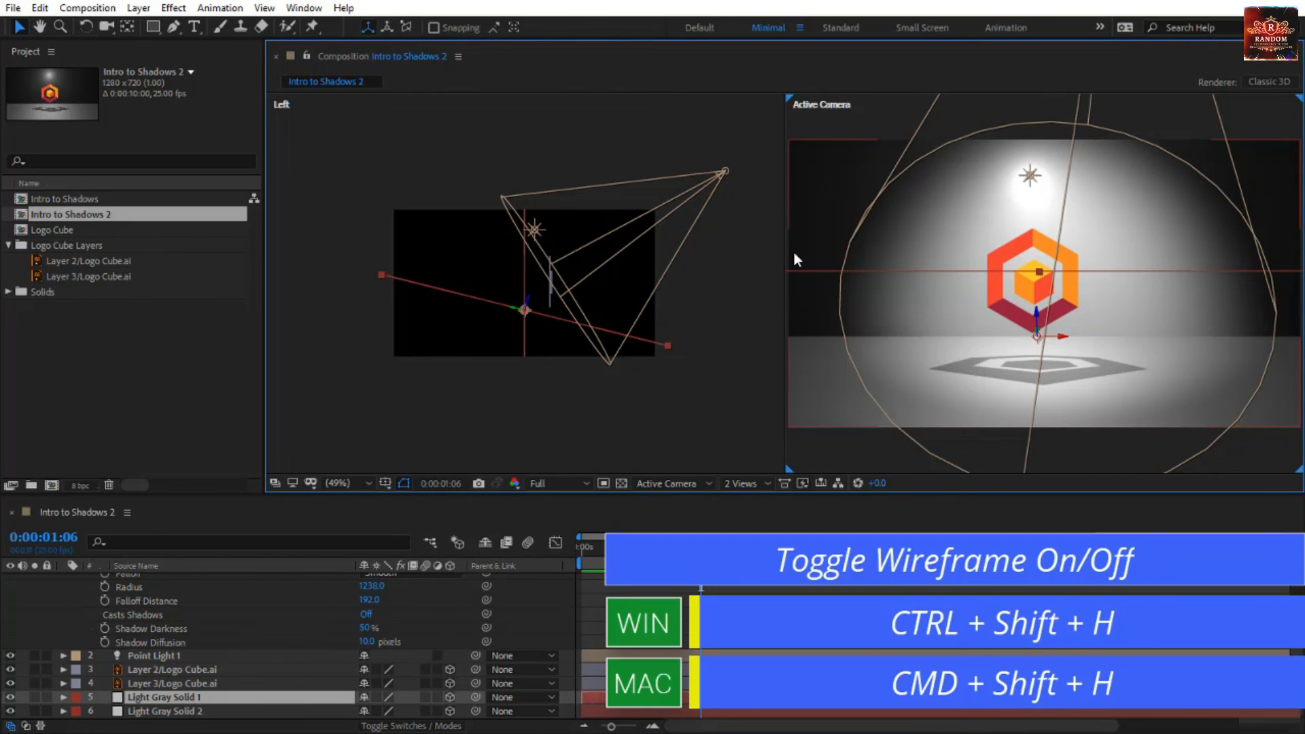
pyautogui.hotkey('ctrl', 'shift', 'h')
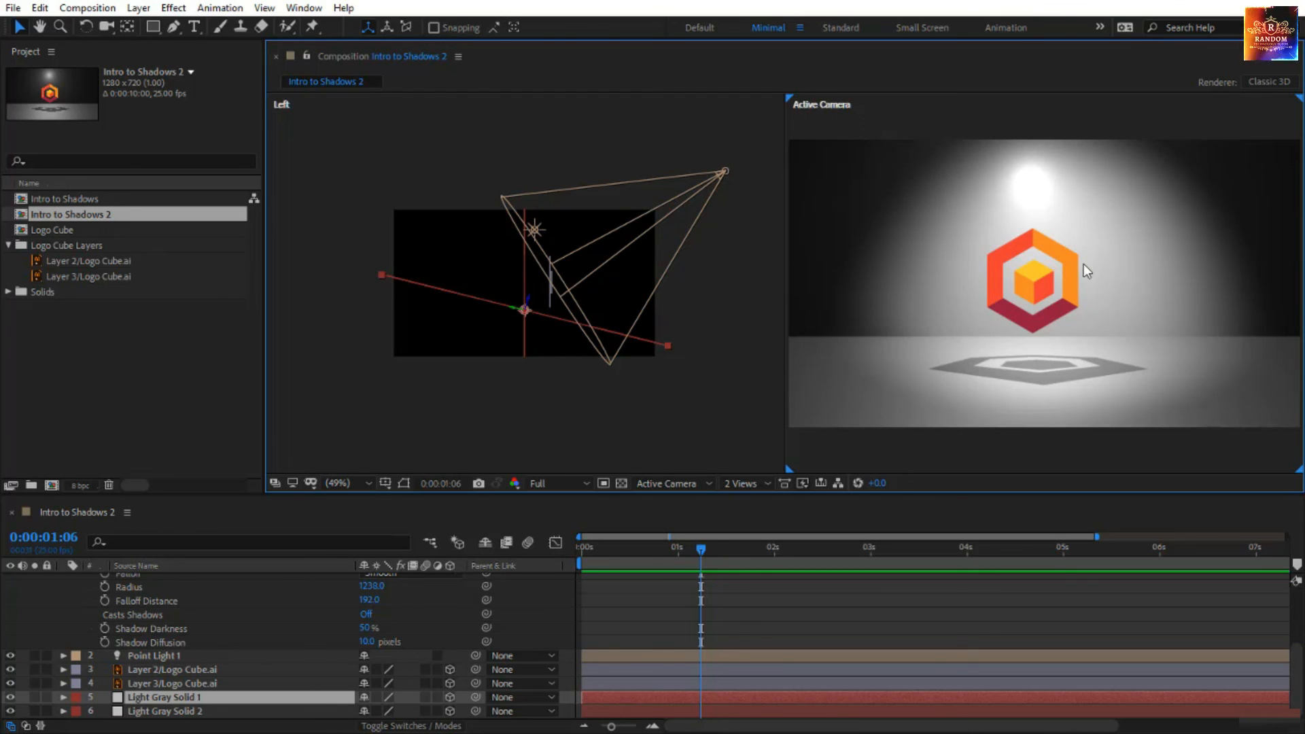
# Move Spot Light 1 directly above the logo and aim its point of interest down at the floor below the logo.
pyautogui.moveTo(724, 173); pyautogui.dragTo(559, 148)
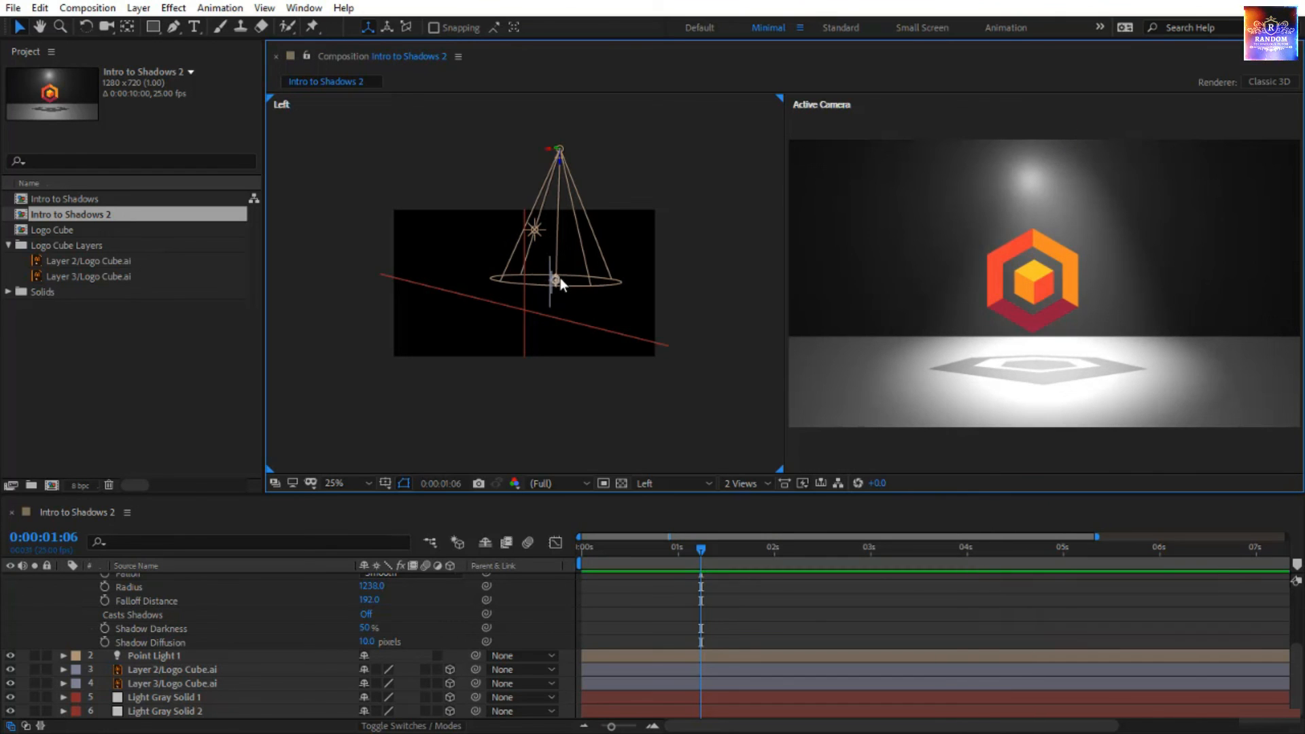
pyautogui.moveTo(560, 279); pyautogui.dragTo(561, 298)
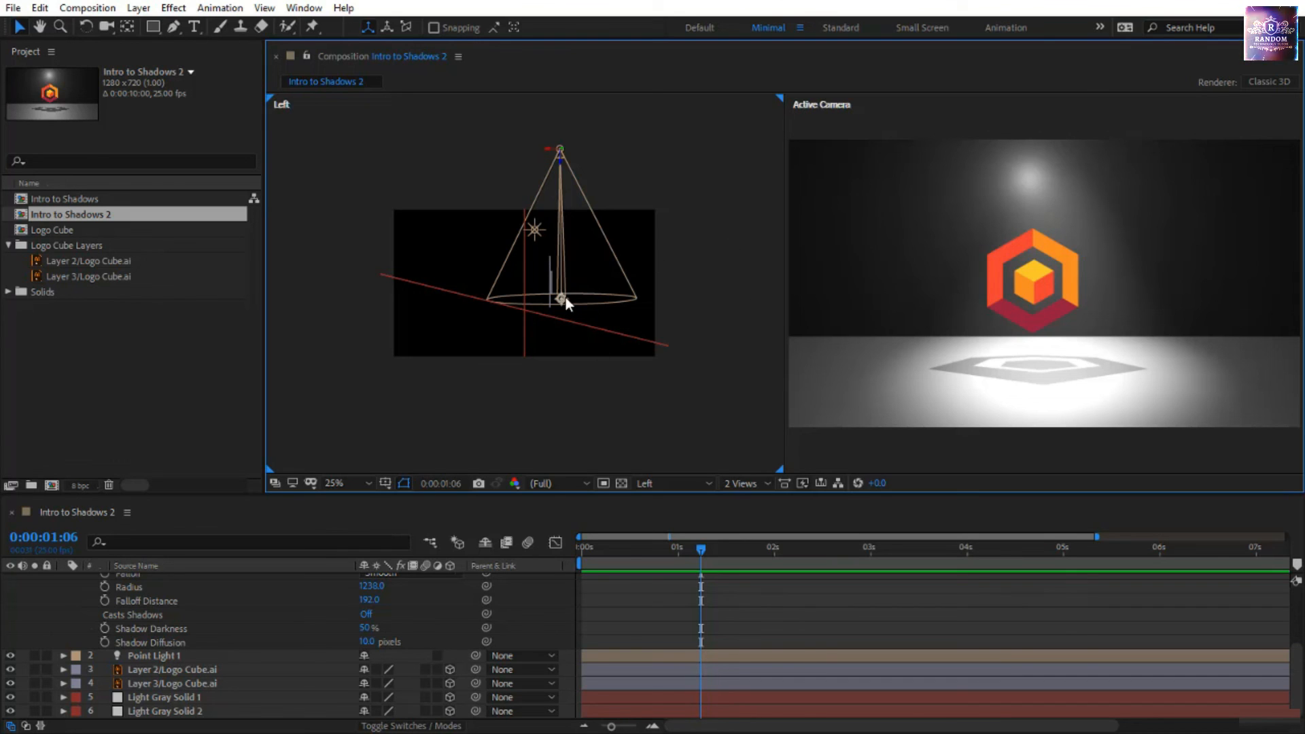
pyautogui.moveTo(563, 298); pyautogui.dragTo(555, 313)
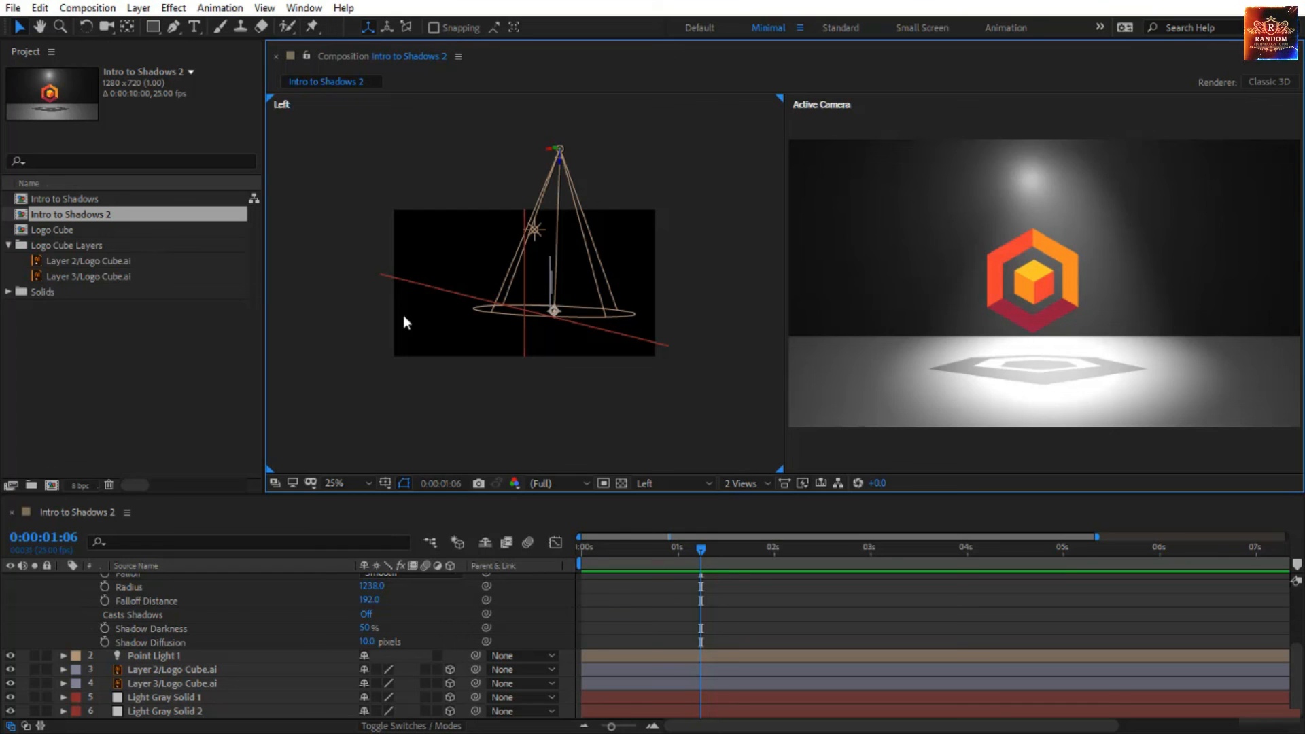
pyautogui.moveTo(548, 150); pyautogui.dragTo(535, 151)
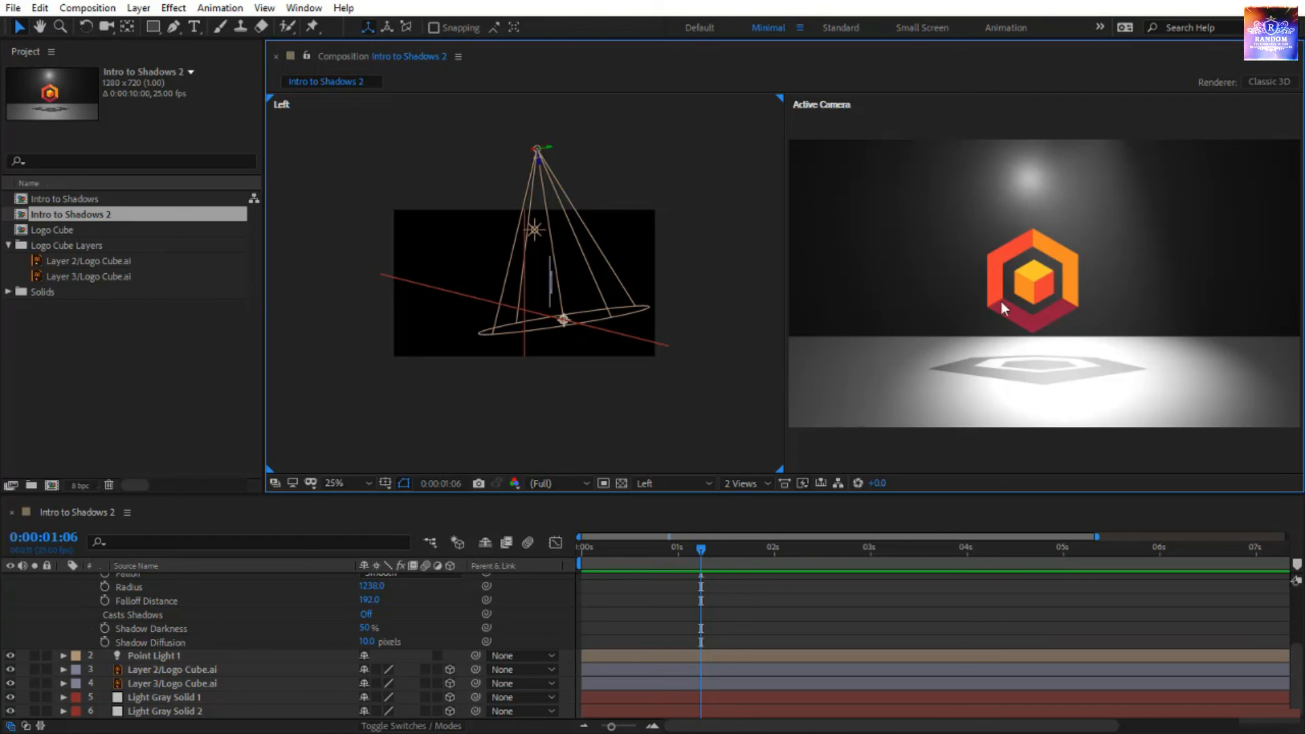
# Parent Layer 3/Logo Cube.ai to Layer 2/Logo Cube.ai and reveal the rotation properties of Layer 2.
pyautogui.click(227, 668)
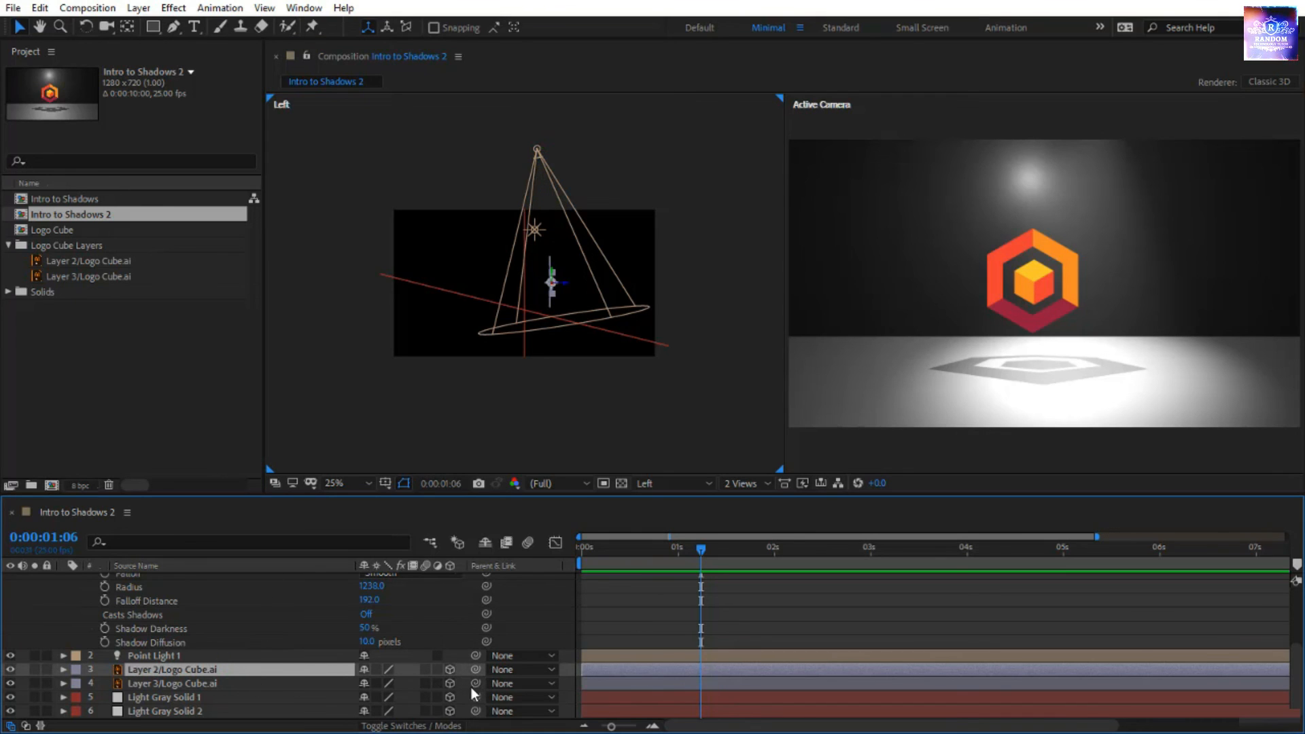
pyautogui.moveTo(471, 688); pyautogui.dragTo(293, 671)
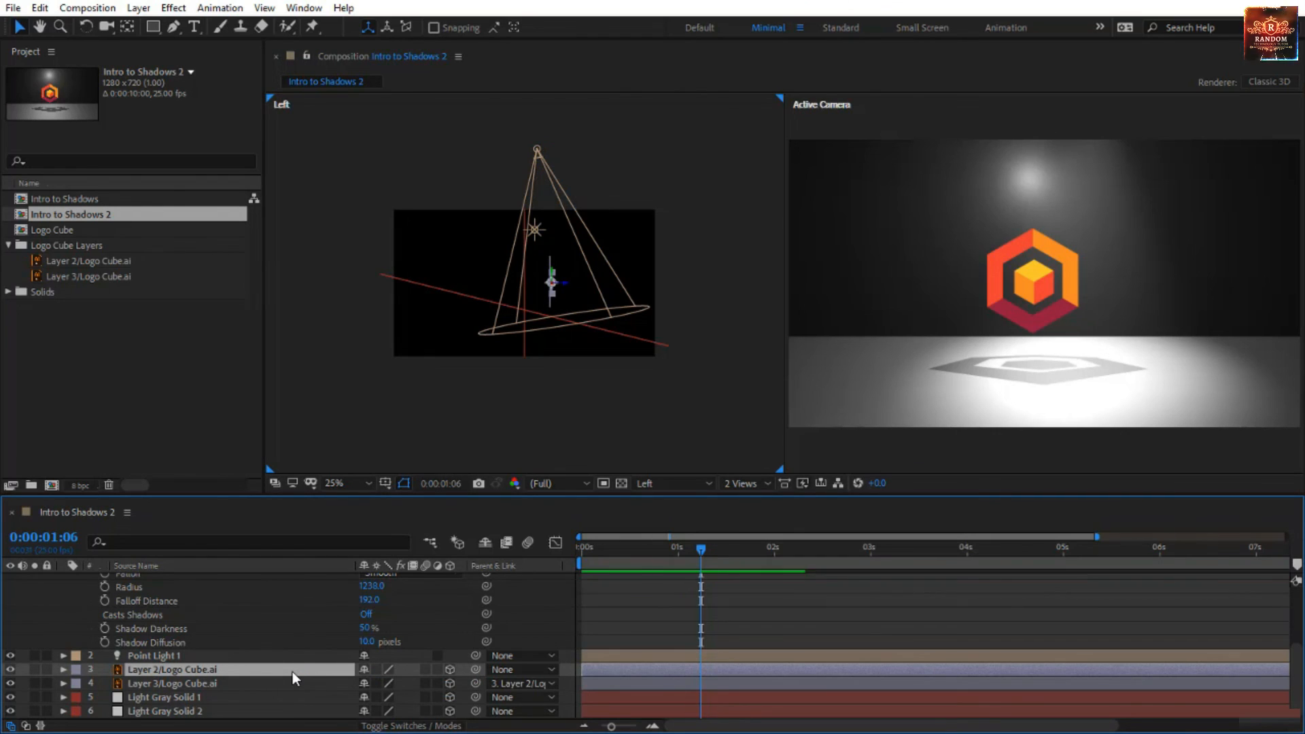
pyautogui.click(292, 672)
pyautogui.press('r')
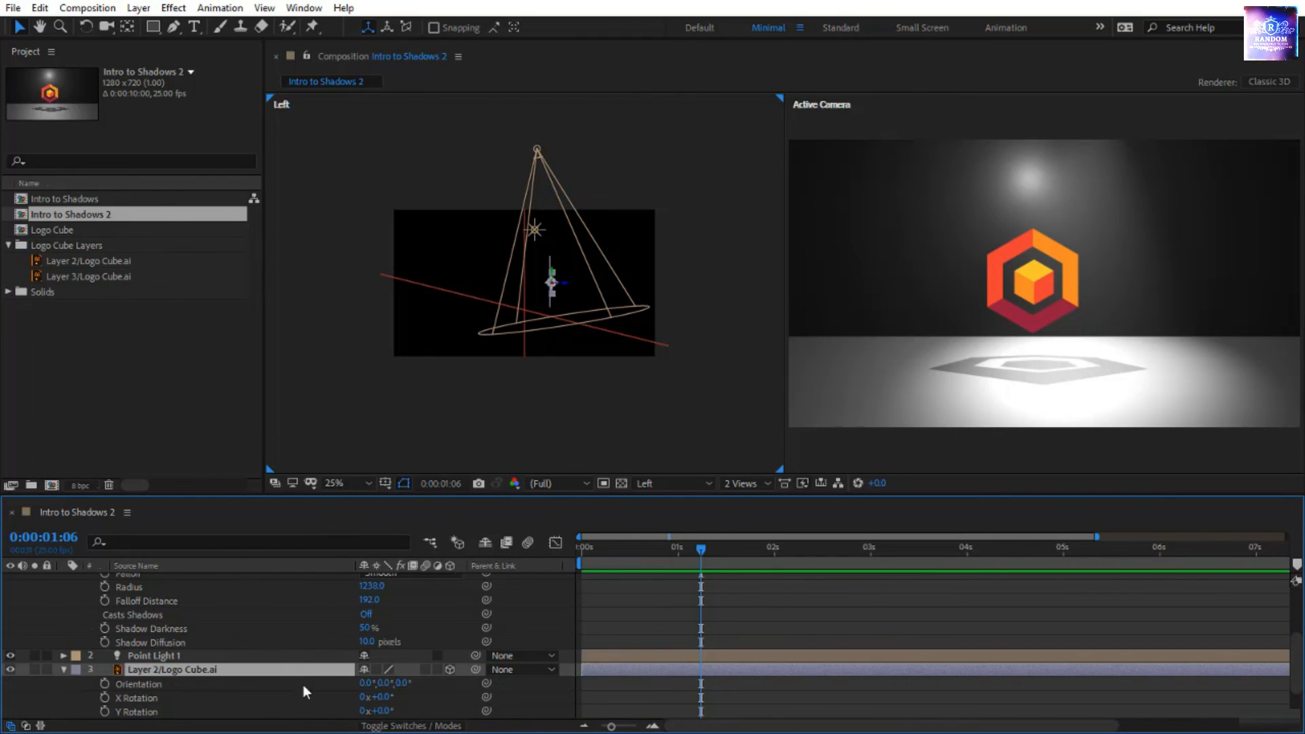
pyautogui.scroll(-3, 388, 710)
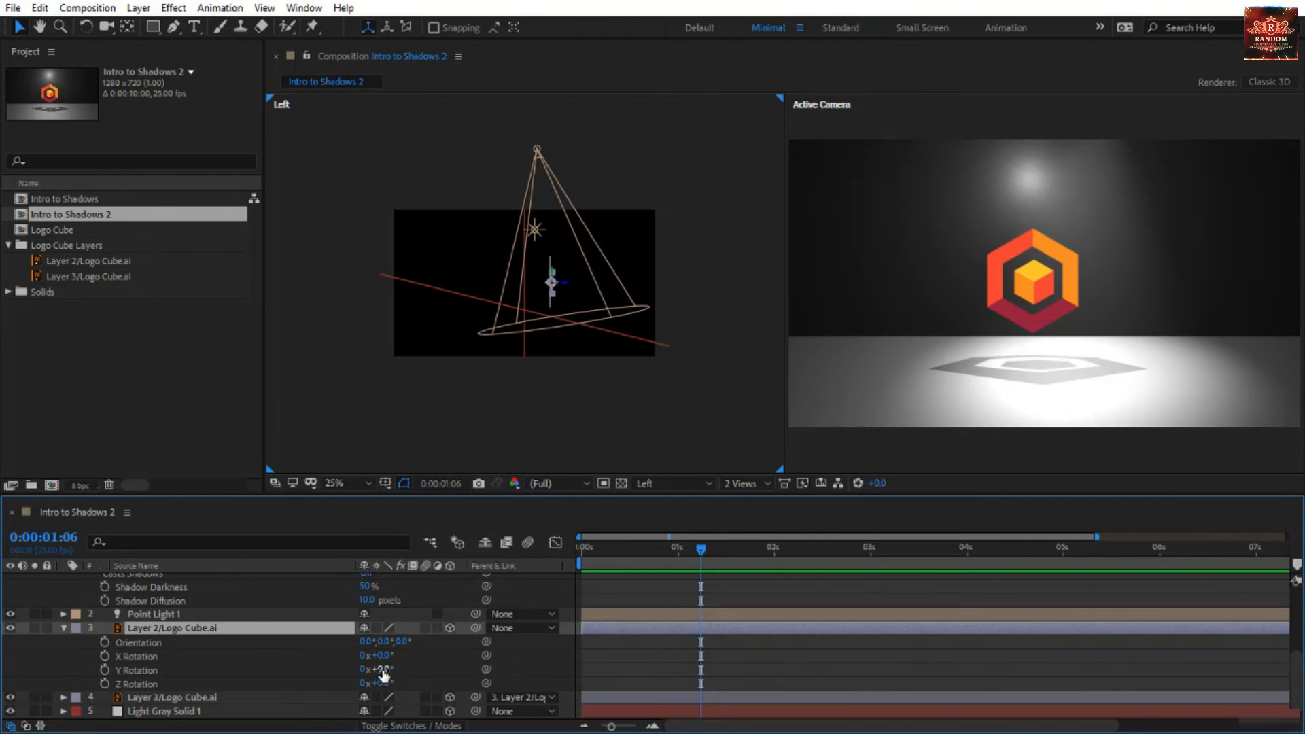
# Try rotating Layer 2/Logo Cube.ai around its Y axis, and undo the rotation.
pyautogui.click(383, 670)
pyautogui.moveTo(383, 670); pyautogui.dragTo(484, 683)
pyautogui.hotkey('ctrl', 'z')
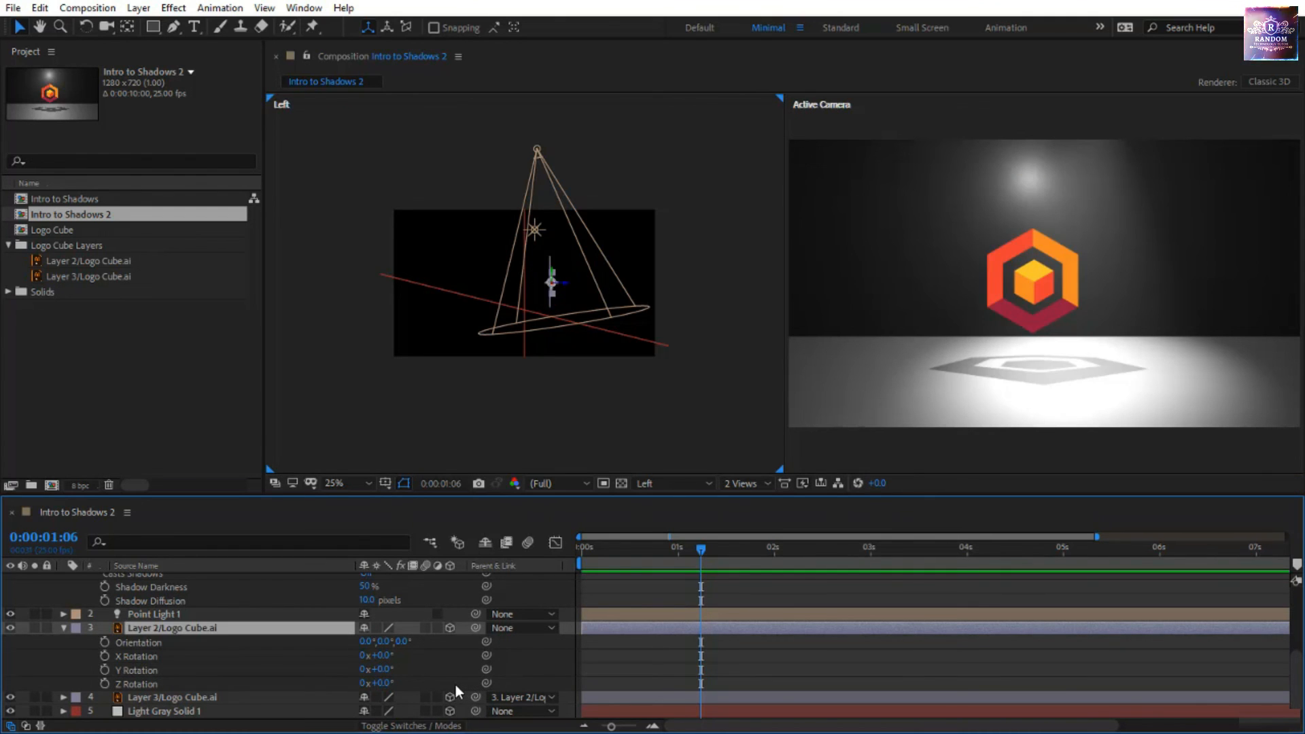